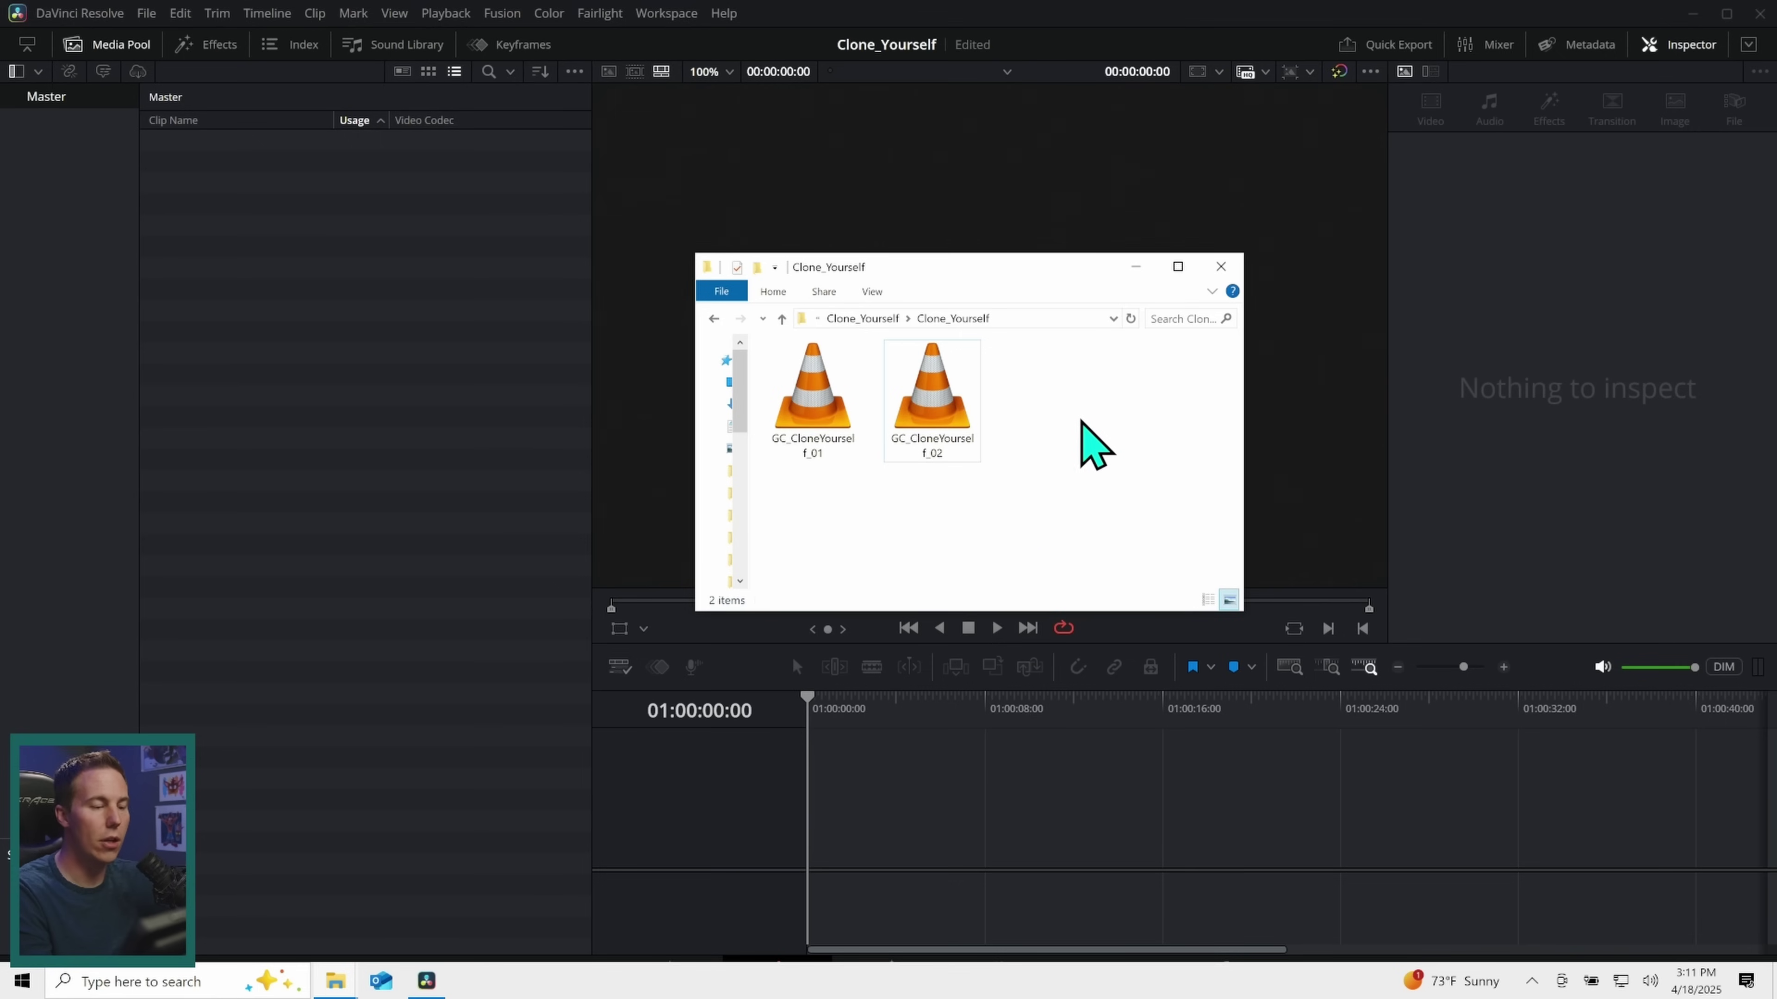
# - Import GC_CloneYourself_01.mov and GC_CloneYourself_02.mov from Explorer into the media pool
pyautogui.moveTo(1035, 505)
pyautogui.mouseDown()
pyautogui.moveTo(839, 441)
pyautogui.moveTo(402, 413)
pyautogui.mouseUp()
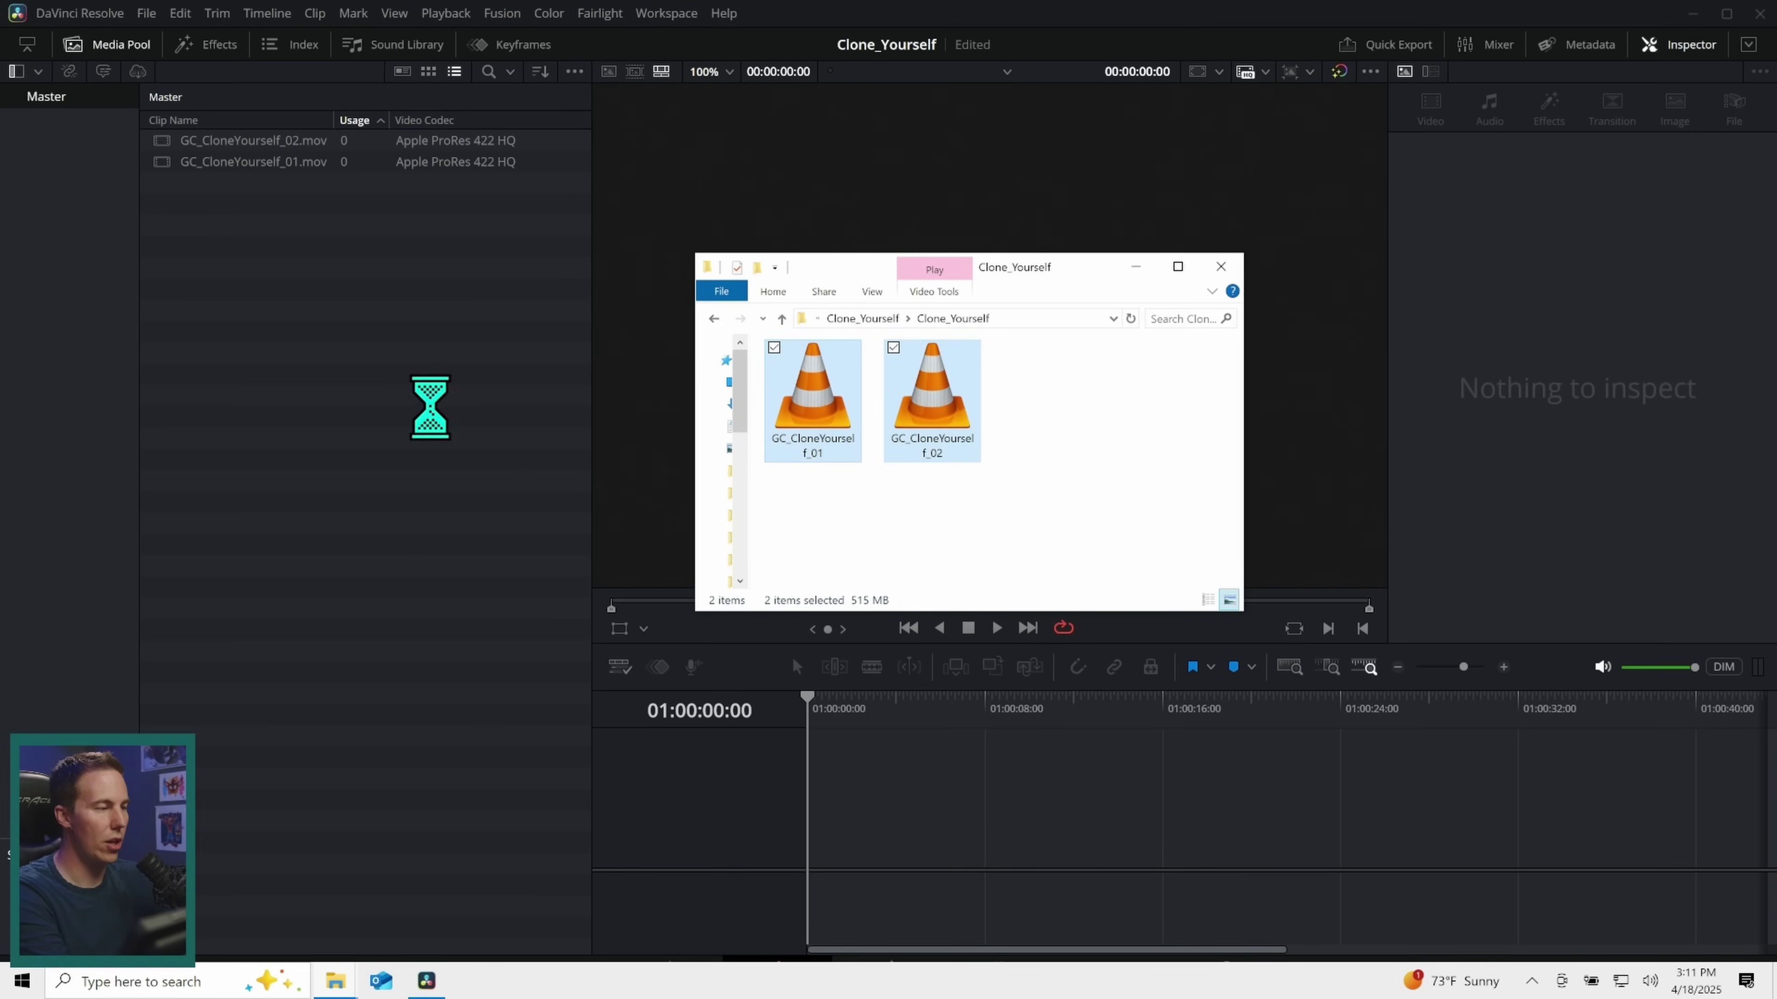
# - Create Timeline 1 from both selected clips, starting at 01:00:00:00
pyautogui.hotkey('ctrl', 'a')
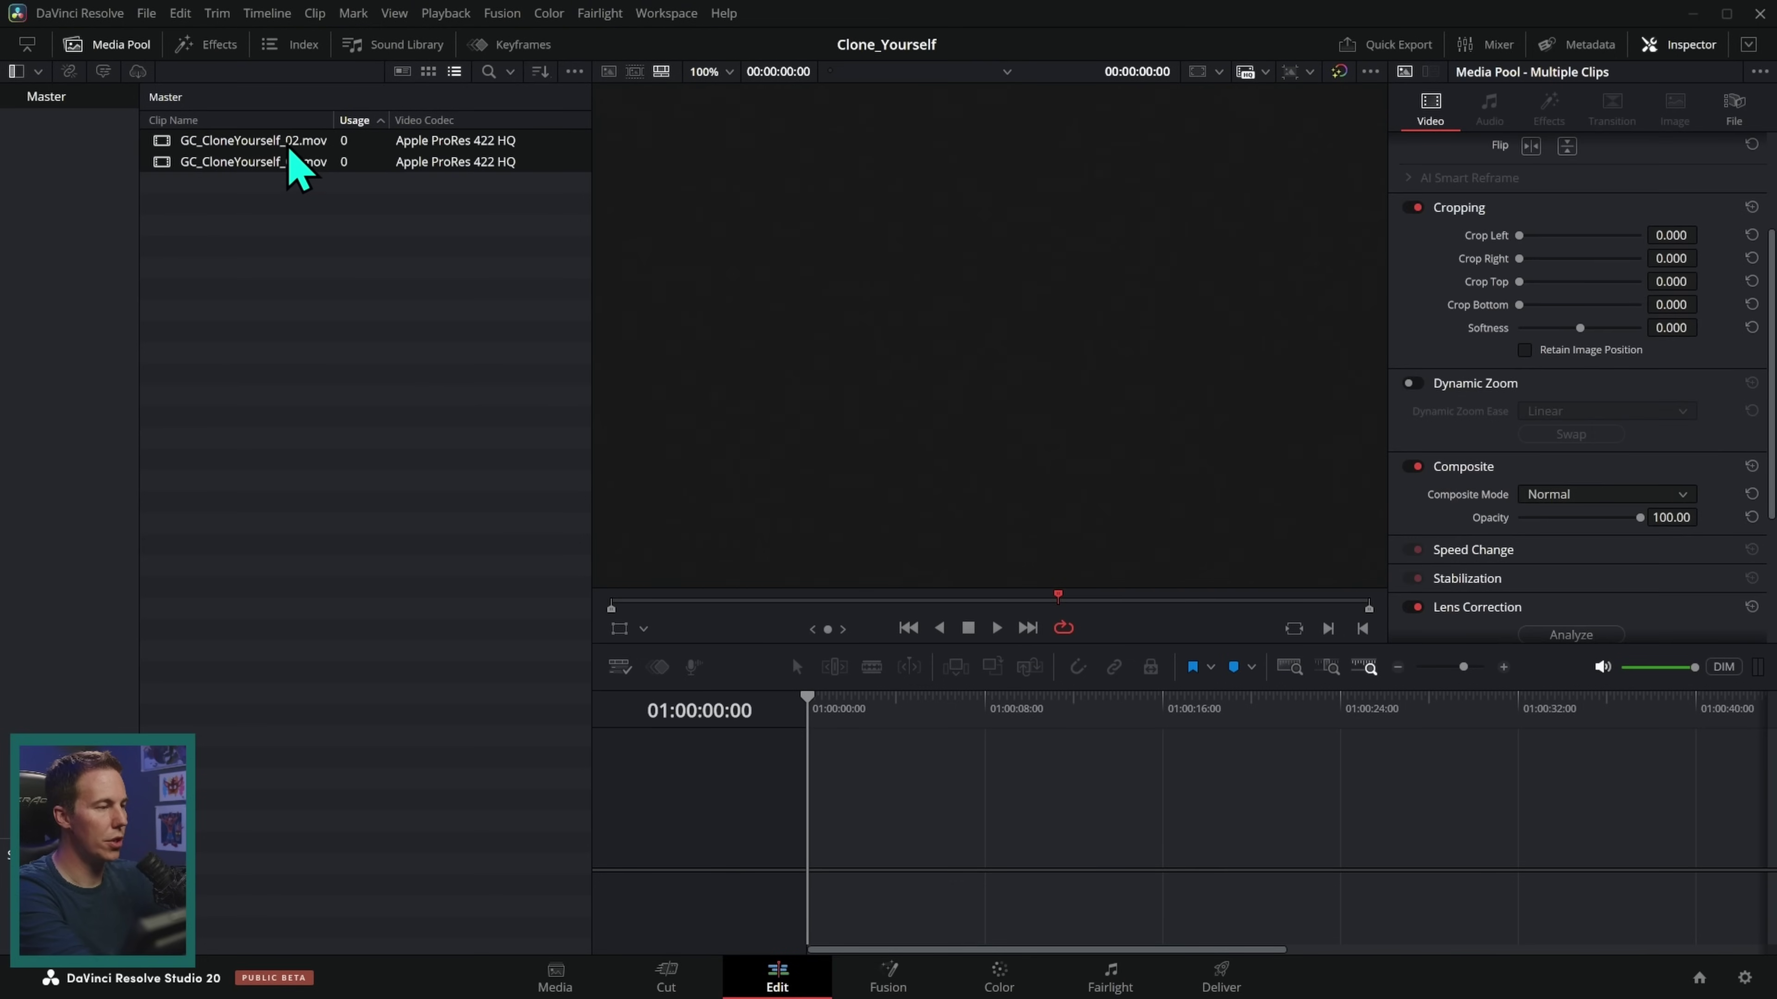
pyautogui.rightClick(282, 147)
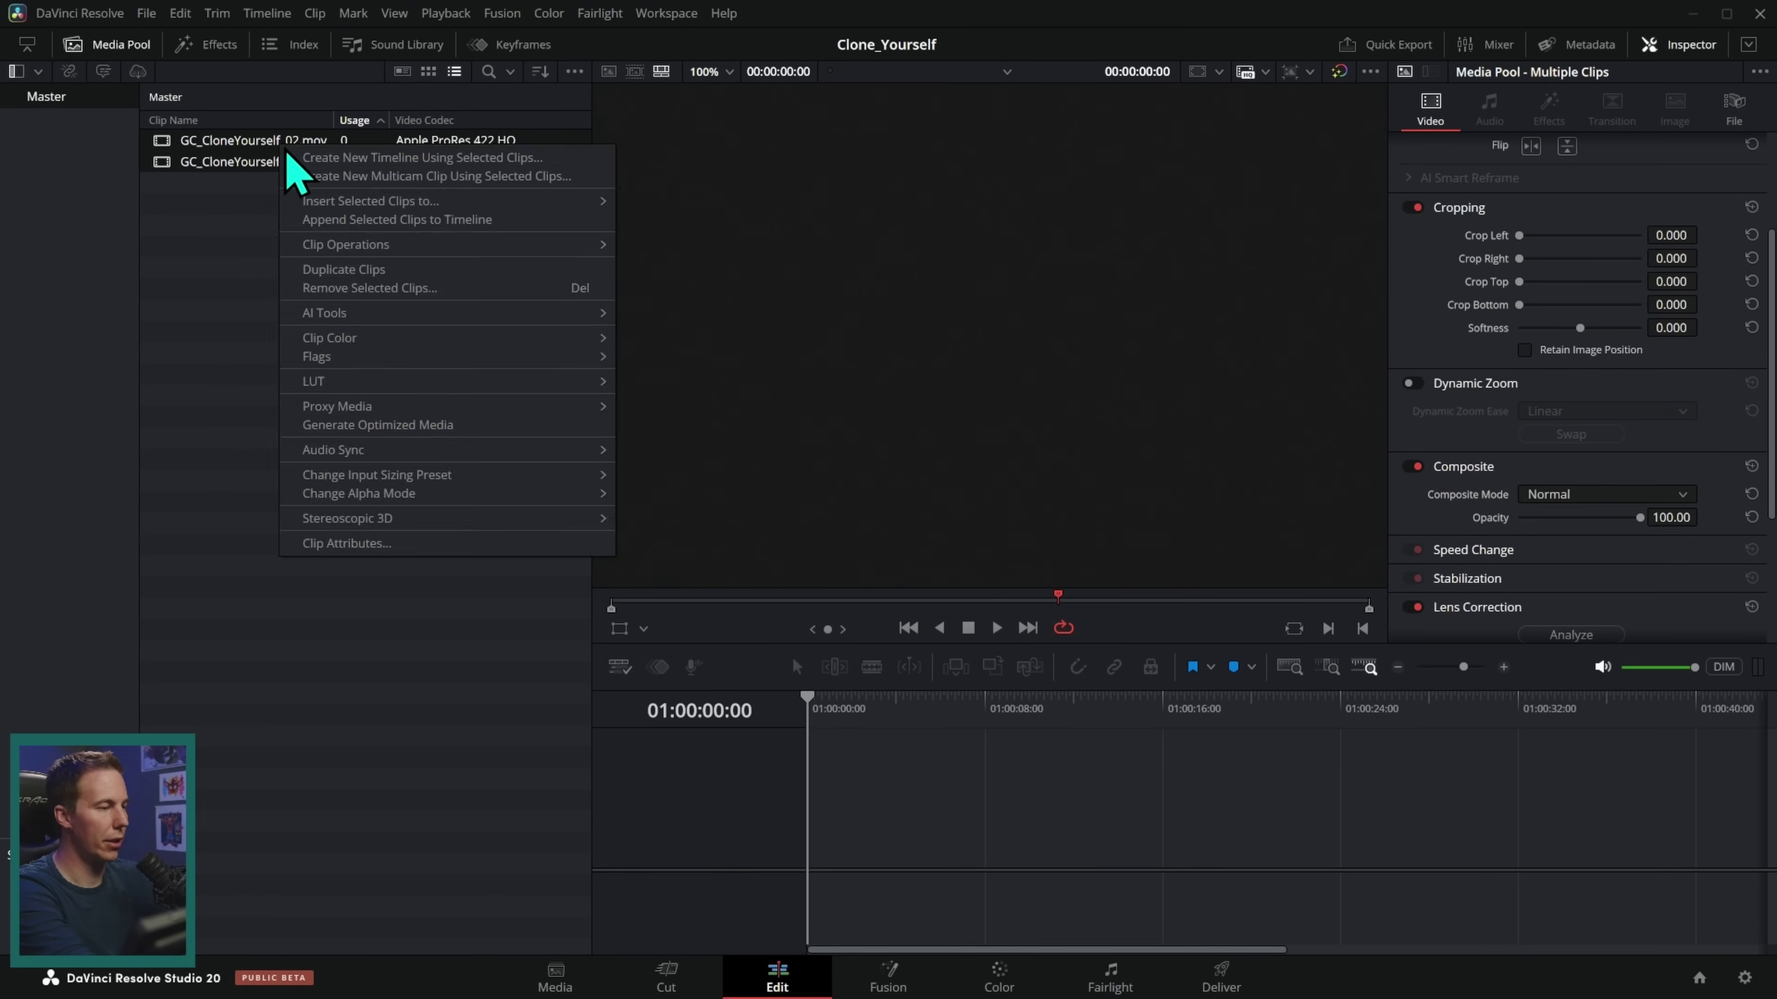
pyautogui.click(517, 161)
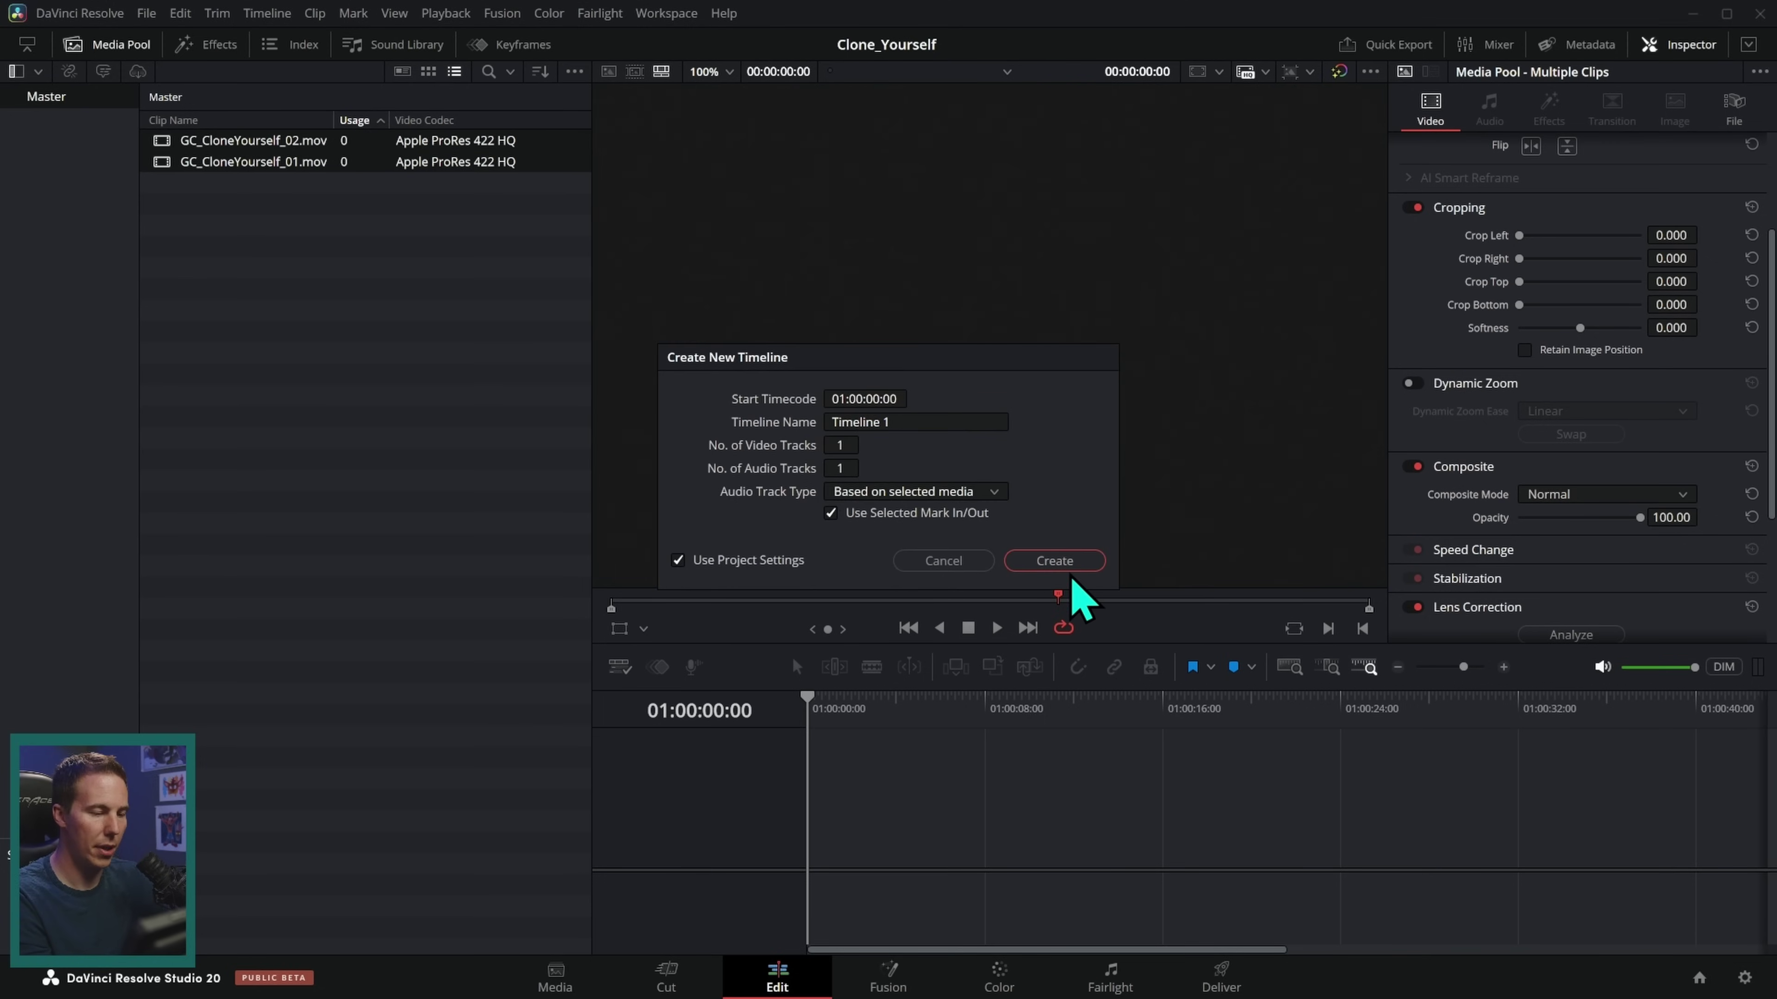
pyautogui.click(1065, 560)
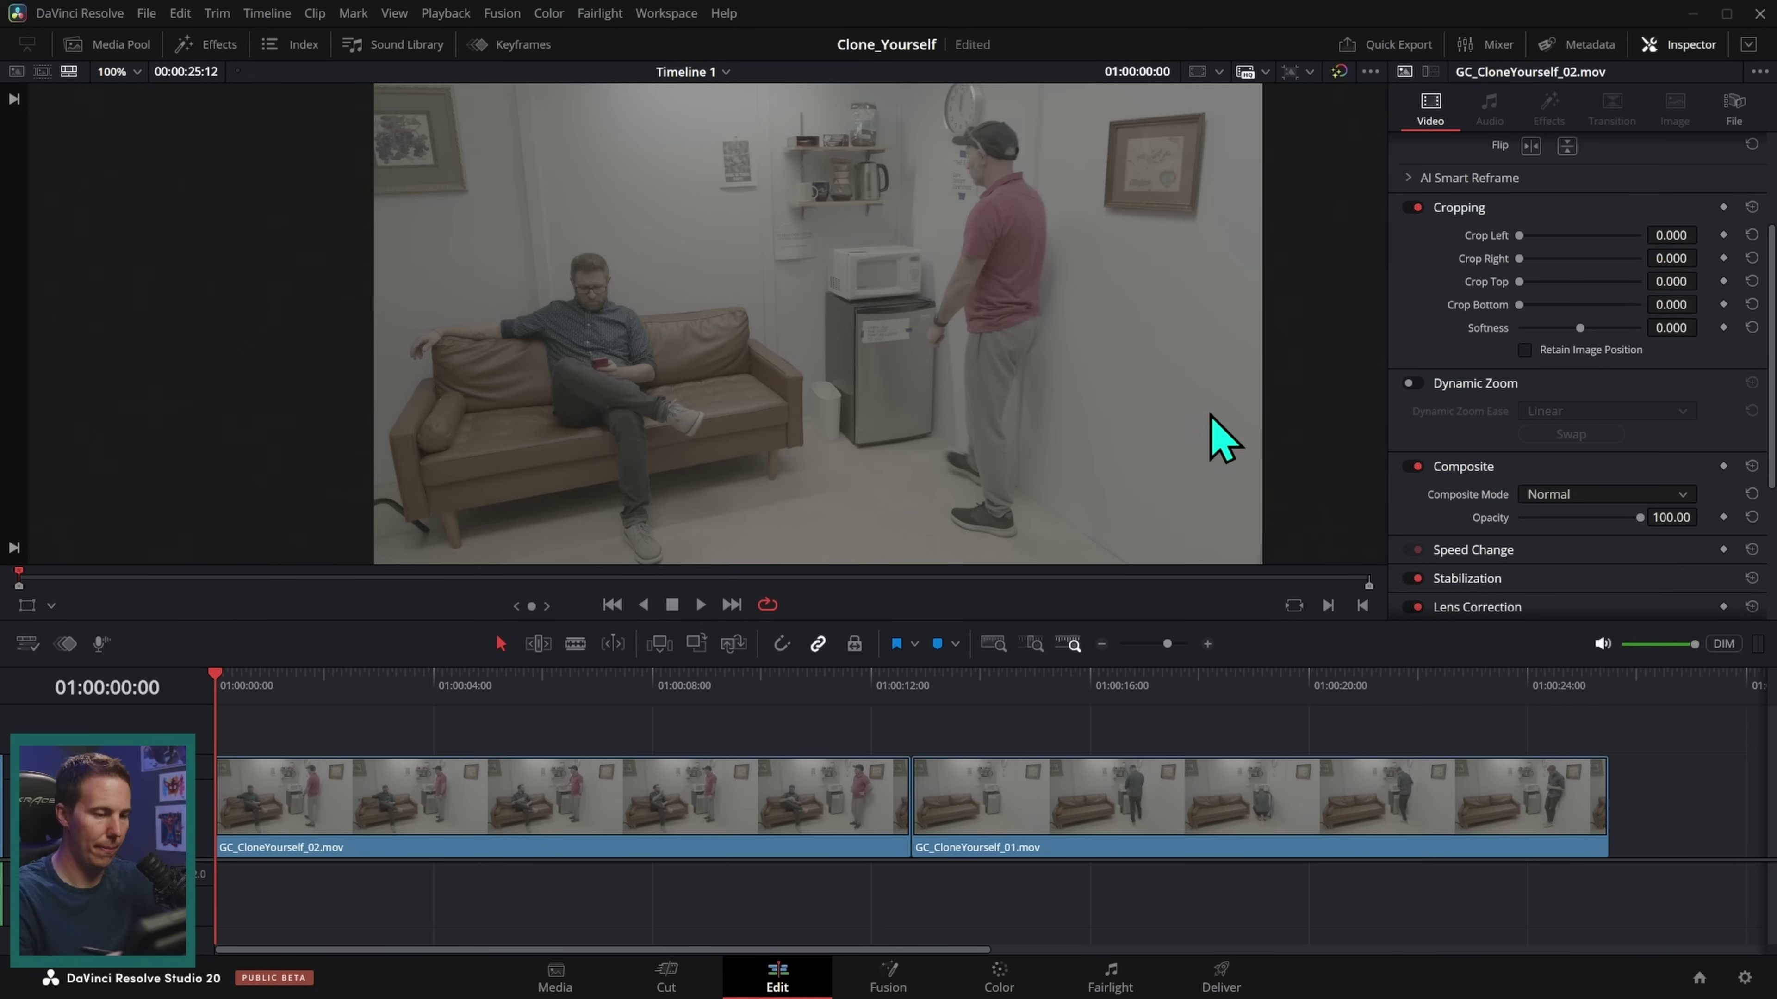
# - Set DaVinci YRGB Color Managed with manual HDR DaVinci Wide Gamut Intermediate processing, and save
pyautogui.click(1744, 979)
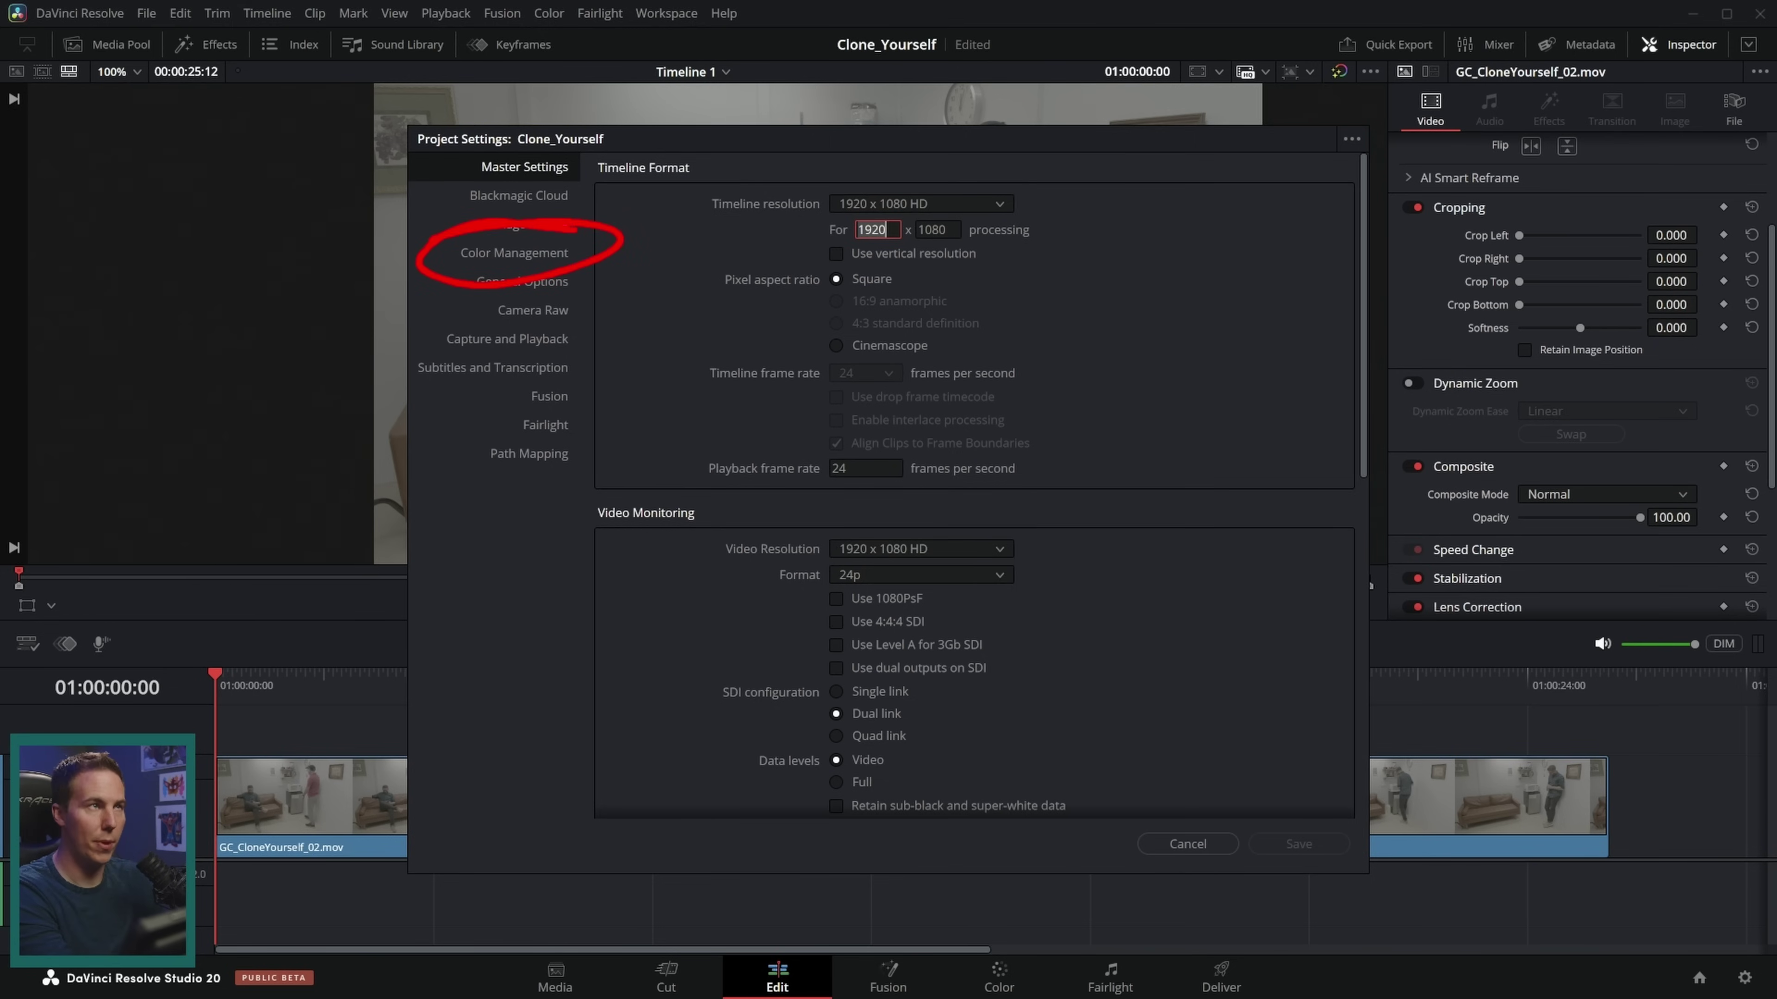
pyautogui.click(514, 252)
pyautogui.click(938, 206)
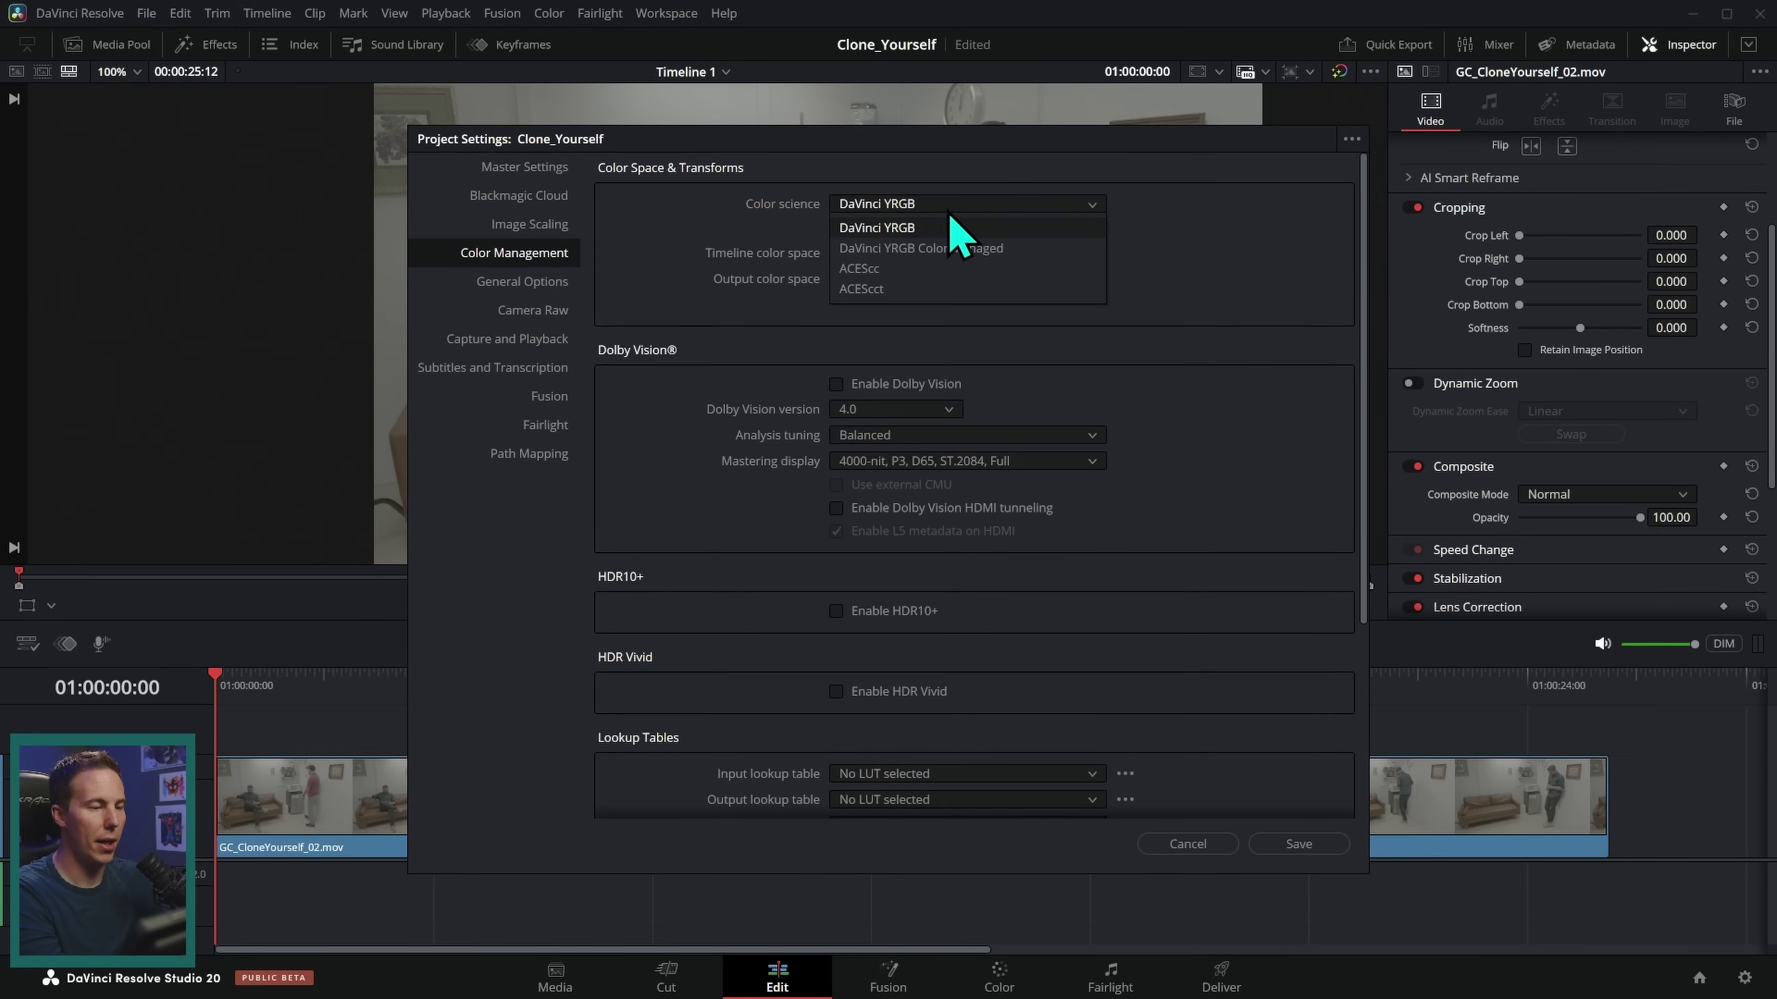
pyautogui.click(977, 251)
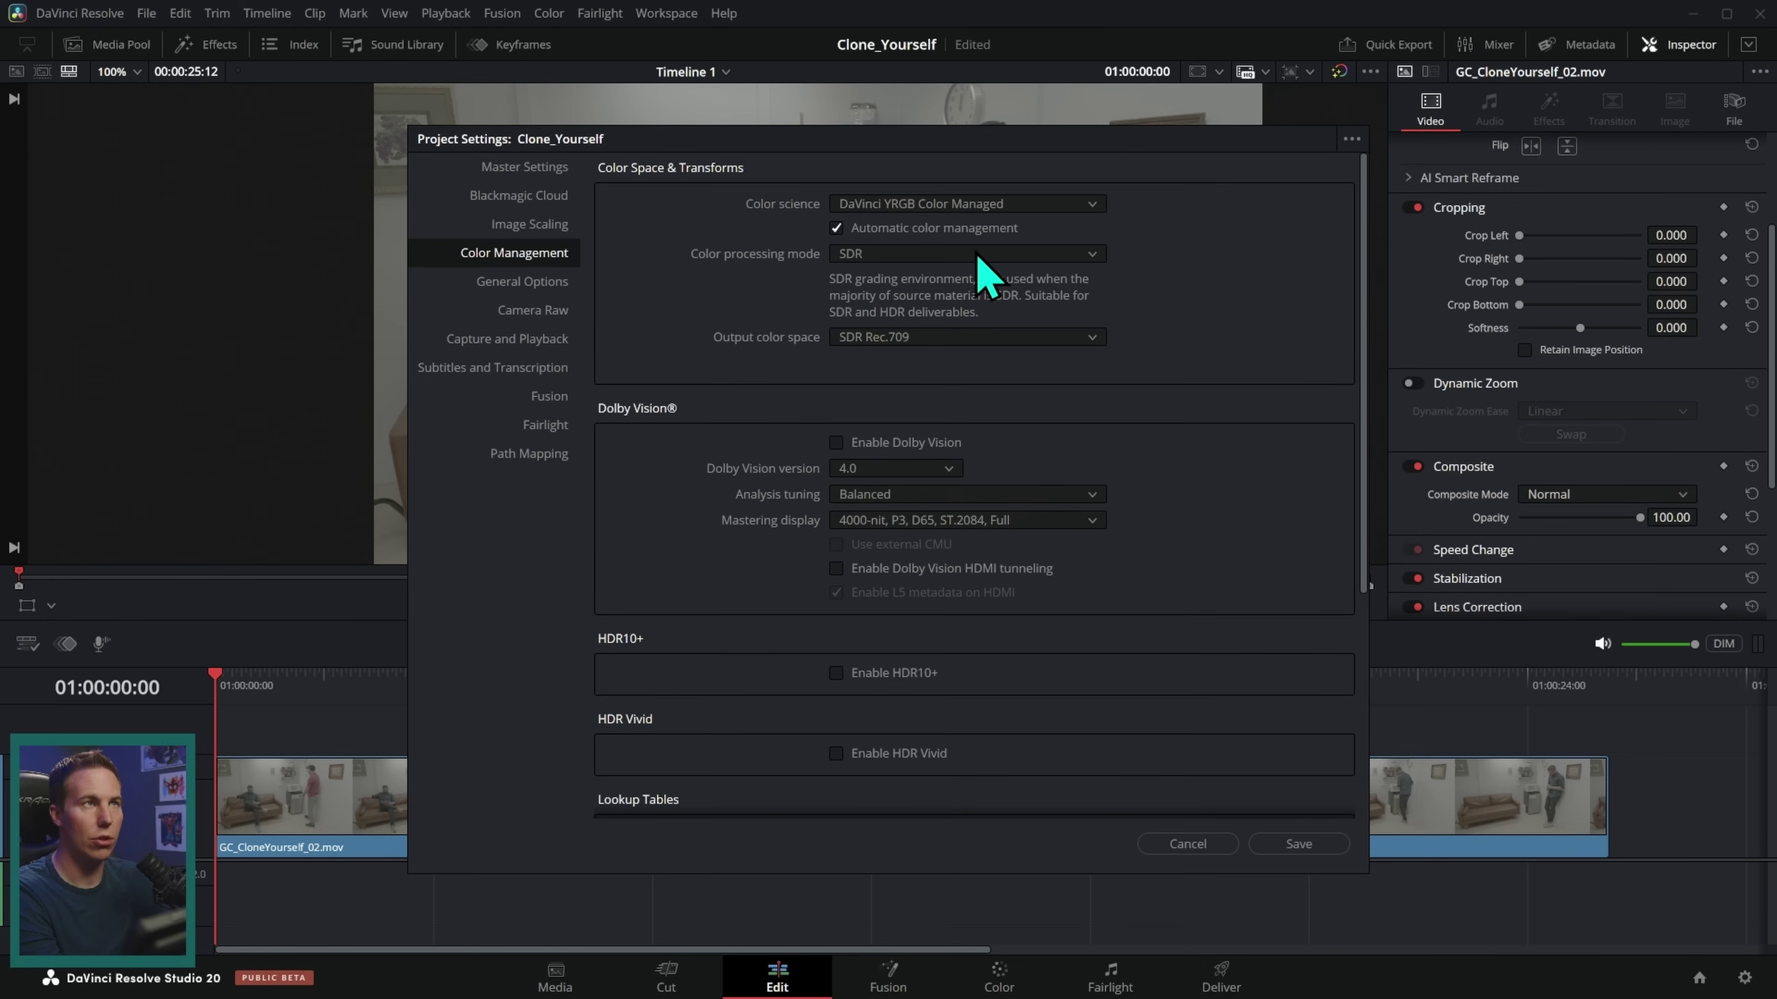
pyautogui.click(836, 229)
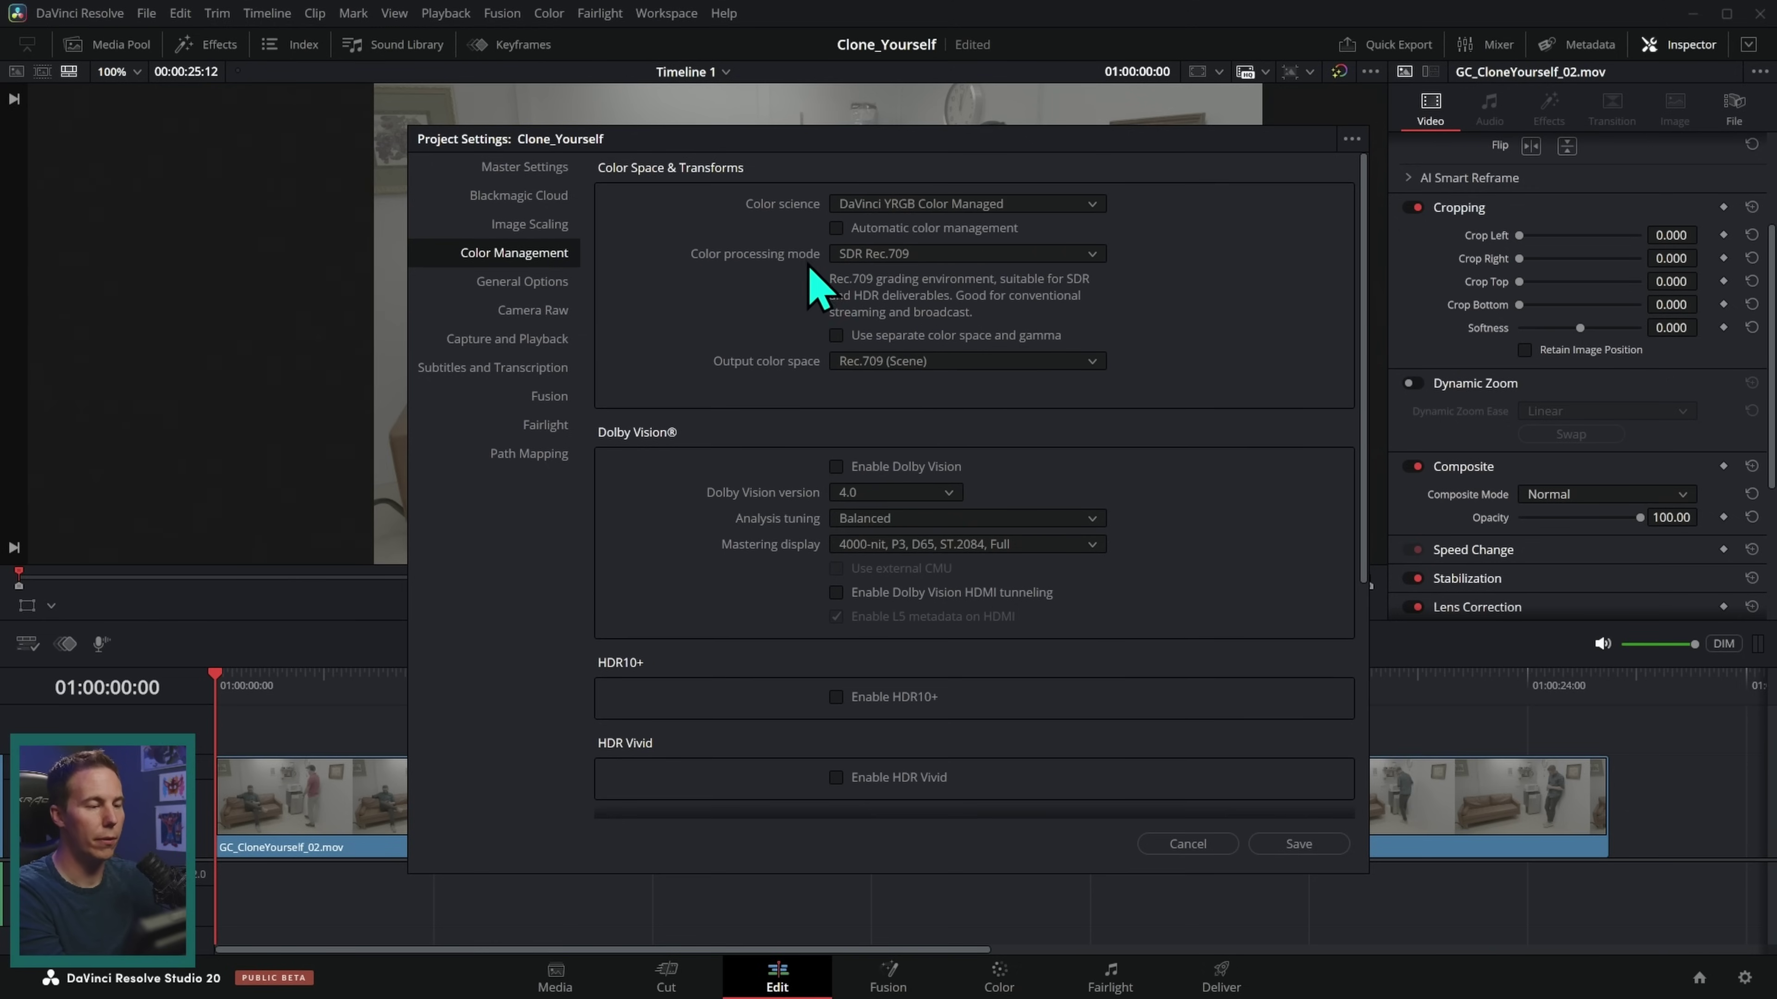
pyautogui.click(905, 258)
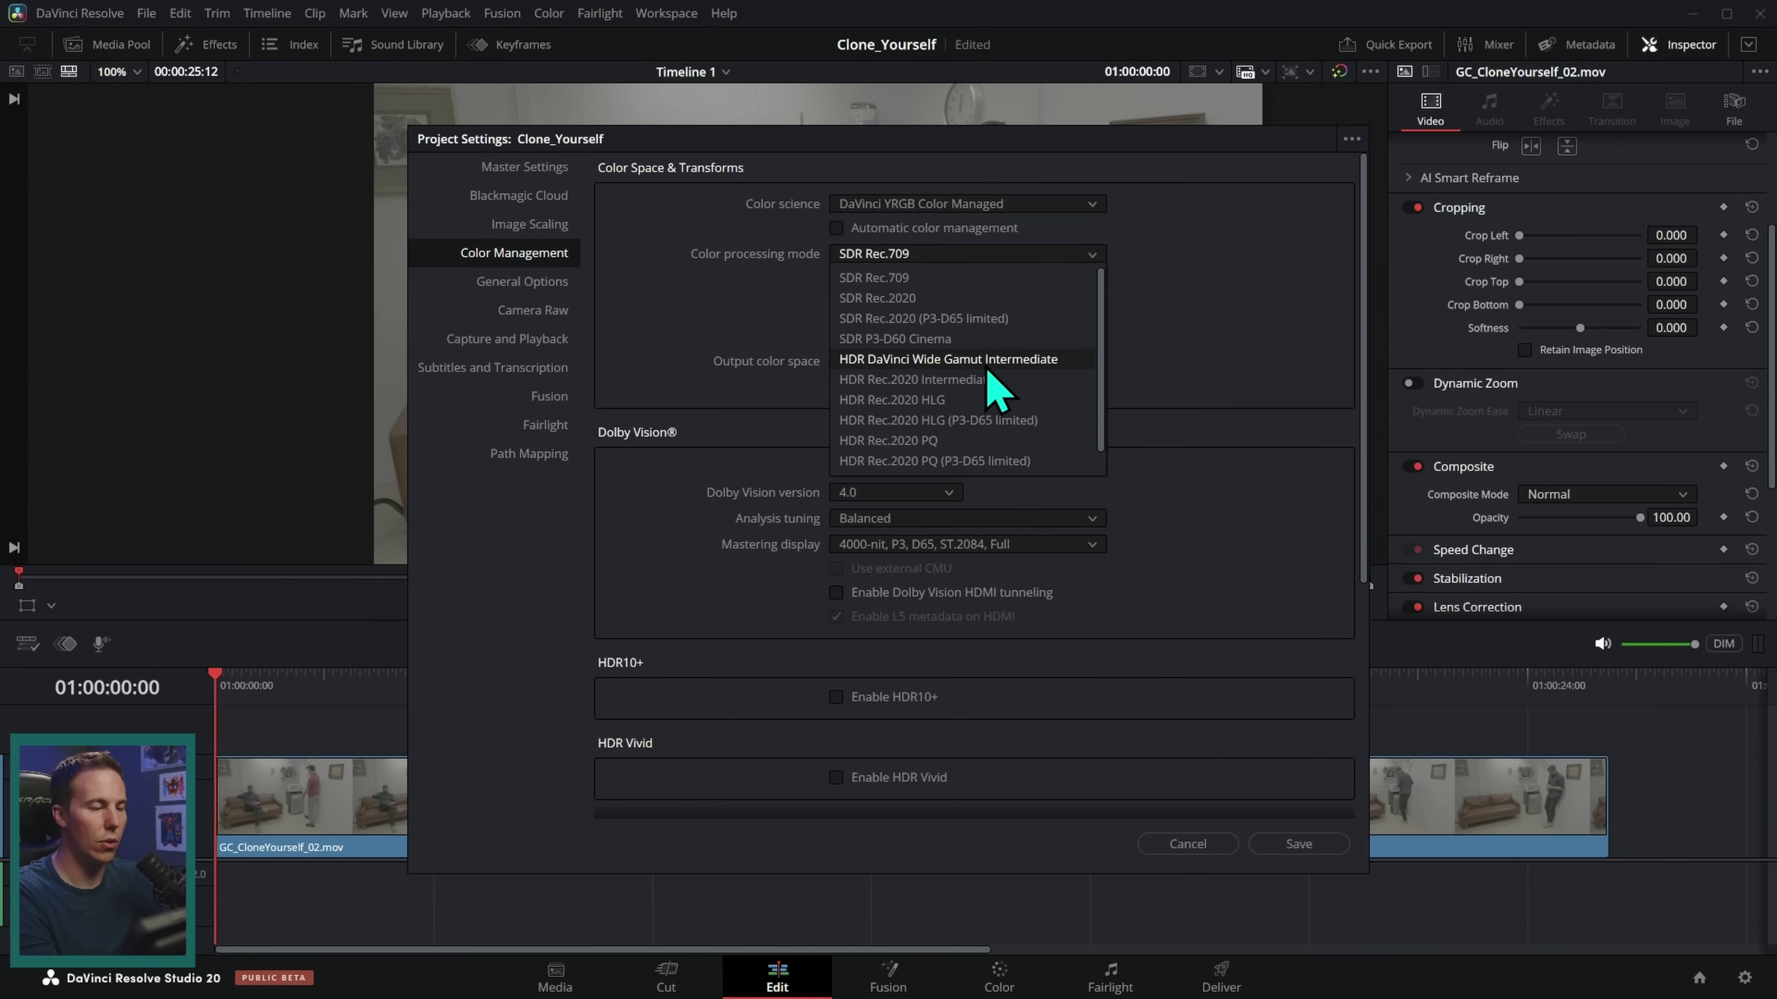
pyautogui.click(1012, 364)
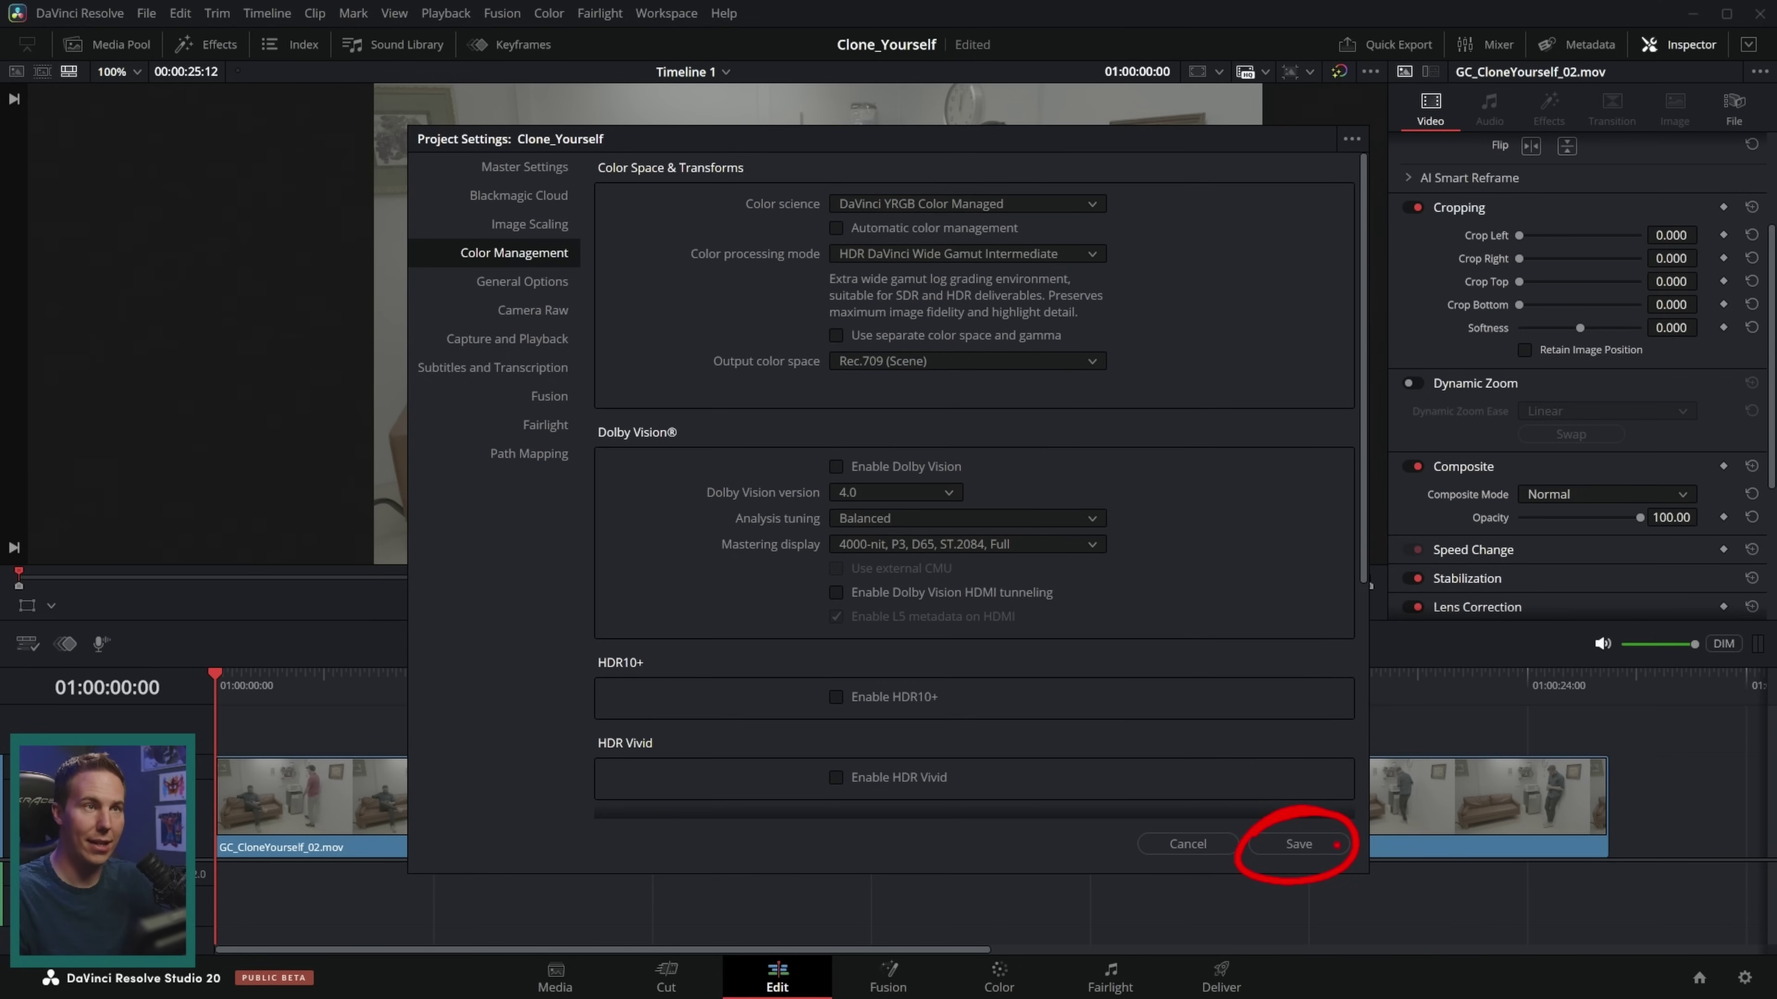
pyautogui.click(1299, 844)
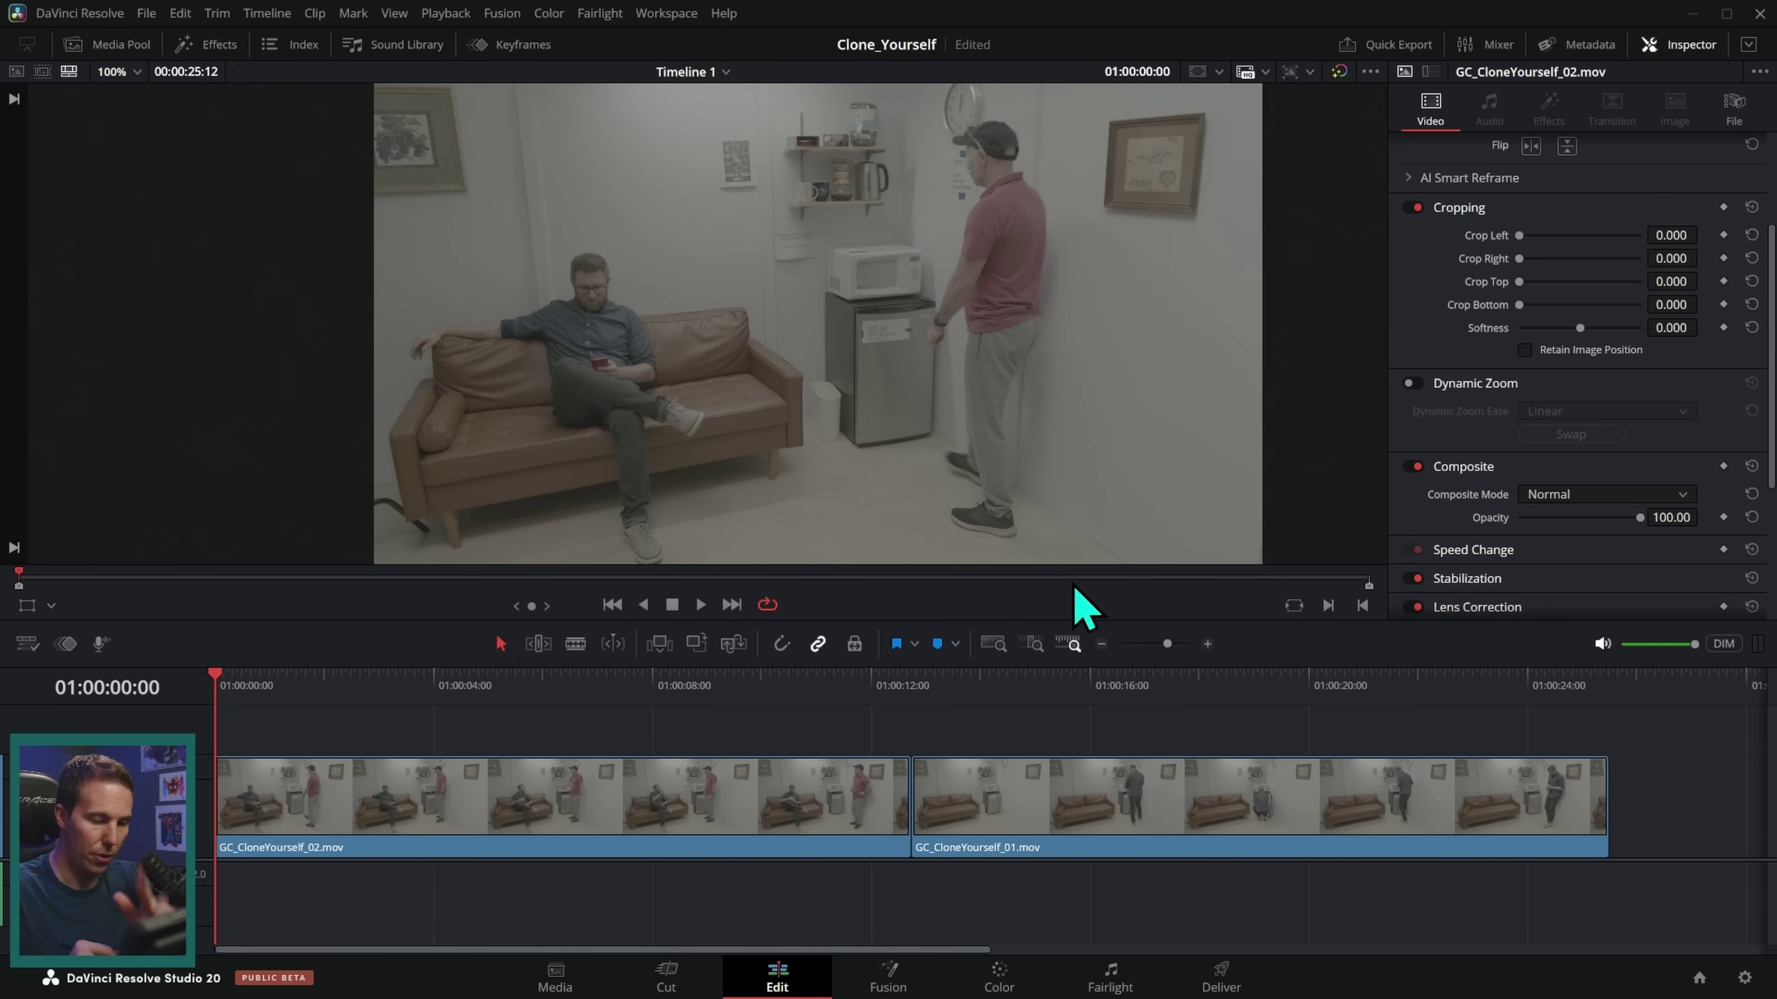
pyautogui.click(120, 46)
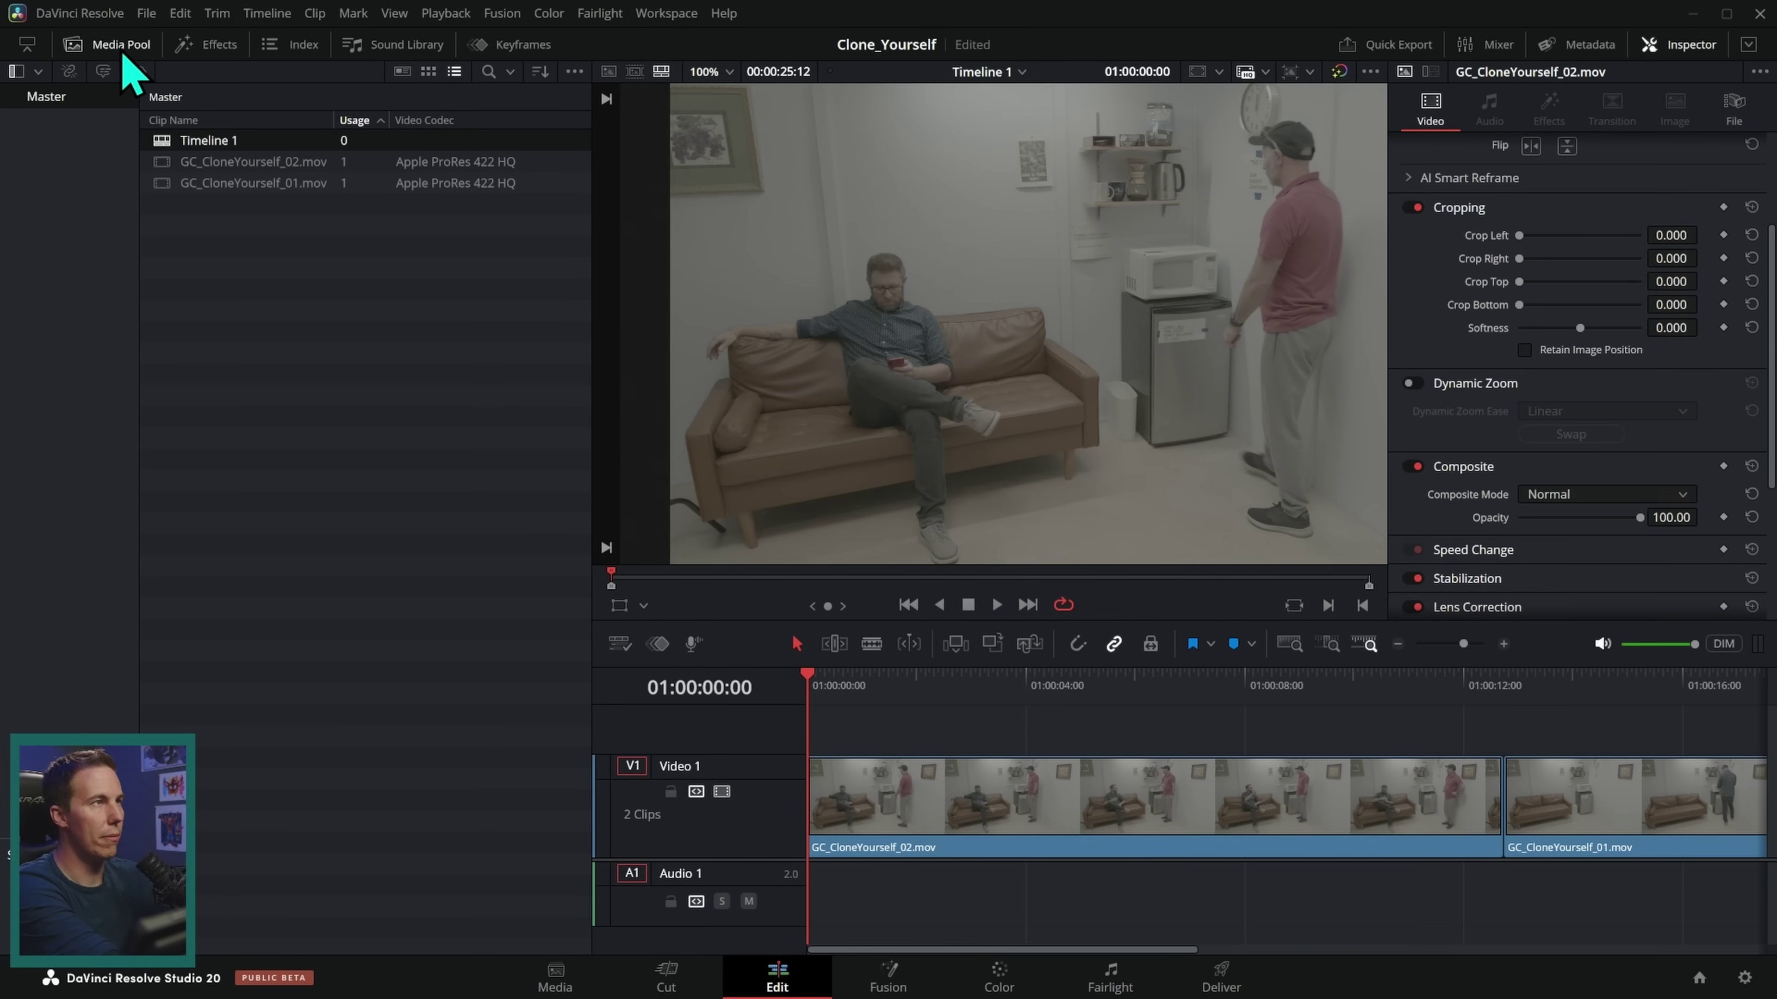
# - Set both clips' input color space to Blackmagic Design Film Gen 5
pyautogui.moveTo(270, 238); pyautogui.dragTo(294, 168)
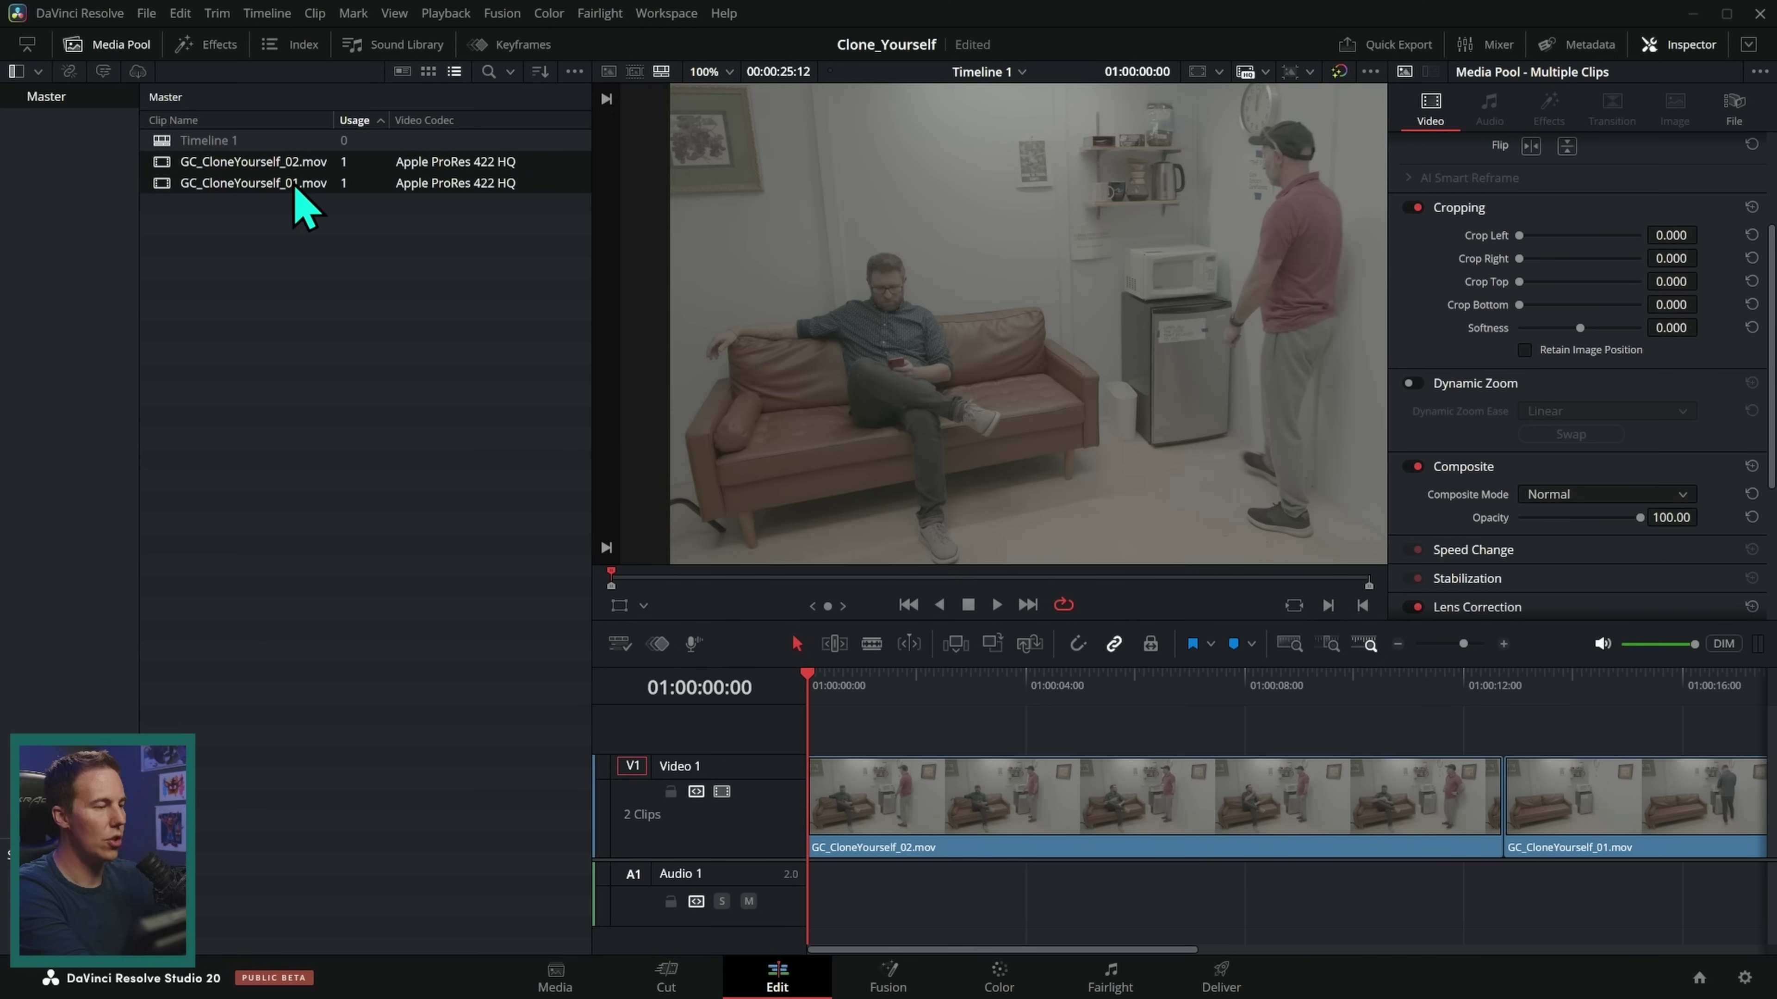
pyautogui.rightClick(293, 186)
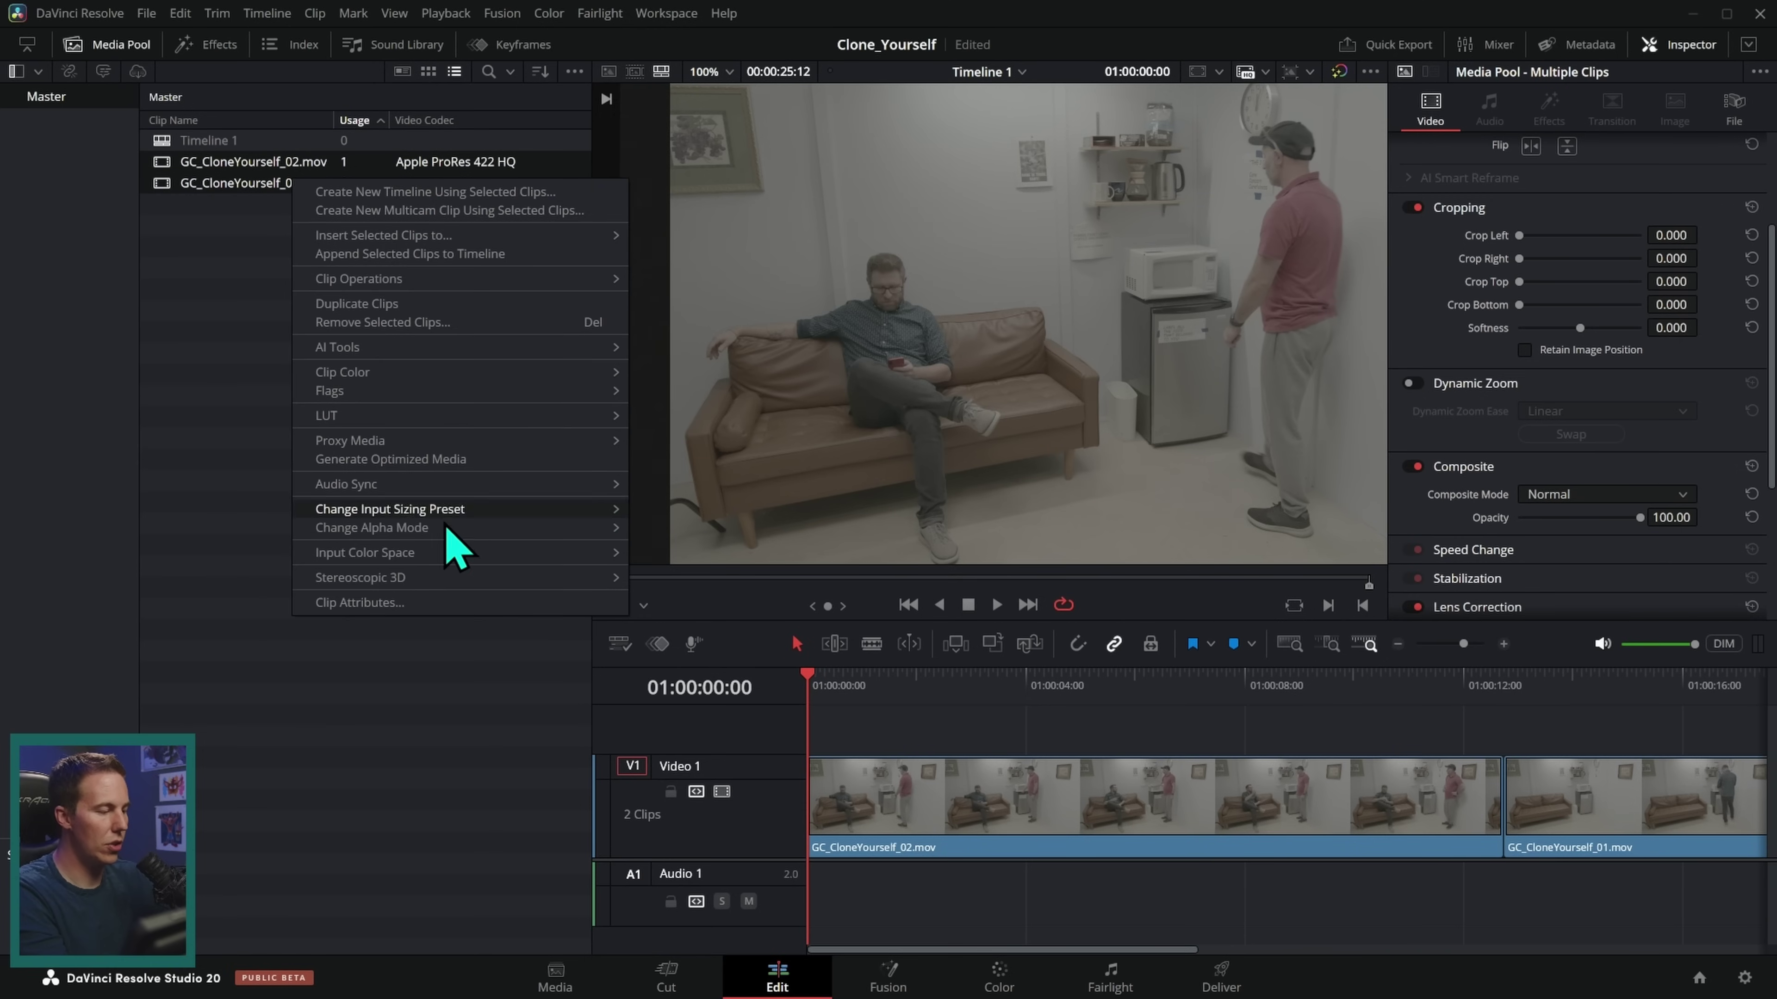
pyautogui.moveTo(448, 554)
pyautogui.moveTo(731, 560)
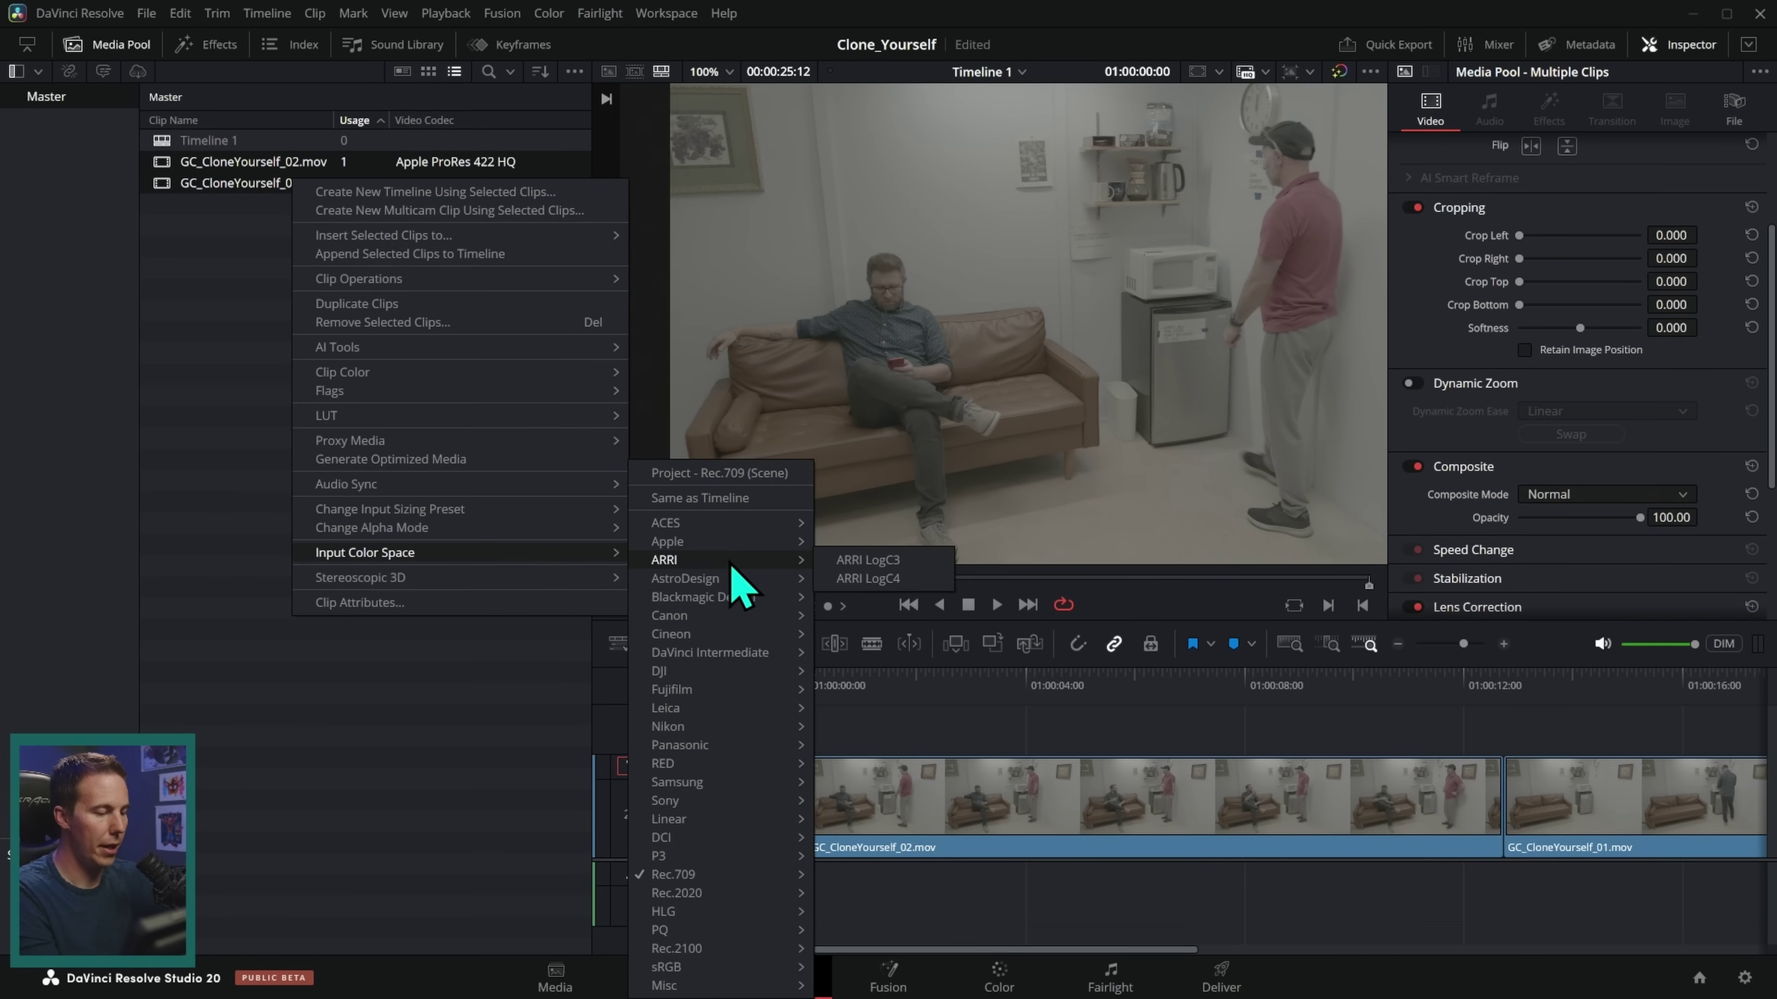
pyautogui.moveTo(735, 599)
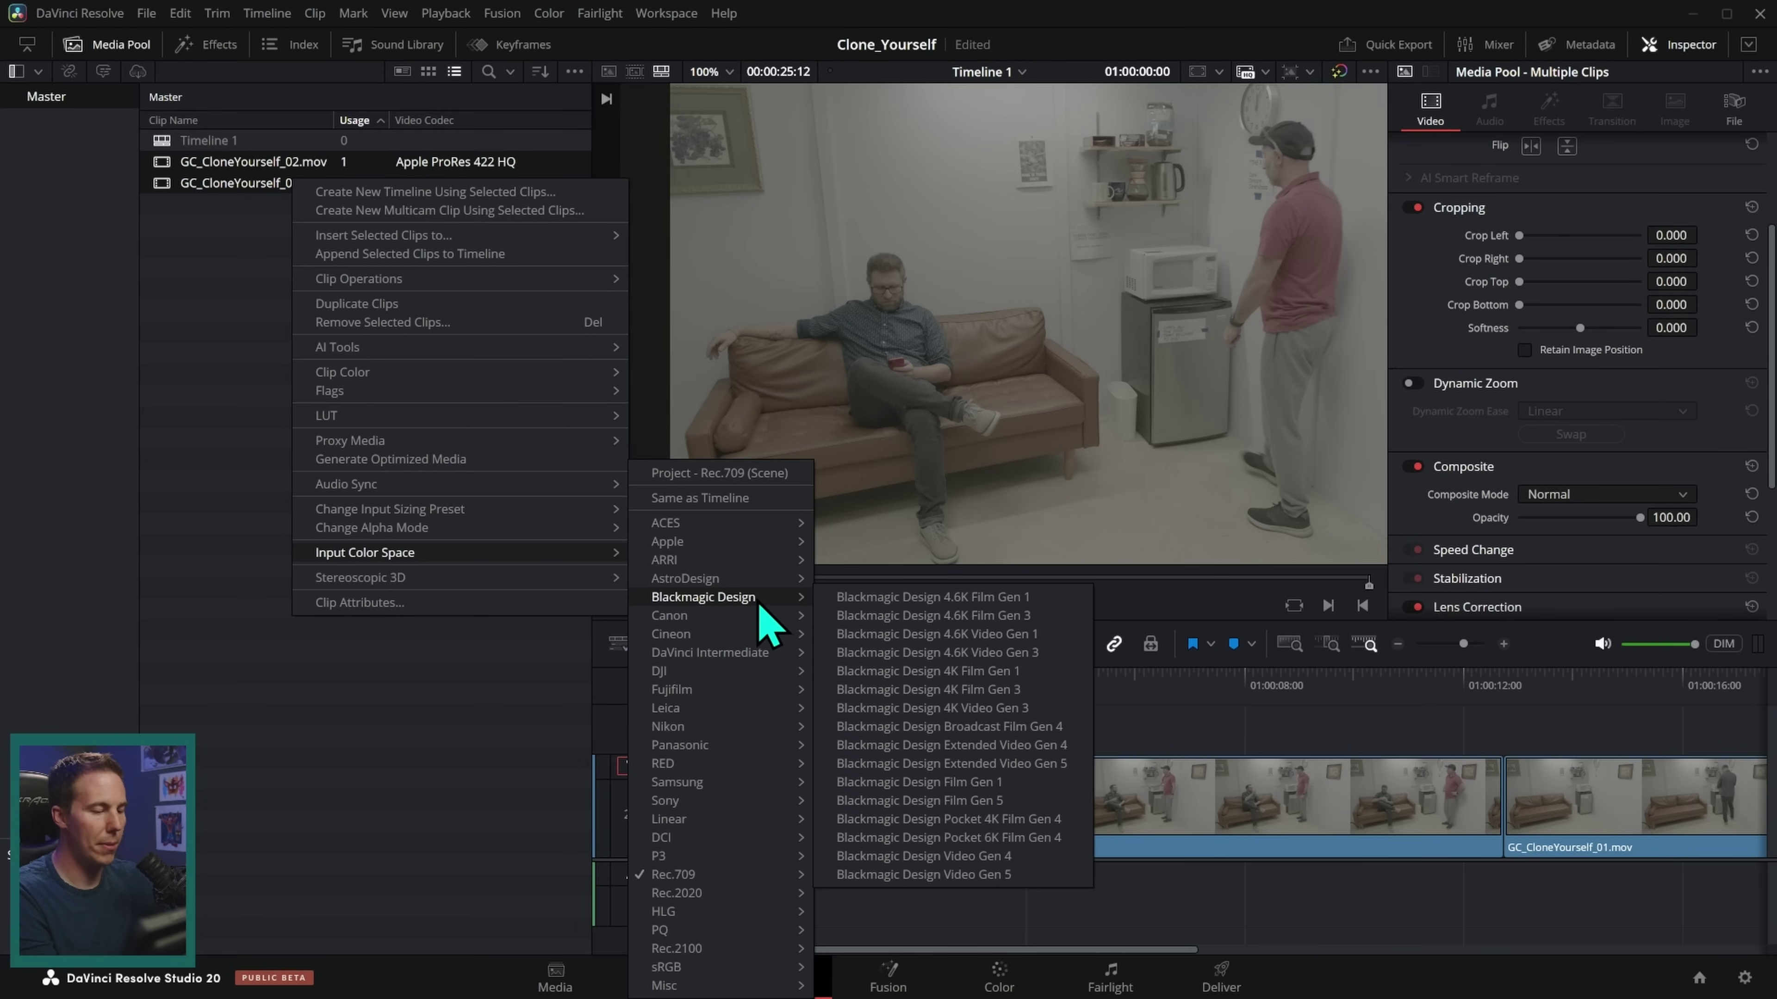
pyautogui.click(1034, 805)
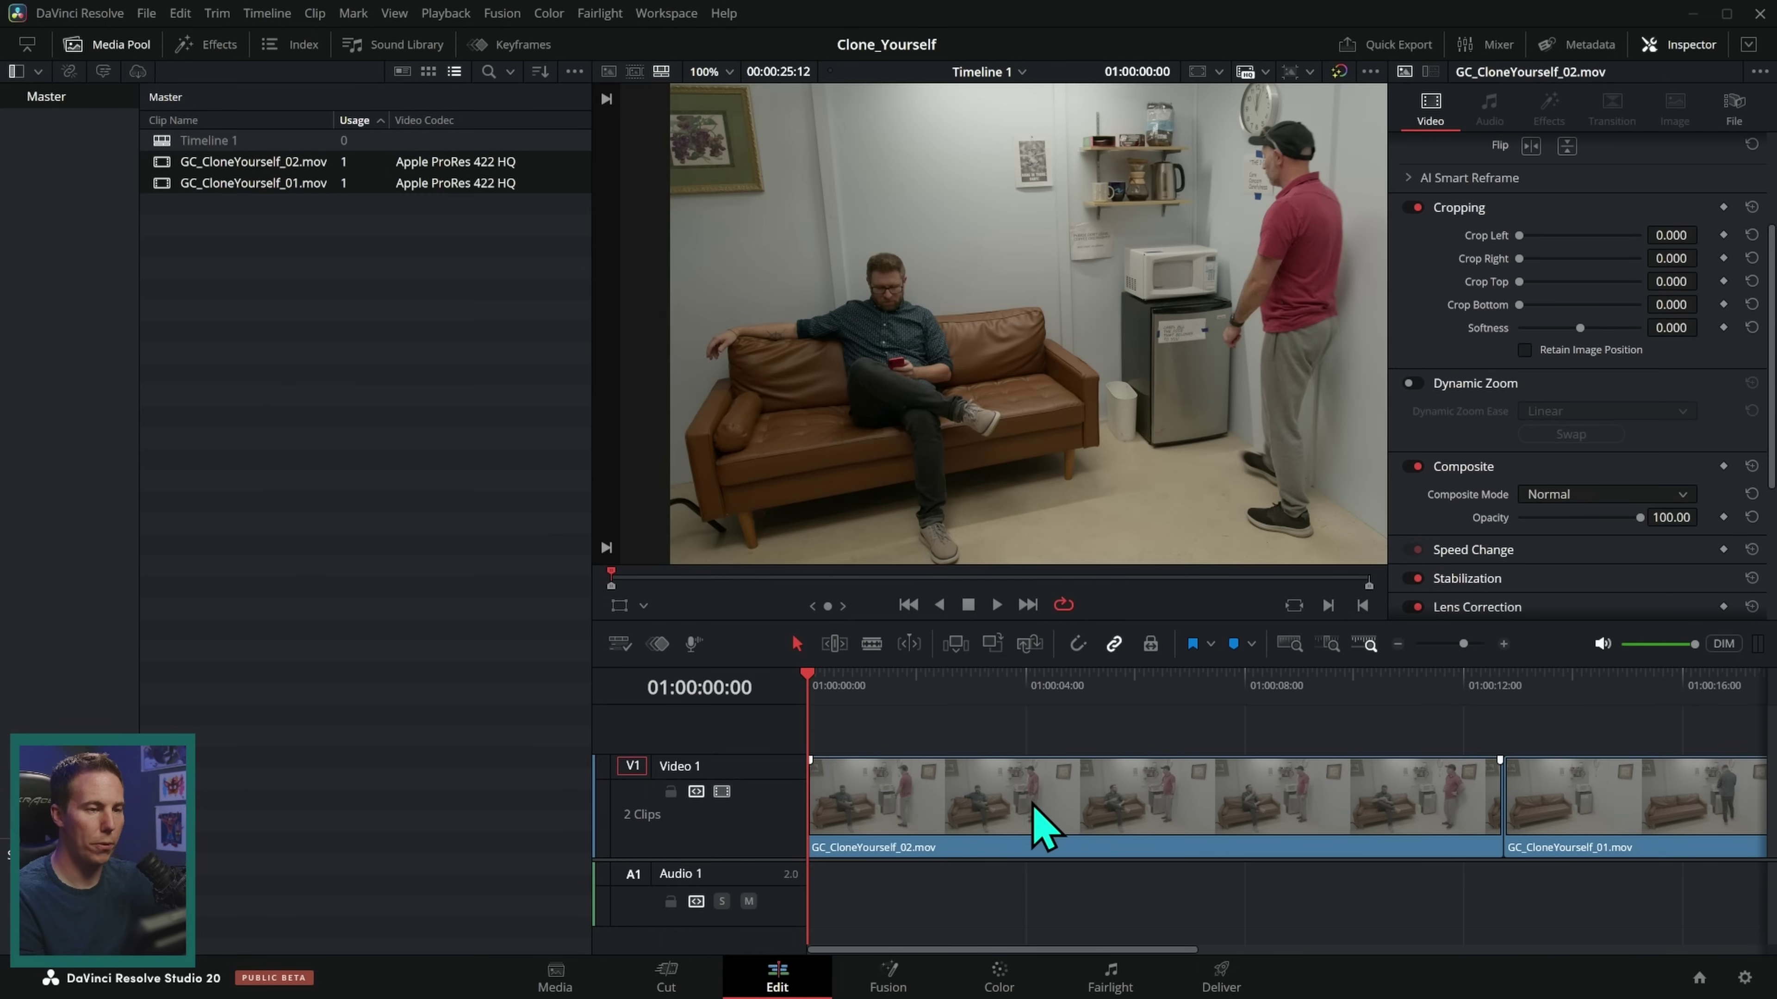
pyautogui.click(121, 45)
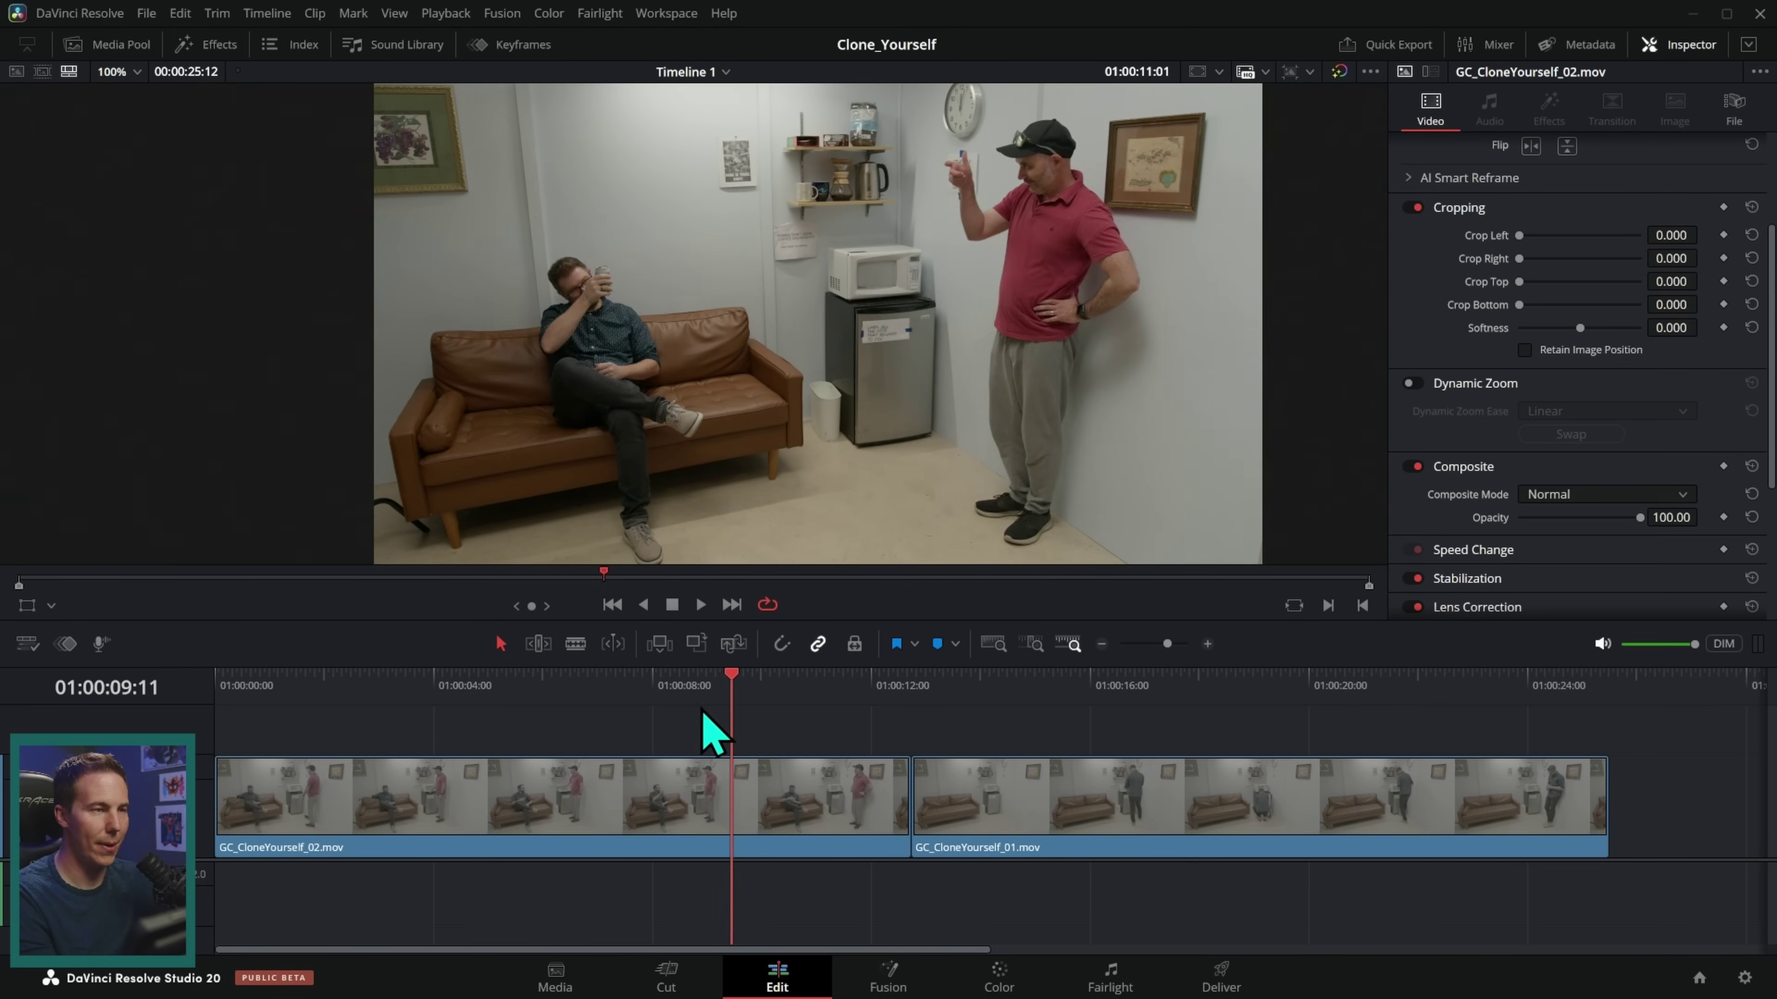
pyautogui.moveTo(703, 711); pyautogui.dragTo(1417, 666)
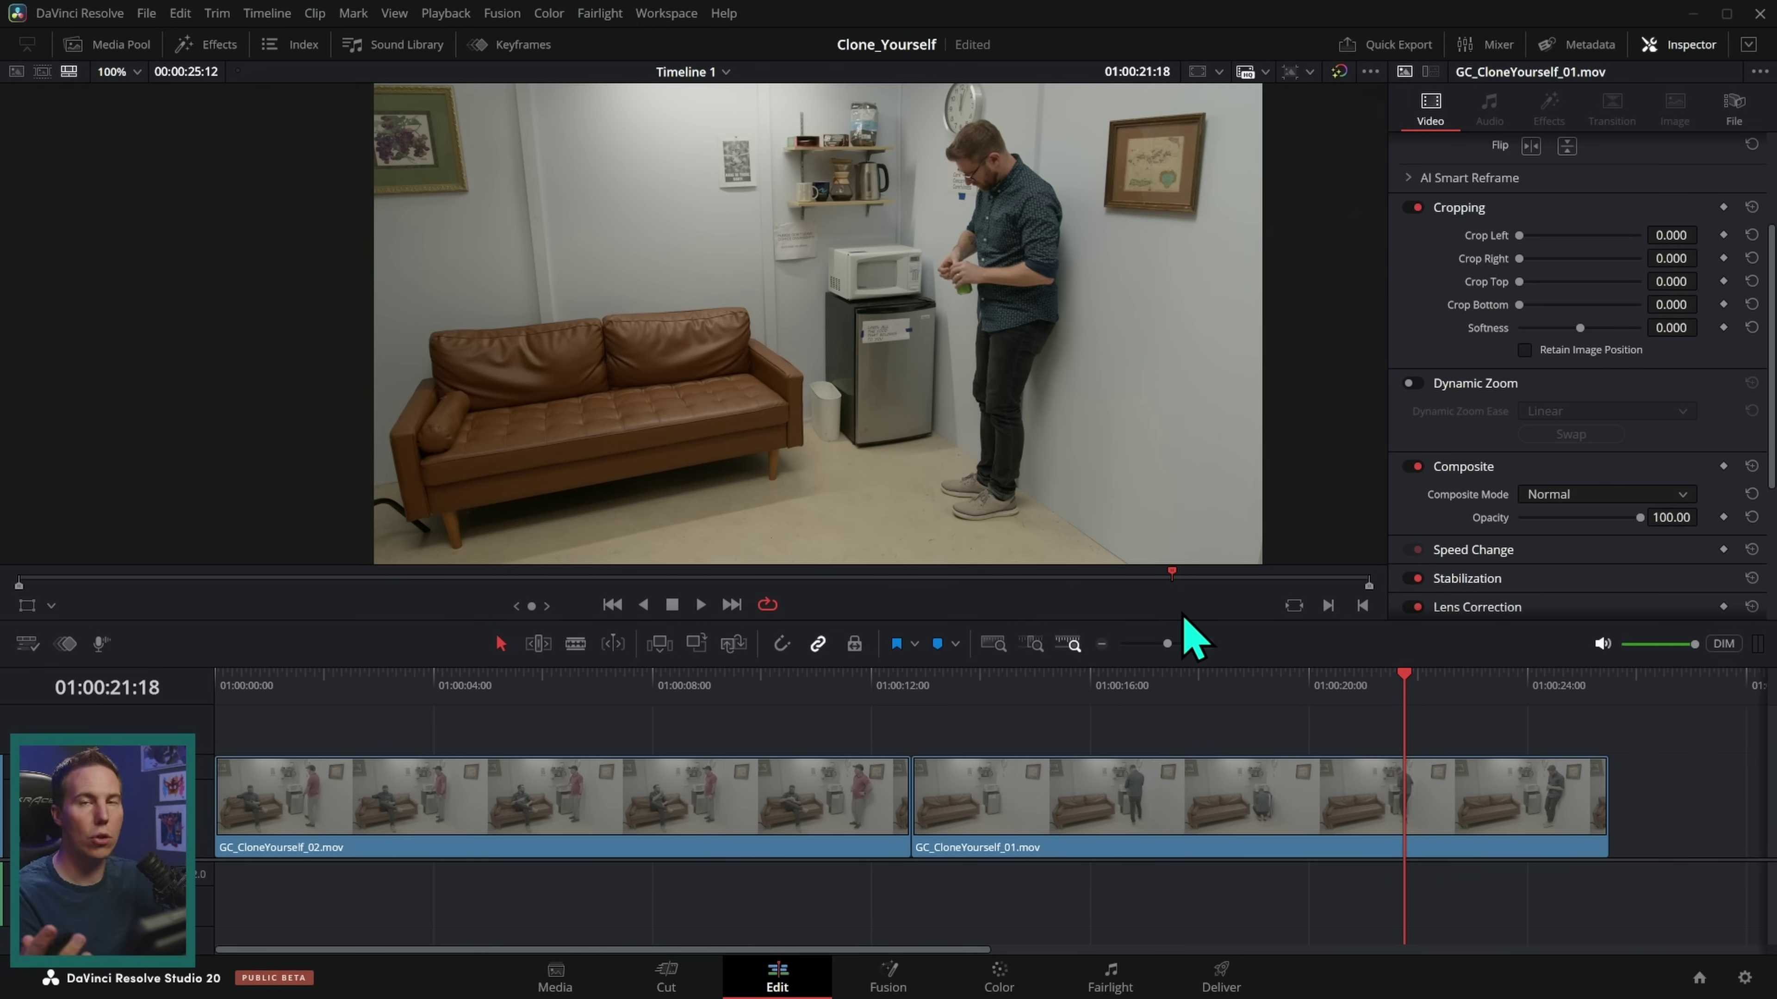
pyautogui.moveTo(986, 684); pyautogui.dragTo(1463, 683)
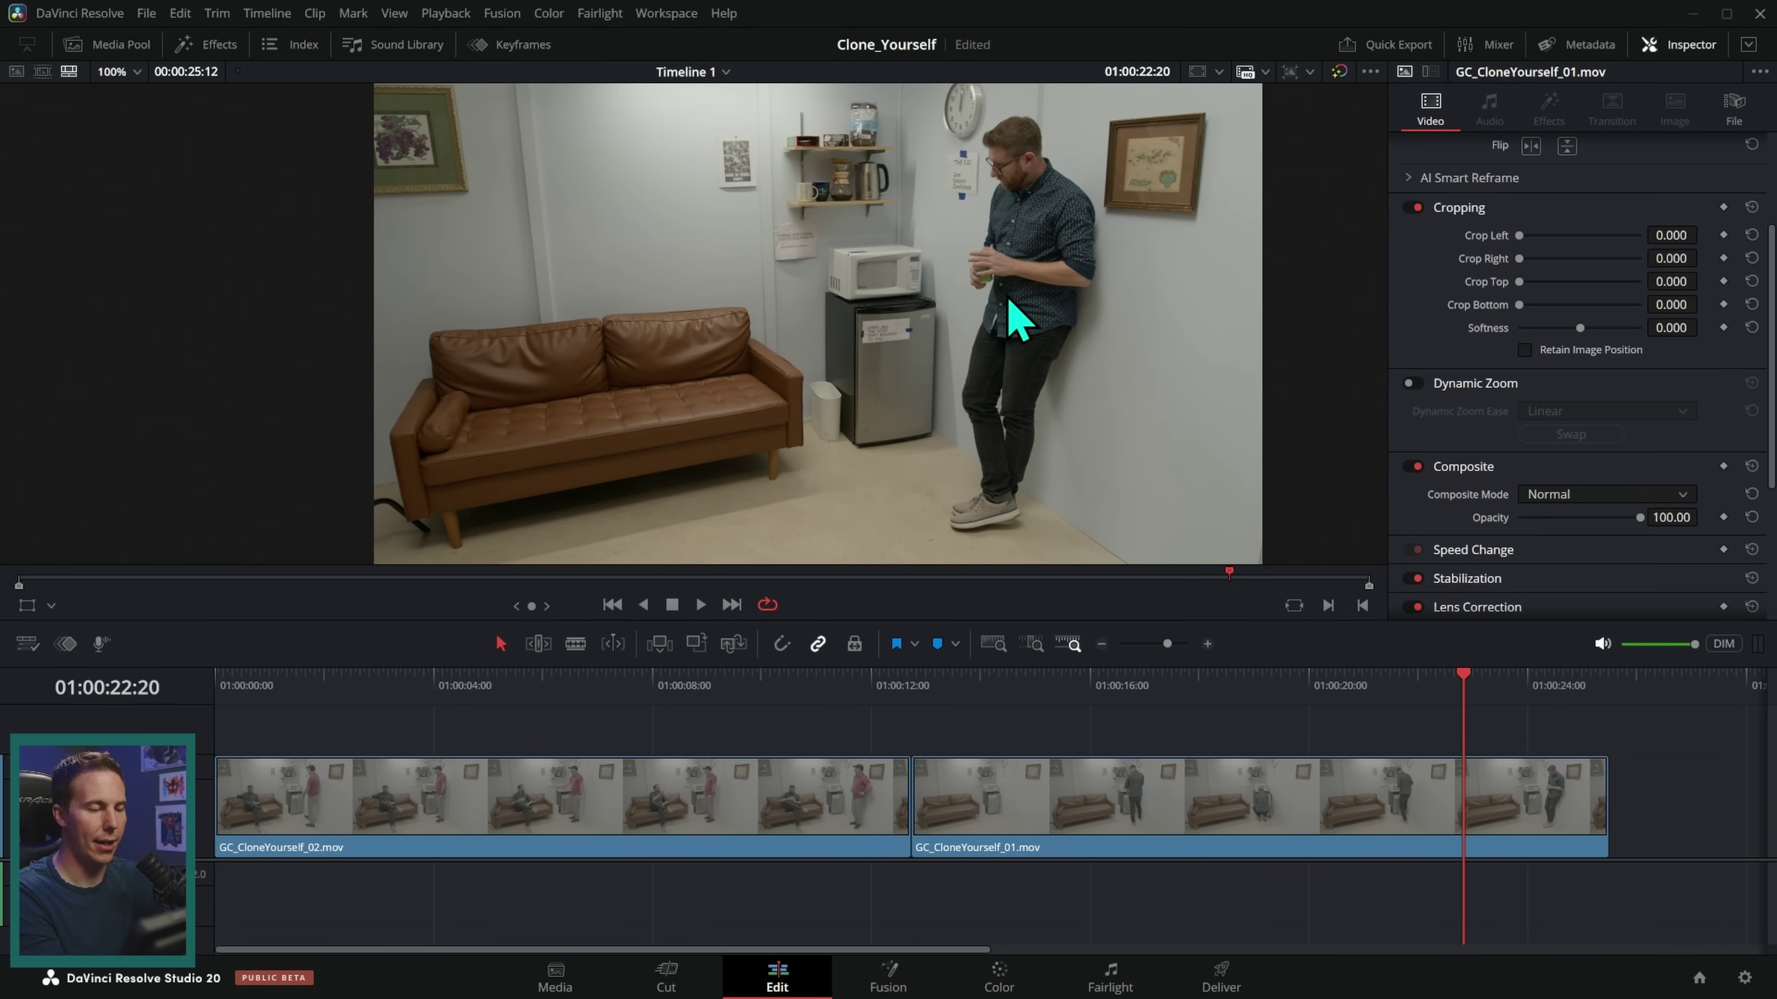
pyautogui.click(443, 682)
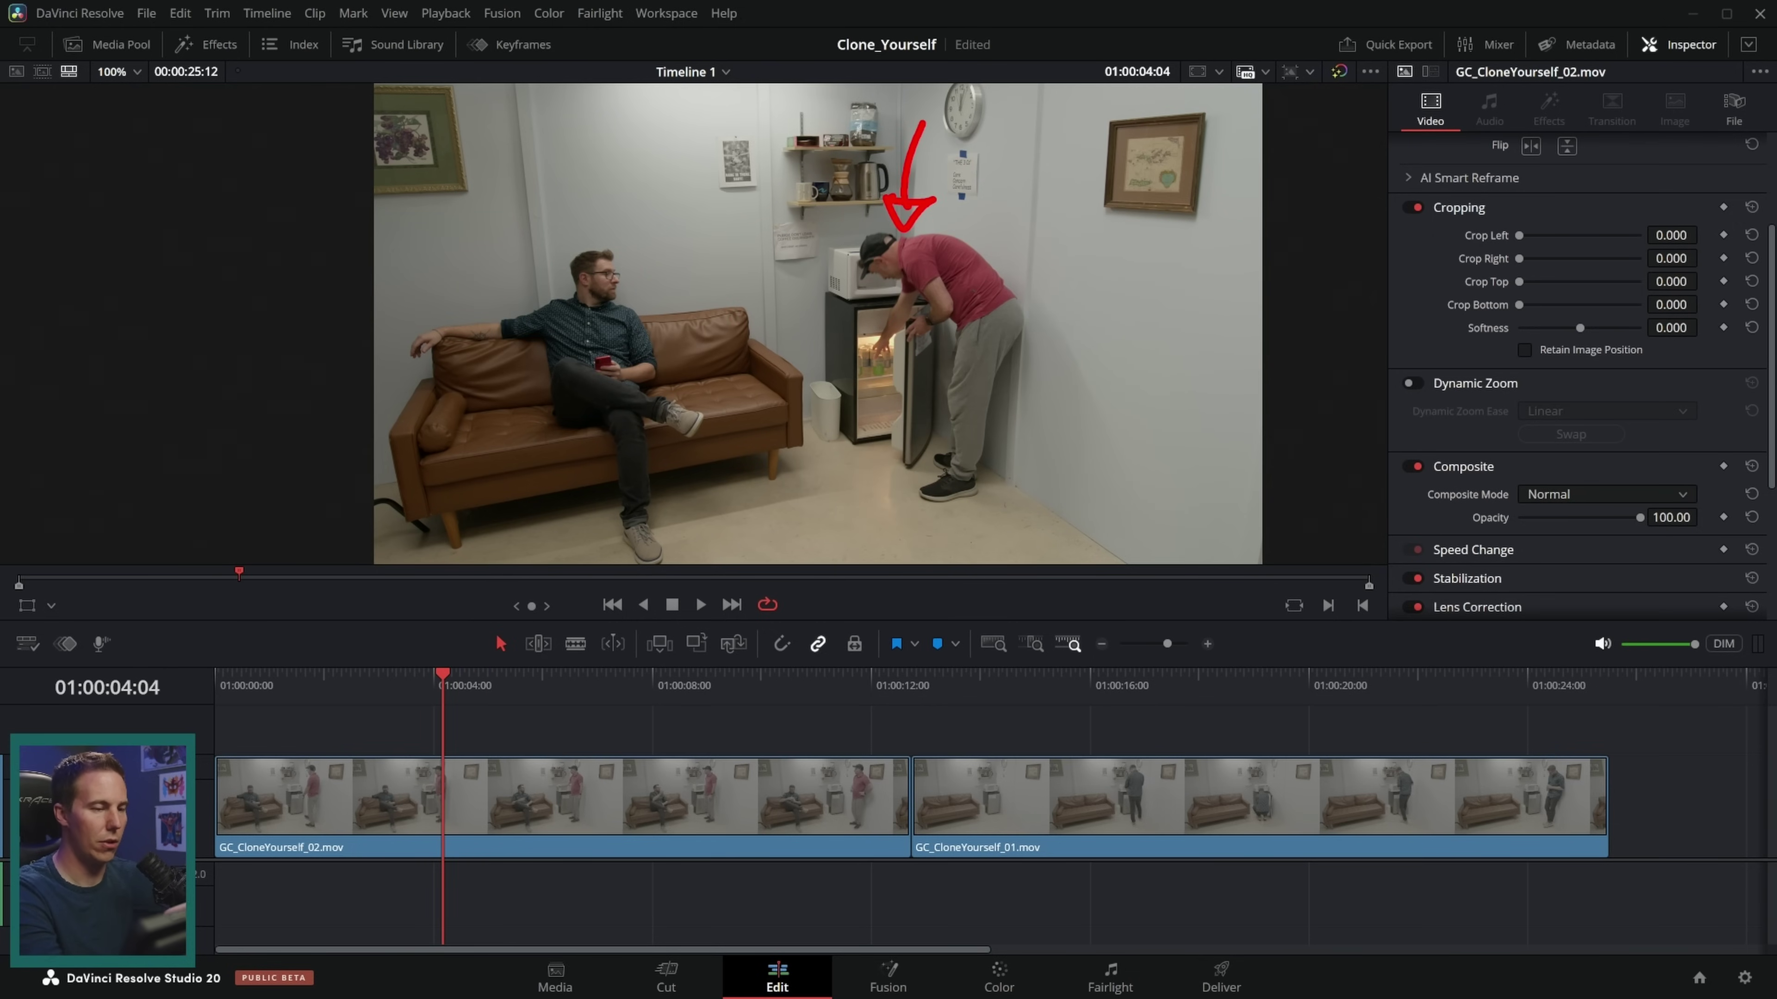
pyautogui.moveTo(434, 682)
pyautogui.mouseDown()
pyautogui.moveTo(608, 687)
pyautogui.moveTo(572, 688)
pyautogui.mouseUp()
pyautogui.moveTo(1252, 714); pyautogui.dragTo(1432, 719)
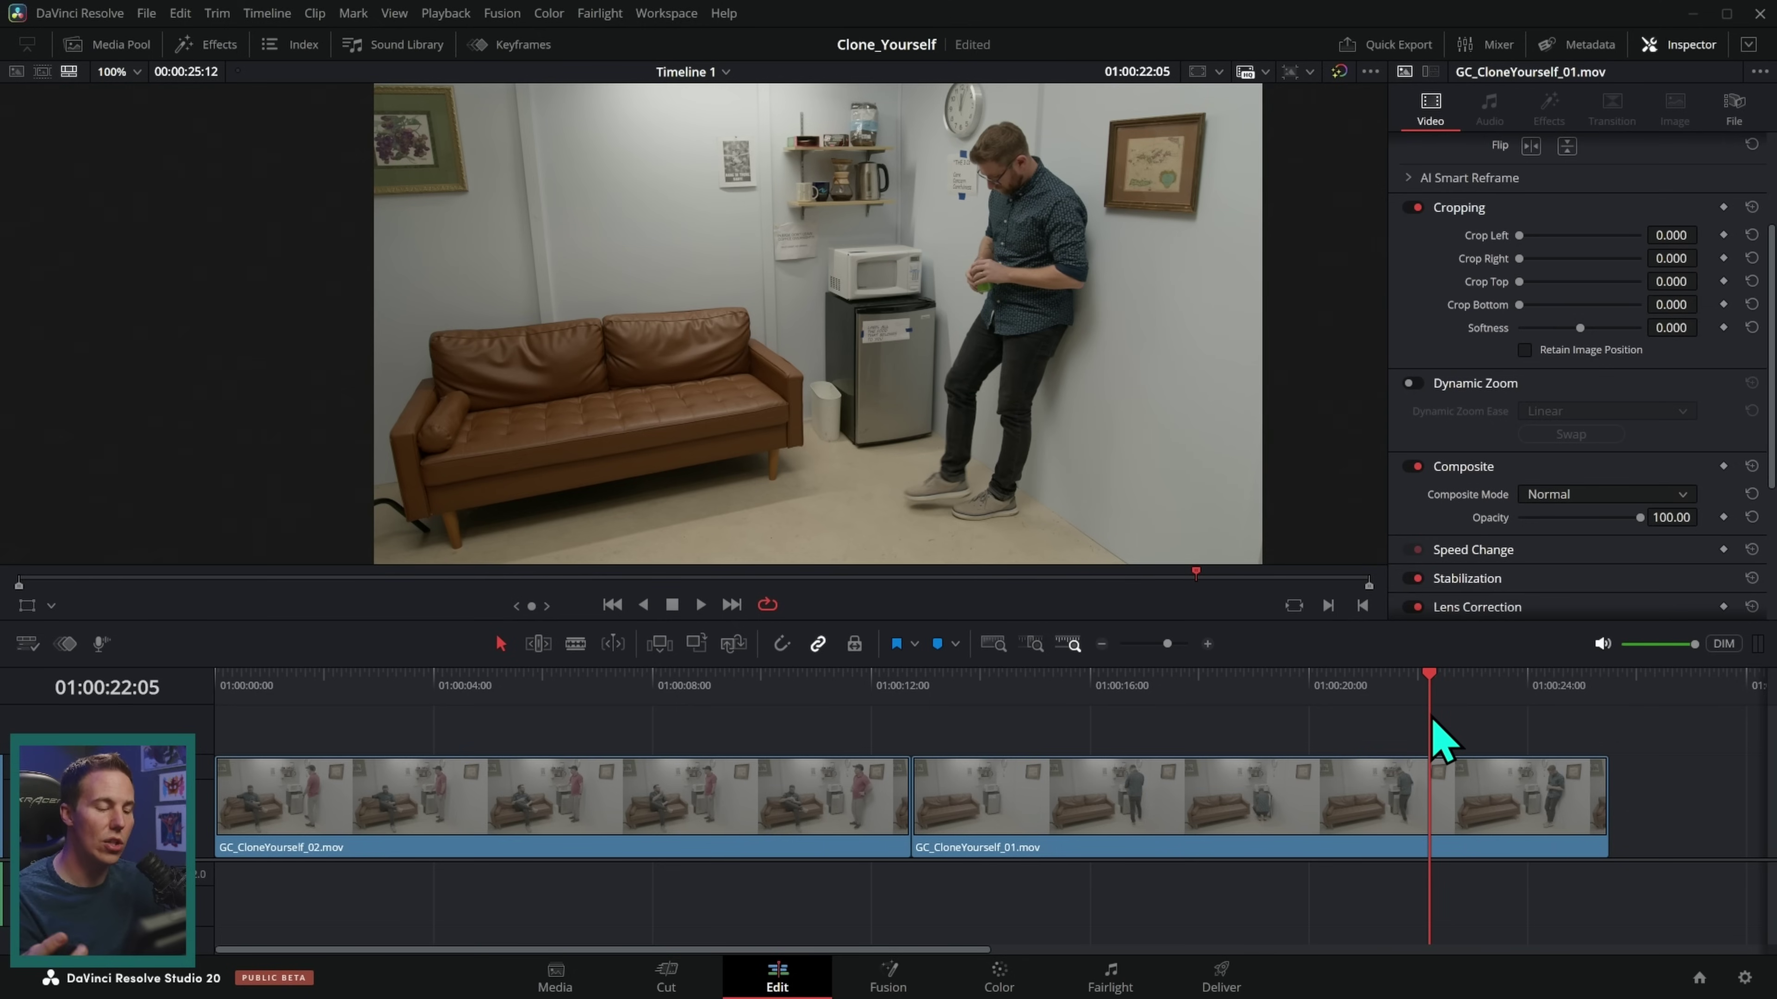
pyautogui.moveTo(651, 700); pyautogui.dragTo(632, 682)
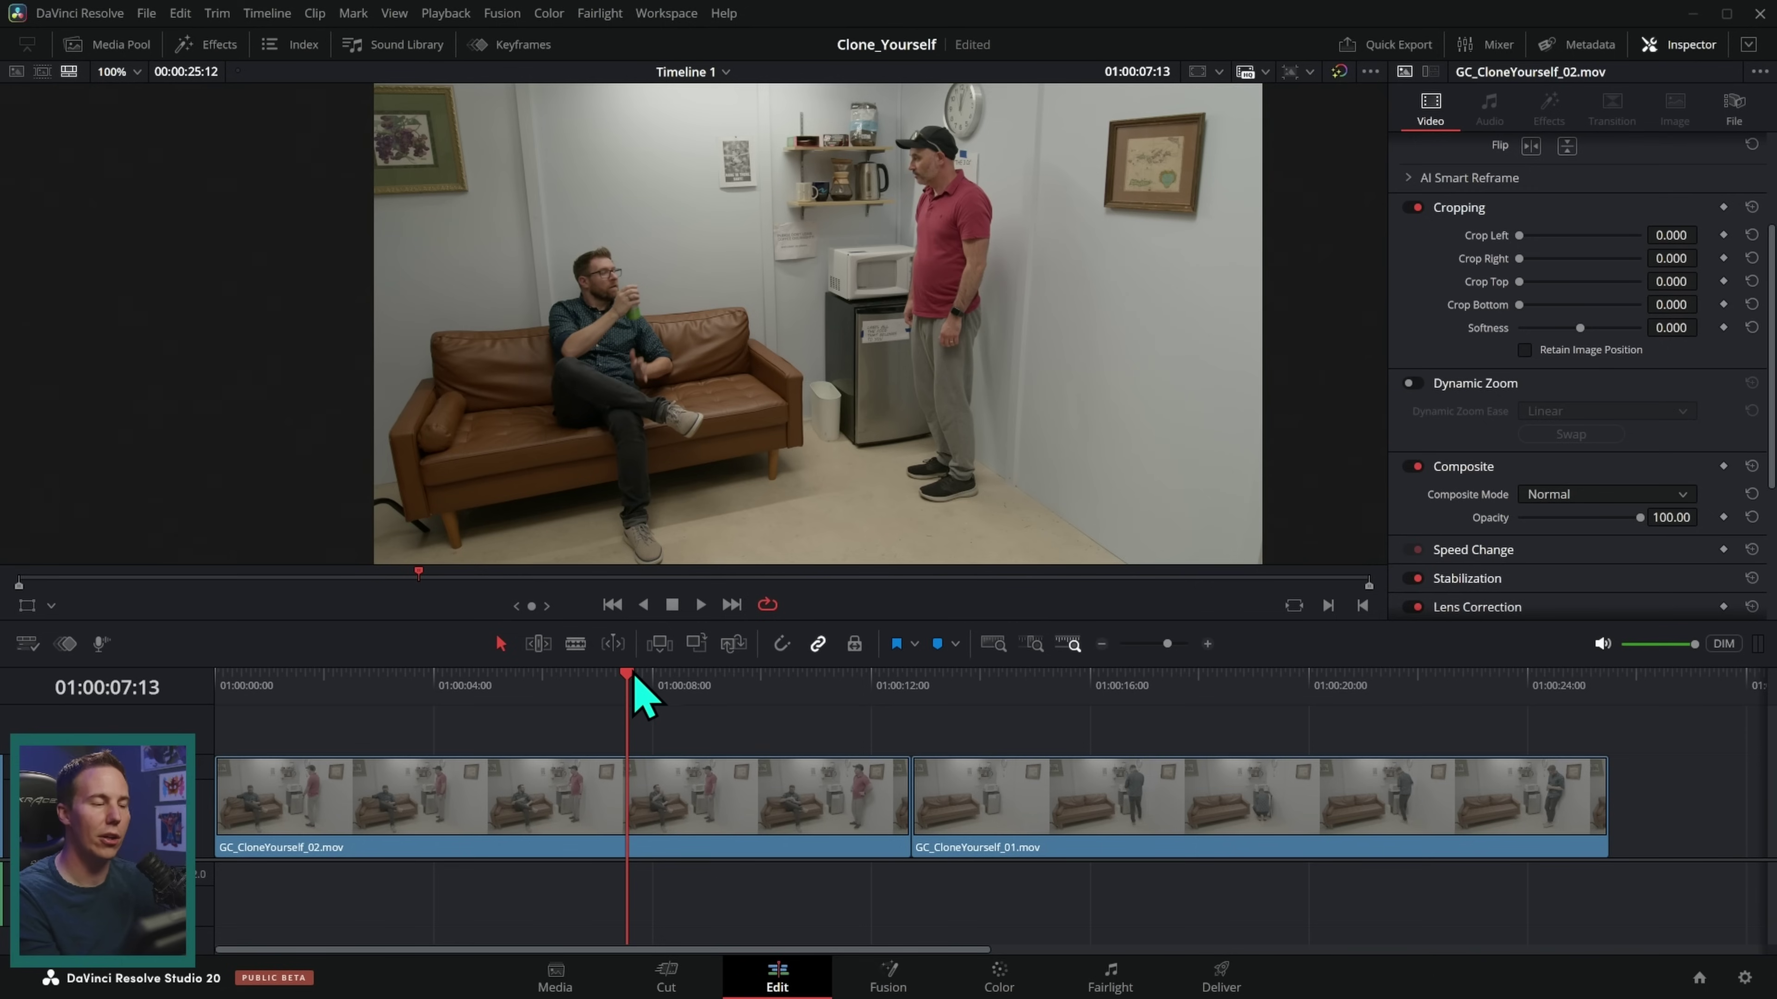
# - Stack GC_CloneYourself_01 on Video 2, crop its left by 835.400, and disable the lower take
pyautogui.moveTo(1206, 617)
pyautogui.mouseDown()
pyautogui.moveTo(1206, 559)
pyautogui.moveTo(1187, 588)
pyautogui.mouseUp()
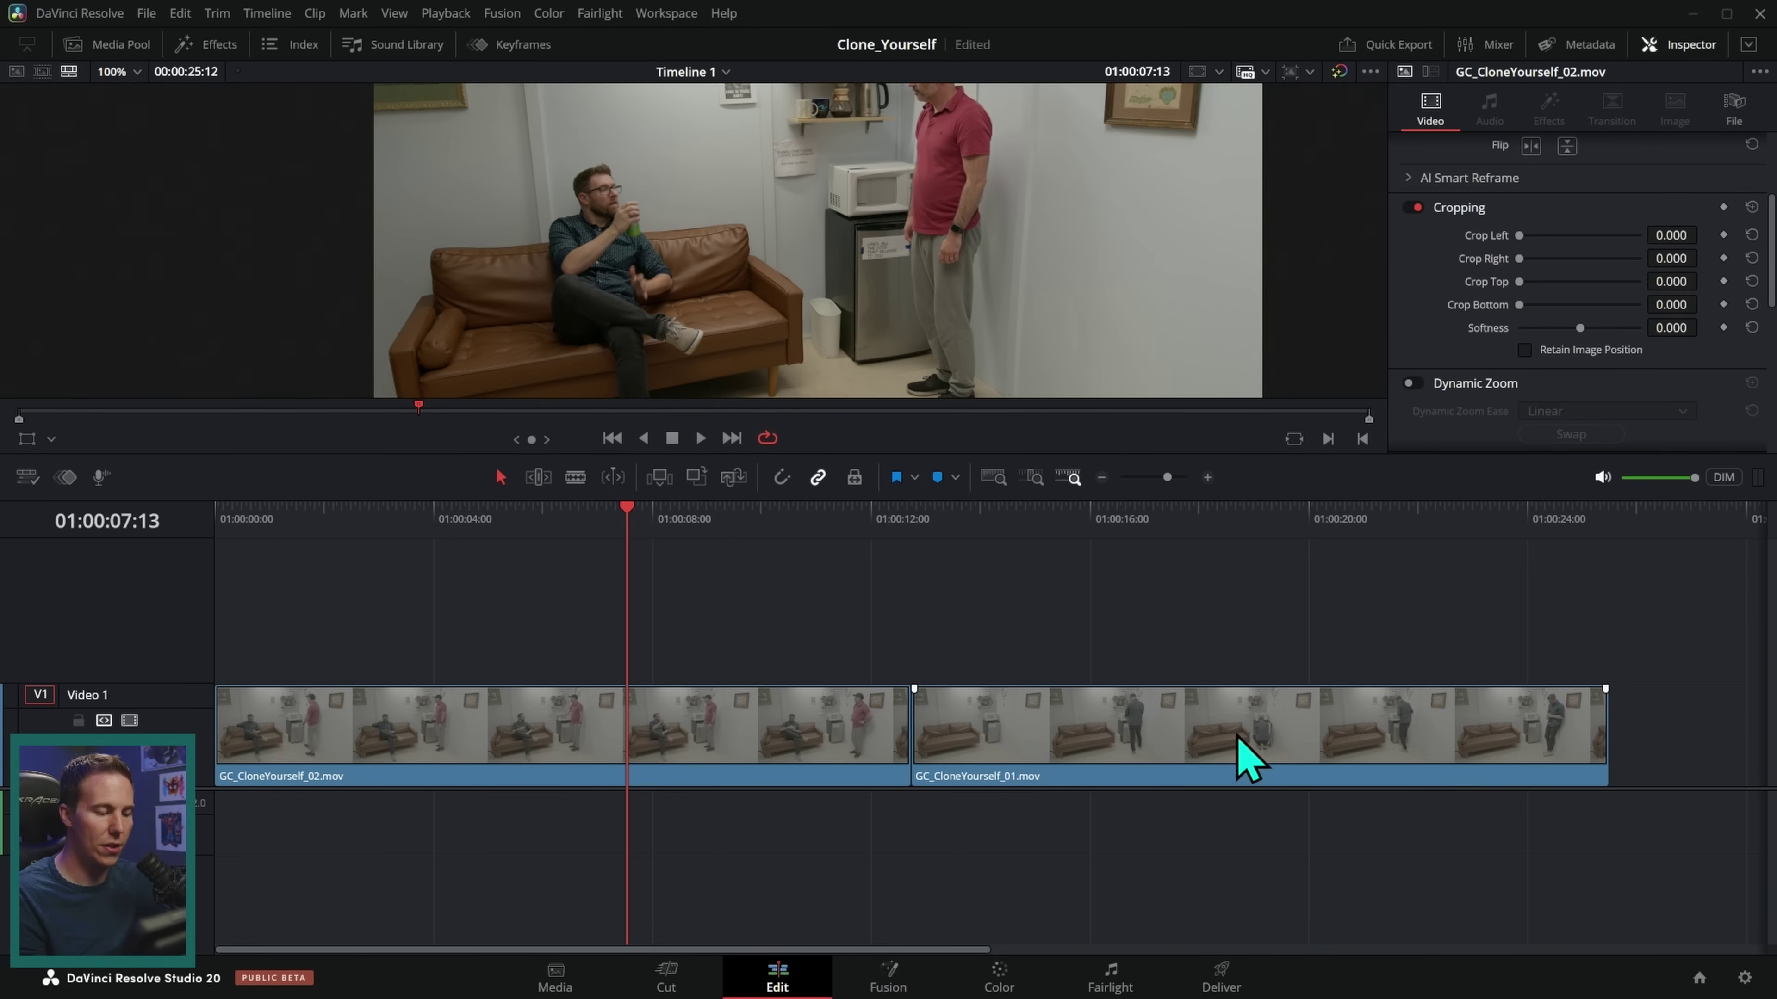
pyautogui.moveTo(1238, 736); pyautogui.dragTo(542, 631)
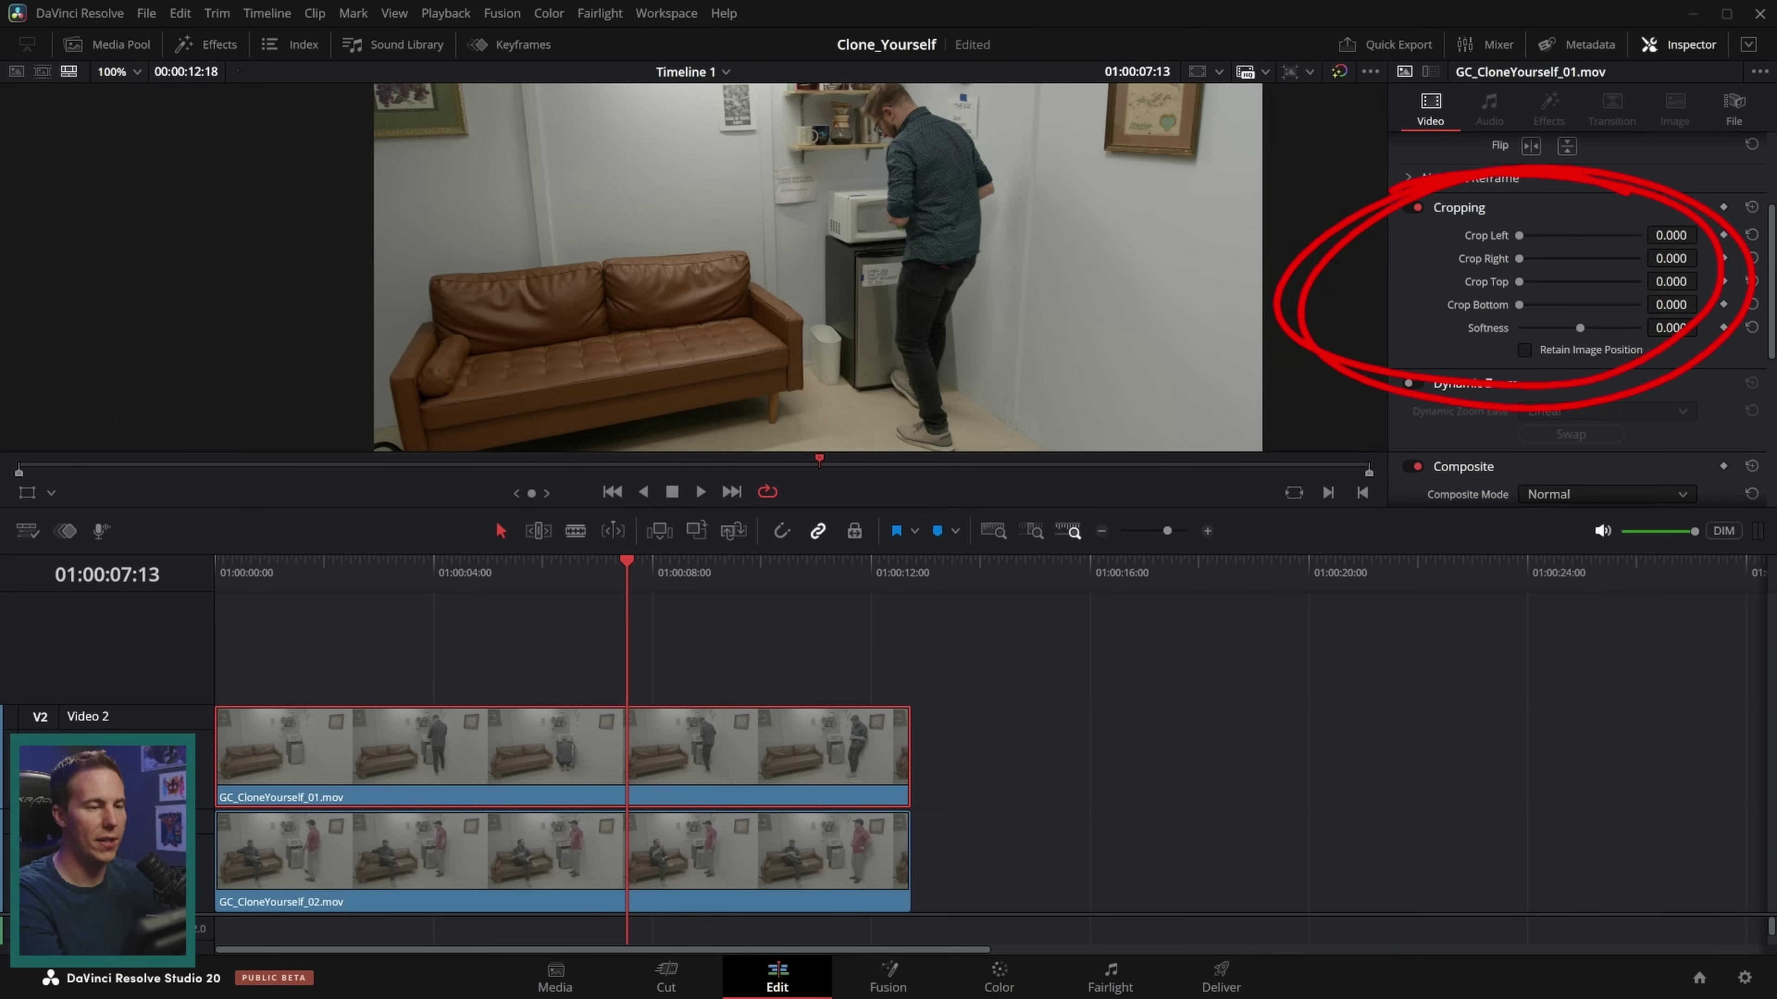
pyautogui.moveTo(1534, 245)
pyautogui.mouseDown()
pyautogui.moveTo(1574, 258)
pyautogui.moveTo(1548, 263)
pyautogui.moveTo(1584, 245)
pyautogui.mouseUp()
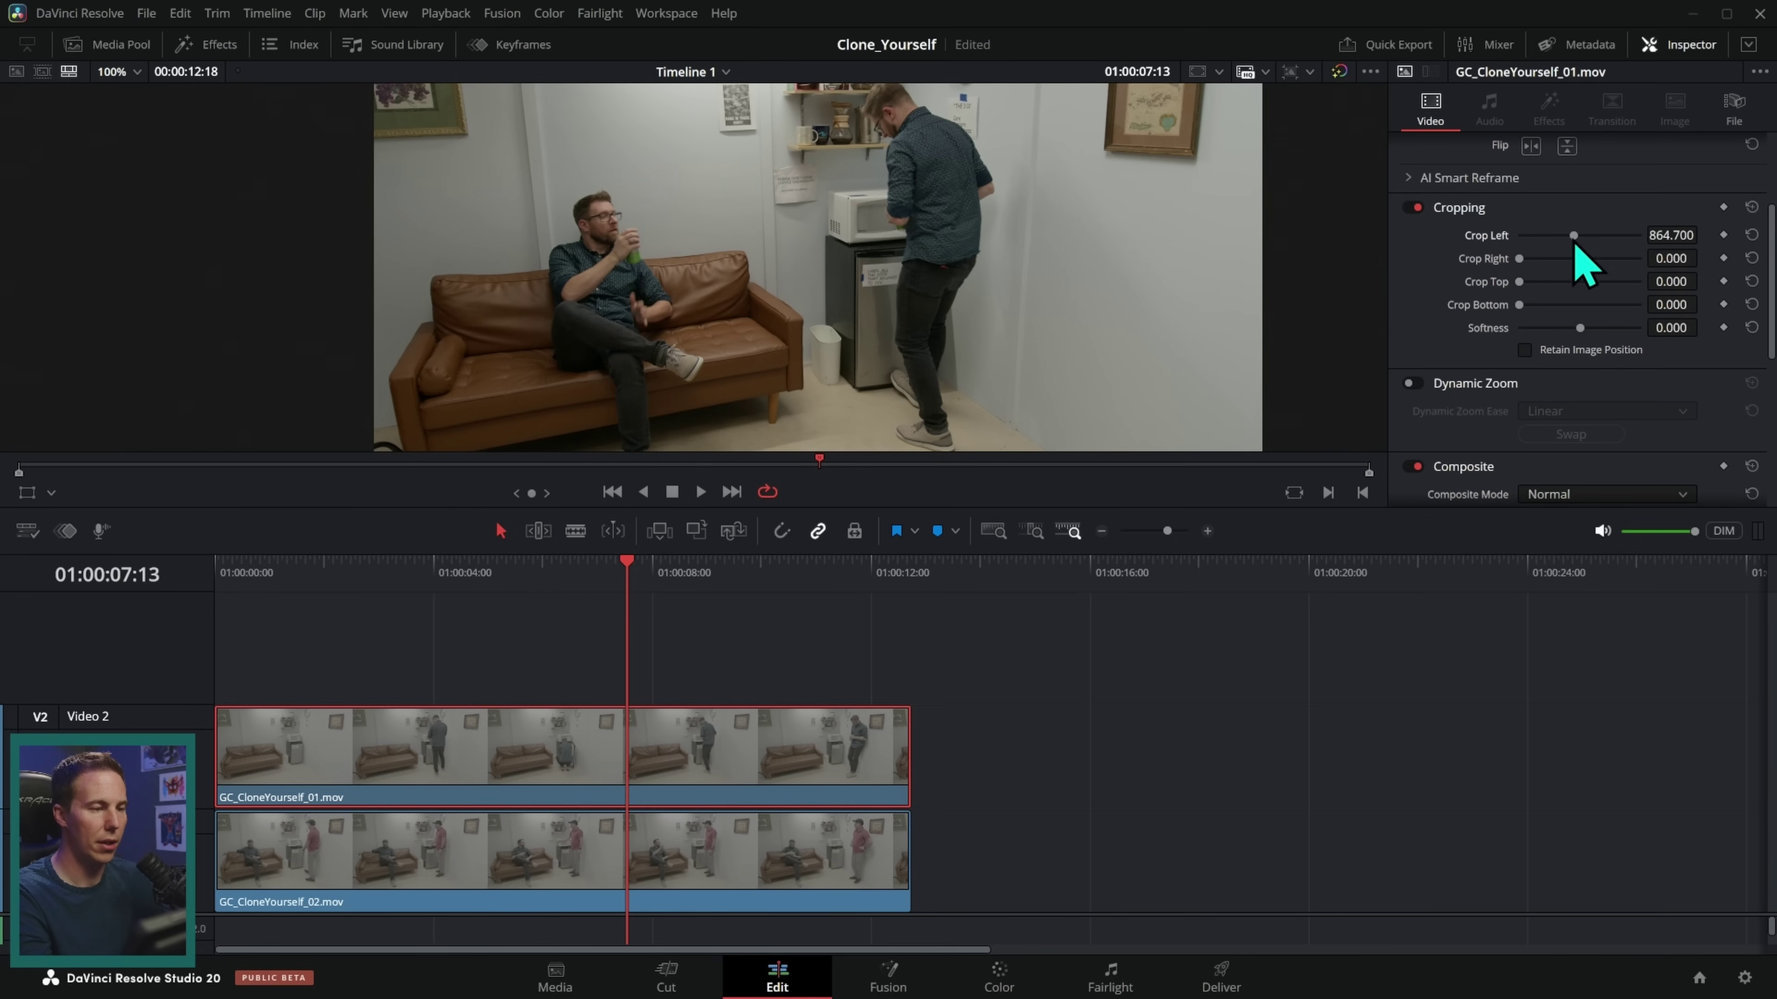
pyautogui.moveTo(786, 142); pyautogui.dragTo(811, 434)
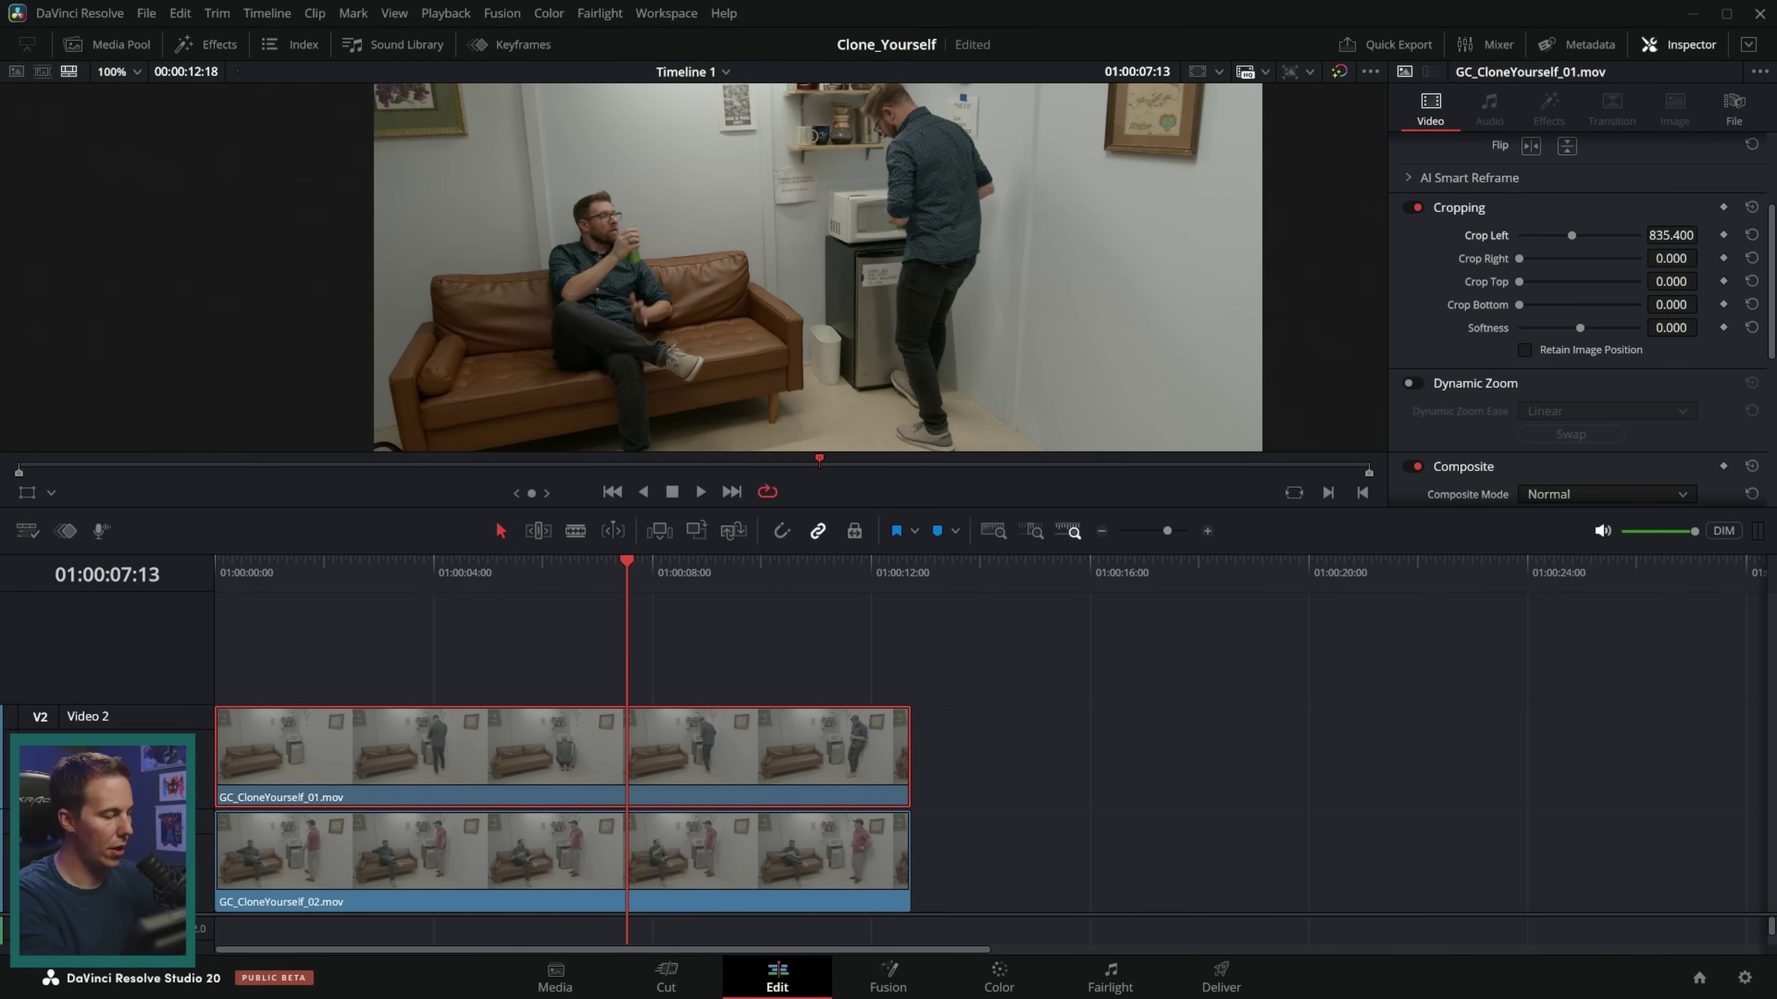
pyautogui.click(188, 835)
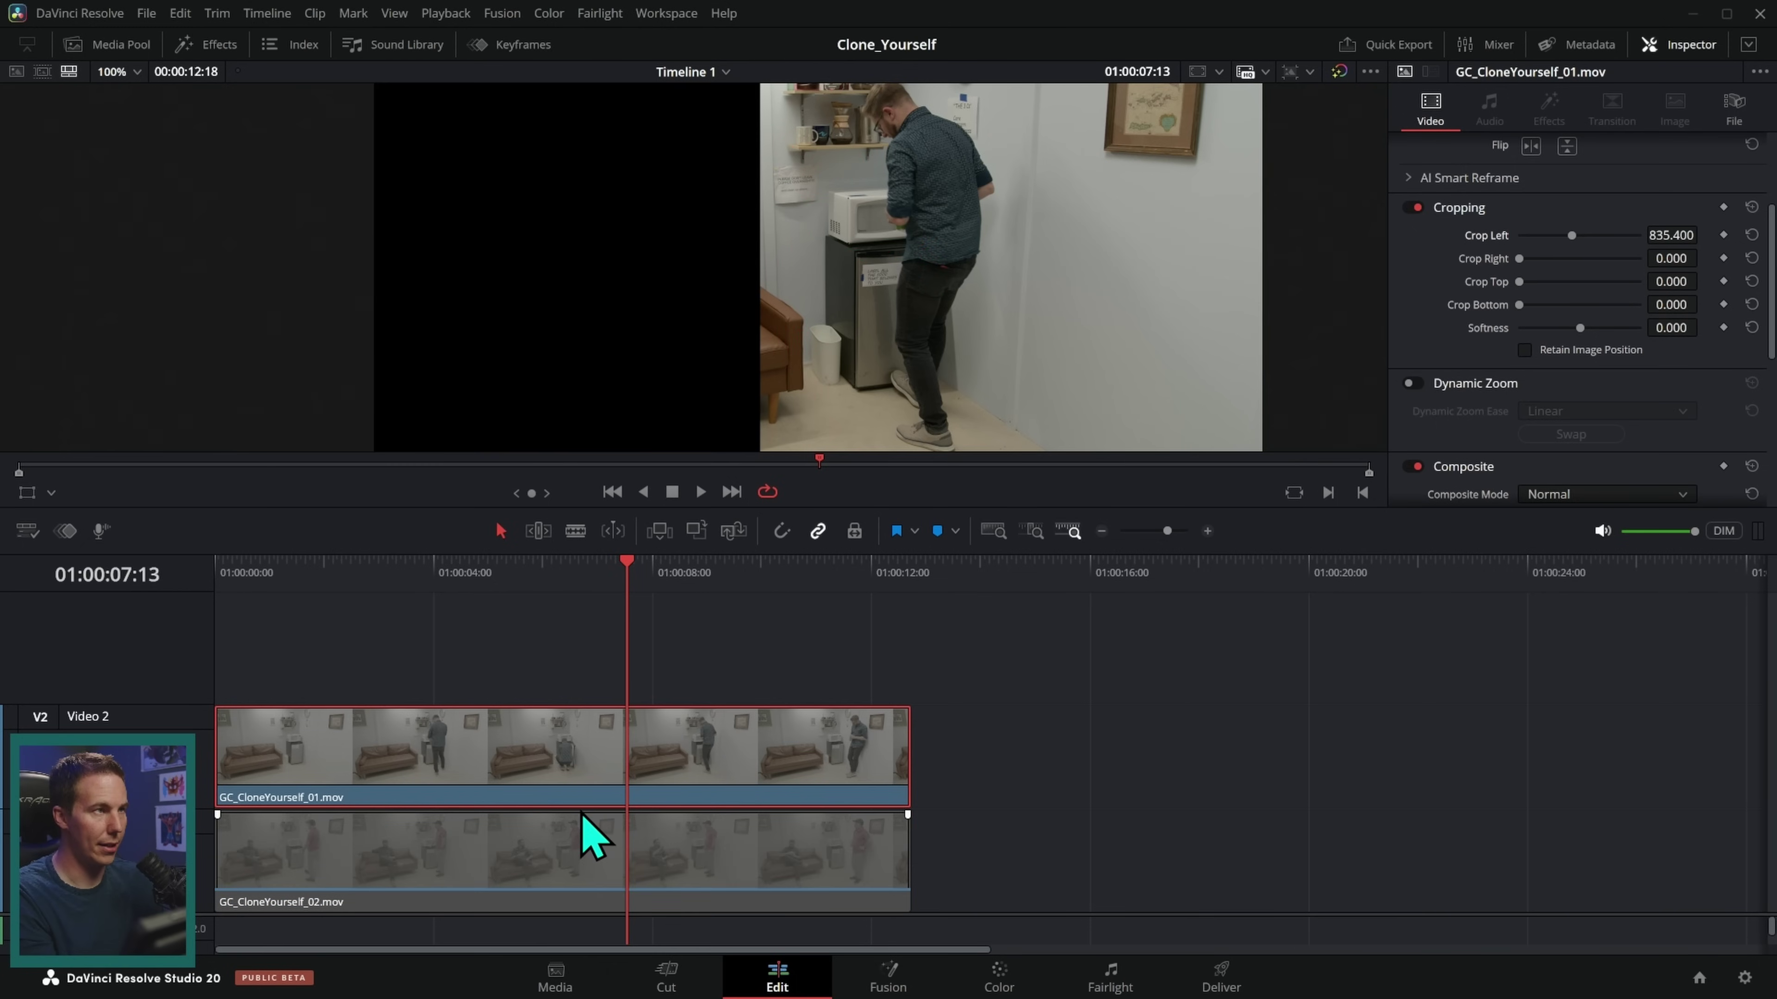
# - Soften the top take's crop edge to 14.500 and re-enable the lower sofa take
pyautogui.click(650, 569)
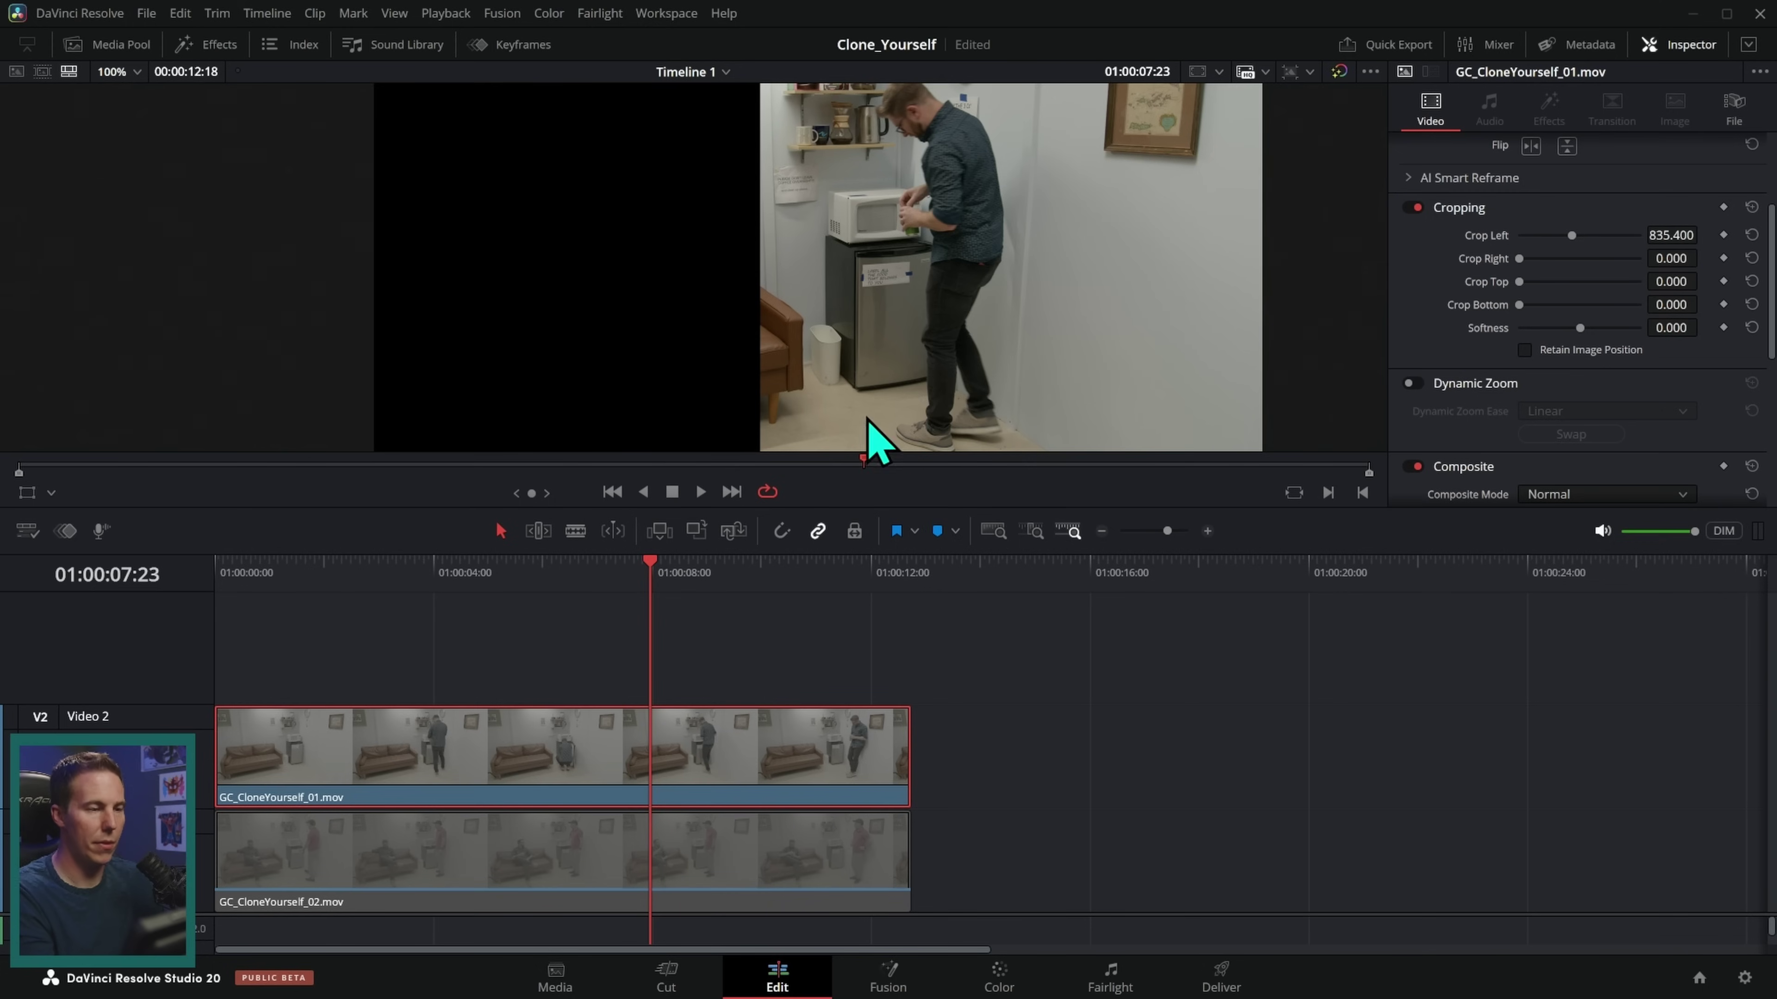
pyautogui.moveTo(1580, 328); pyautogui.dragTo(1588, 336)
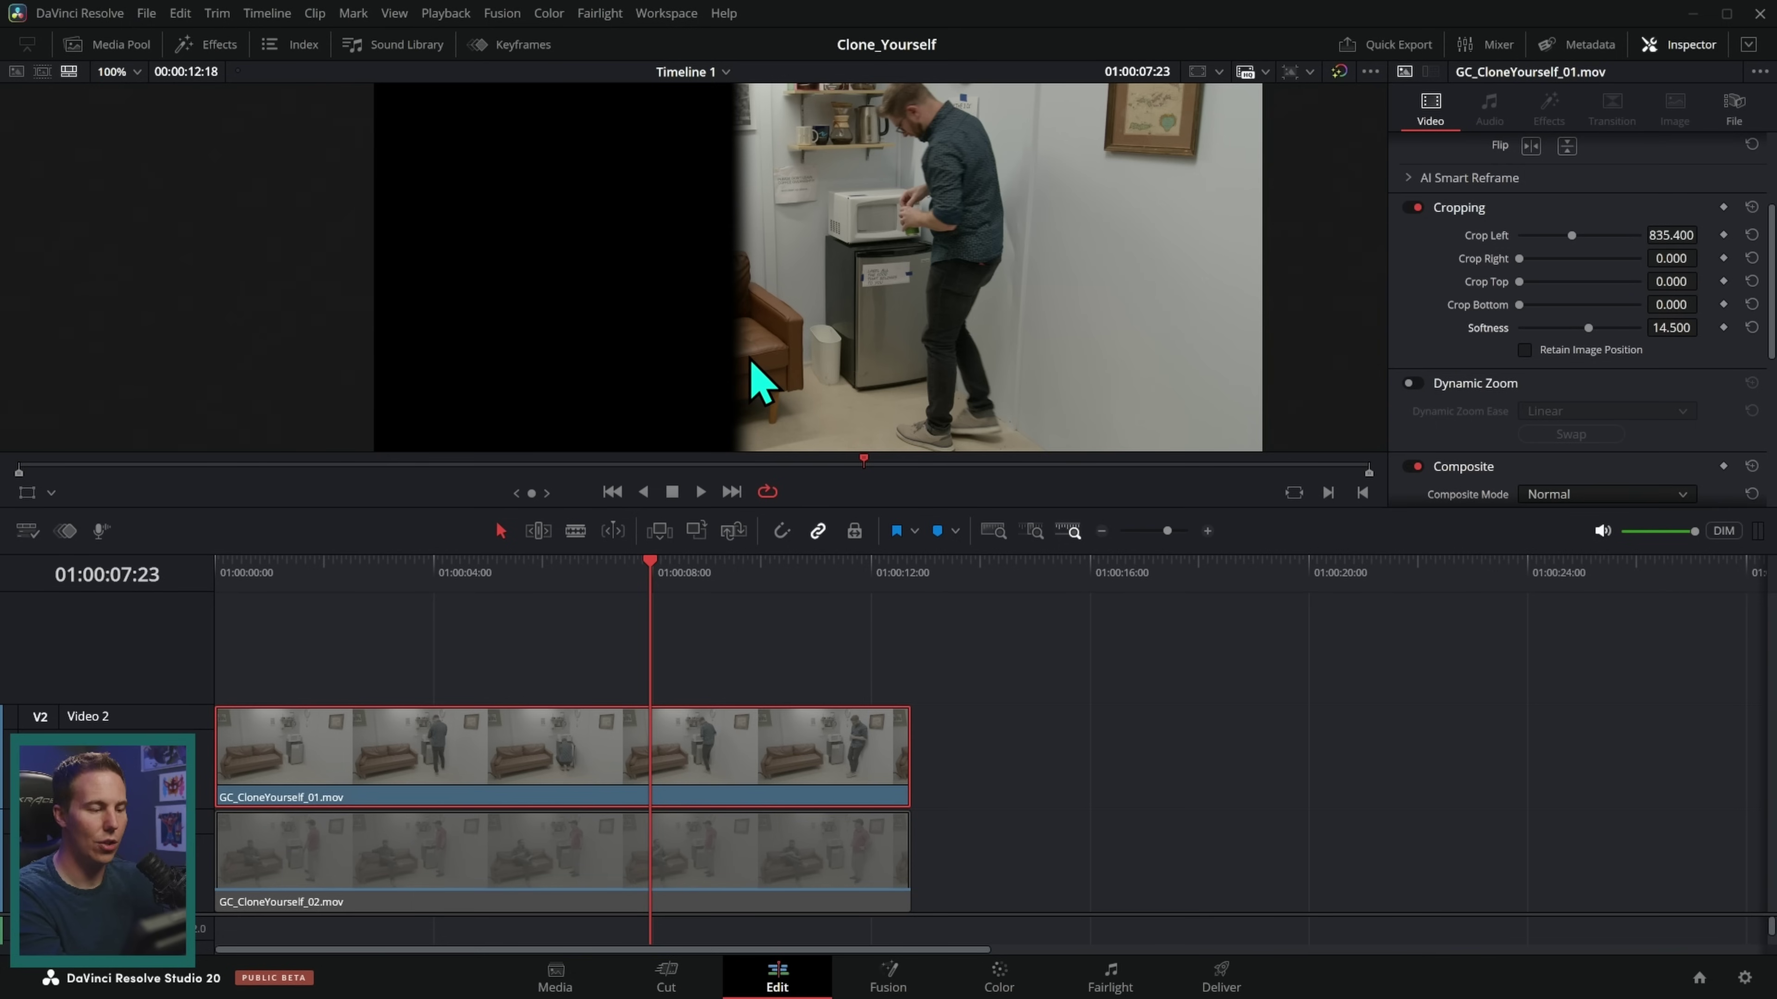
pyautogui.click(133, 840)
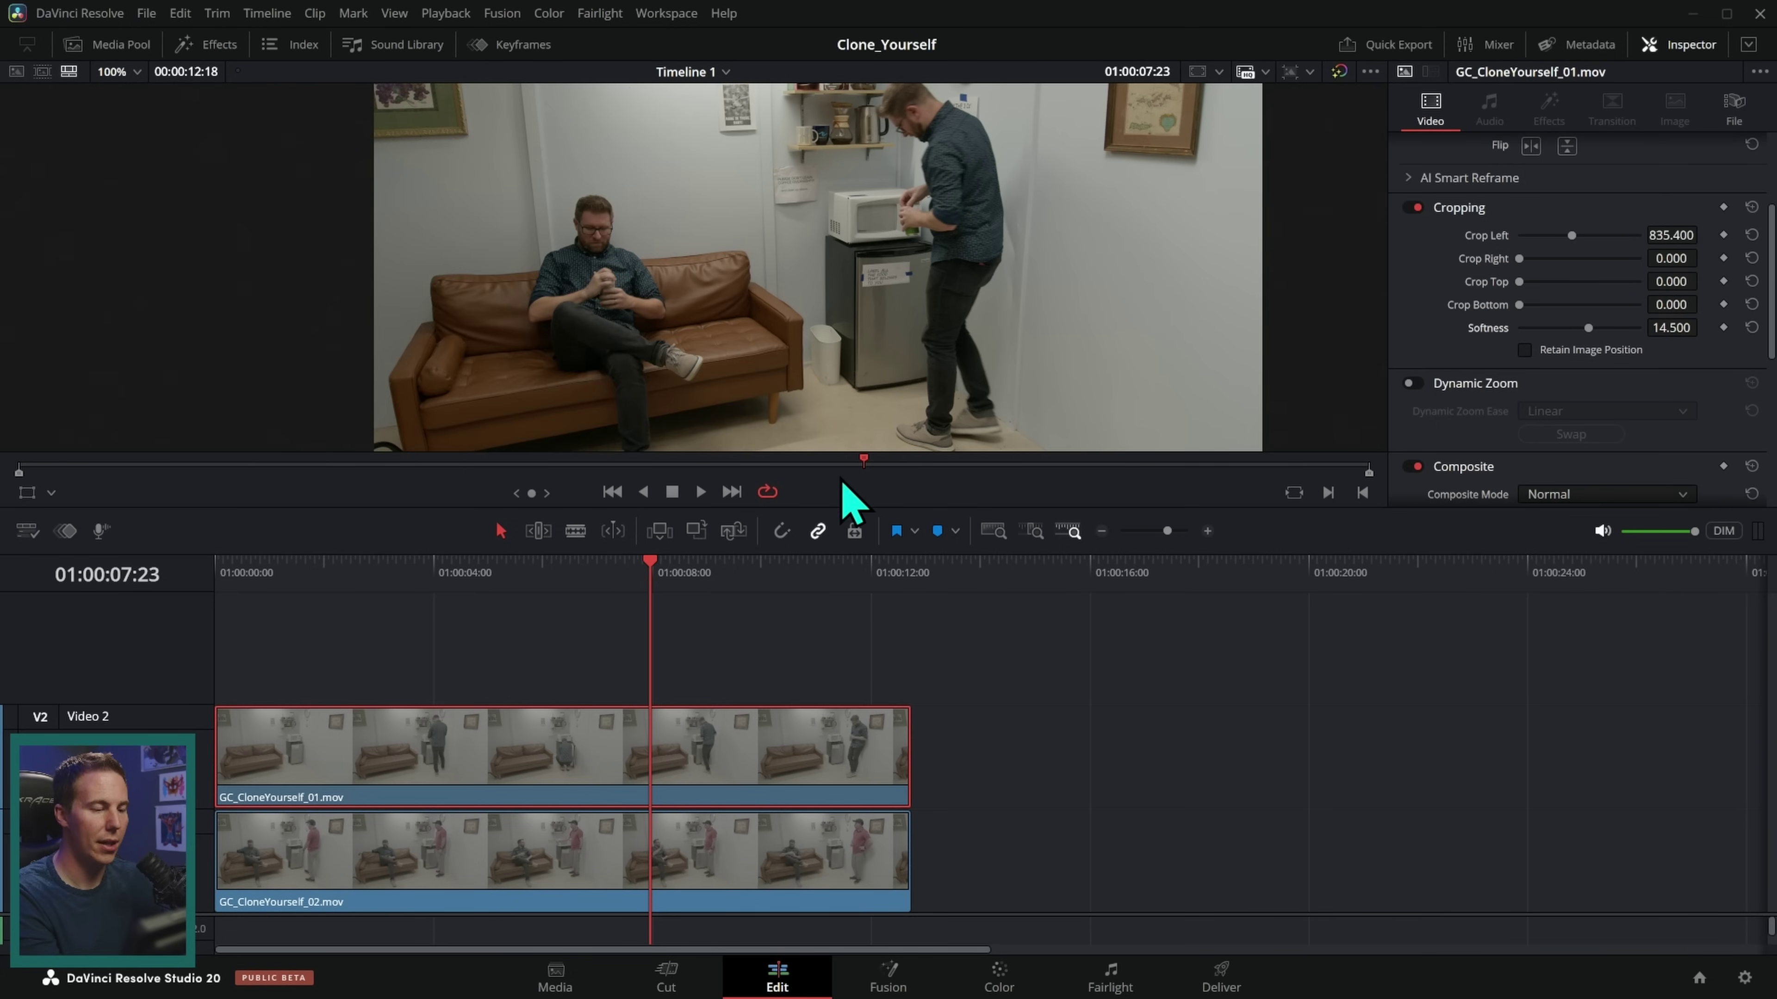
# - Play back the composite in an enlarged viewer and replay the last three seconds
pyautogui.moveTo(843, 483); pyautogui.dragTo(700, 466)
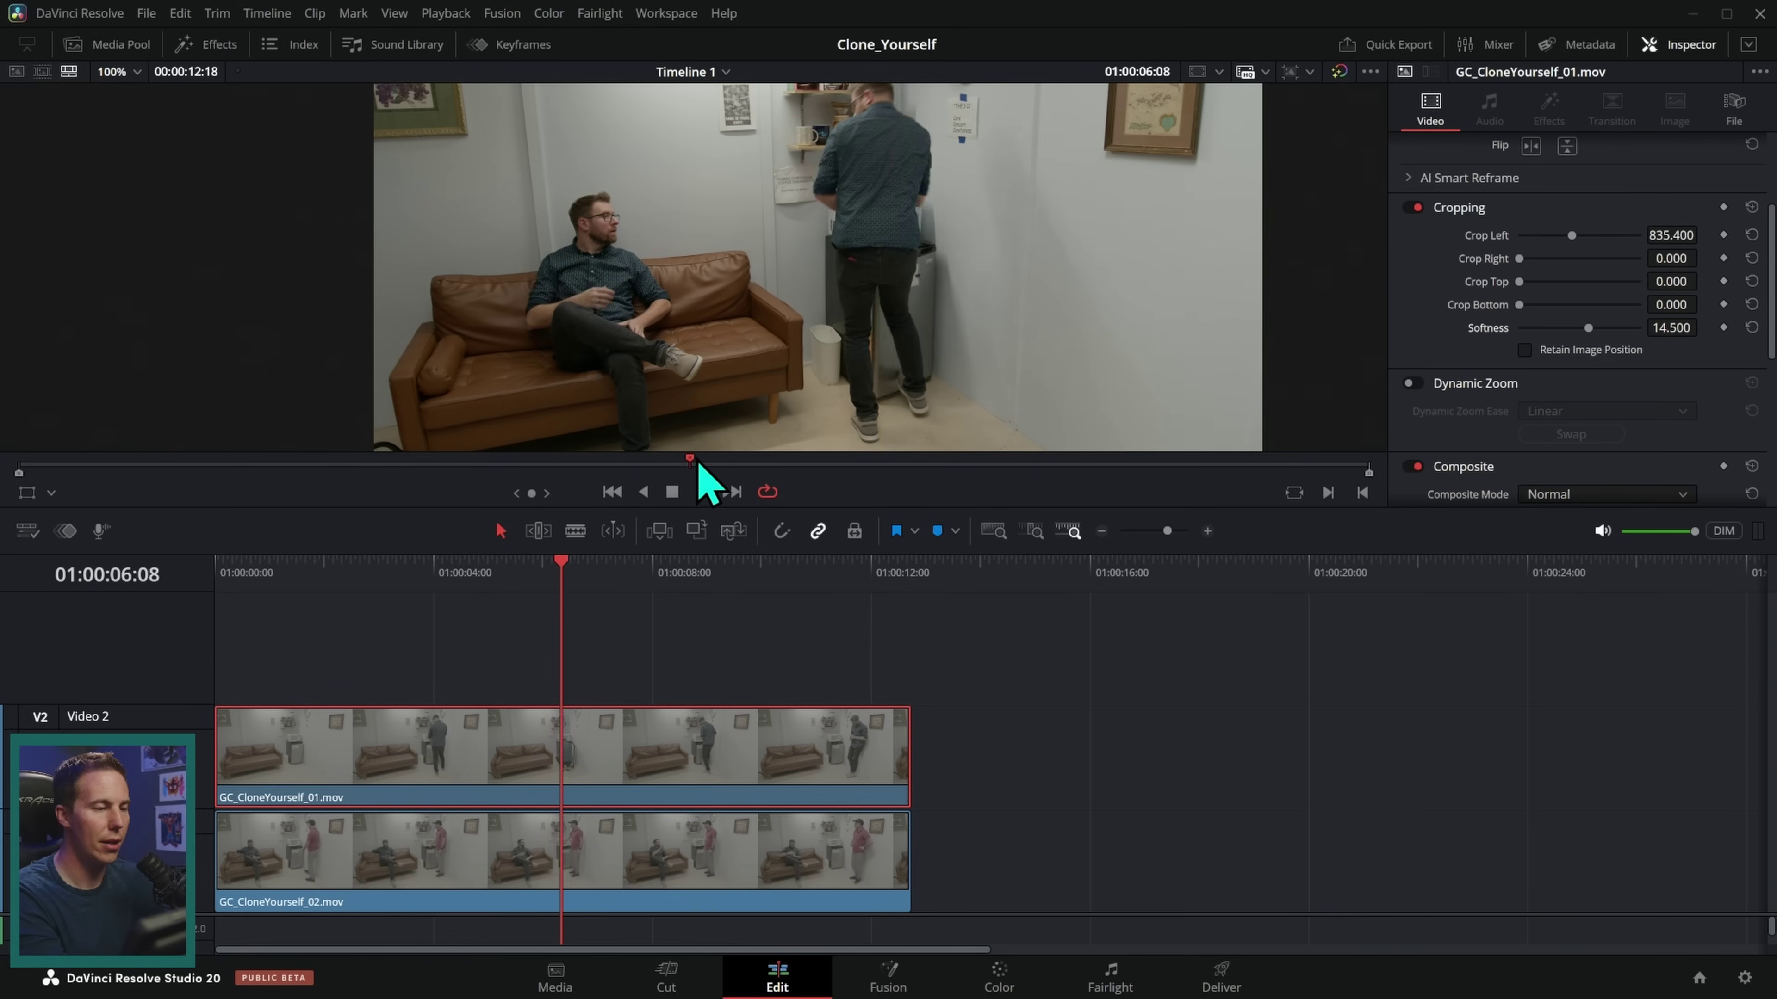
pyautogui.press('space')
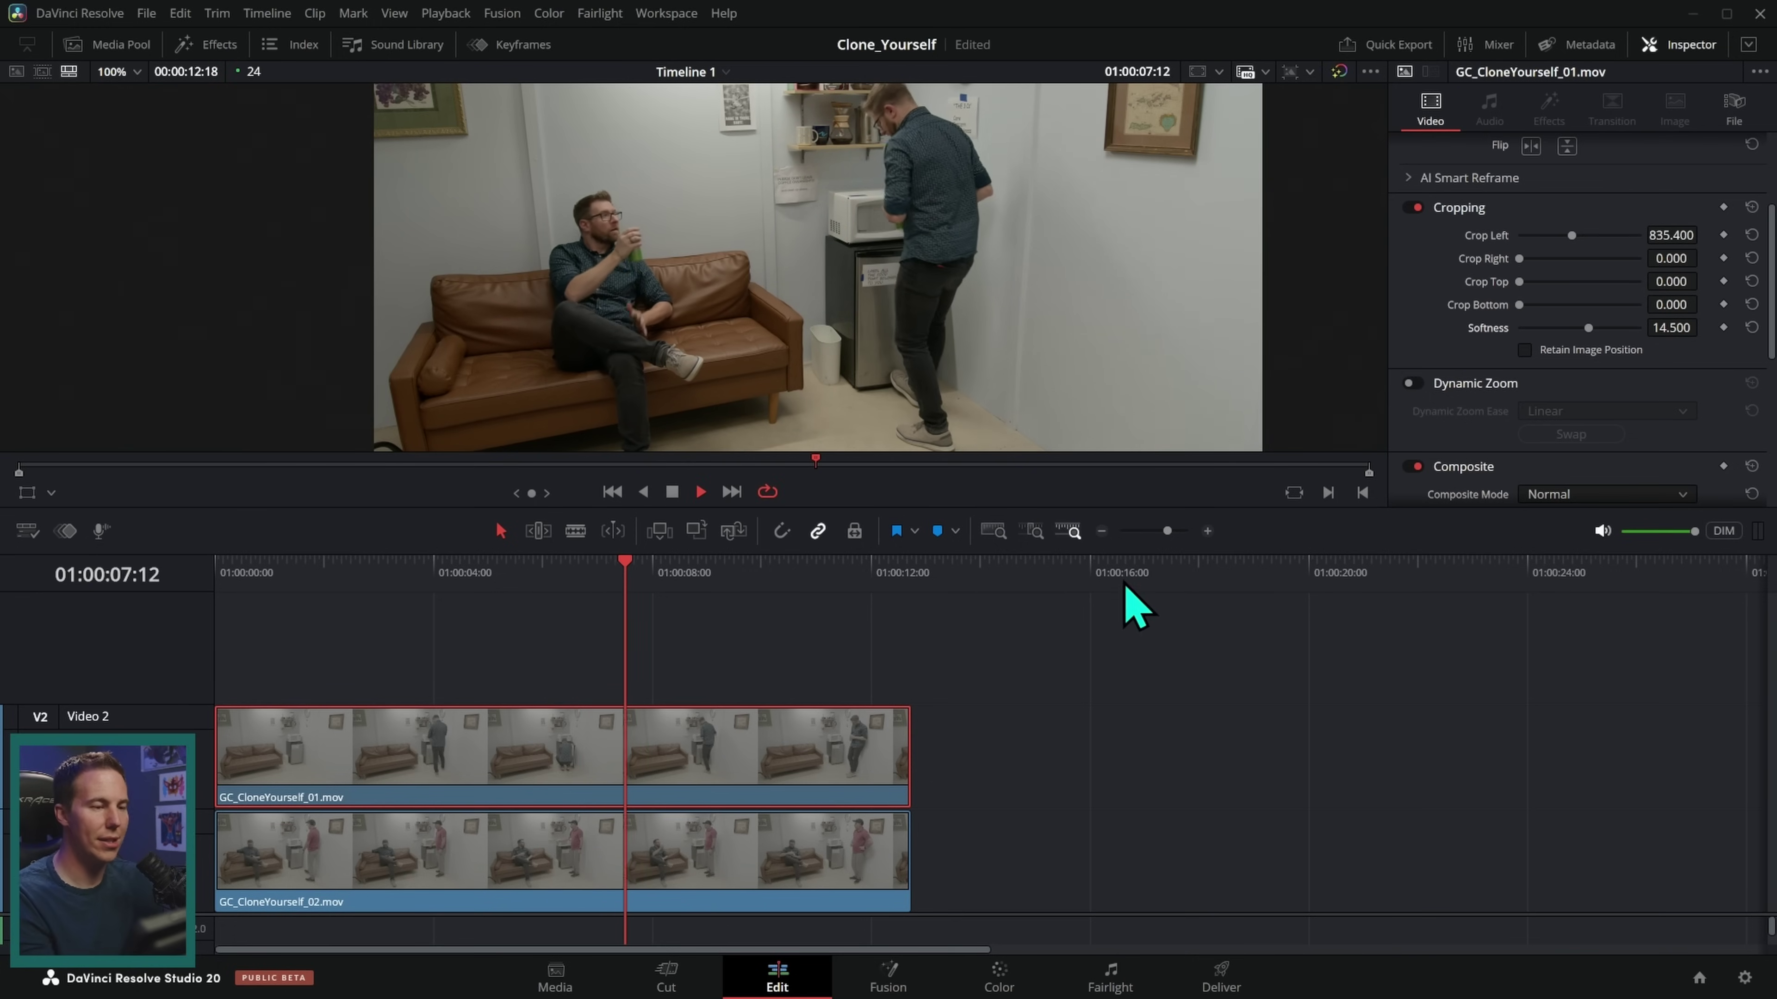
pyautogui.moveTo(1019, 509); pyautogui.dragTo(1023, 626)
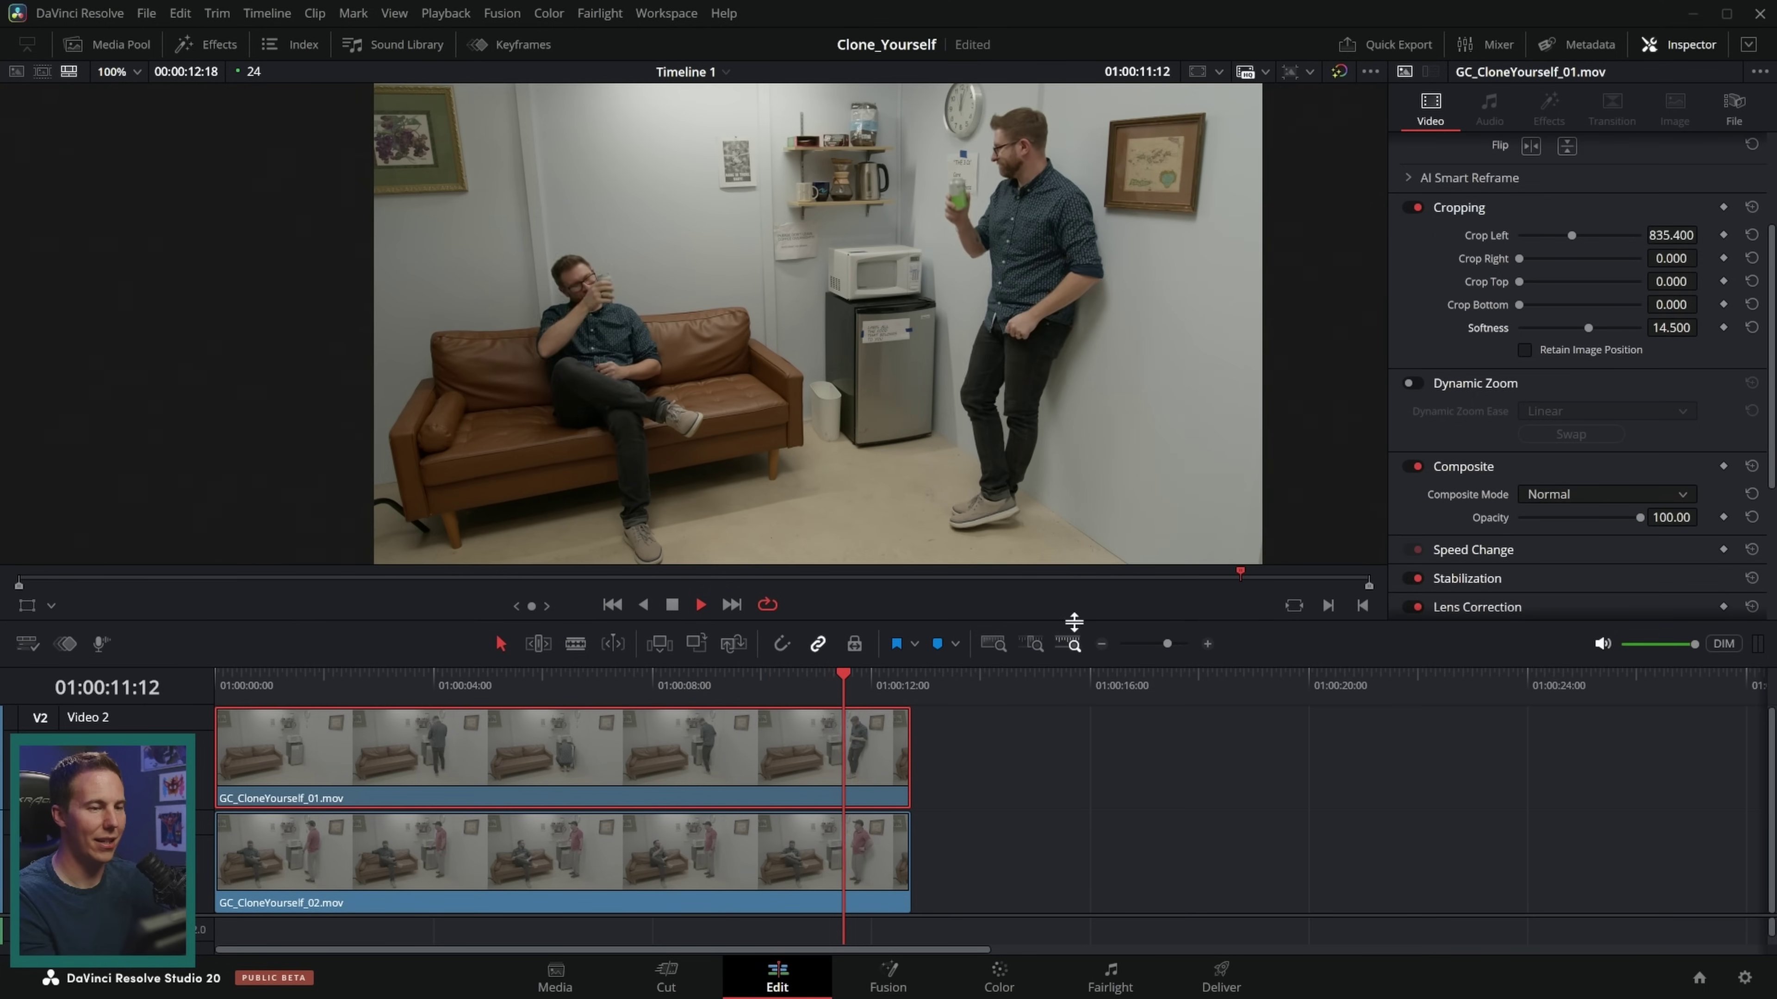
pyautogui.click(700, 604)
pyautogui.moveTo(1313, 582); pyautogui.dragTo(1258, 590)
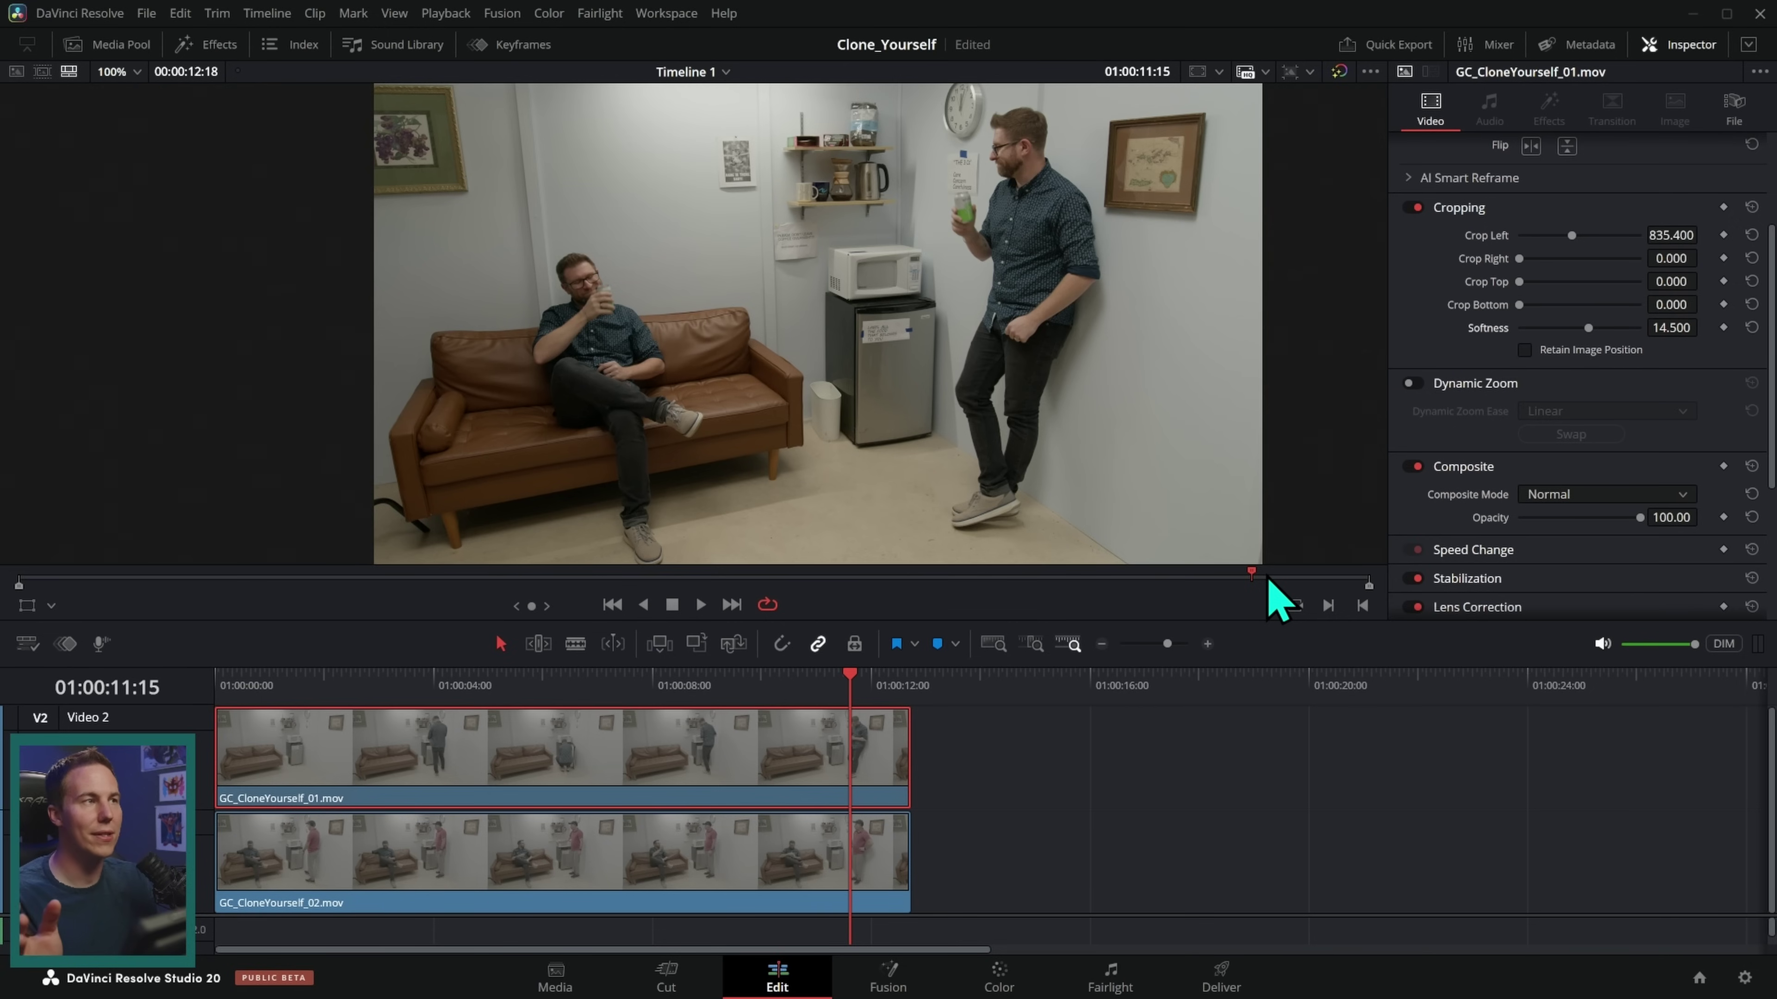
pyautogui.press('/')
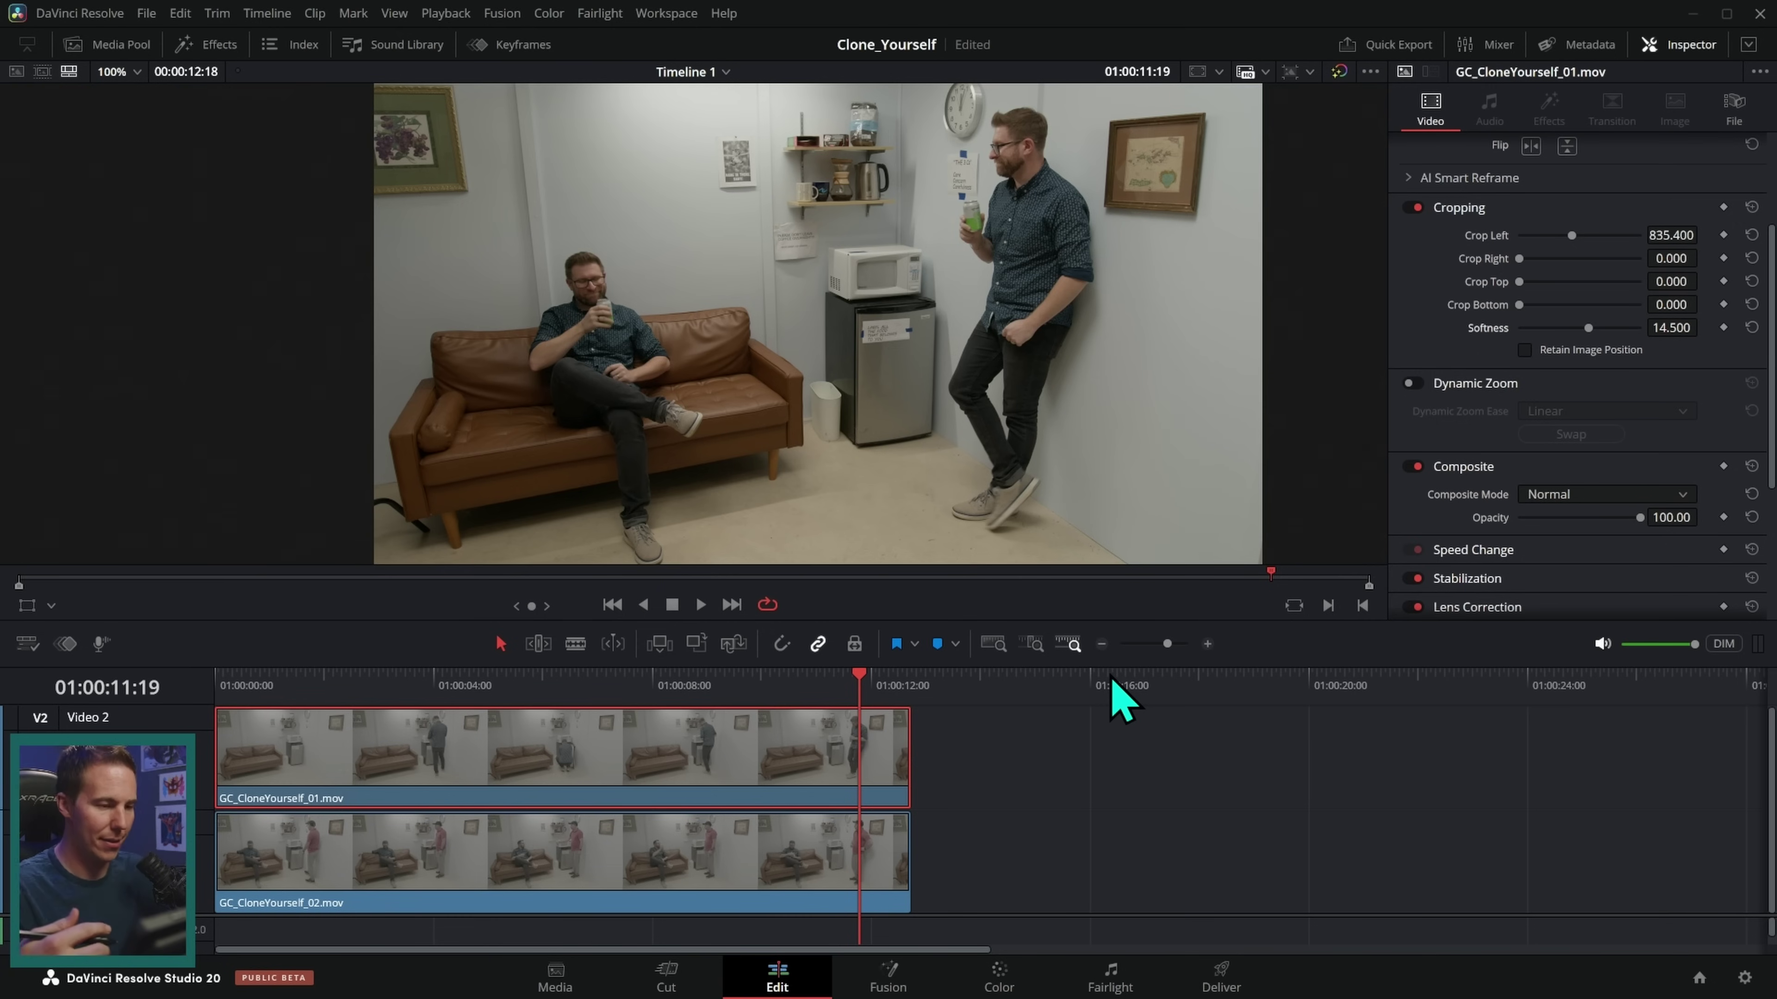
pyautogui.moveTo(769, 686); pyautogui.dragTo(677, 687)
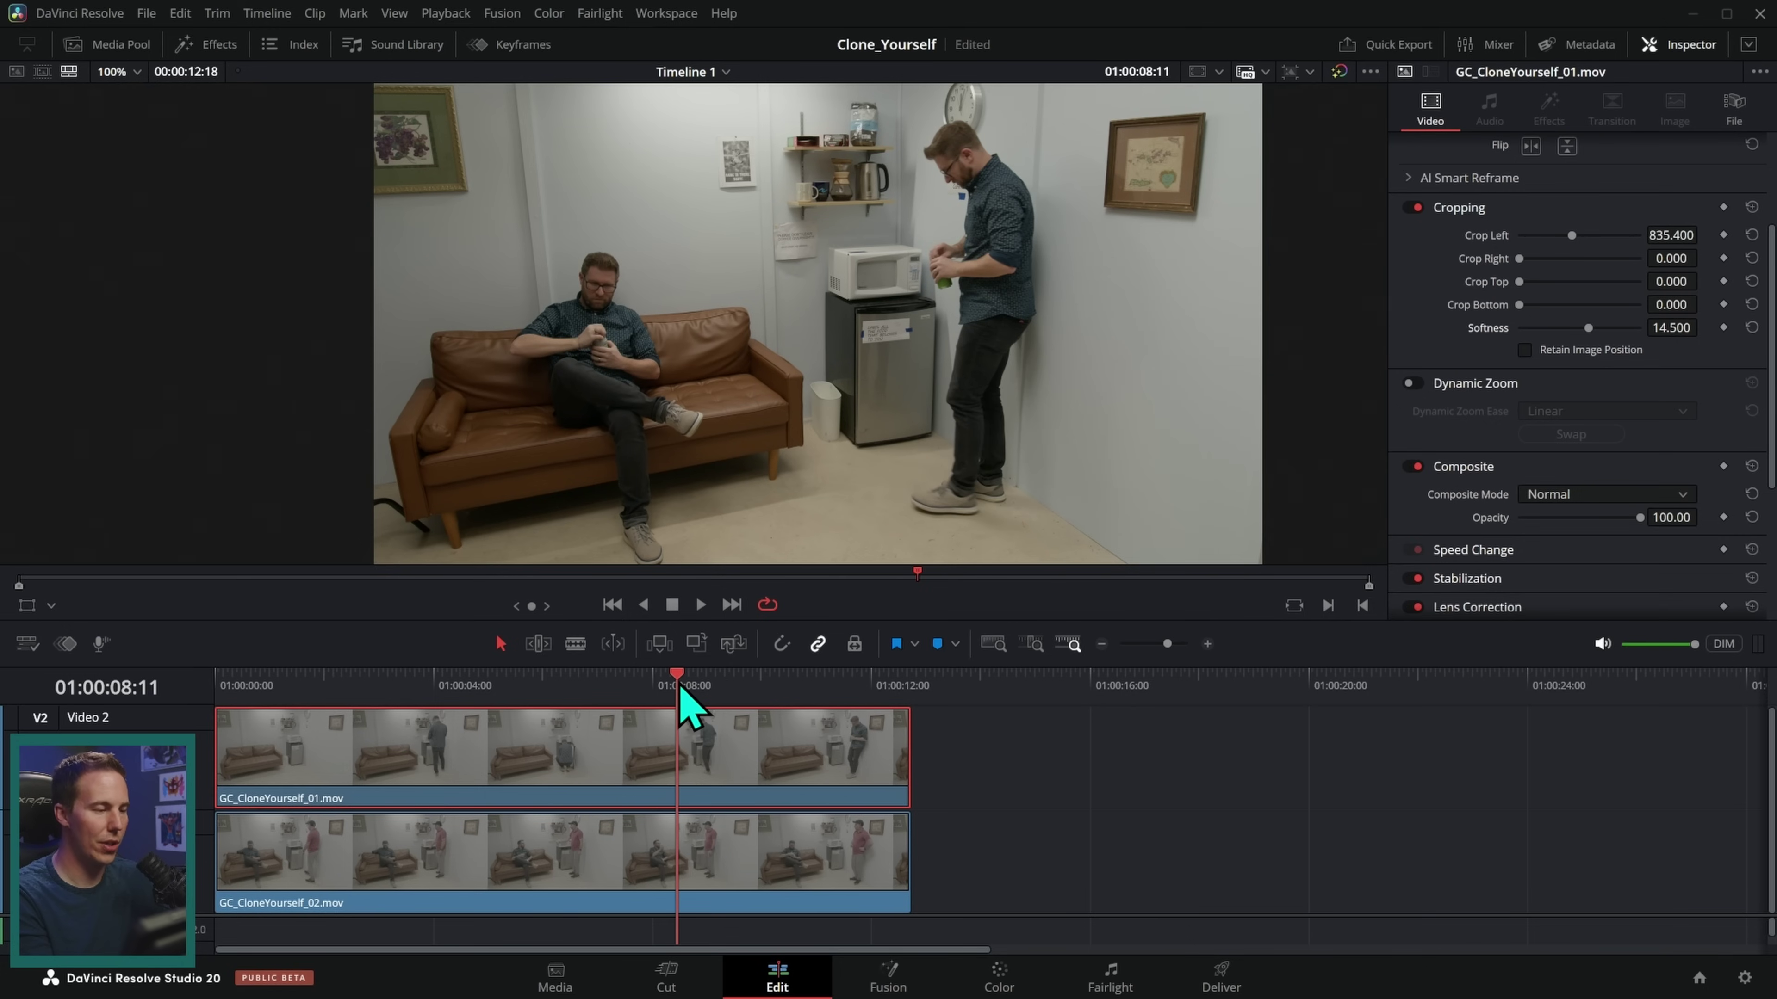
# - Reset the top take's cropping and disable it to check the lower take
pyautogui.click(1751, 207)
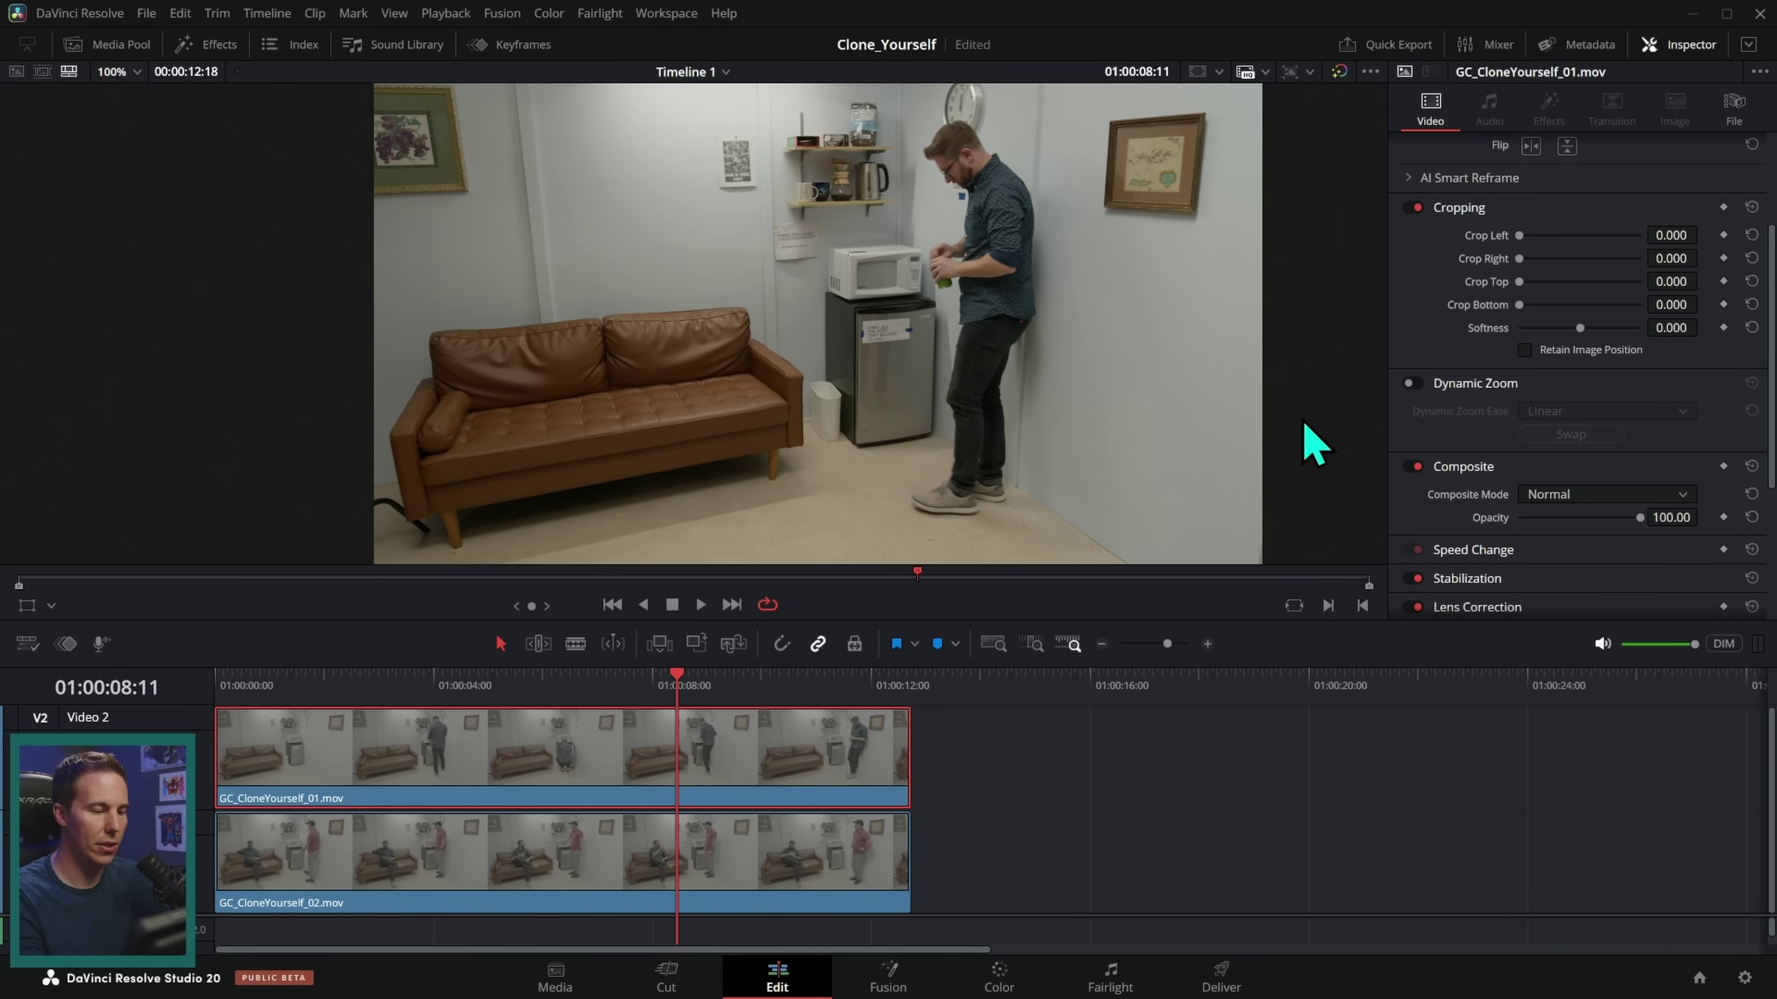
pyautogui.moveTo(658, 689); pyautogui.dragTo(567, 691)
pyautogui.moveTo(353, 698)
pyautogui.mouseDown()
pyautogui.moveTo(230, 702)
pyautogui.moveTo(390, 689)
pyautogui.moveTo(260, 684)
pyautogui.mouseUp()
pyautogui.press('d')
pyautogui.press('d')
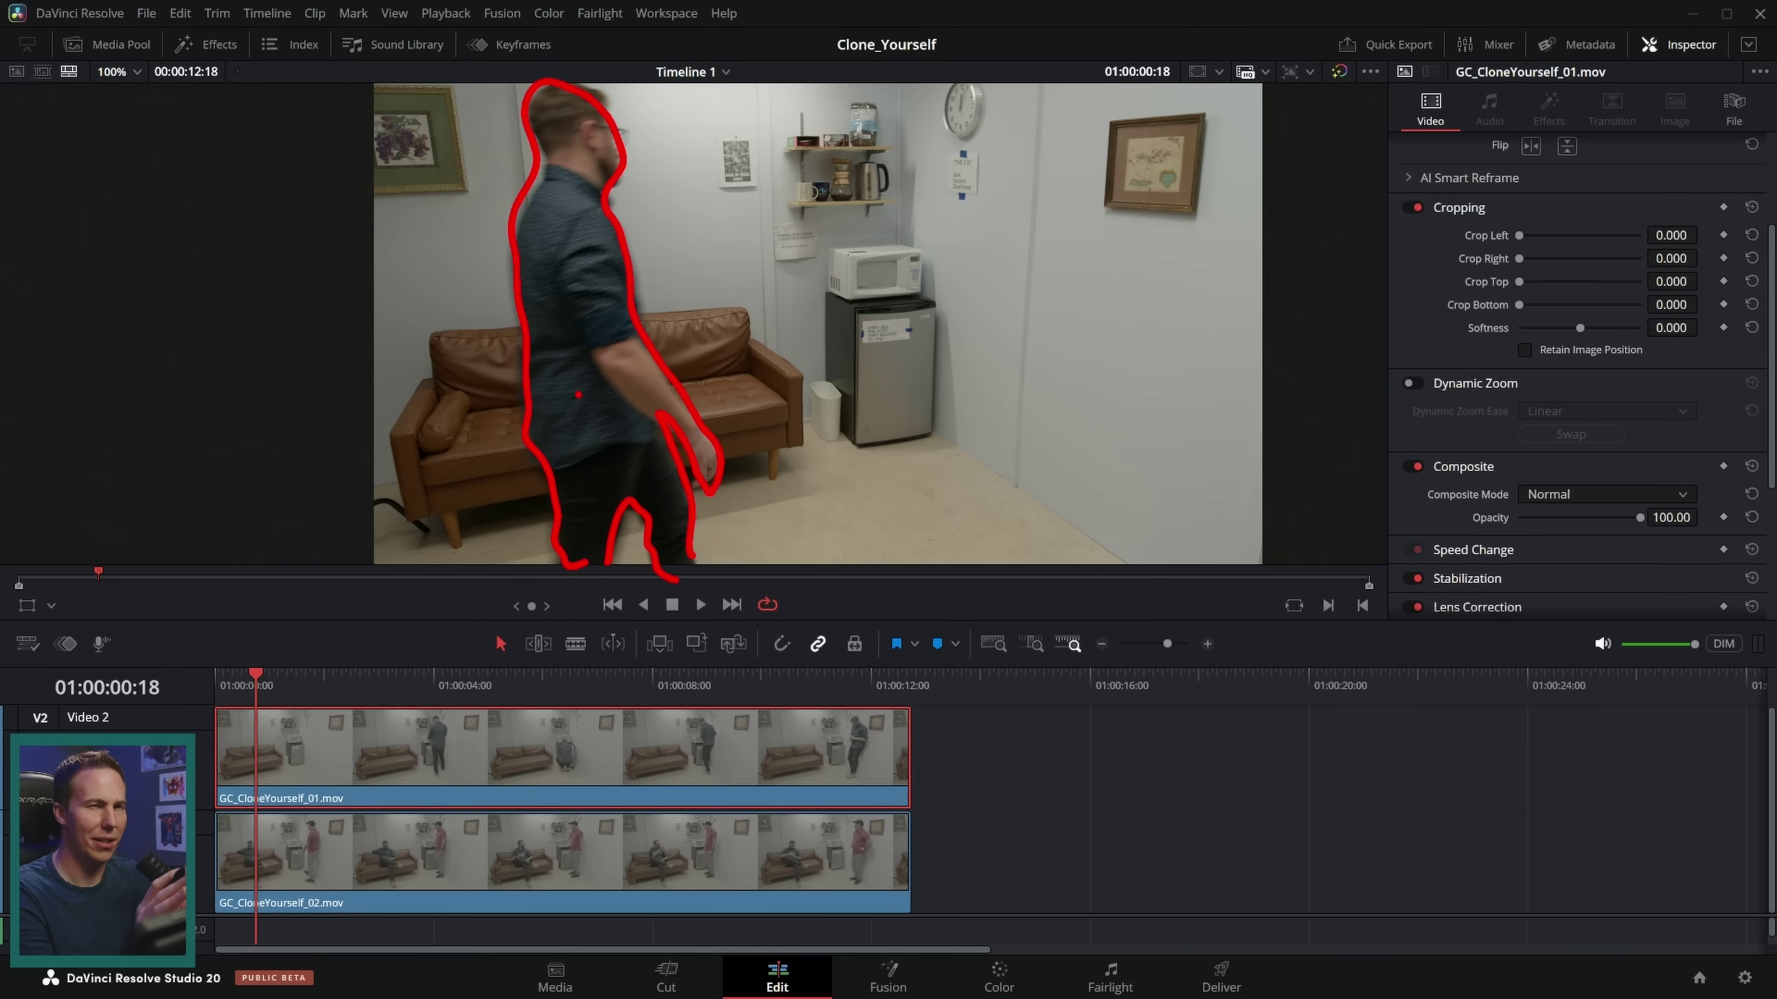
# - Crop the top take from the left to 835.400 again and move to 01:00:06:12
pyautogui.moveTo(256, 683); pyautogui.dragTo(329, 690)
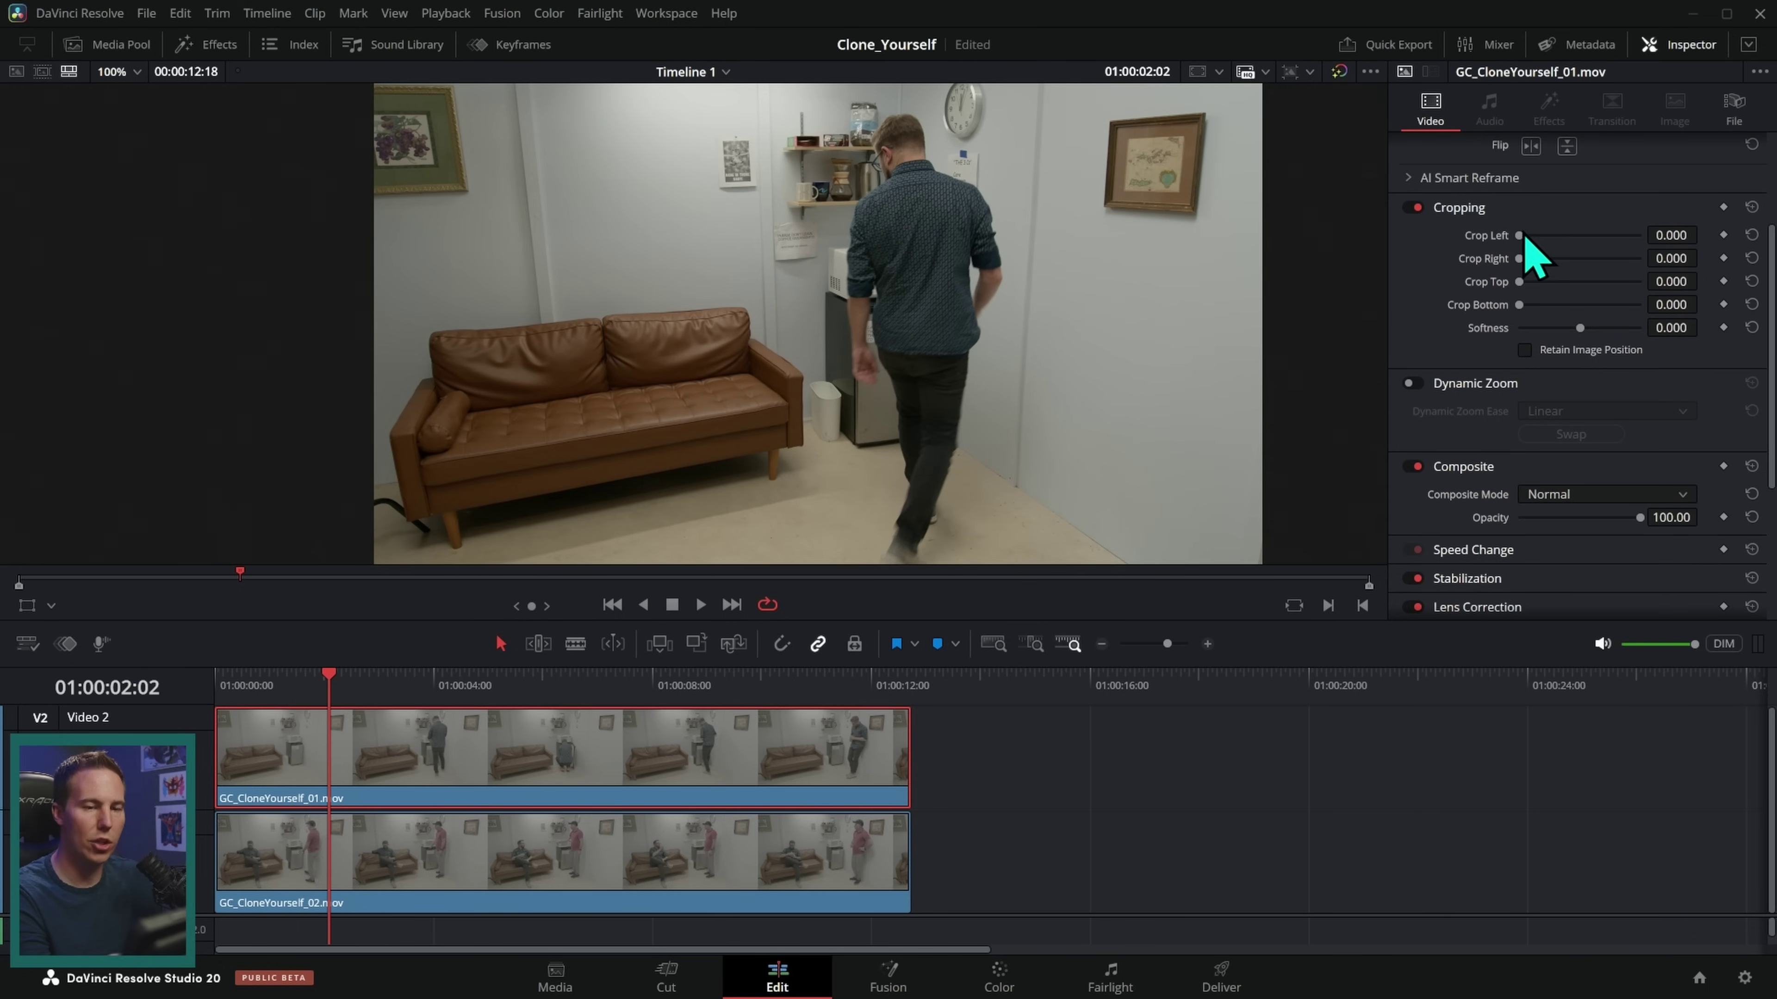
pyautogui.moveTo(1524, 236); pyautogui.dragTo(1571, 237)
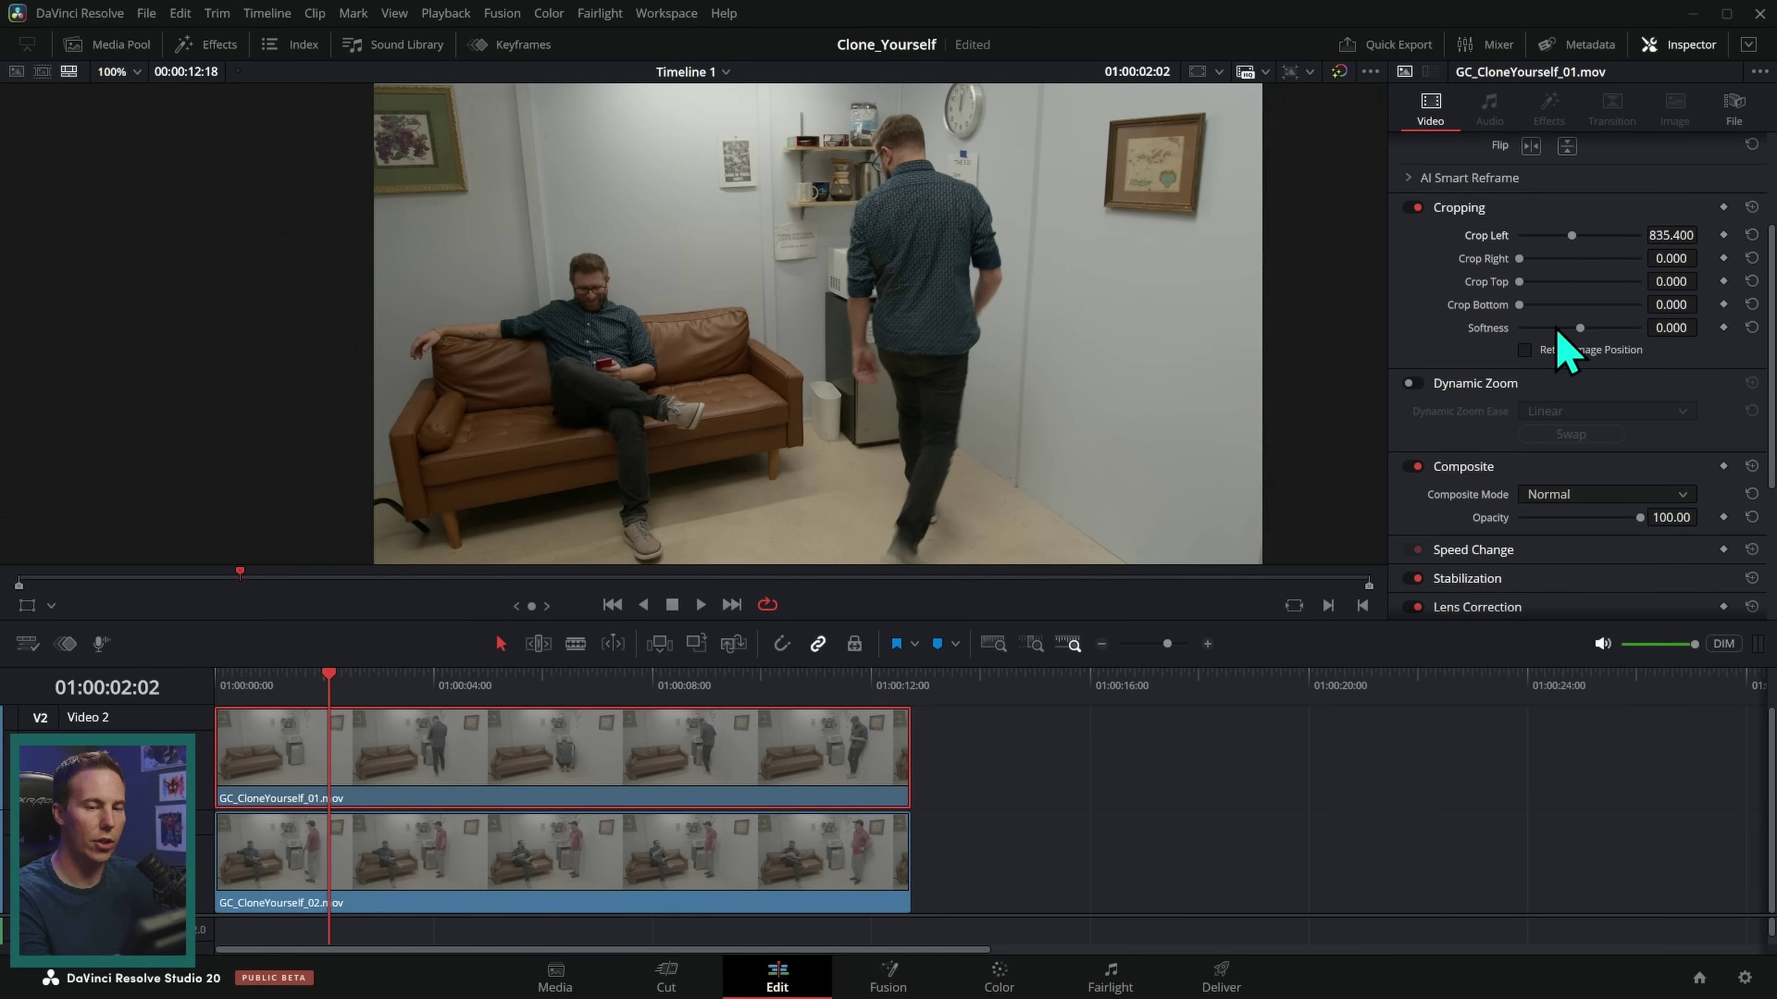
pyautogui.moveTo(518, 686)
pyautogui.mouseDown()
pyautogui.moveTo(579, 708)
pyautogui.moveTo(559, 708)
pyautogui.moveTo(512, 687)
pyautogui.moveTo(740, 690)
pyautogui.moveTo(540, 697)
pyautogui.moveTo(619, 677)
pyautogui.moveTo(584, 673)
pyautogui.mouseUp()
# - Disable the lower sofa take, then the top take, to compare the two
pyautogui.click(705, 865)
pyautogui.press('d')
pyautogui.click(682, 793)
pyautogui.click(548, 683)
pyautogui.press('d')
# - Re-enable both takes and scrub from the shot's start to 01:00:07:23
pyautogui.click(671, 883)
pyautogui.press('d')
pyautogui.click(699, 749)
pyautogui.press('d')
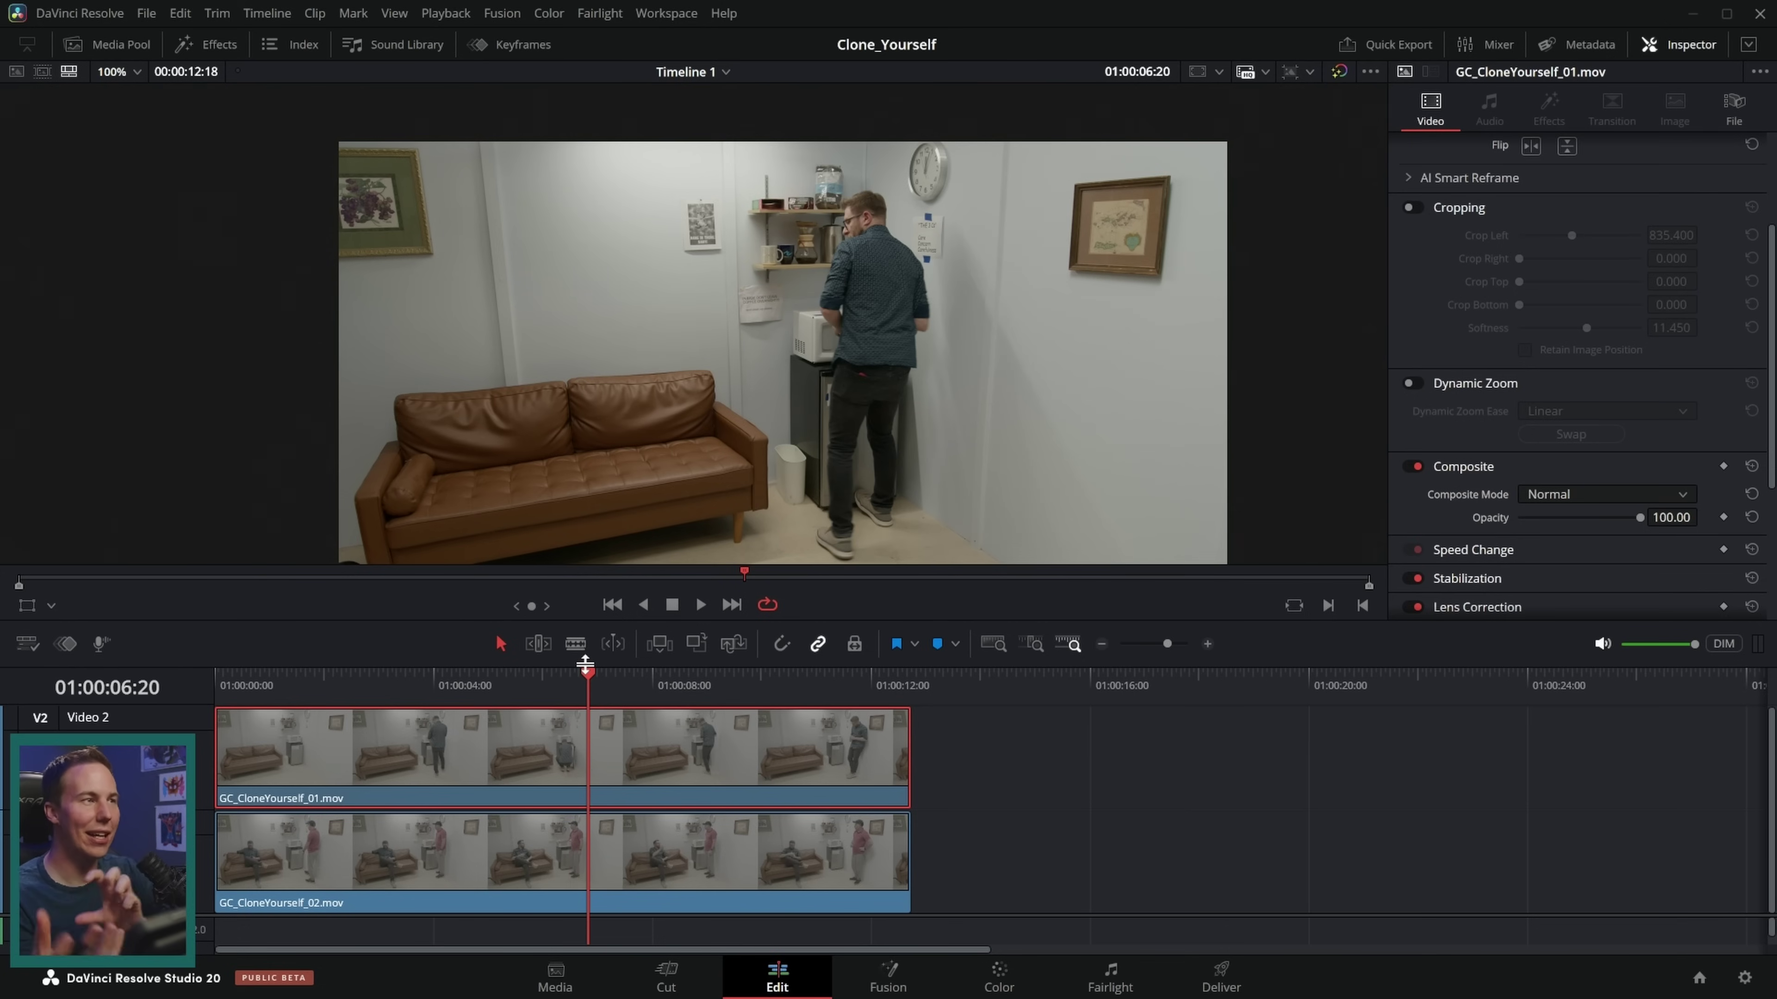
pyautogui.moveTo(587, 700)
pyautogui.mouseDown()
pyautogui.moveTo(426, 707)
pyautogui.moveTo(488, 706)
pyautogui.mouseUp()
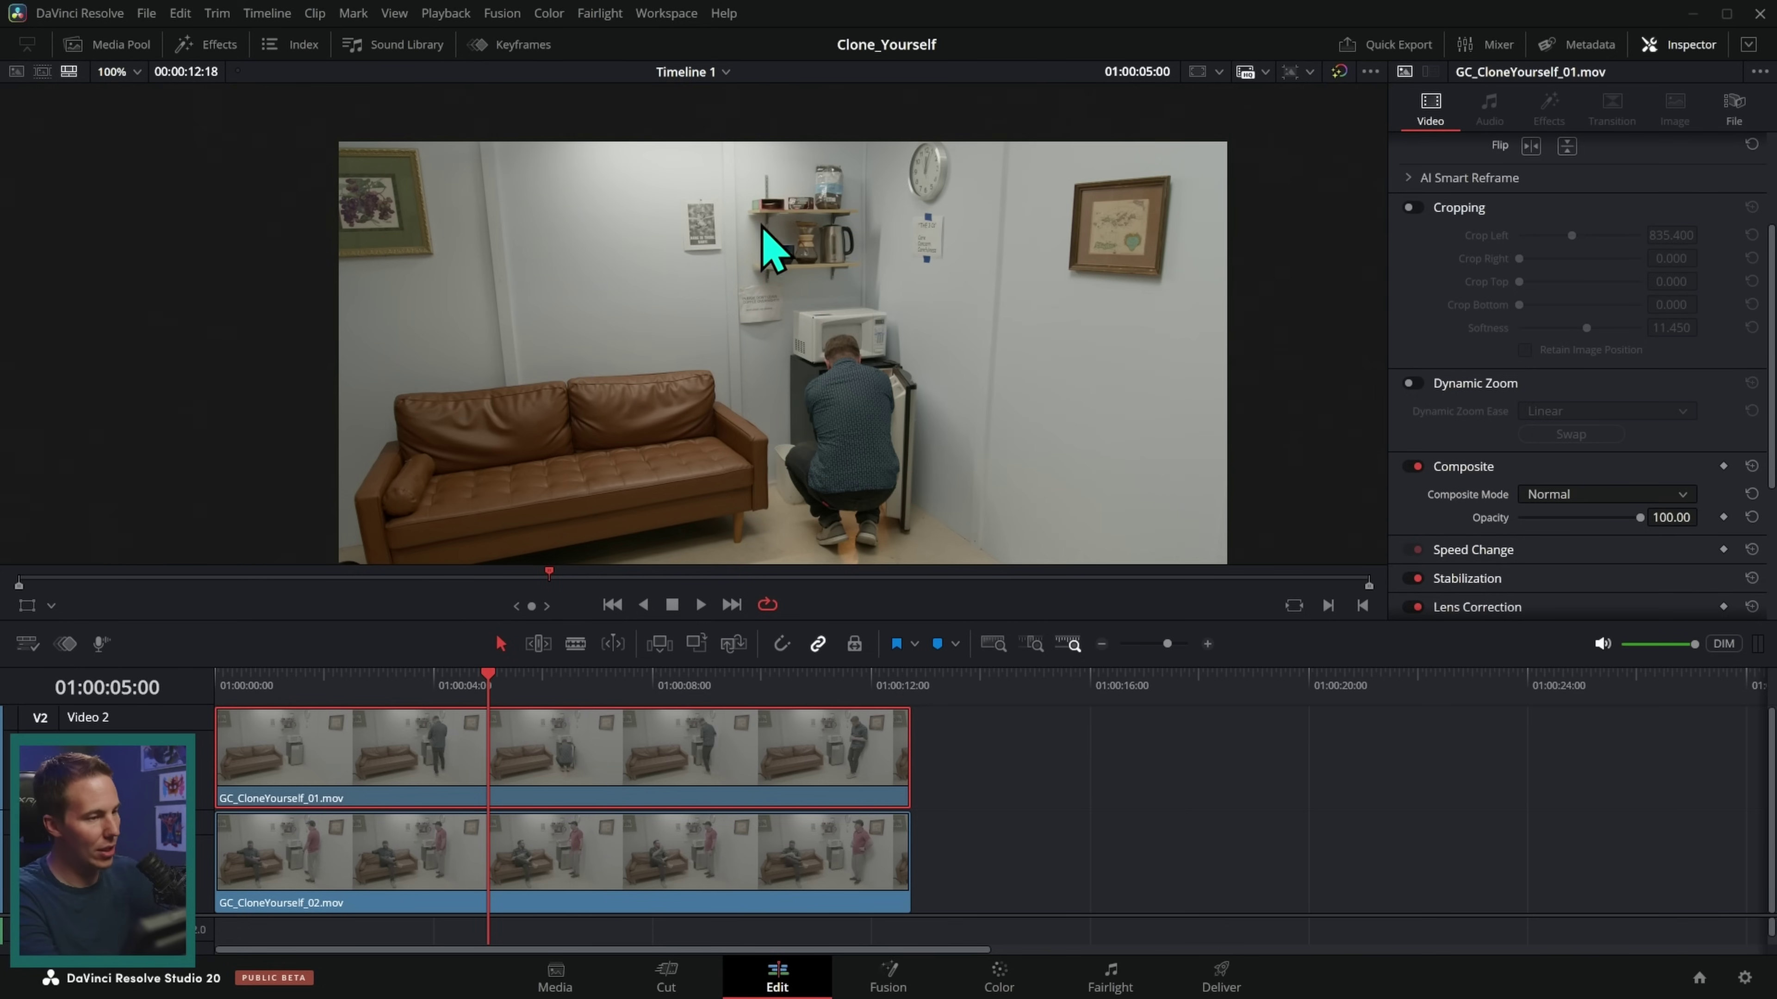
pyautogui.moveTo(488, 706); pyautogui.dragTo(249, 706)
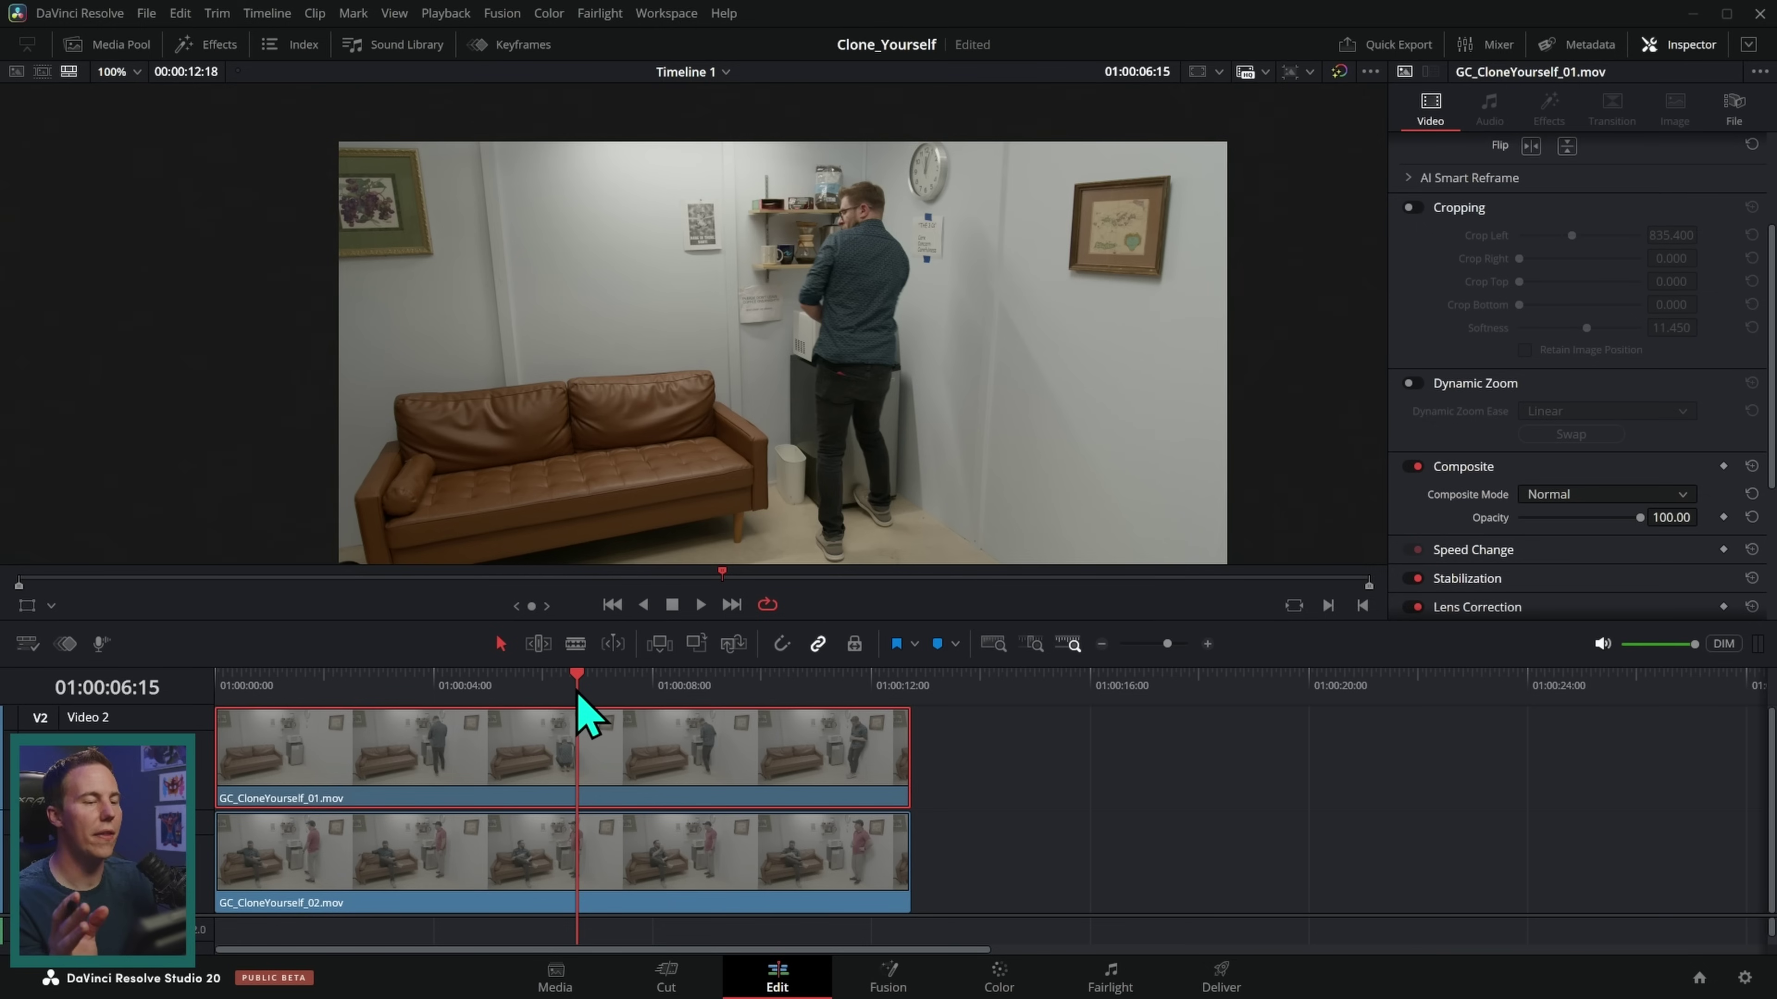
pyautogui.moveTo(578, 695); pyautogui.dragTo(652, 699)
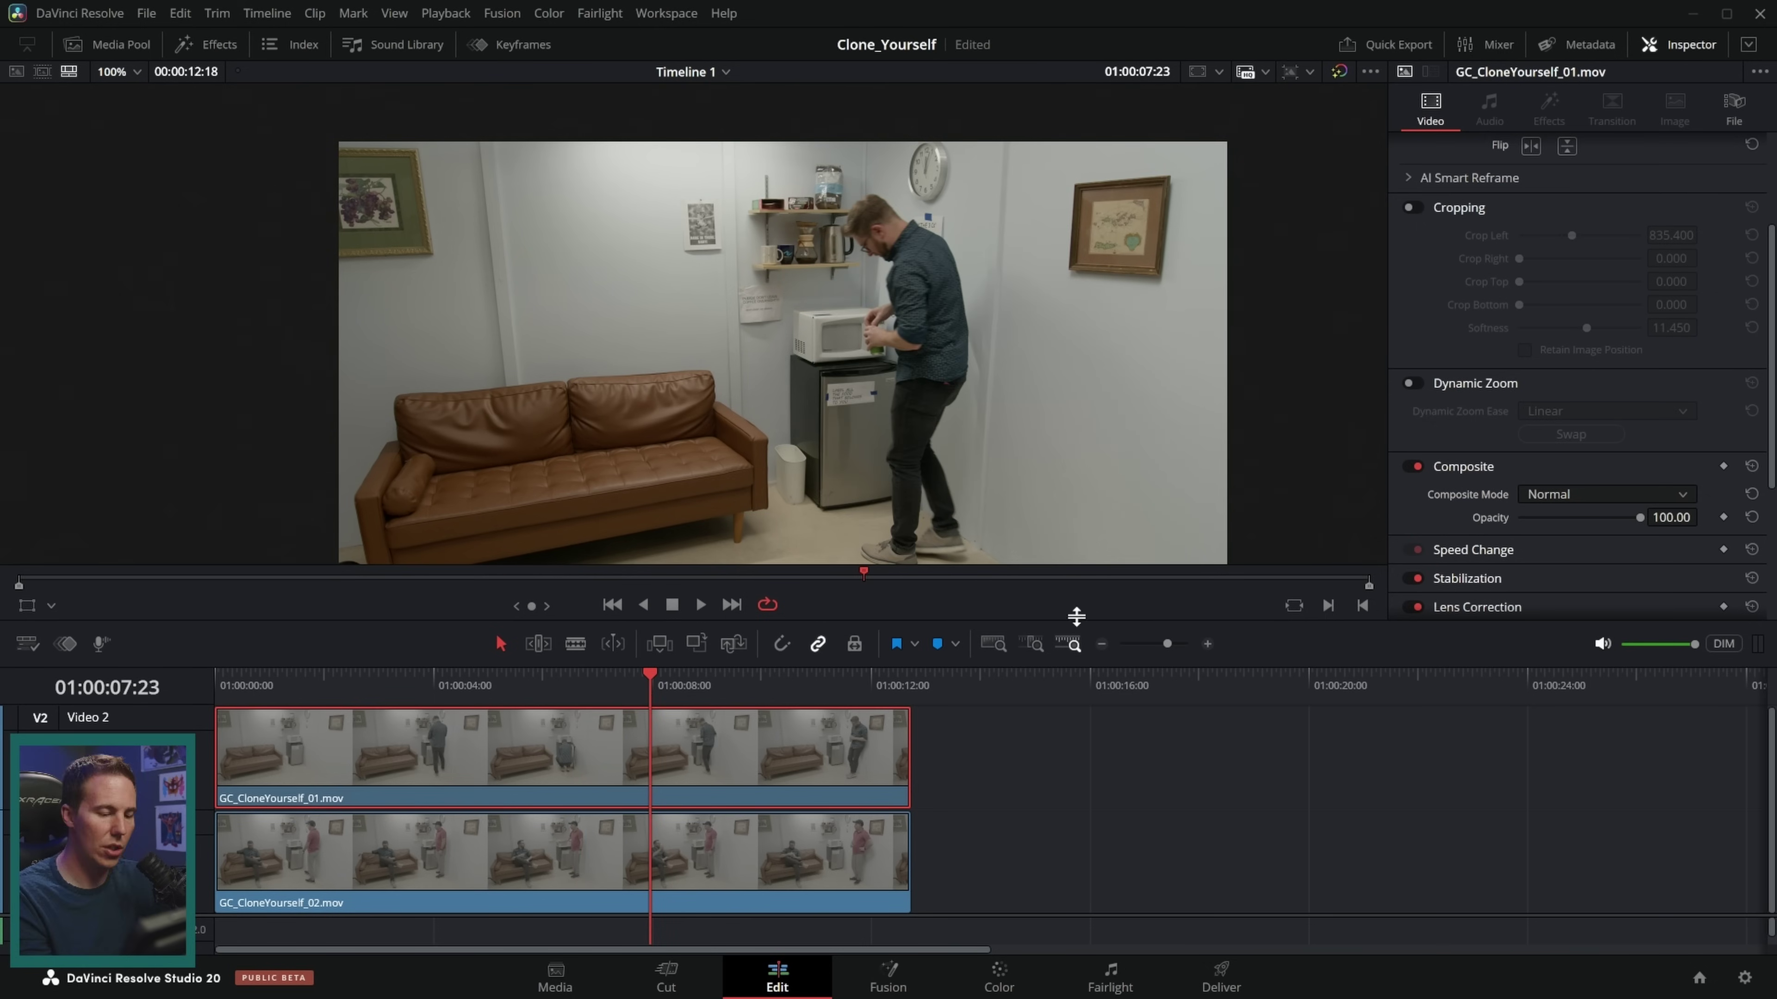
# - Combine both stacked takes into Fusion Clip 1 and open it in Fusion
pyautogui.moveTo(1075, 623); pyautogui.dragTo(1076, 519)
pyautogui.moveTo(1042, 671); pyautogui.dragTo(654, 920)
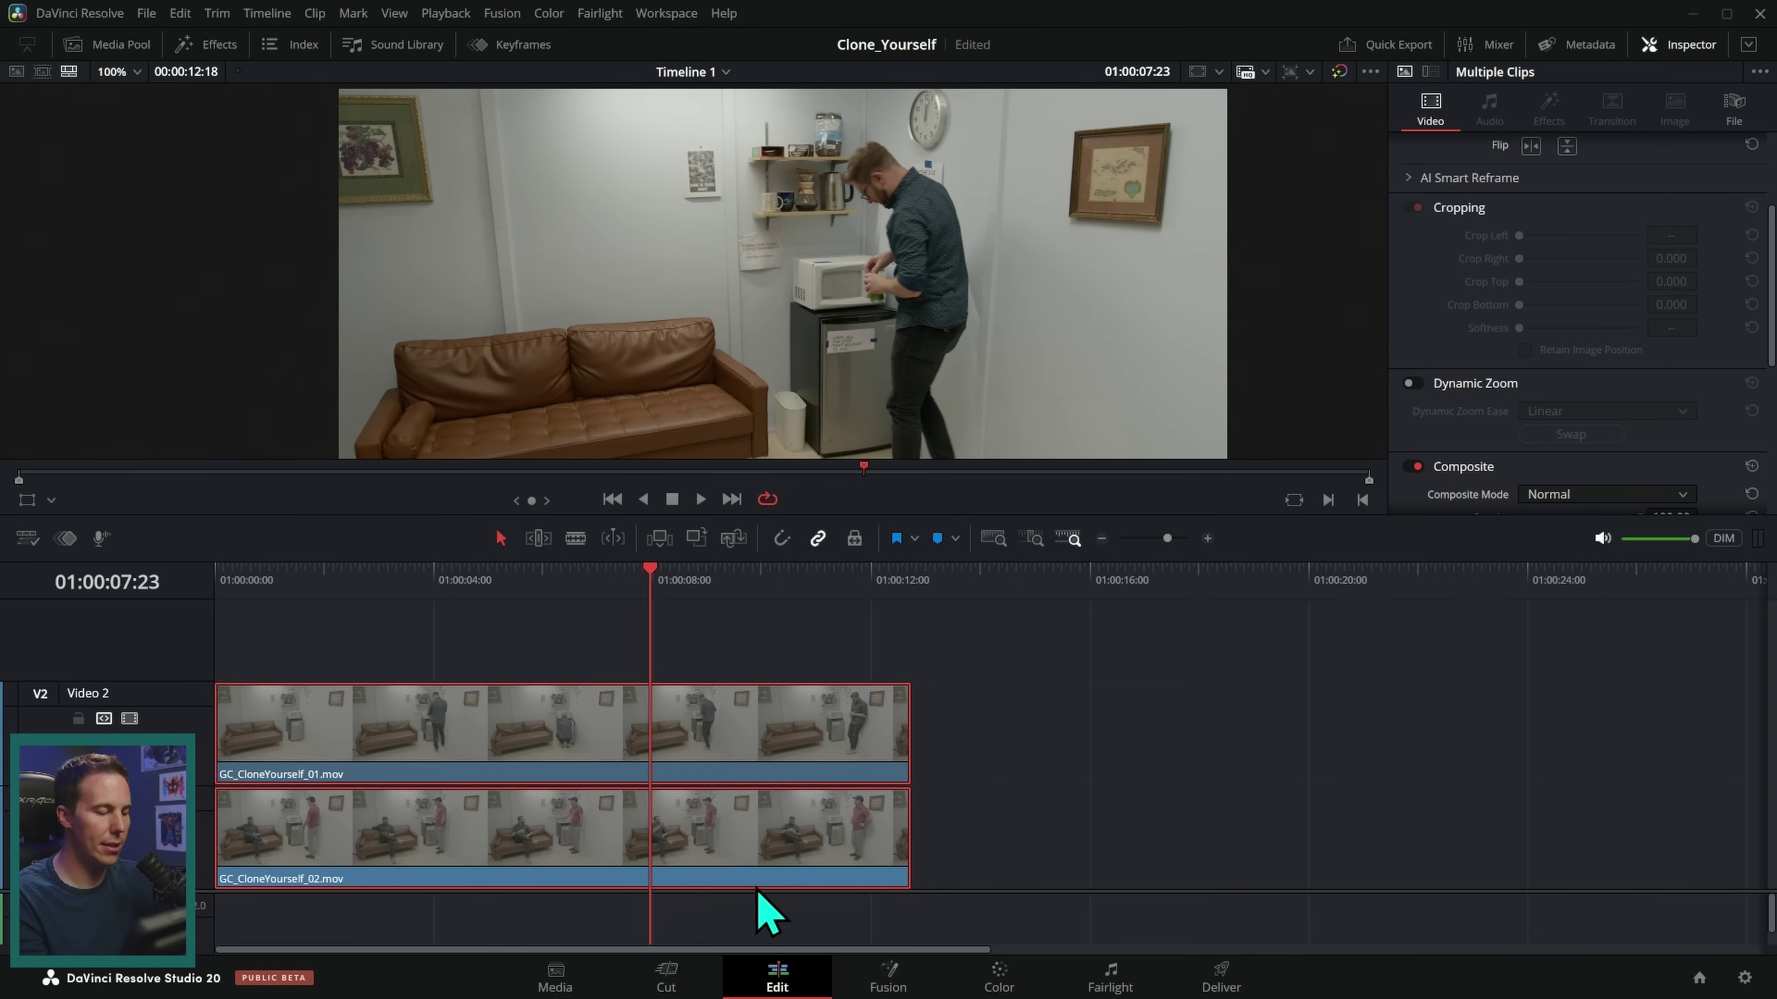
pyautogui.rightClick(798, 723)
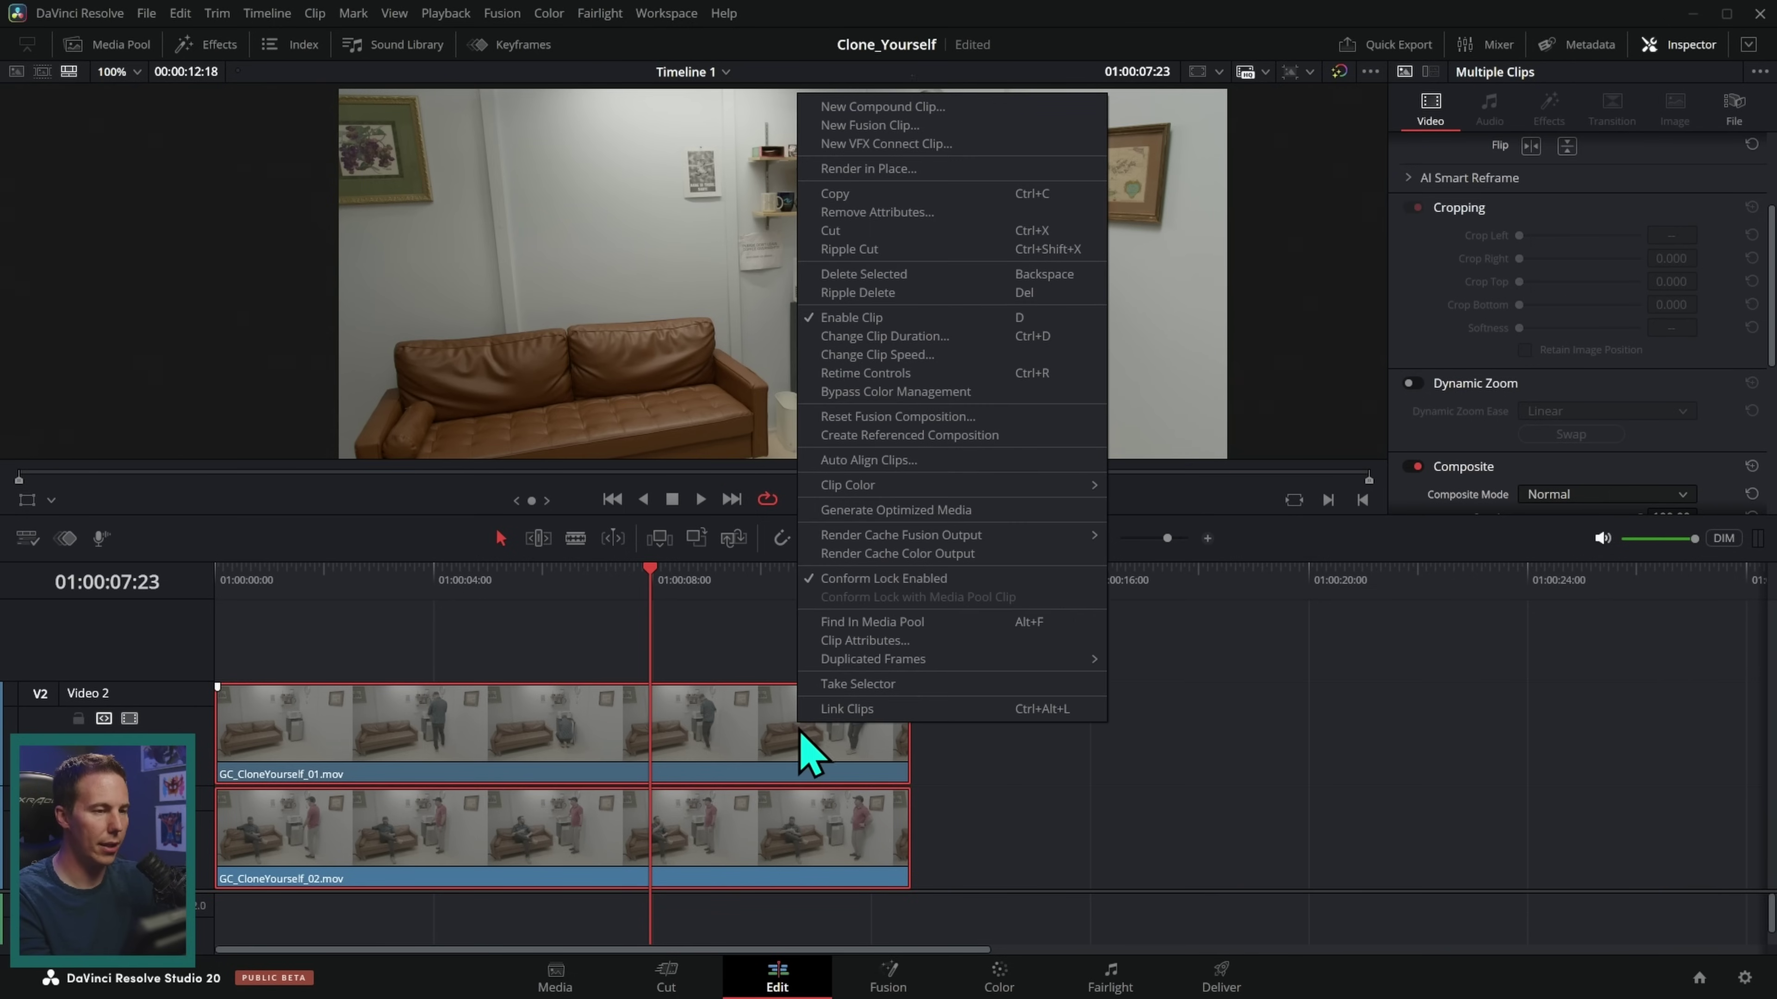
pyautogui.click(982, 129)
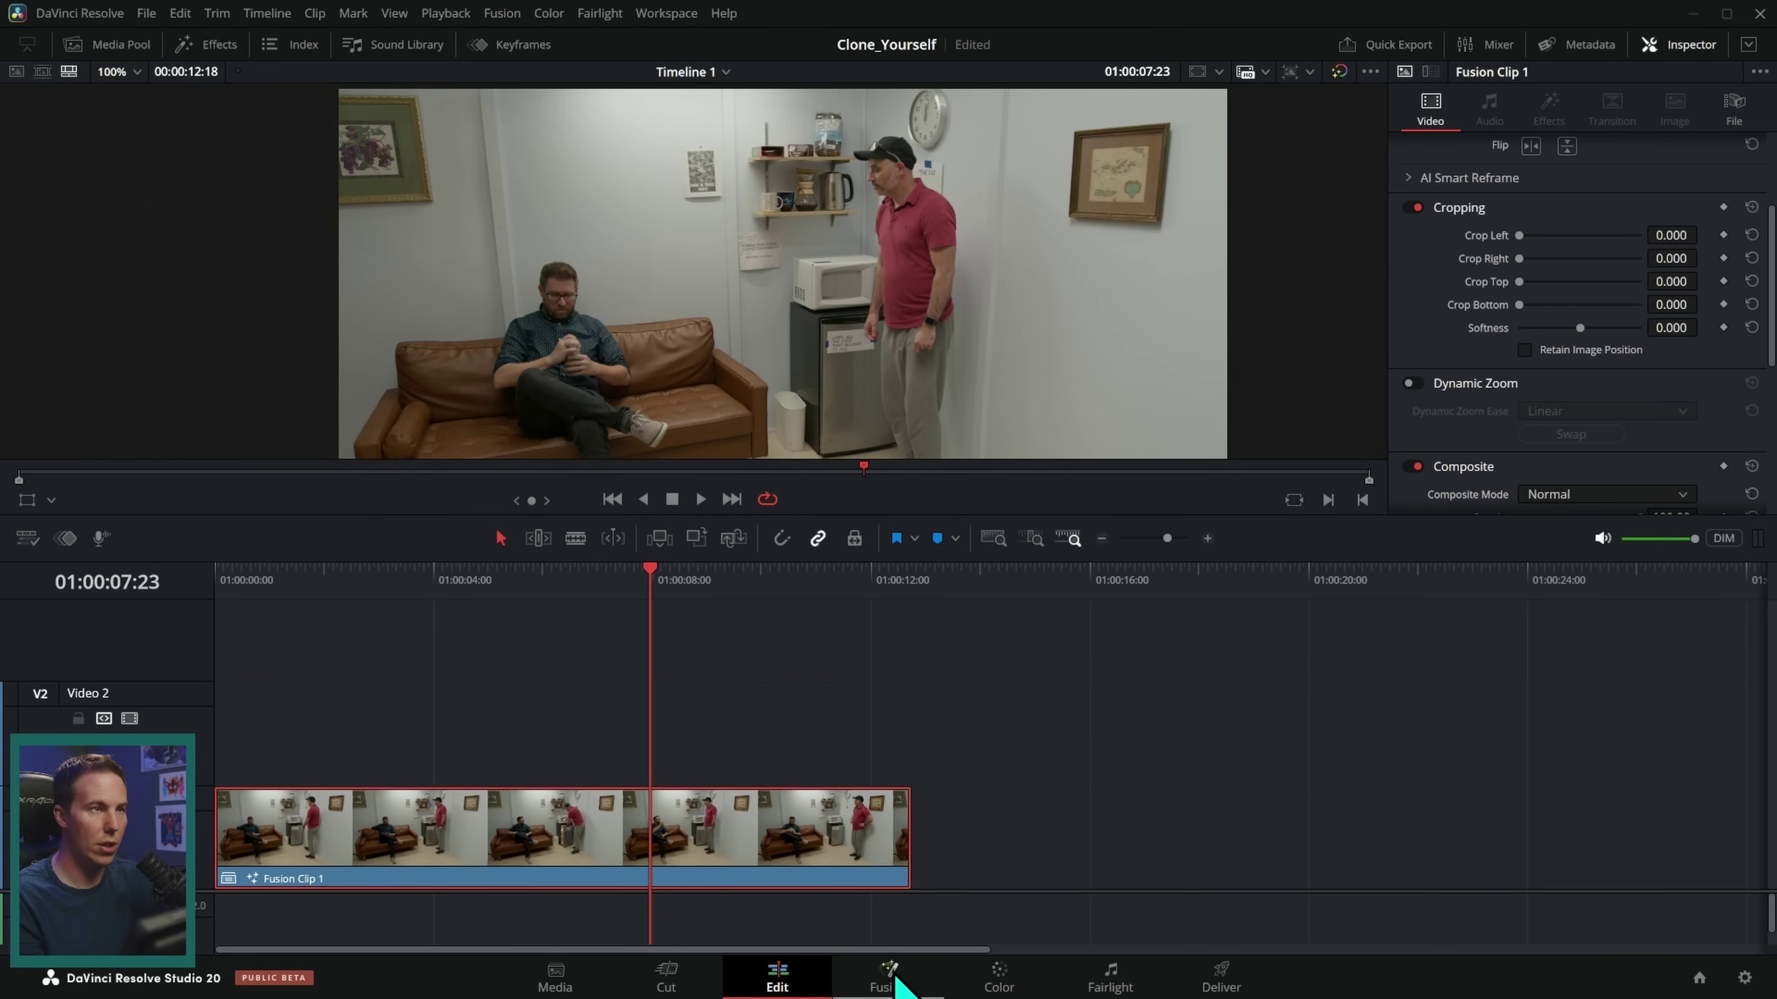
pyautogui.click(895, 980)
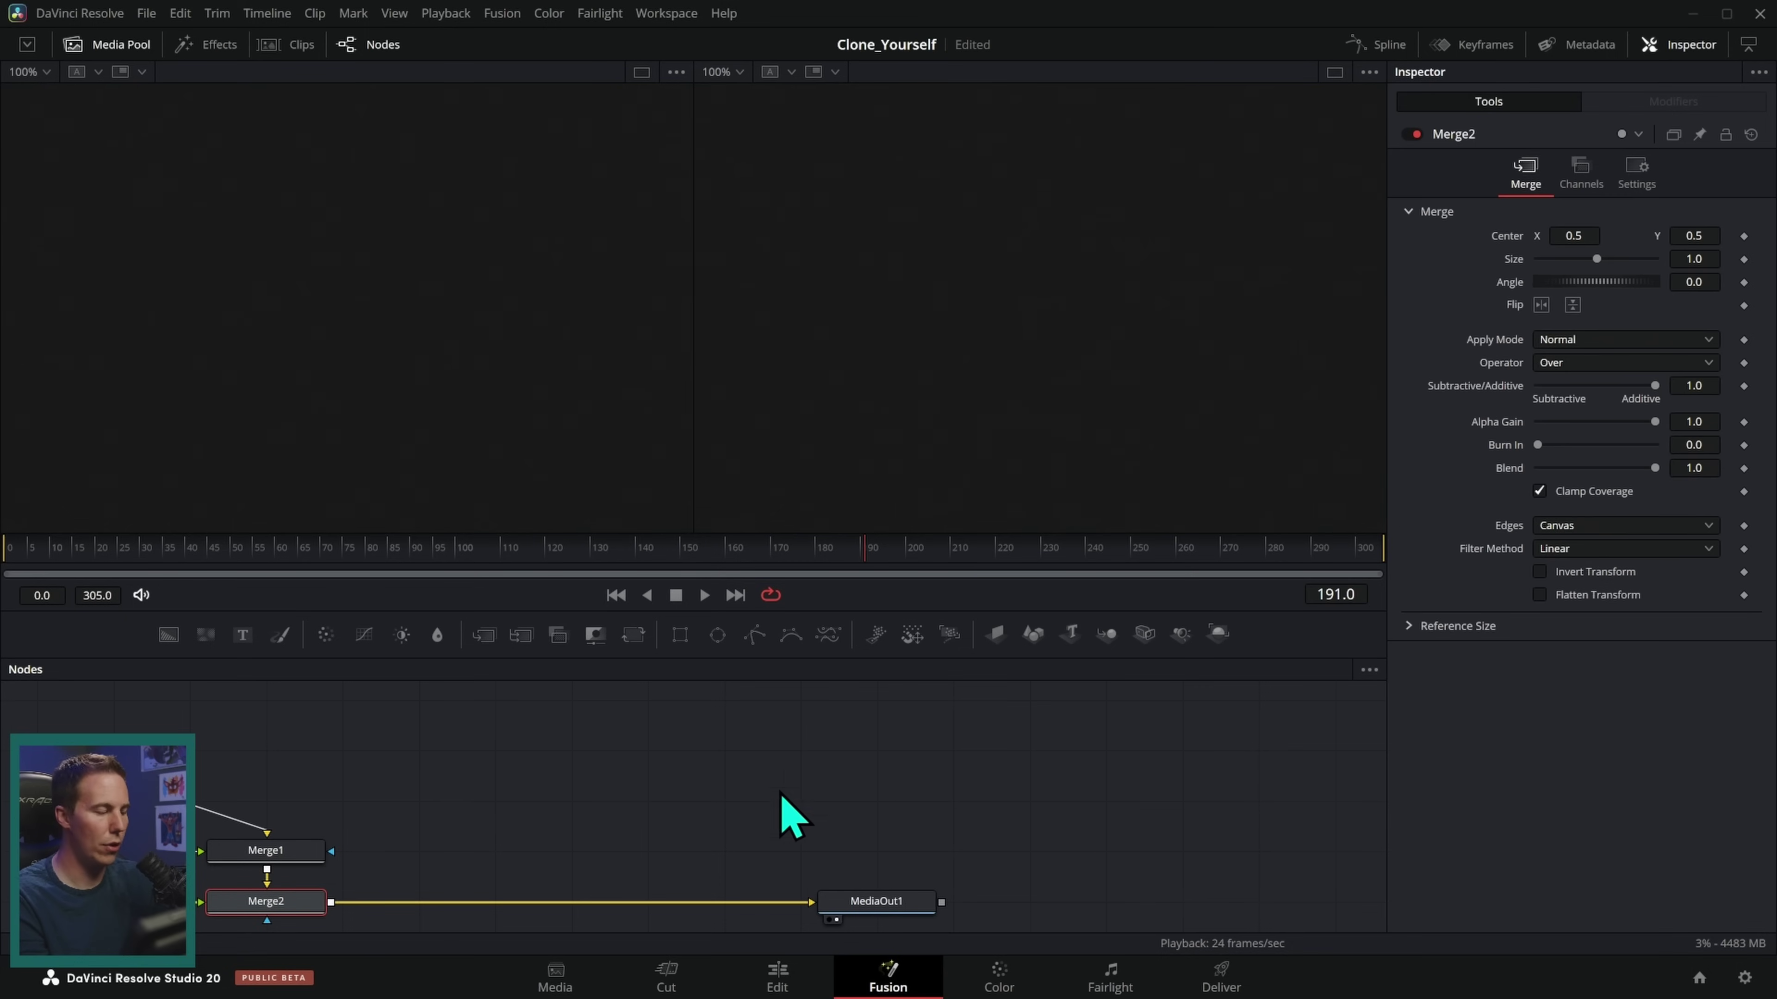
# - Delete Merge1, Merge2 and Background1 from the Fusion node graph
pyautogui.moveTo(1169, 862); pyautogui.dragTo(969, 864)
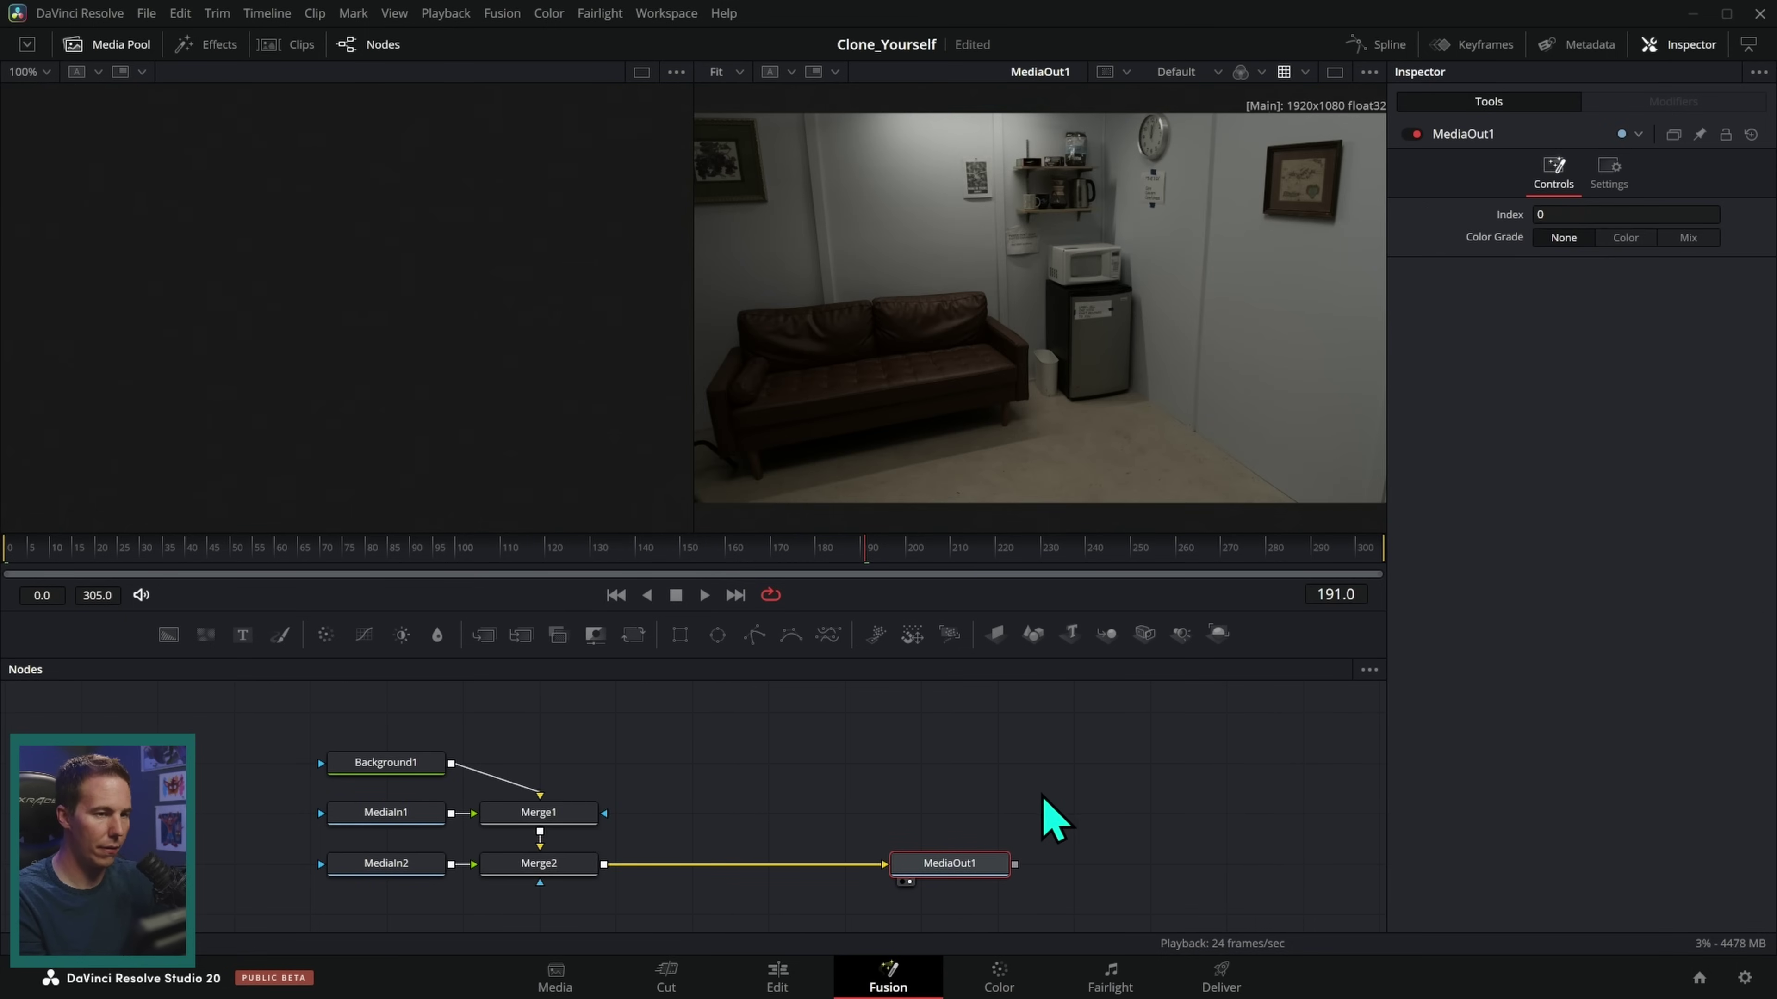
pyautogui.moveTo(971, 753); pyautogui.dragTo(984, 748)
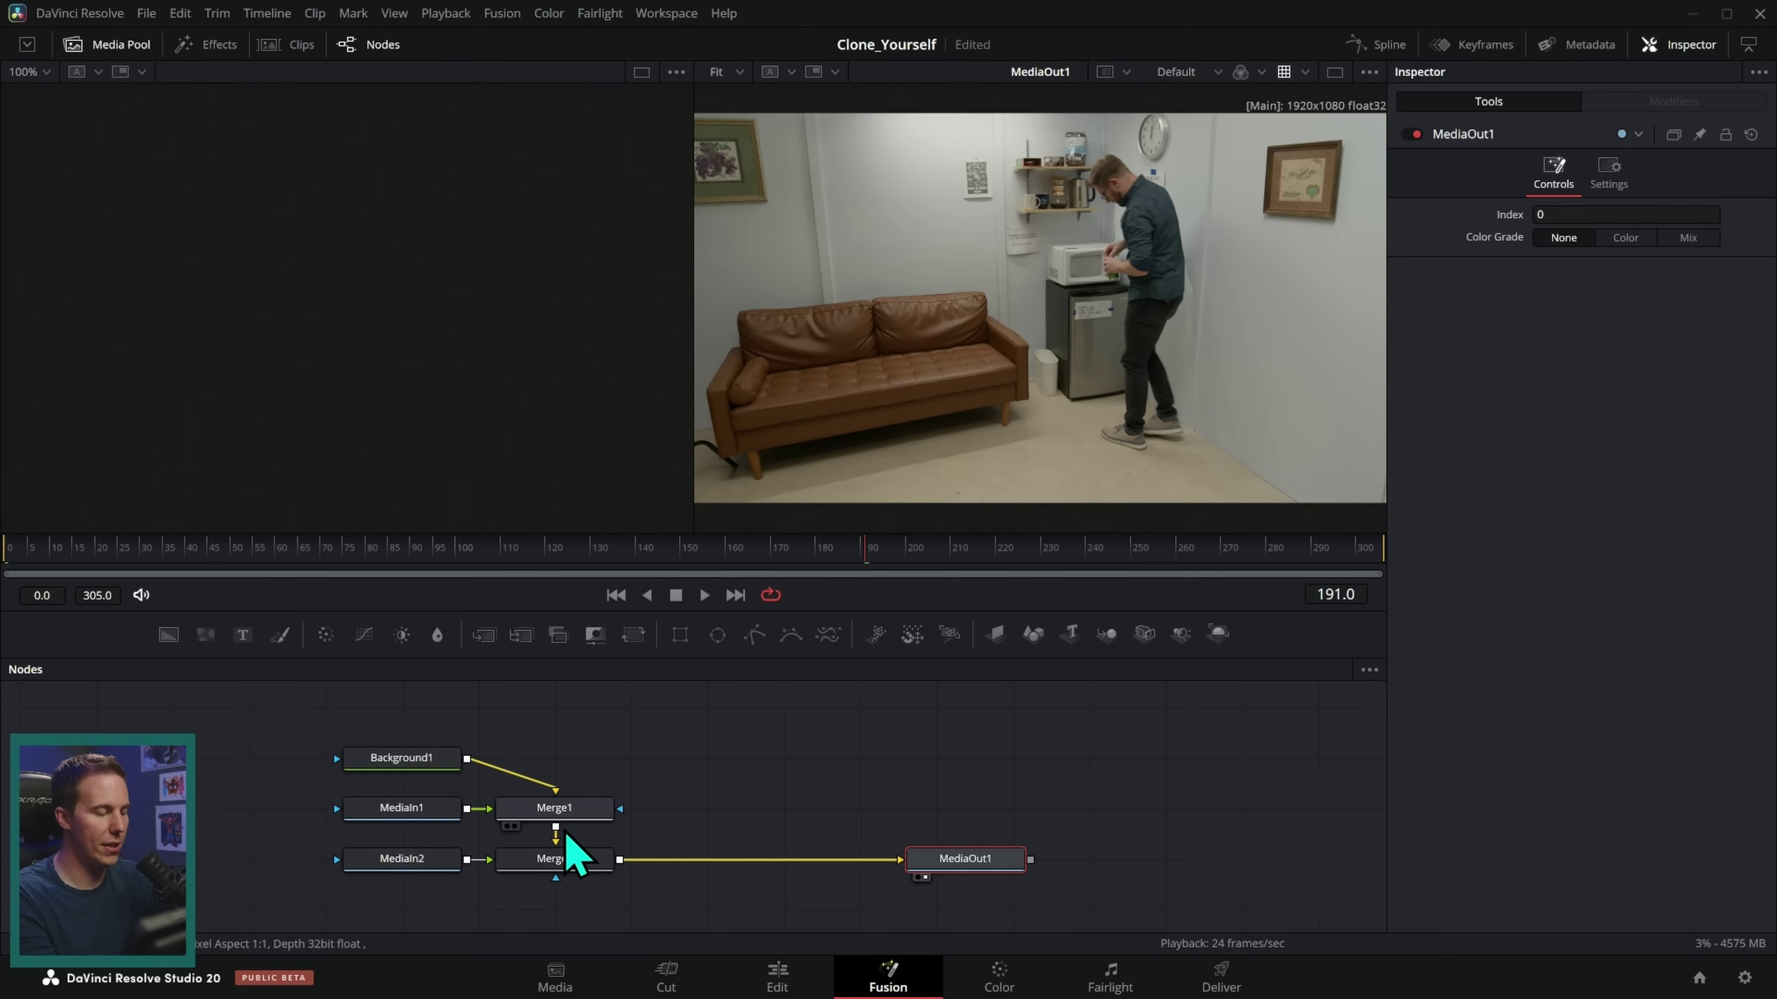
pyautogui.moveTo(633, 763); pyautogui.dragTo(571, 884)
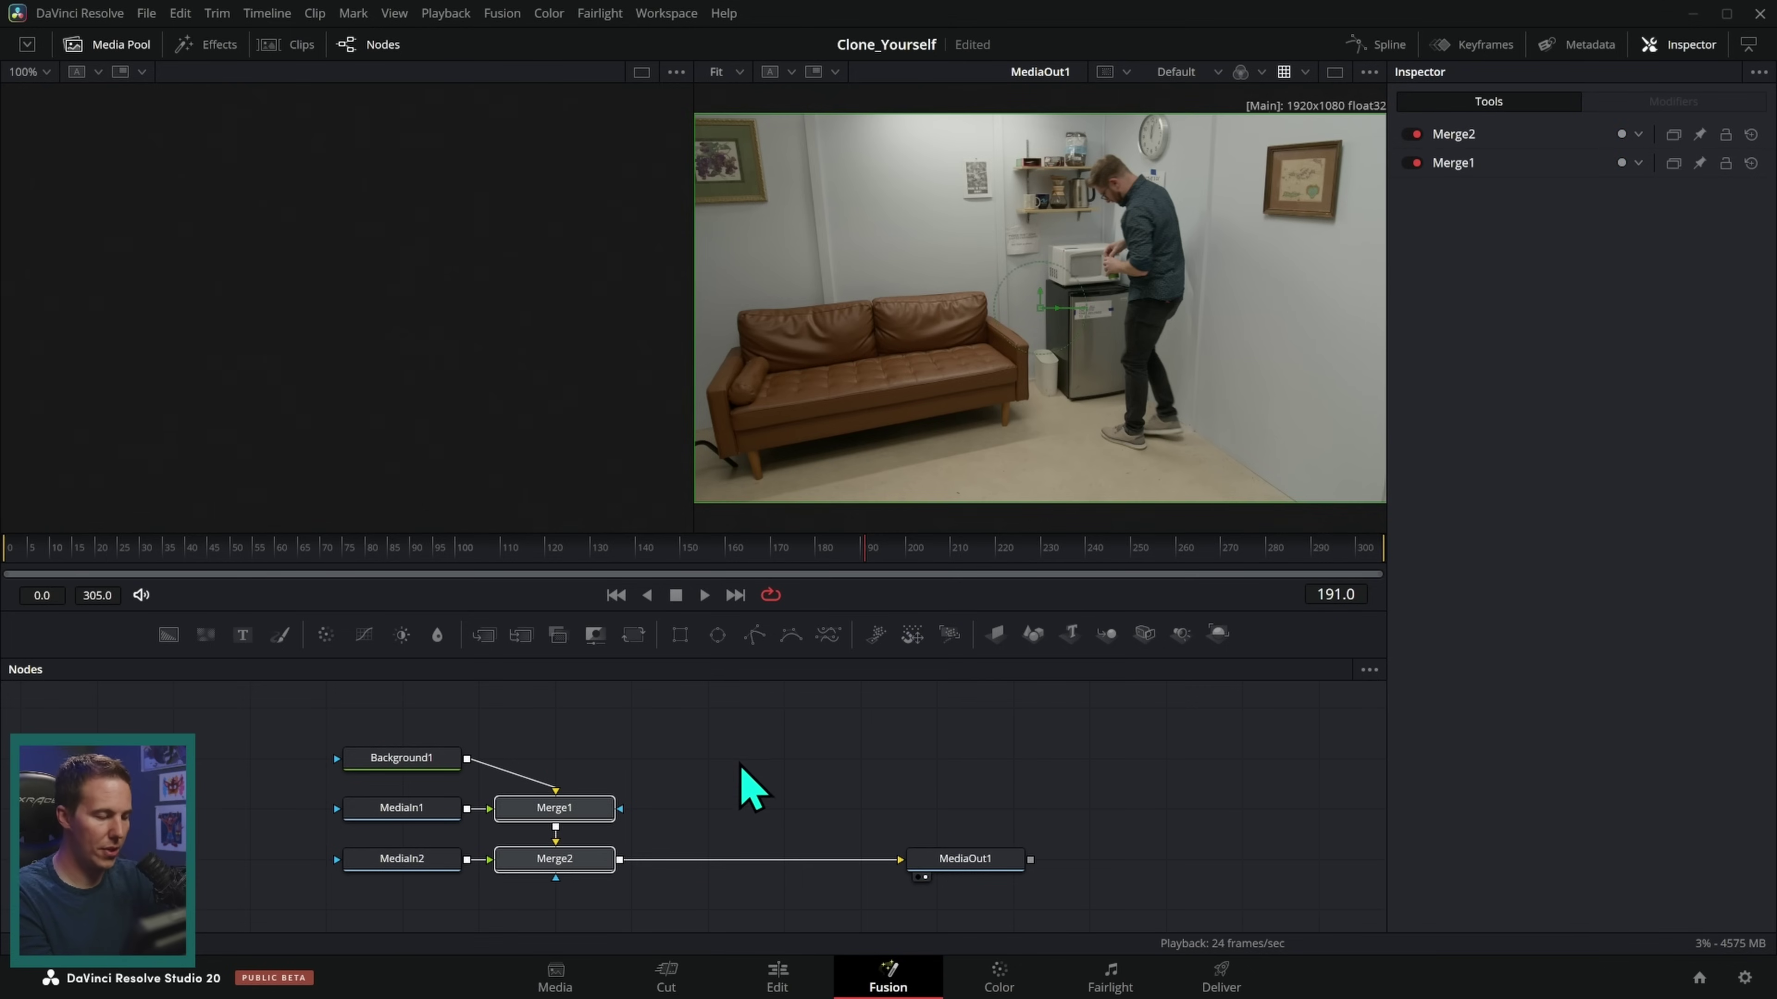
pyautogui.press('Delete')
pyautogui.press('Delete')
# - Reposition both MediaIn nodes and give MediaIn1 a new name
pyautogui.moveTo(497, 752)
pyautogui.mouseDown()
pyautogui.moveTo(453, 872)
pyautogui.moveTo(801, 764)
pyautogui.mouseUp()
pyautogui.click(783, 721)
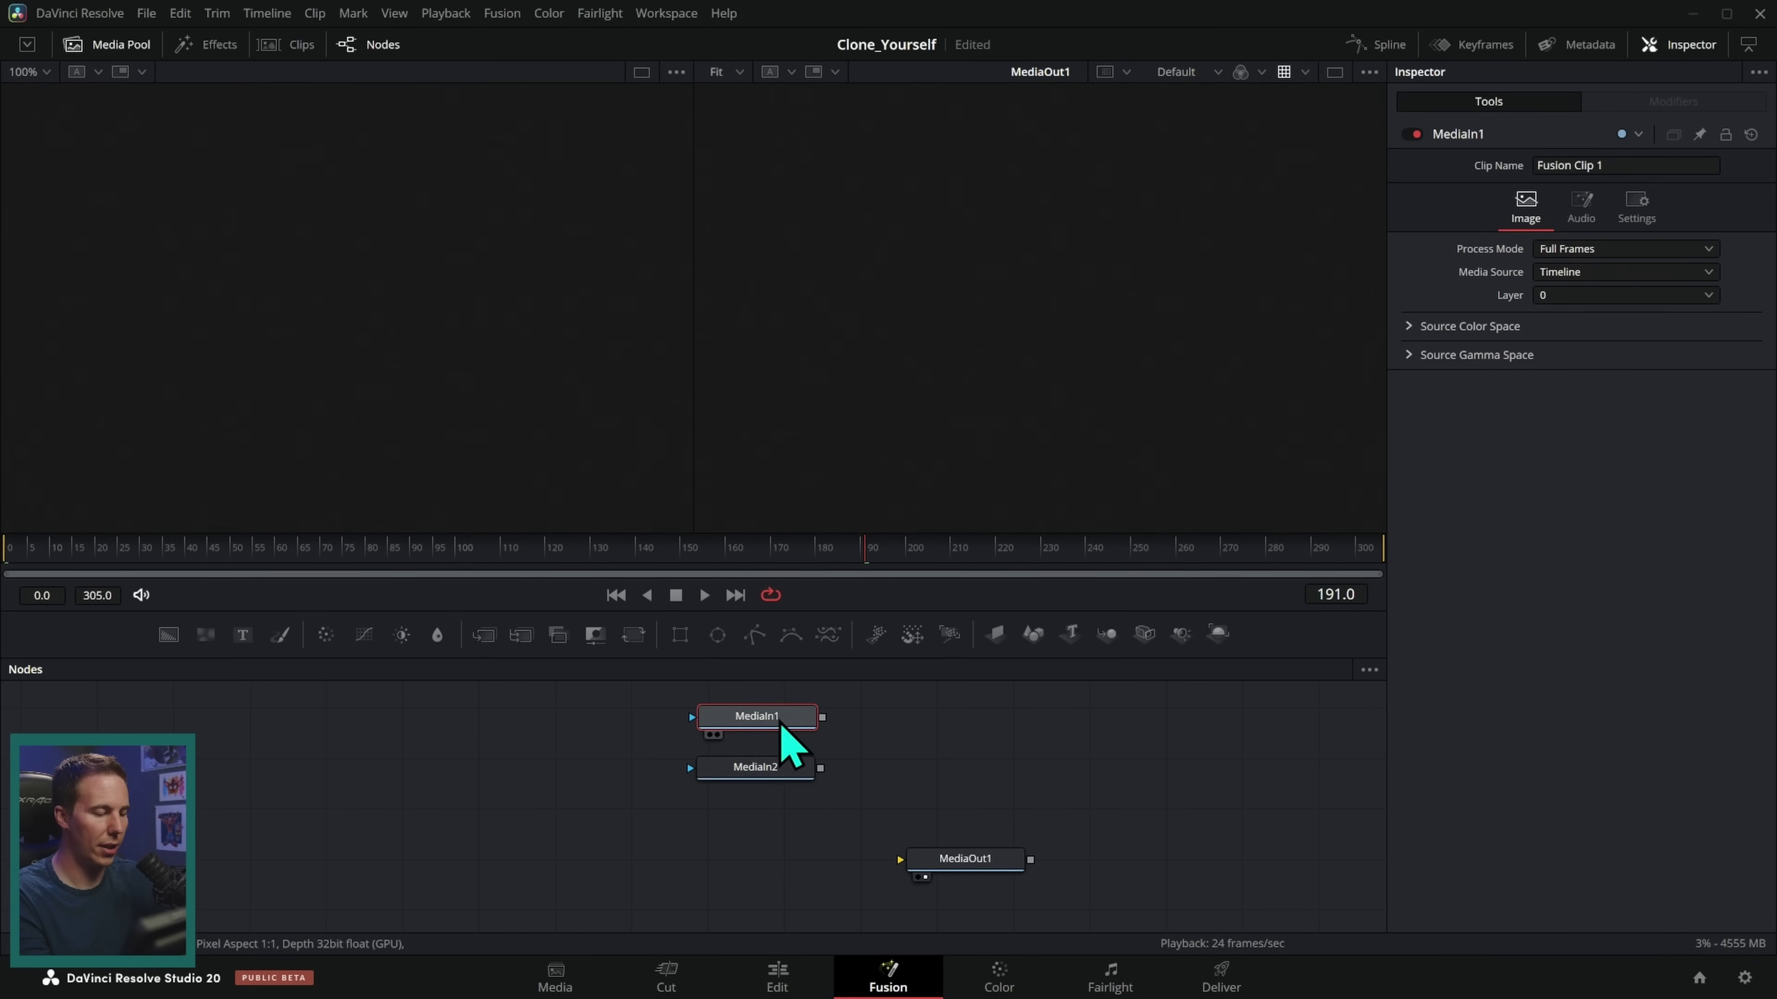
pyautogui.press('2')
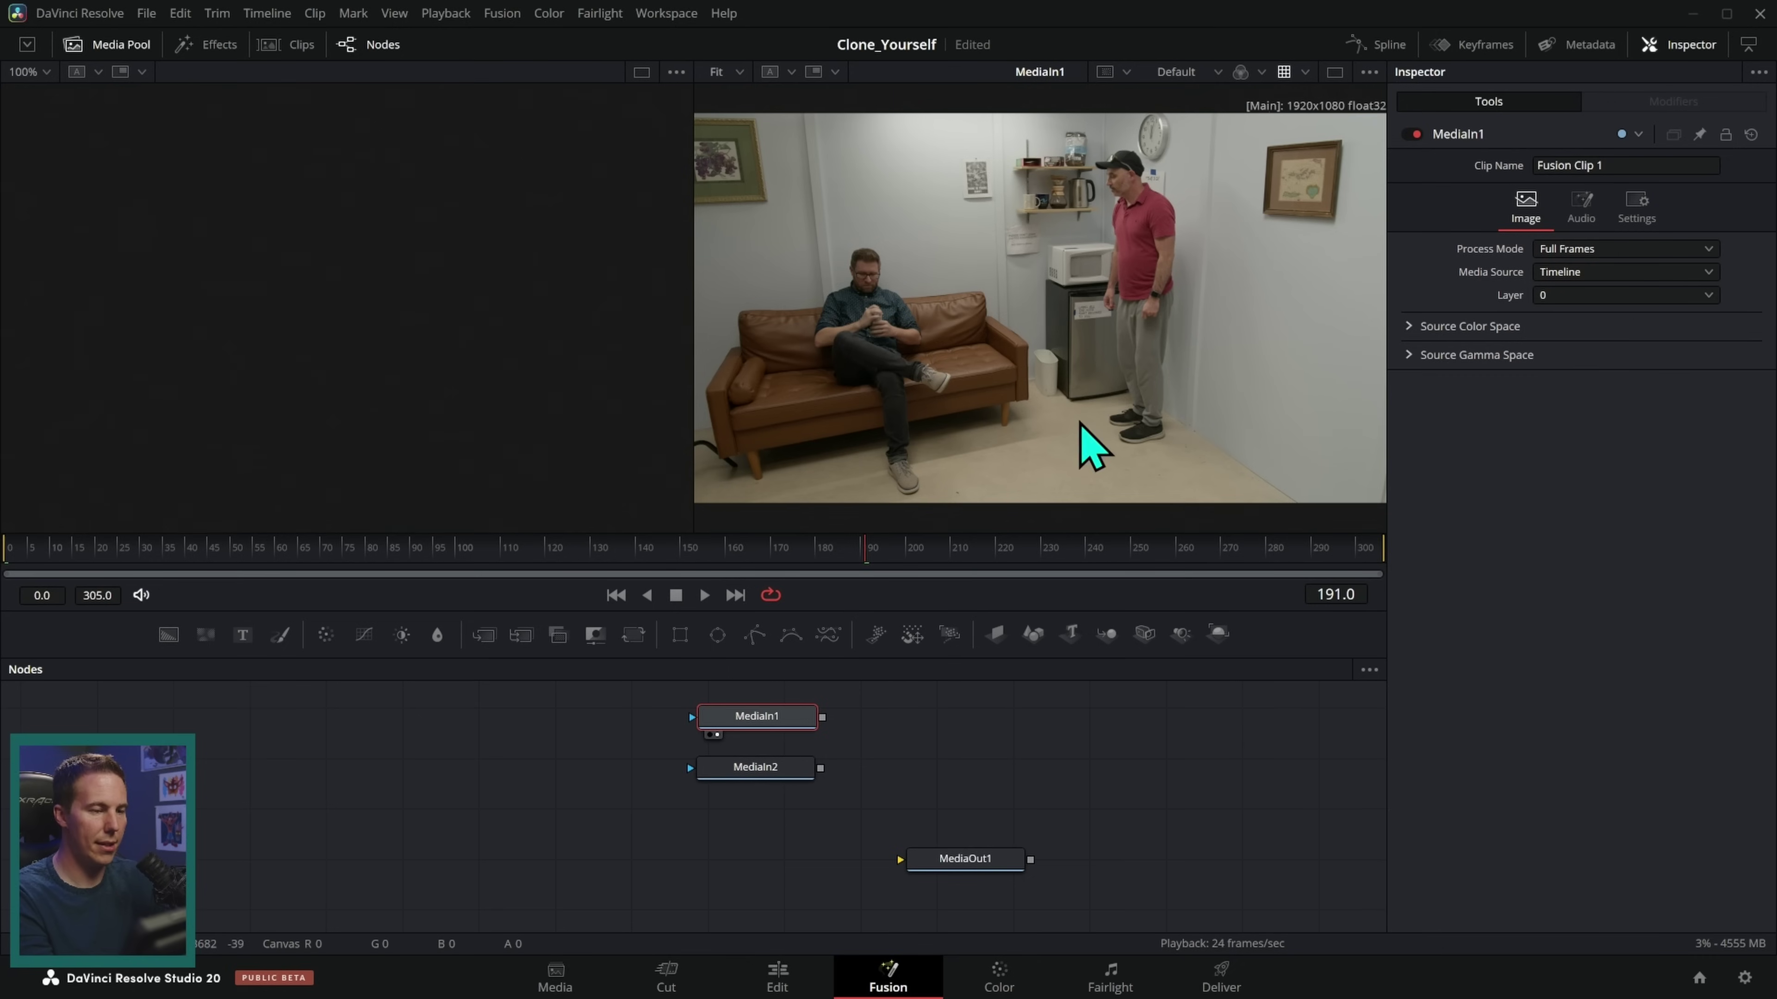
pyautogui.moveTo(790, 724); pyautogui.dragTo(795, 720)
pyautogui.press('F2')
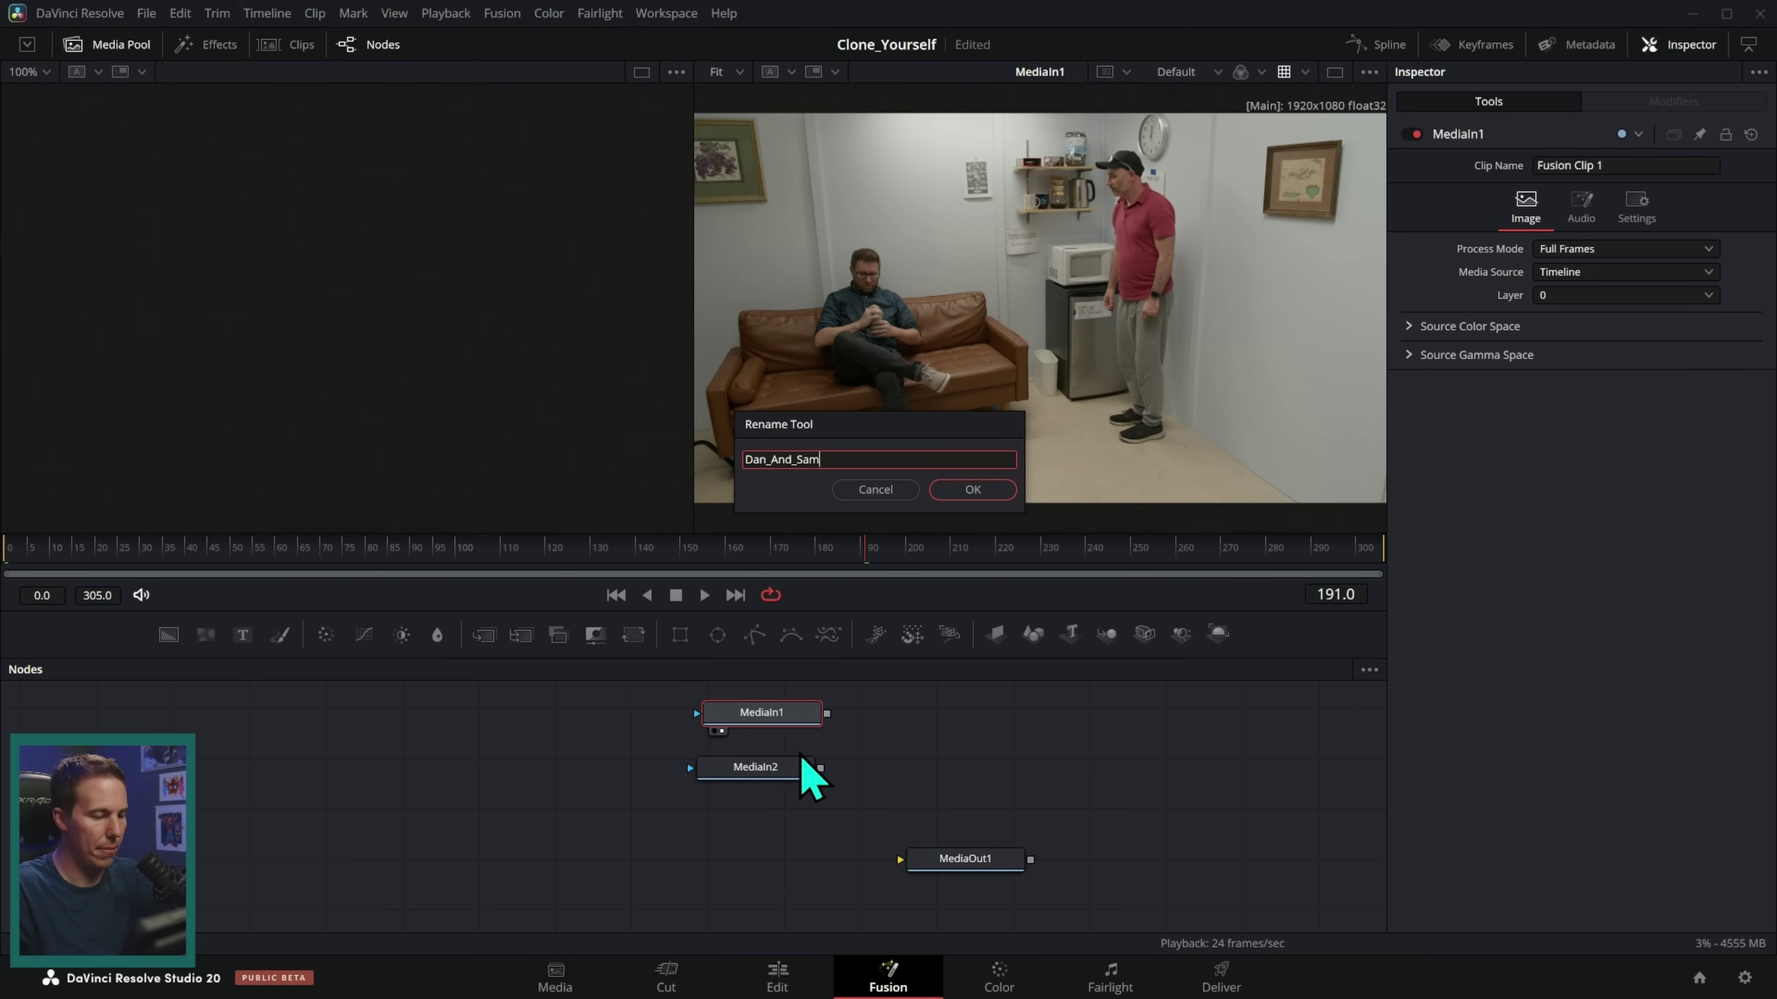
pyautogui.press('Return')
# - Name the inputs Dan_Left_Side and Dan_Right_Side and move the left-side node to the lower left
pyautogui.click(762, 770)
pyautogui.press('1')
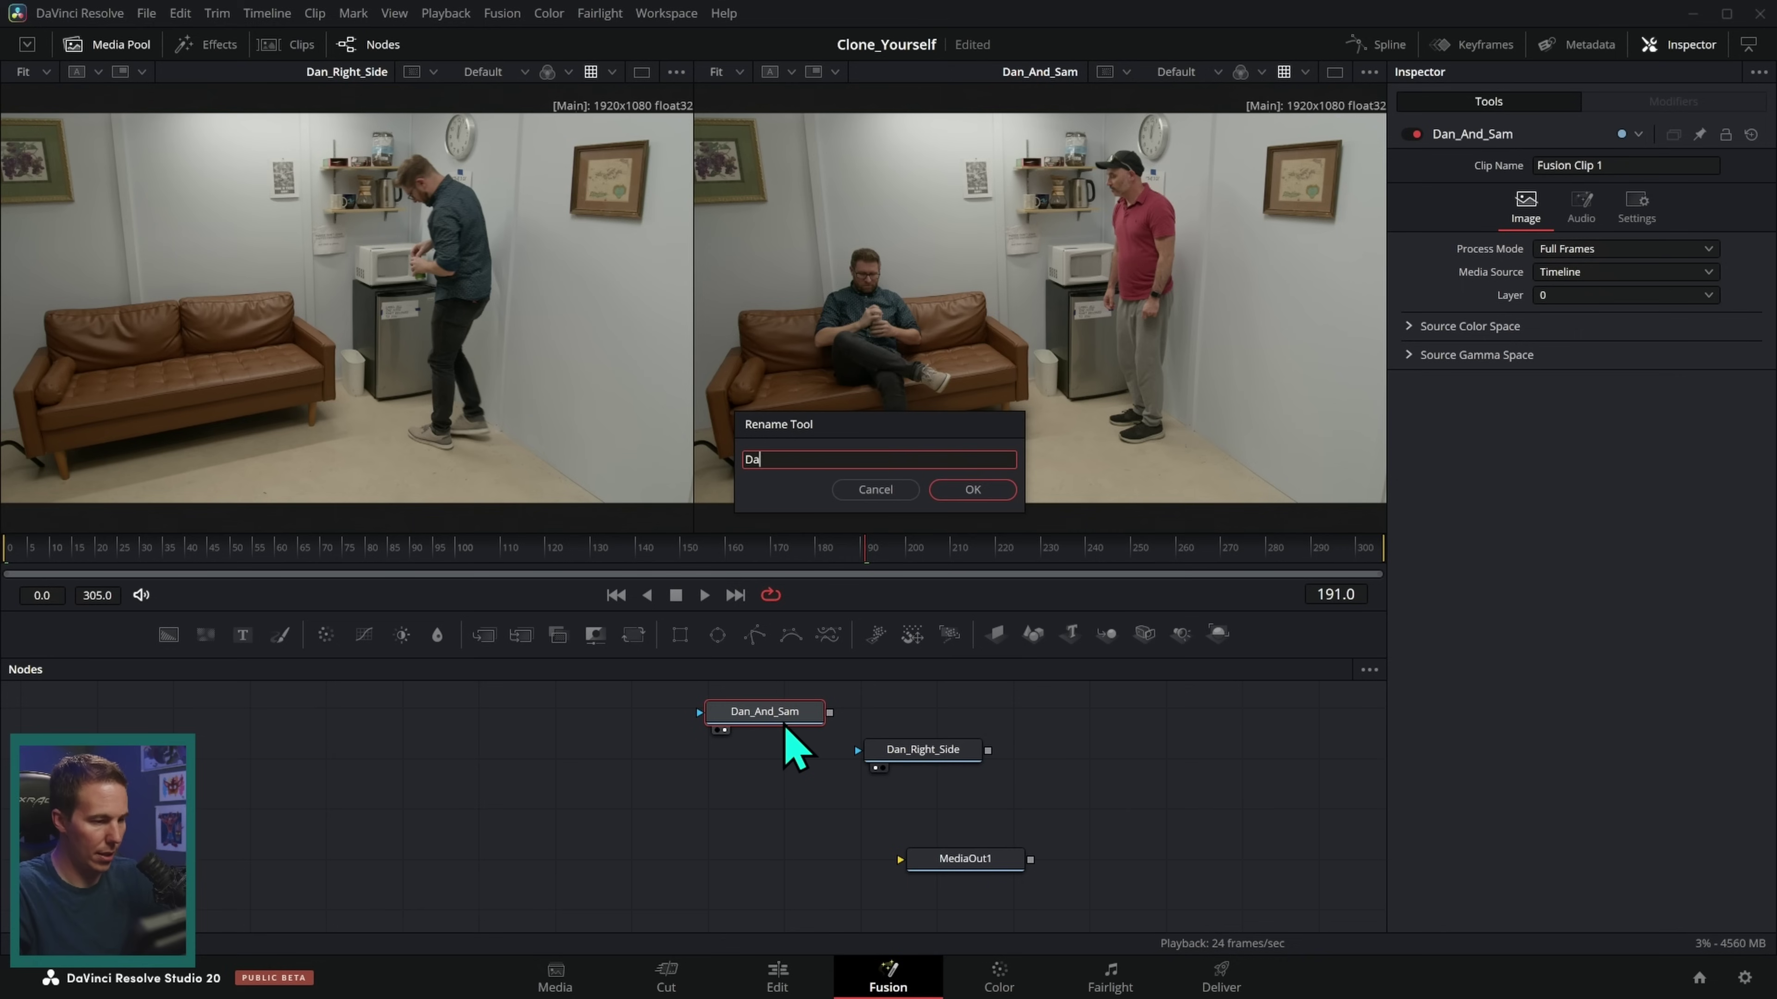
pyautogui.press('Escape')
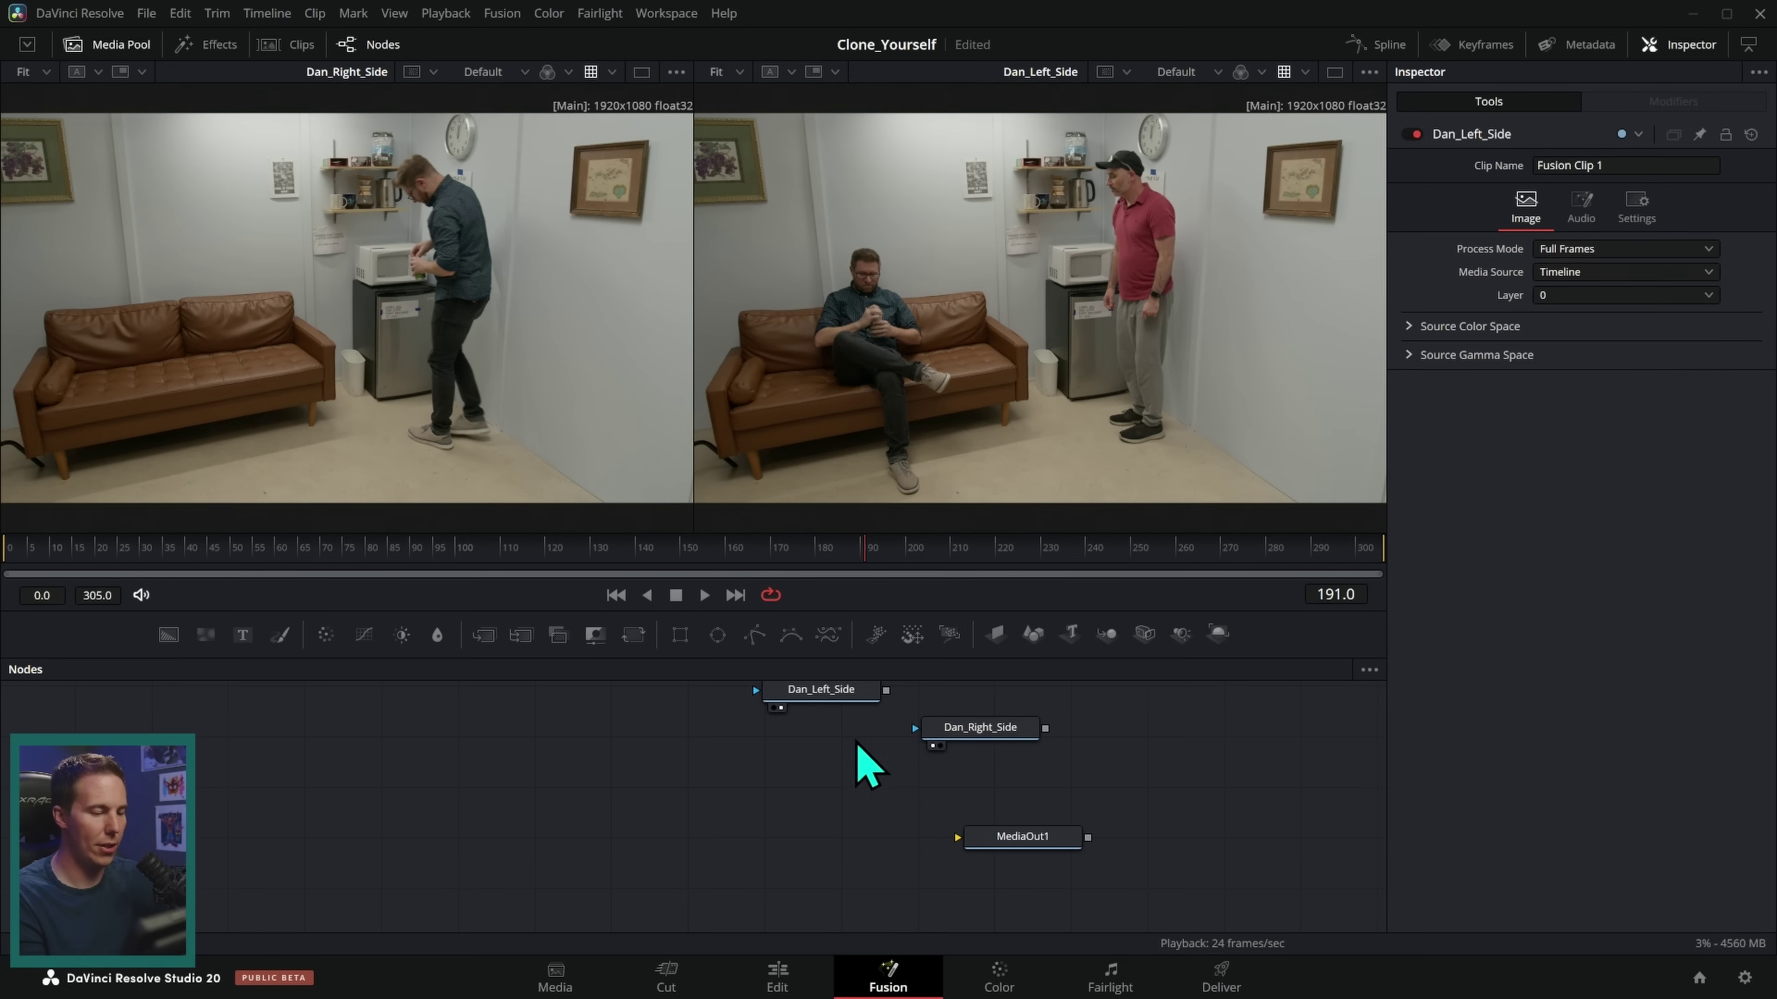
pyautogui.moveTo(843, 696); pyautogui.dragTo(823, 718)
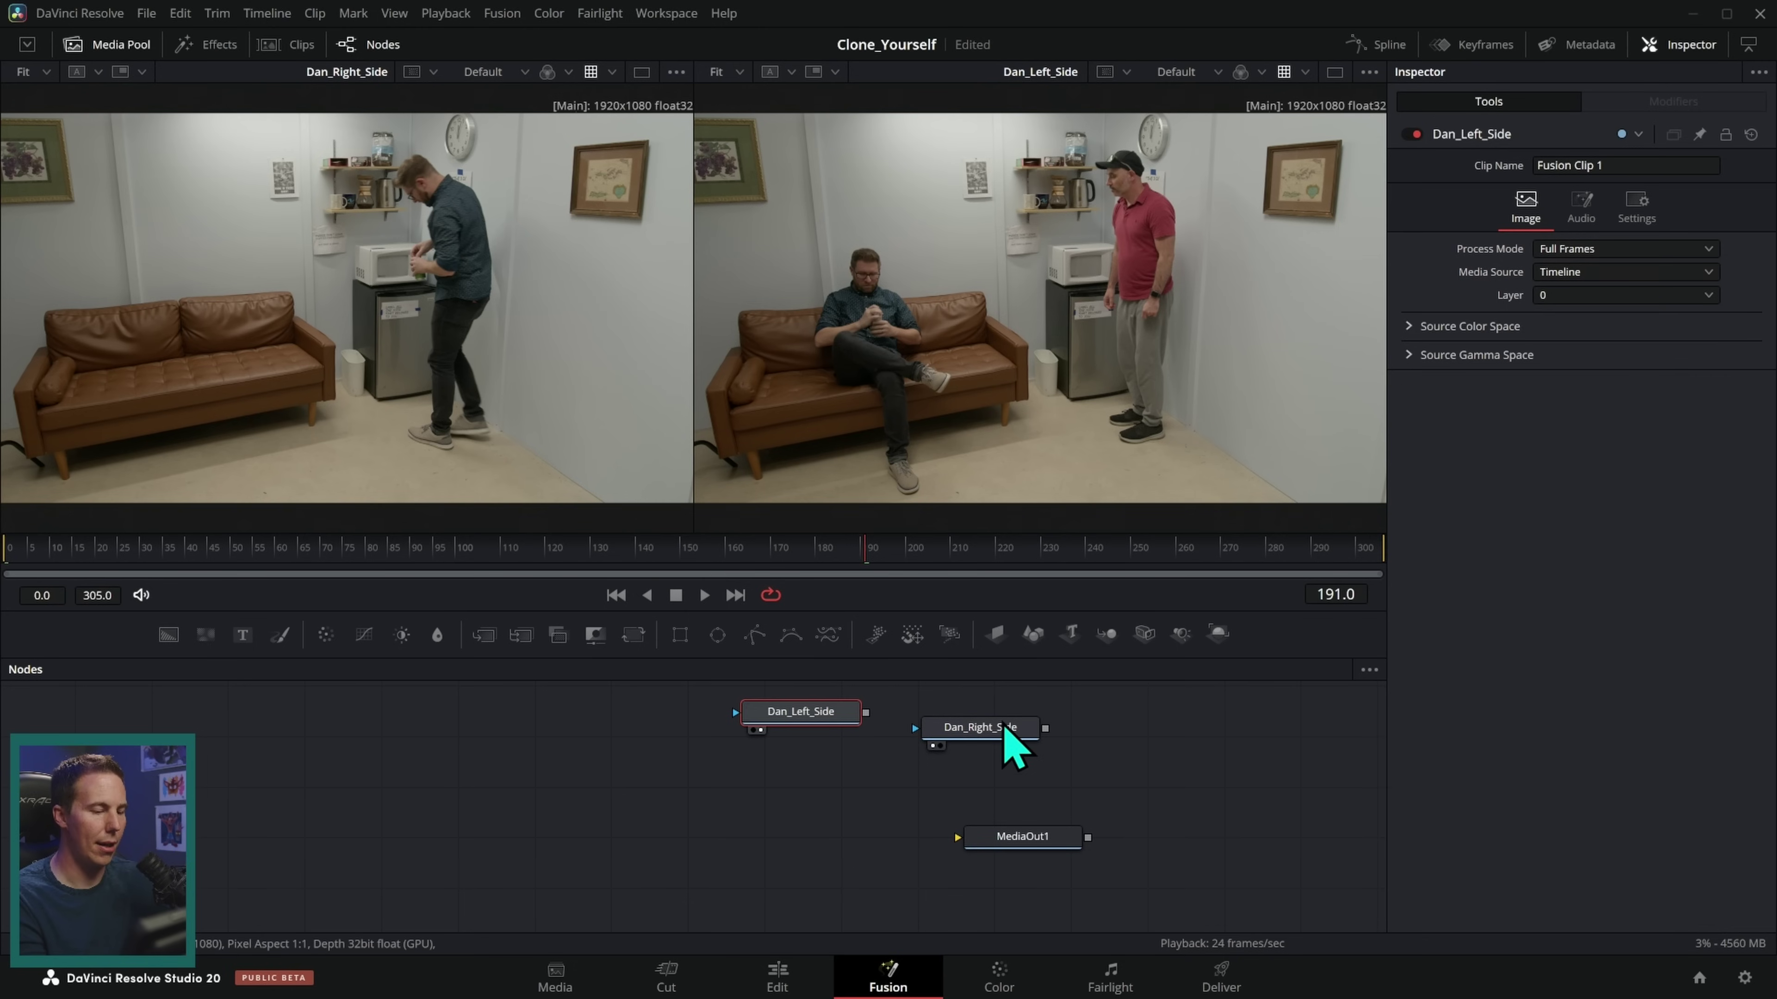
pyautogui.click(677, 550)
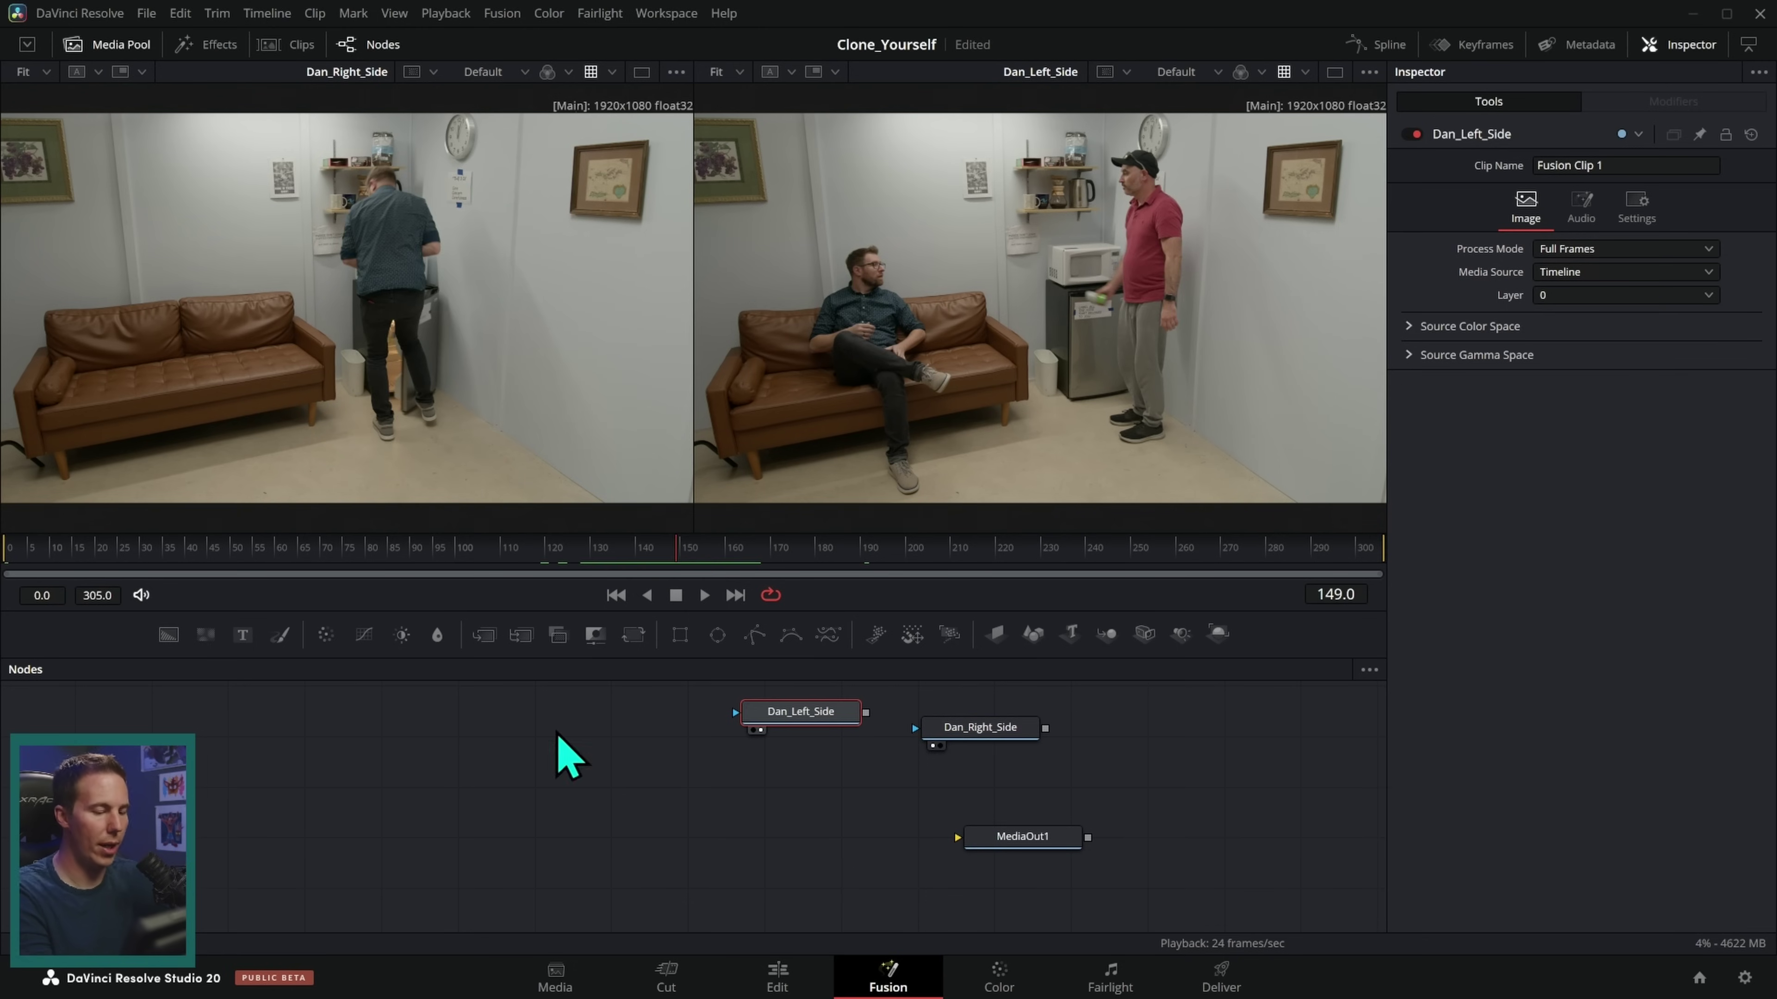
pyautogui.moveTo(805, 713)
pyautogui.mouseDown()
pyautogui.moveTo(674, 848)
pyautogui.moveTo(1112, 832)
pyautogui.moveTo(1277, 310)
pyautogui.mouseUp()
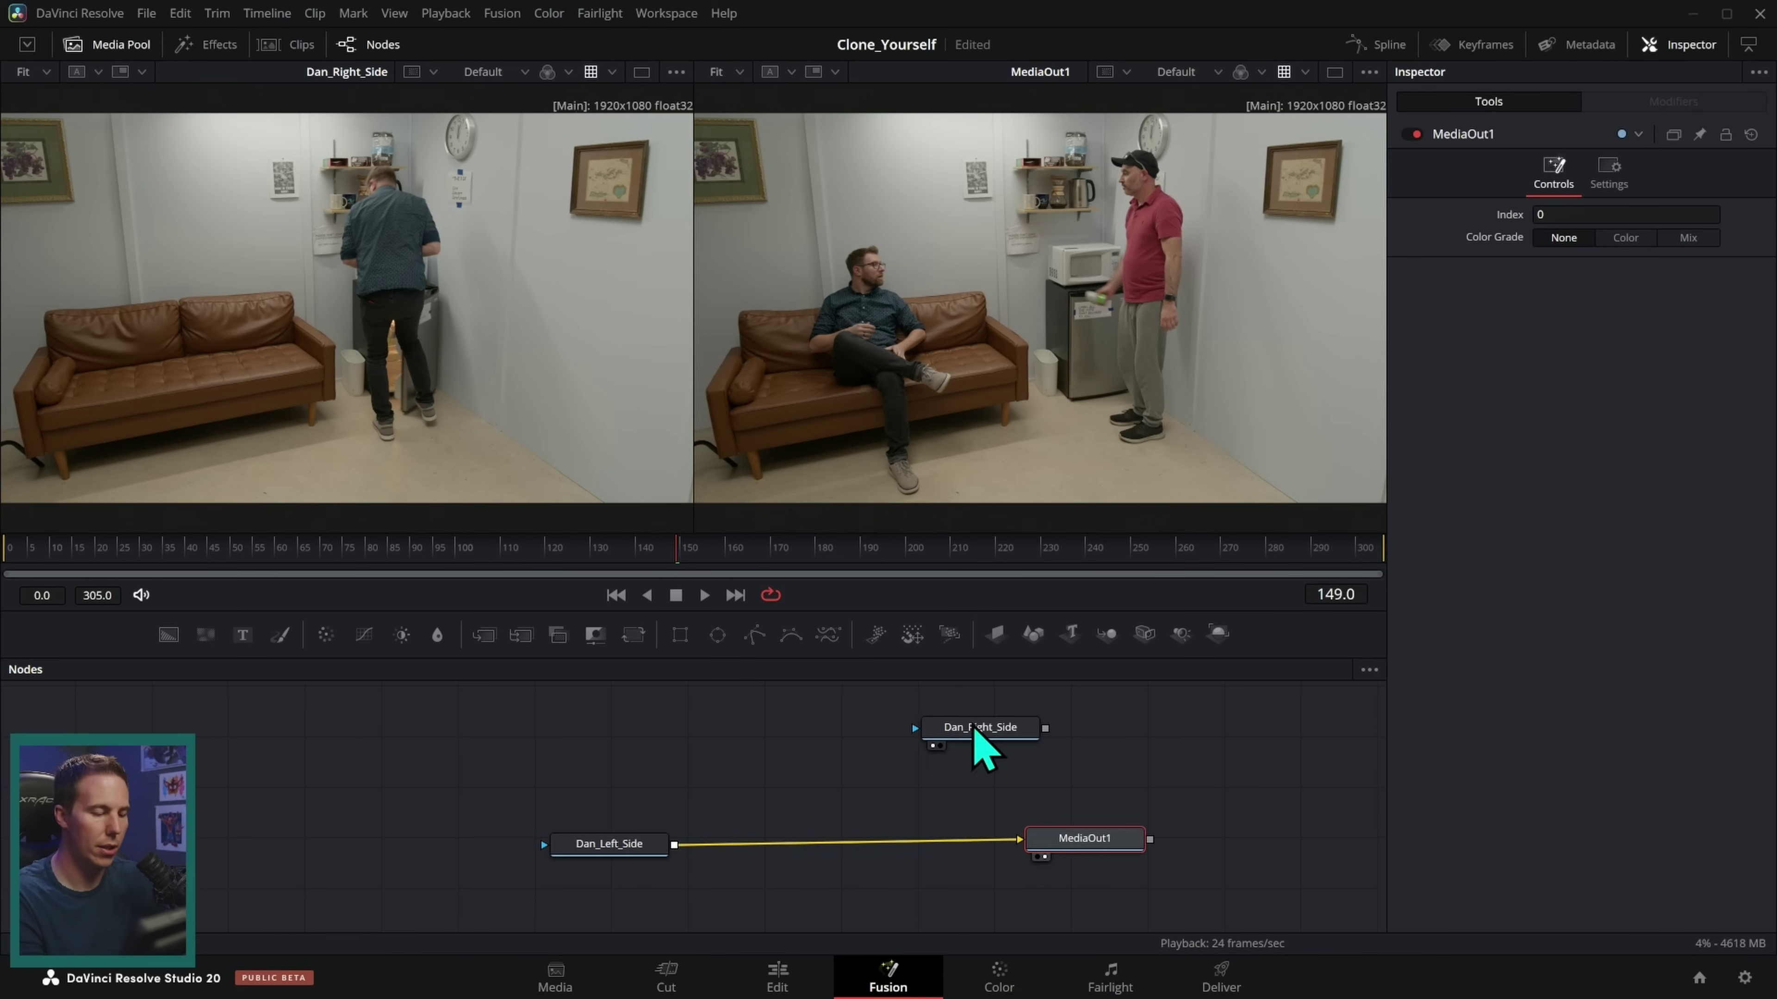
# - Merge Dan_Right_Side over Dan_Left_Side into Merge1 and feed a Rectangle1 mask into Merge1
pyautogui.moveTo(976, 728); pyautogui.dragTo(752, 734)
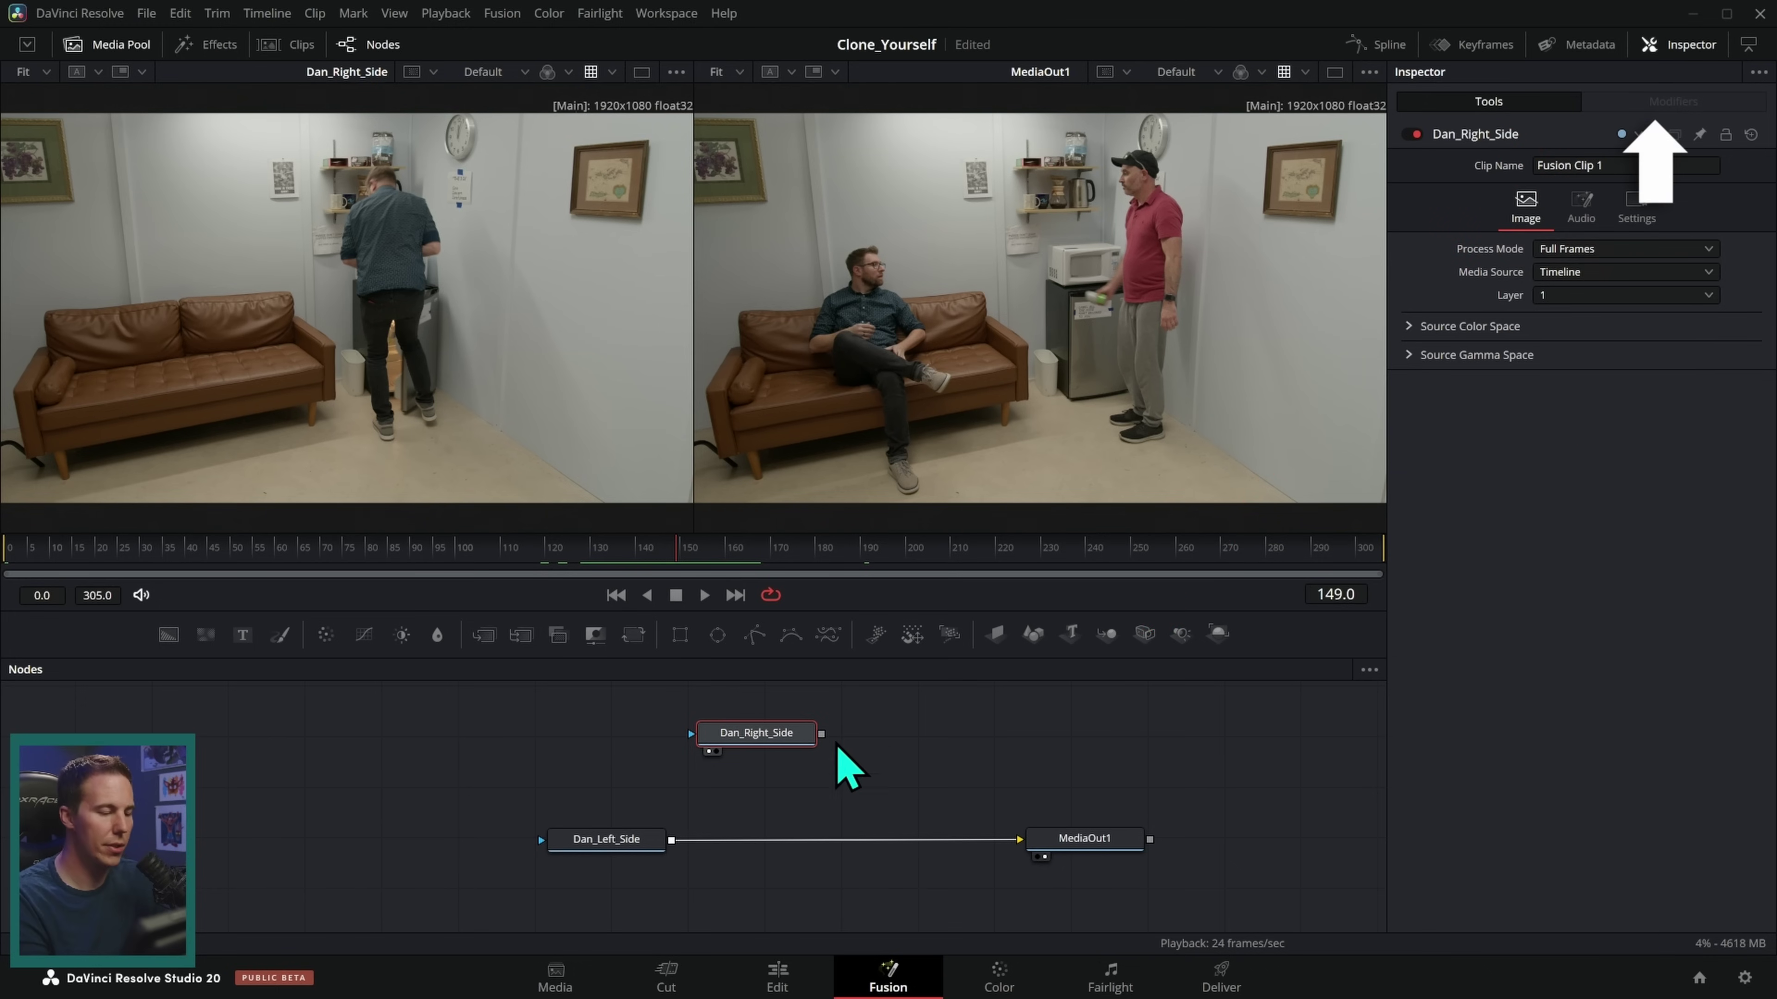
pyautogui.moveTo(817, 743)
pyautogui.mouseDown()
pyautogui.moveTo(763, 739)
pyautogui.moveTo(850, 694)
pyautogui.moveTo(673, 840)
pyautogui.mouseUp()
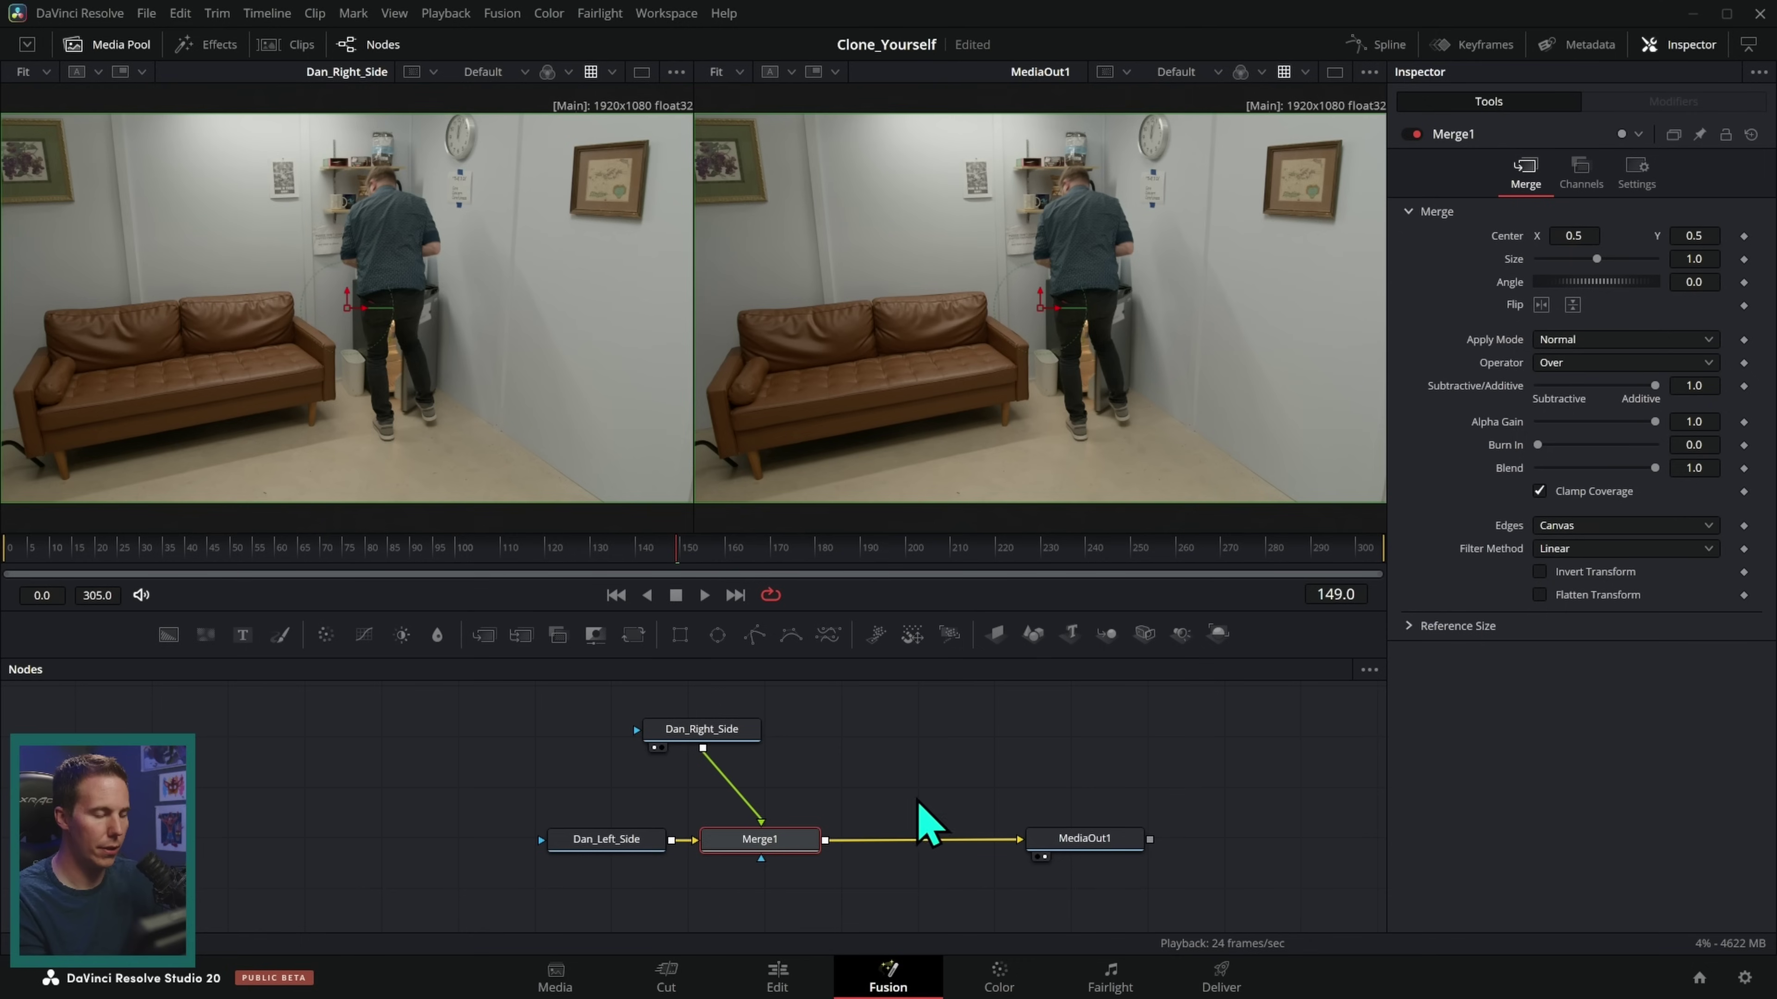
pyautogui.moveTo(699, 729); pyautogui.dragTo(752, 733)
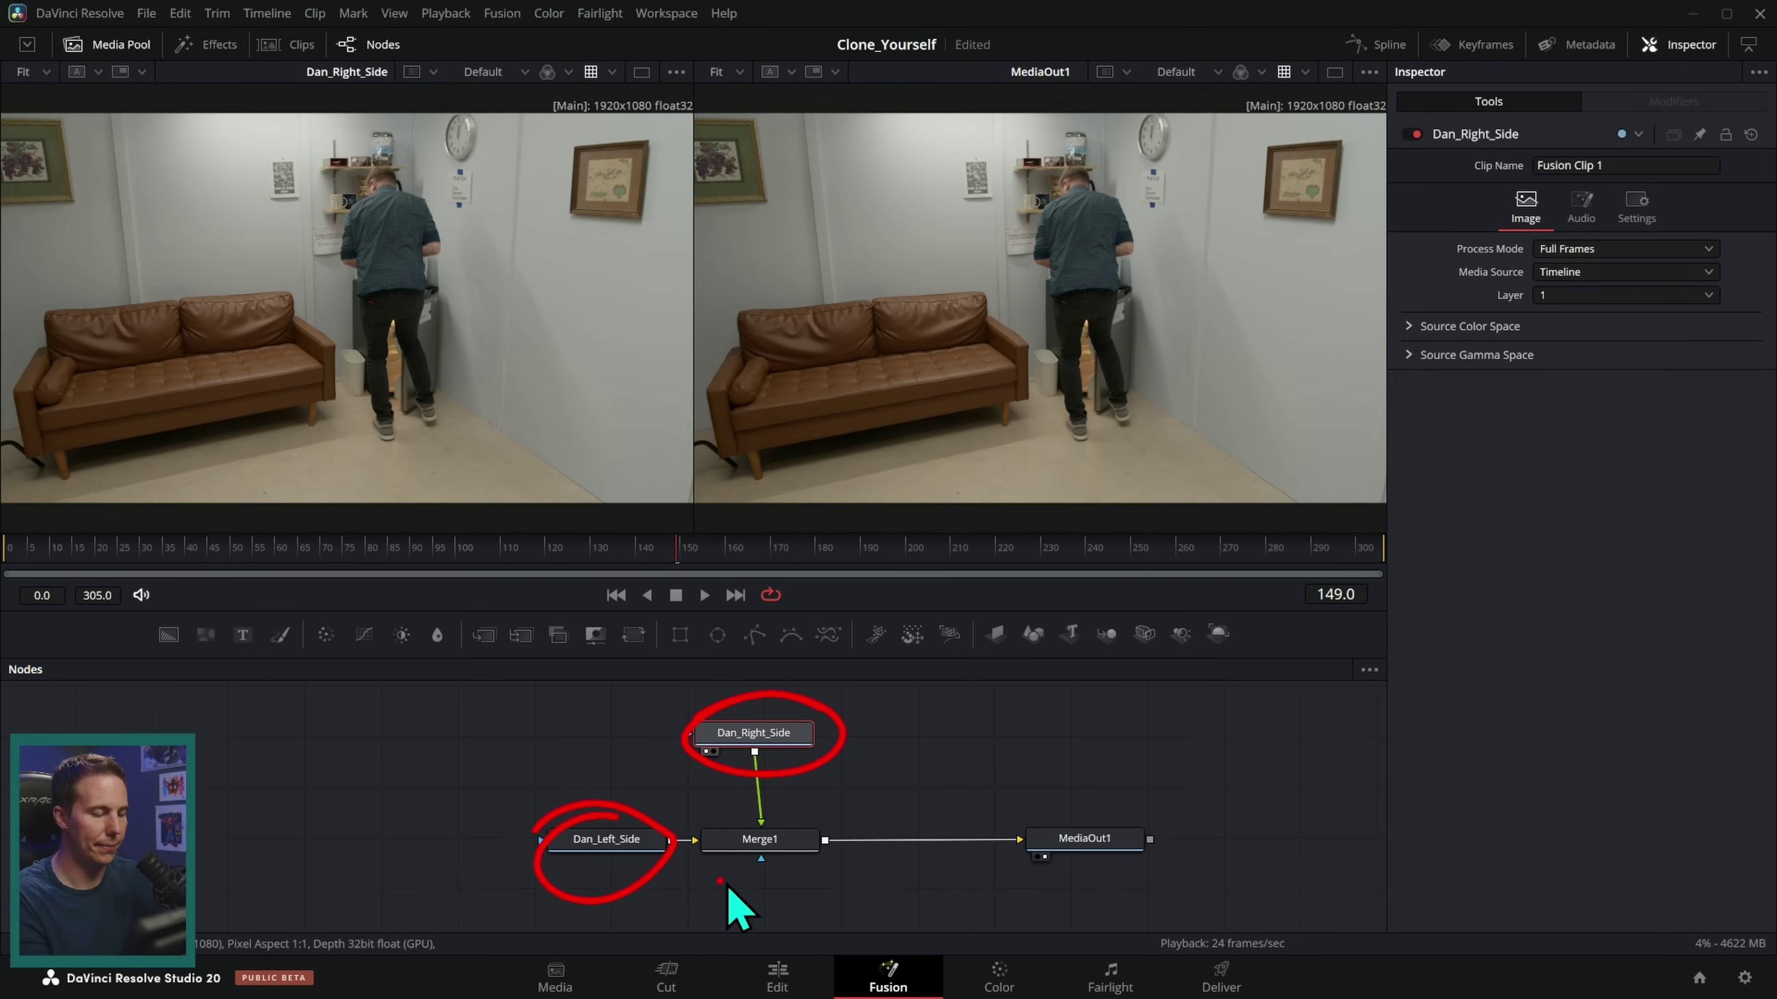
pyautogui.moveTo(1102, 602); pyautogui.dragTo(1103, 553)
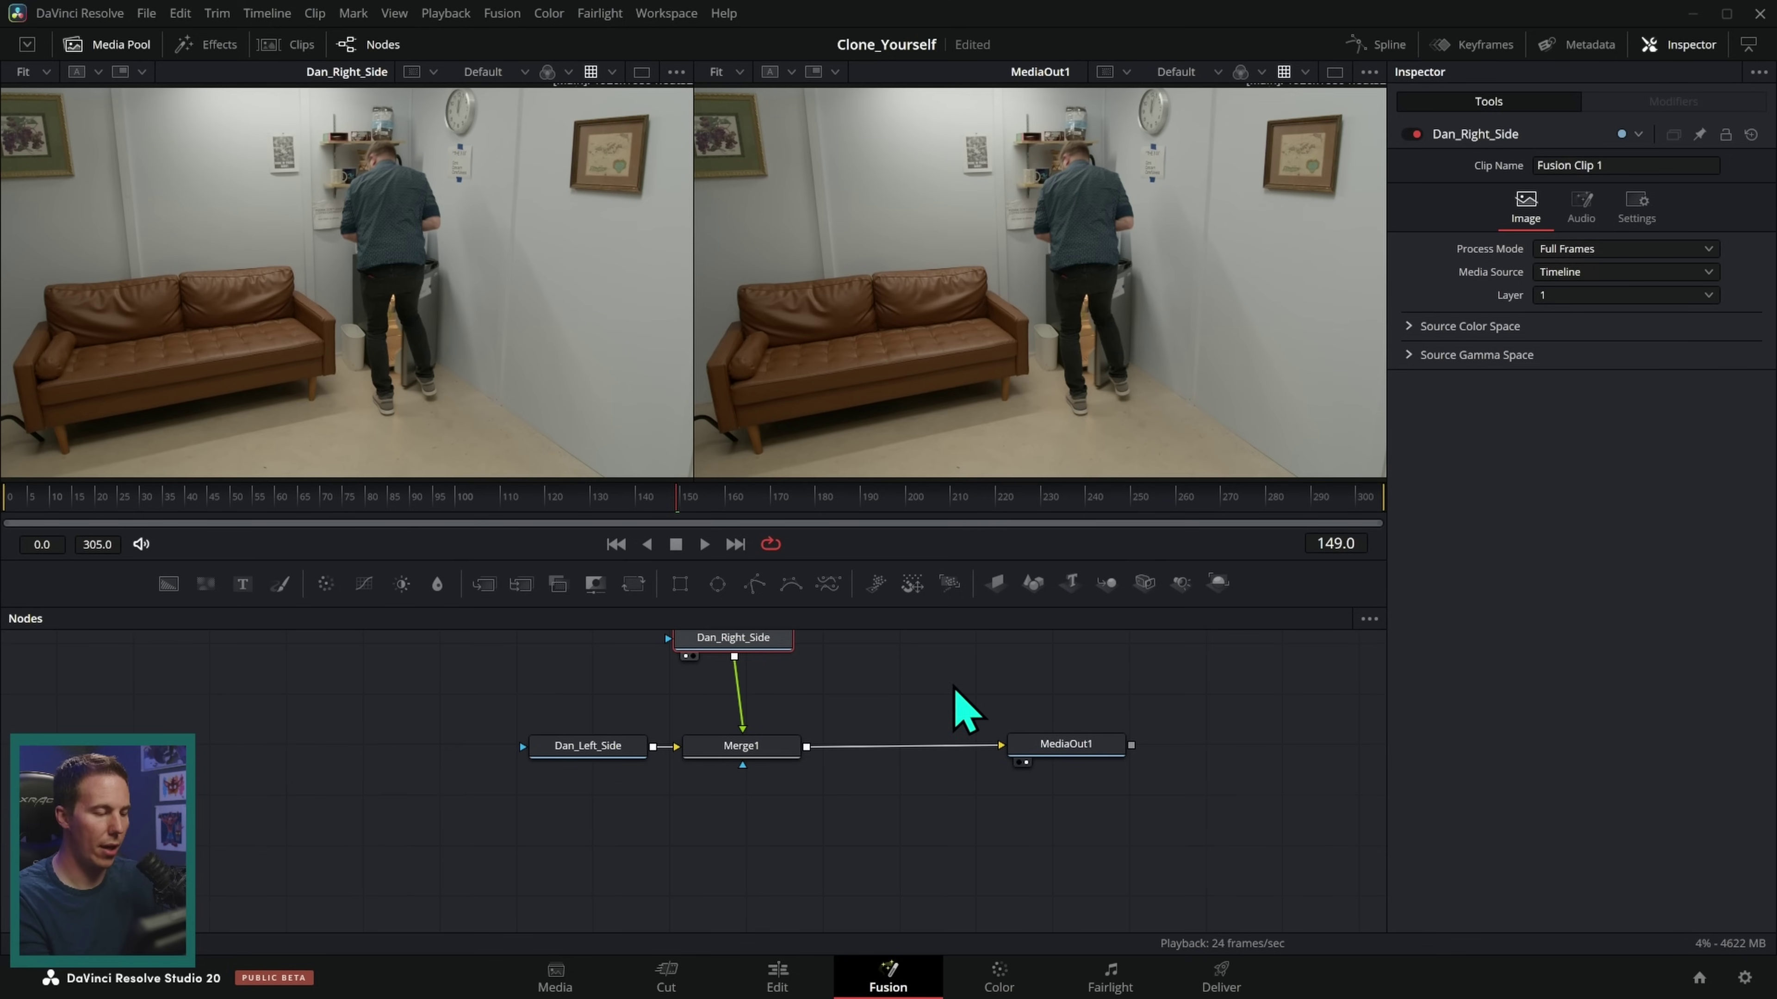
pyautogui.moveTo(727, 723)
pyautogui.mouseDown()
pyautogui.moveTo(743, 857)
pyautogui.moveTo(745, 779)
pyautogui.mouseUp()
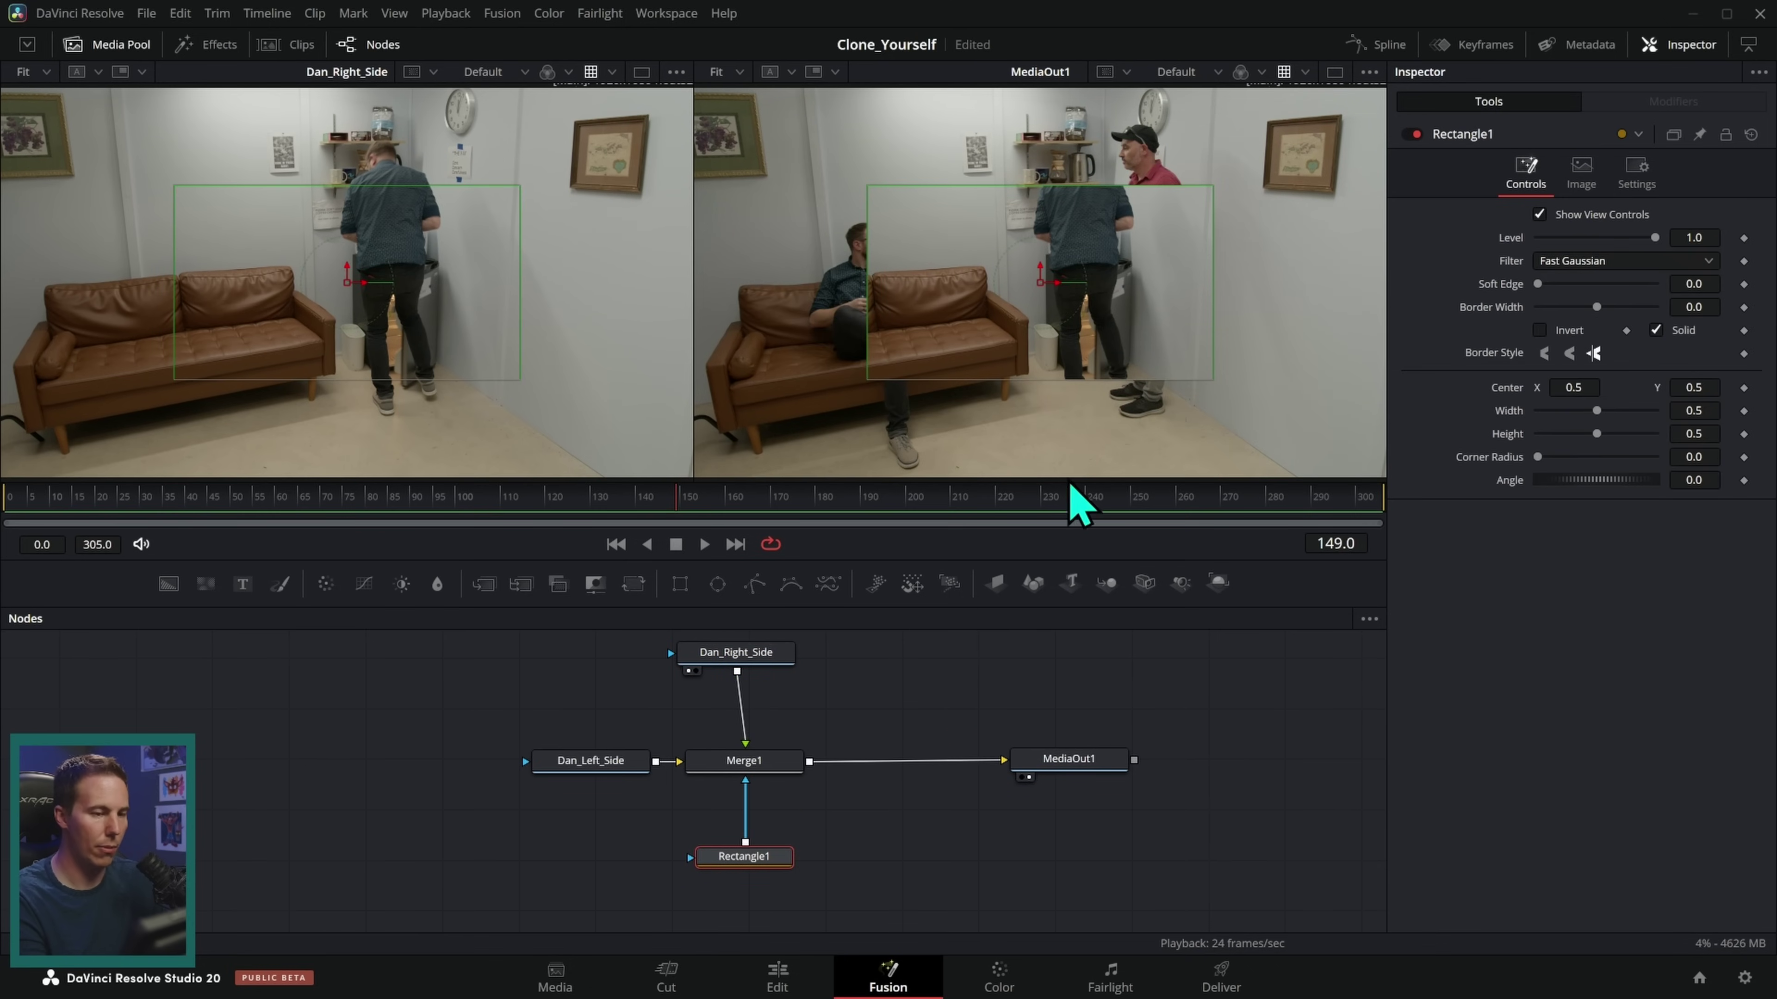
# - Enlarge Rectangle1, shift its center right to 0.802, and soften its edge to 0.0205
pyautogui.moveTo(1212, 380); pyautogui.dragTo(1284, 630)
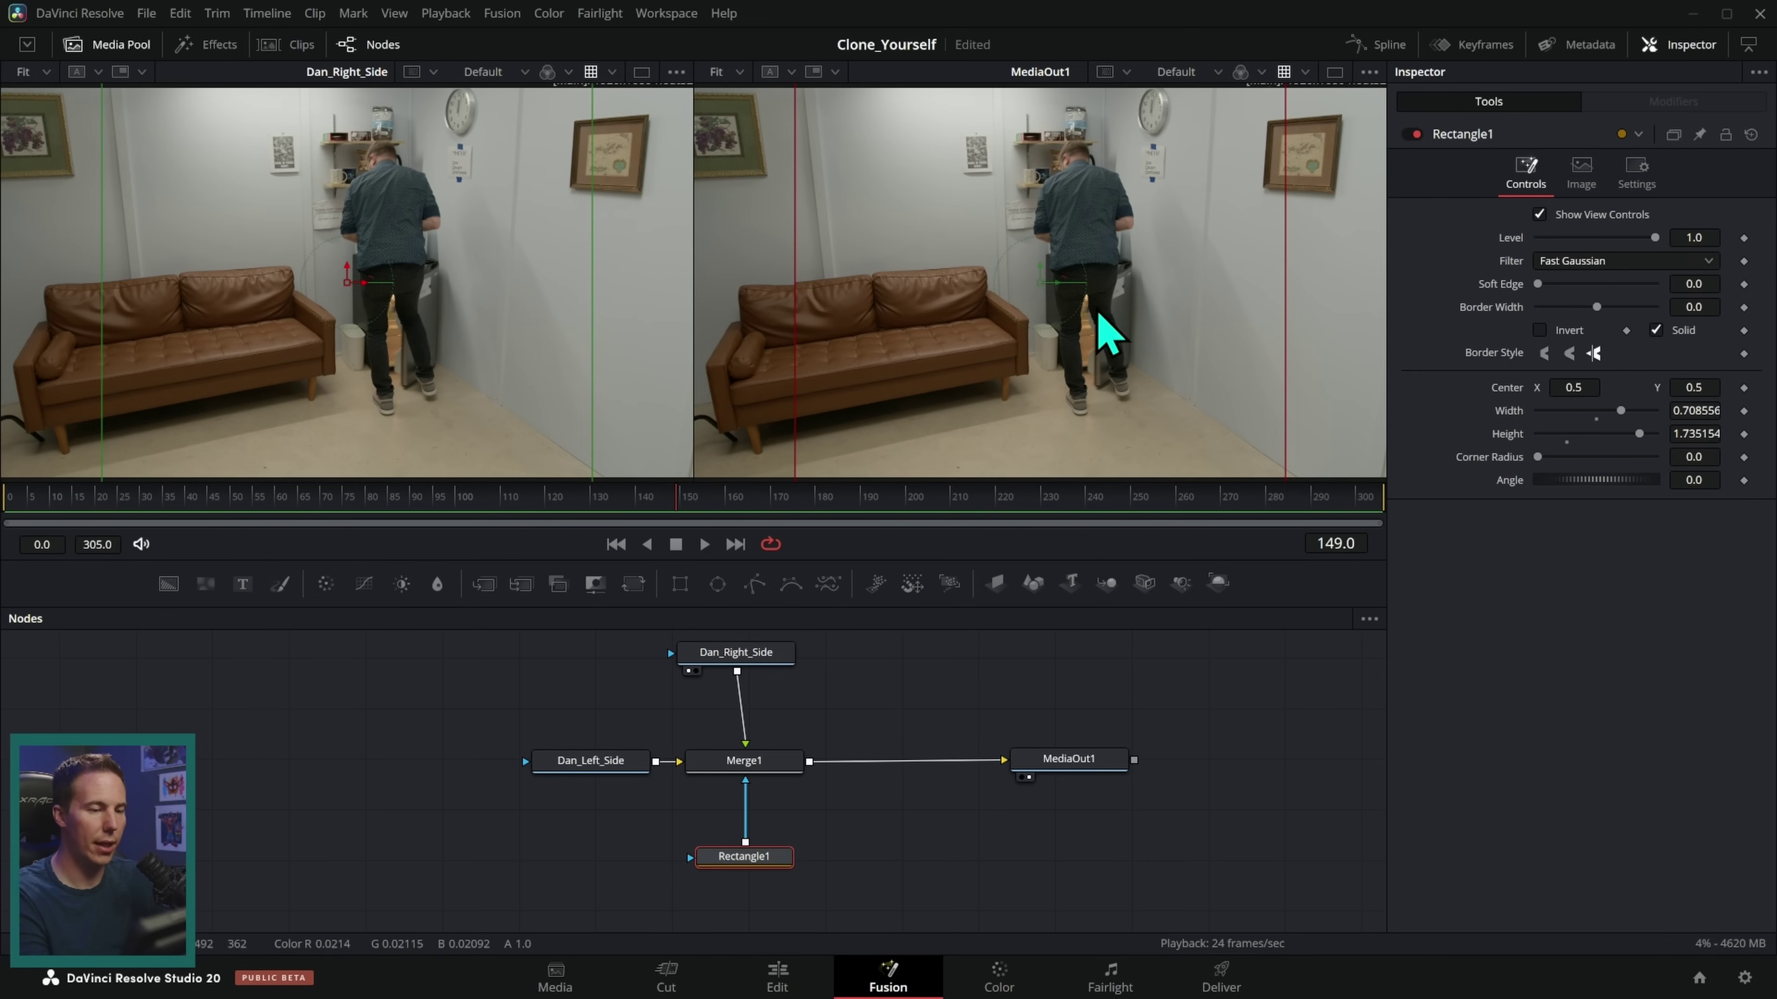
pyautogui.moveTo(1060, 283); pyautogui.dragTo(1270, 282)
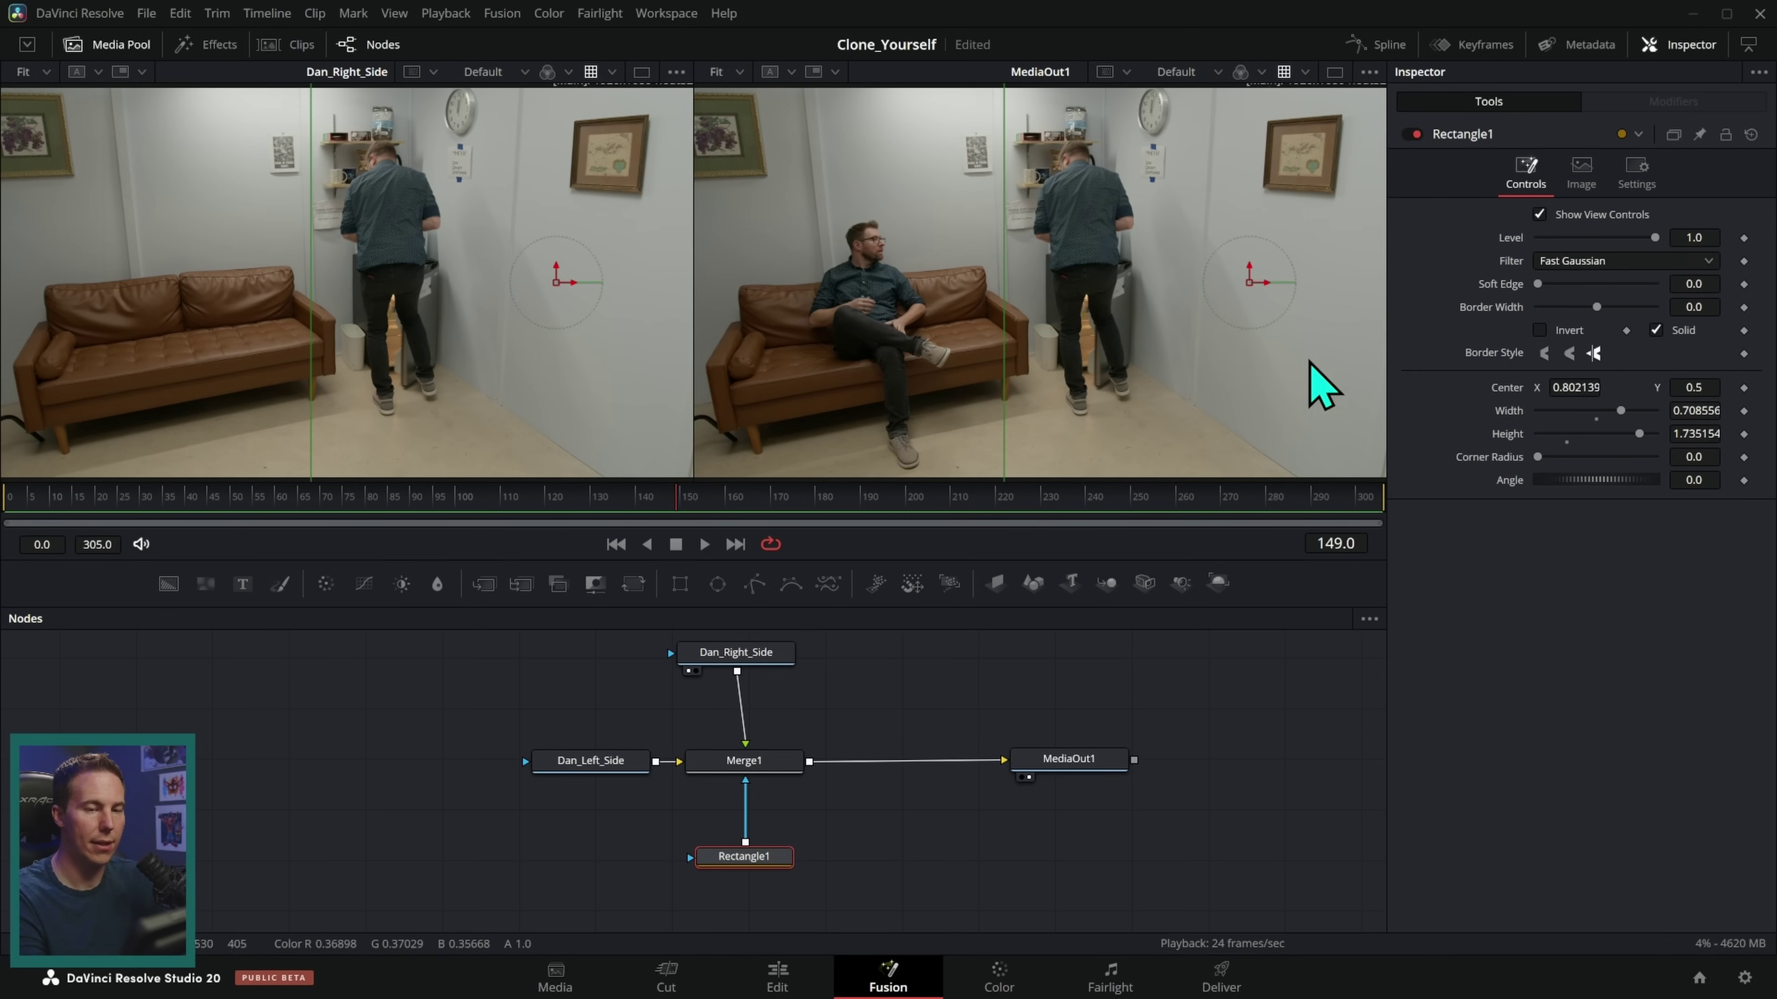
pyautogui.click(1556, 285)
# - Hide the mask overlays and play and scrub the composite to check the seam
pyautogui.click(1108, 703)
pyautogui.click(615, 597)
pyautogui.click(704, 596)
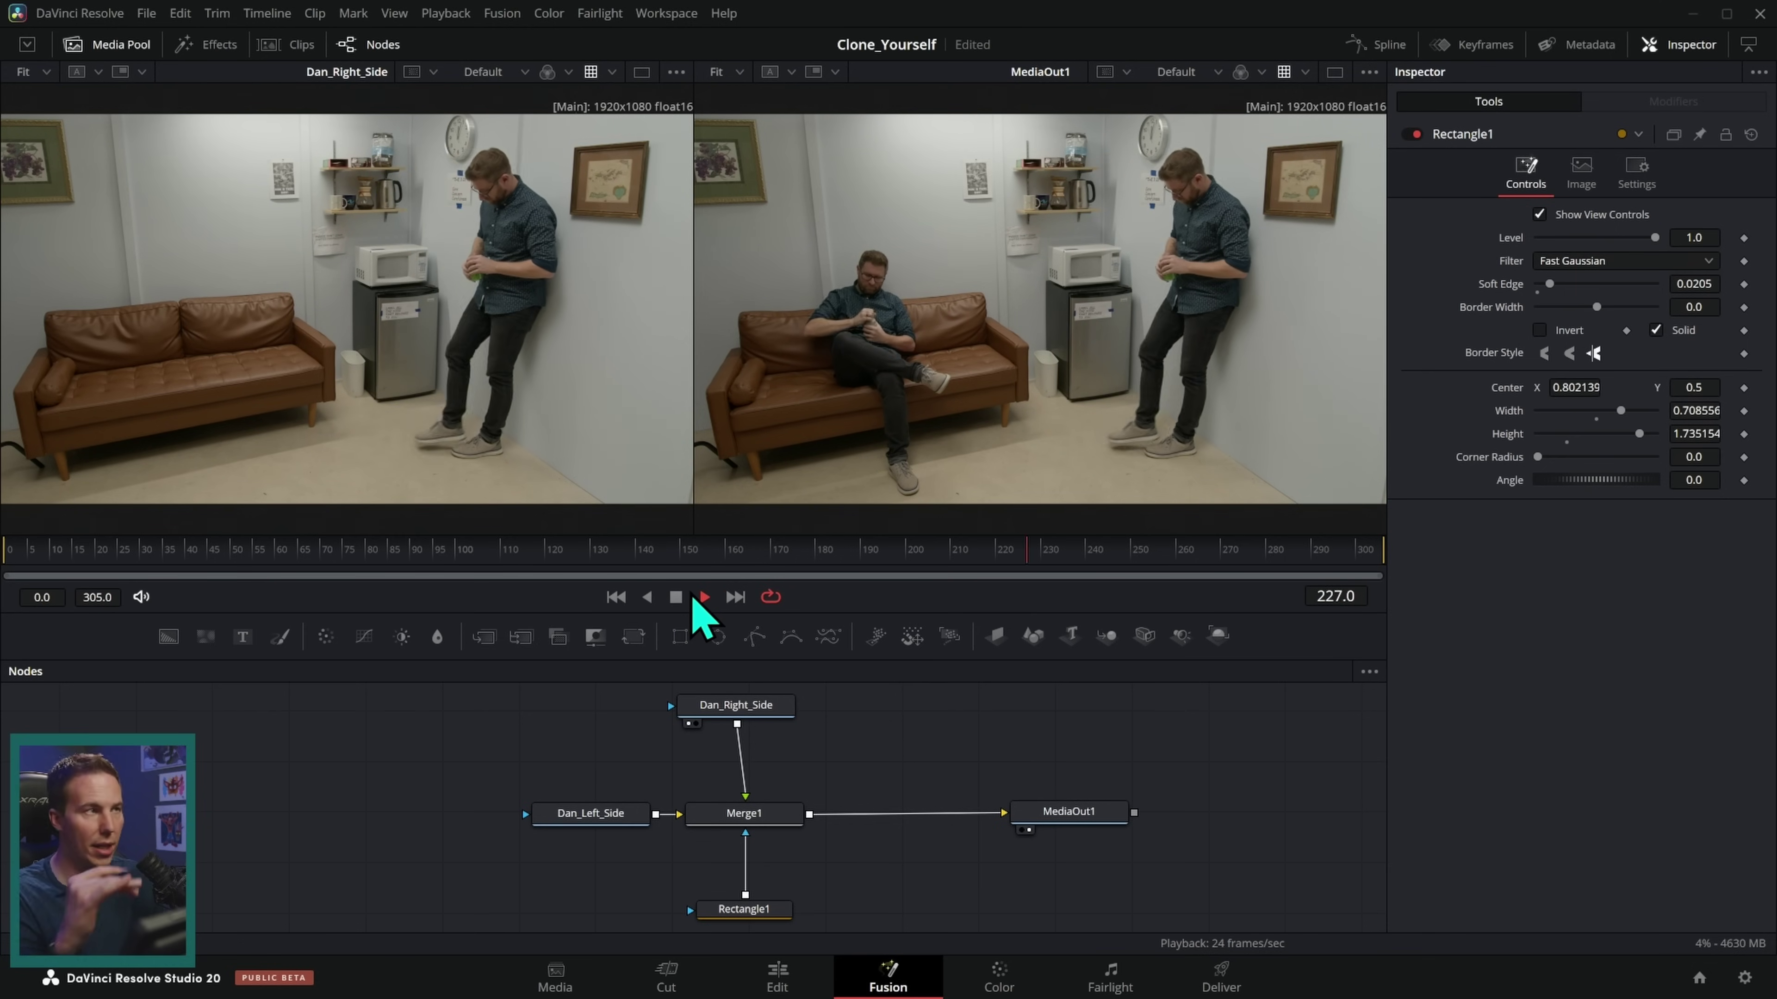
pyautogui.click(676, 597)
pyautogui.moveTo(853, 553)
pyautogui.mouseDown()
pyautogui.moveTo(882, 541)
pyautogui.moveTo(112, 527)
pyautogui.moveTo(154, 529)
pyautogui.mouseUp()
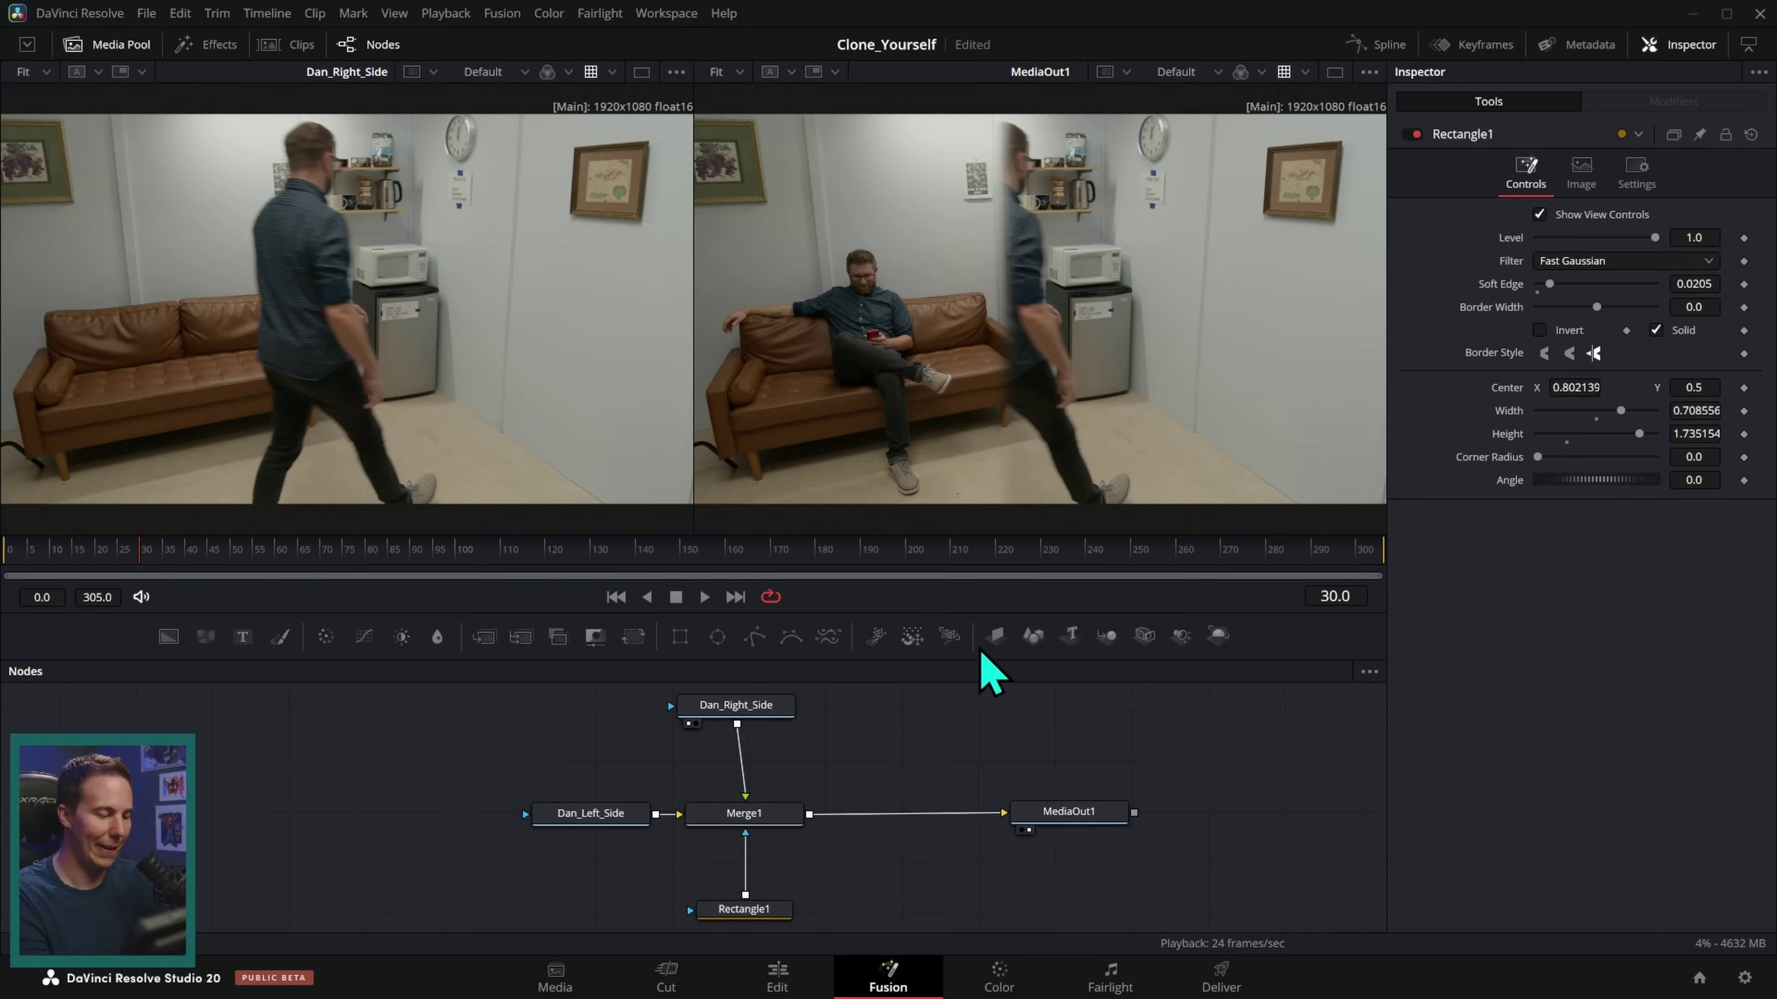
# - Save the project and move MediaOut1 farther right to leave room after Merge1
pyautogui.hotkey('ctrl', 's')
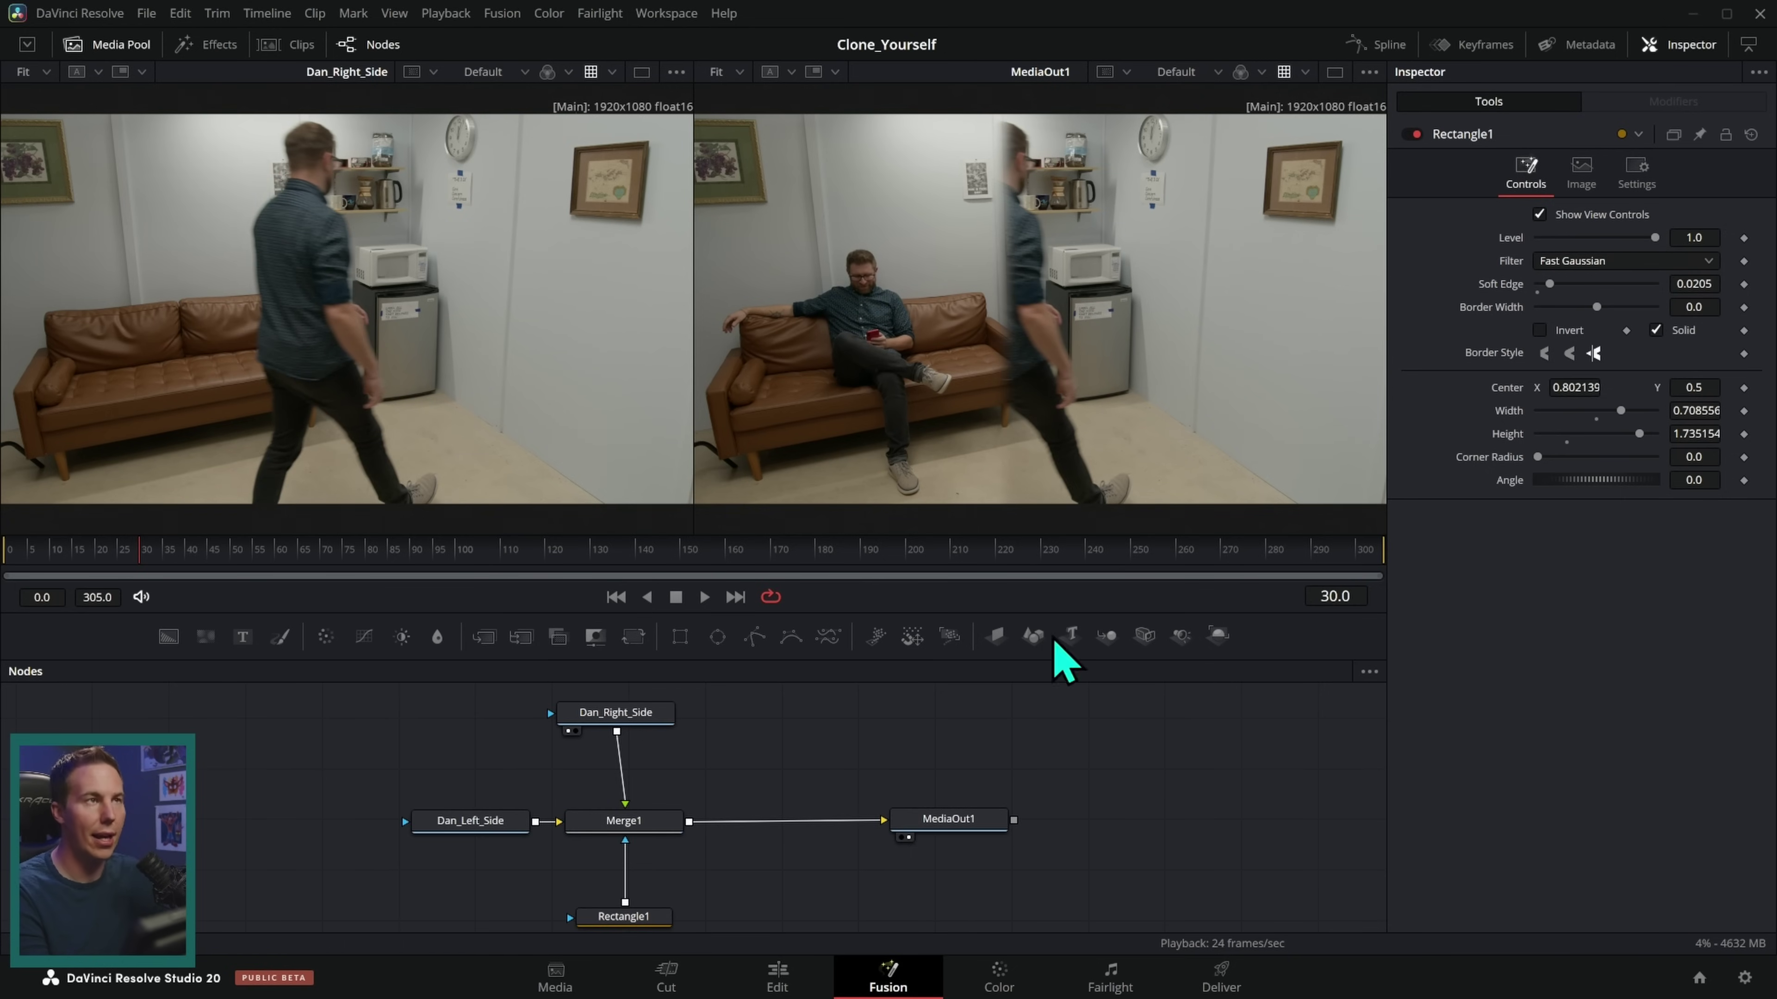
pyautogui.moveTo(1056, 729); pyautogui.dragTo(1040, 756)
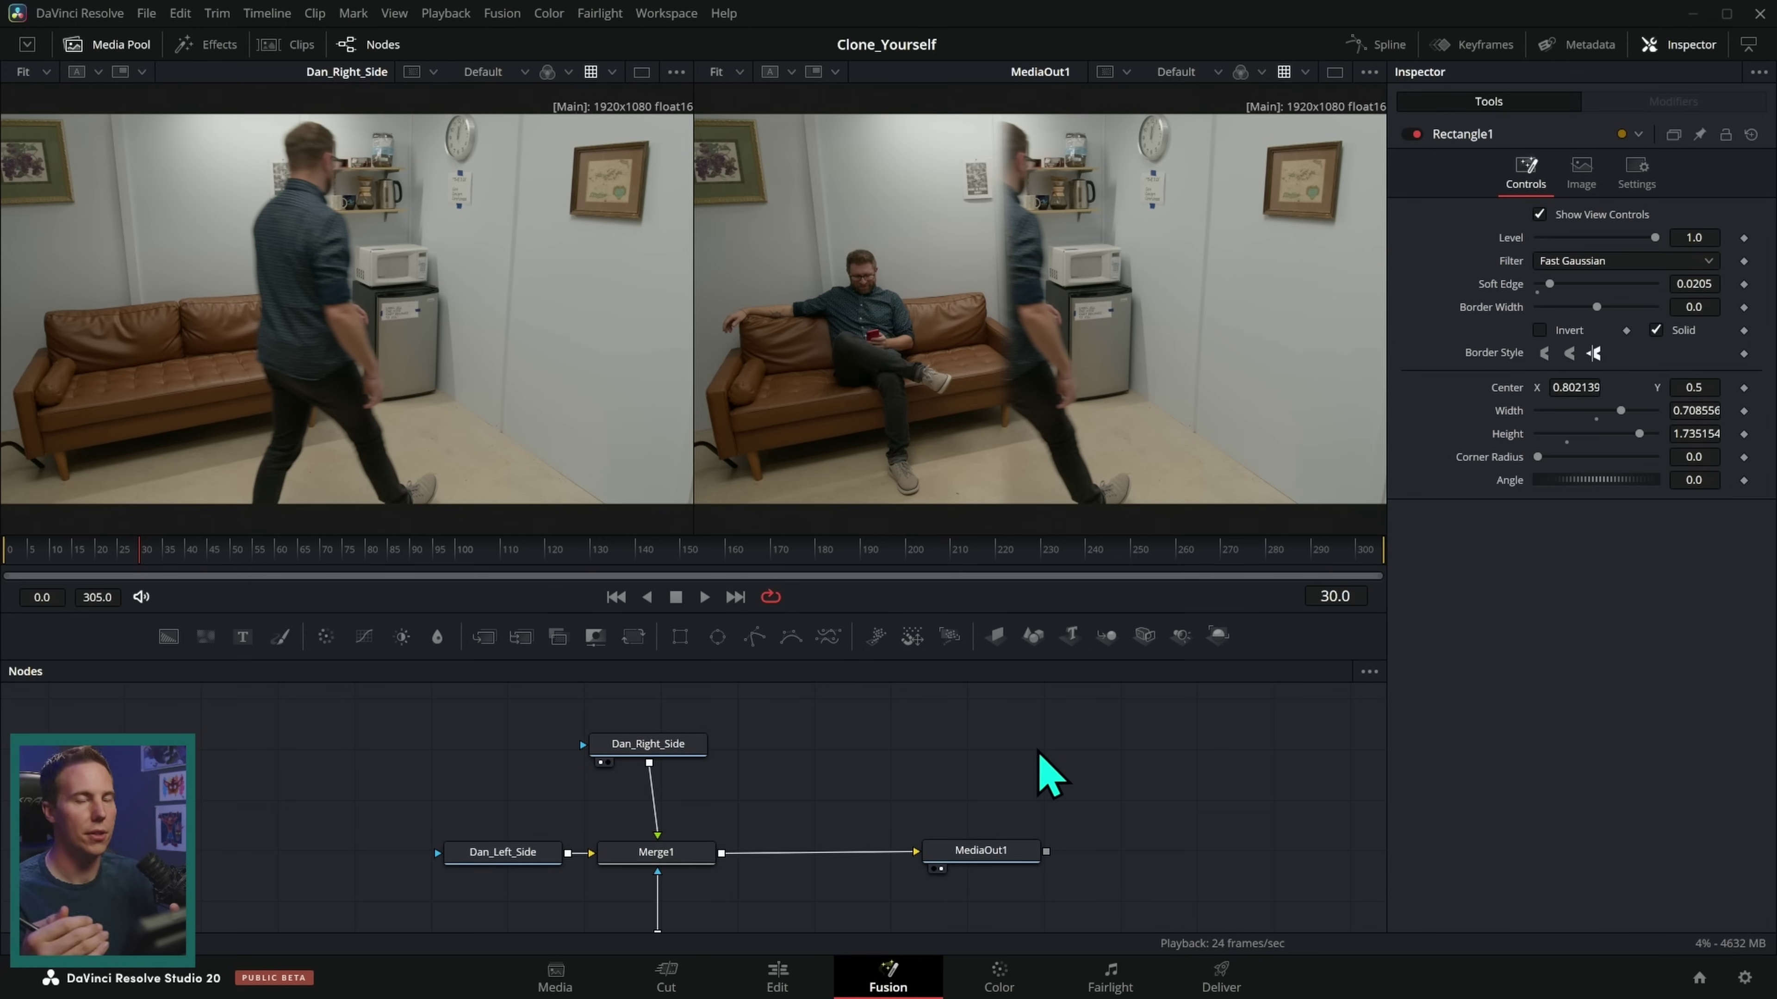
pyautogui.hotkey('ctrl', 'z')
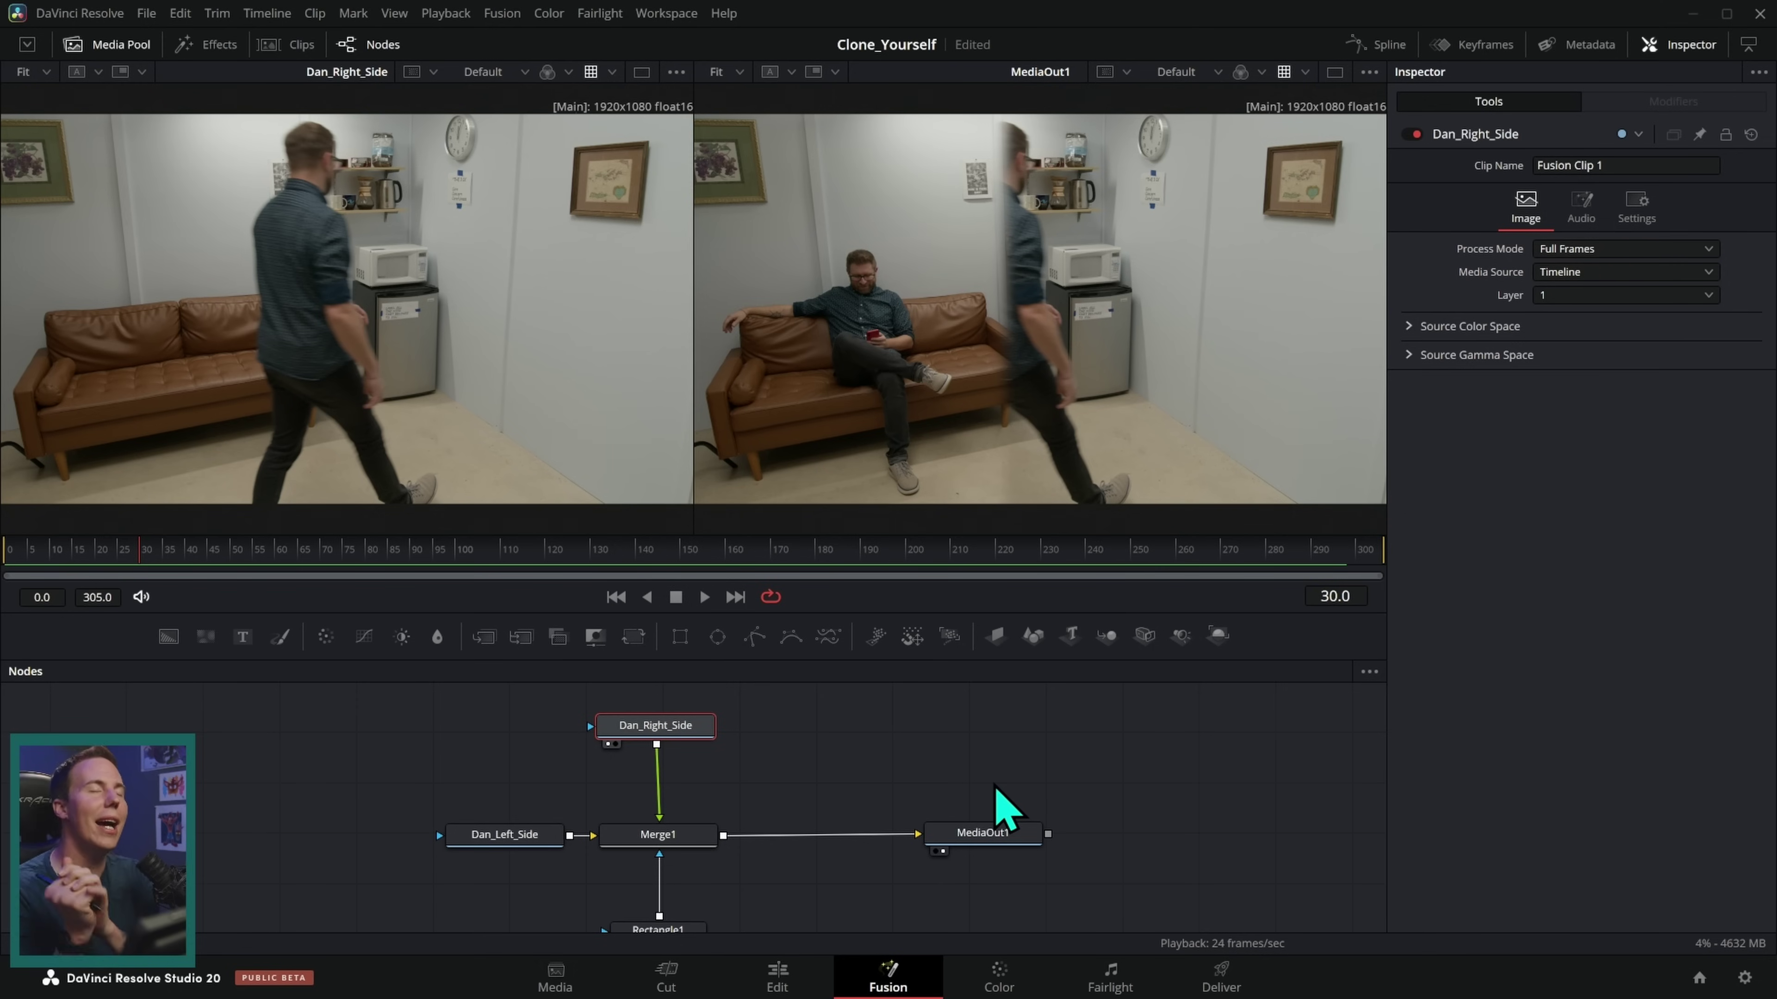
pyautogui.moveTo(986, 829); pyautogui.dragTo(1128, 812)
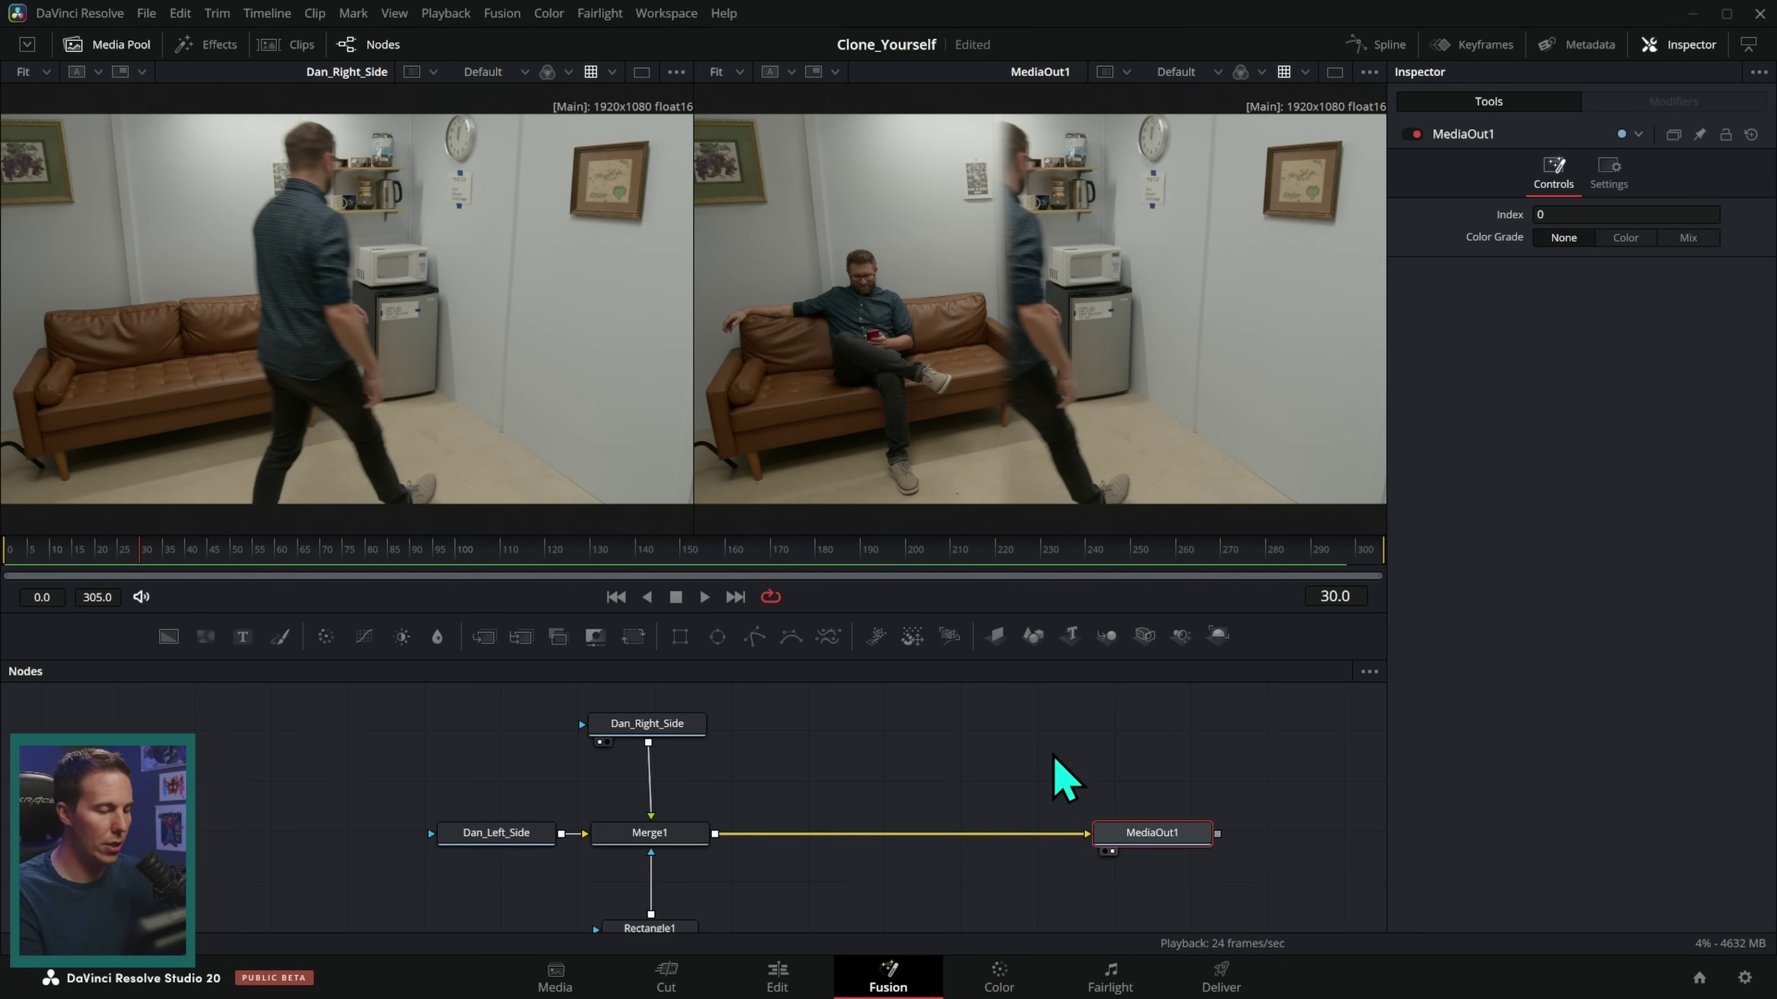
pyautogui.click(980, 738)
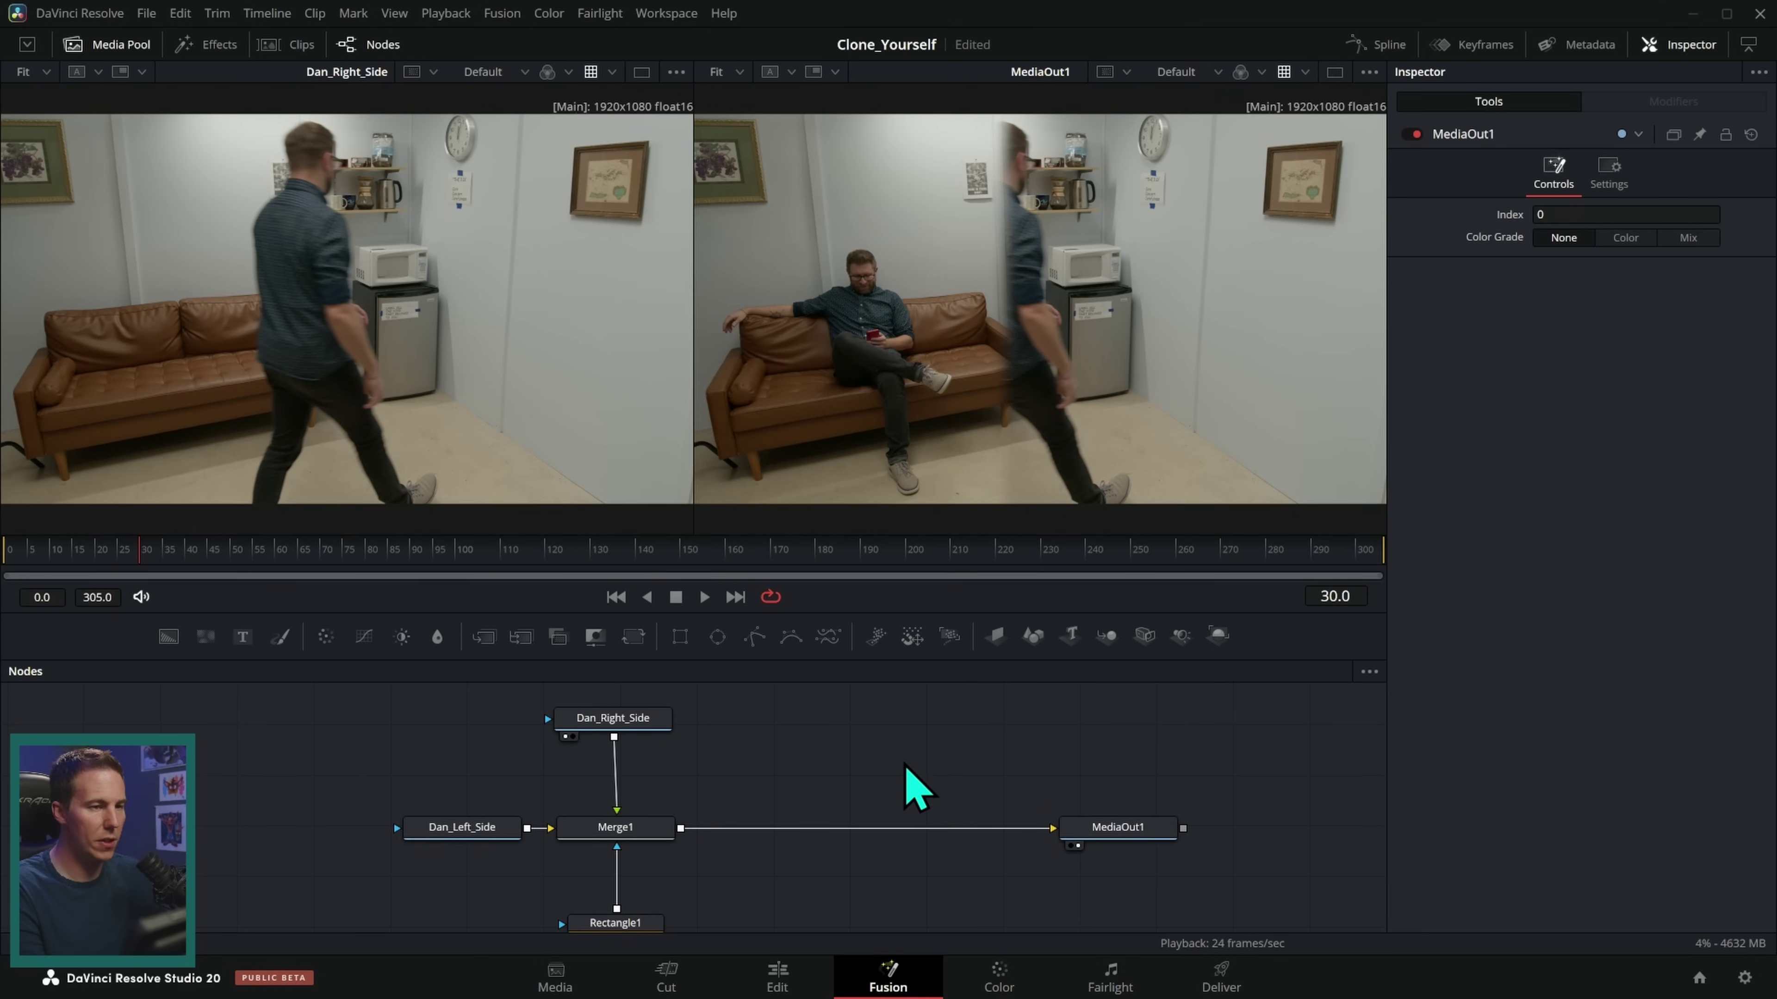
# - Add a Magic Mask node via tool search and place MagicMask1 above the main chain
pyautogui.hotkey('shift', 'space')
pyautogui.write('paint')
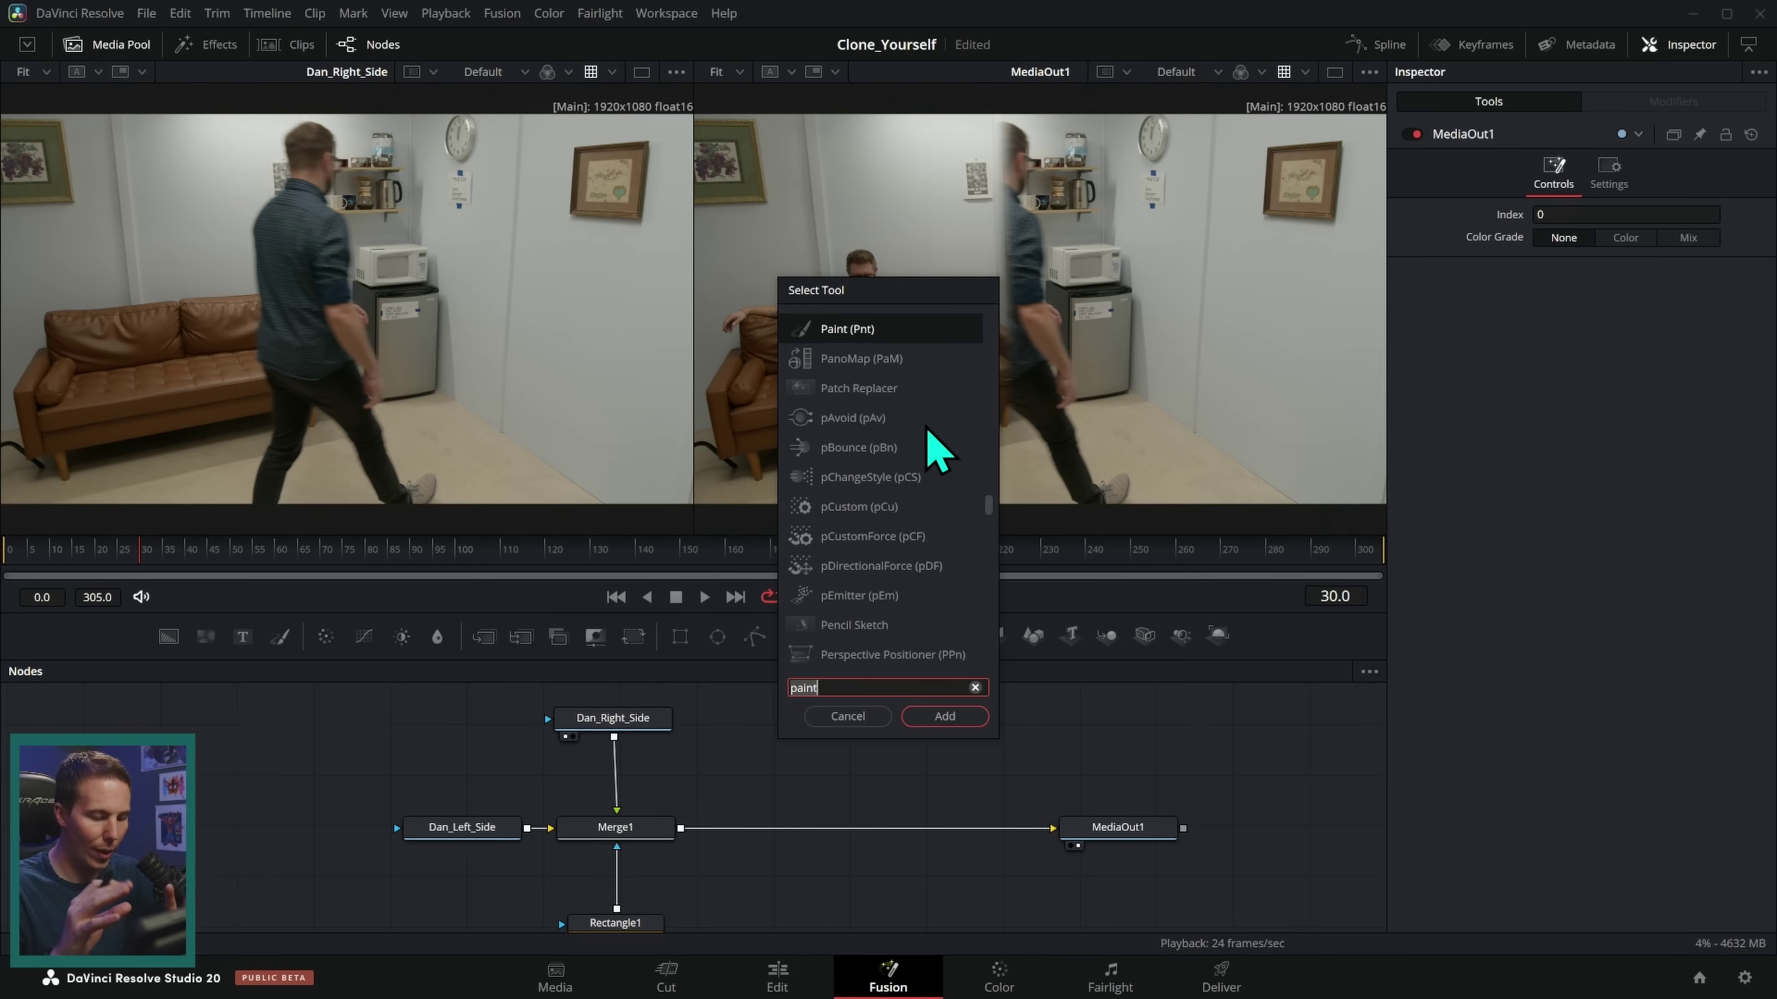
pyautogui.press('BackSpace')
pyautogui.press('BackSpace')
pyautogui.press('BackSpace')
pyautogui.write('magic')
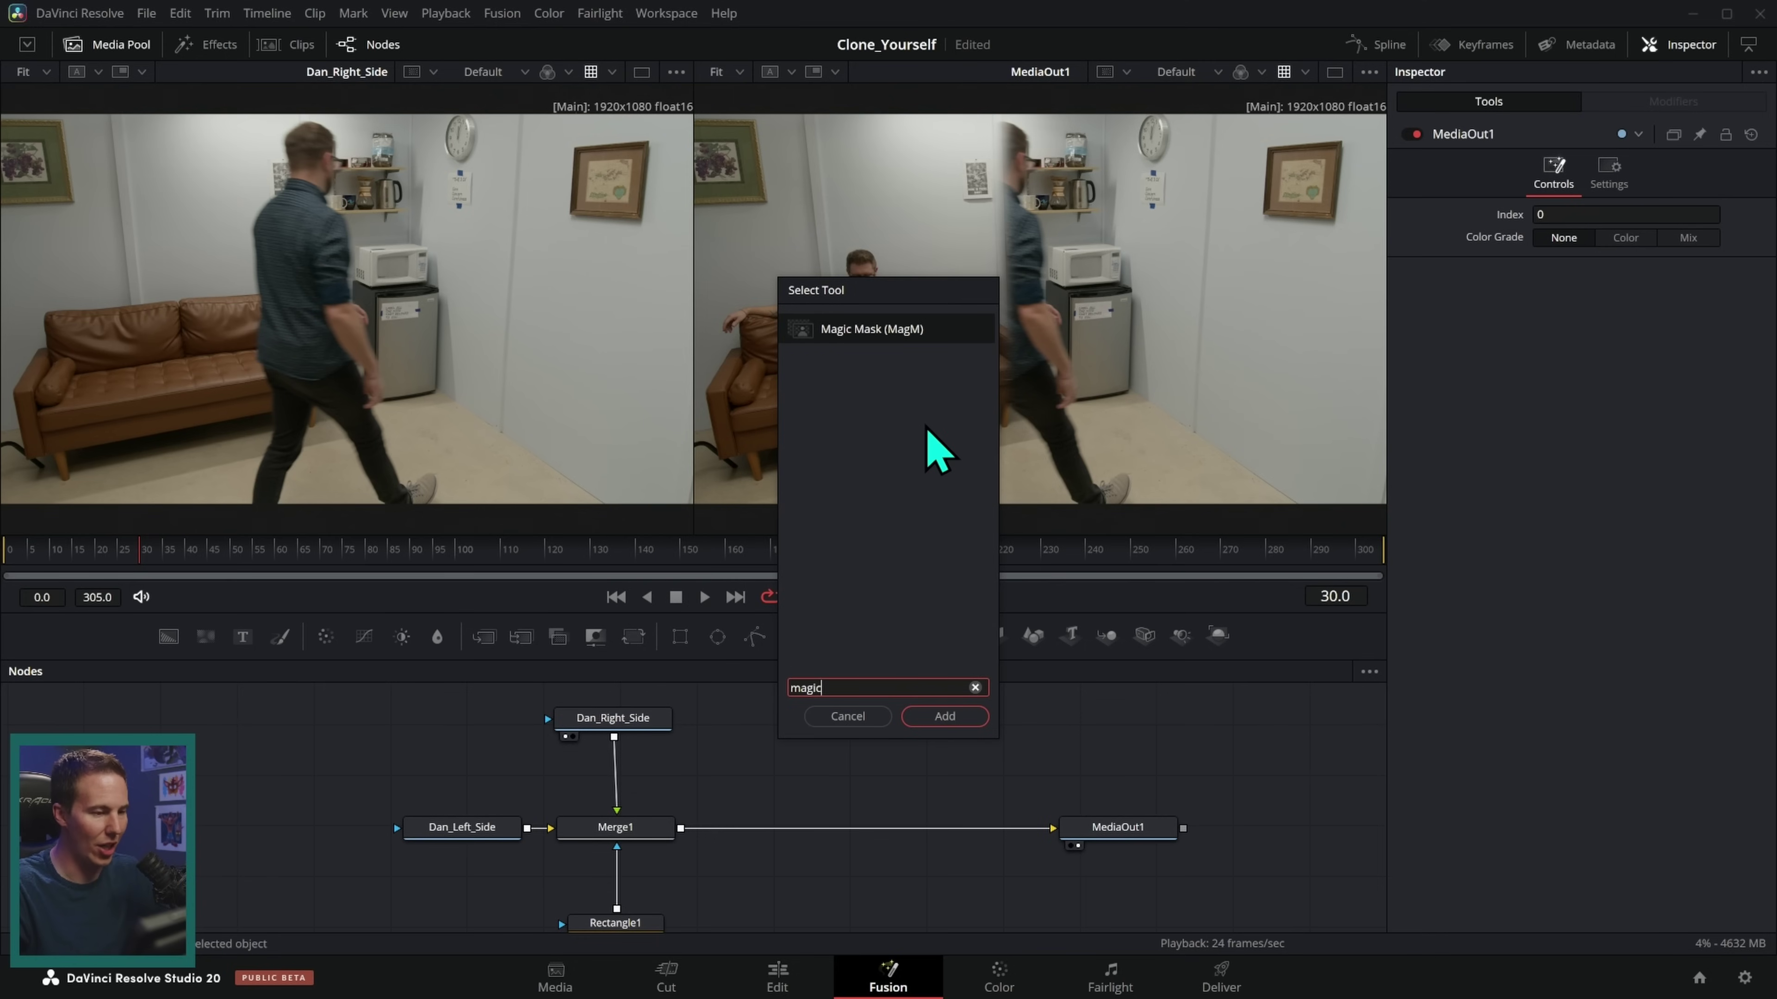
pyautogui.click(944, 716)
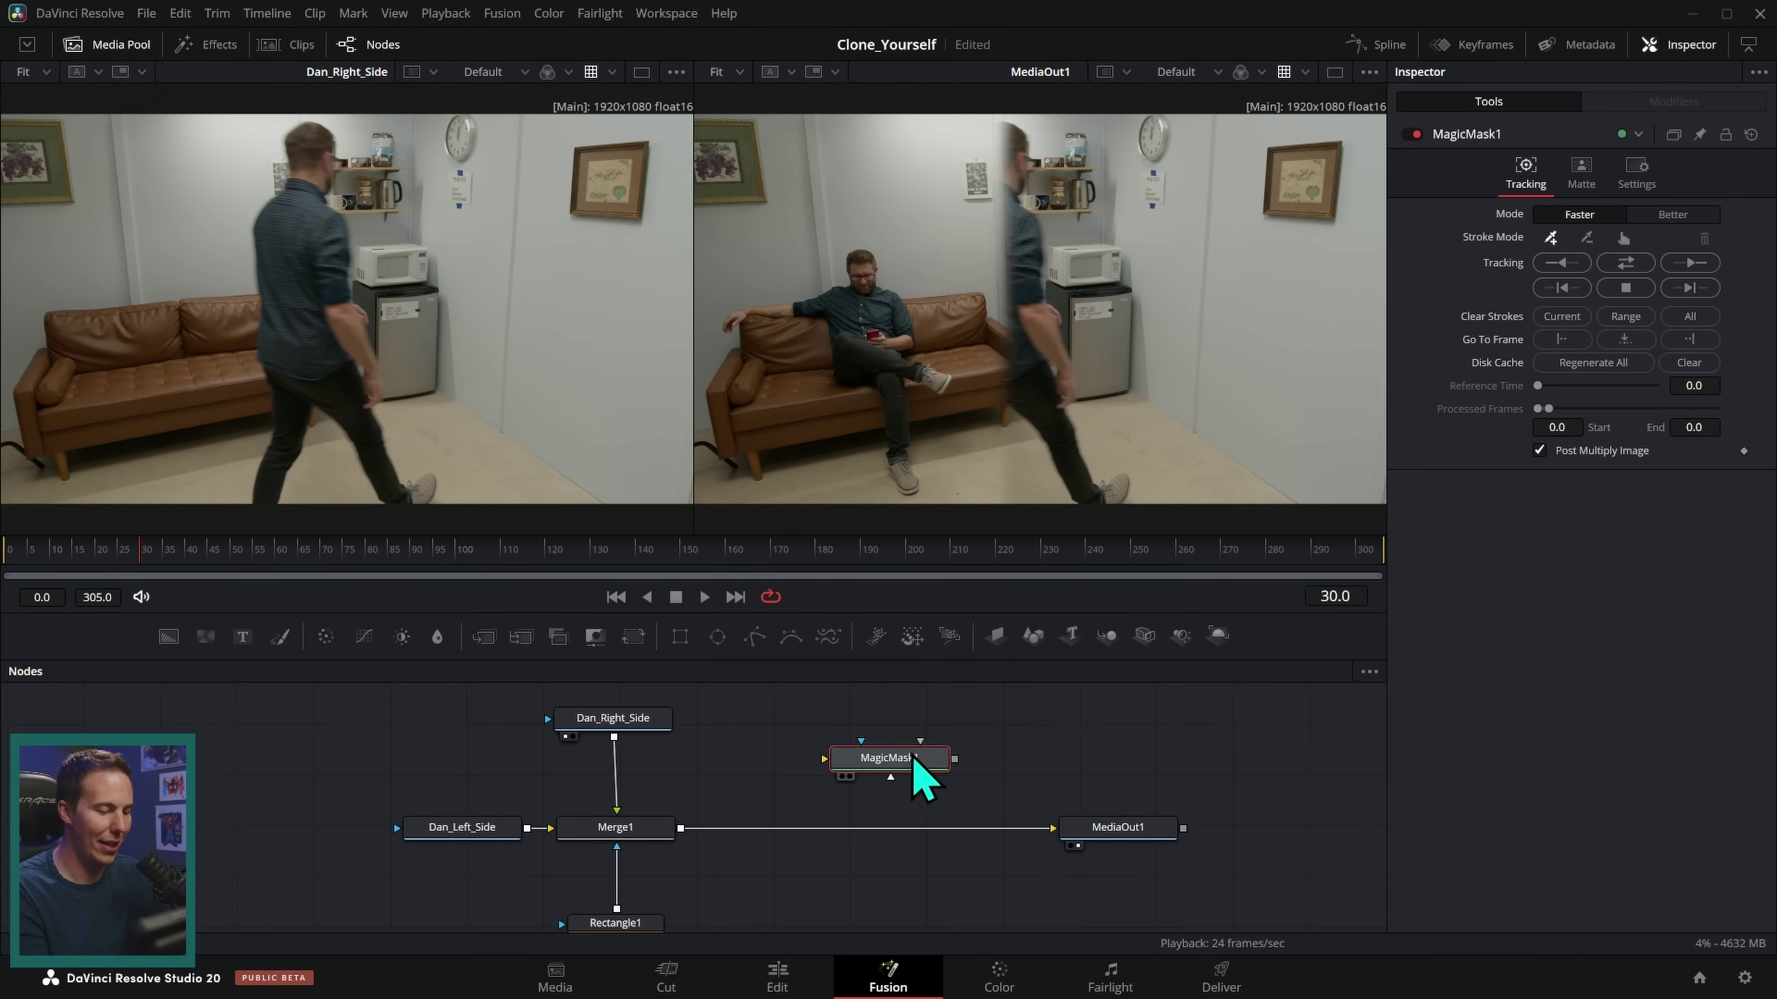
pyautogui.click(930, 741)
pyautogui.moveTo(504, 840); pyautogui.dragTo(453, 839)
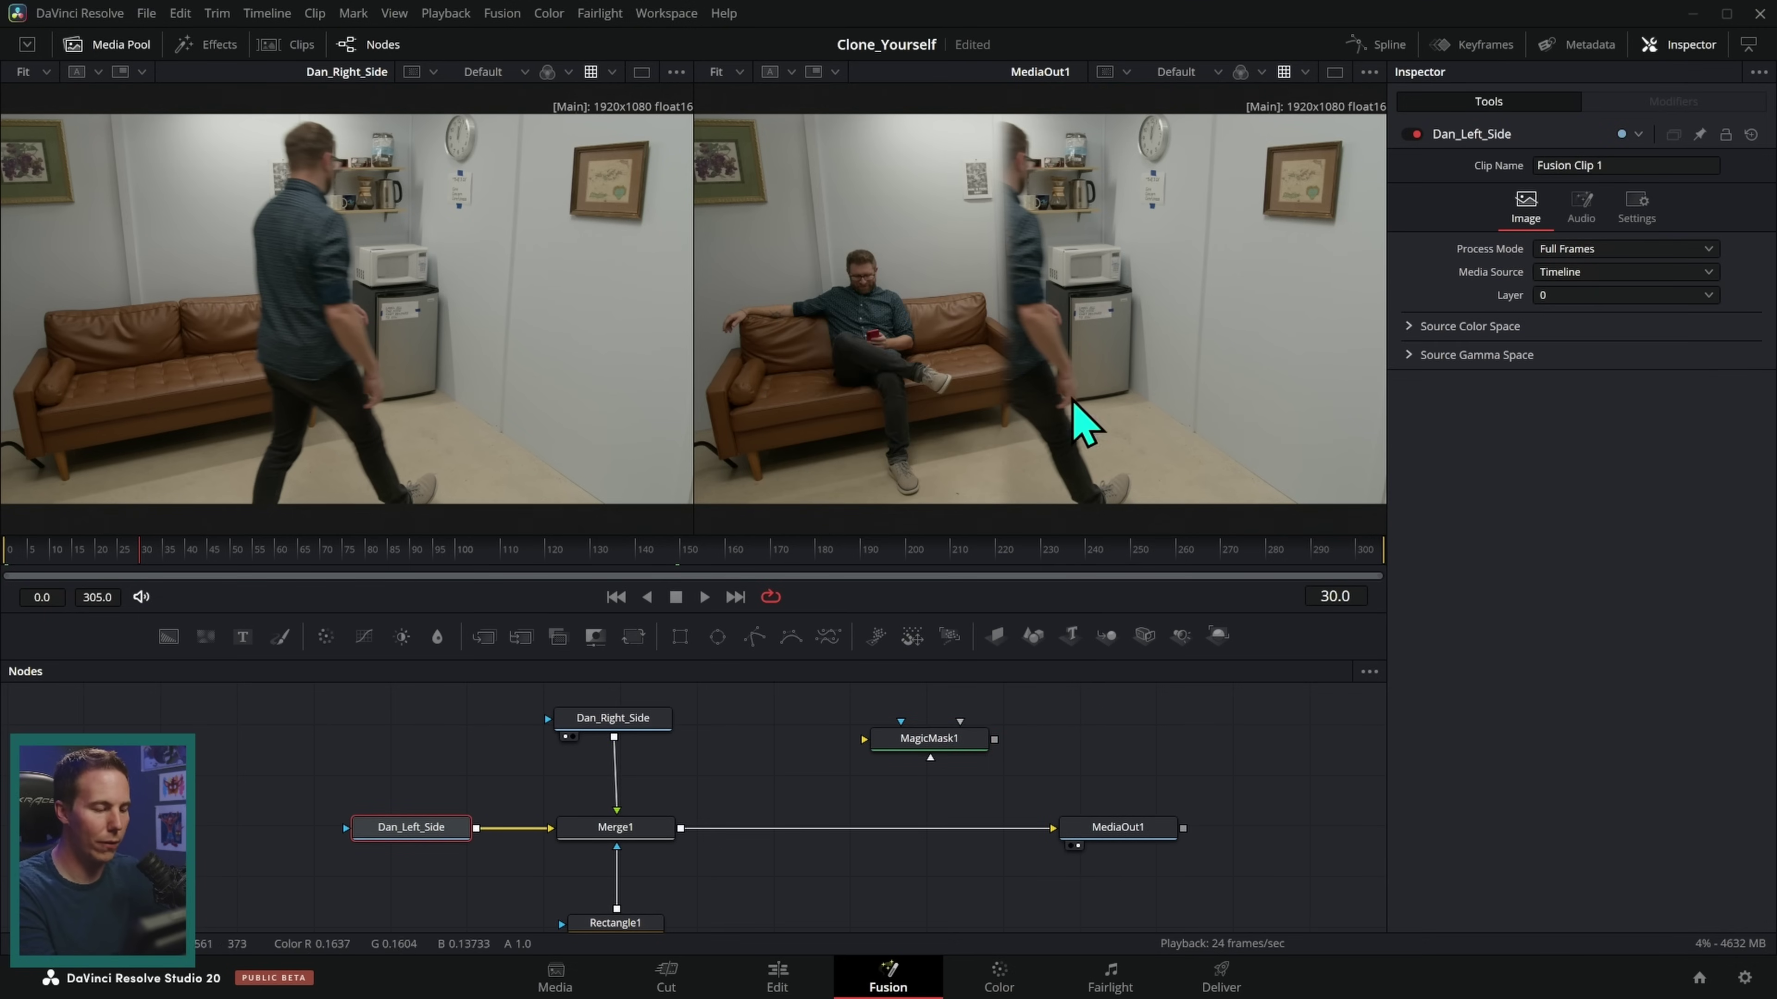
# - Feed Dan_Right_Side into MagicMask1 and show it in the right viewer
pyautogui.moveTo(613, 739); pyautogui.dragTo(902, 745)
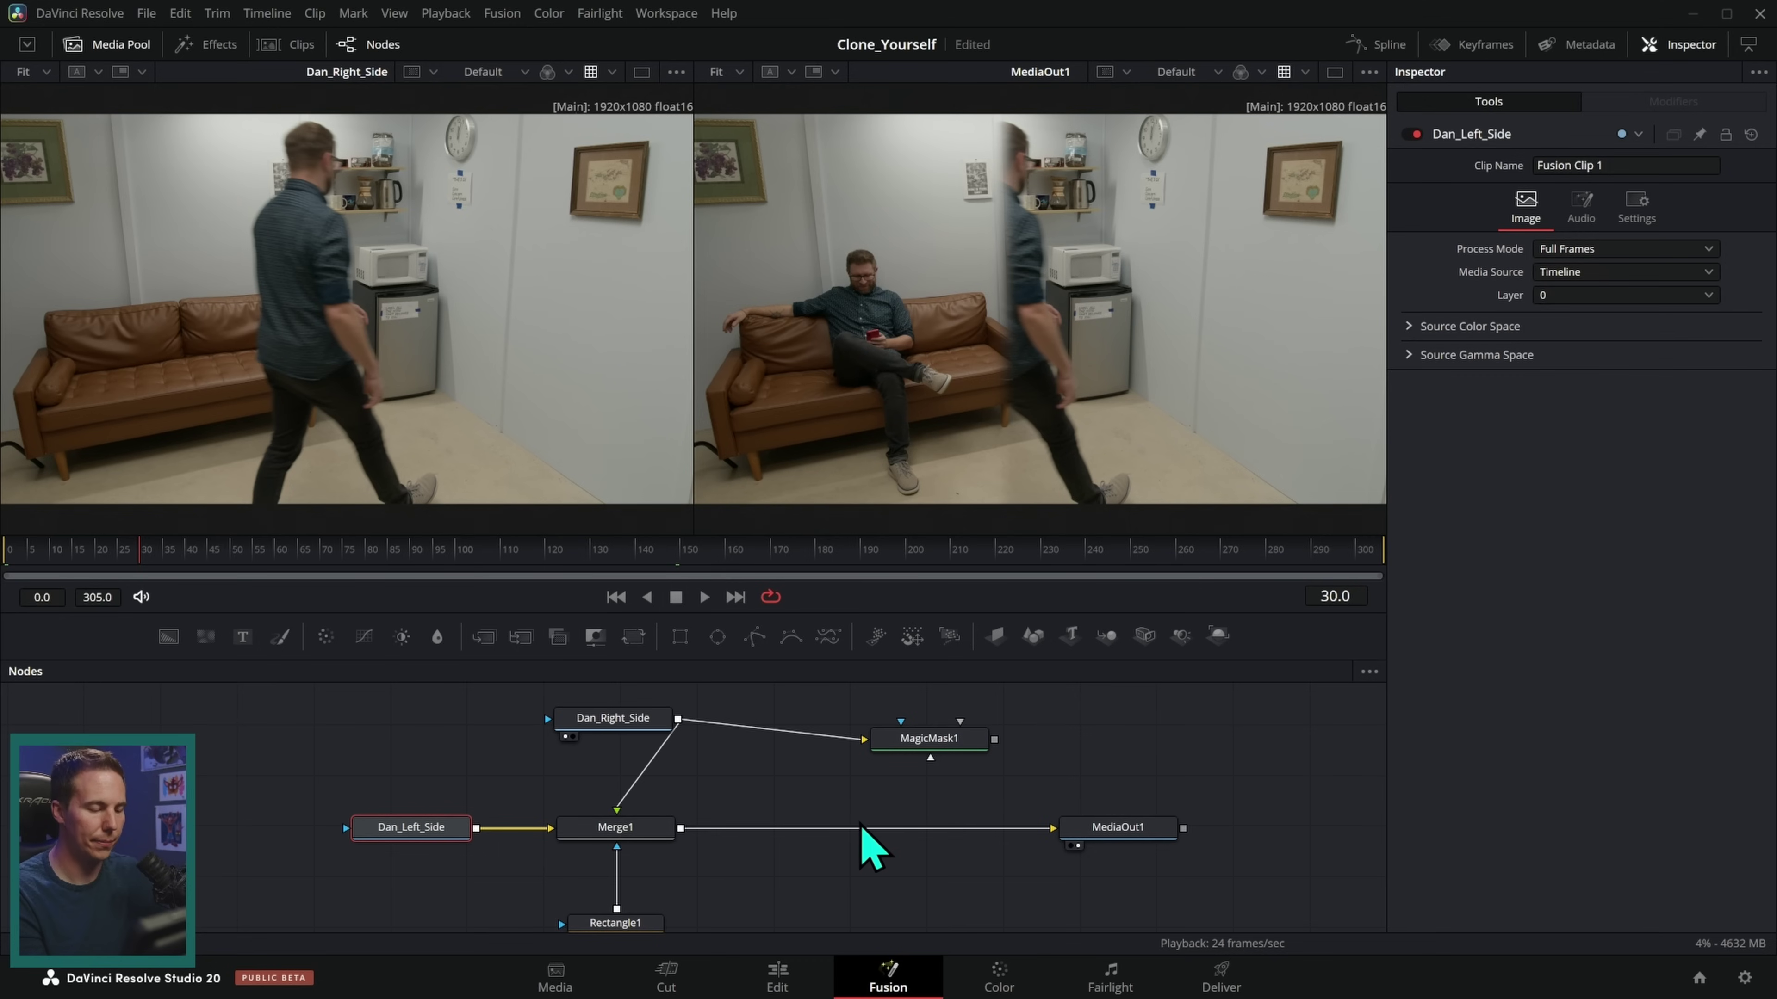
pyautogui.moveTo(929, 738); pyautogui.dragTo(1190, 325)
pyautogui.moveTo(884, 615); pyautogui.dragTo(883, 701)
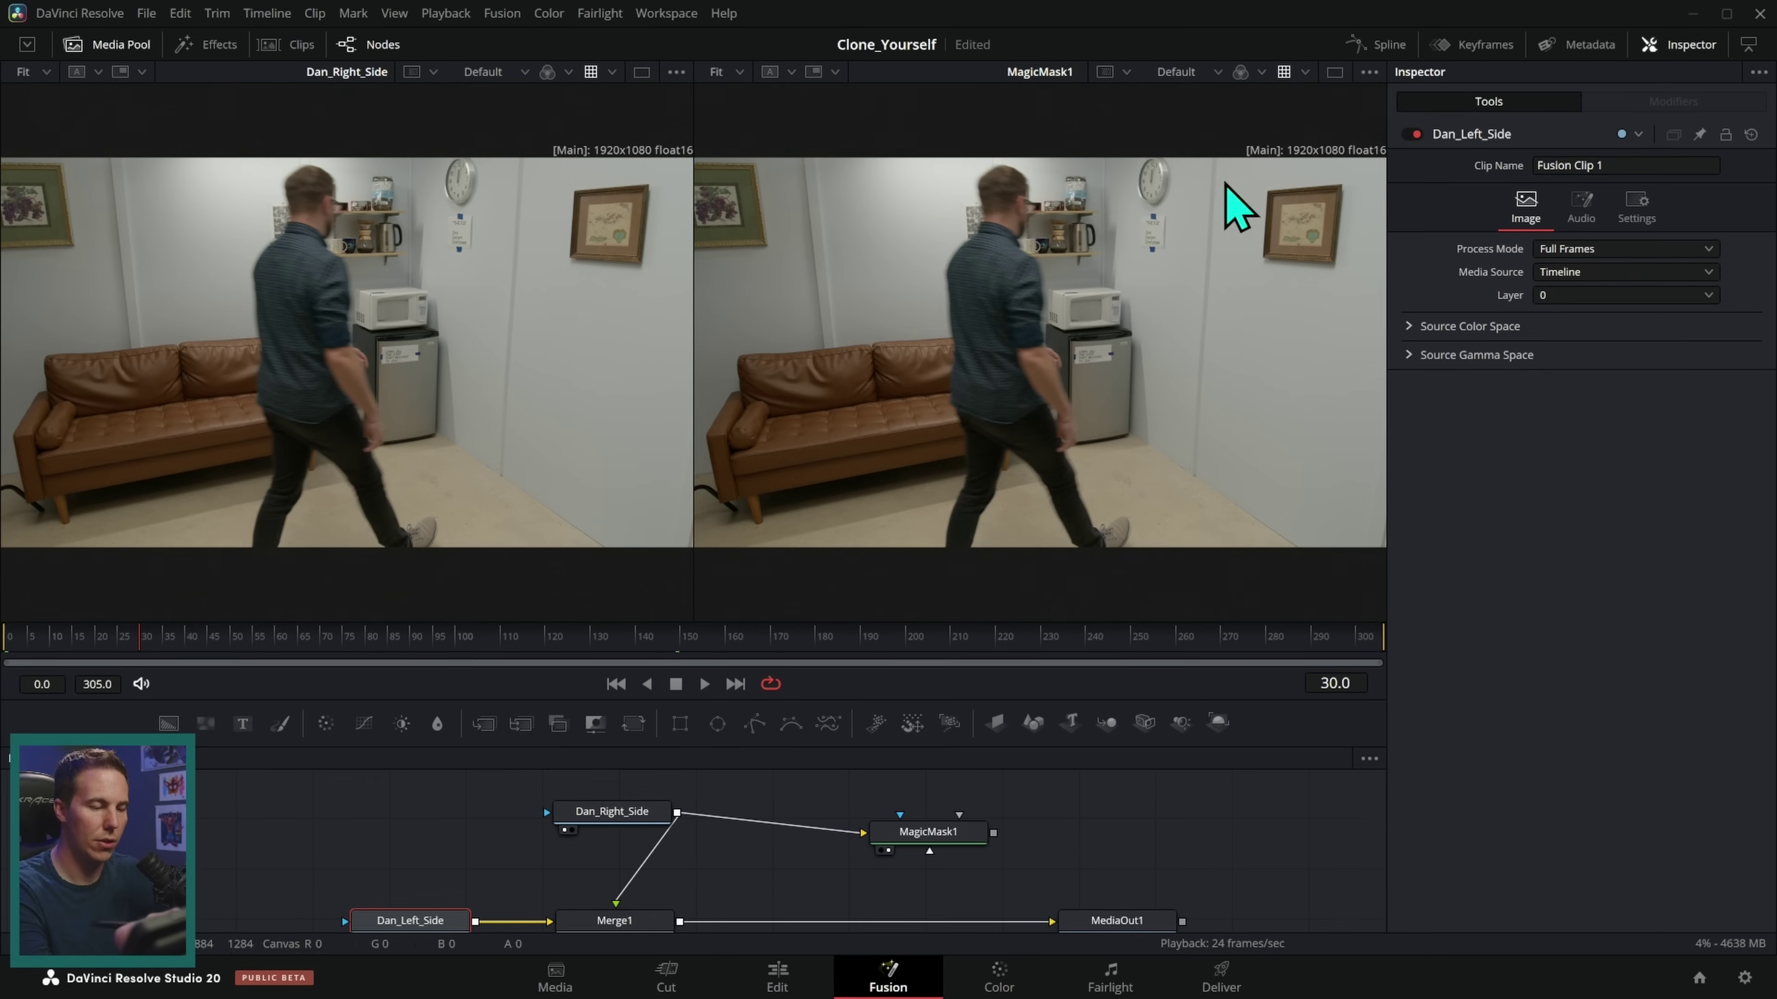
pyautogui.click(1335, 71)
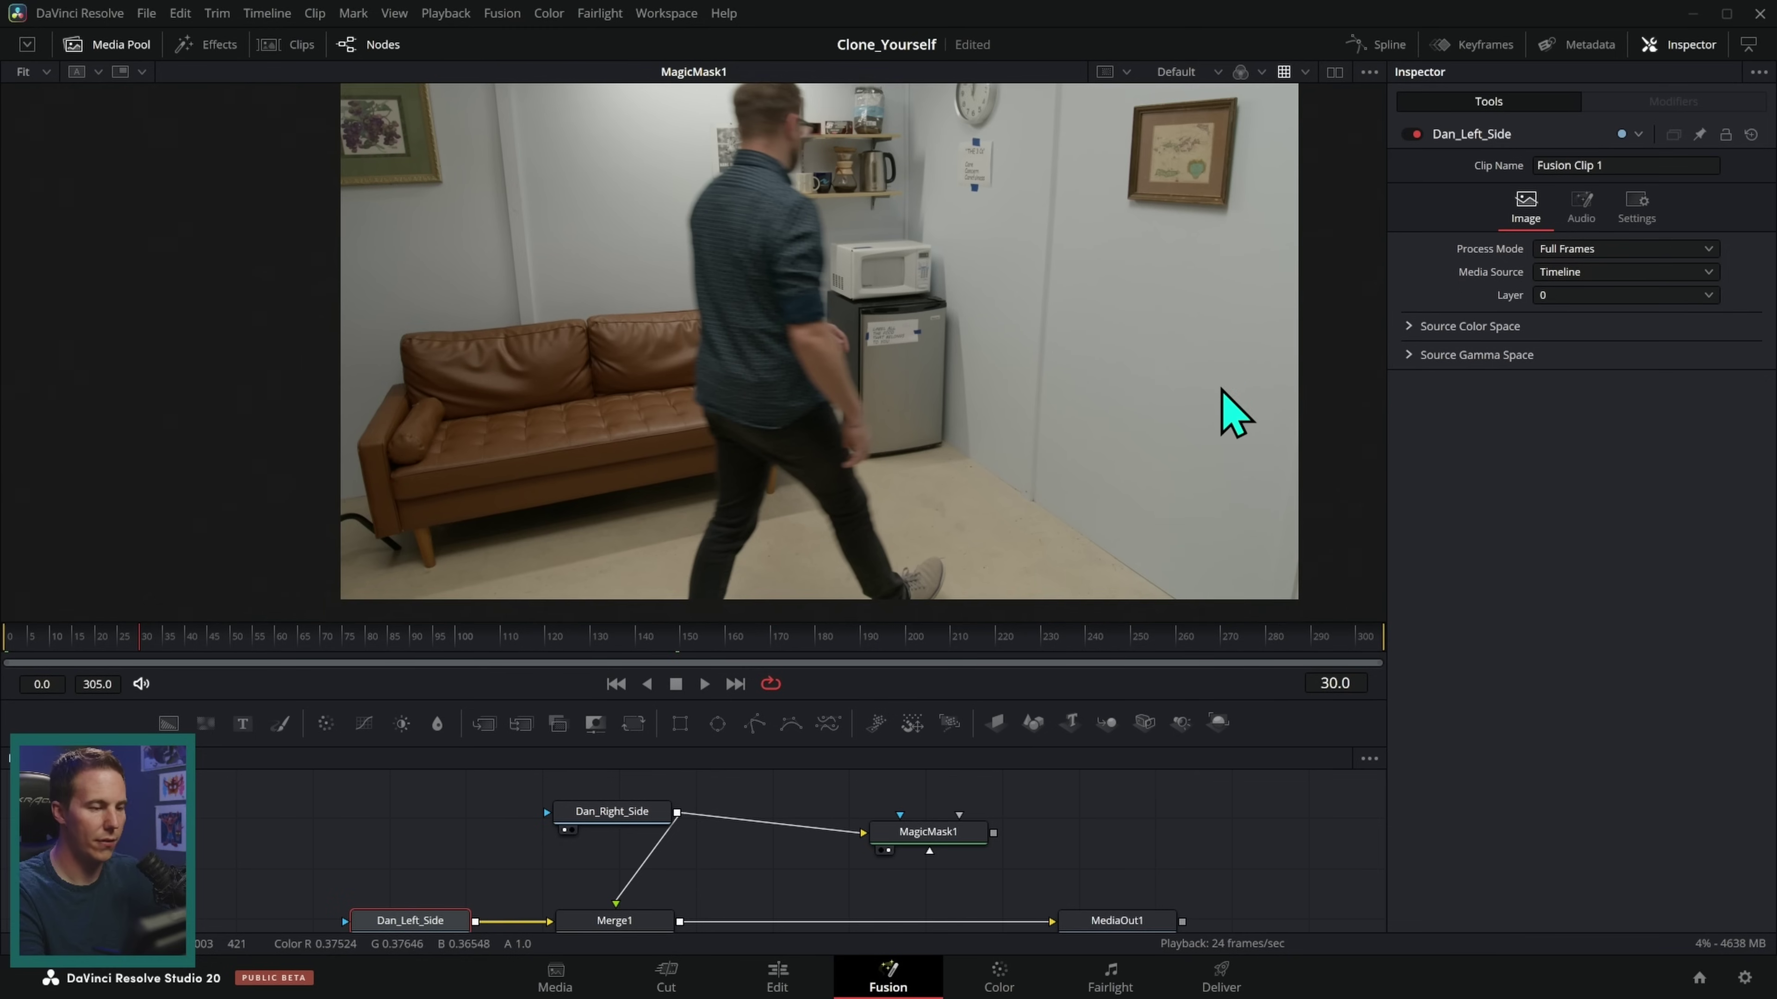
# - With MagicMask1 selected at frame 17, subtract the couch remnant from the mask
pyautogui.click(938, 827)
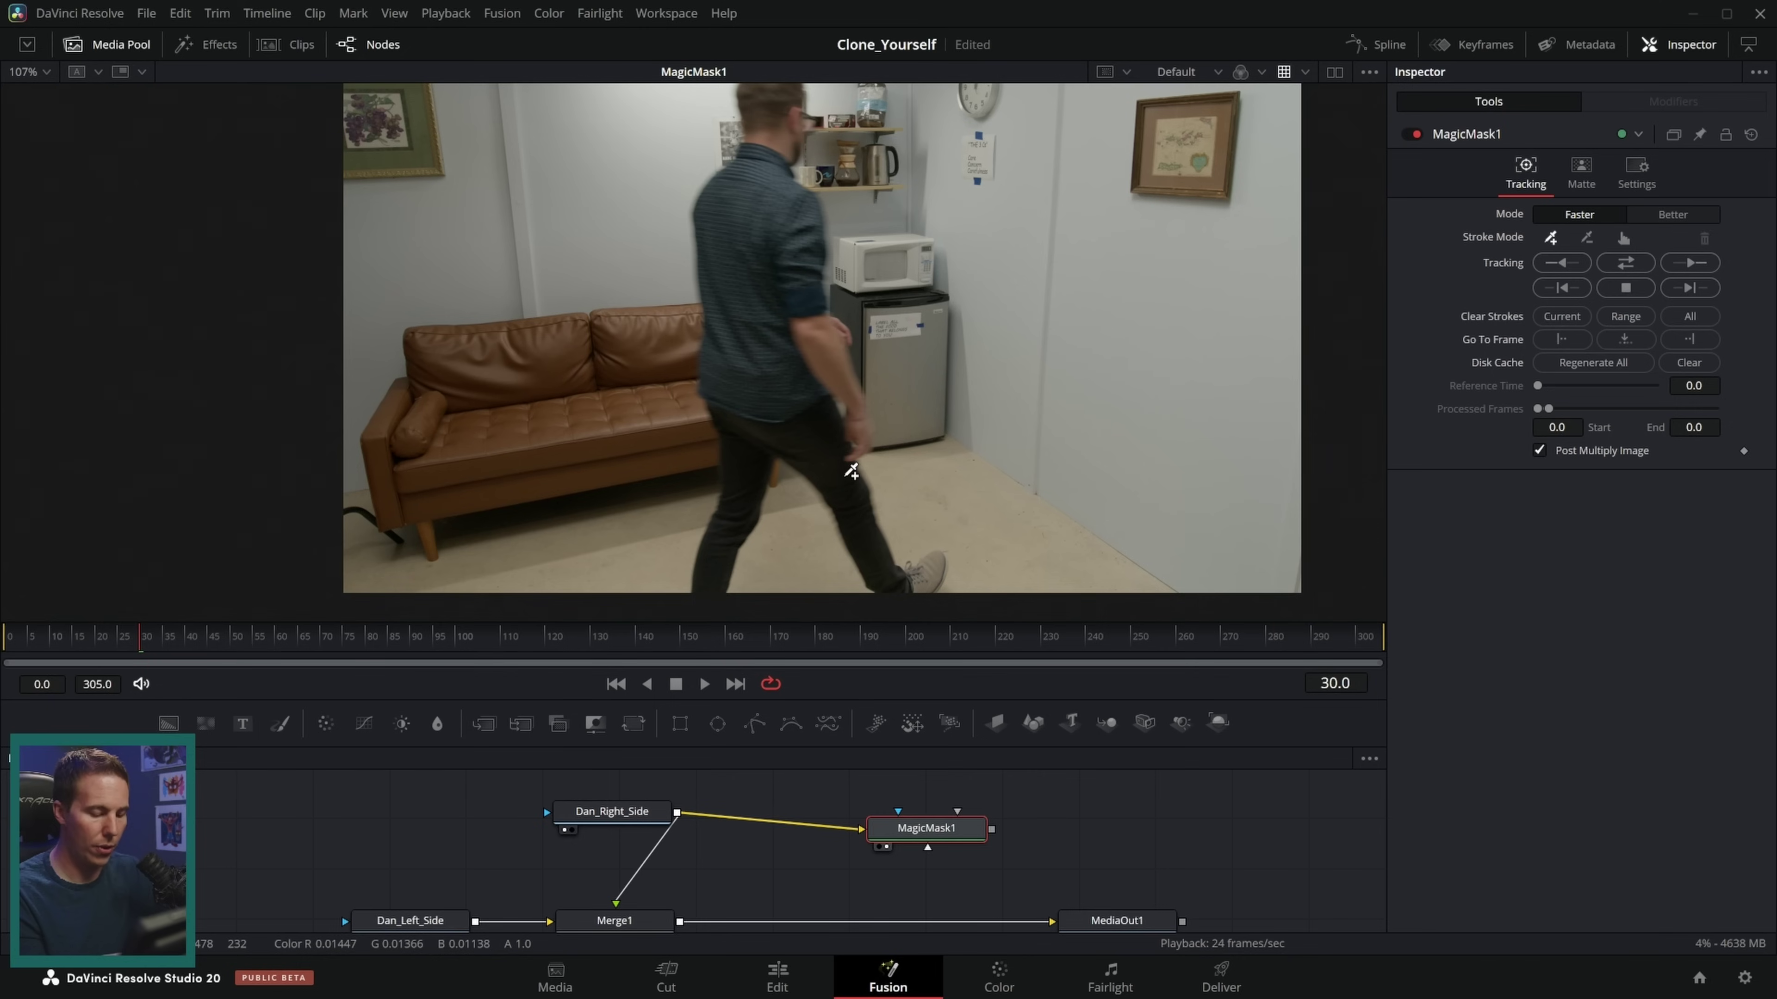
pyautogui.press('Left')
pyautogui.press('Left')
pyautogui.press('Left')
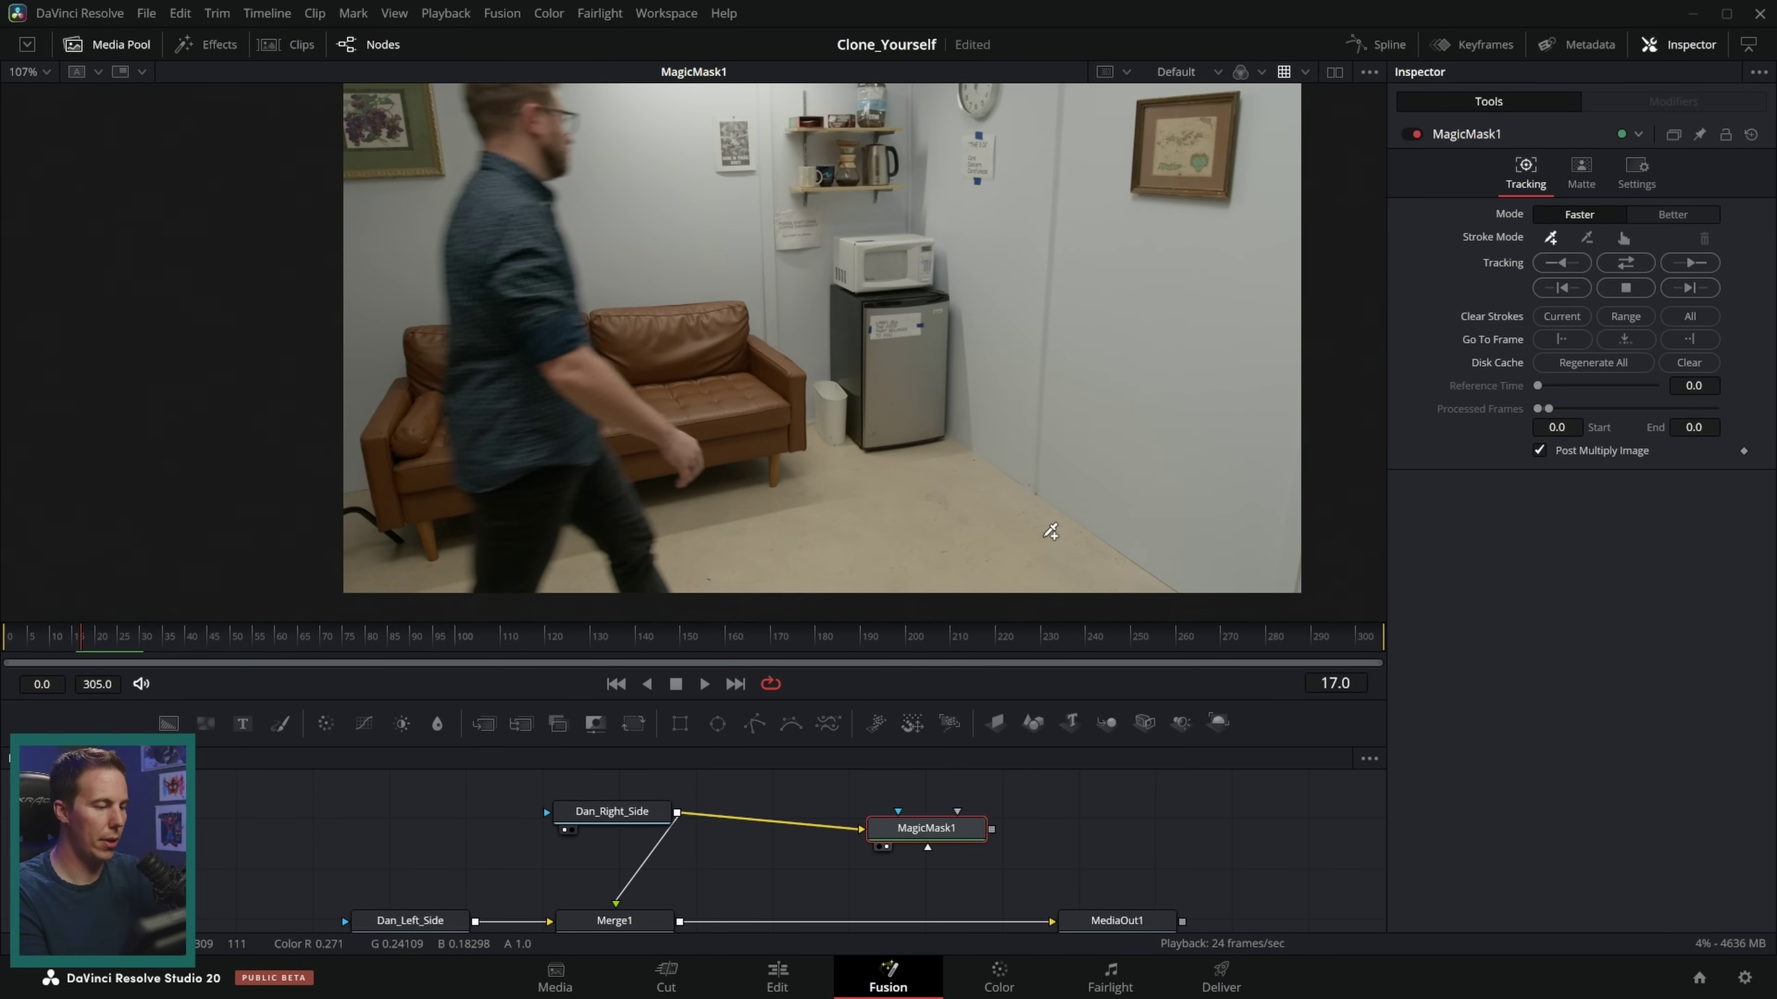
pyautogui.press('Left')
pyautogui.press('Left')
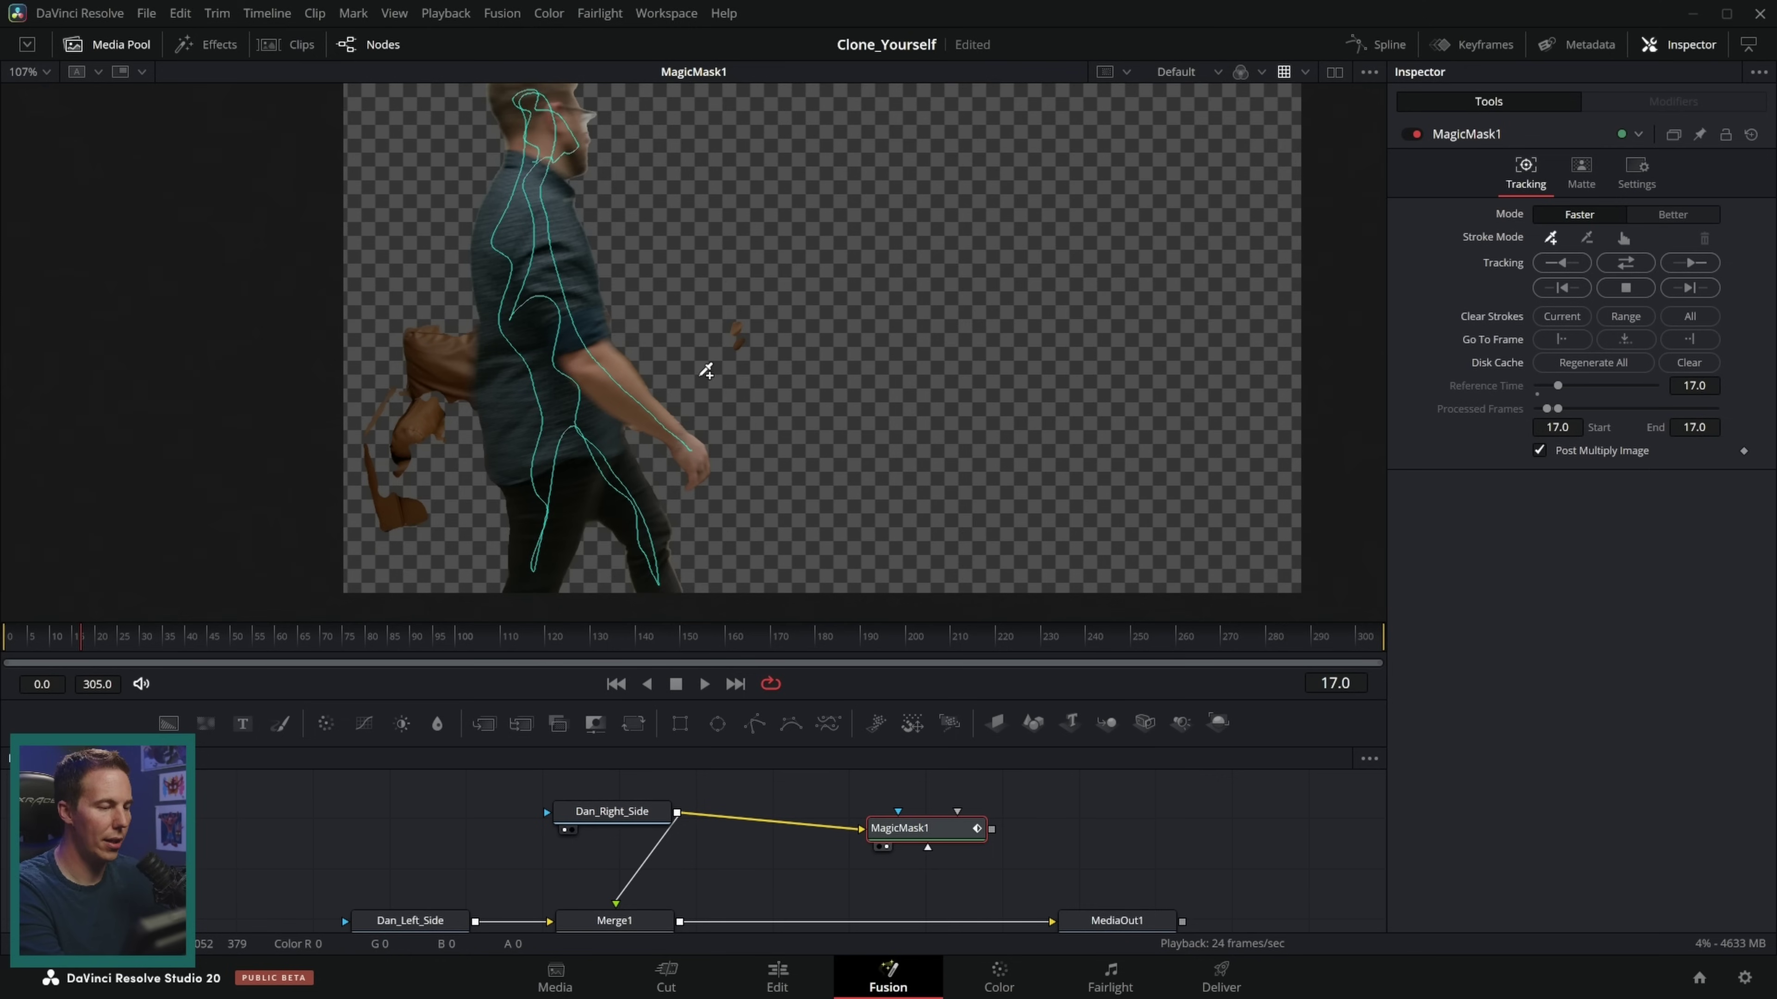
pyautogui.moveTo(451, 321); pyautogui.dragTo(439, 425)
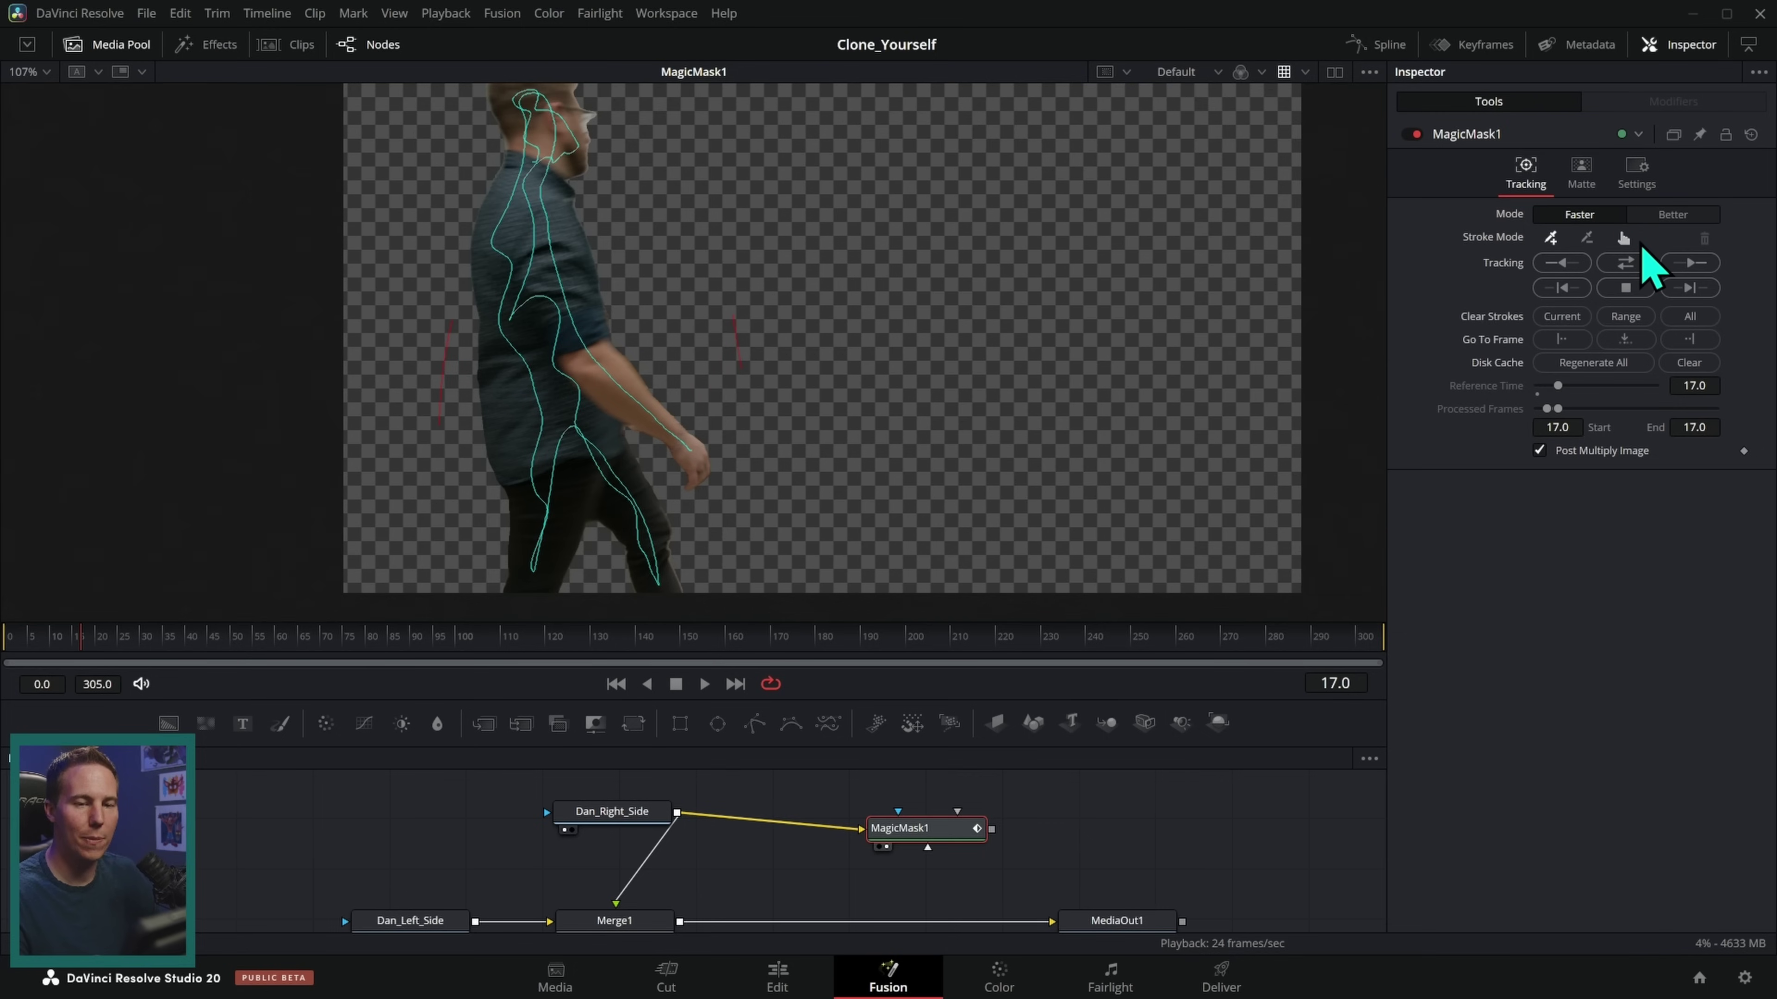
# - Switch MagicMask1 to higher-quality tracking and track it backward and forward from frame 17
pyautogui.click(1673, 215)
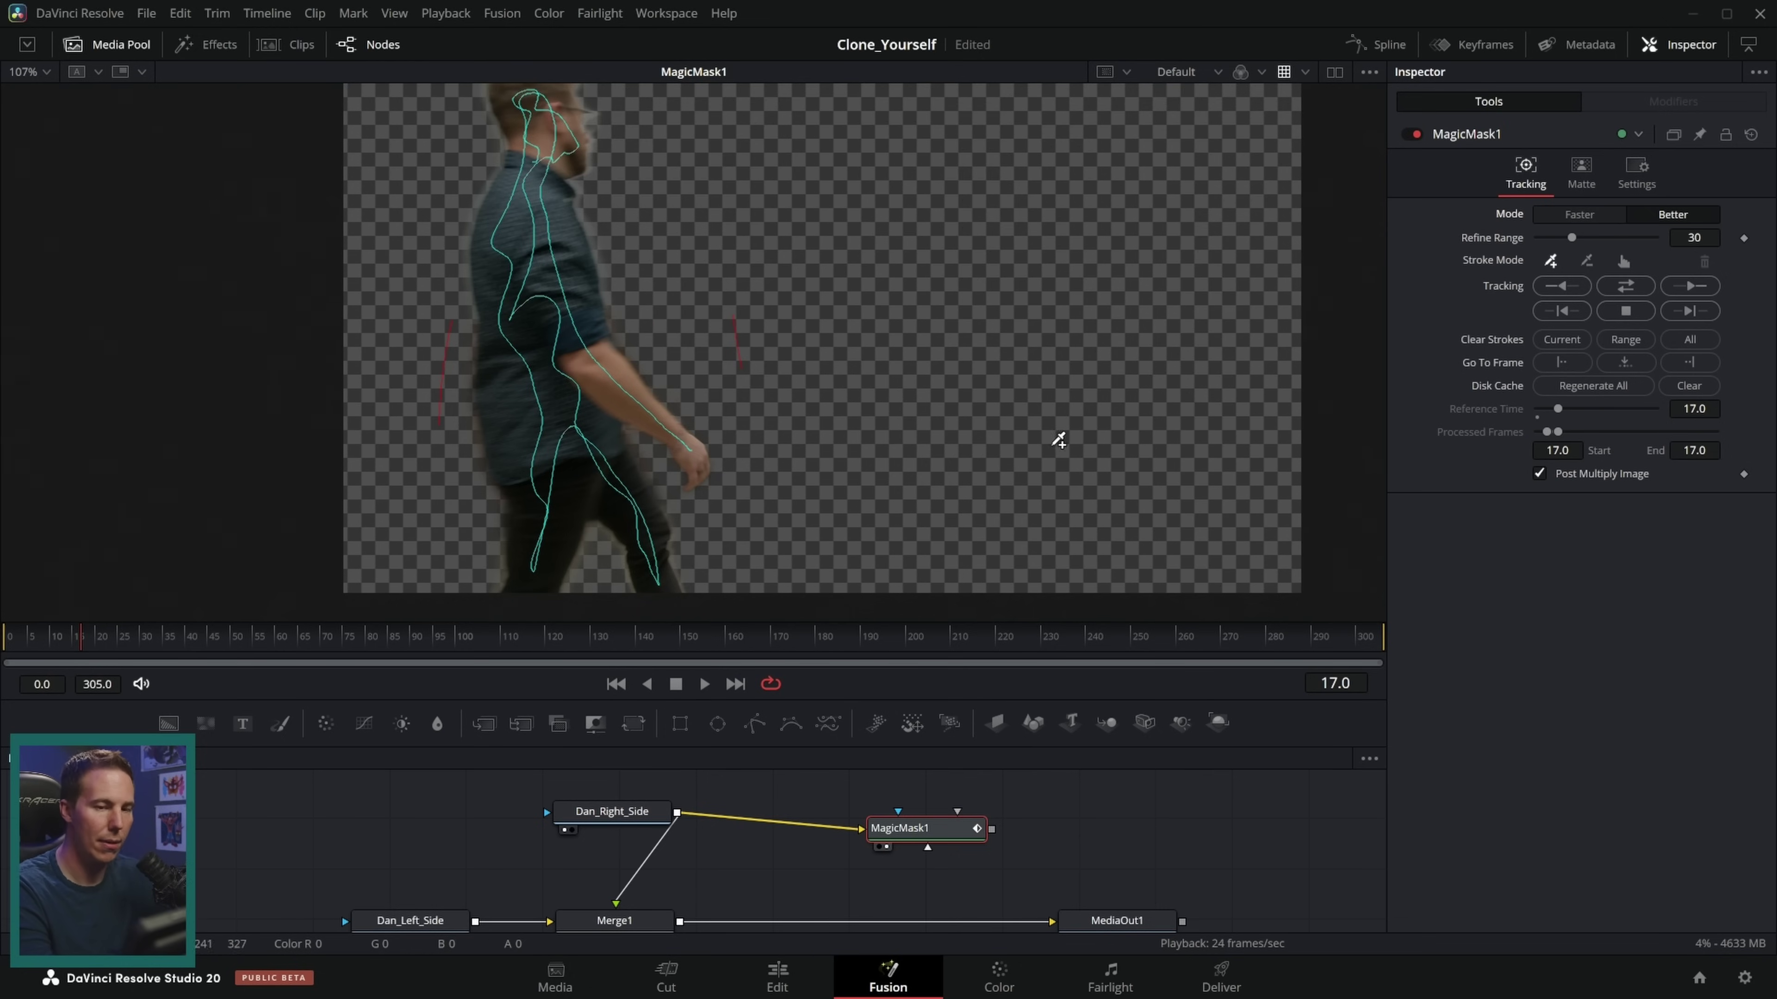
pyautogui.click(1562, 287)
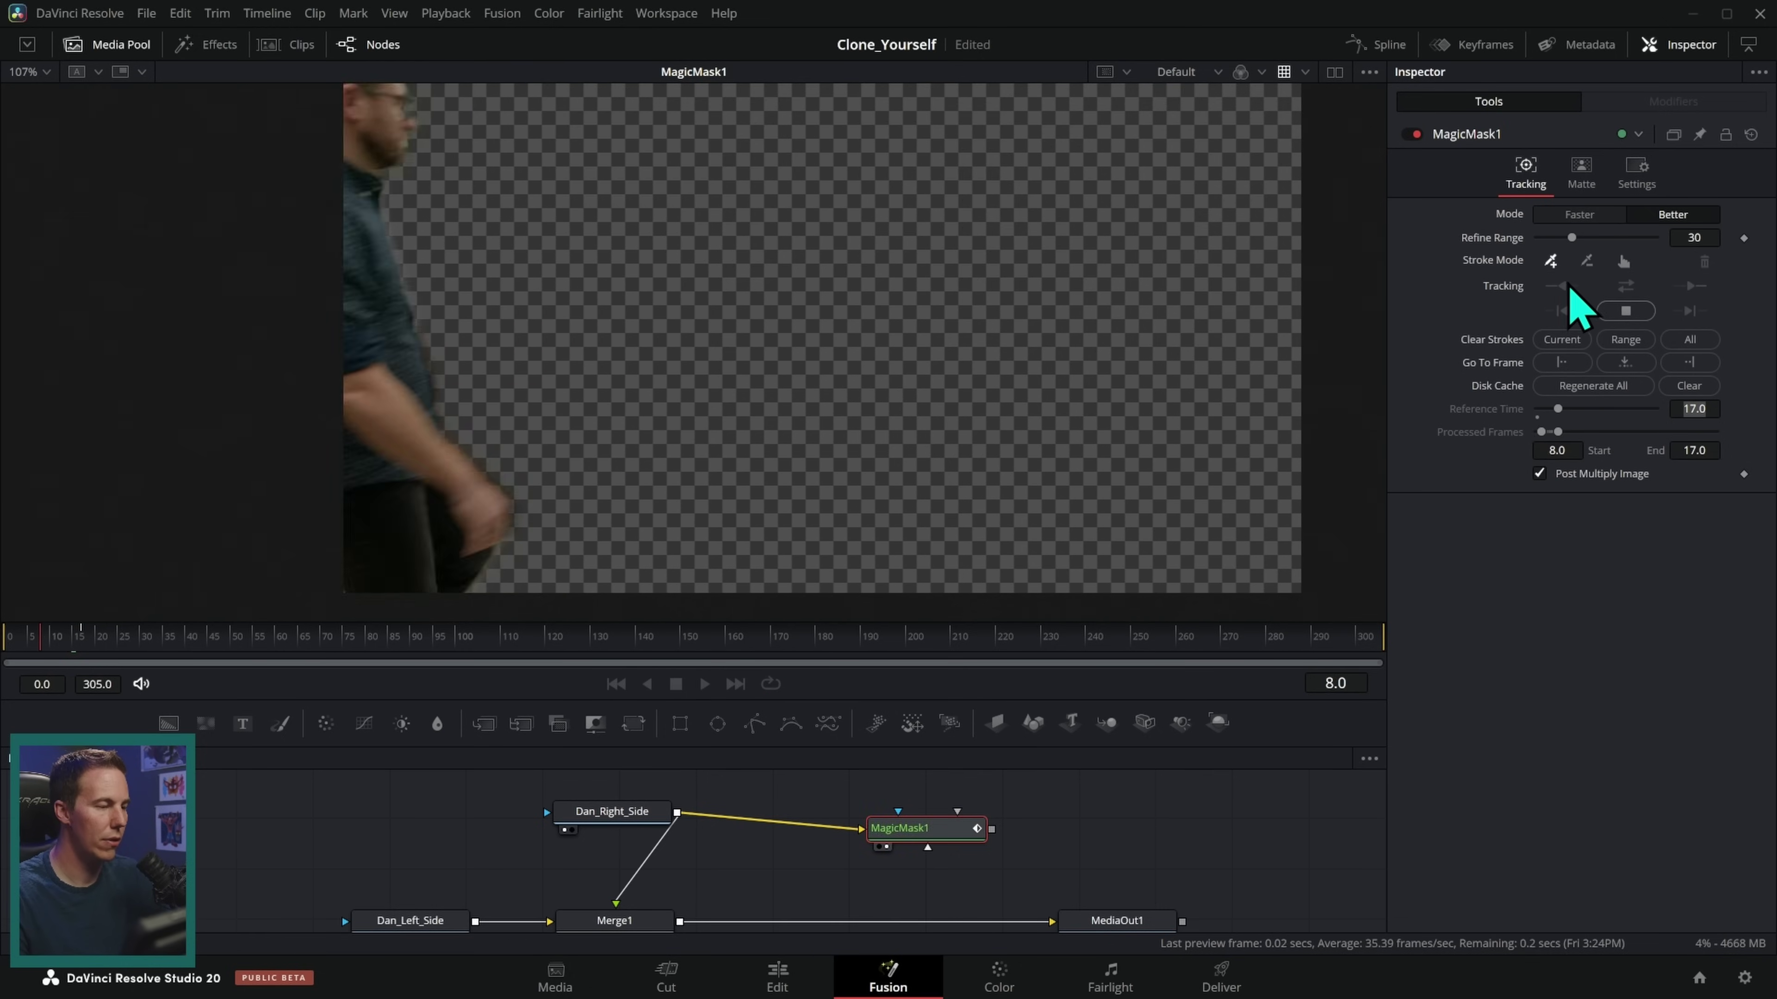
pyautogui.click(86, 645)
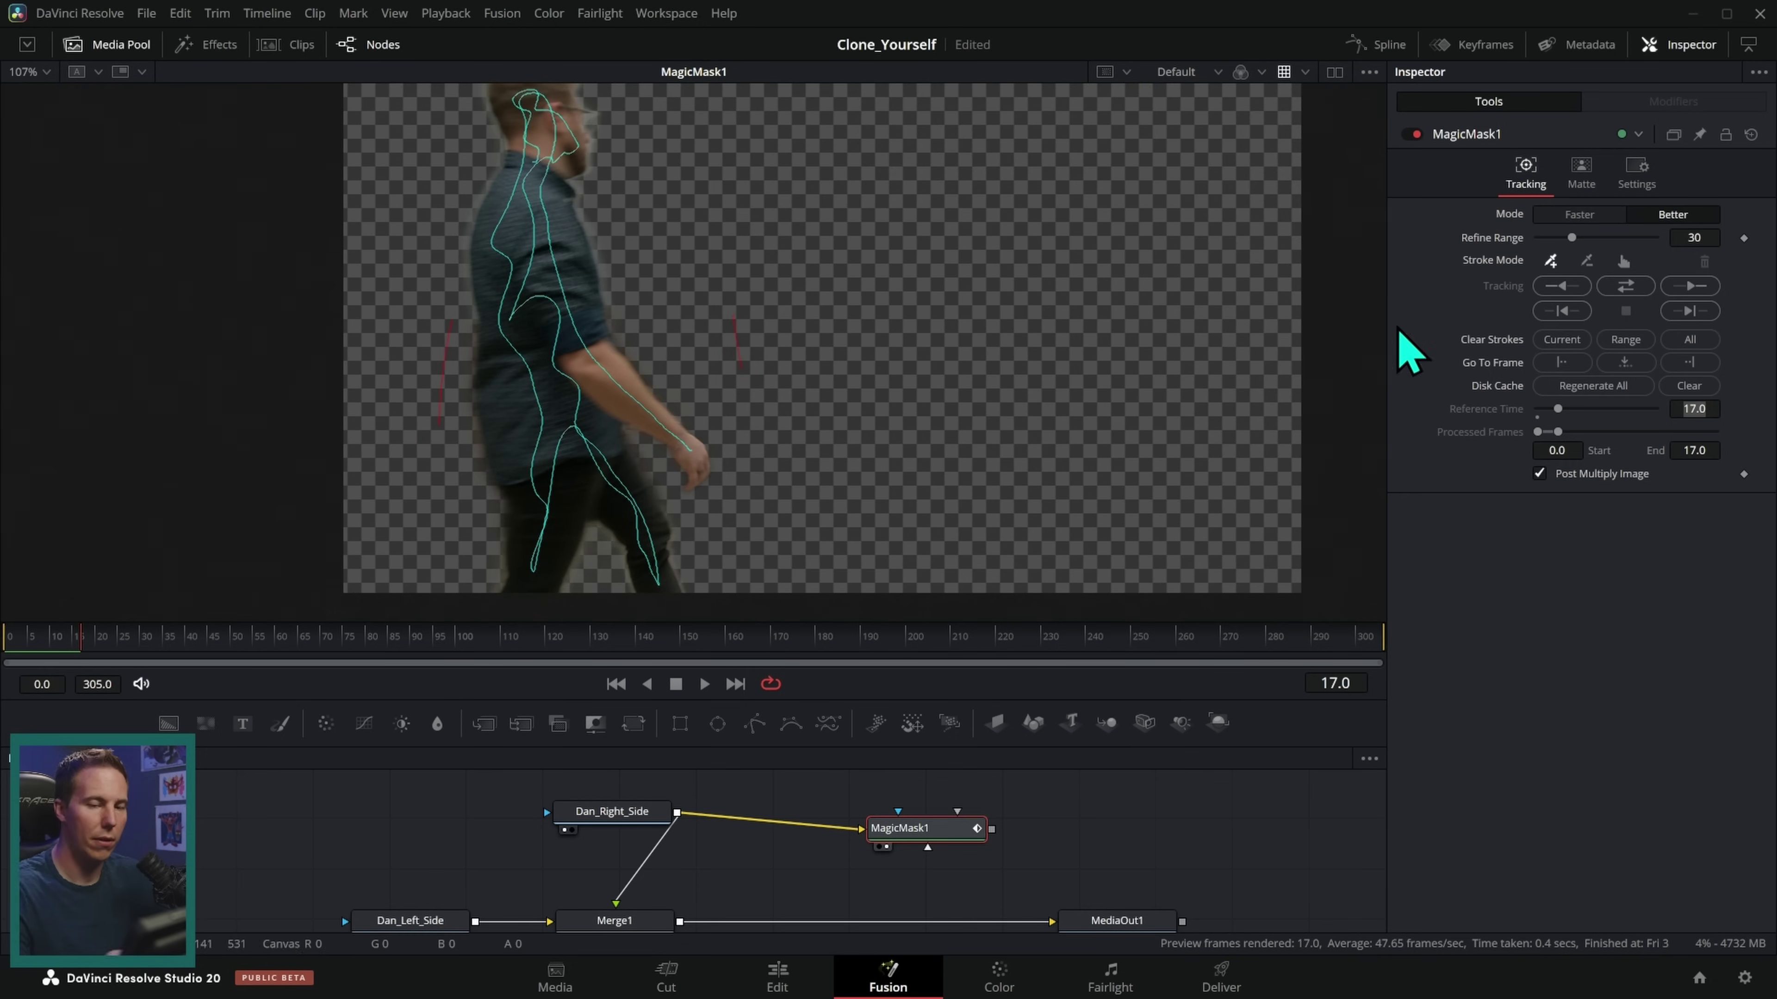
pyautogui.click(1678, 286)
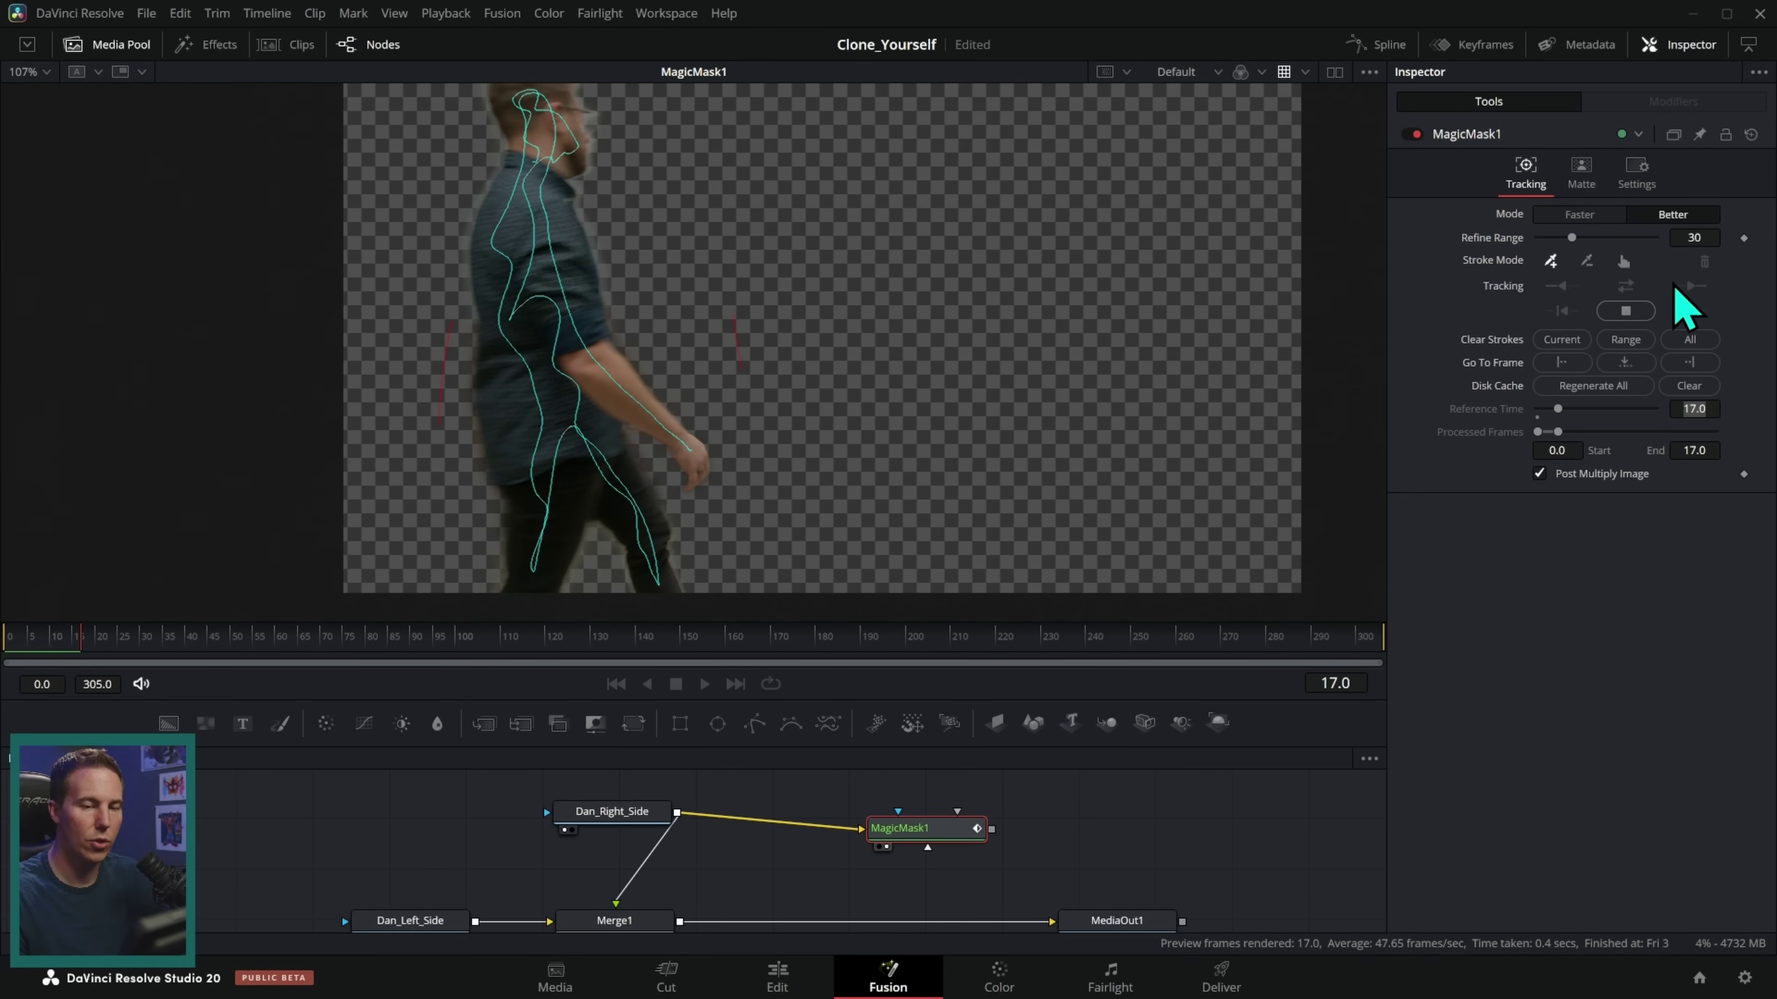
pyautogui.click(1627, 312)
pyautogui.click(1046, 512)
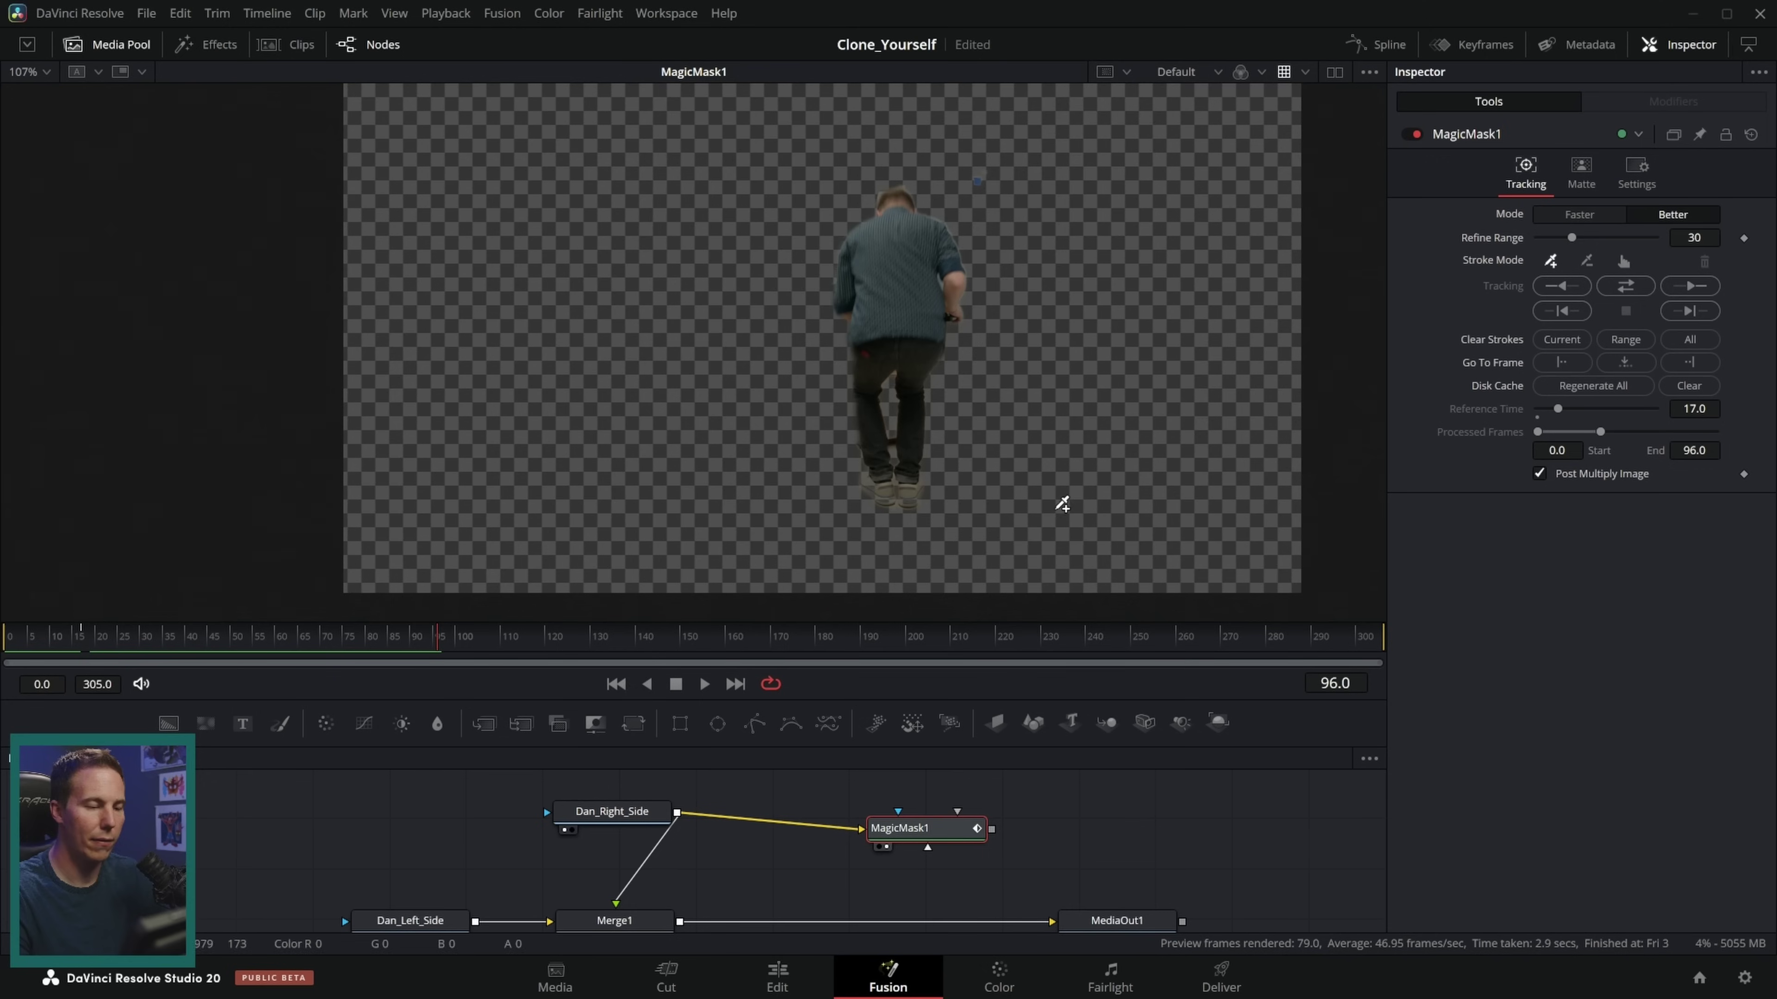
# - Scrub through frames 0–96 to check the mask, then view the Merge1 composite
pyautogui.click(307, 635)
pyautogui.moveTo(306, 636); pyautogui.dragTo(62, 642)
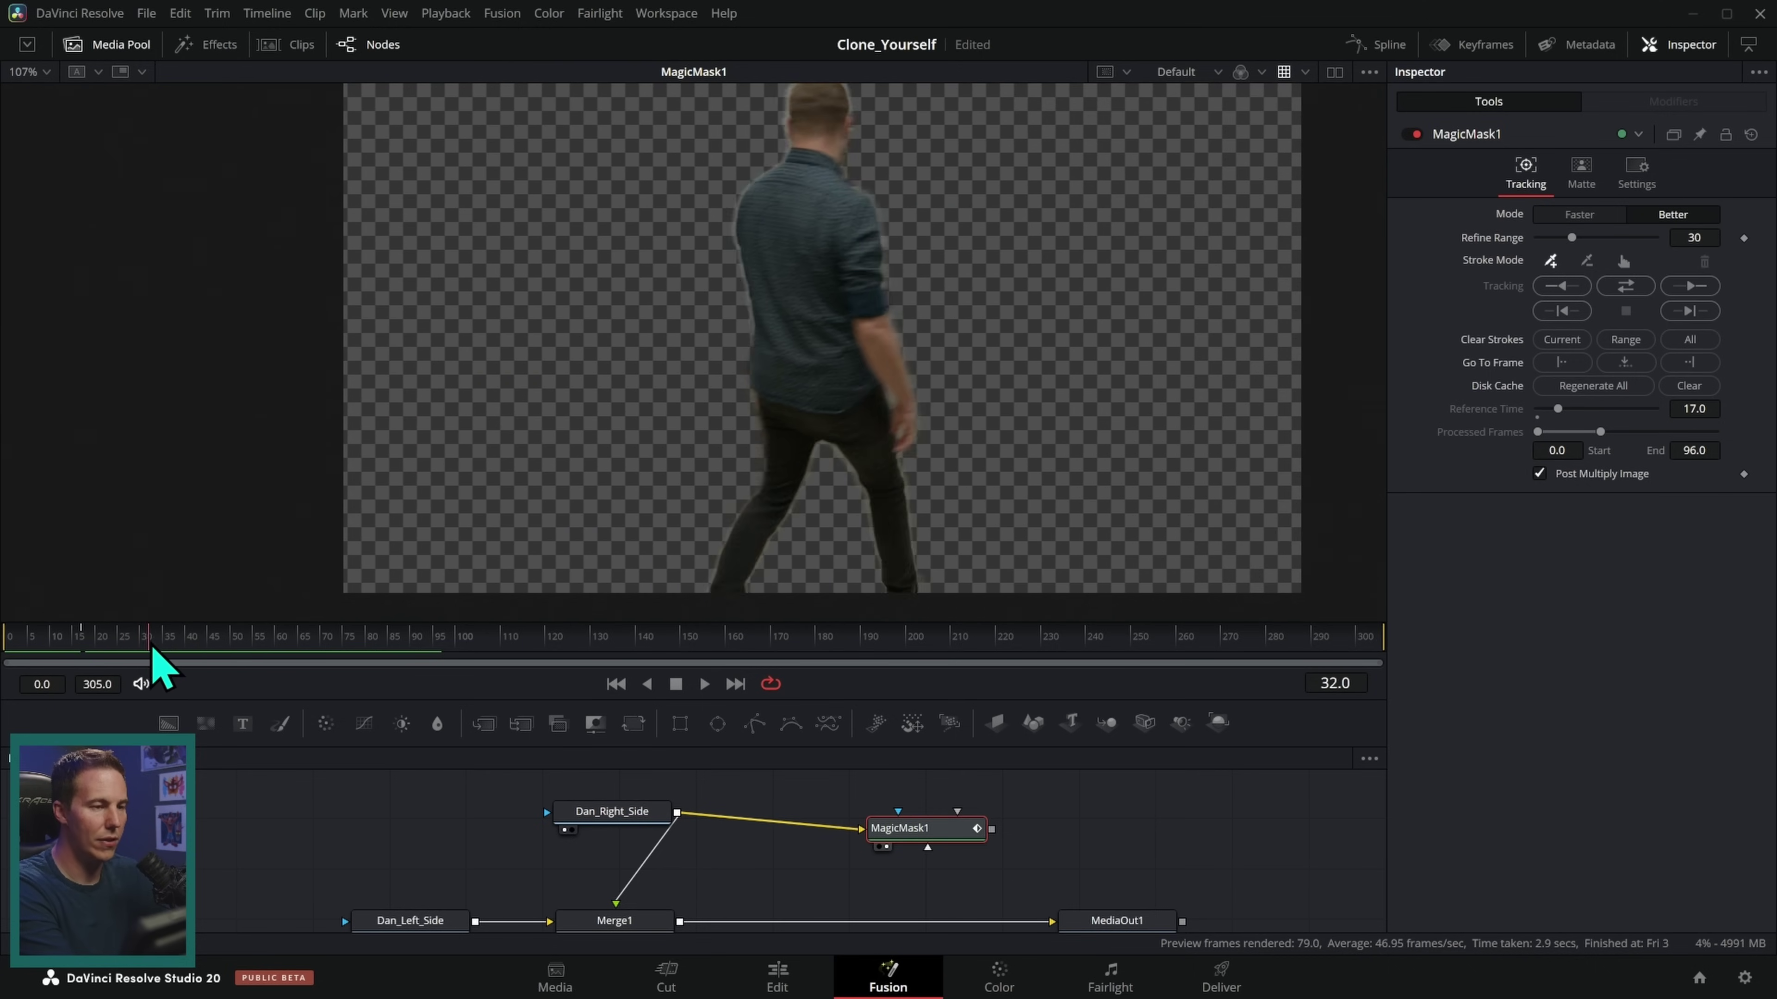
pyautogui.moveTo(66, 658); pyautogui.dragTo(87, 654)
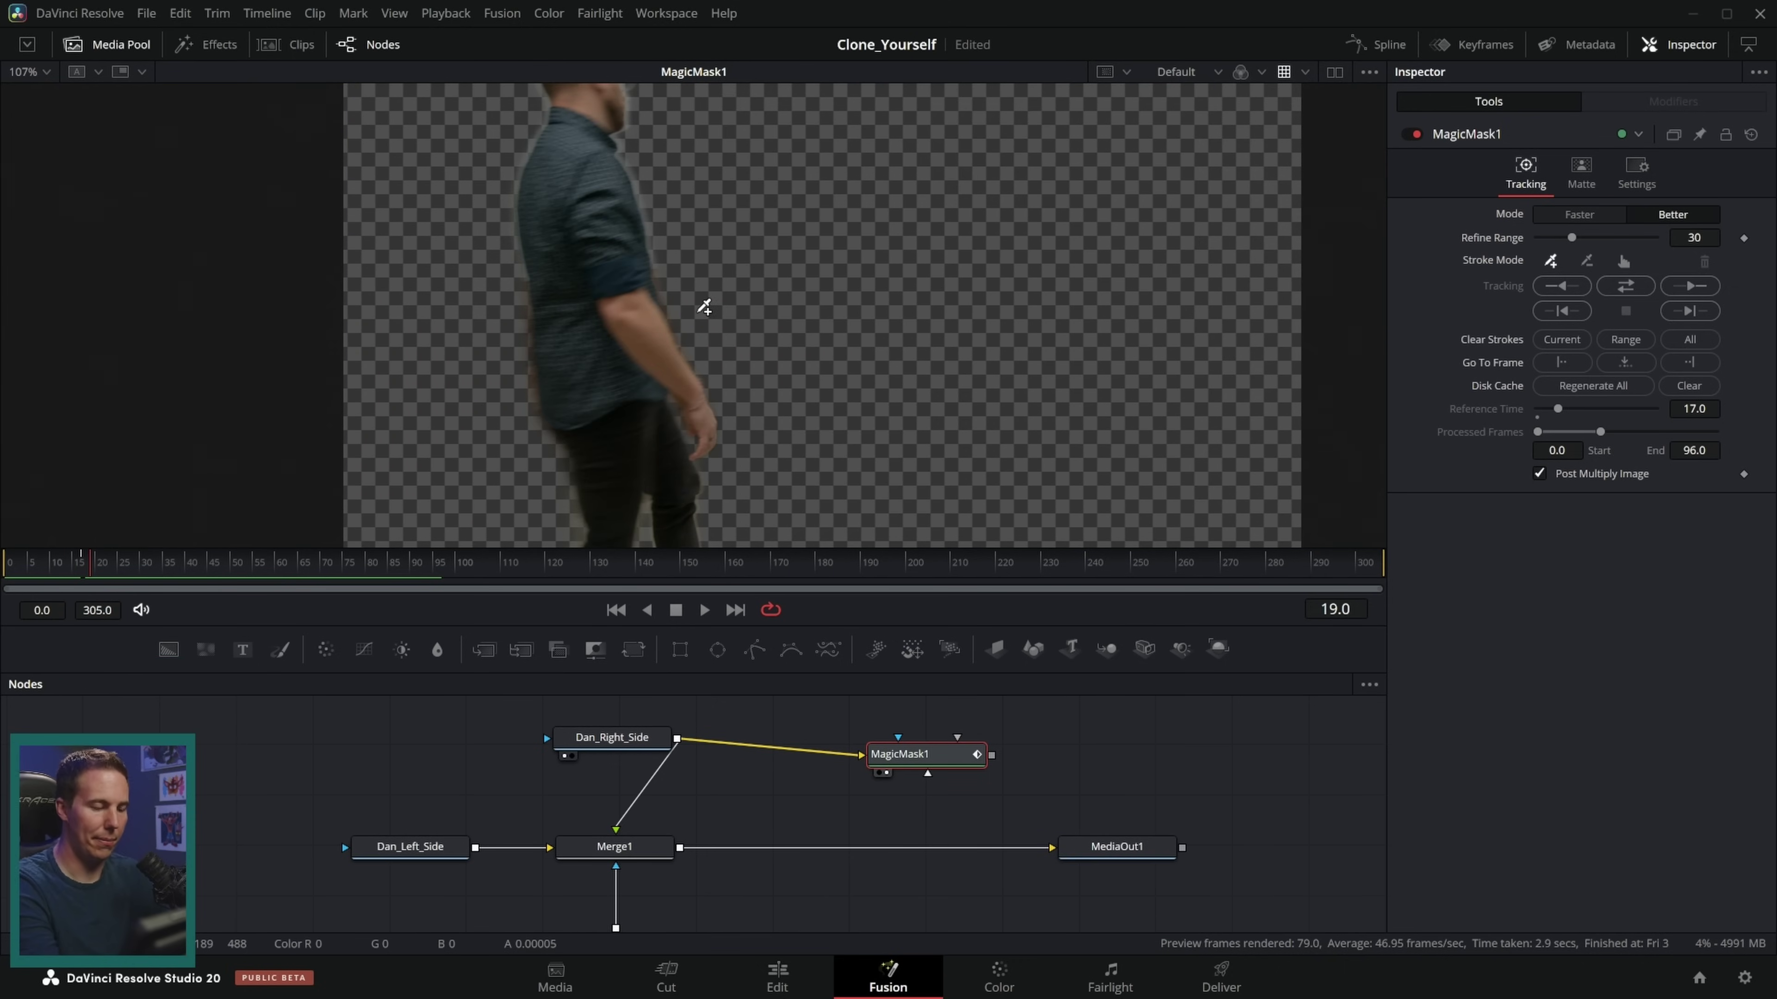
pyautogui.hscroll(3, 941, 813)
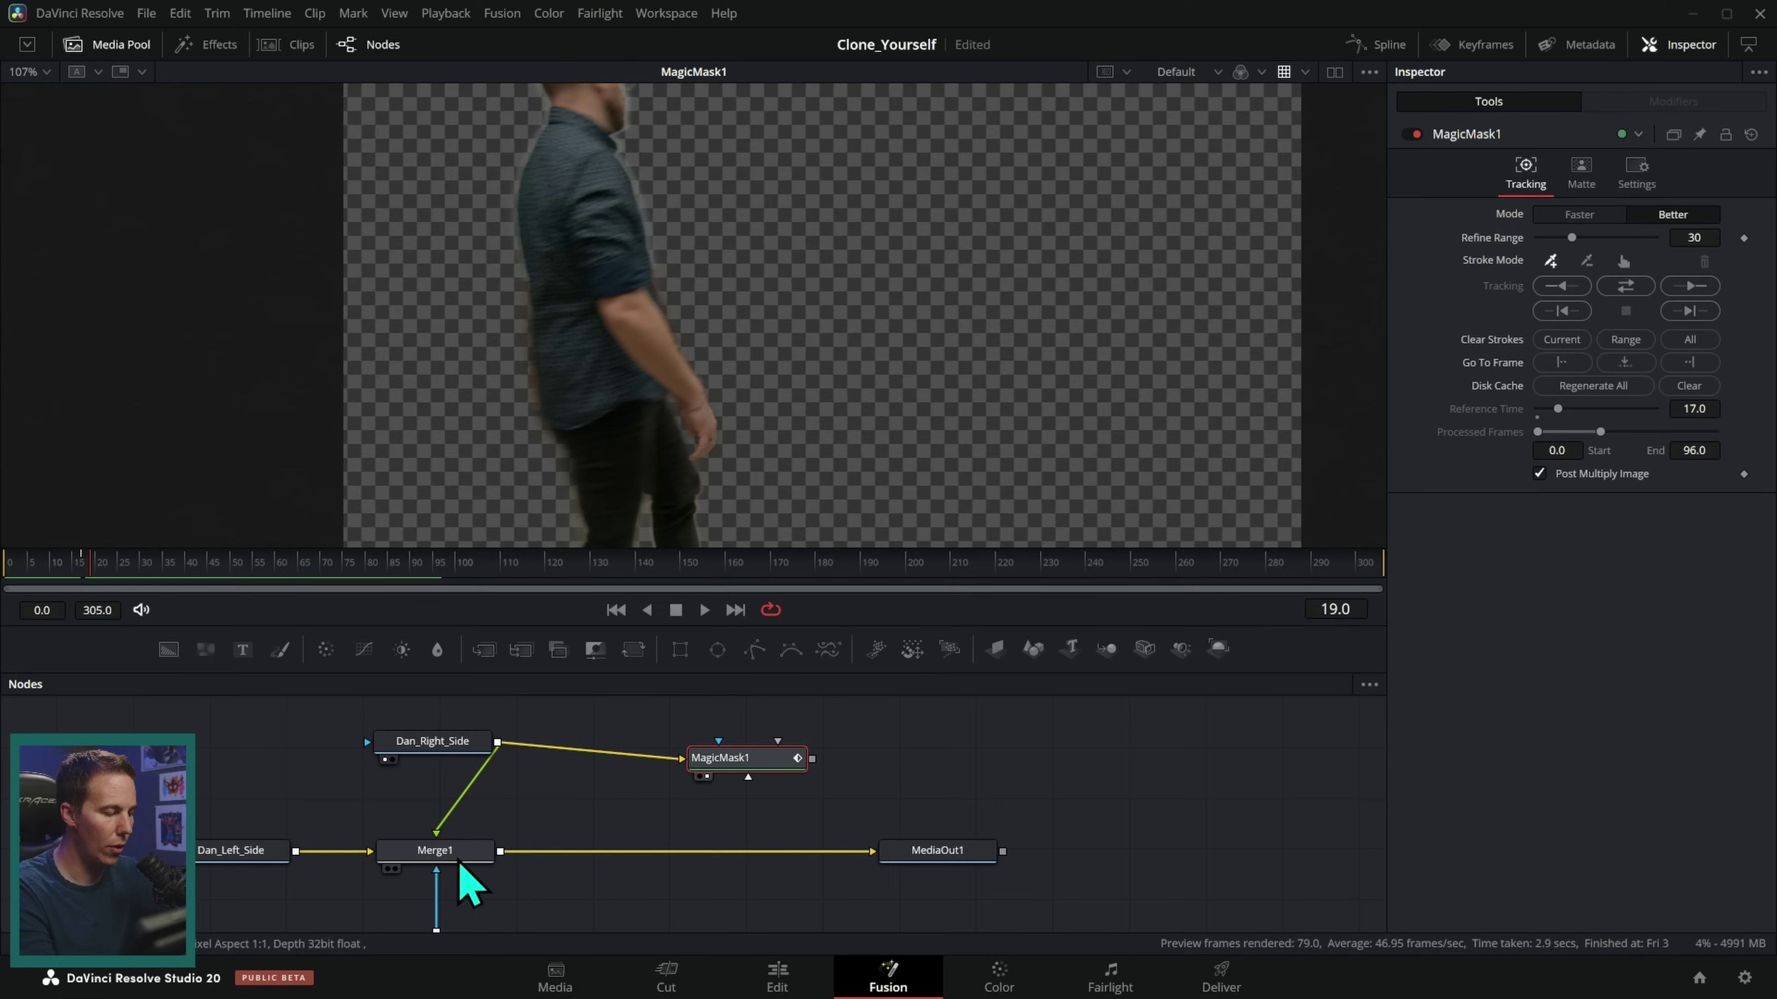
pyautogui.press('1')
pyautogui.moveTo(190, 566); pyautogui.dragTo(142, 564)
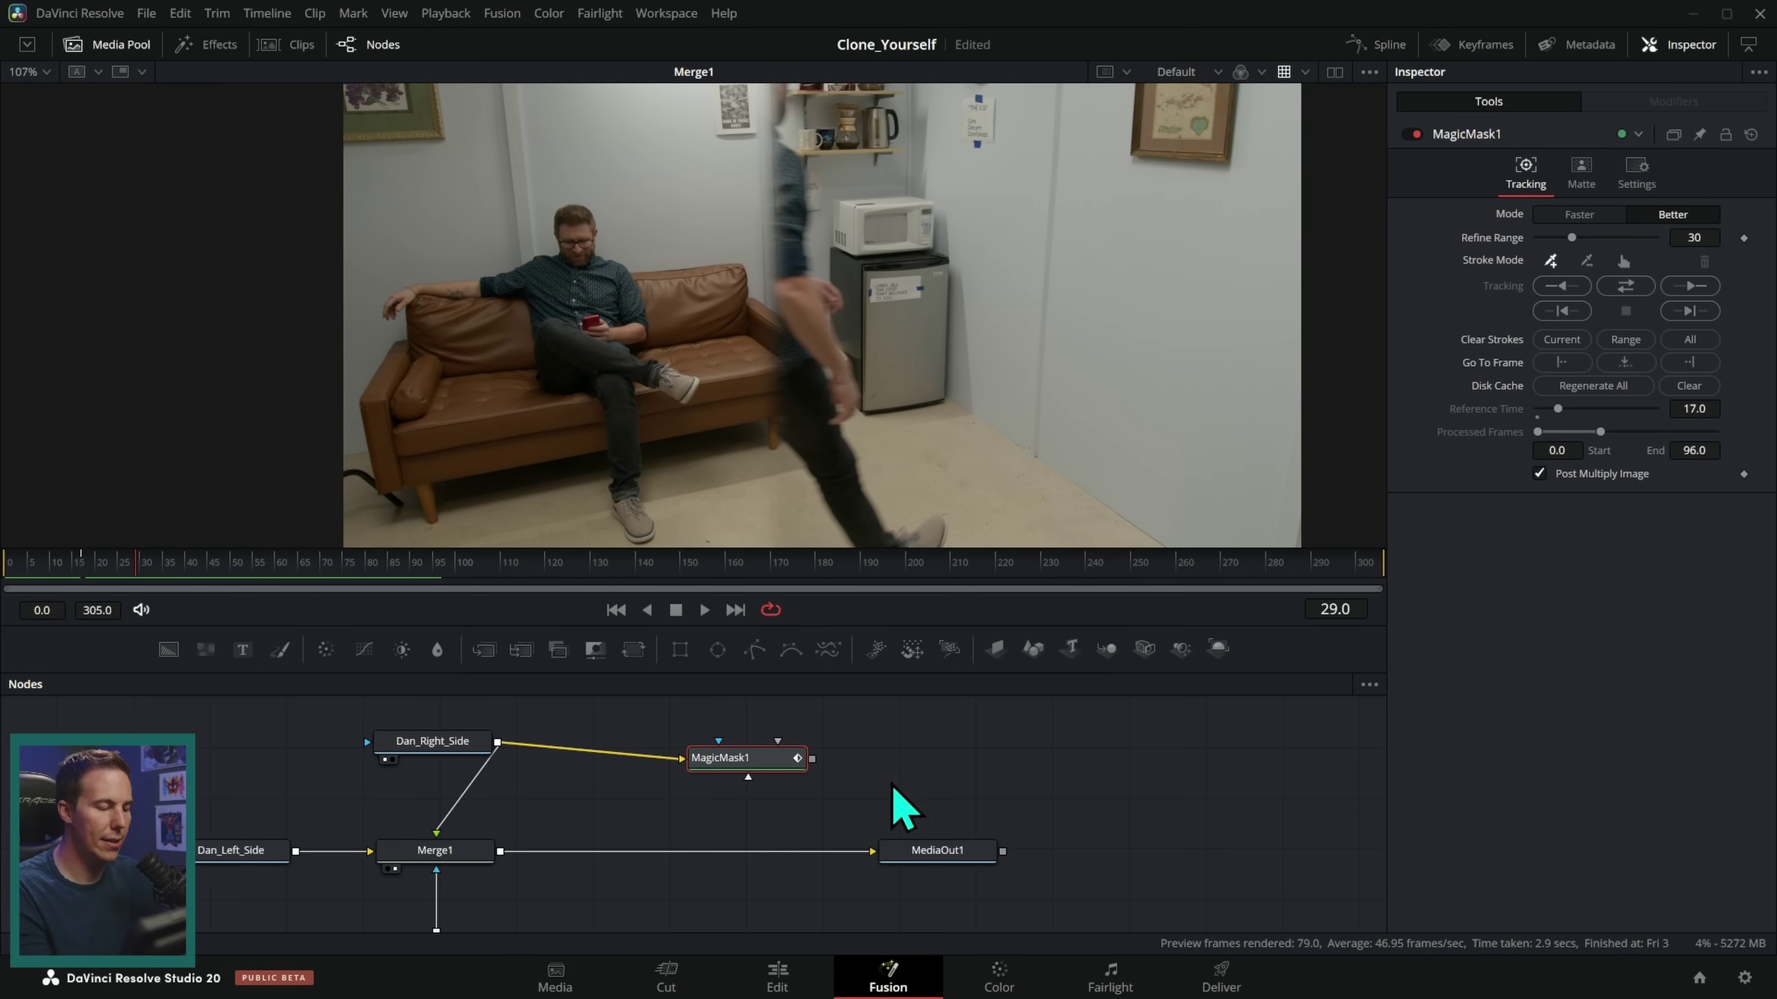
# - Insert Merge2 after Merge1 with MagicMask1 as foreground and view the enlarged final output
pyautogui.hscroll(-1, 902, 812)
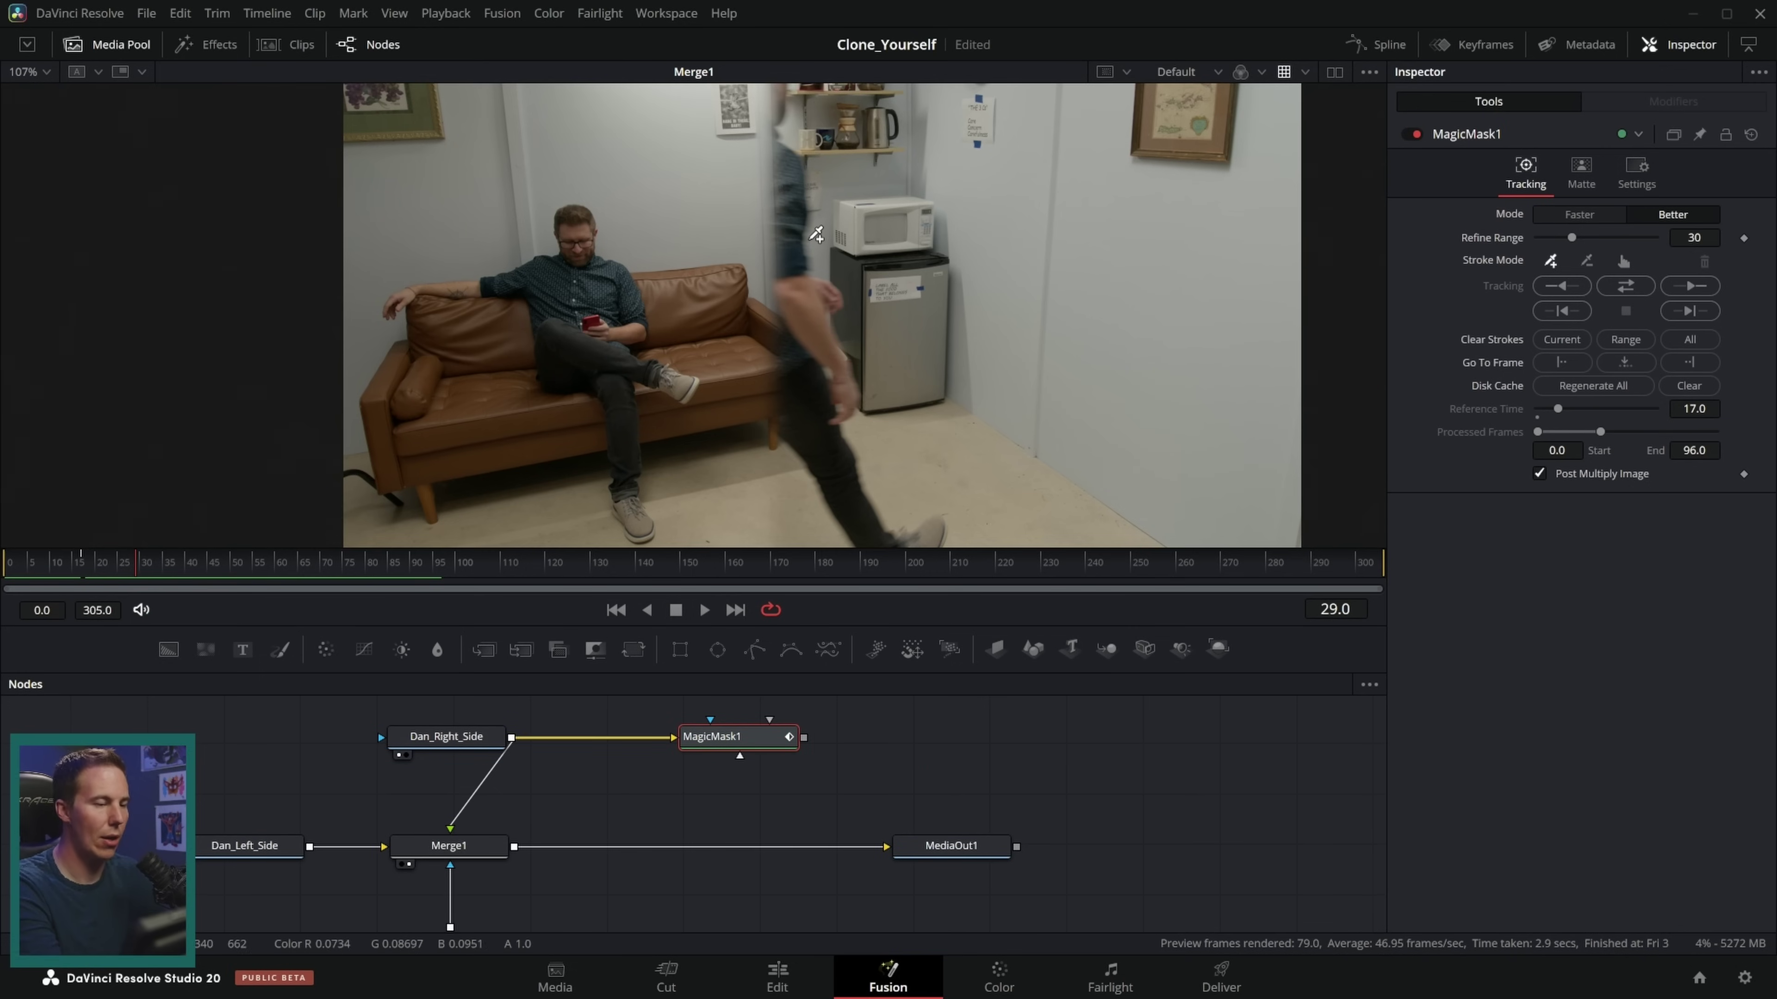
pyautogui.hscroll(-2, 495, 714)
pyautogui.moveTo(483, 650)
pyautogui.mouseDown()
pyautogui.moveTo(523, 714)
pyautogui.moveTo(811, 850)
pyautogui.mouseUp()
pyautogui.moveTo(881, 736)
pyautogui.mouseDown()
pyautogui.moveTo(950, 729)
pyautogui.moveTo(833, 852)
pyautogui.mouseUp()
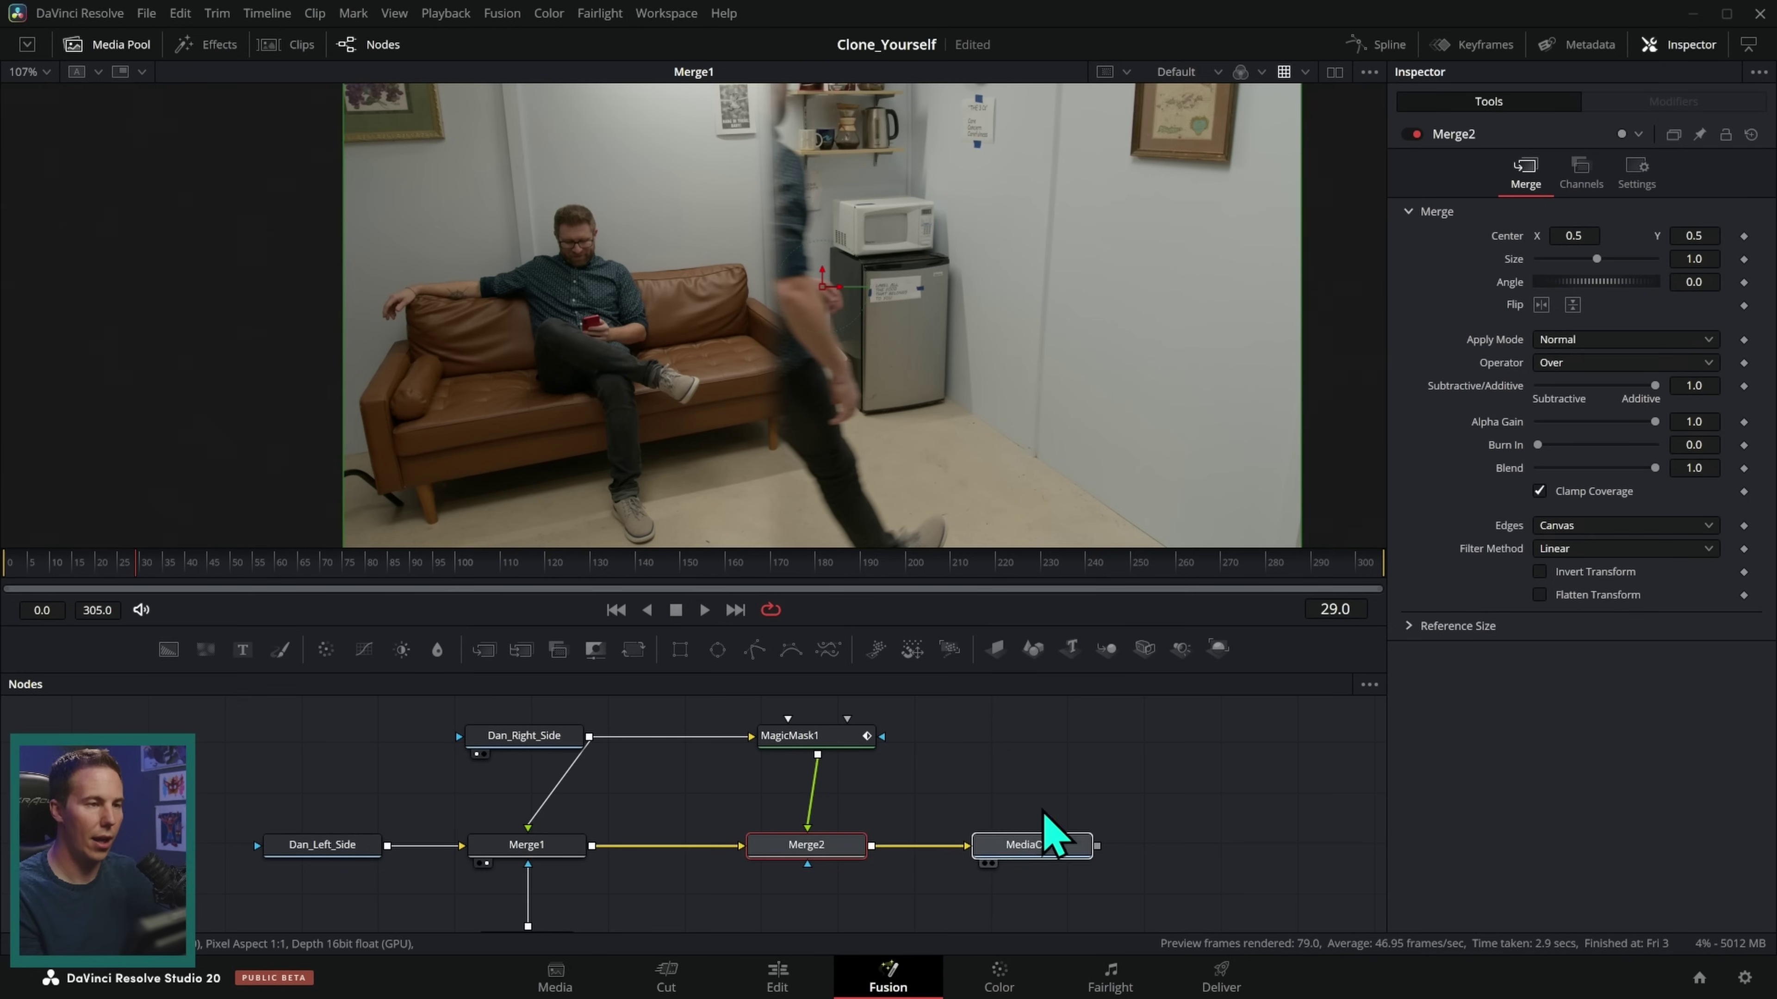
pyautogui.press('1')
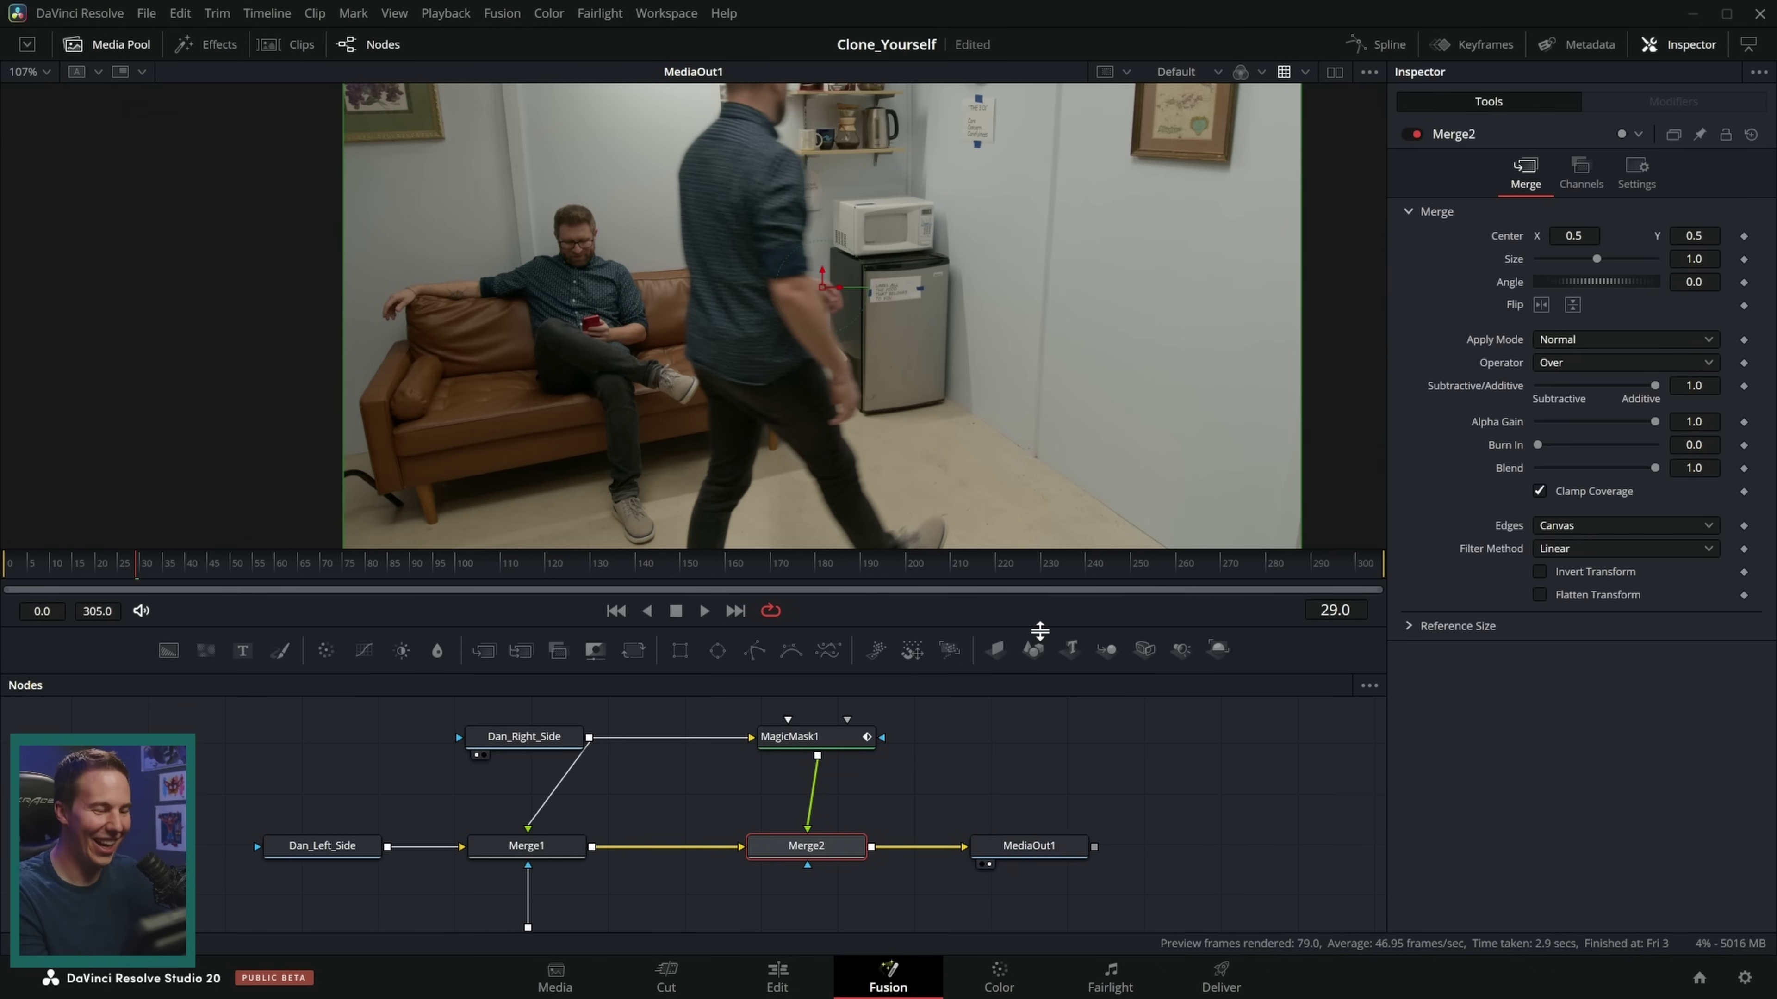
pyautogui.moveTo(1038, 627); pyautogui.dragTo(1040, 679)
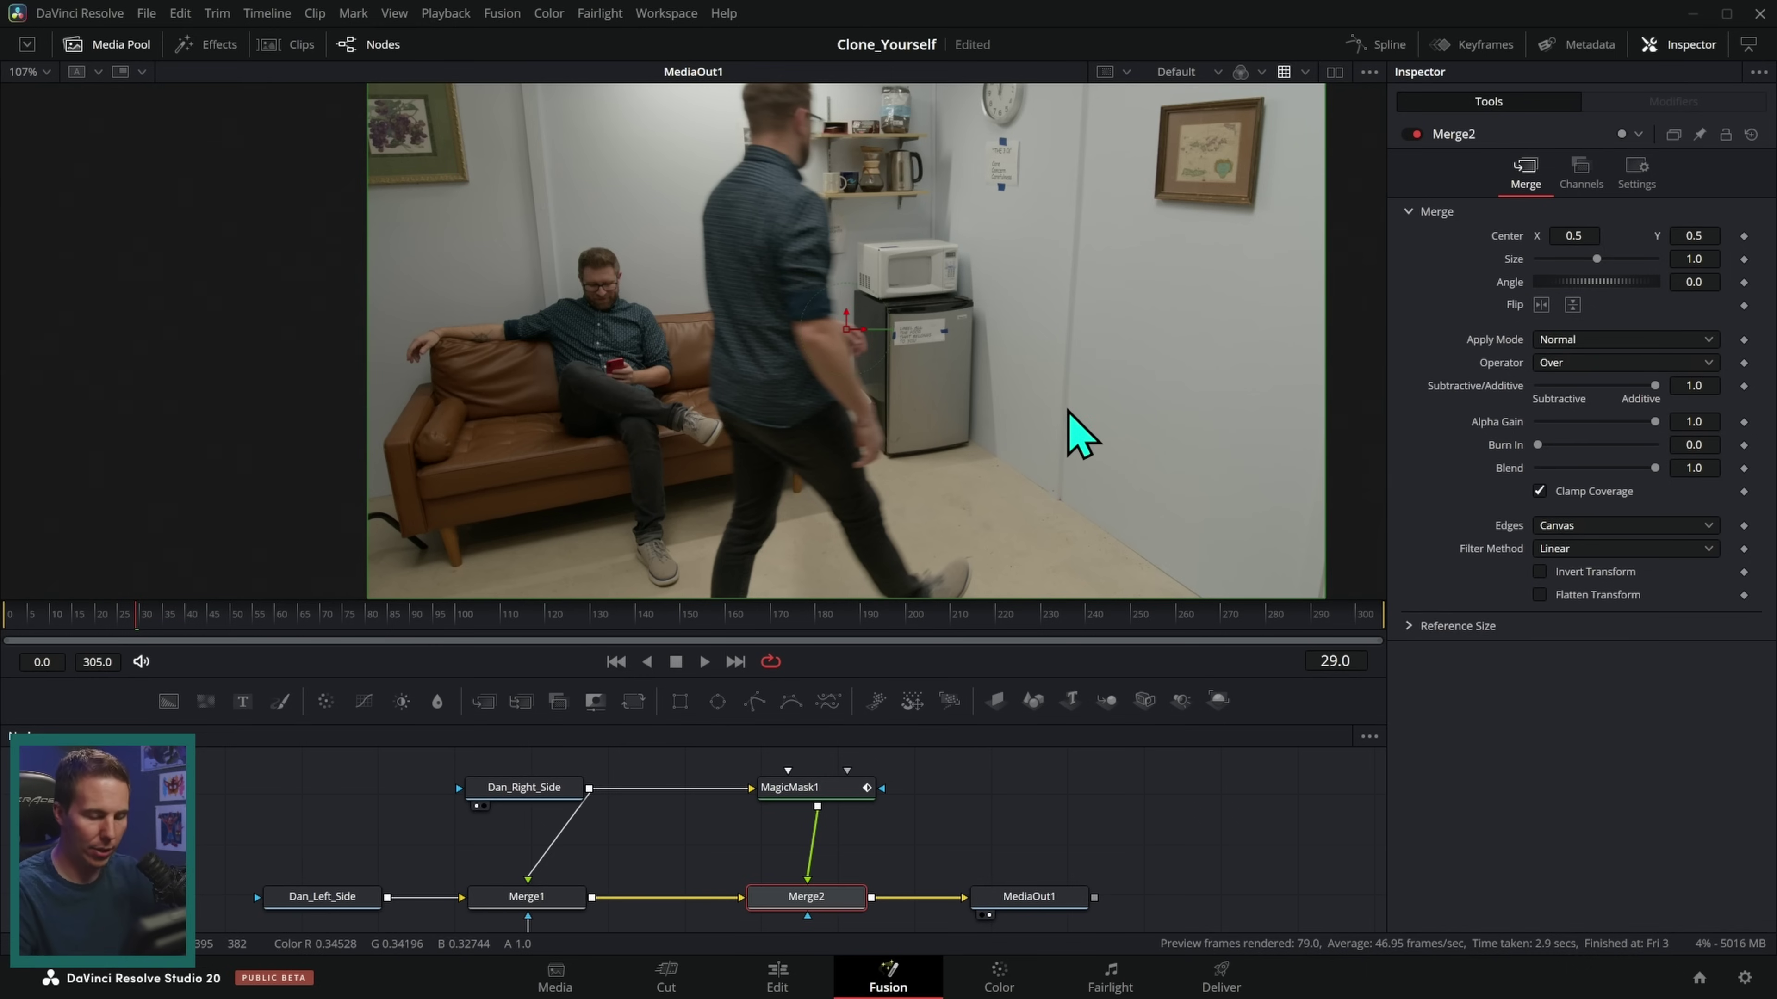
pyautogui.press('Left')
pyautogui.press('Left')
pyautogui.press('Left')
pyautogui.press('Left')
# - Zoom in around frame 15 to inspect where the walking man overlaps the seated clone
pyautogui.press('Left')
pyautogui.press('Left')
pyautogui.press('Left')
pyautogui.press('Left')
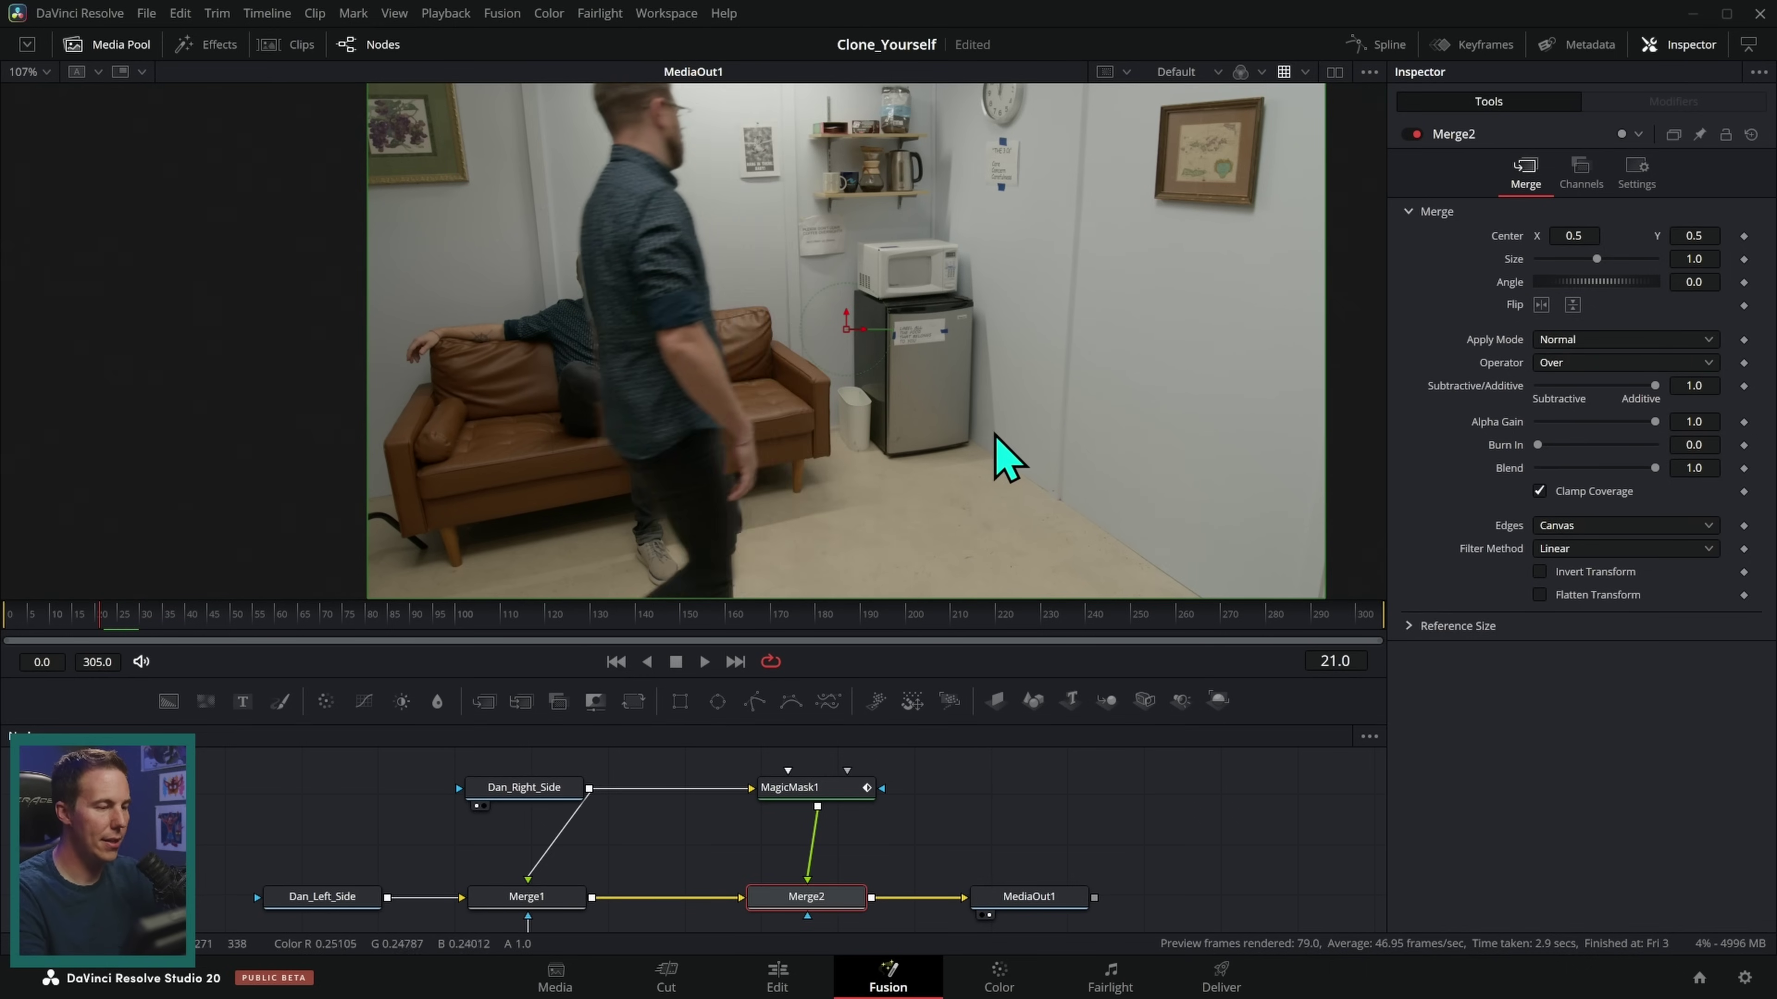
pyautogui.press('Left')
pyautogui.press('Left')
pyautogui.press('Left')
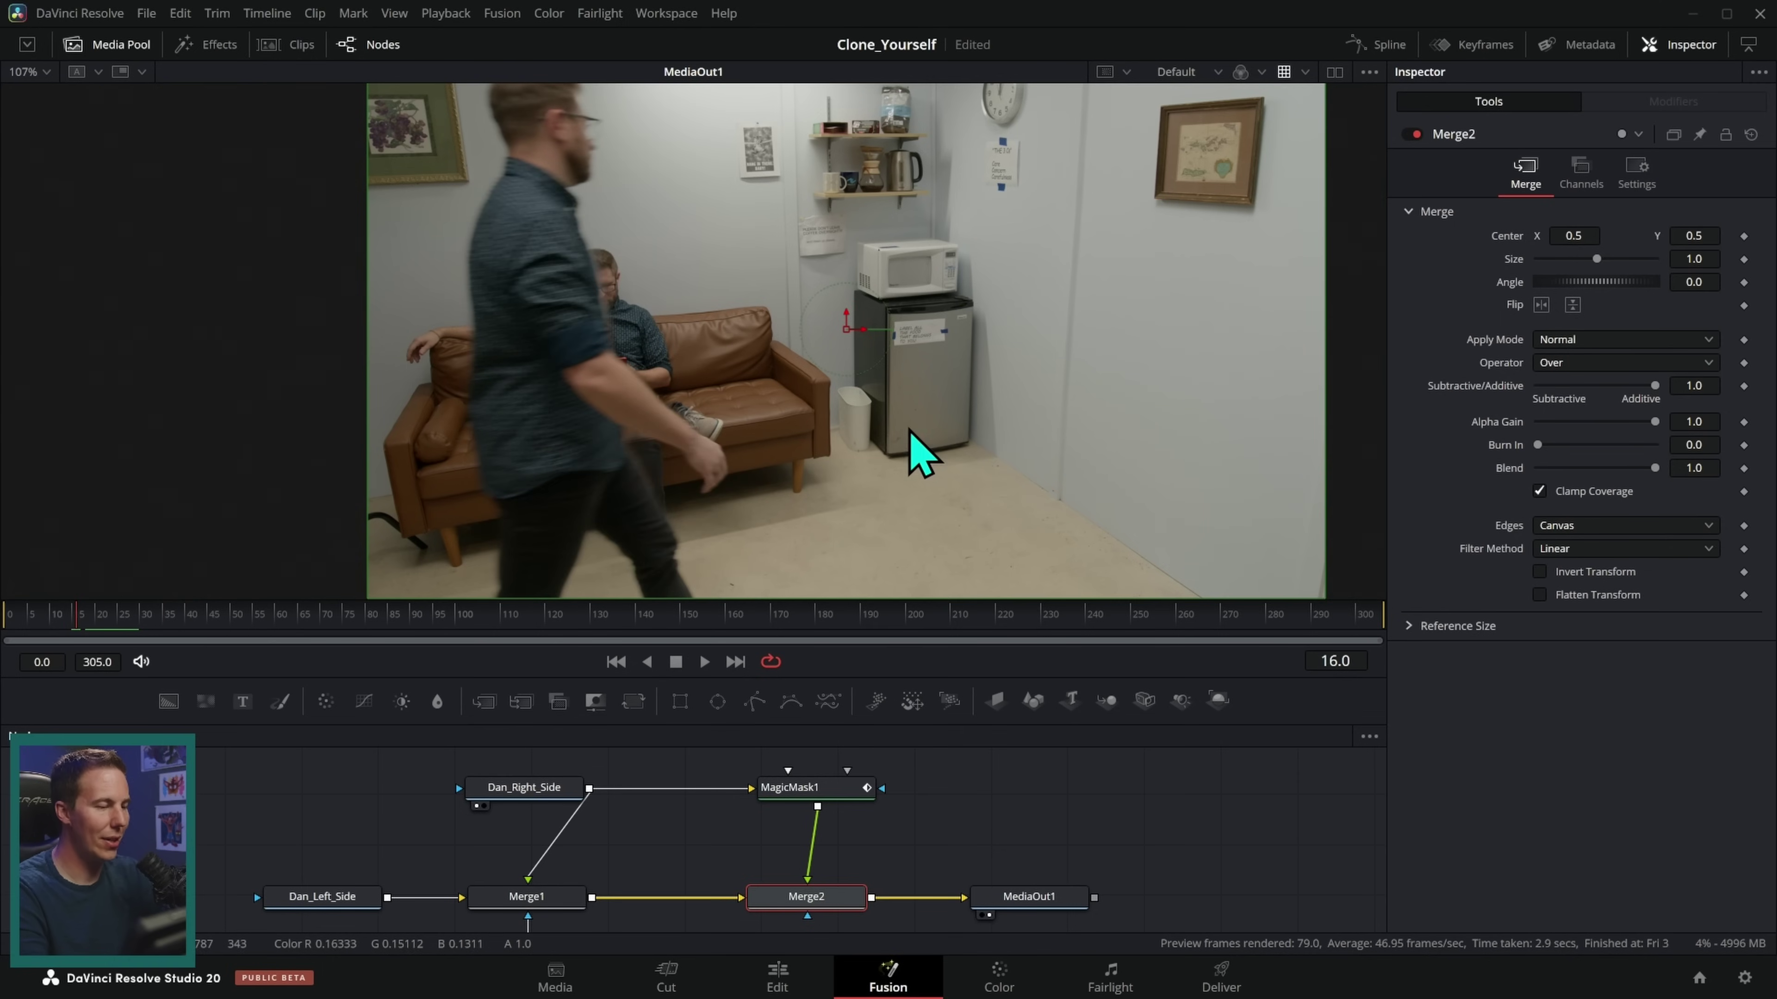
pyautogui.scroll(8, 825, 311)
pyautogui.moveTo(825, 311); pyautogui.dragTo(1071, 535)
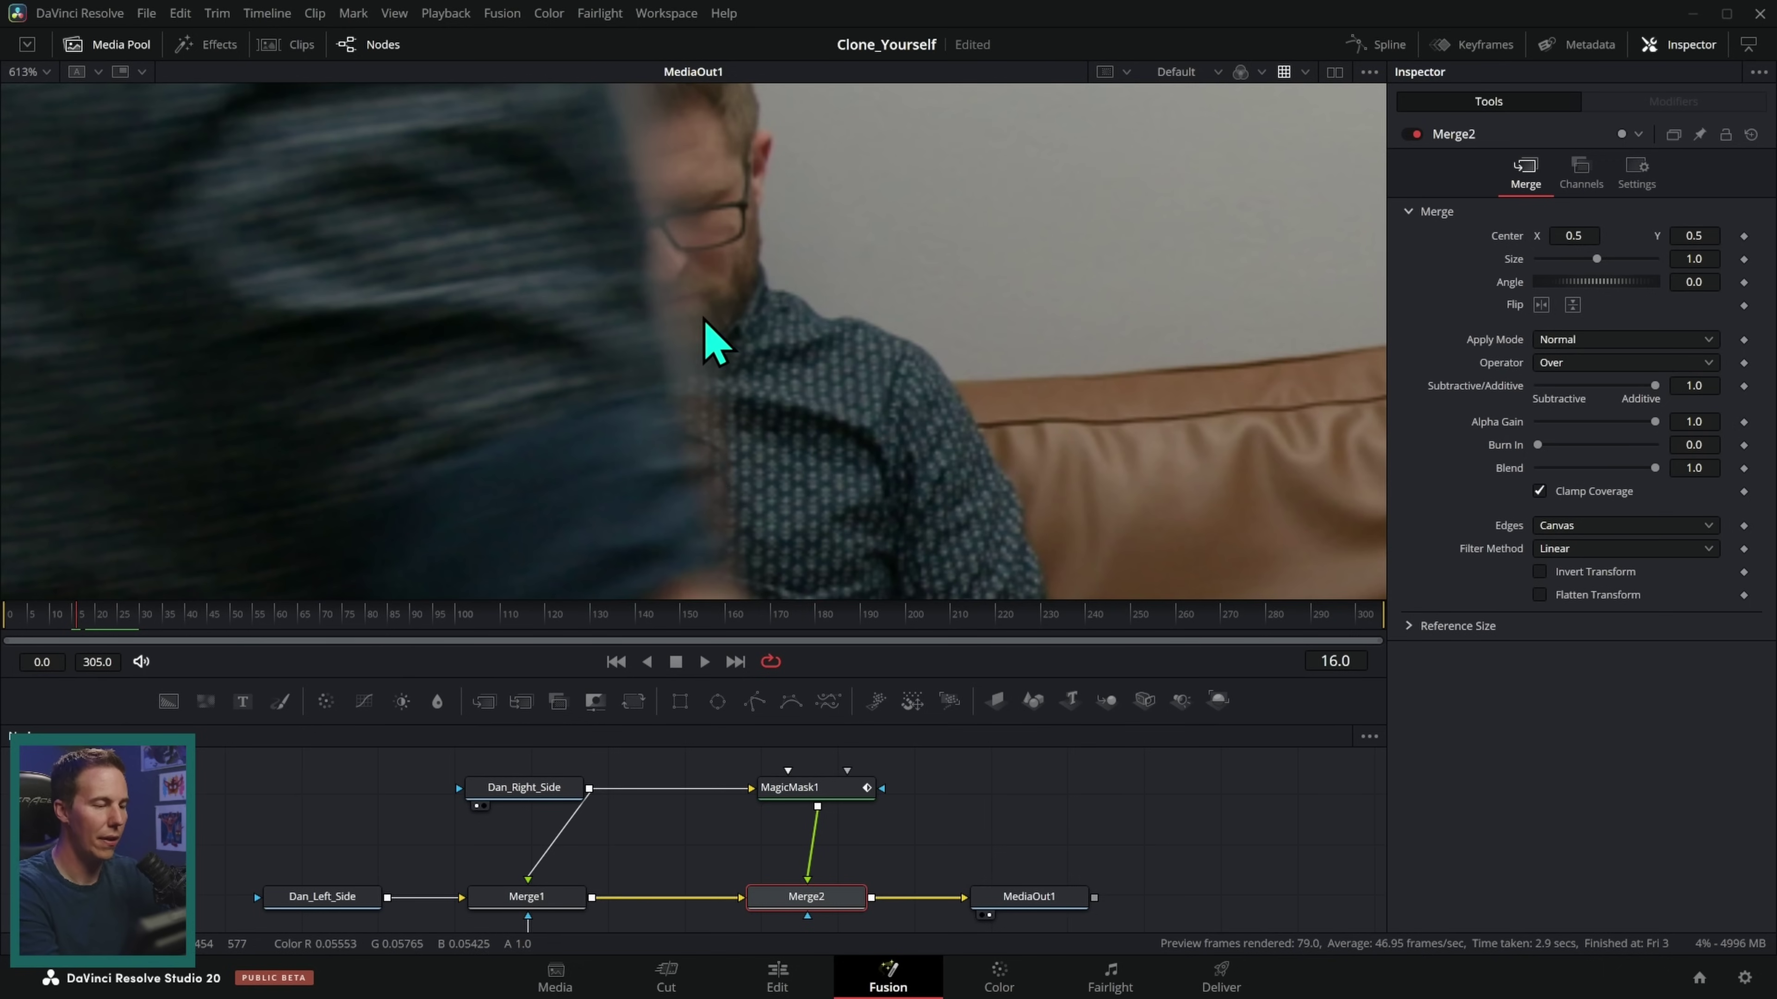
pyautogui.press('Left')
pyautogui.press('Left')
pyautogui.press('Right')
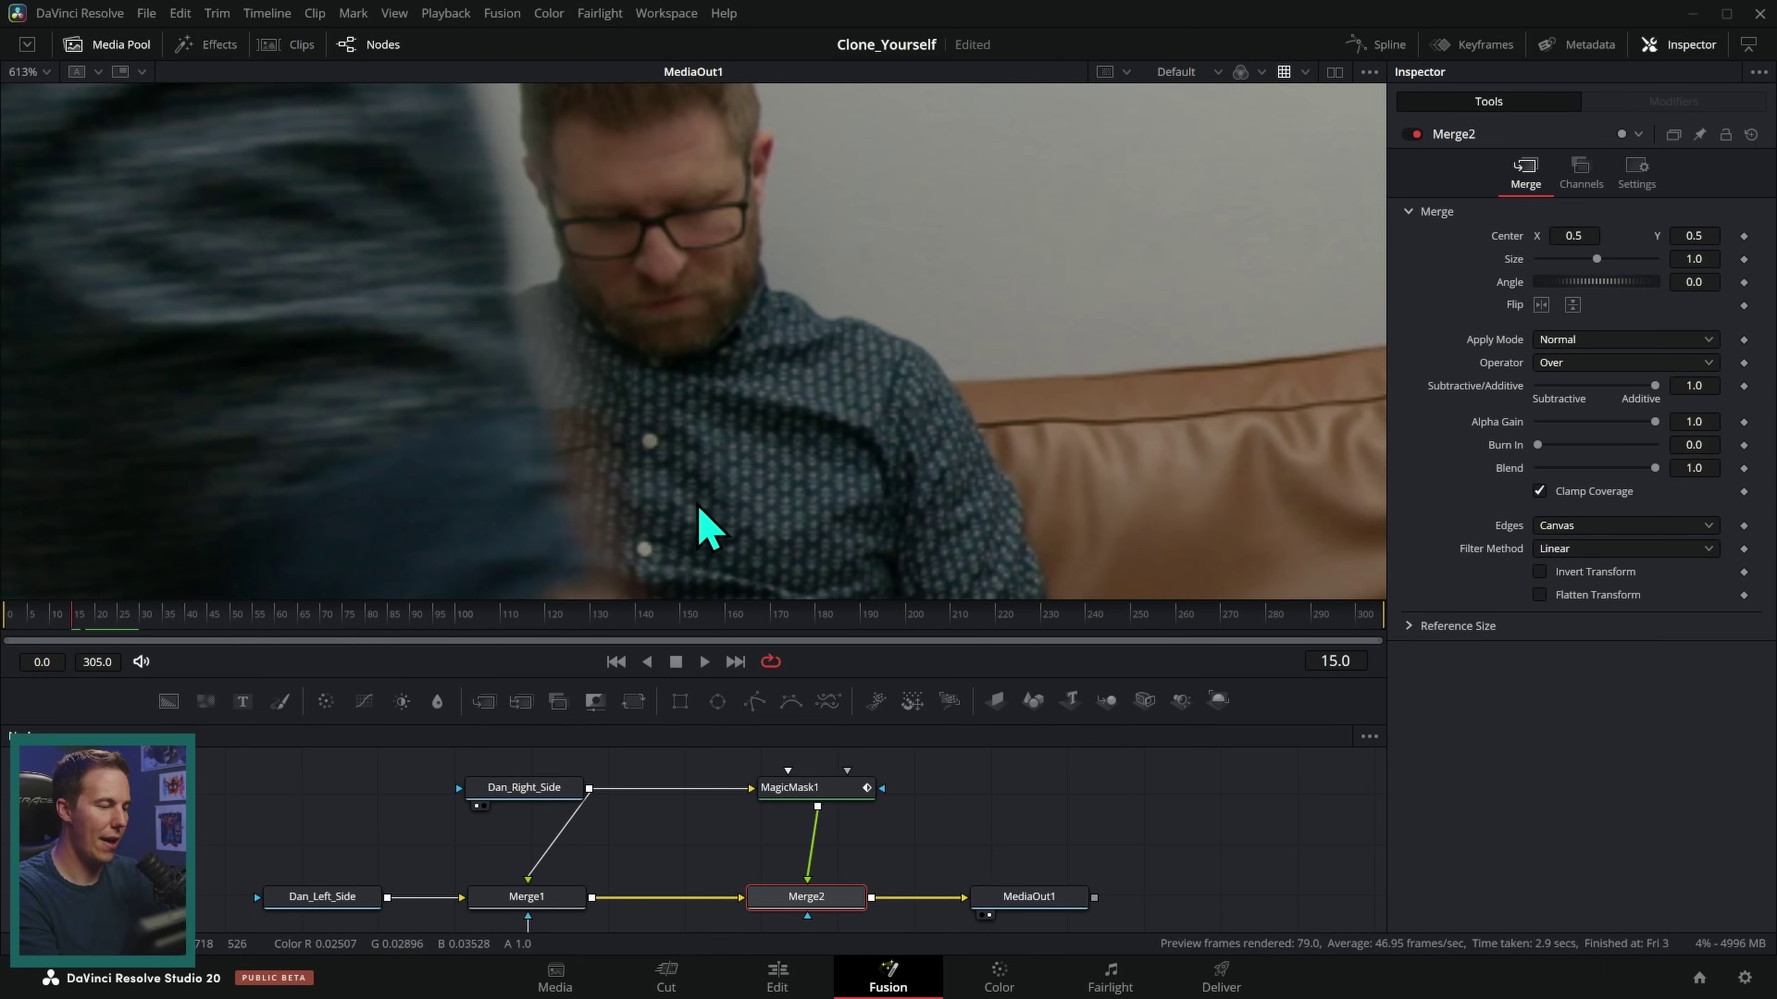
pyautogui.scroll(-5, 762, 466)
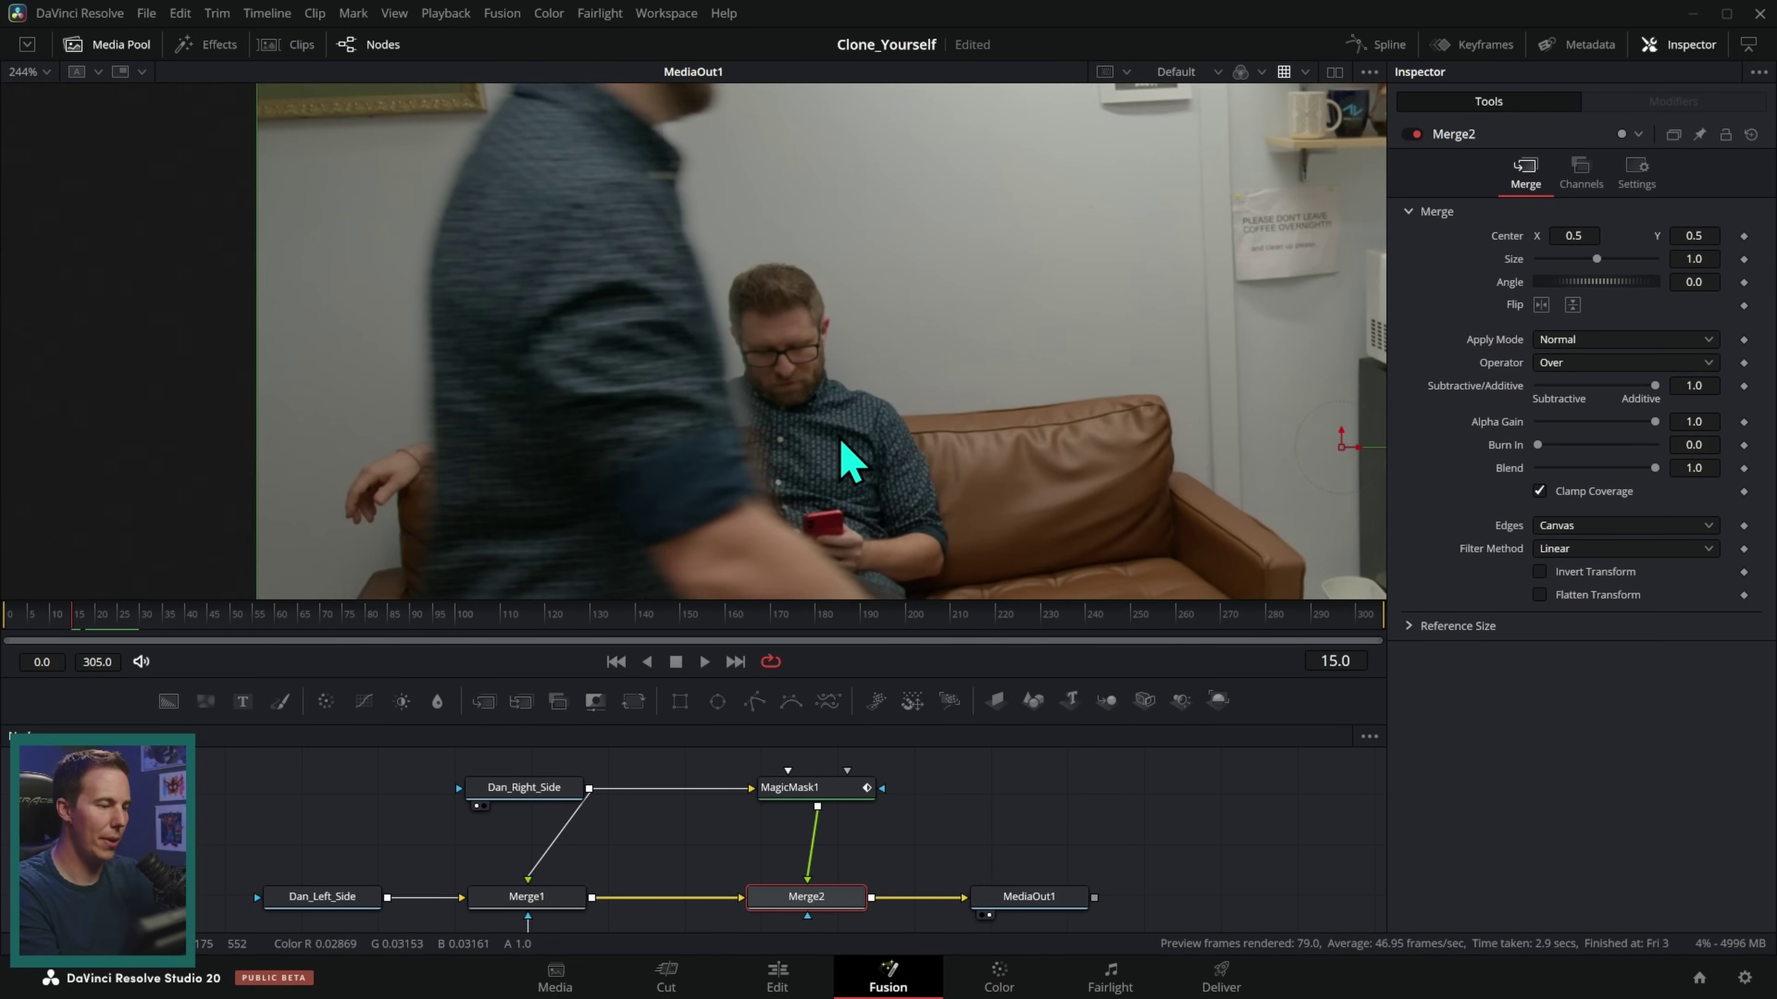
pyautogui.scroll(-1, 849, 462)
pyautogui.scroll(-1, 905, 366)
pyautogui.scroll(-1, 932, 385)
# - Save the Clone_Yourself project and bring up MagicMask1's settings
pyautogui.hotkey('ctrl', 's')
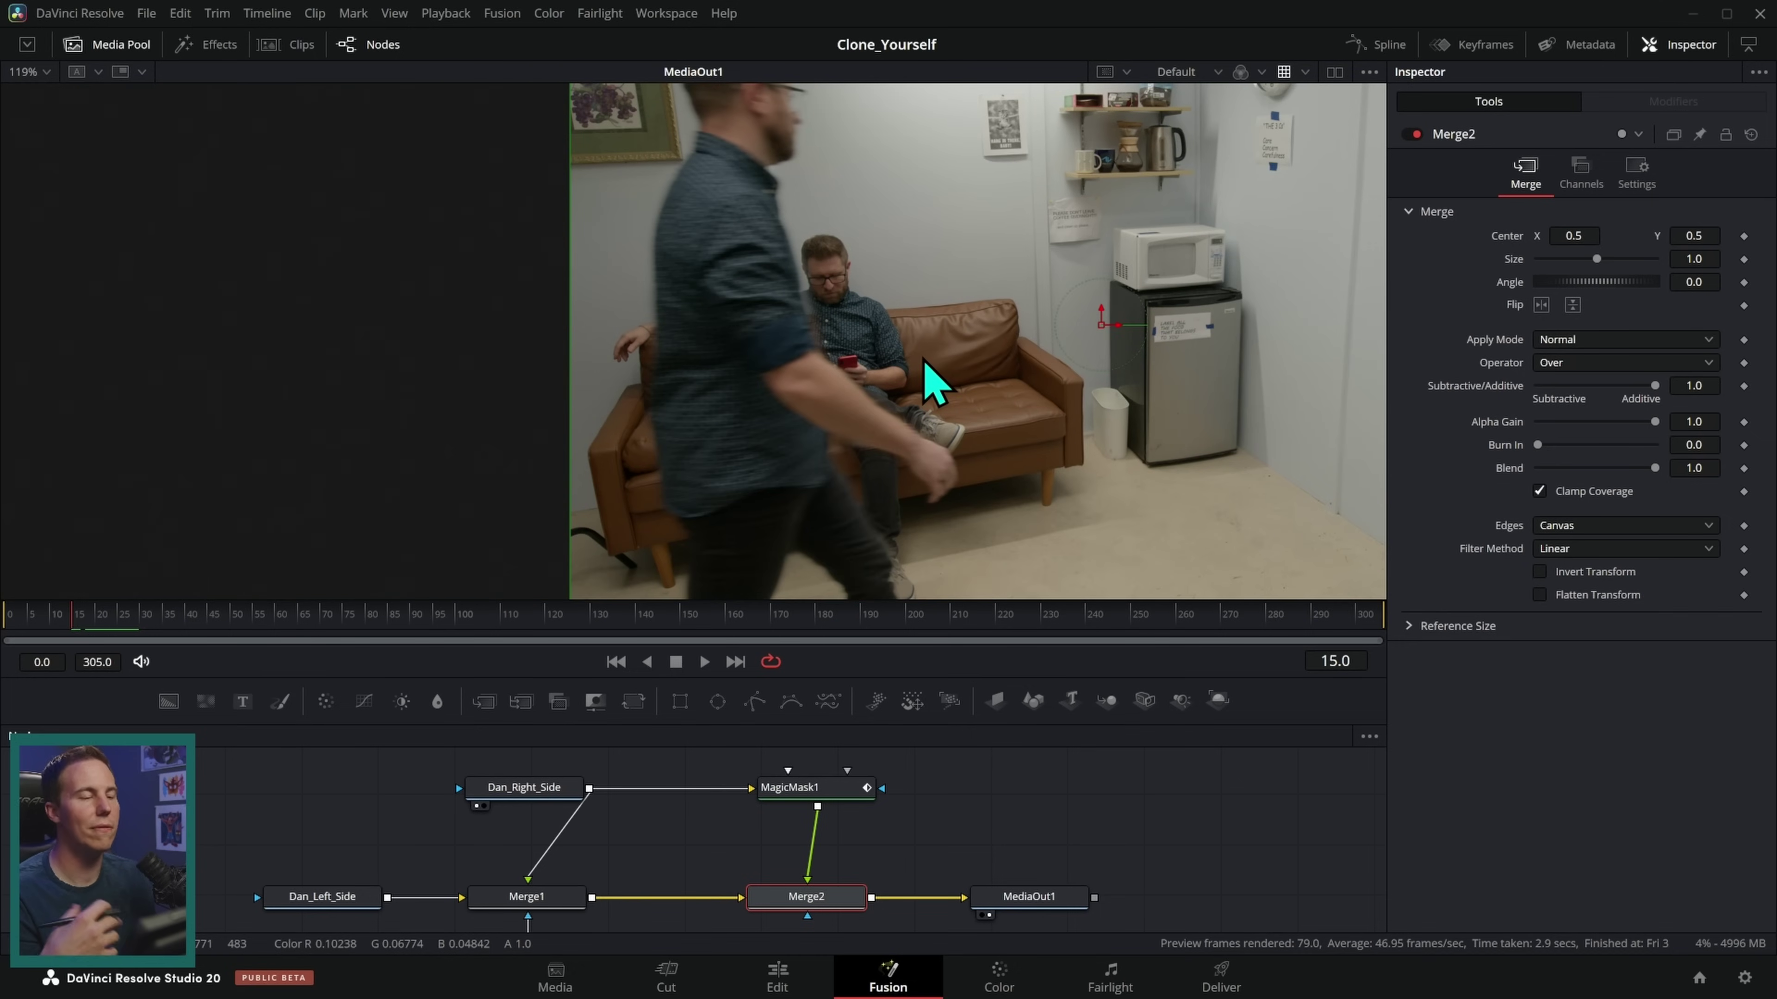
pyautogui.scroll(1, 925, 361)
pyautogui.scroll(1, 949, 417)
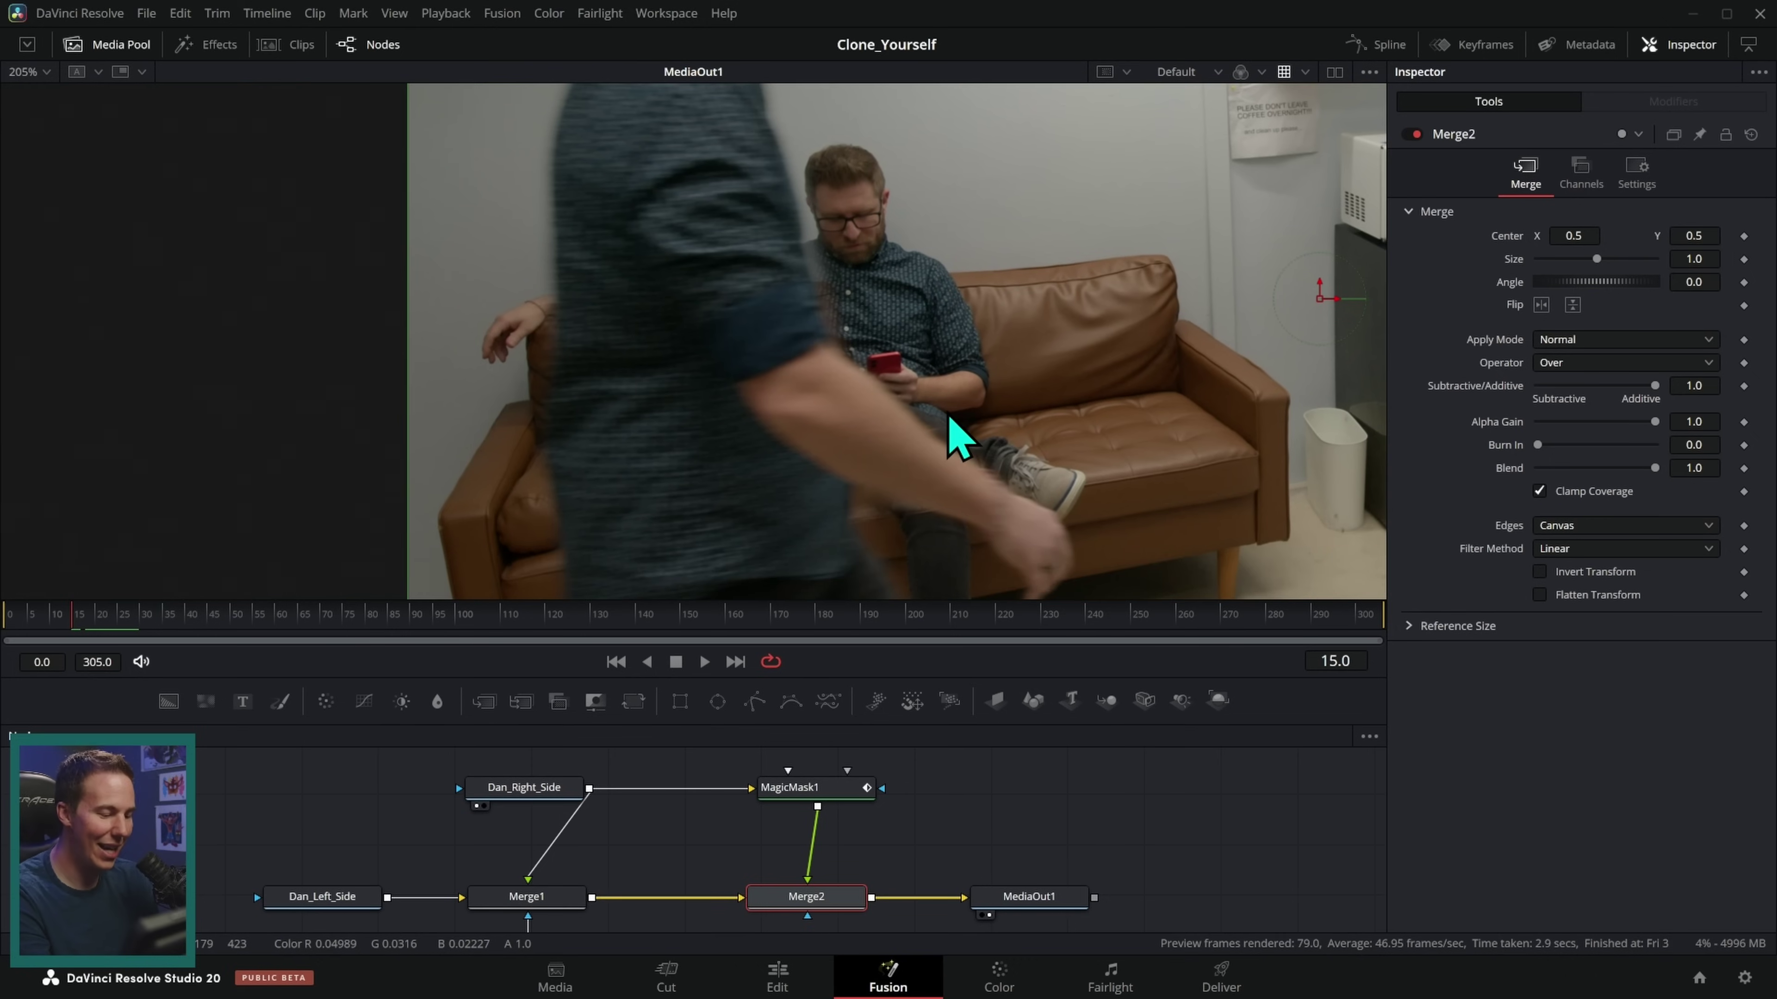
pyautogui.click(829, 791)
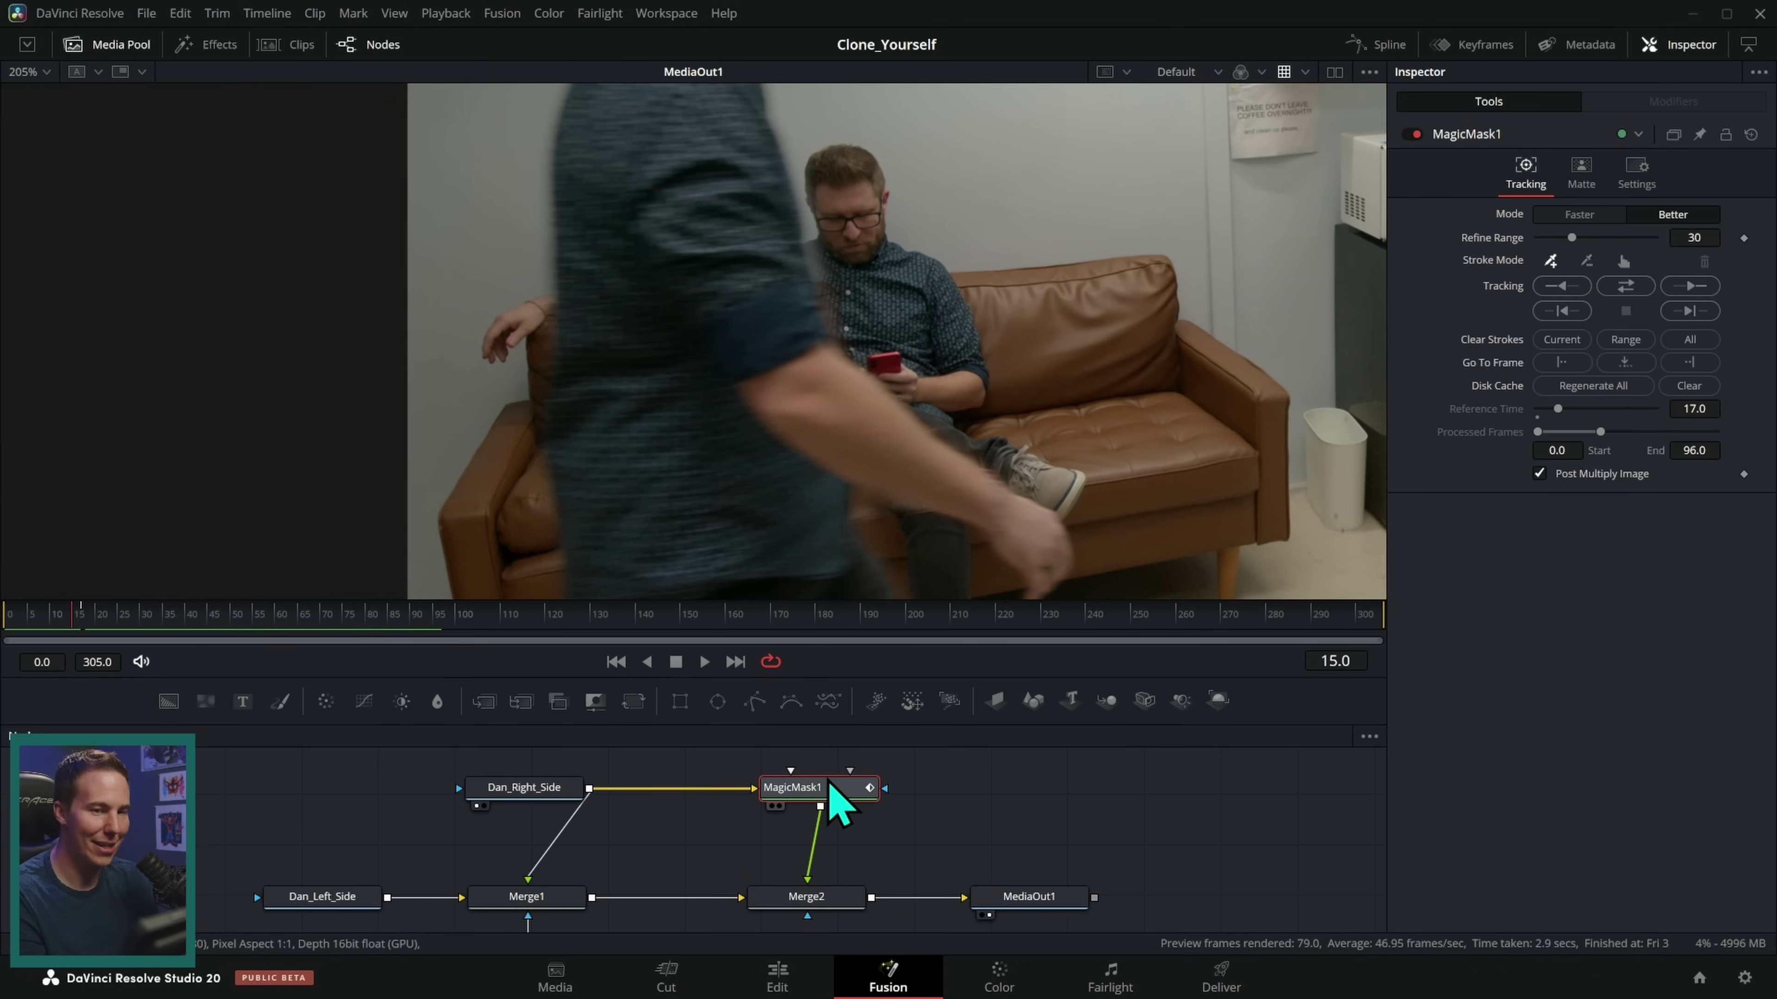
# - Set MagicMask1's matte Erode/Dilate to -0.005, comparing it against the reset value
pyautogui.click(1582, 175)
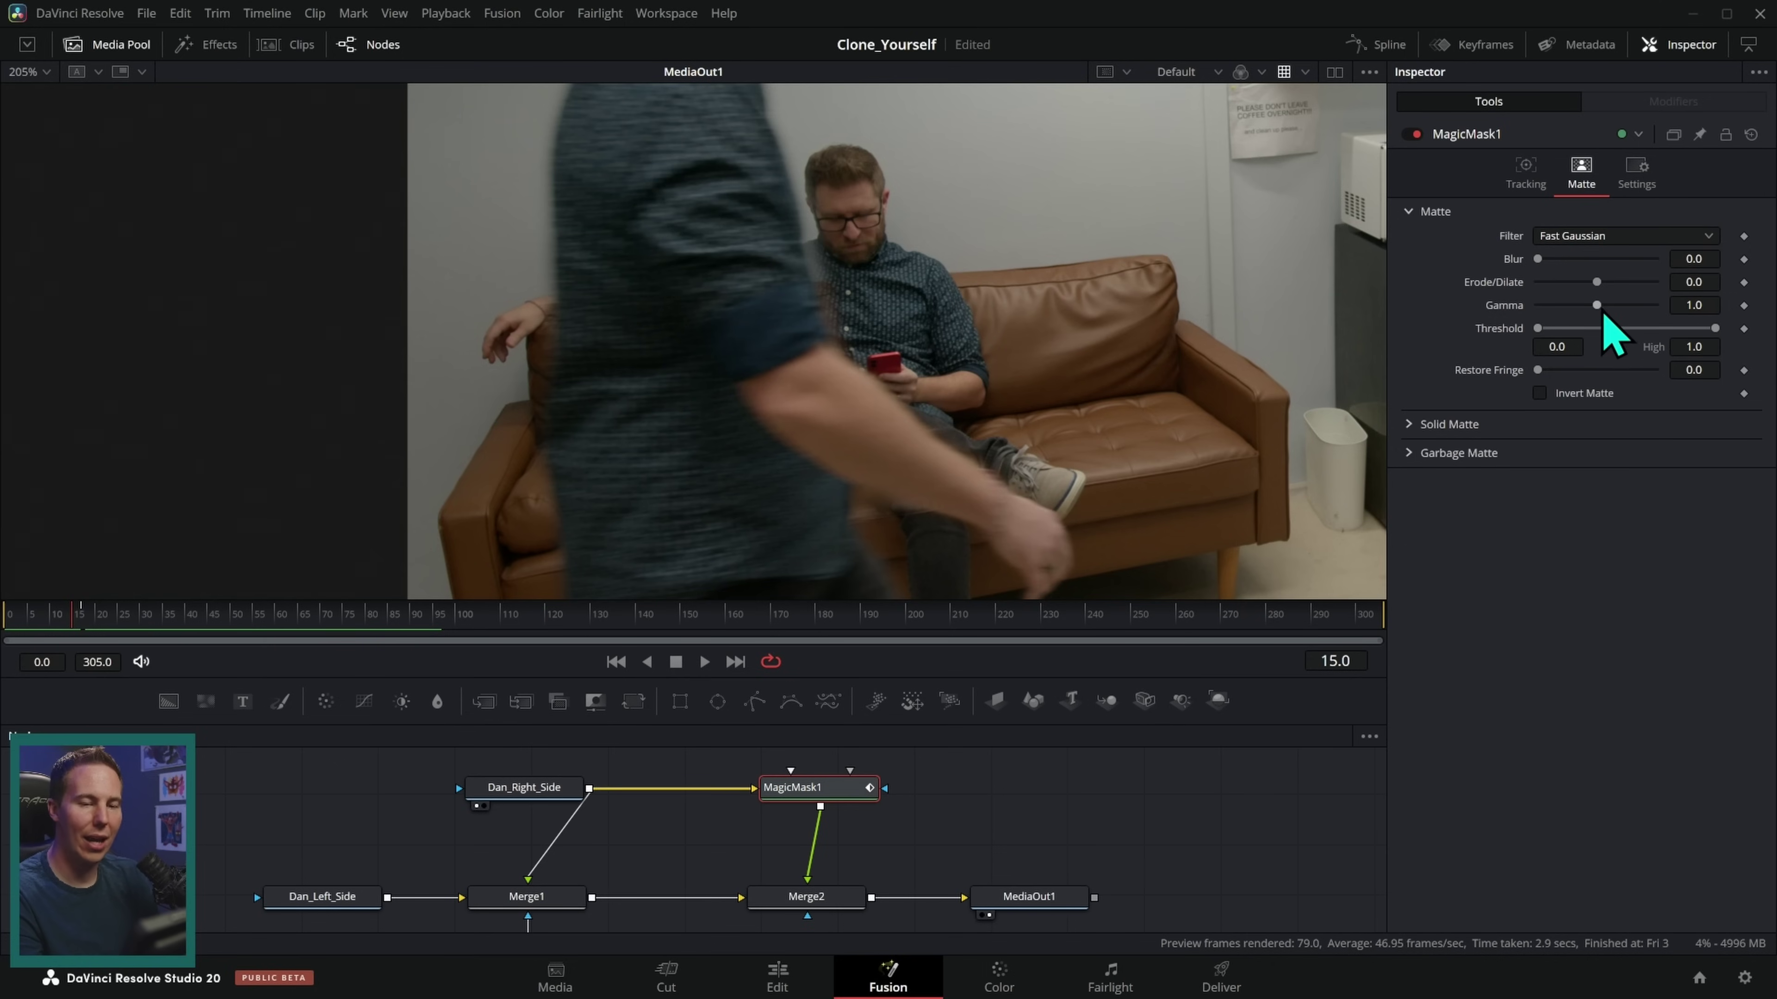
pyautogui.moveTo(1597, 286); pyautogui.dragTo(1591, 288)
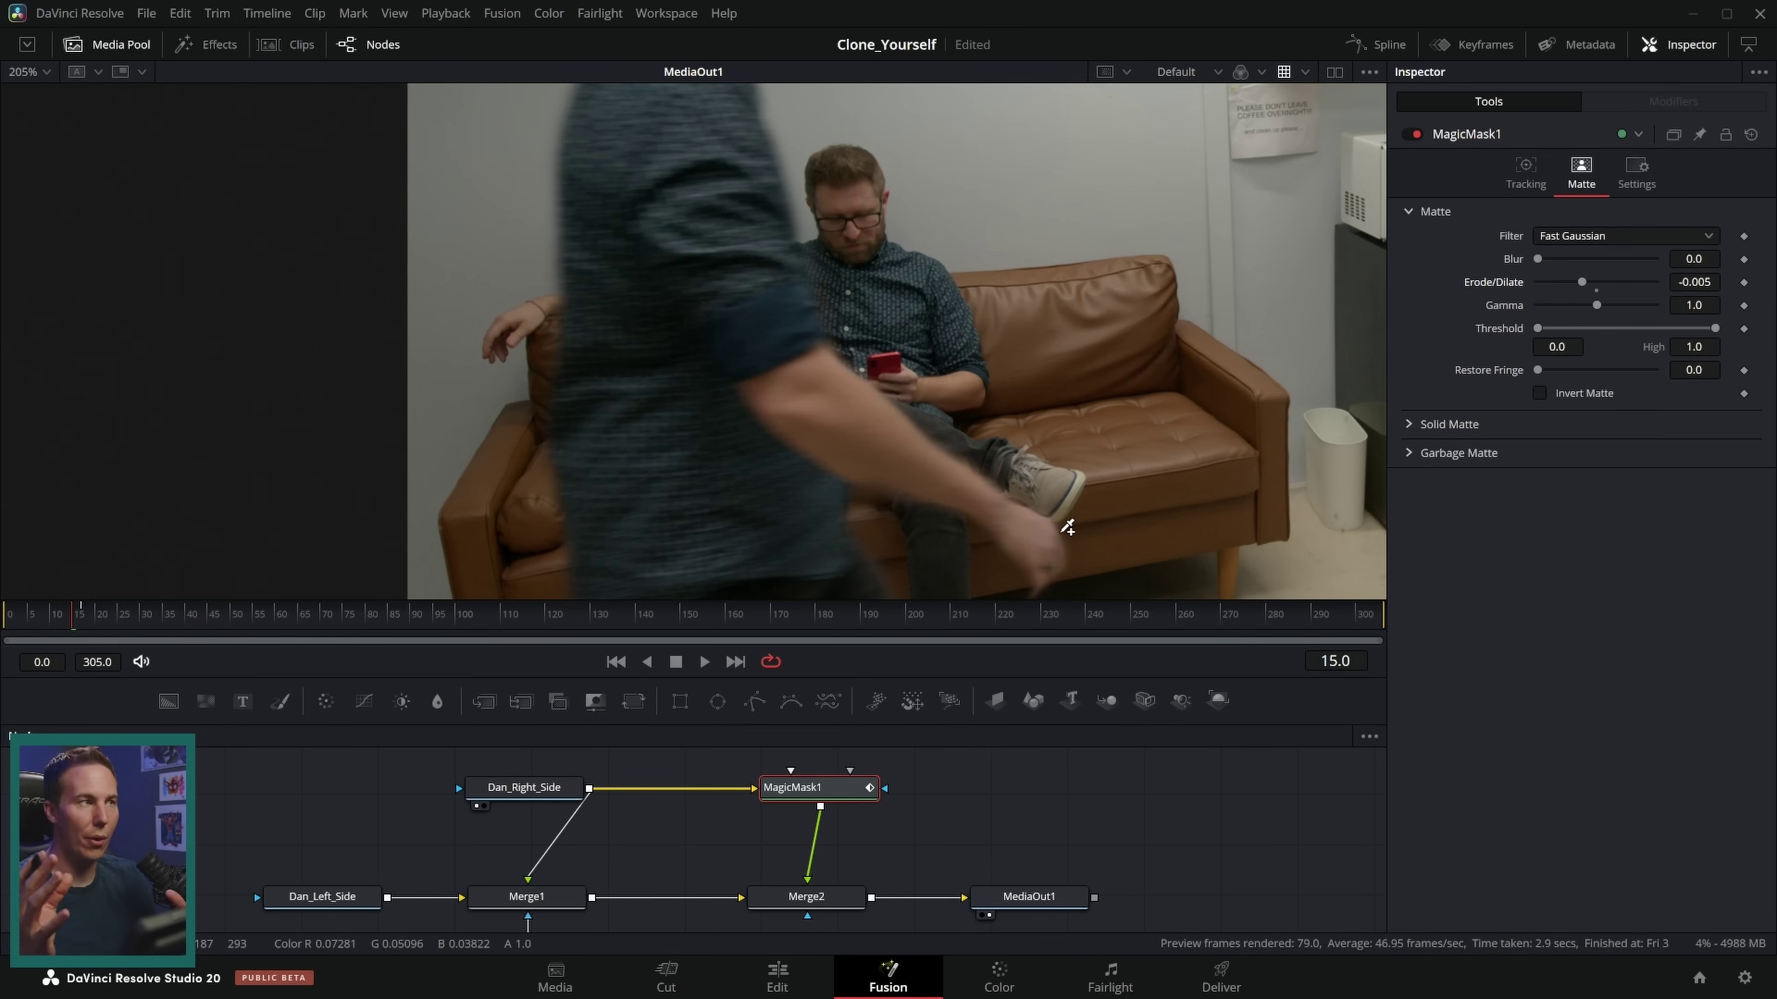
pyautogui.scroll(-3, 1066, 526)
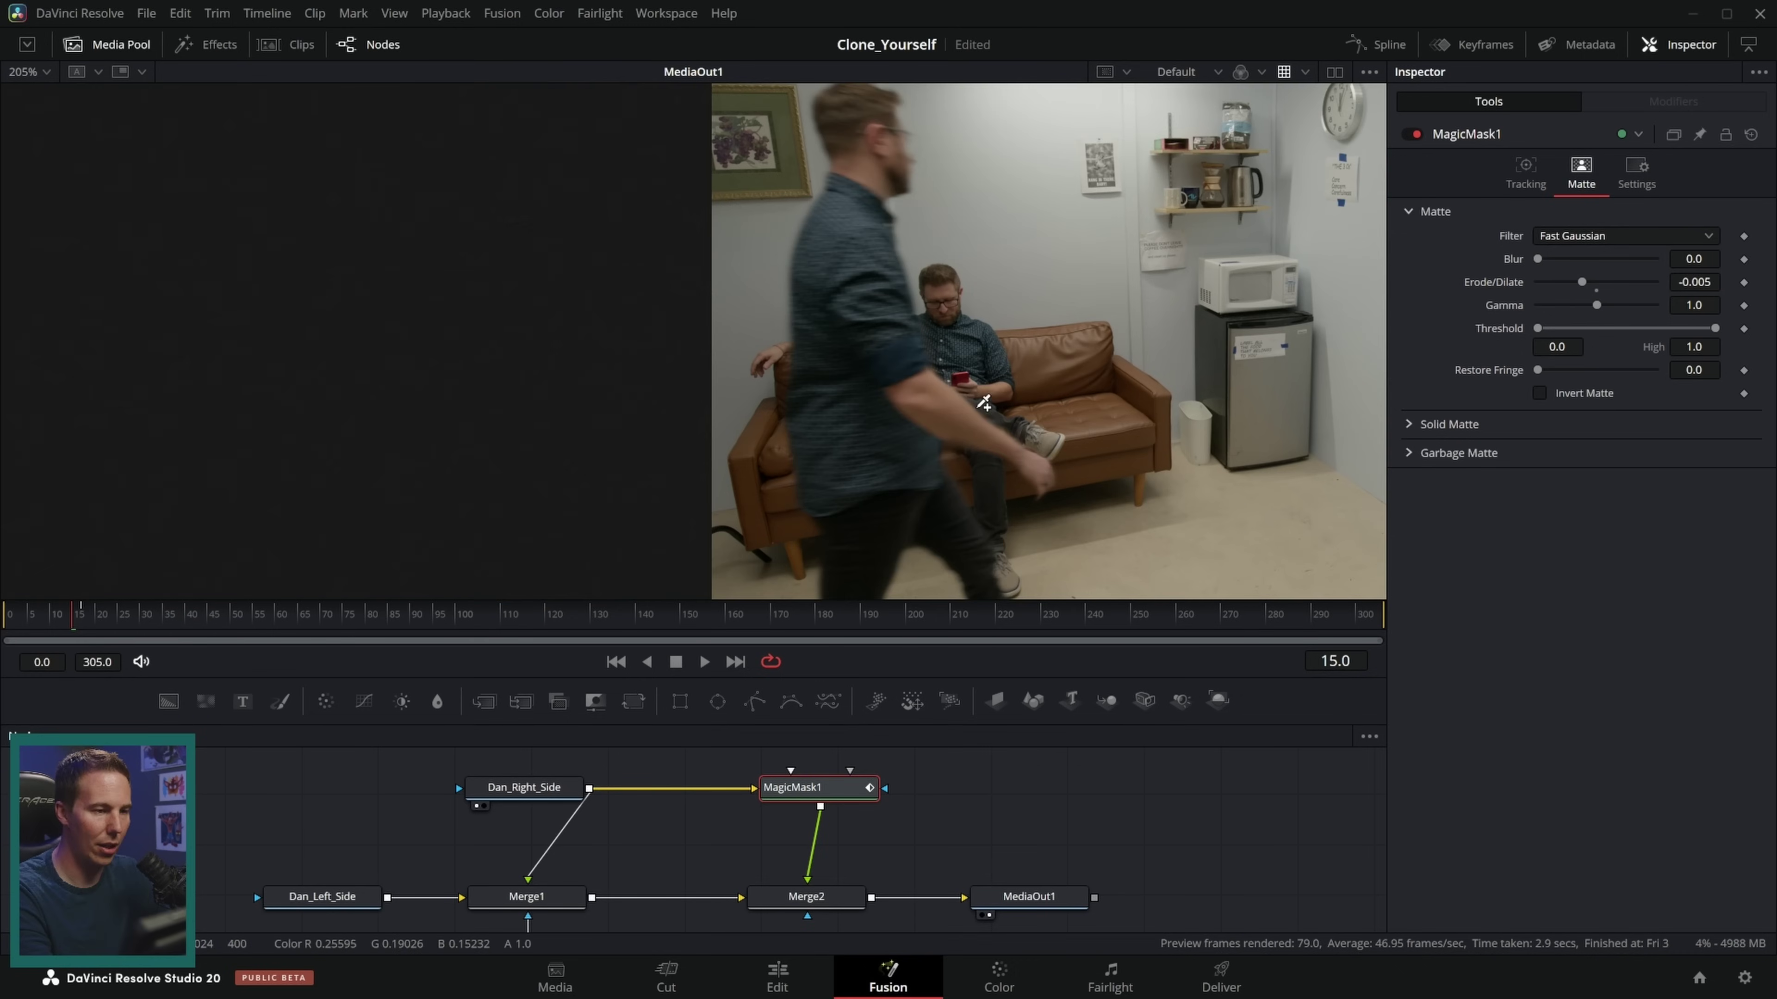
pyautogui.scroll(5, 888, 301)
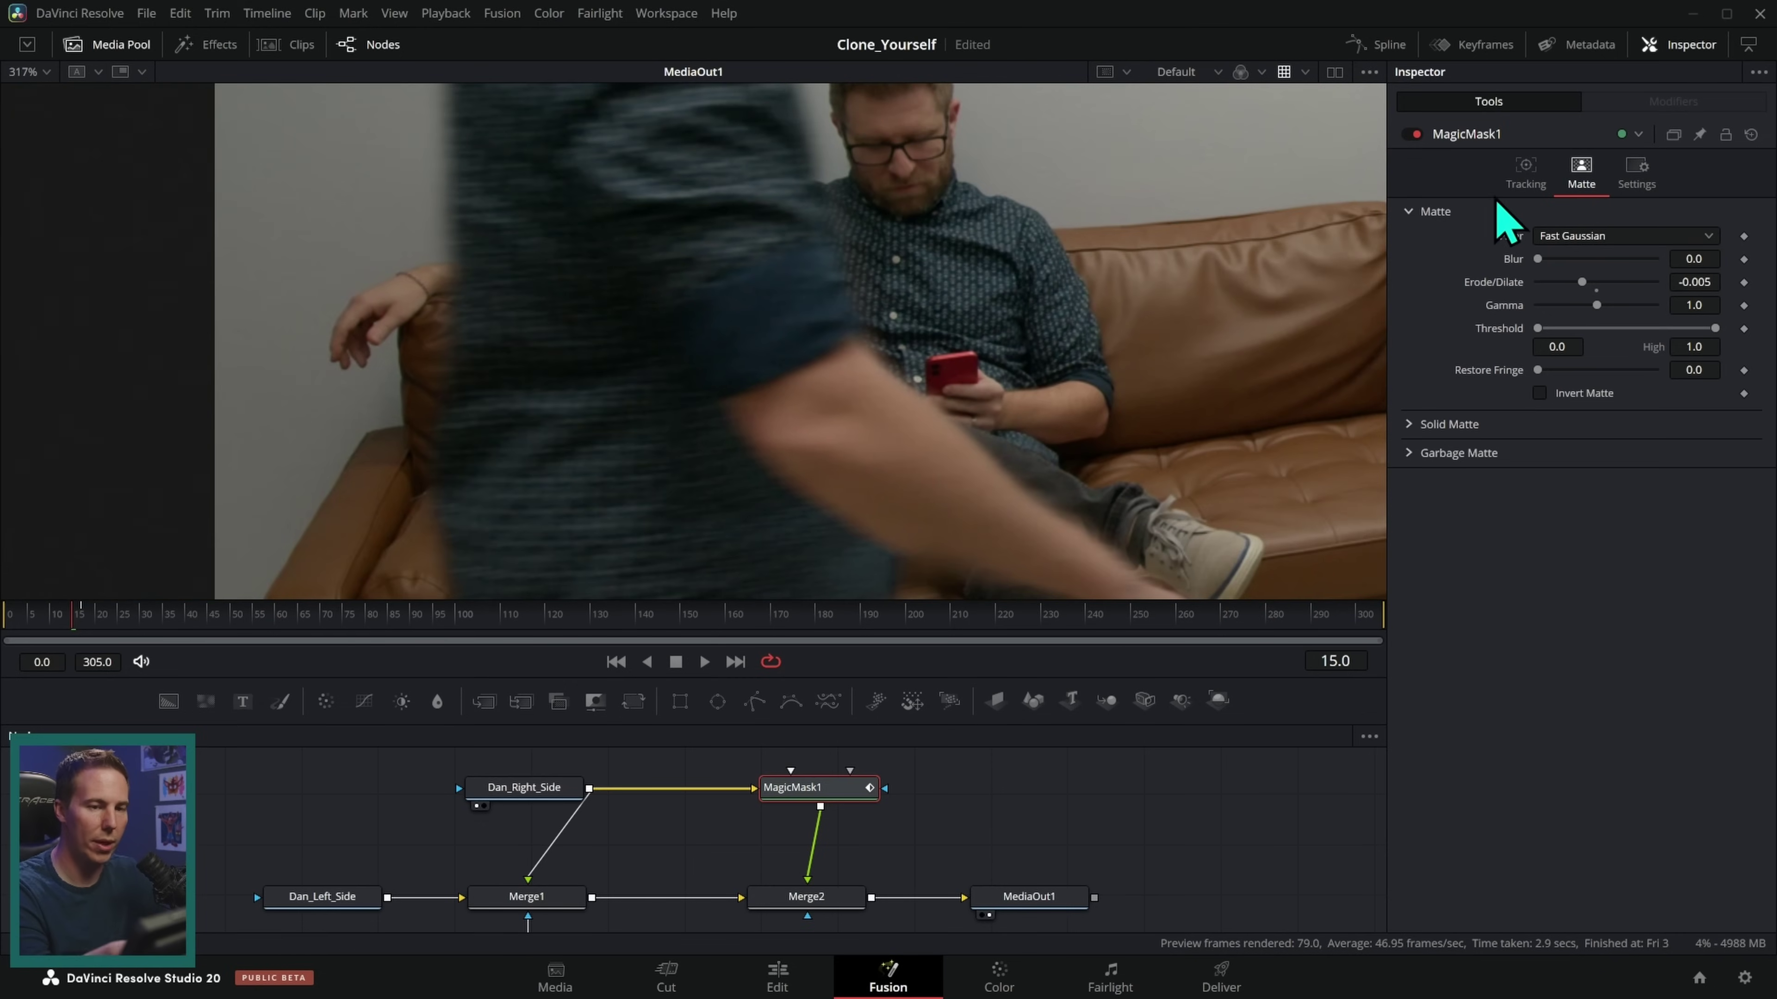
pyautogui.doubleClick(1516, 282)
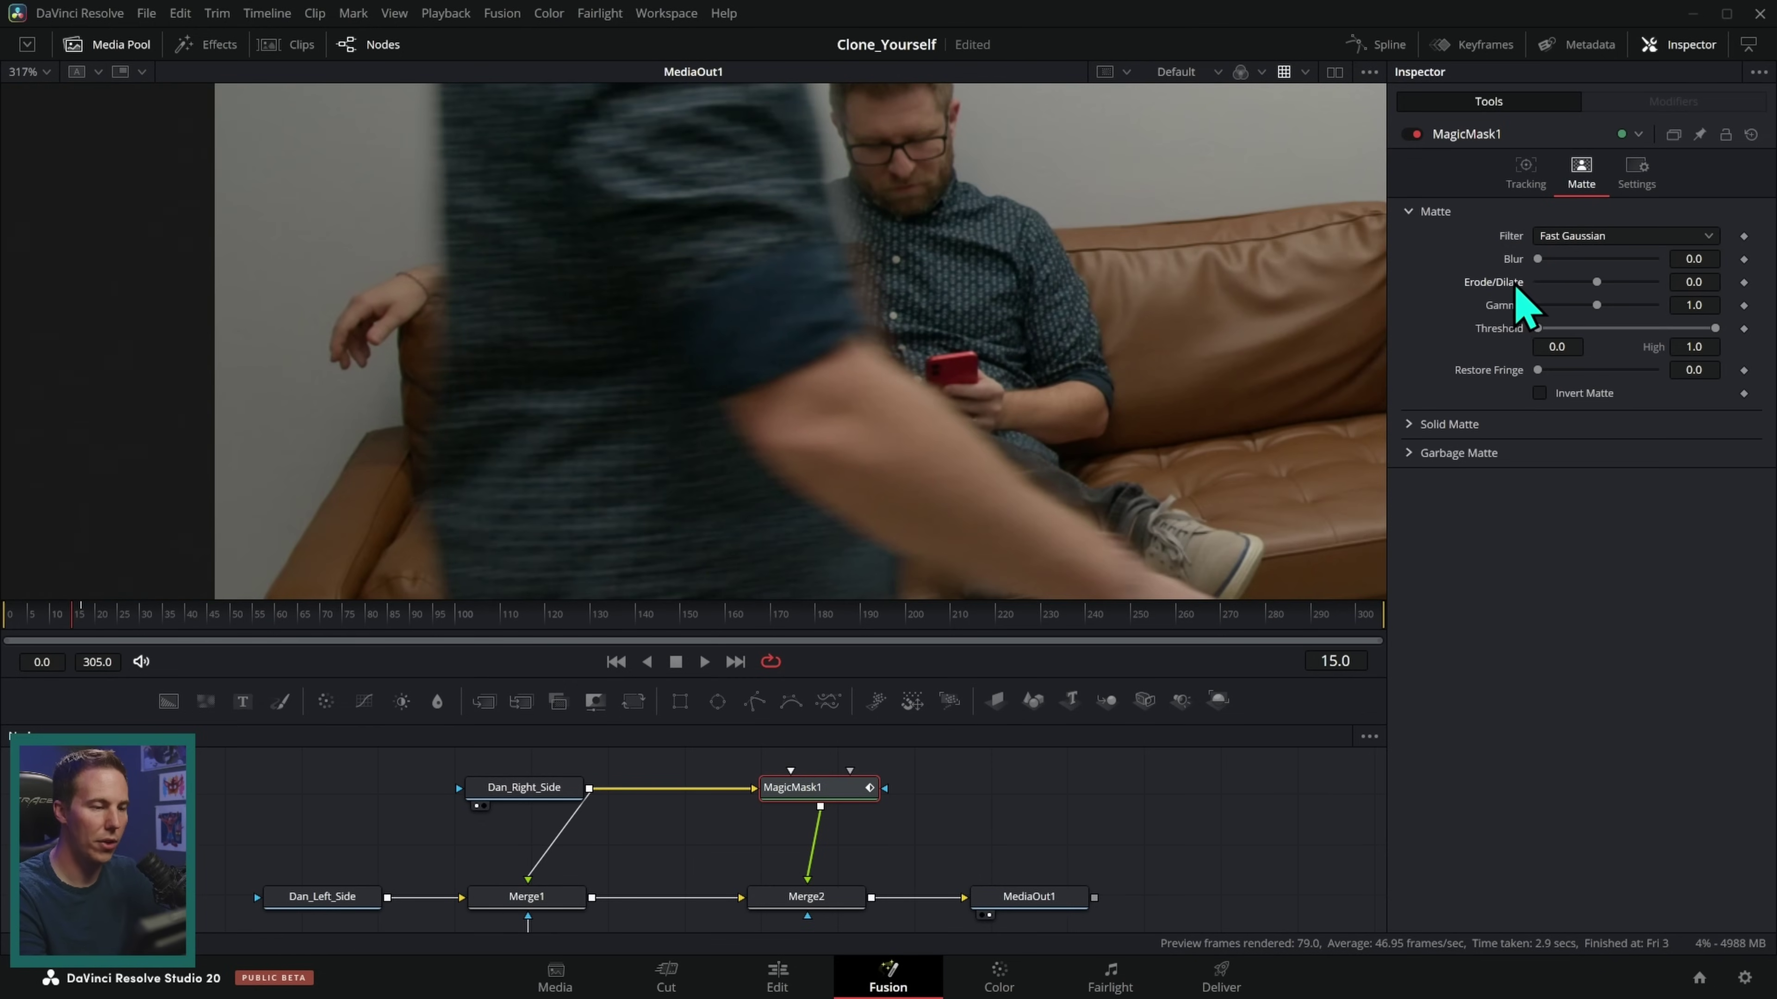
pyautogui.hotkey('ctrl', 'z')
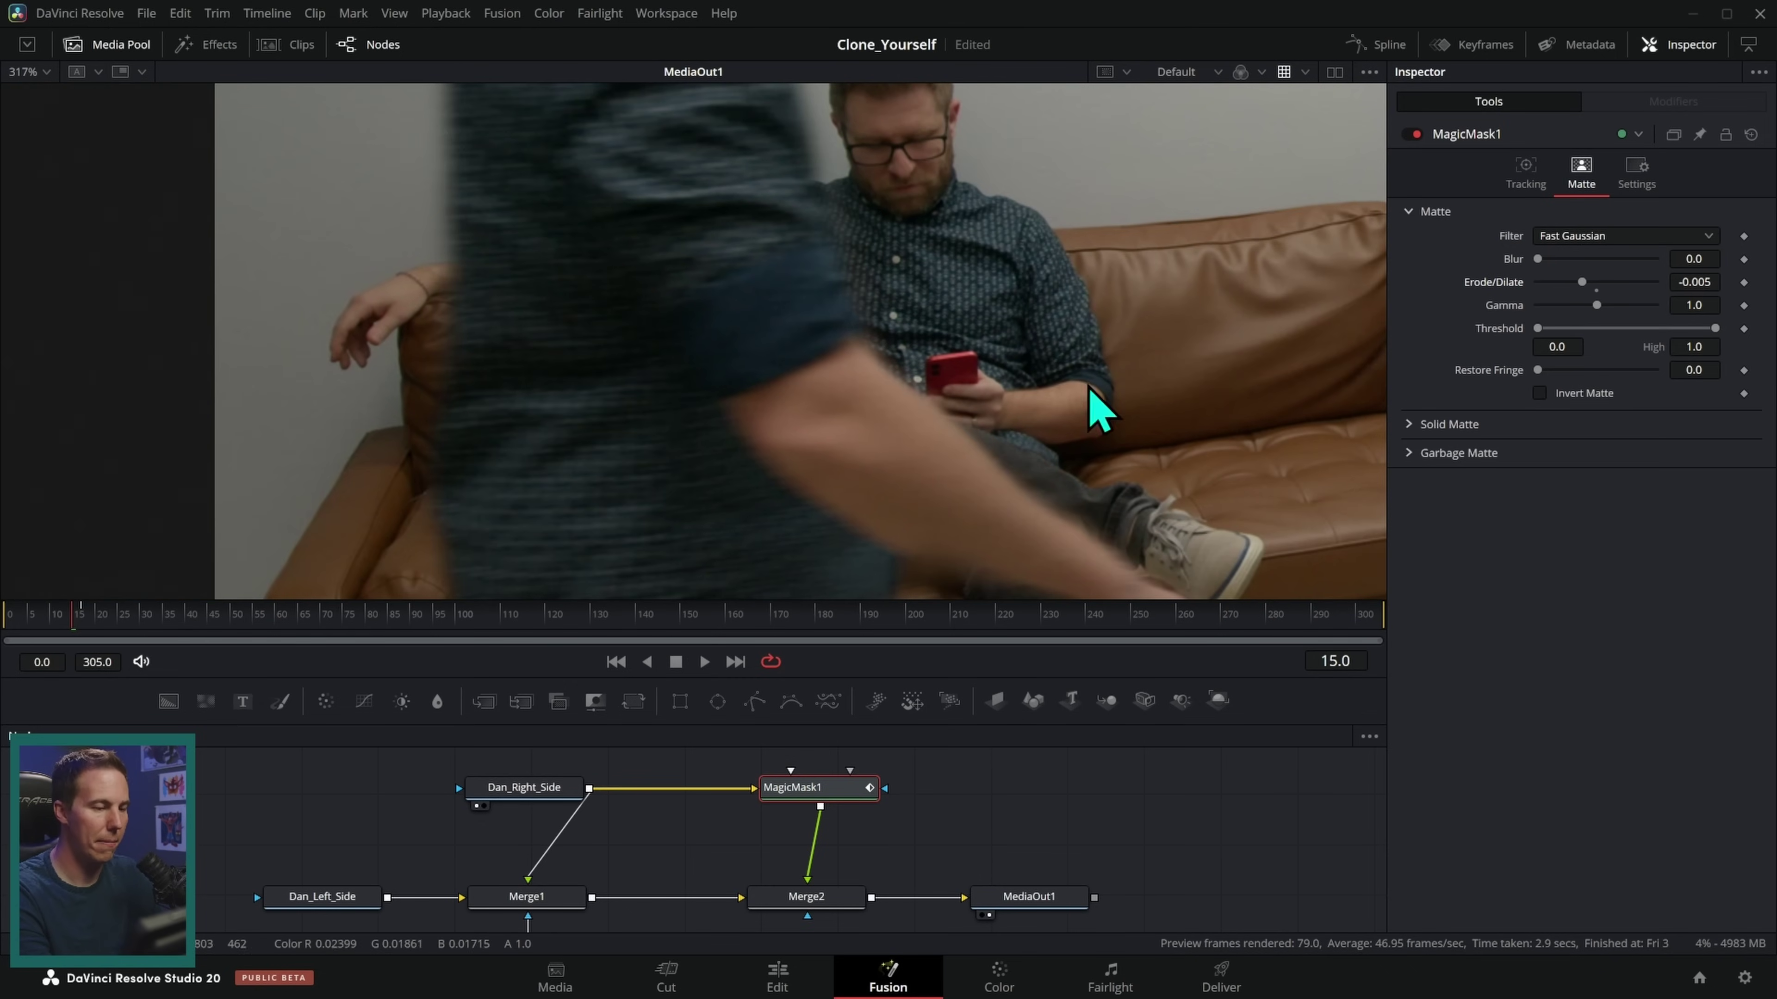
# - Play back the composite and step to frame 34 to review the eroded matte
pyautogui.scroll(-5, 1091, 396)
pyautogui.click(615, 661)
pyautogui.click(705, 663)
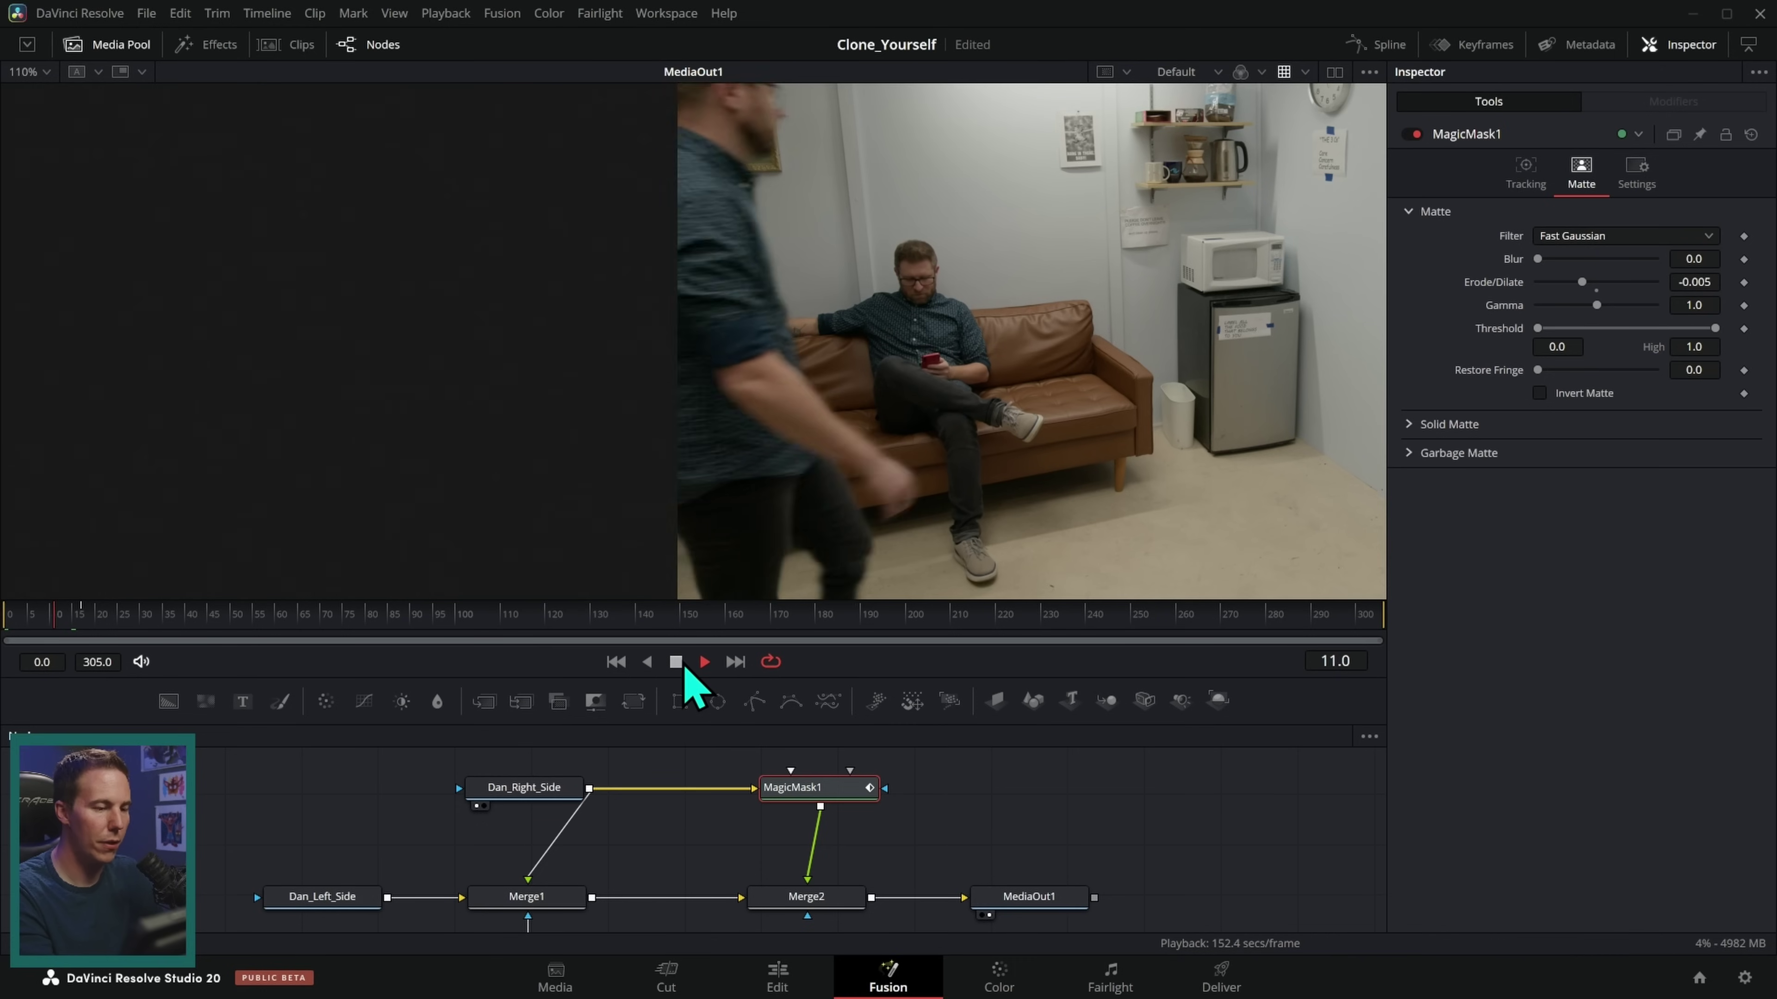
pyautogui.moveTo(138, 617)
pyautogui.mouseDown()
pyautogui.moveTo(93, 622)
pyautogui.moveTo(163, 627)
pyautogui.moveTo(172, 645)
pyautogui.mouseUp()
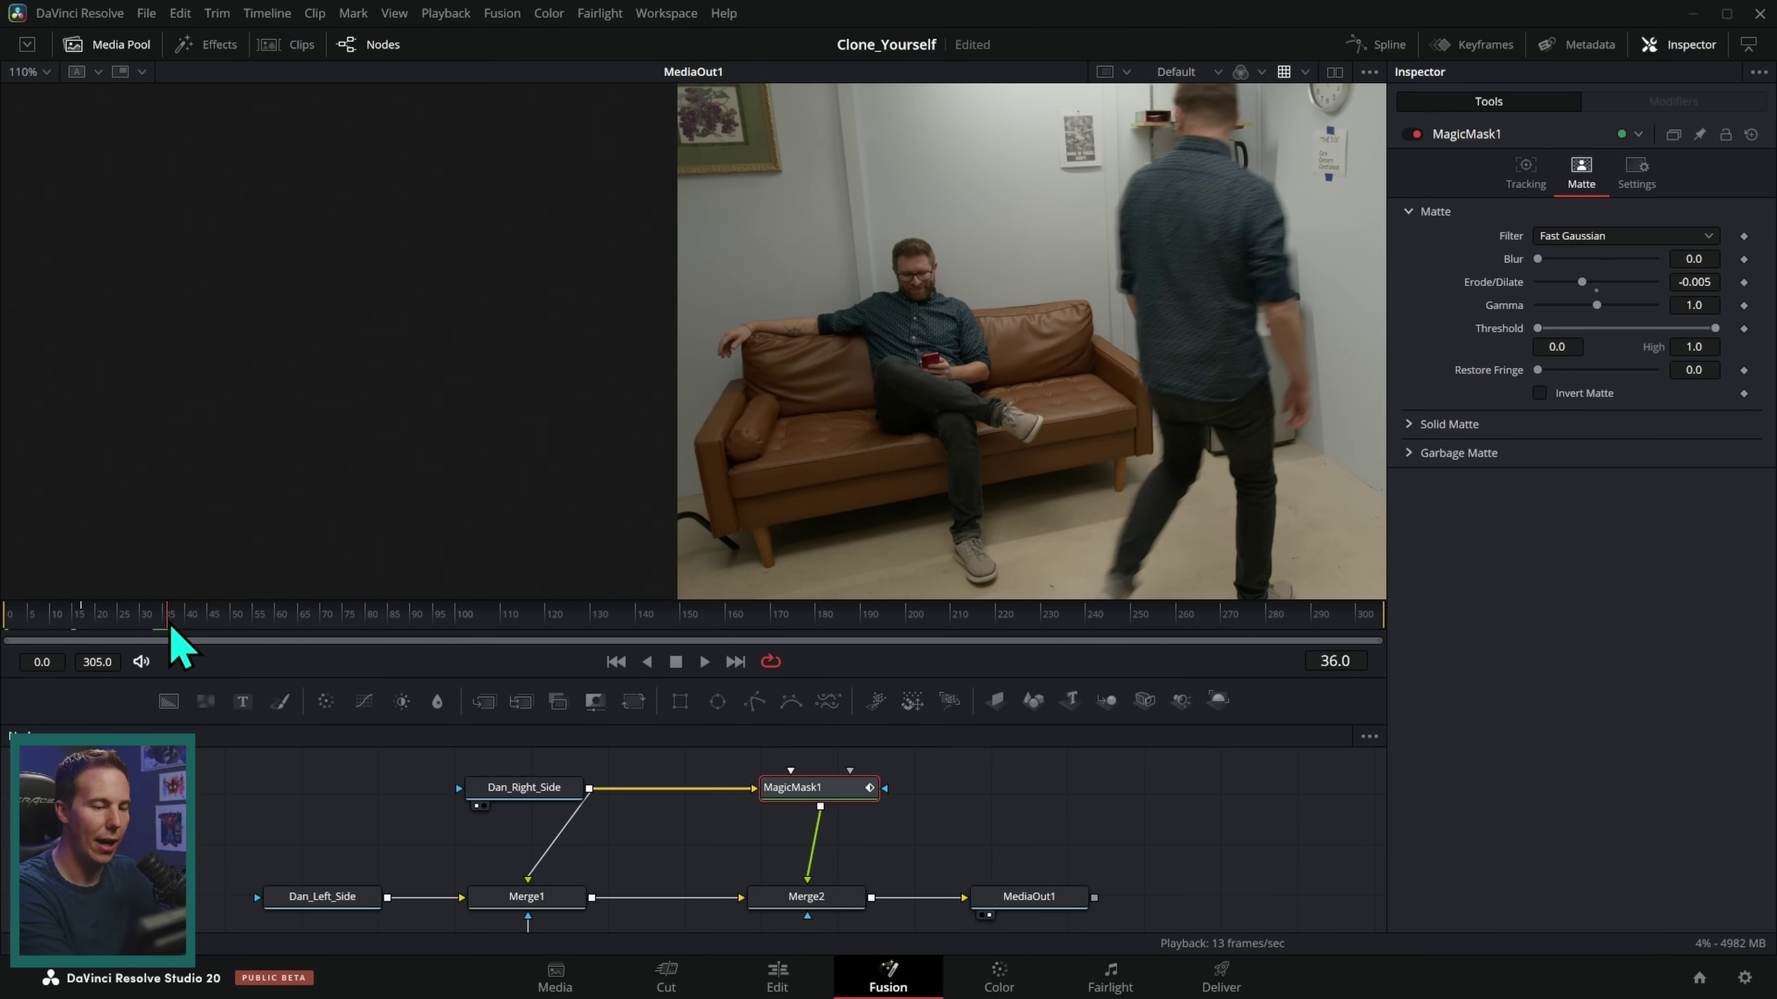
pyautogui.scroll(3, 1120, 337)
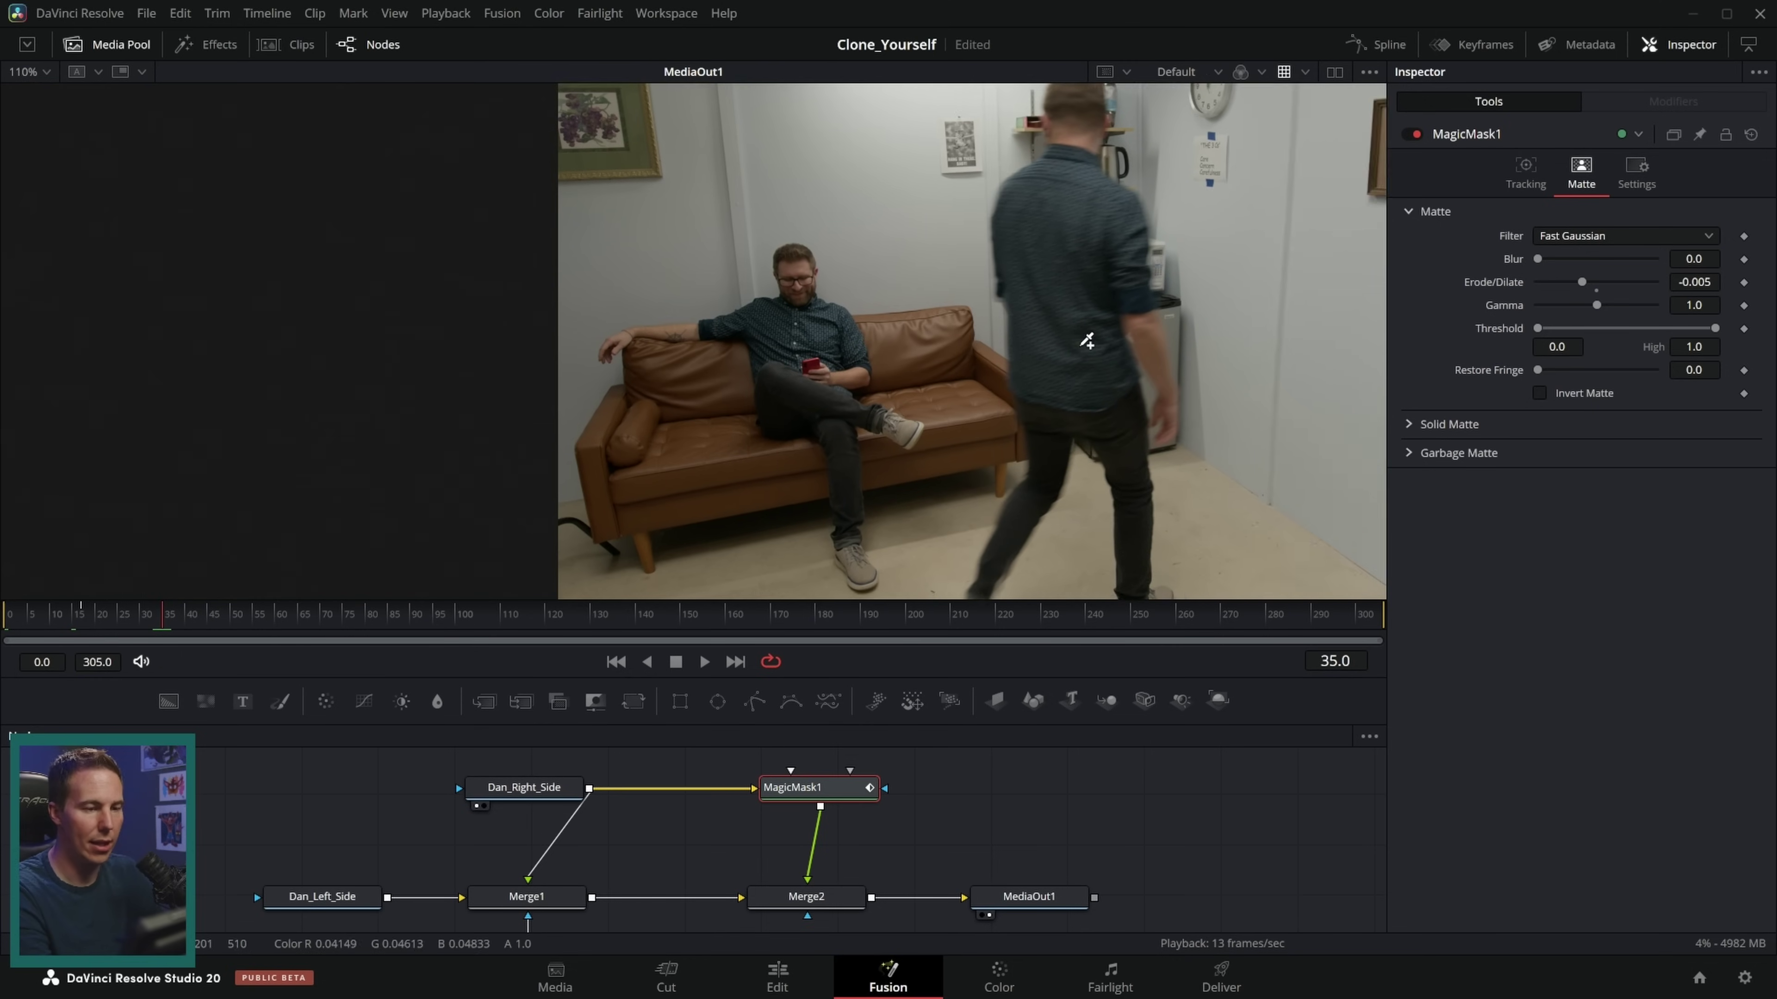
pyautogui.scroll(-2, 1139, 334)
pyautogui.press('Left')
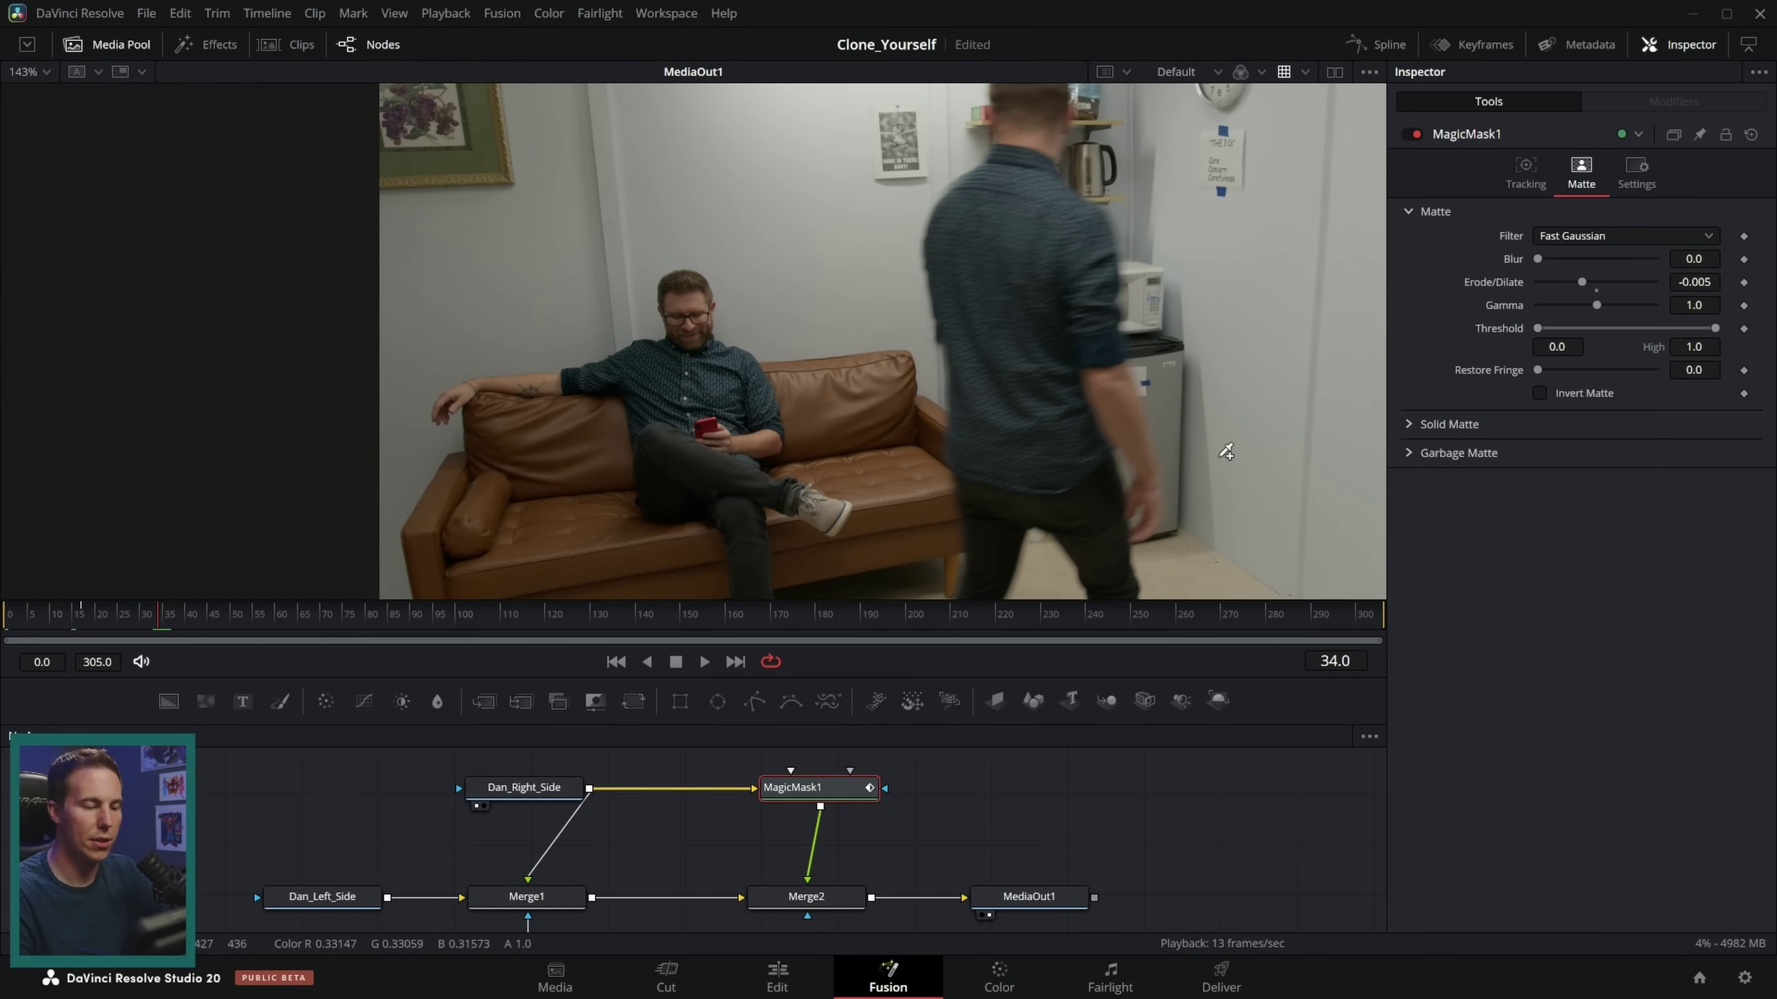
pyautogui.scroll(-2, 1059, 758)
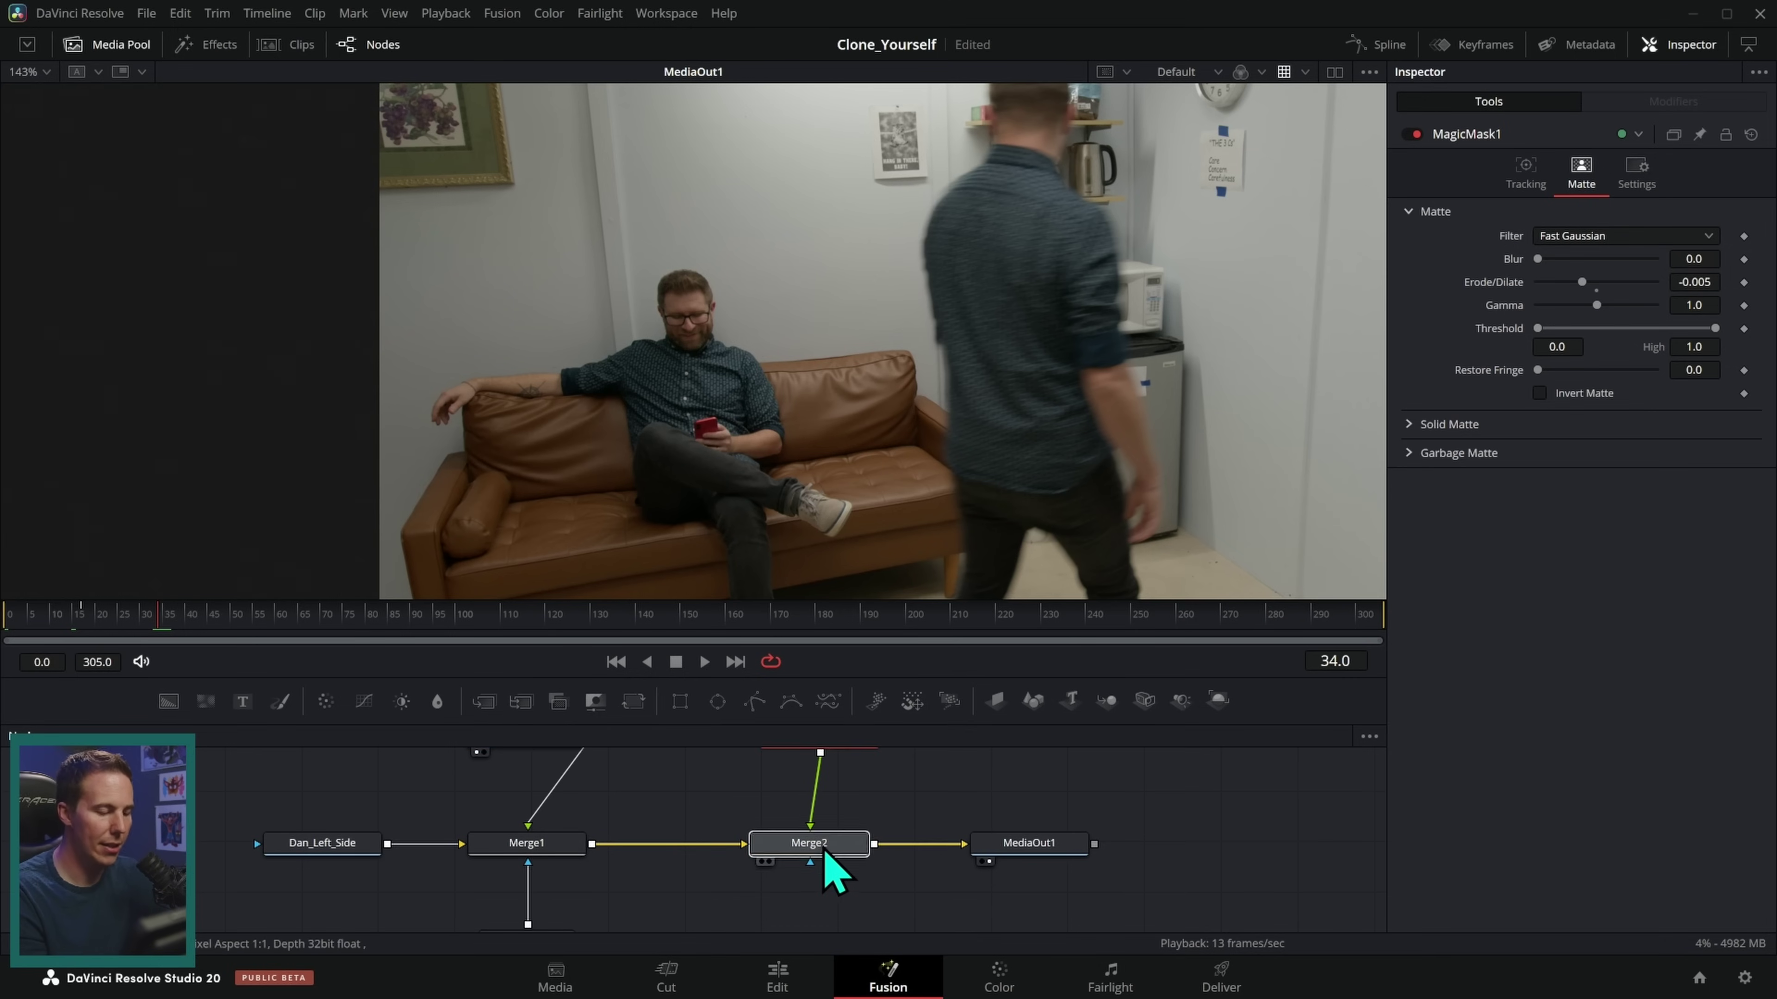
# - Keyframe Merge2's Blend at 1.0 on frame 34 and 0.0 on frame 35
pyautogui.click(828, 848)
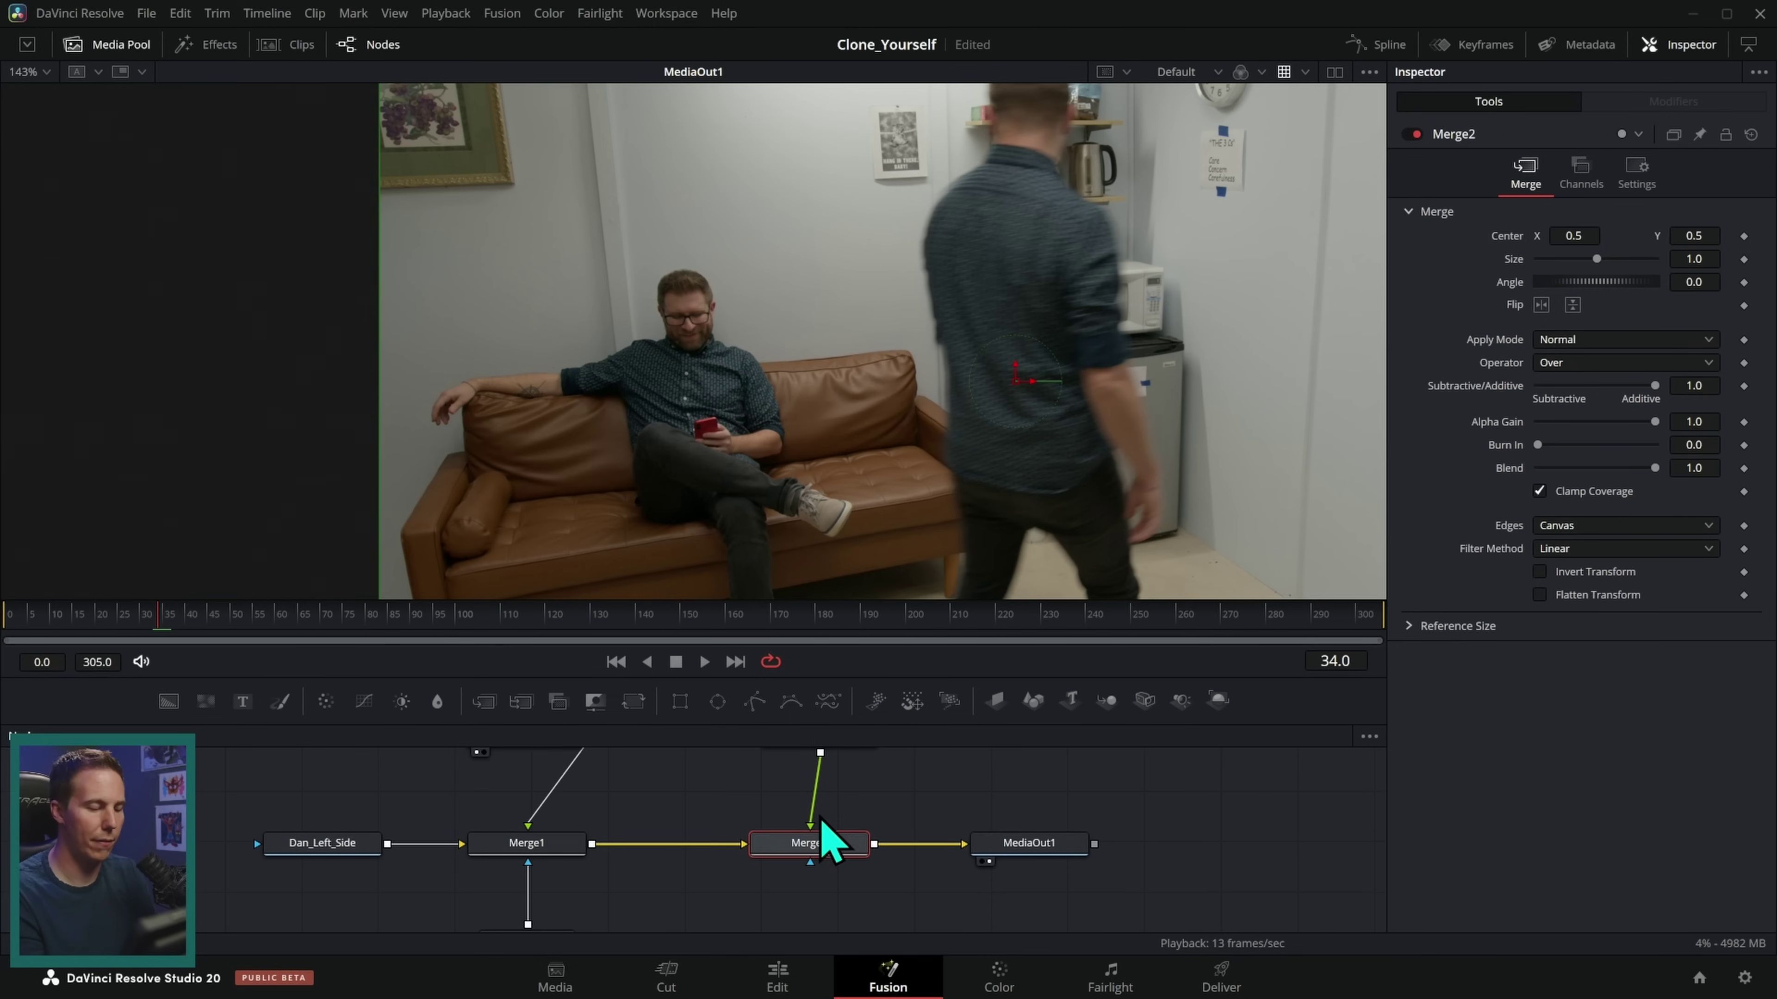
pyautogui.click(1744, 468)
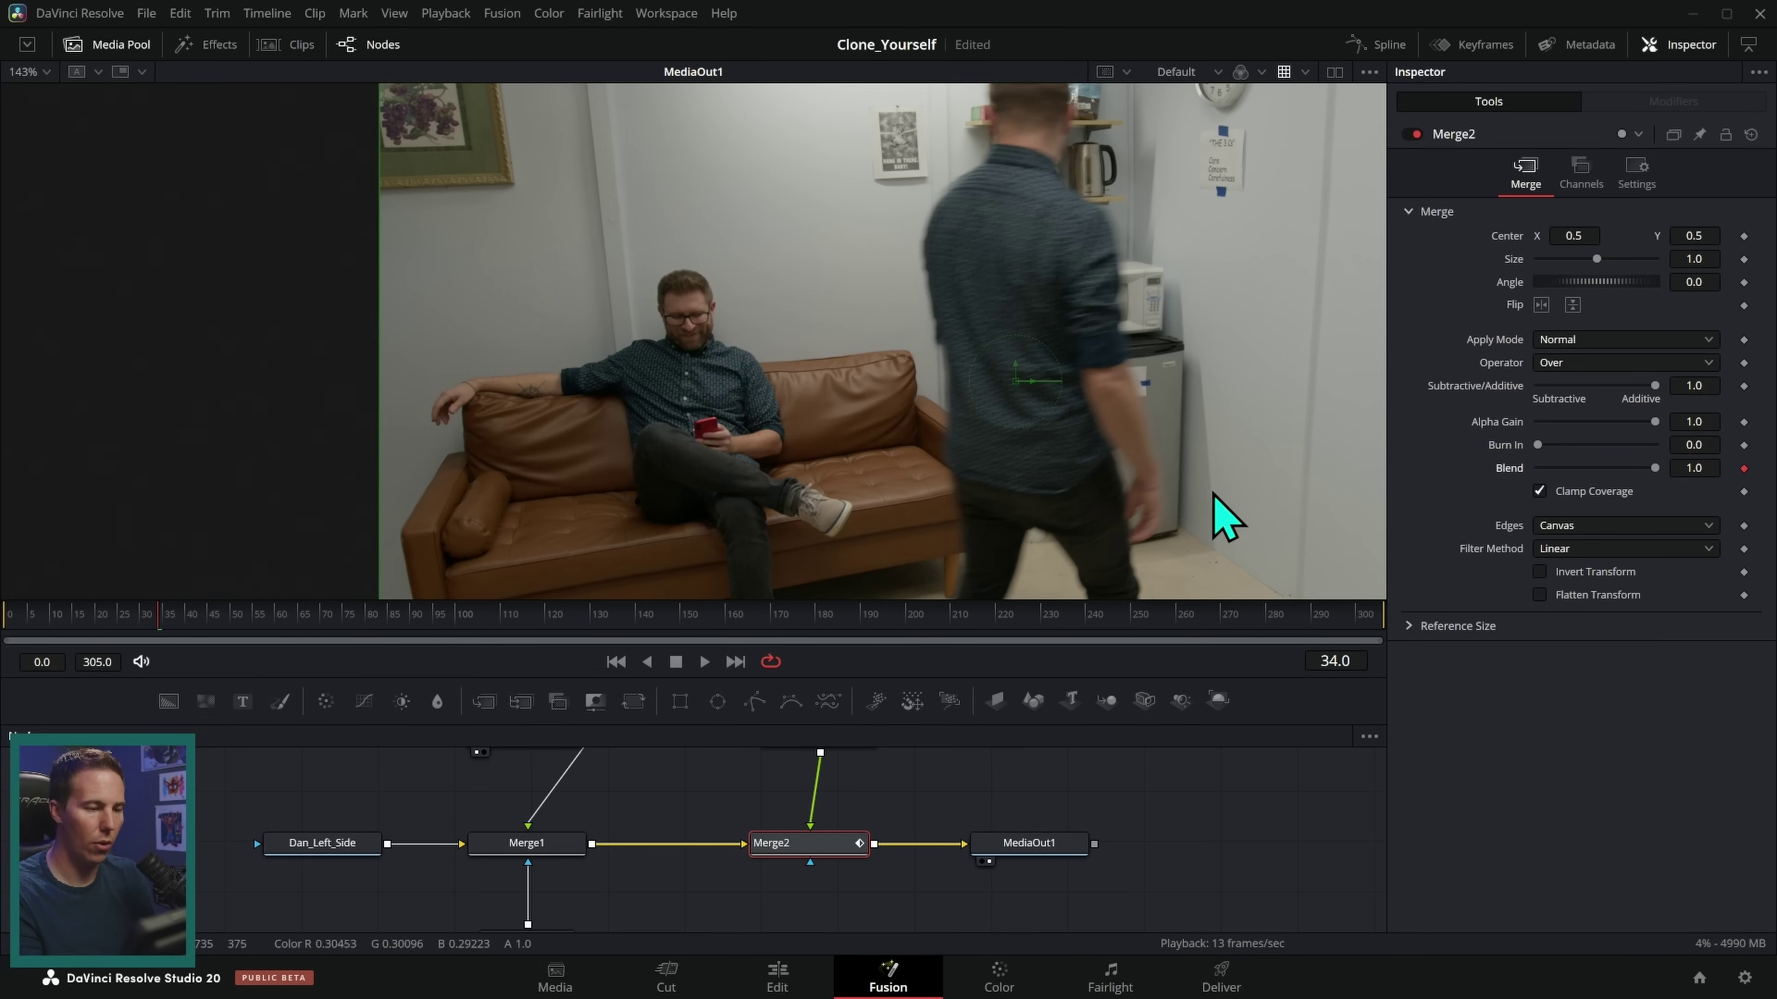
pyautogui.press('Right')
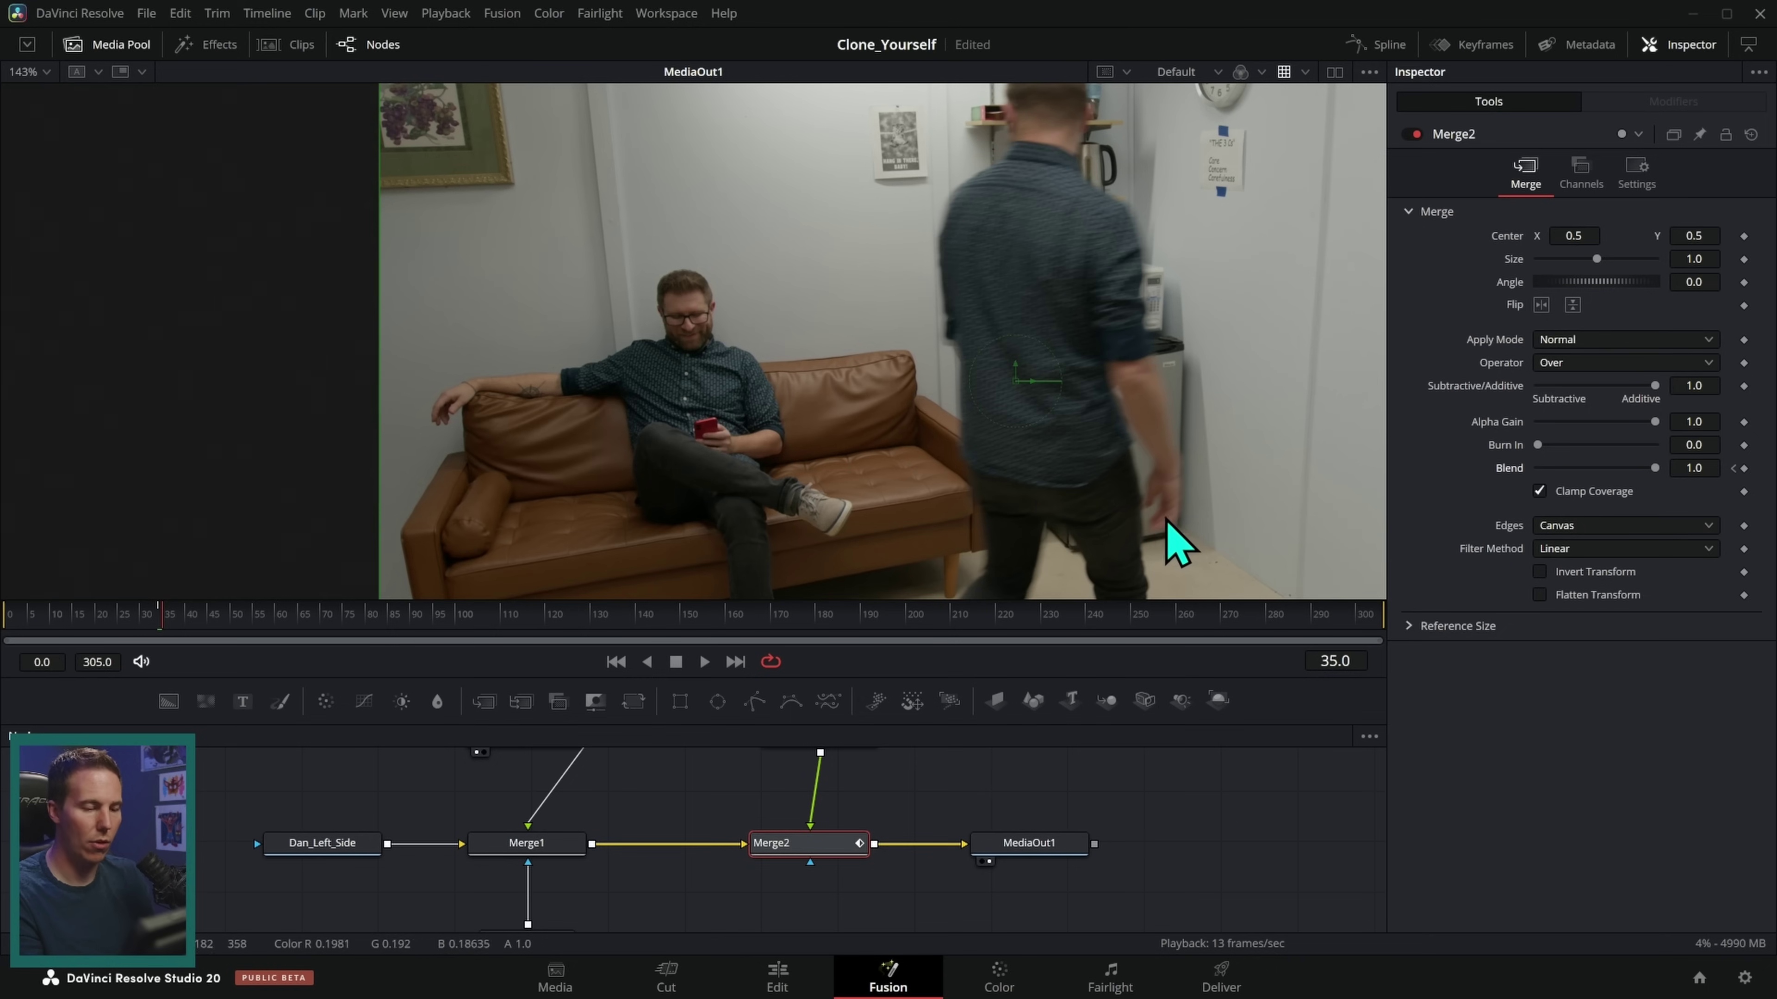
pyautogui.moveTo(1655, 469); pyautogui.dragTo(1267, 540)
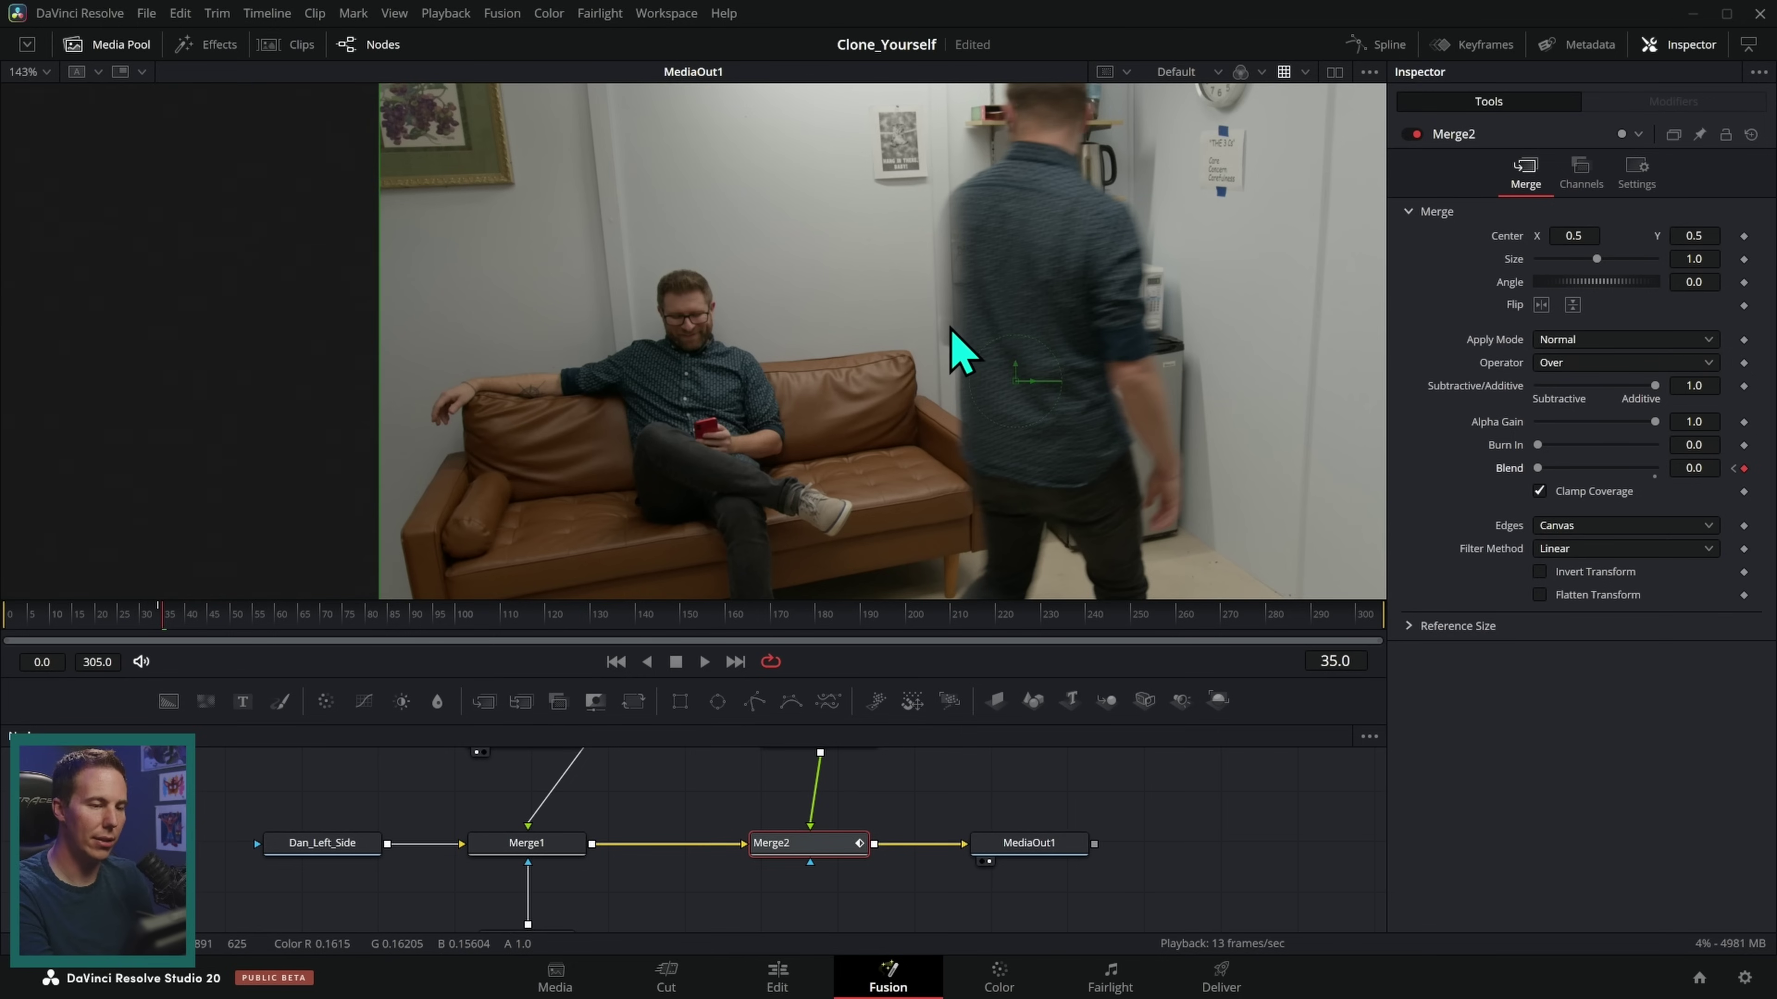
pyautogui.moveTo(655, 781)
pyautogui.mouseDown()
pyautogui.moveTo(775, 845)
pyautogui.moveTo(776, 795)
pyautogui.mouseUp()
pyautogui.click(700, 871)
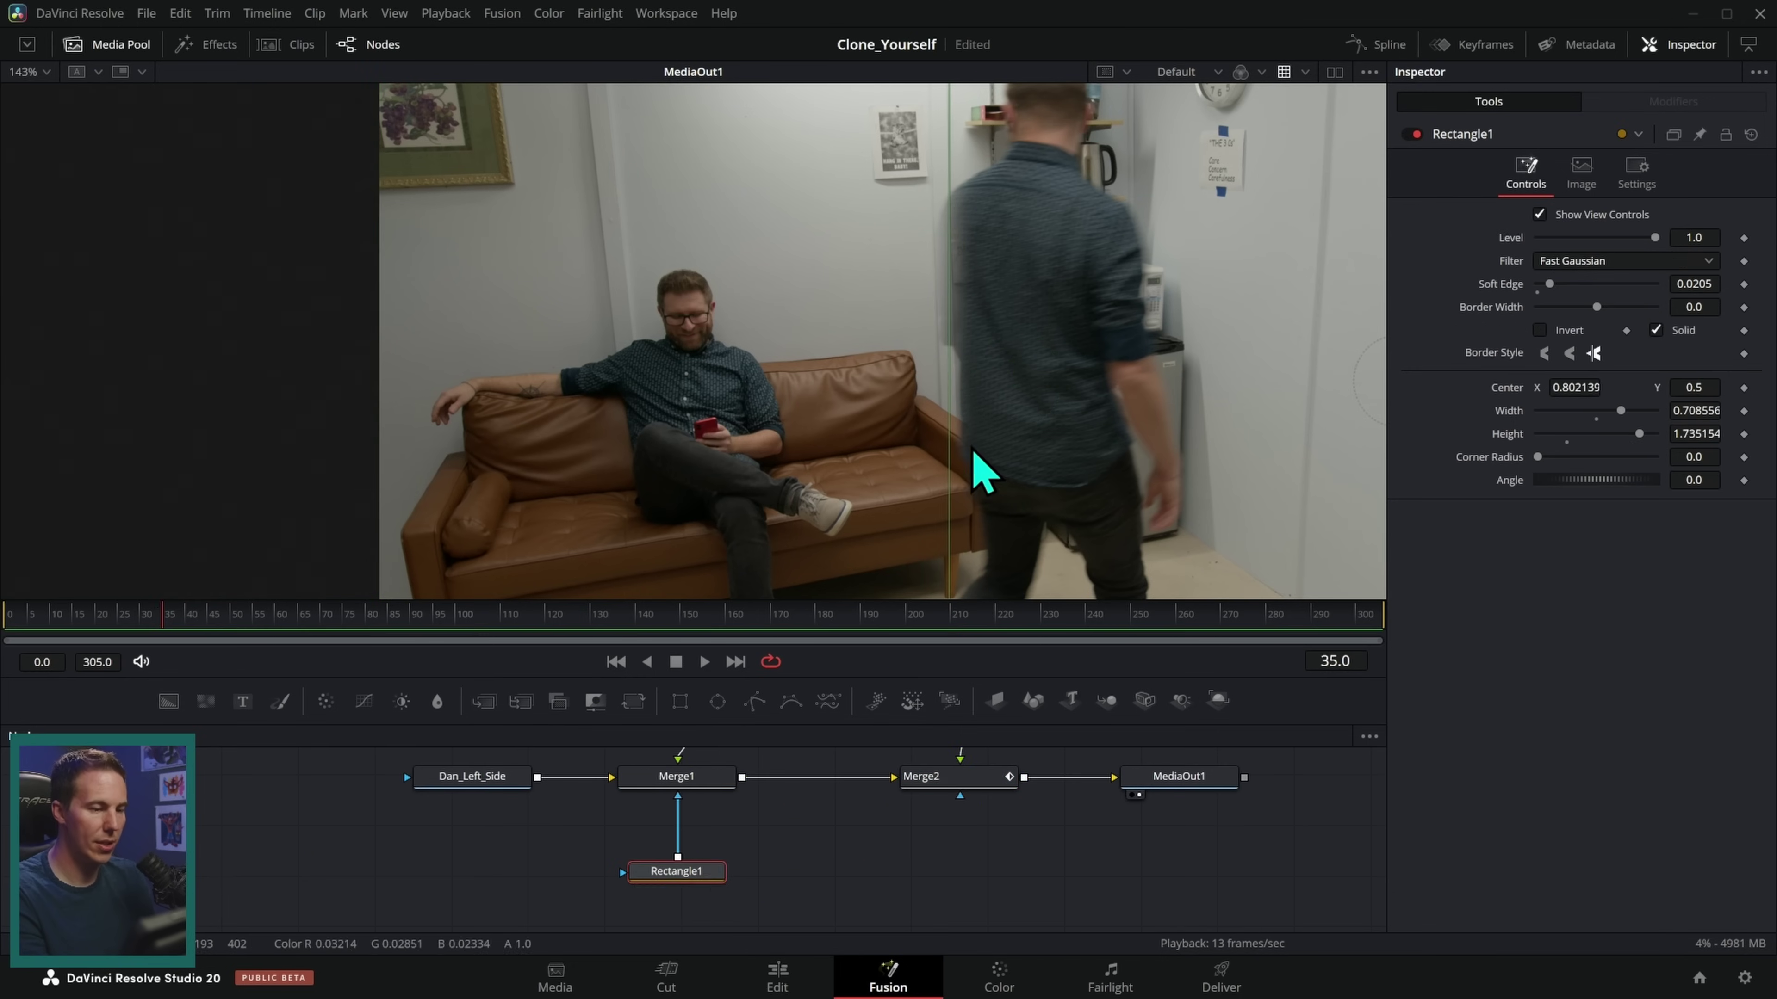
# - Widen the Rectangle1 mask leftward to a width of 0.800225
pyautogui.moveTo(950, 435); pyautogui.dragTo(912, 450)
pyautogui.moveTo(954, 447)
pyautogui.mouseDown()
pyautogui.moveTo(898, 464)
pyautogui.moveTo(890, 490)
pyautogui.mouseUp()
pyautogui.click(1014, 868)
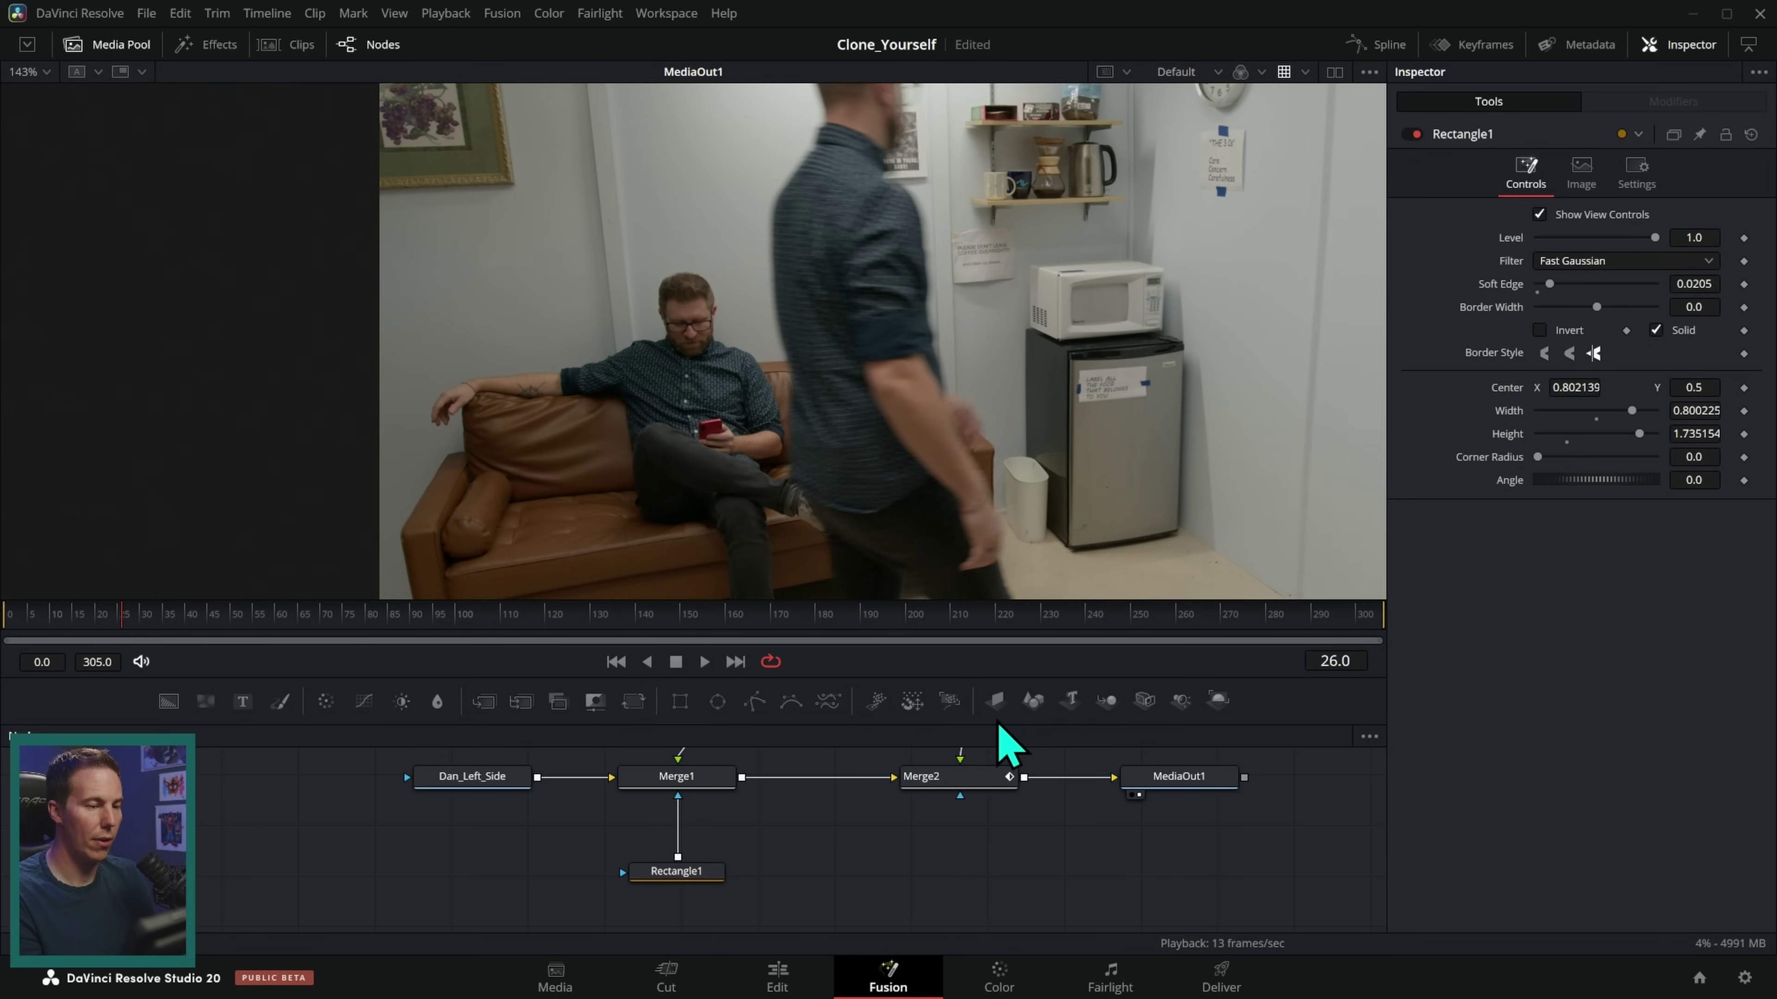
pyautogui.moveTo(1070, 823); pyautogui.dragTo(1037, 872)
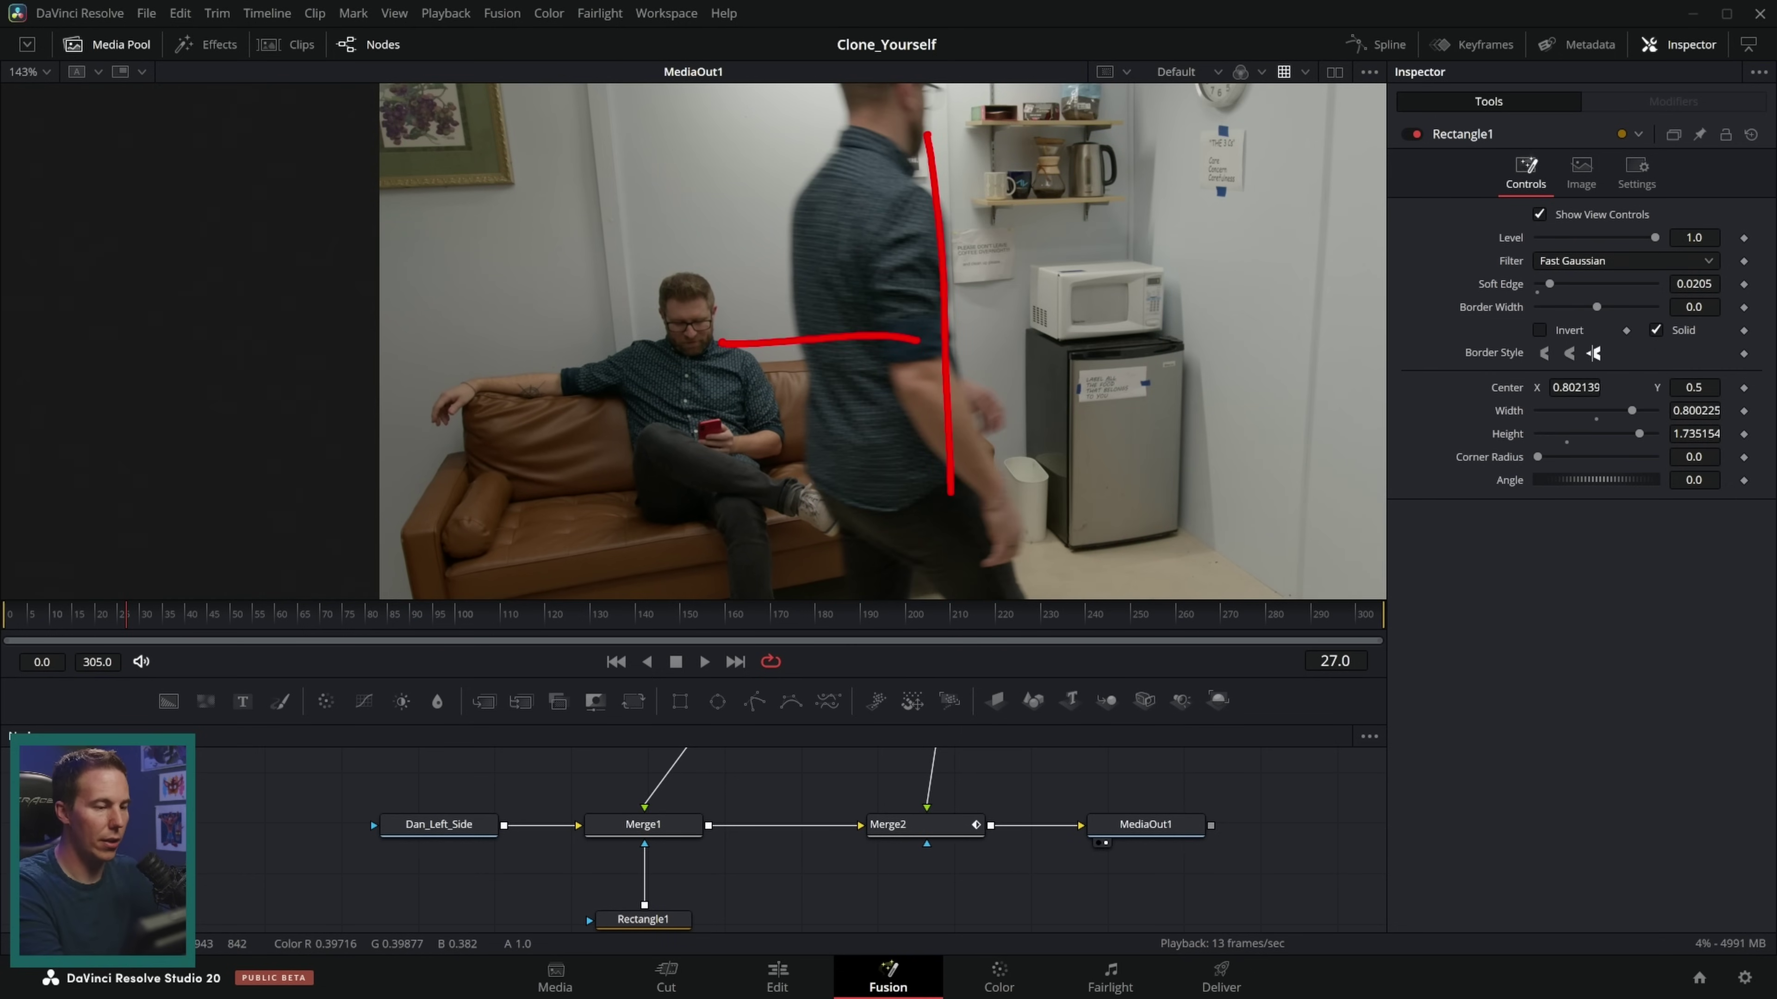
# - View the Dan_Left_Side, MagicMask1 and Merge2 outputs in turn
pyautogui.press('1')
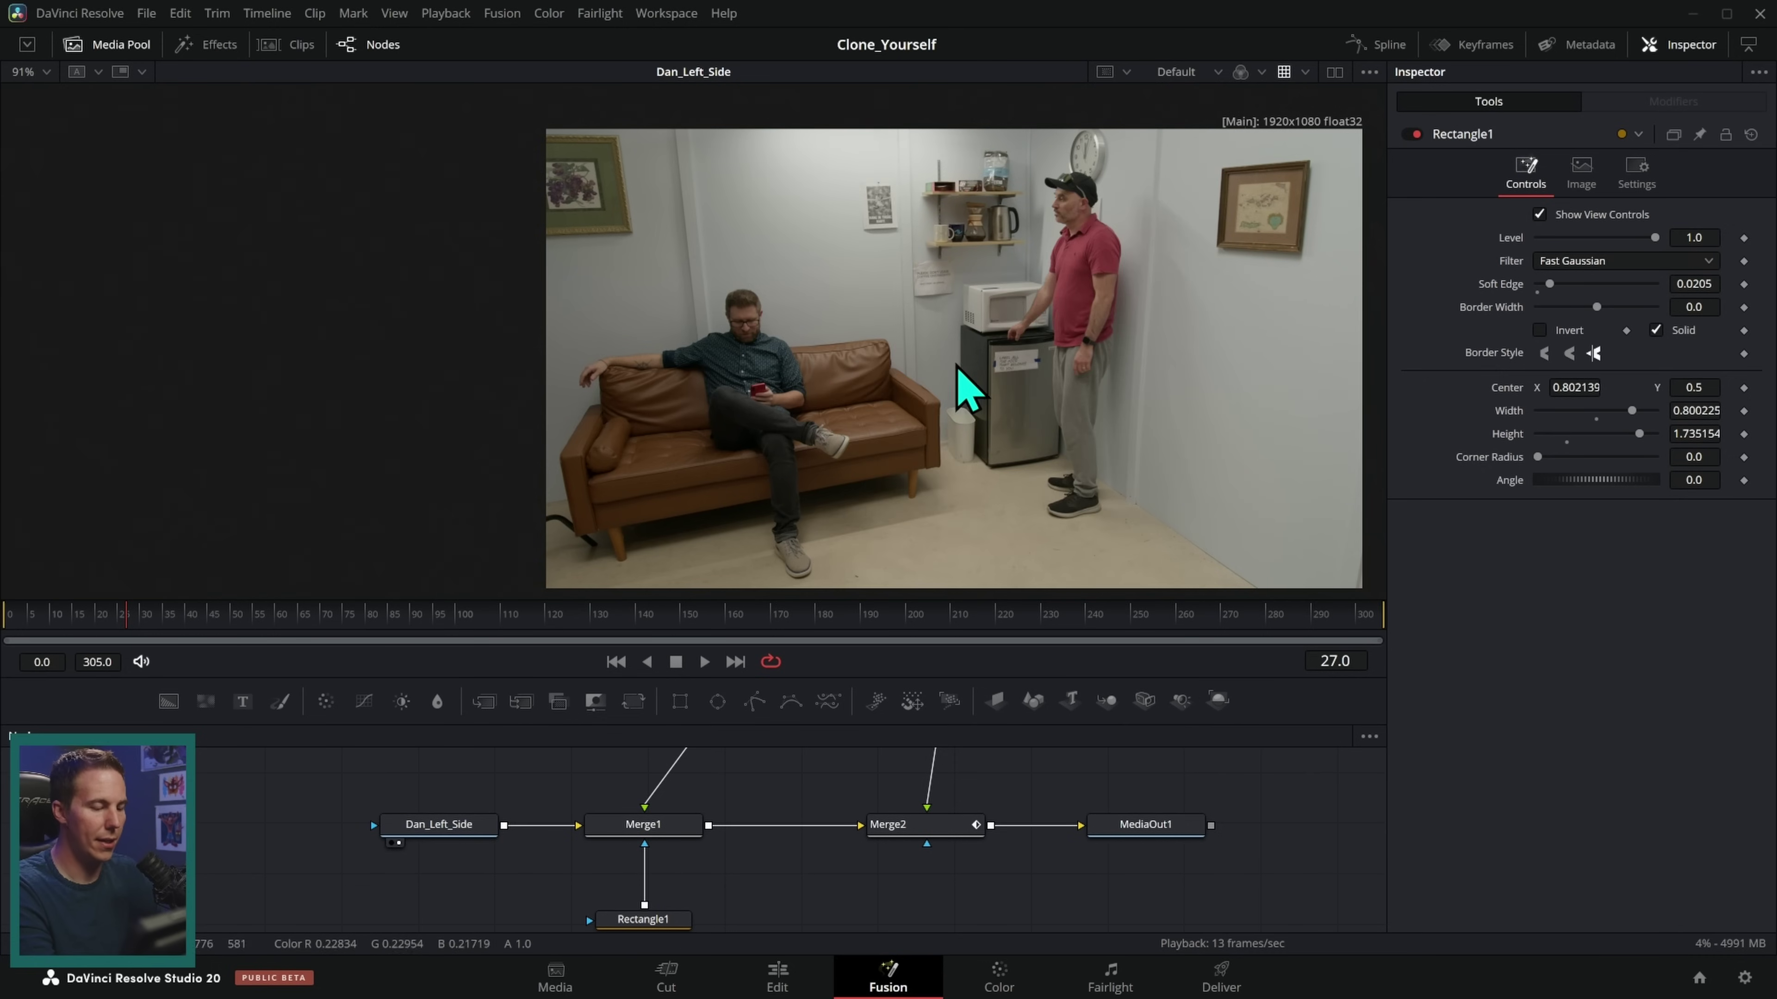
pyautogui.scroll(3, 991, 825)
pyautogui.press('1')
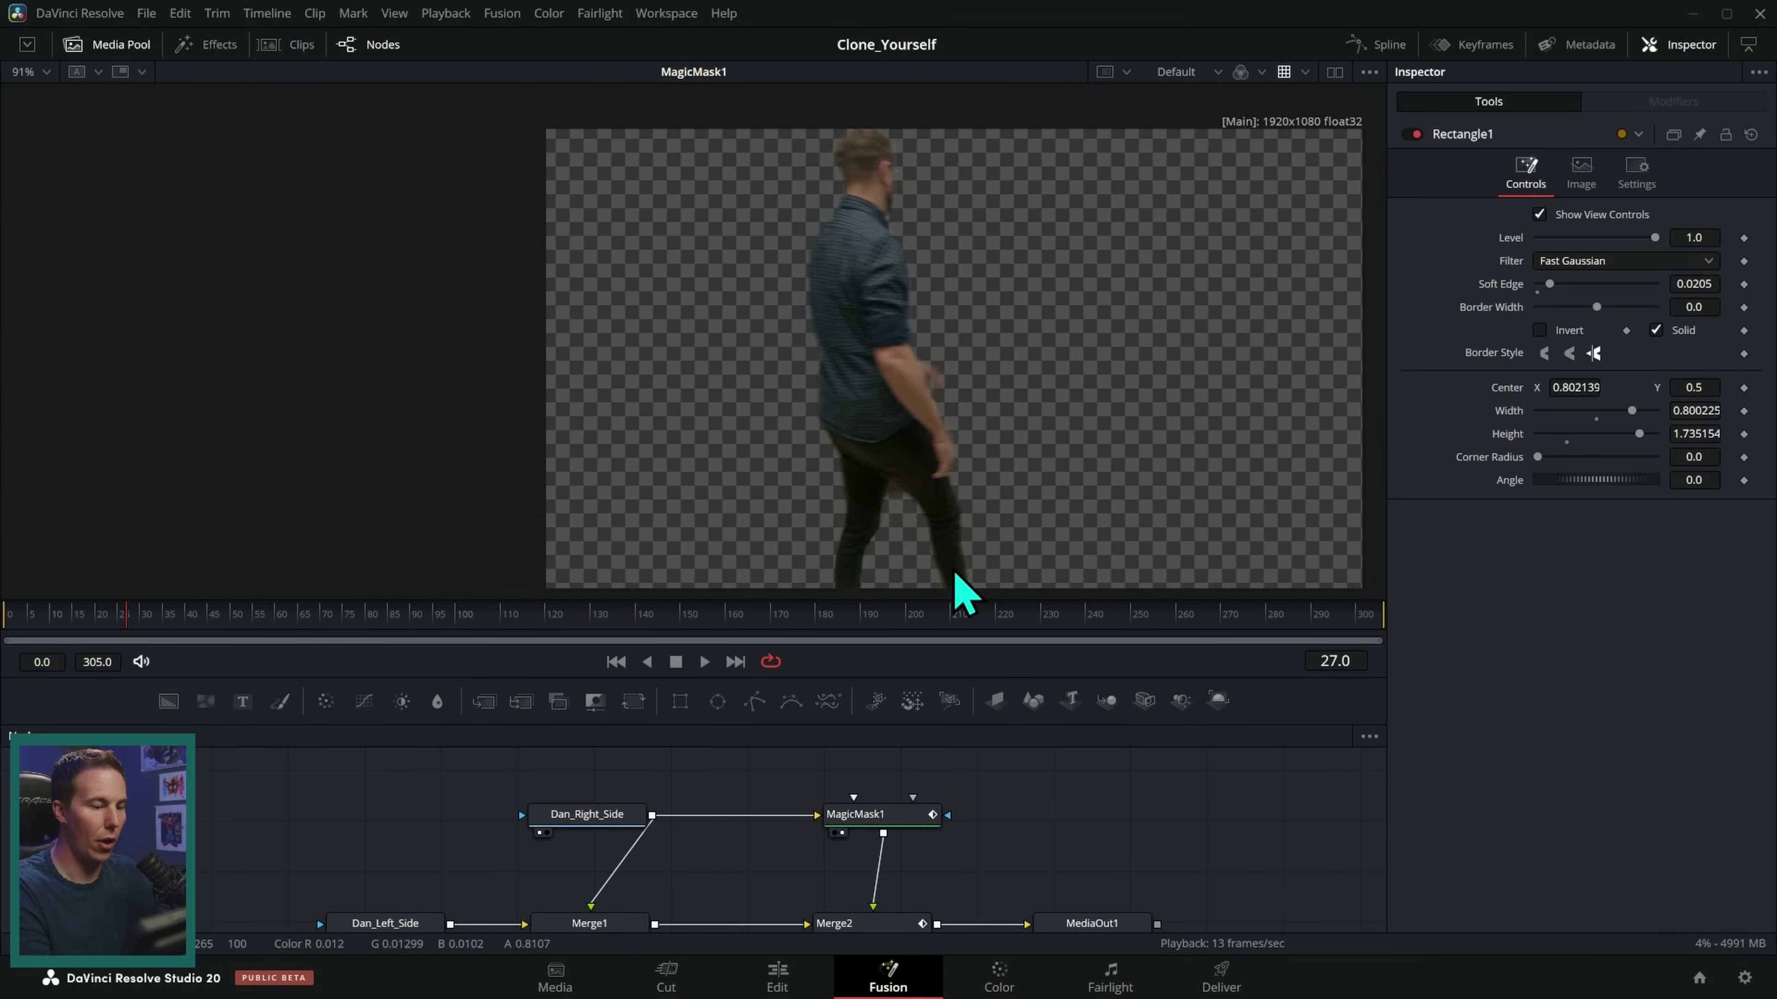
pyautogui.scroll(-2, 982, 826)
pyautogui.scroll(-1, 984, 745)
pyautogui.press('1')
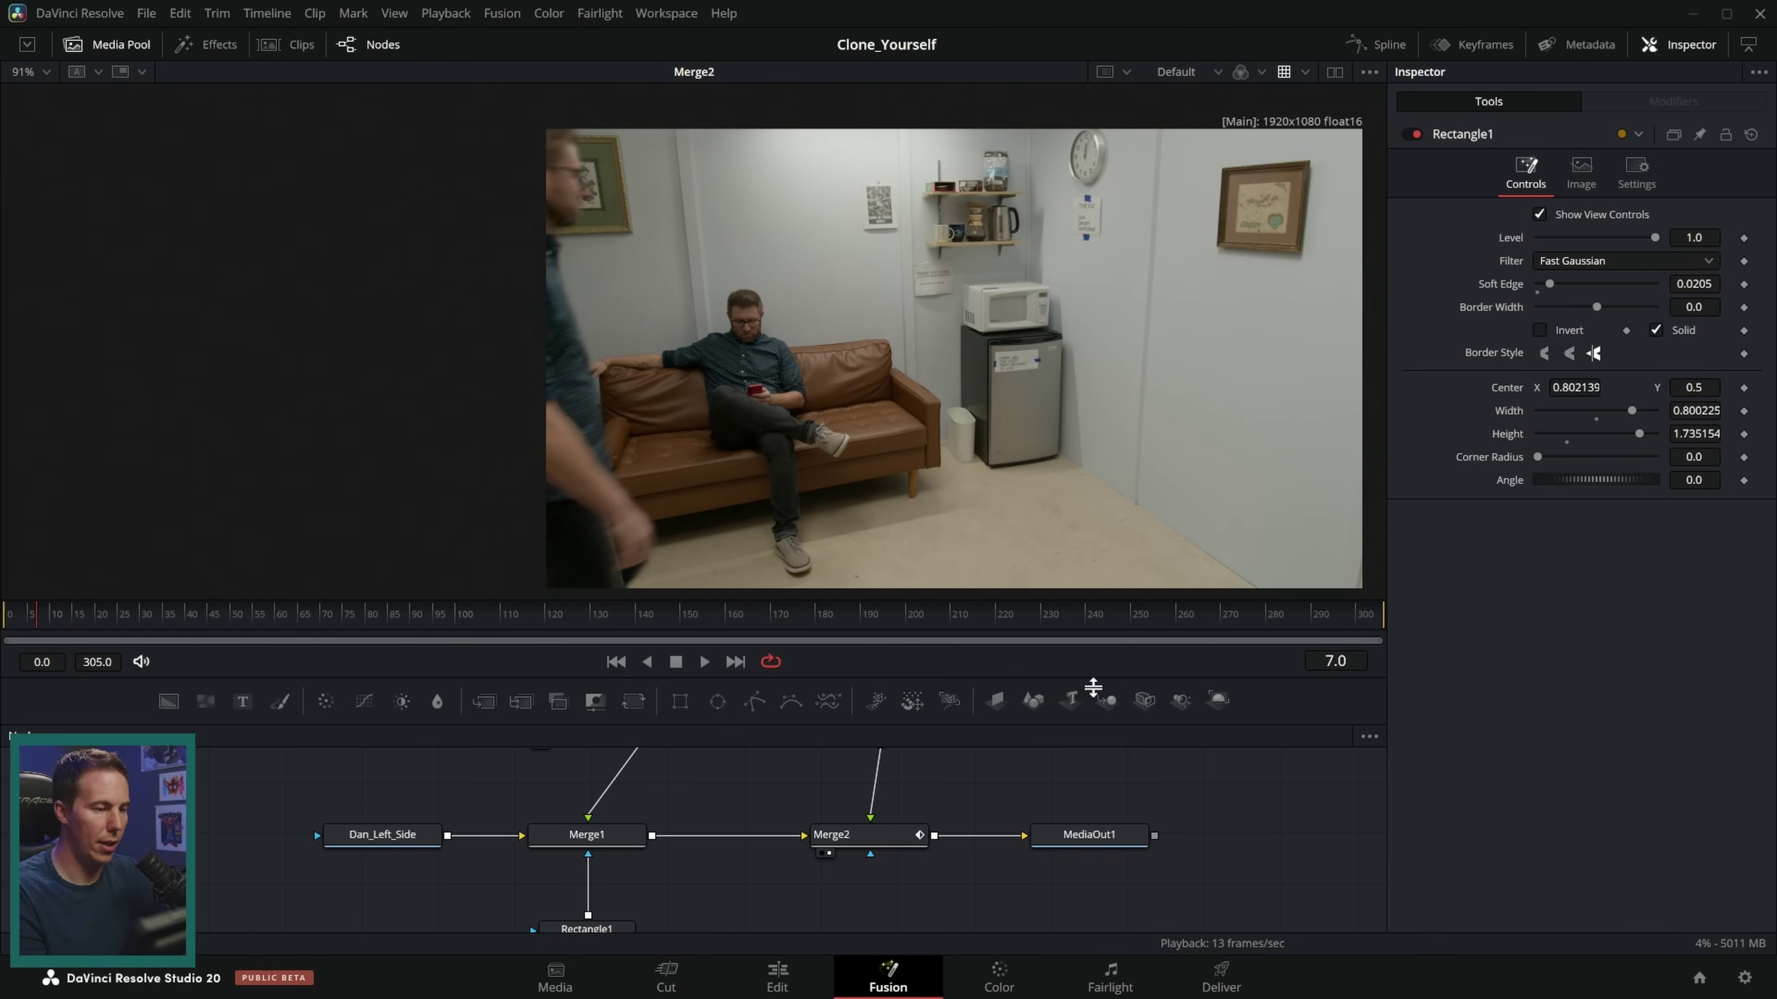
# - Enlarge the viewer, scrub back to frame 23, and reselect MagicMask1 in the node graph
pyautogui.scroll(2, 905, 468)
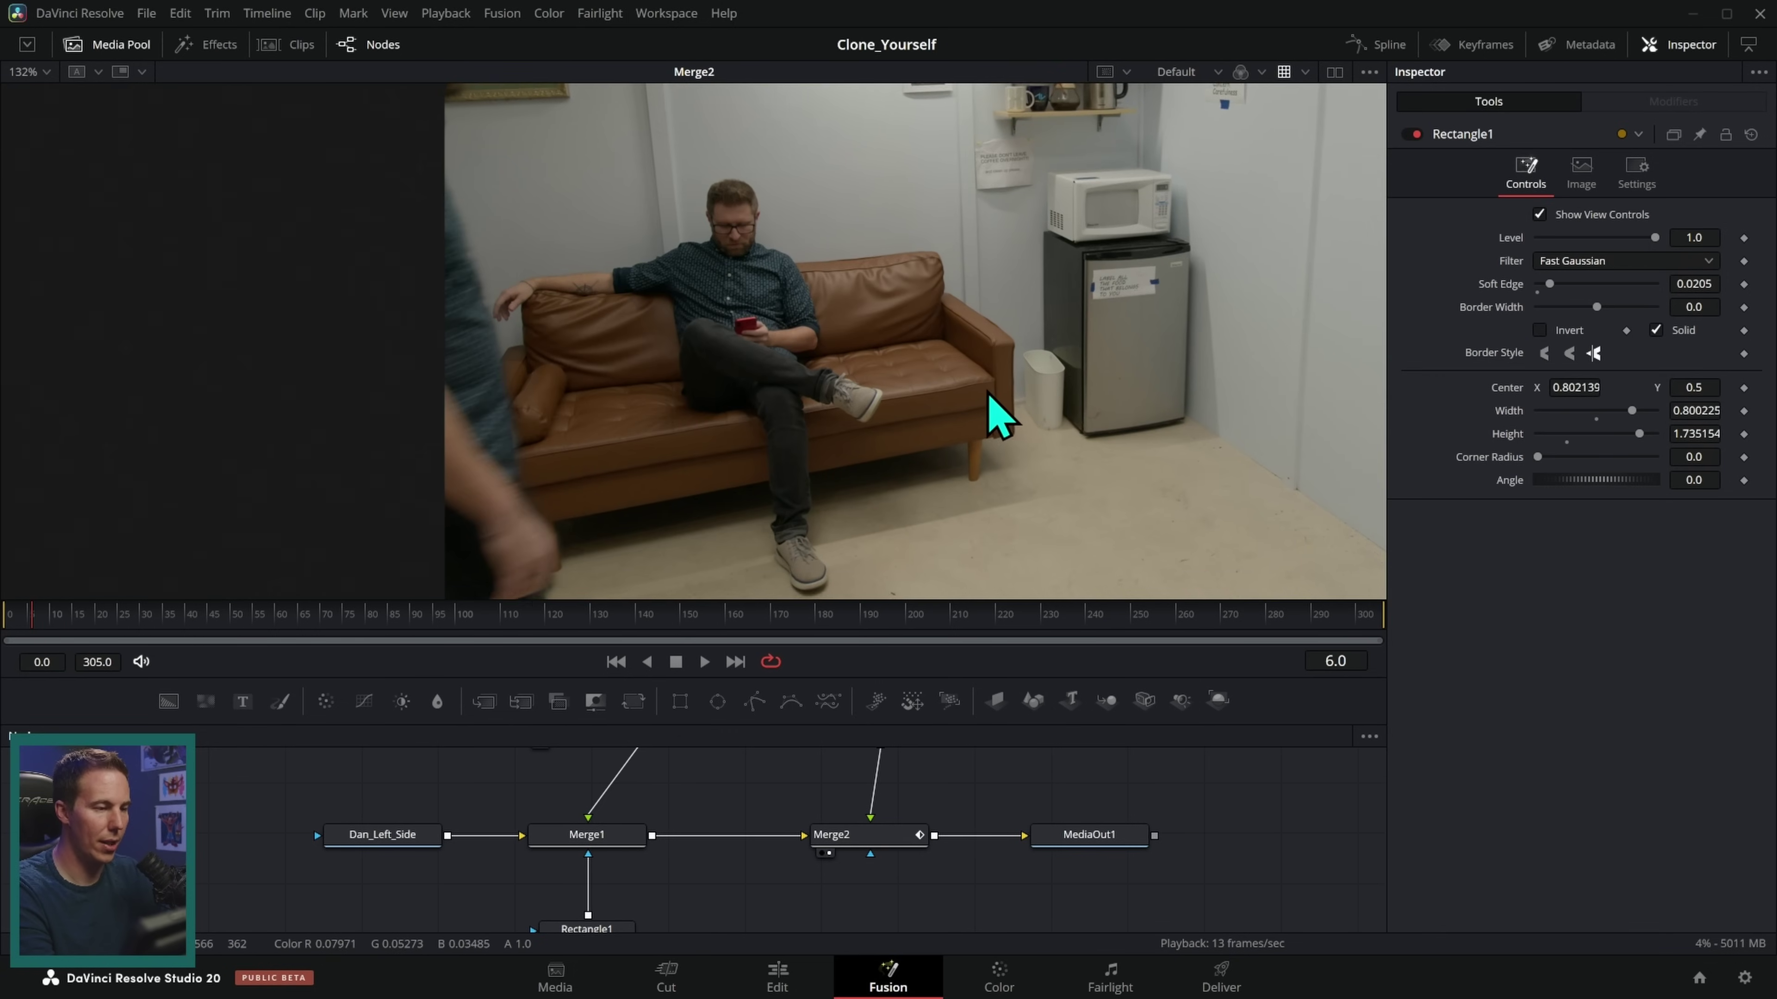
pyautogui.scroll(1, 953, 429)
pyautogui.moveTo(626, 677); pyautogui.dragTo(624, 846)
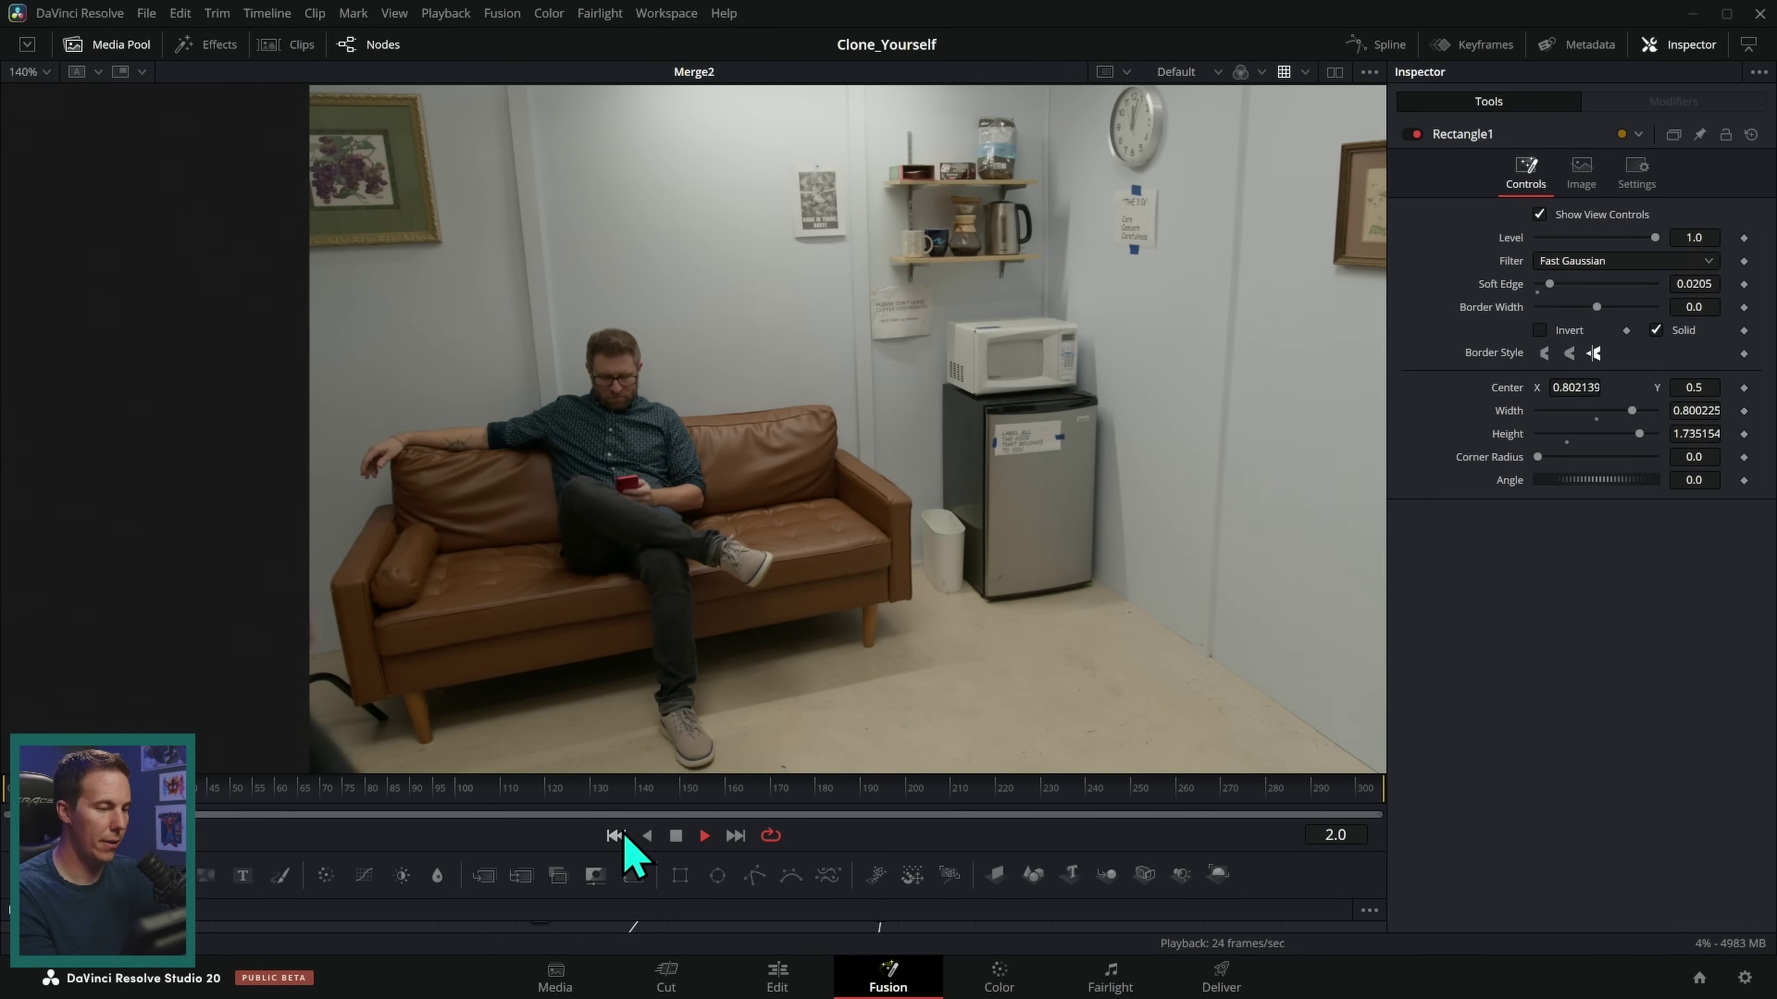
pyautogui.click(195, 815)
pyautogui.moveTo(196, 816)
pyautogui.mouseDown()
pyautogui.moveTo(96, 816)
pyautogui.moveTo(114, 816)
pyautogui.mouseUp()
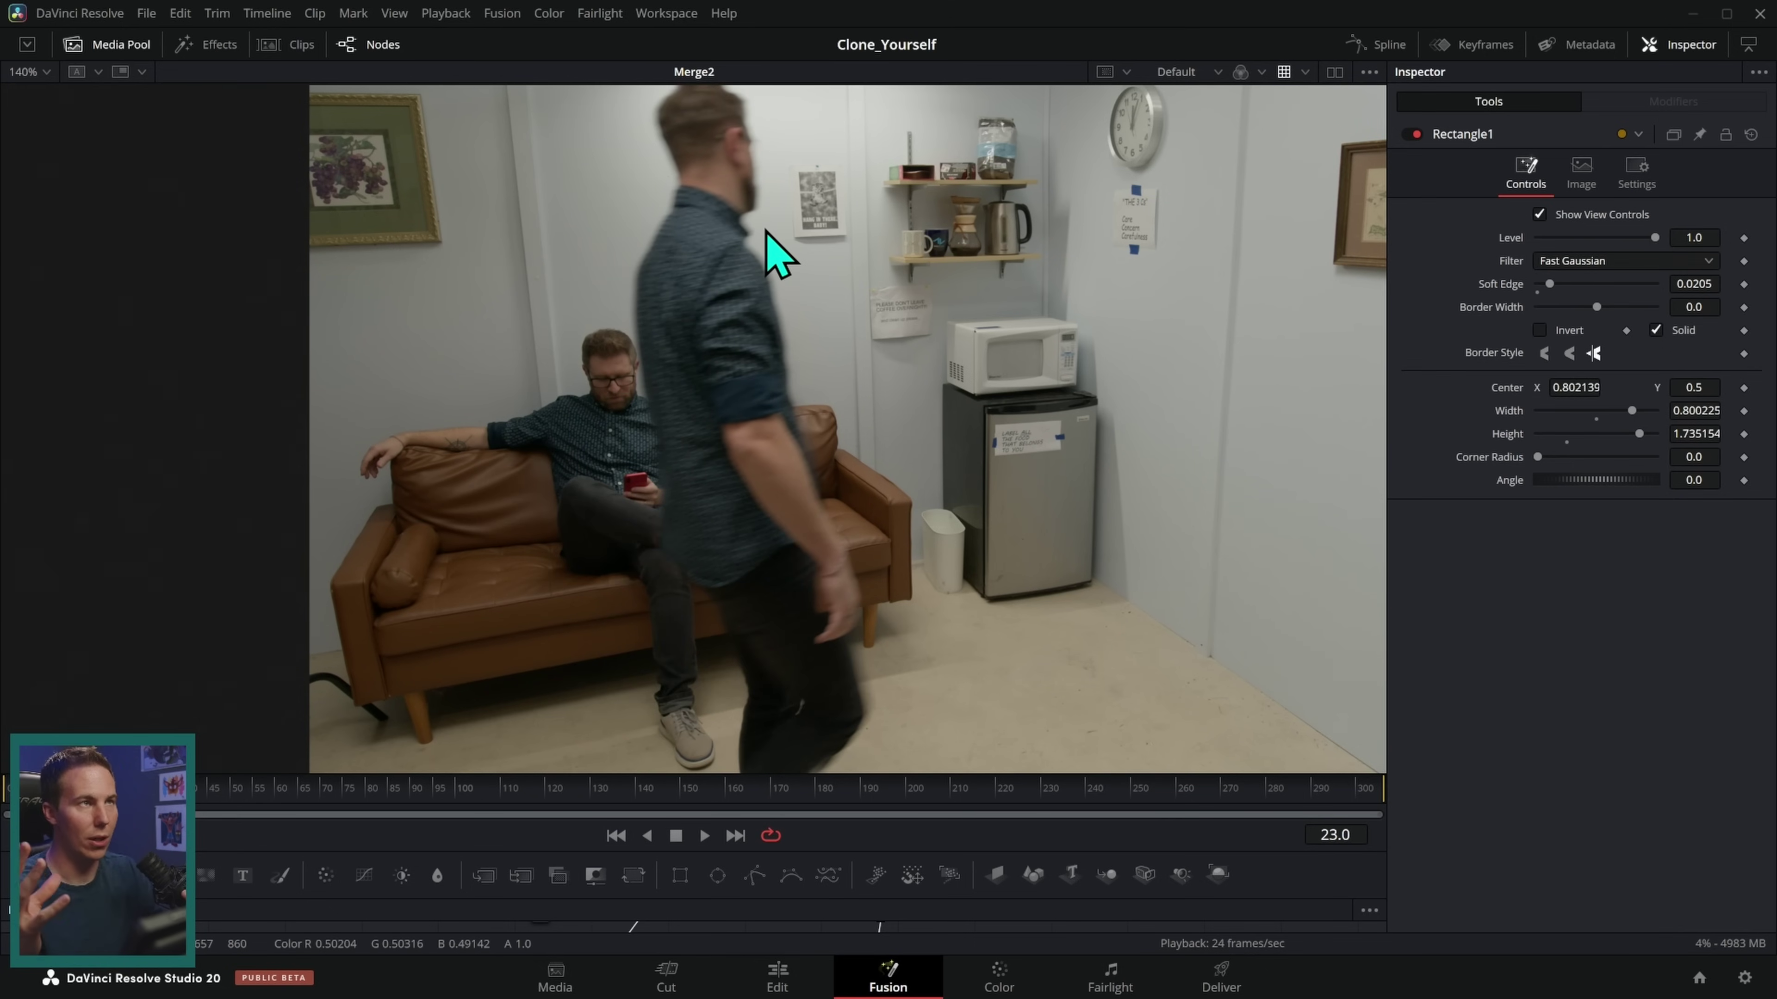
pyautogui.press('F5')
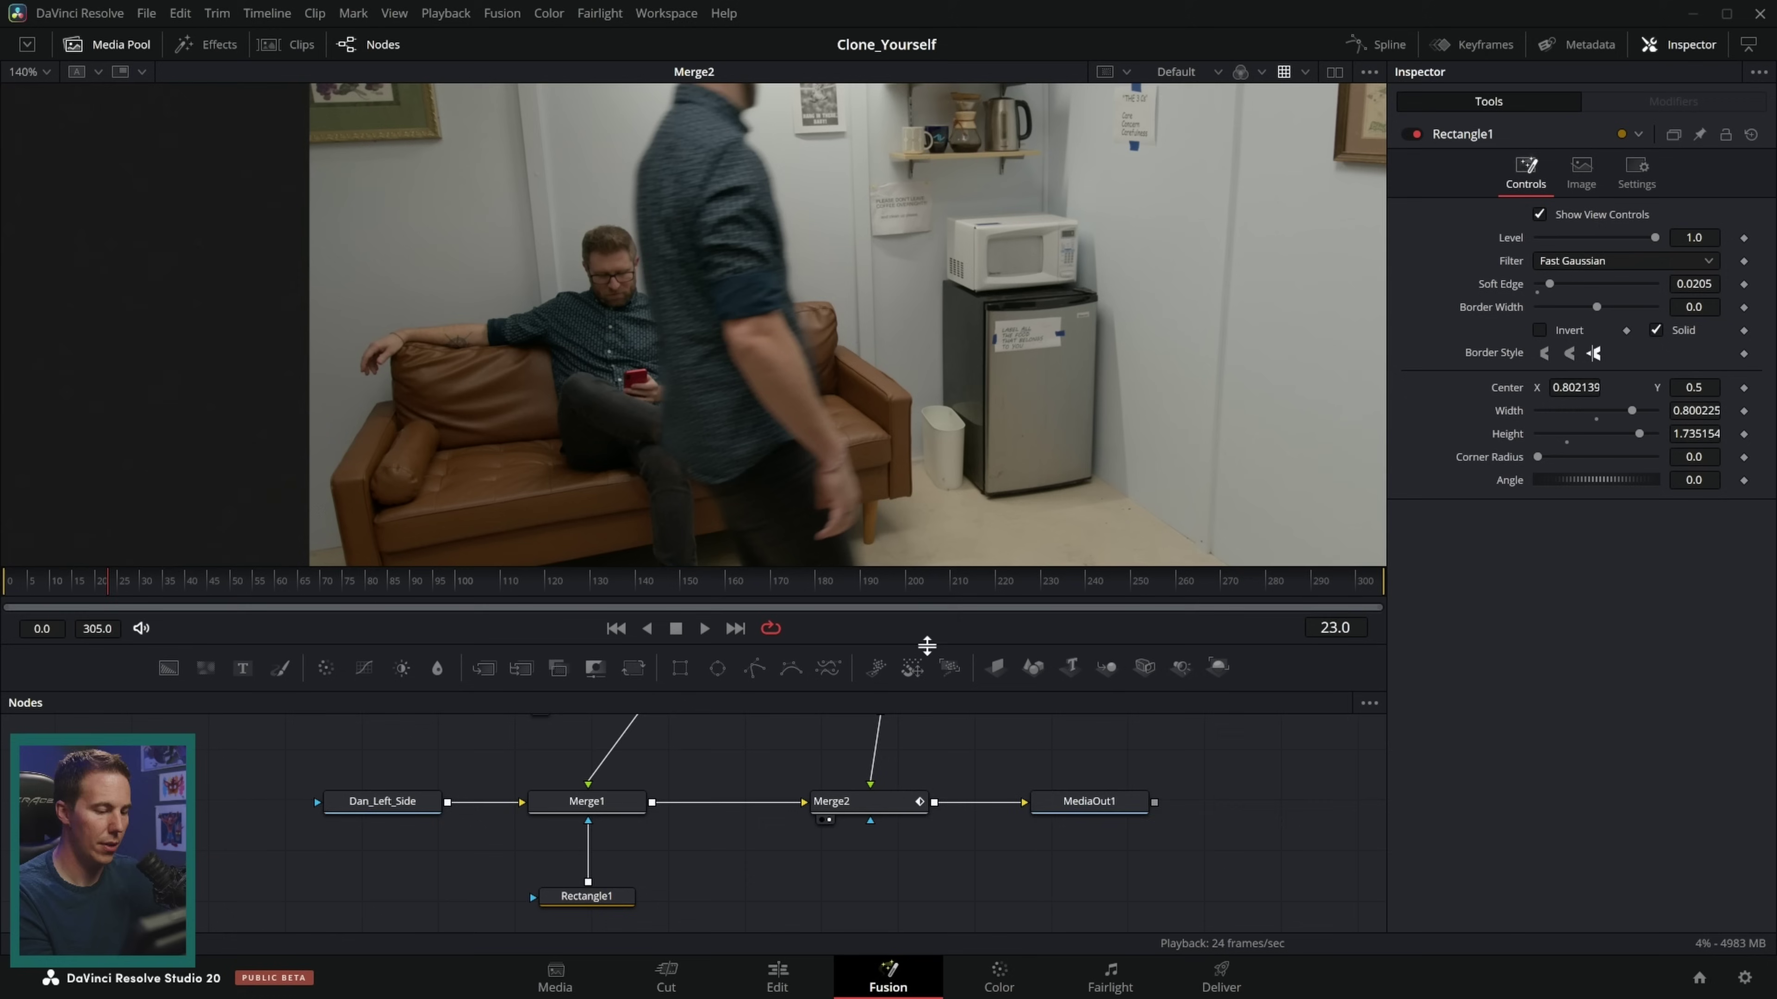
pyautogui.click(839, 791)
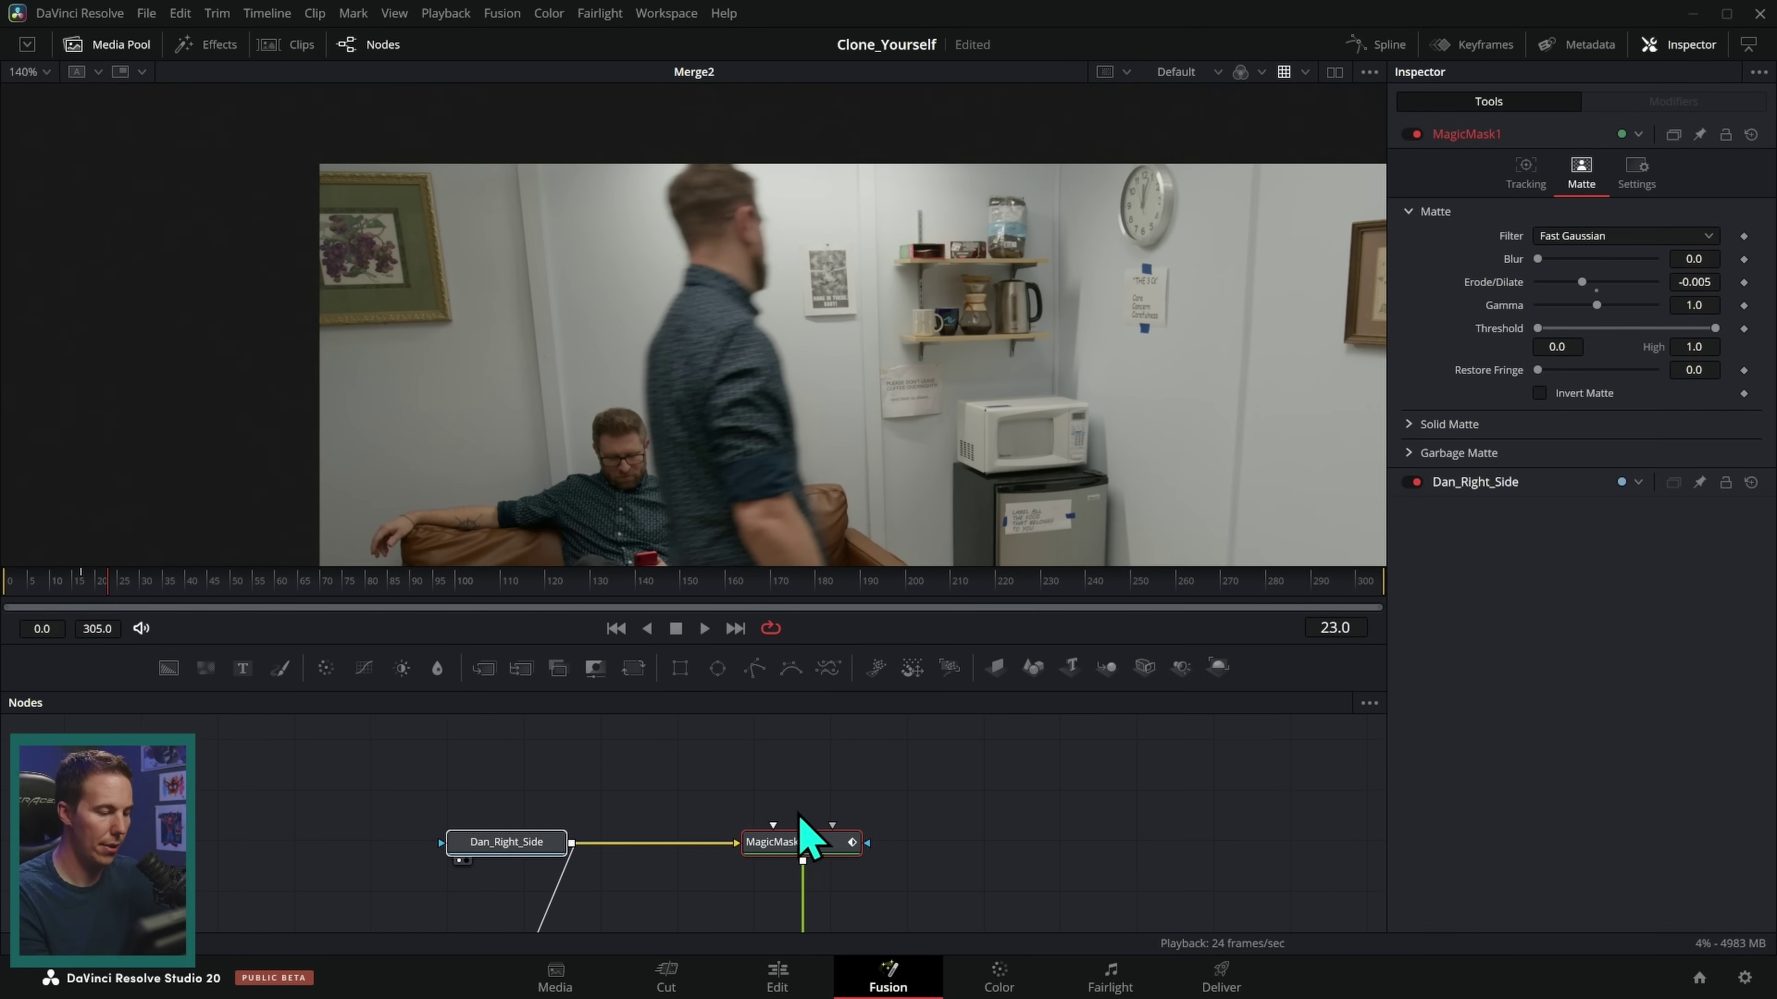
# - Add an Ellipse node and a new Merge3 node placed after MagicMask1
pyautogui.moveTo(815, 777); pyautogui.dragTo(816, 778)
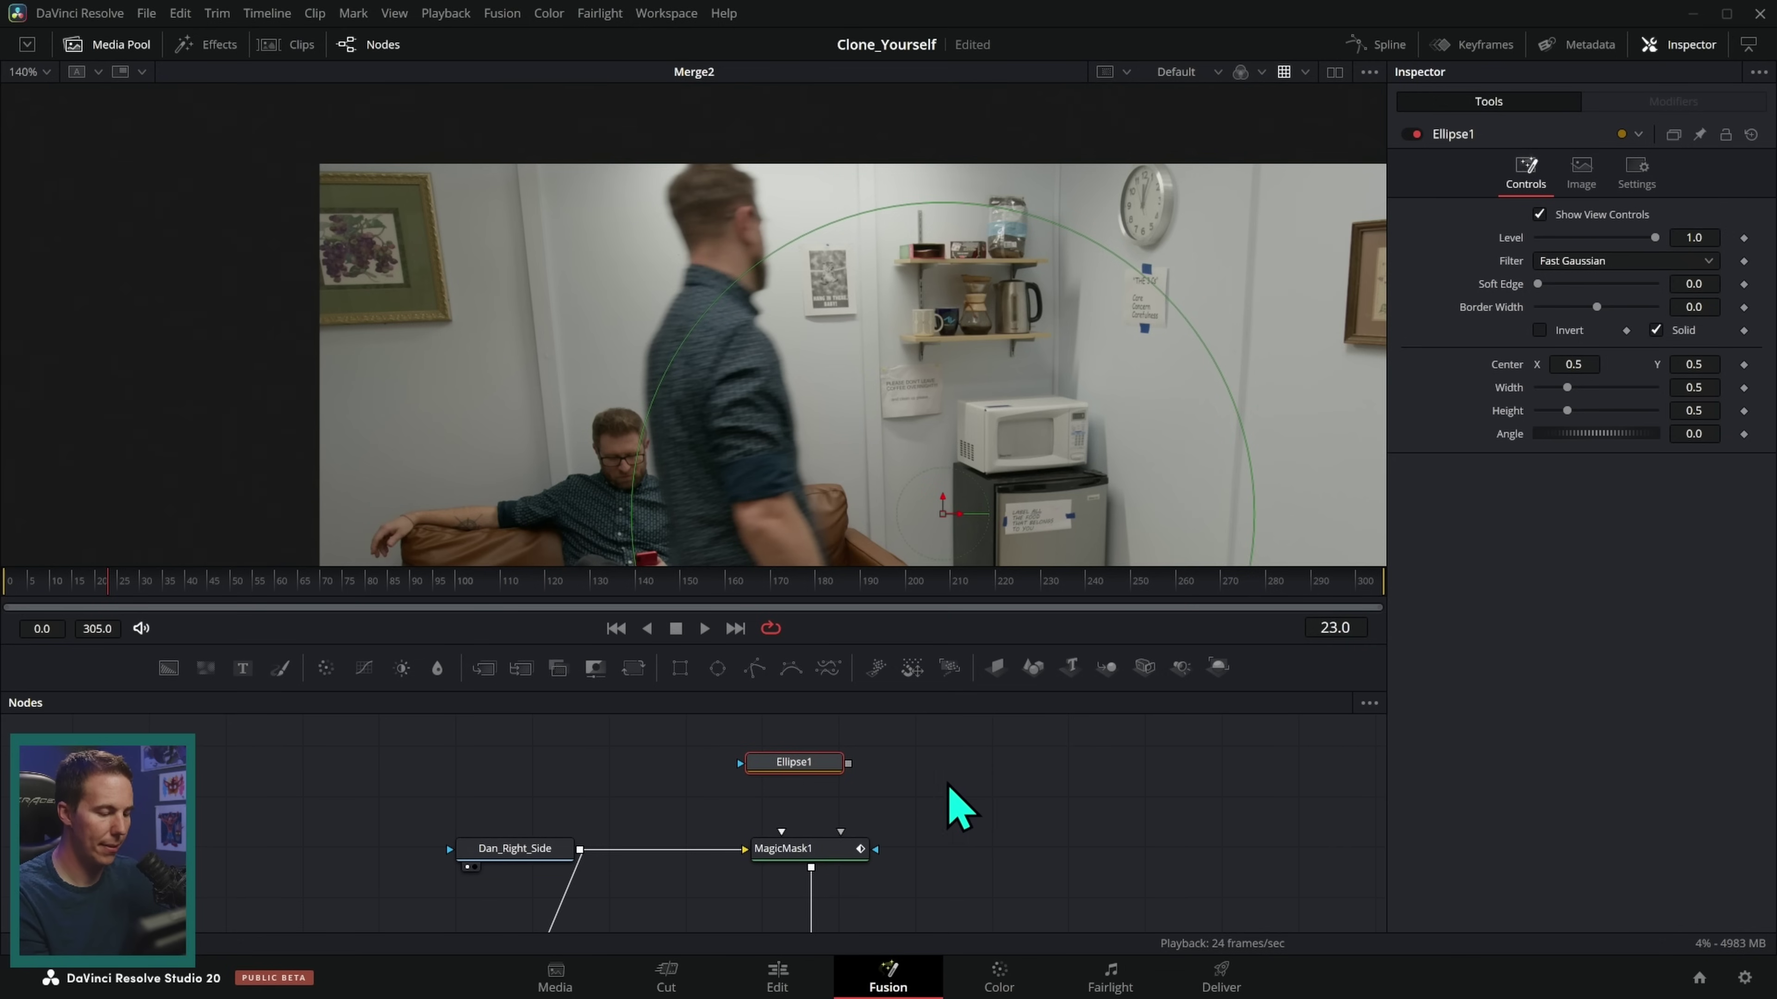
pyautogui.moveTo(484, 669)
pyautogui.mouseDown()
pyautogui.moveTo(855, 809)
pyautogui.moveTo(849, 839)
pyautogui.mouseUp()
pyautogui.moveTo(626, 746); pyautogui.dragTo(729, 730)
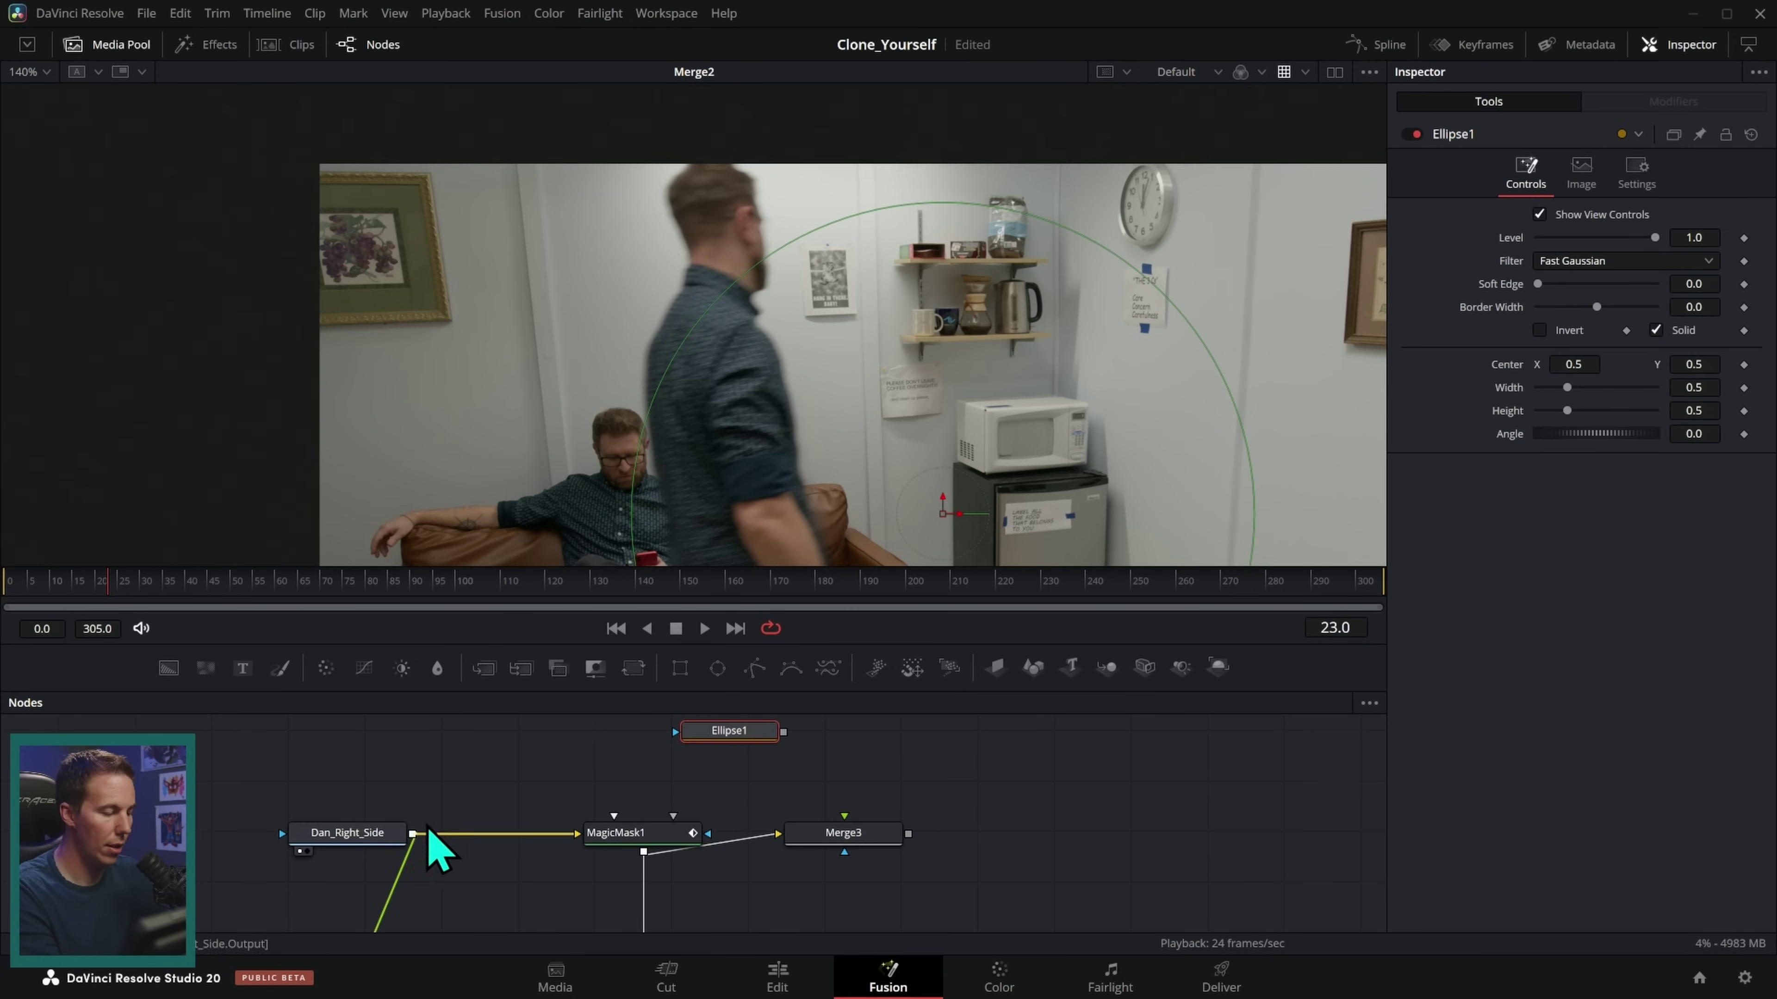
pyautogui.moveTo(565, 750); pyautogui.dragTo(396, 841)
# - Connect Dan_Right_Side into Merge3 and view the Ellipse1-masked Merge3 result
pyautogui.click(396, 841)
pyautogui.press('1')
pyautogui.scroll(-2, 1000, 406)
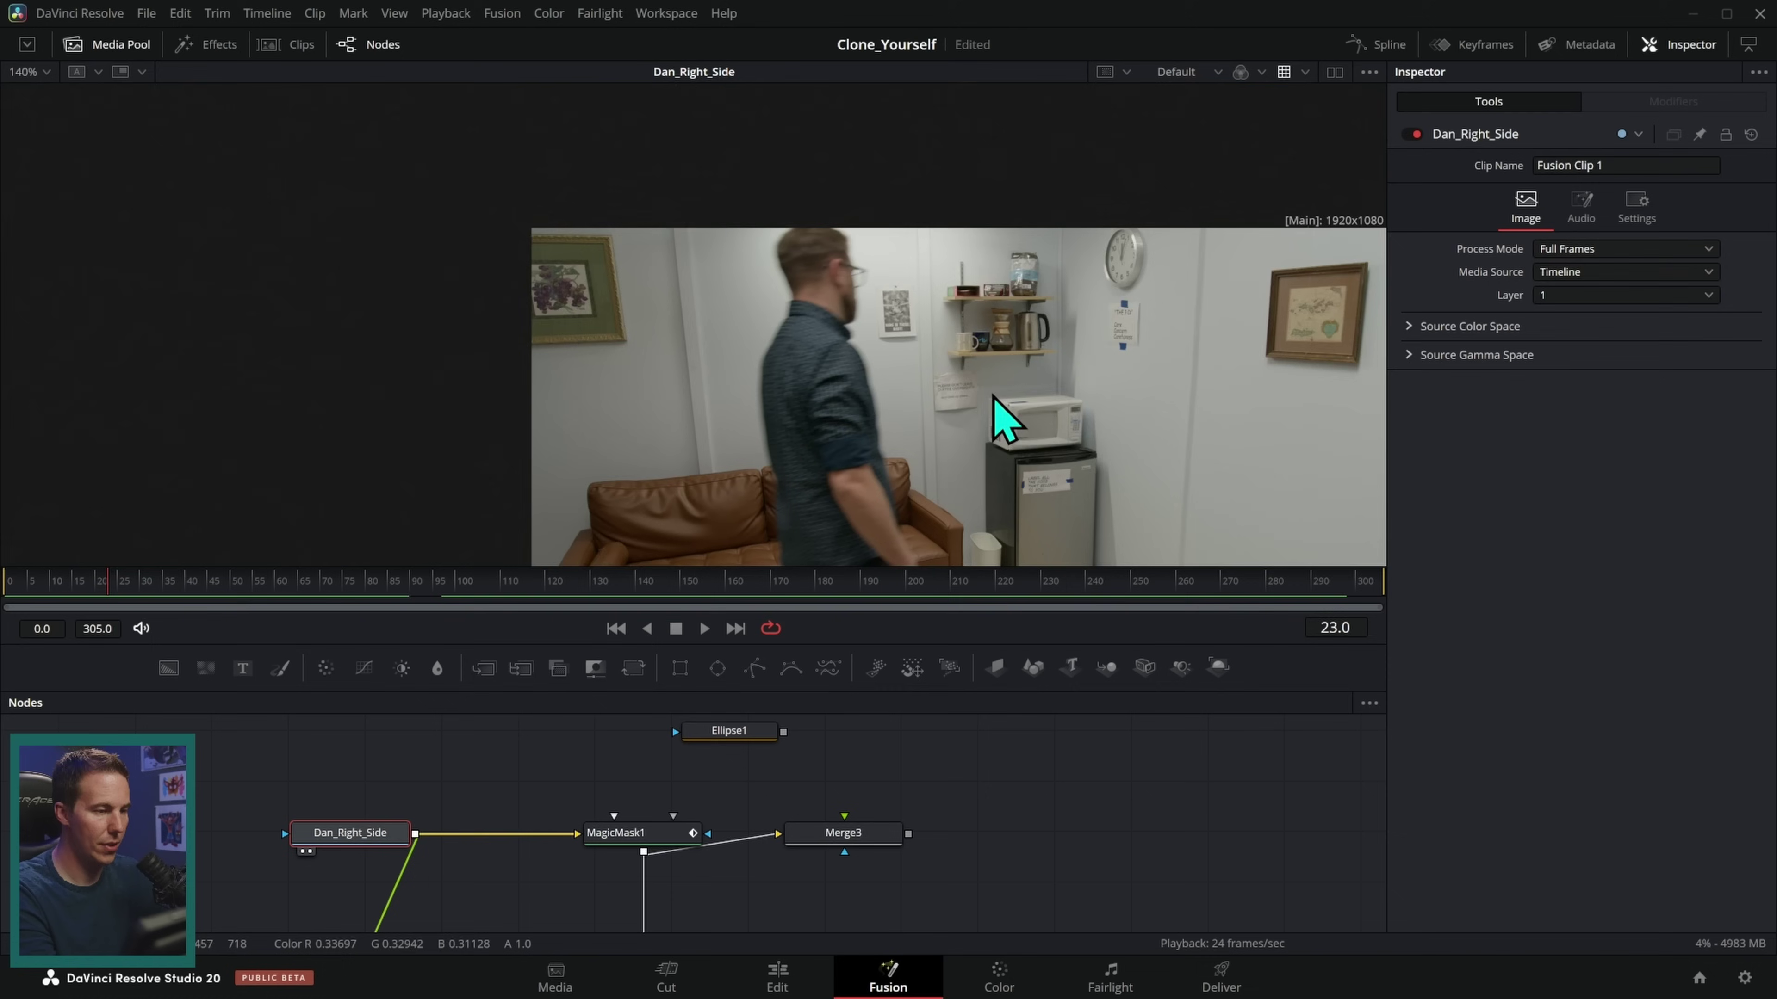
pyautogui.scroll(2, 993, 357)
pyautogui.moveTo(415, 832); pyautogui.dragTo(845, 813)
pyautogui.click(863, 840)
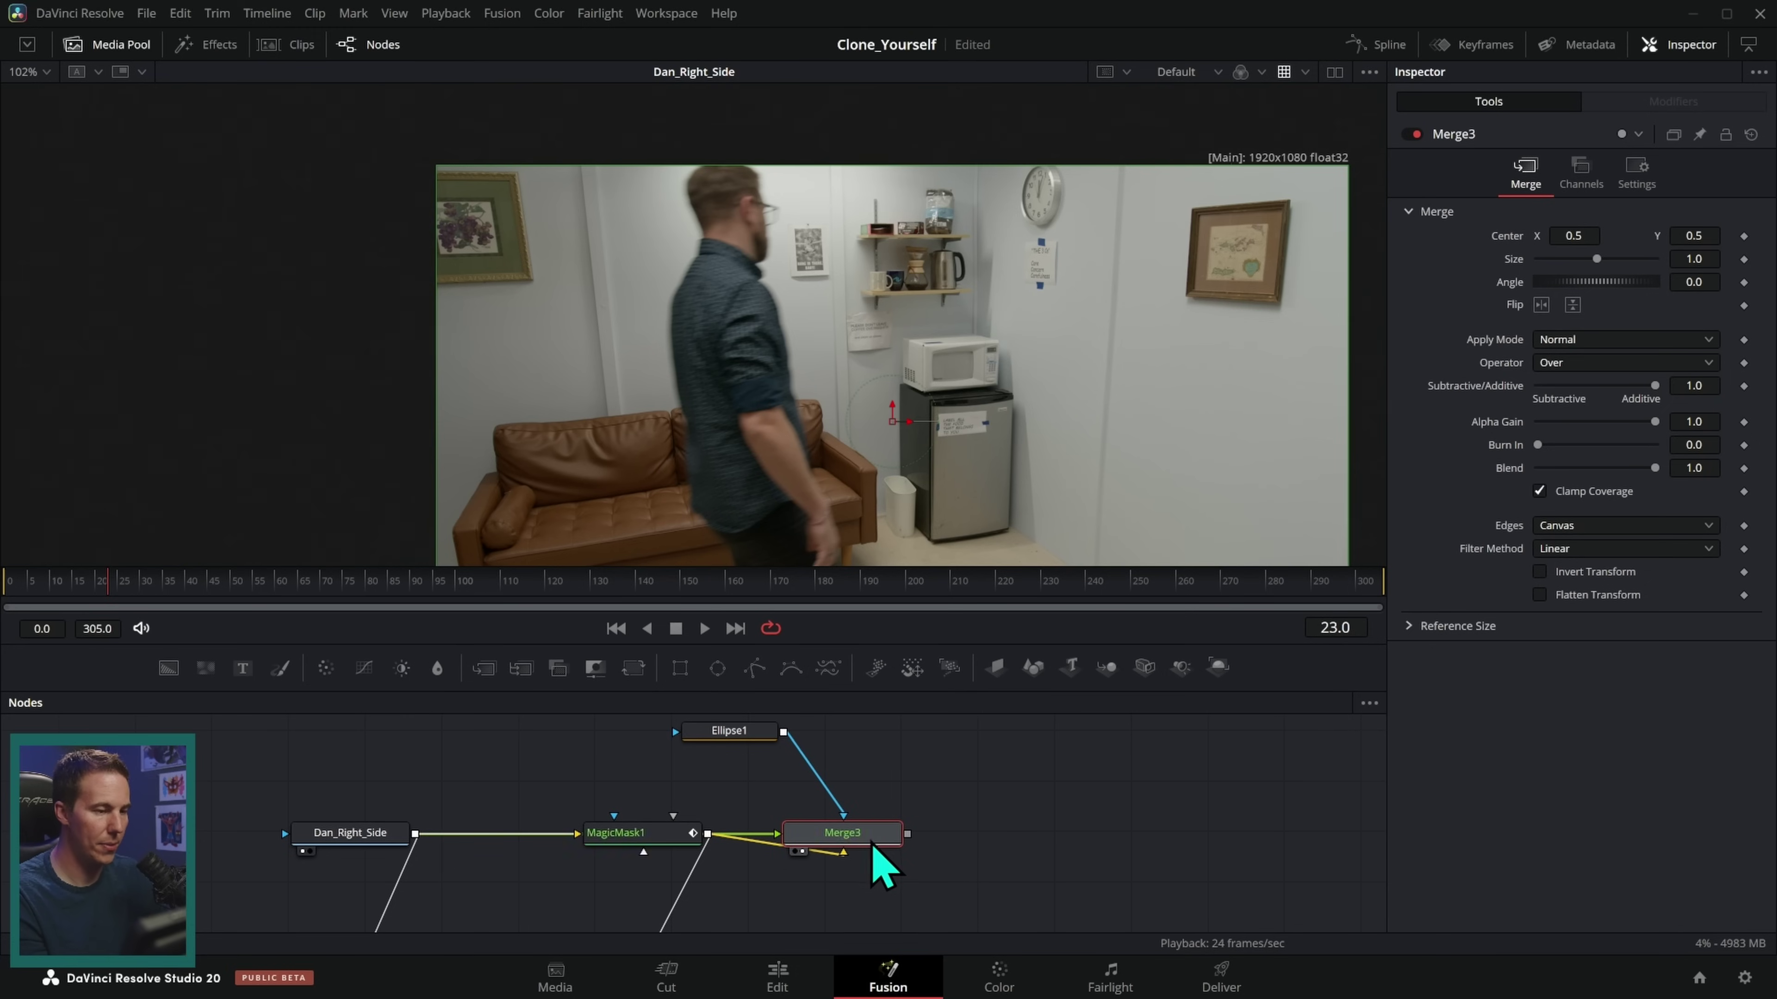
pyautogui.press('1')
pyautogui.moveTo(765, 730); pyautogui.dragTo(870, 747)
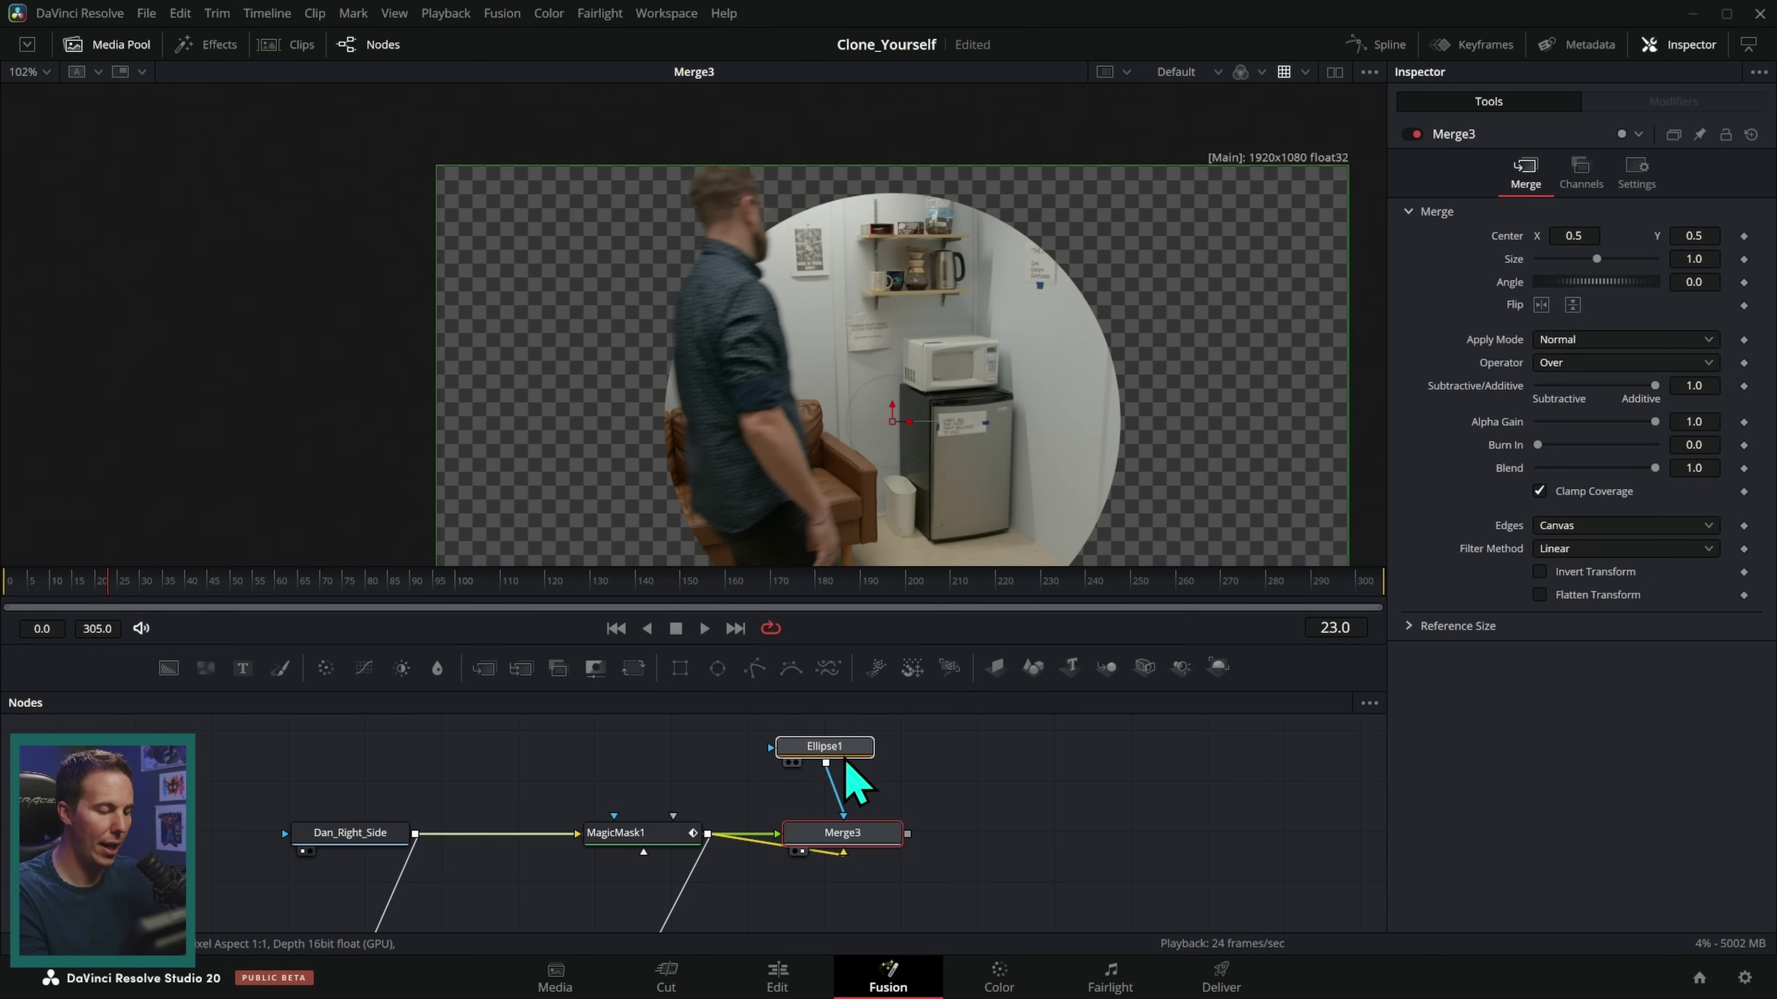
# - Fit Ellipse1 over the man's head with Soft Edge 0.0236, Height 0.217242, and keyframe Center
pyautogui.moveTo(1077, 293)
pyautogui.mouseDown()
pyautogui.moveTo(971, 388)
pyautogui.moveTo(1095, 358)
pyautogui.moveTo(761, 204)
pyautogui.mouseUp()
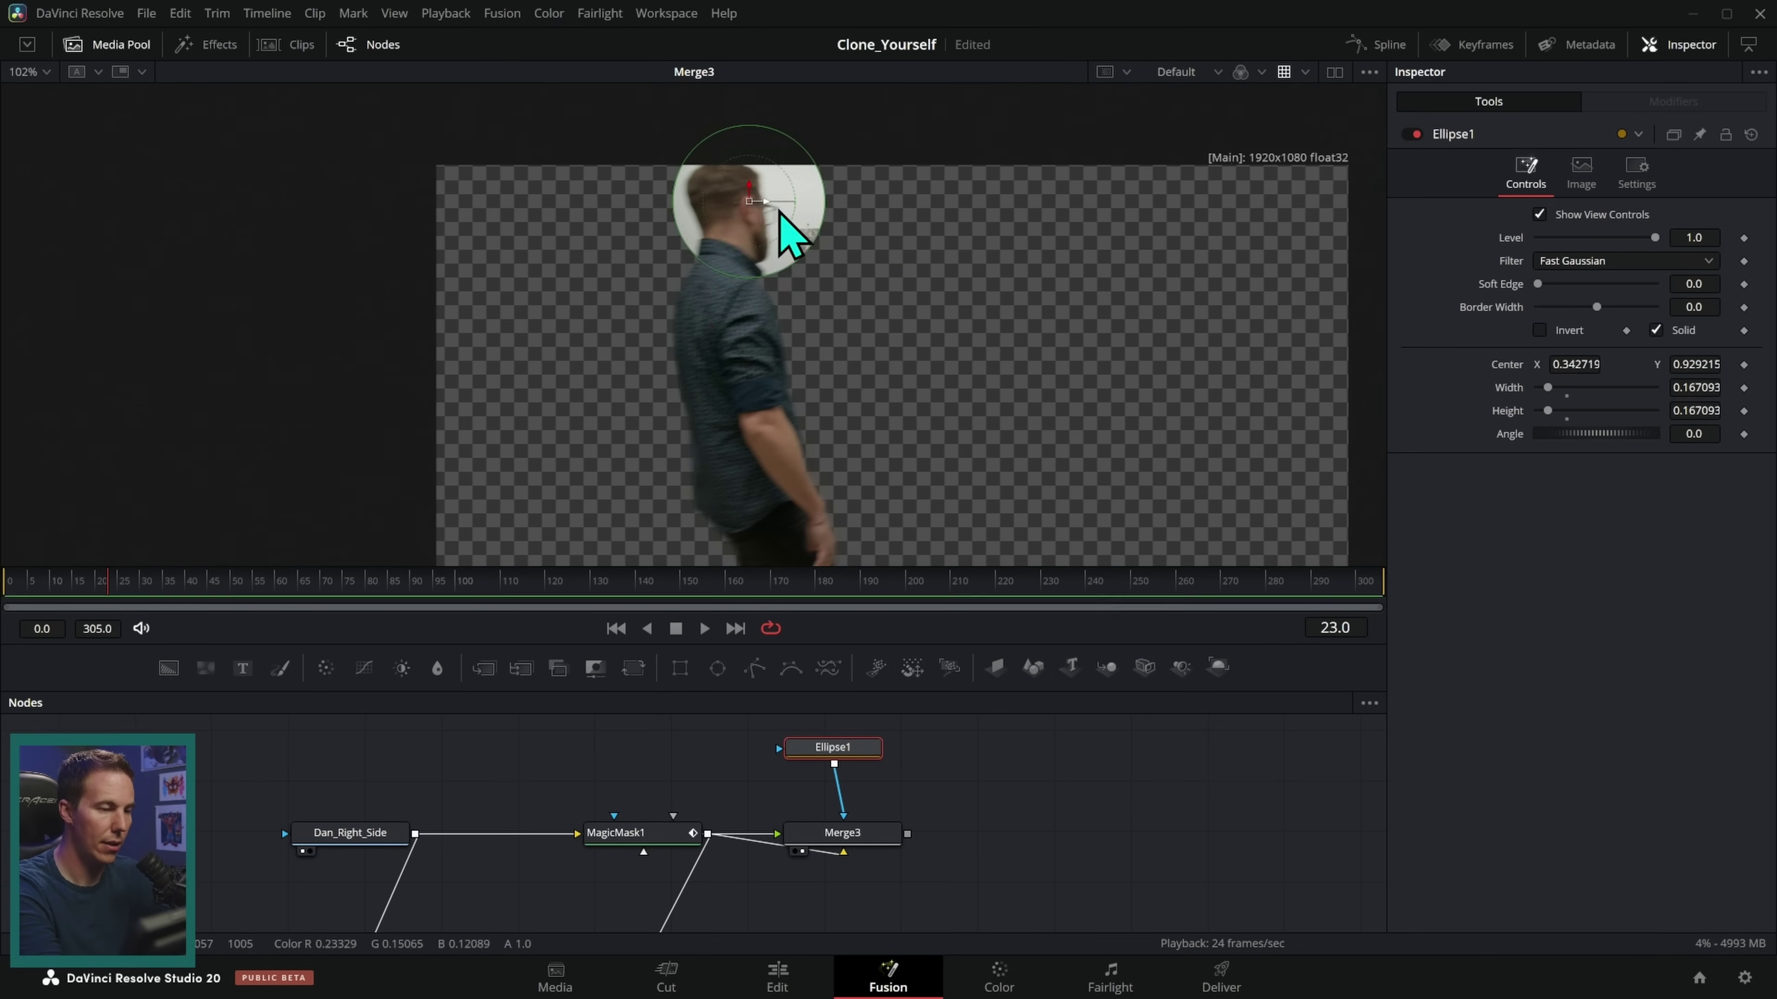
pyautogui.scroll(2, 899, 287)
pyautogui.scroll(3, 889, 265)
pyautogui.moveTo(806, 224); pyautogui.dragTo(796, 232)
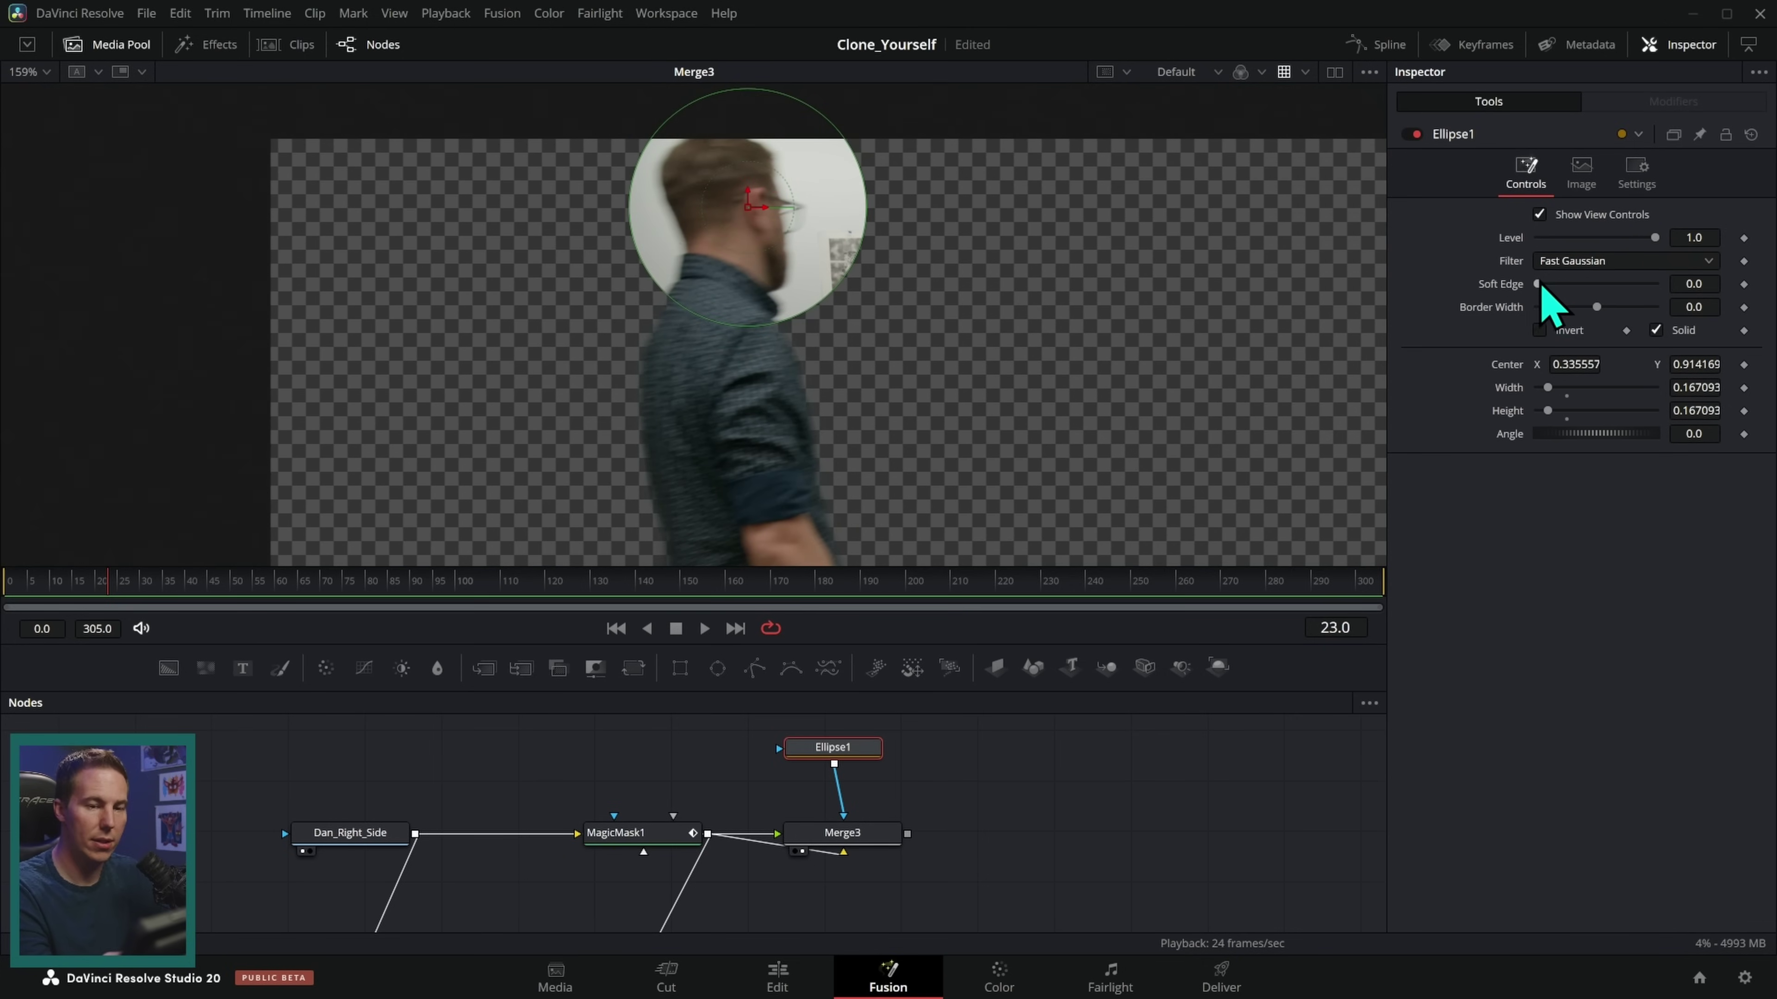
pyautogui.moveTo(1538, 284); pyautogui.dragTo(1554, 287)
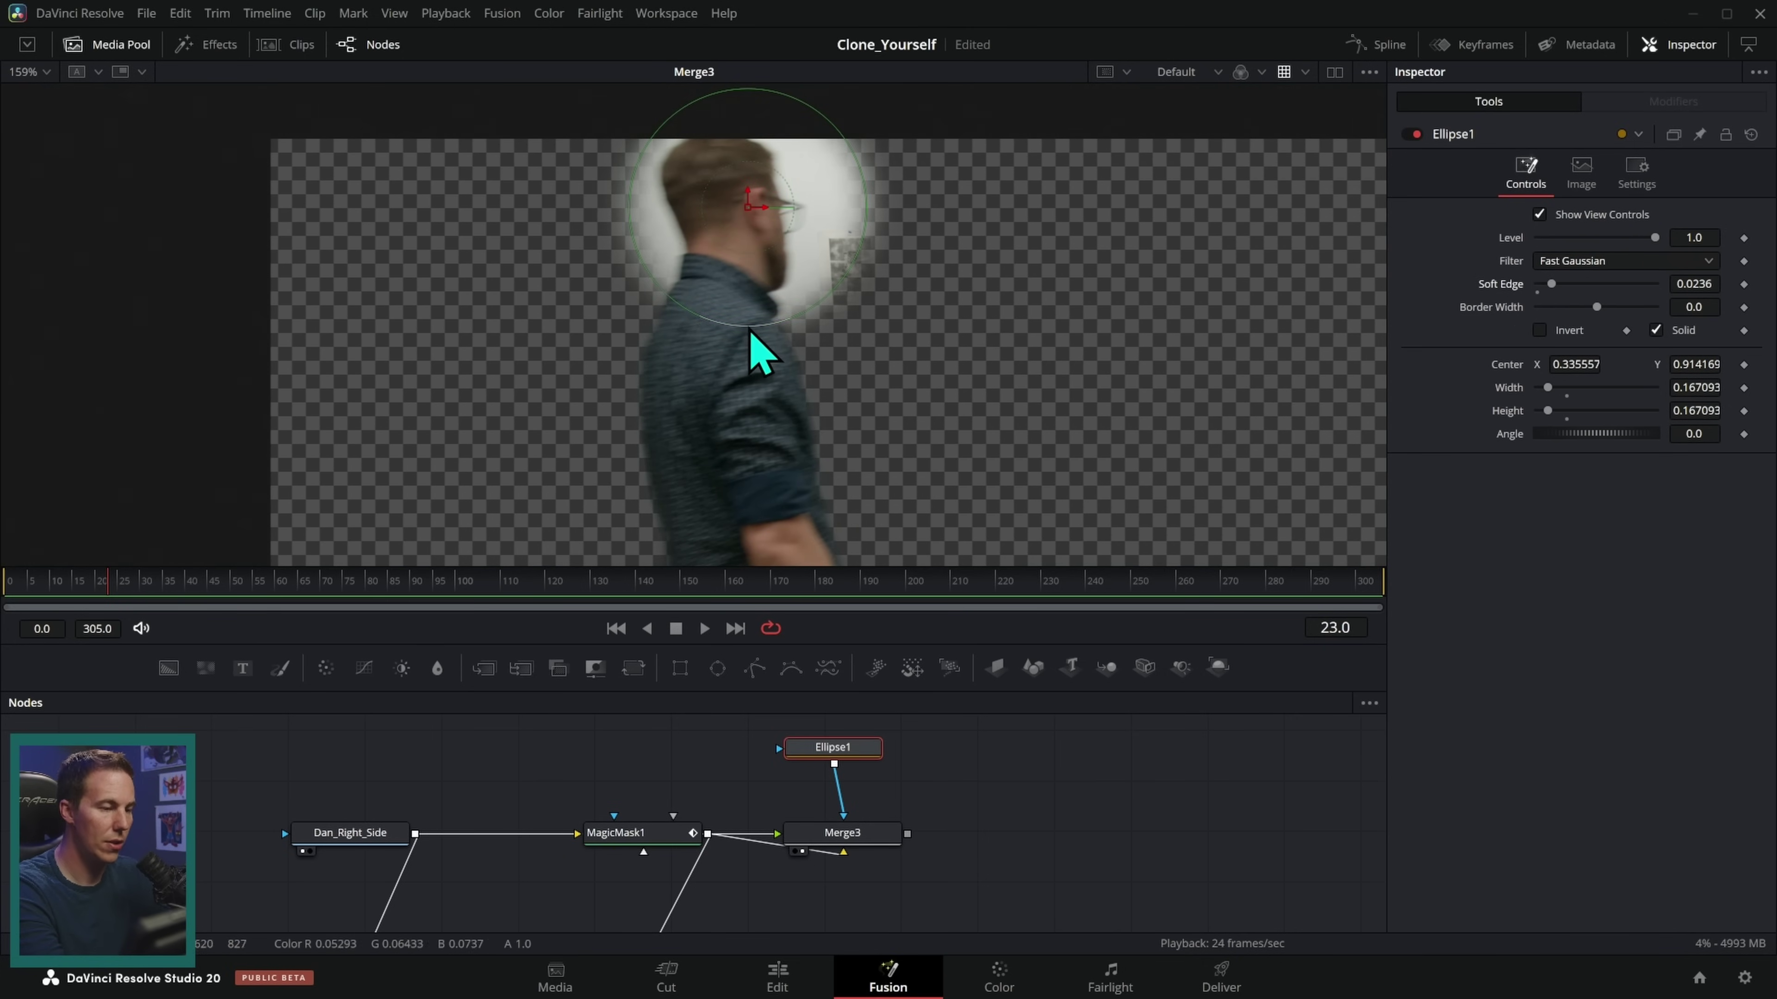
pyautogui.moveTo(748, 326); pyautogui.dragTo(747, 361)
pyautogui.moveTo(761, 203); pyautogui.dragTo(757, 225)
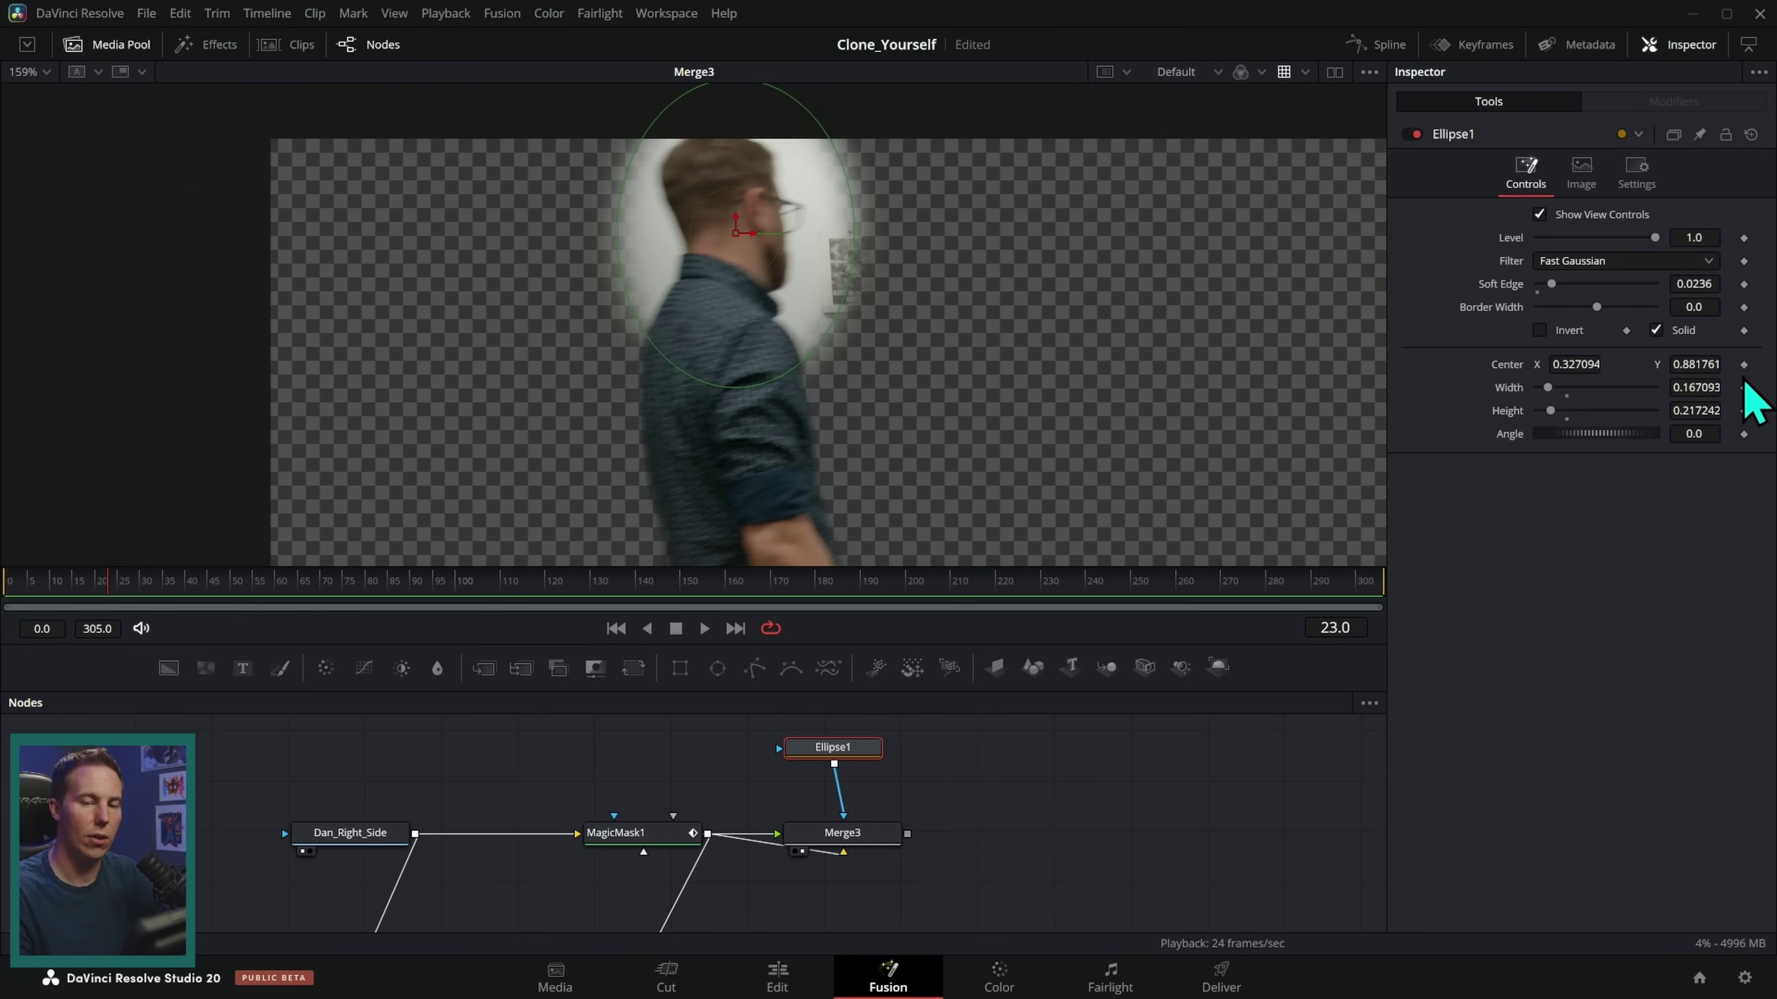
pyautogui.click(1742, 364)
# - Move the oval onto the walking man's head at earlier frames to add Center keyframes
pyautogui.press('j')
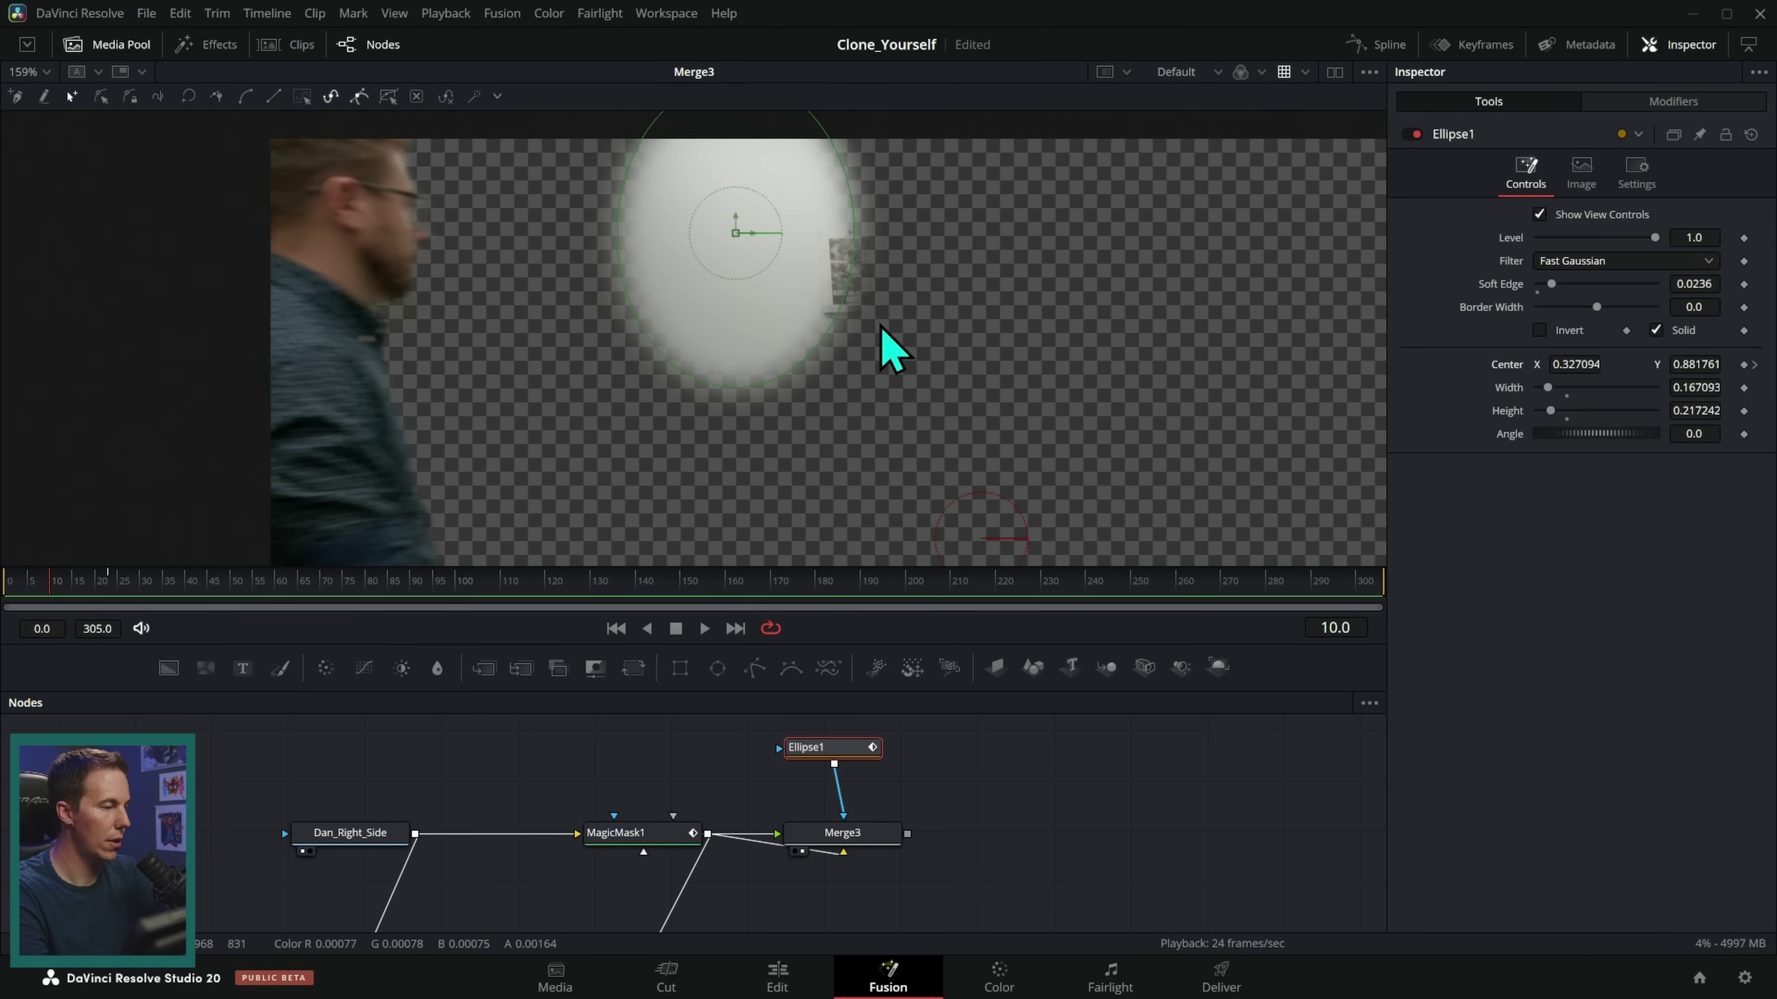
pyautogui.moveTo(737, 241); pyautogui.dragTo(315, 228)
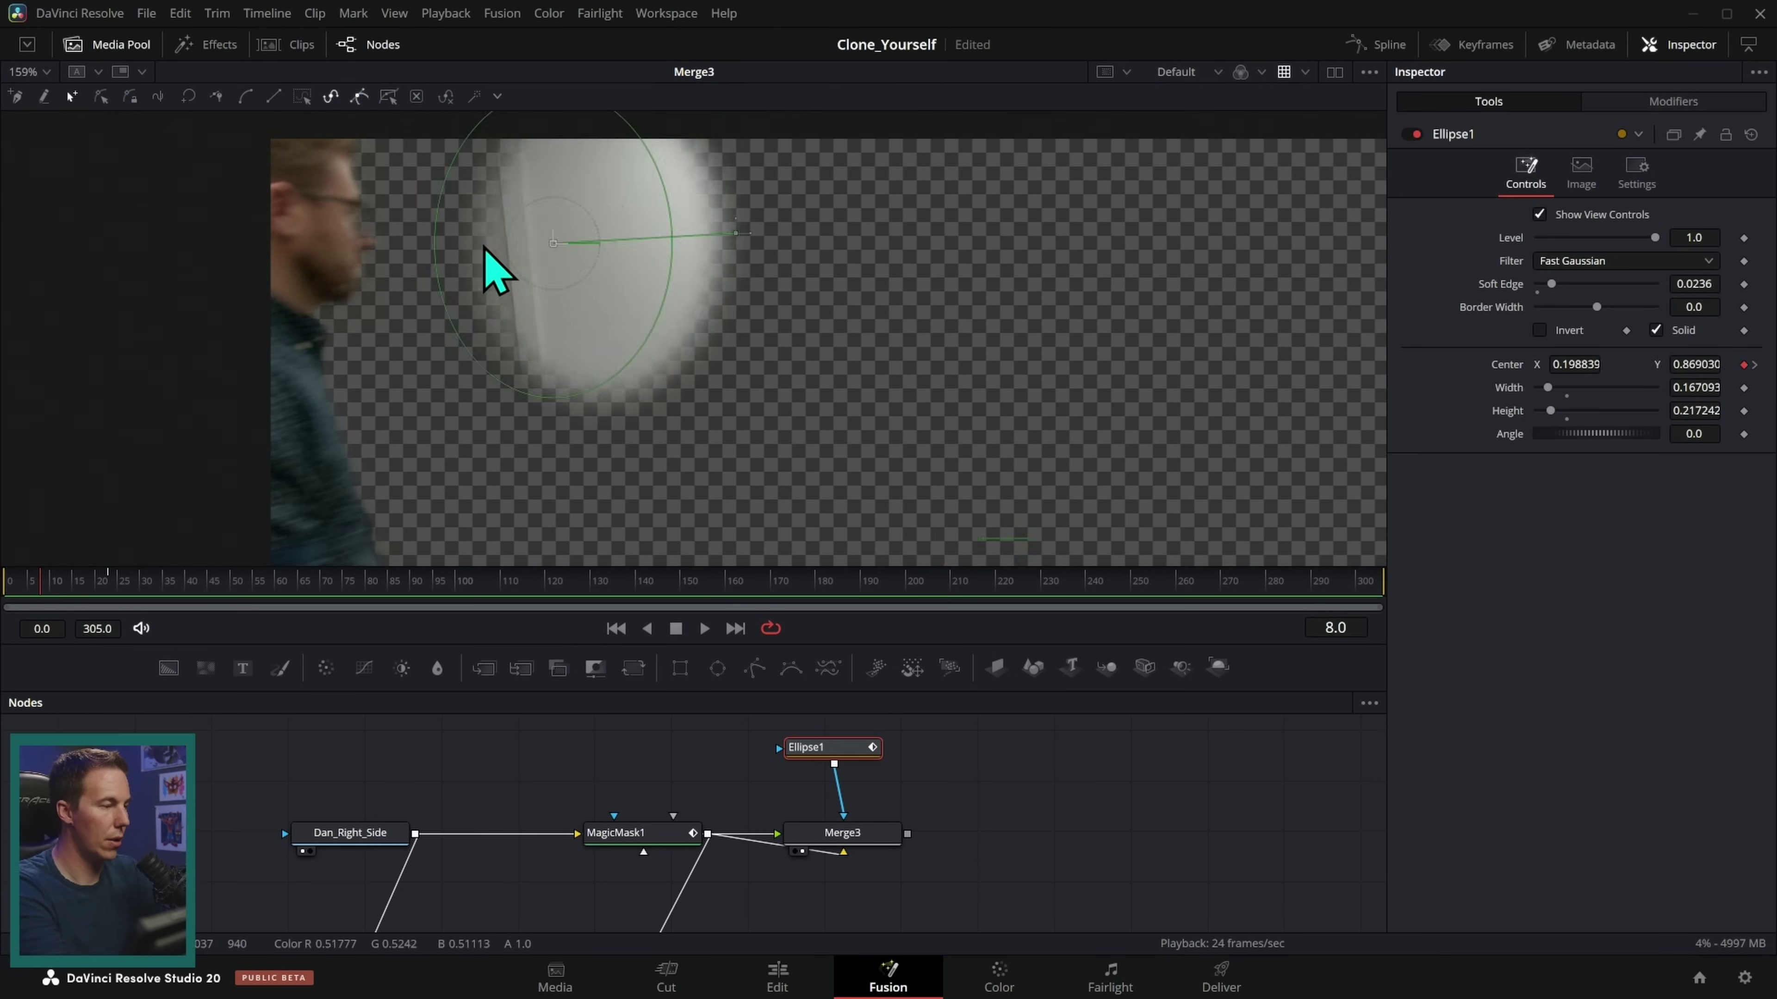
pyautogui.press('Left')
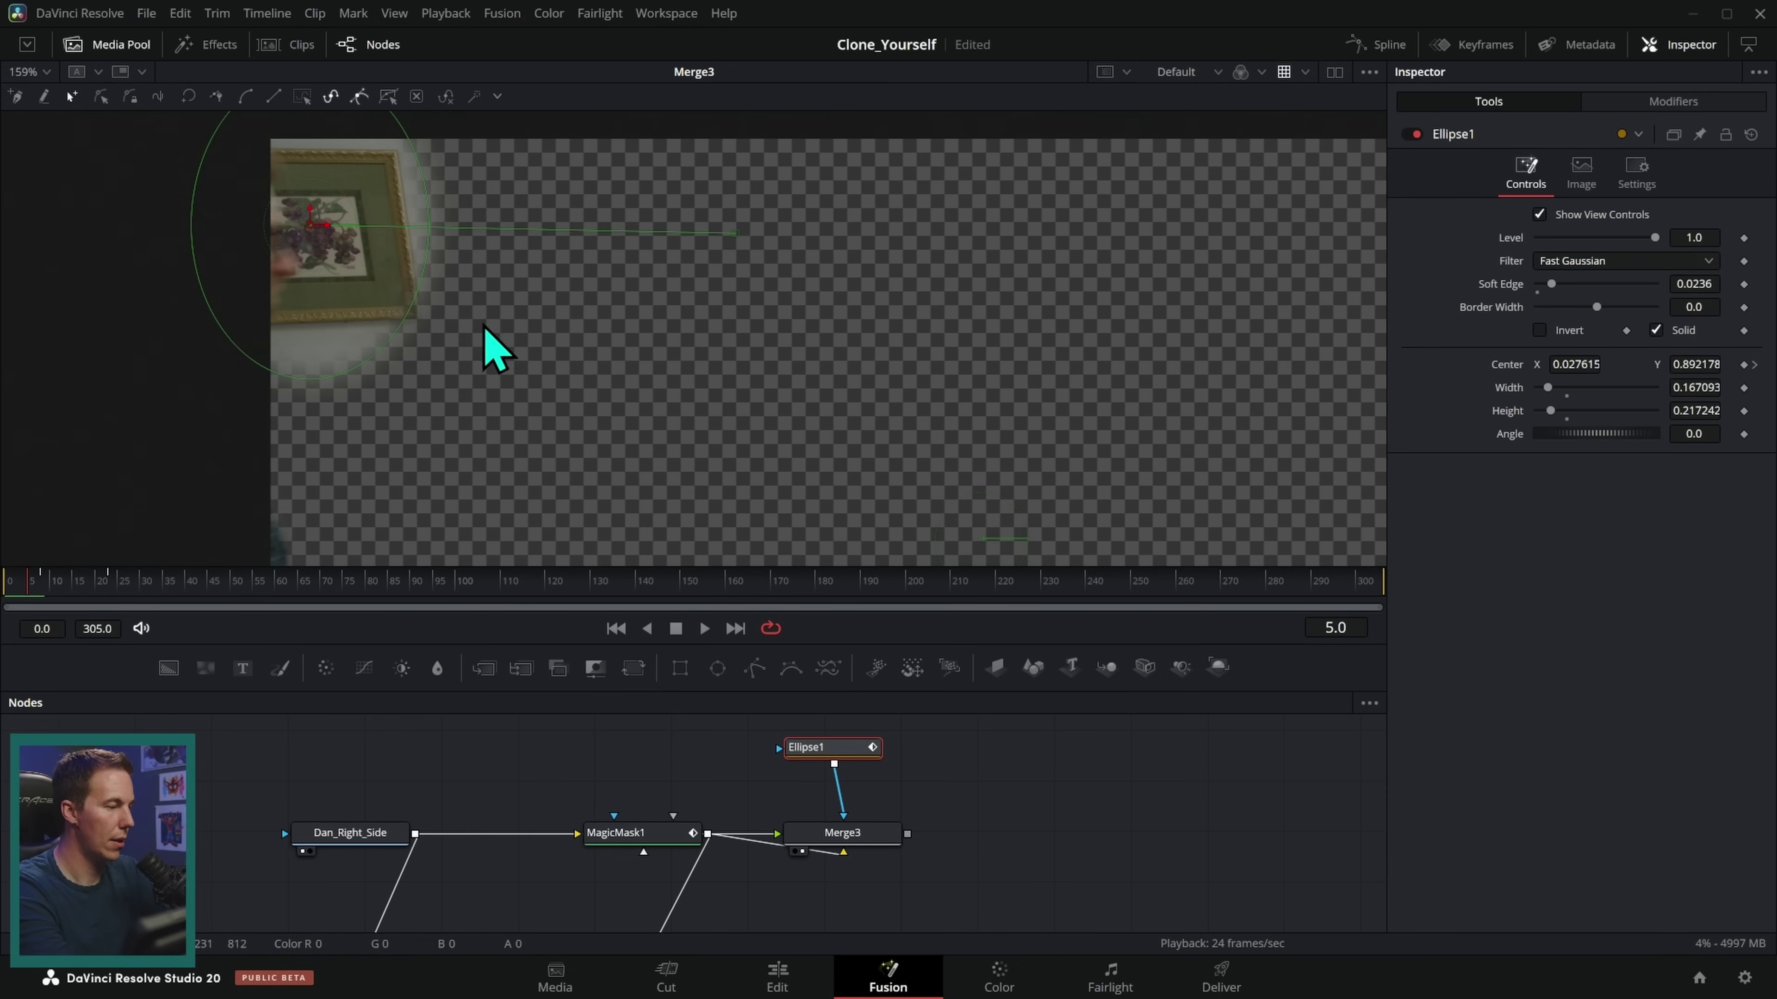
pyautogui.moveTo(280, 249); pyautogui.dragTo(259, 242)
# - Play forward and in reverse to check the mask tracking, then save the project
pyautogui.press('space')
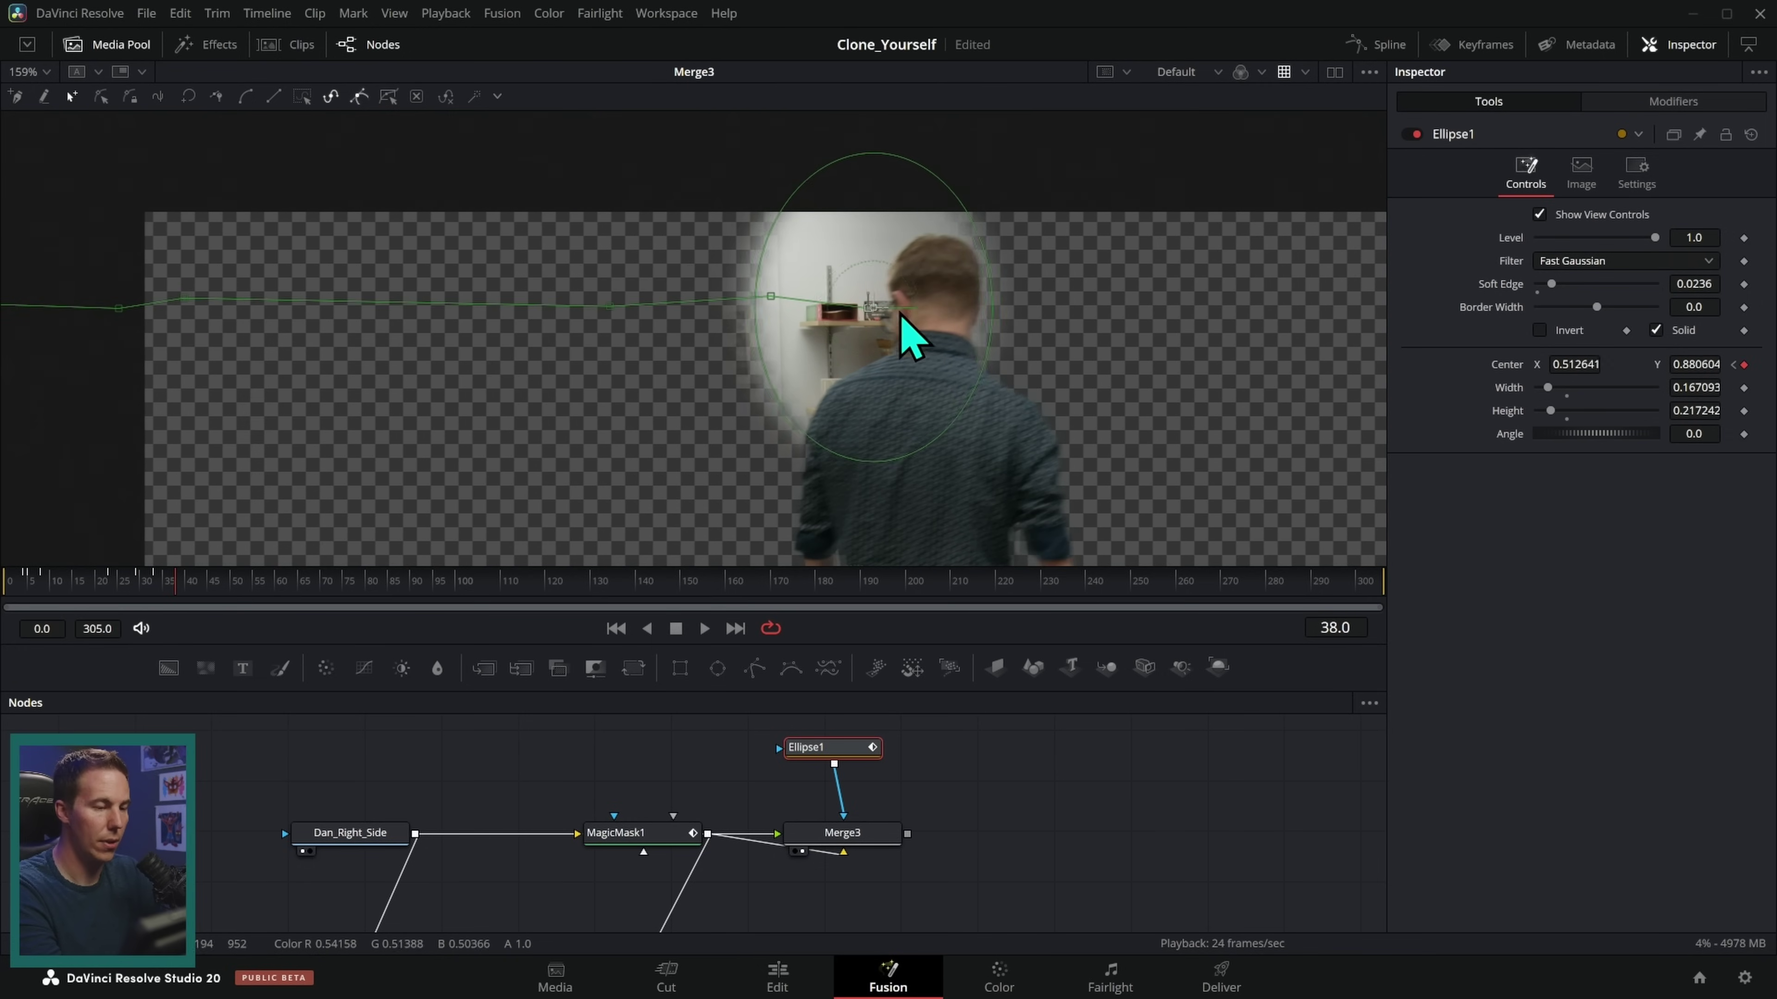
pyautogui.press('j')
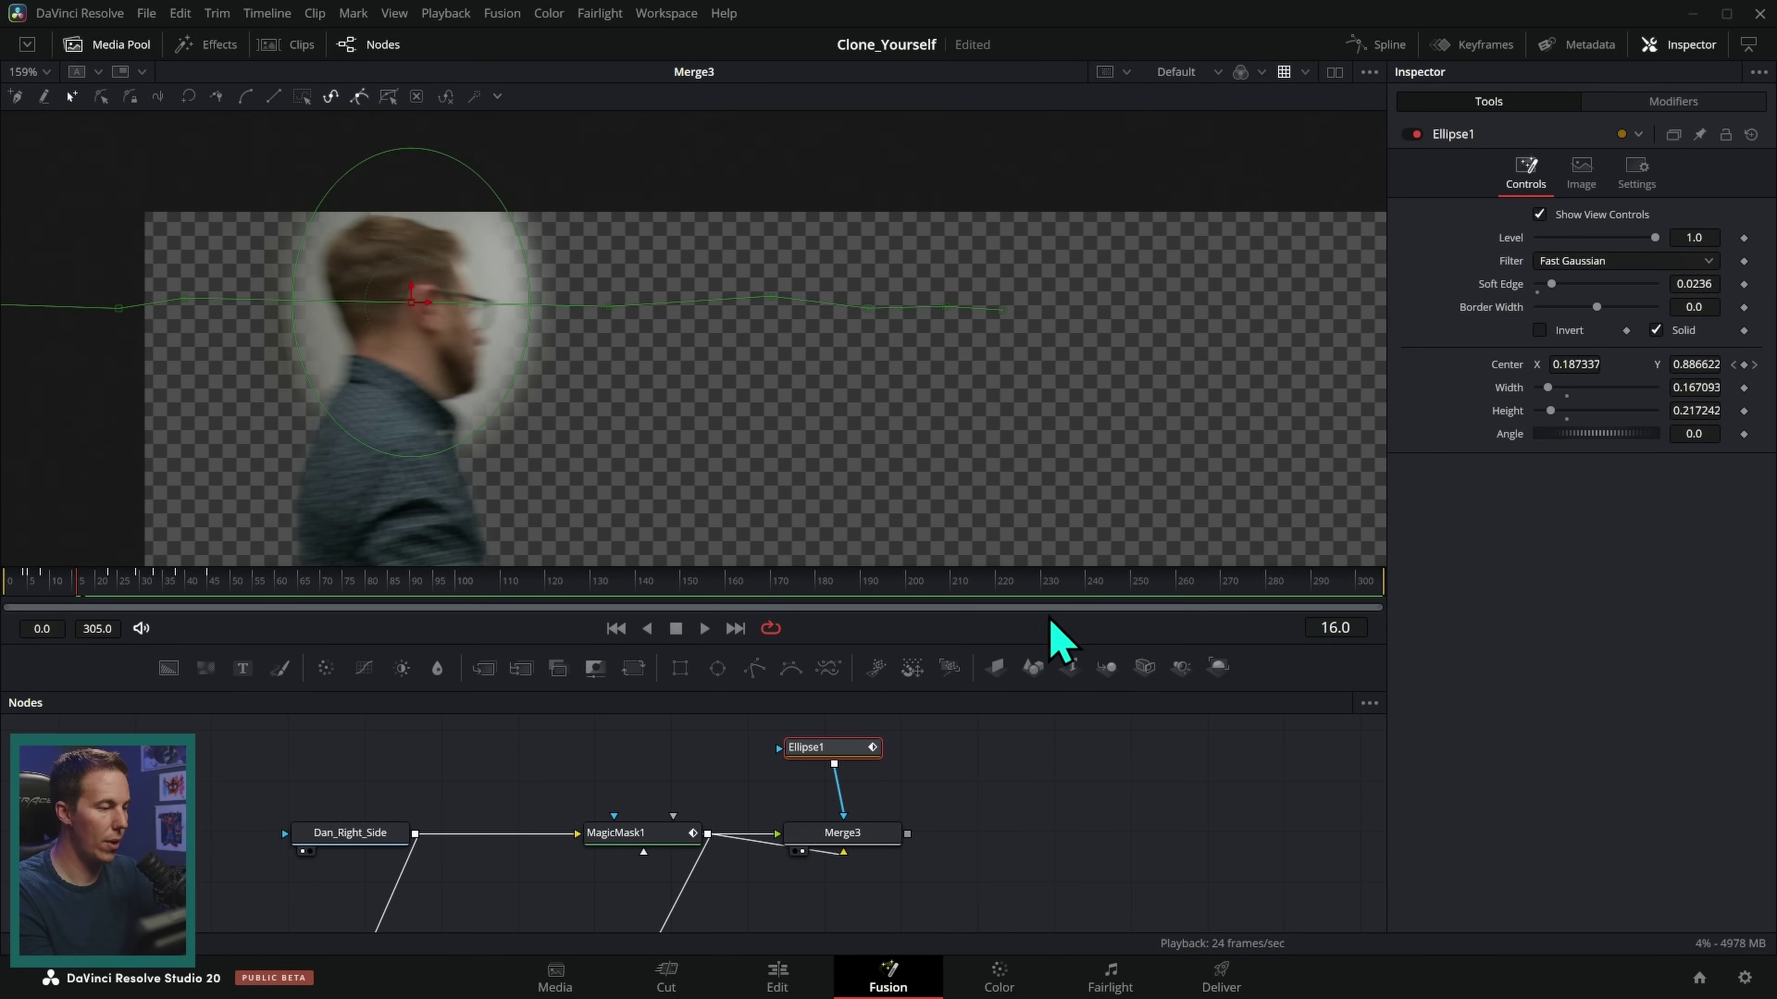
pyautogui.scroll(-3, 882, 441)
pyautogui.hotkey('ctrl', 's')
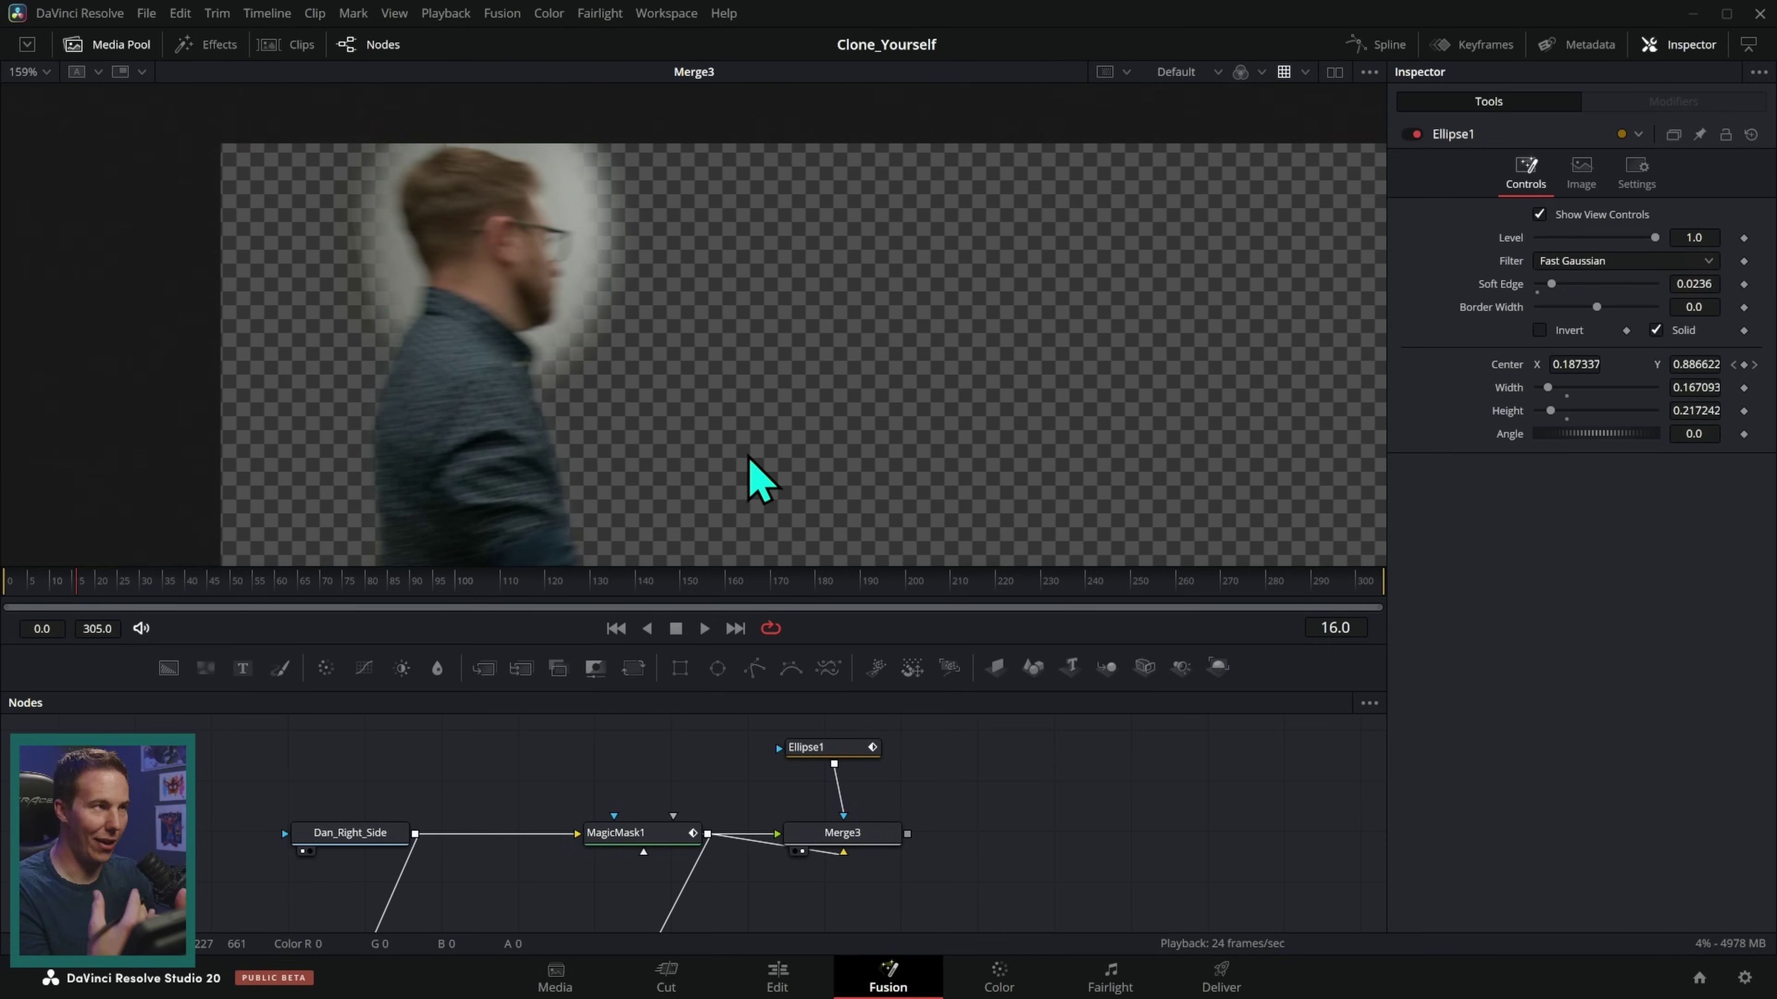
pyautogui.scroll(-3, 988, 802)
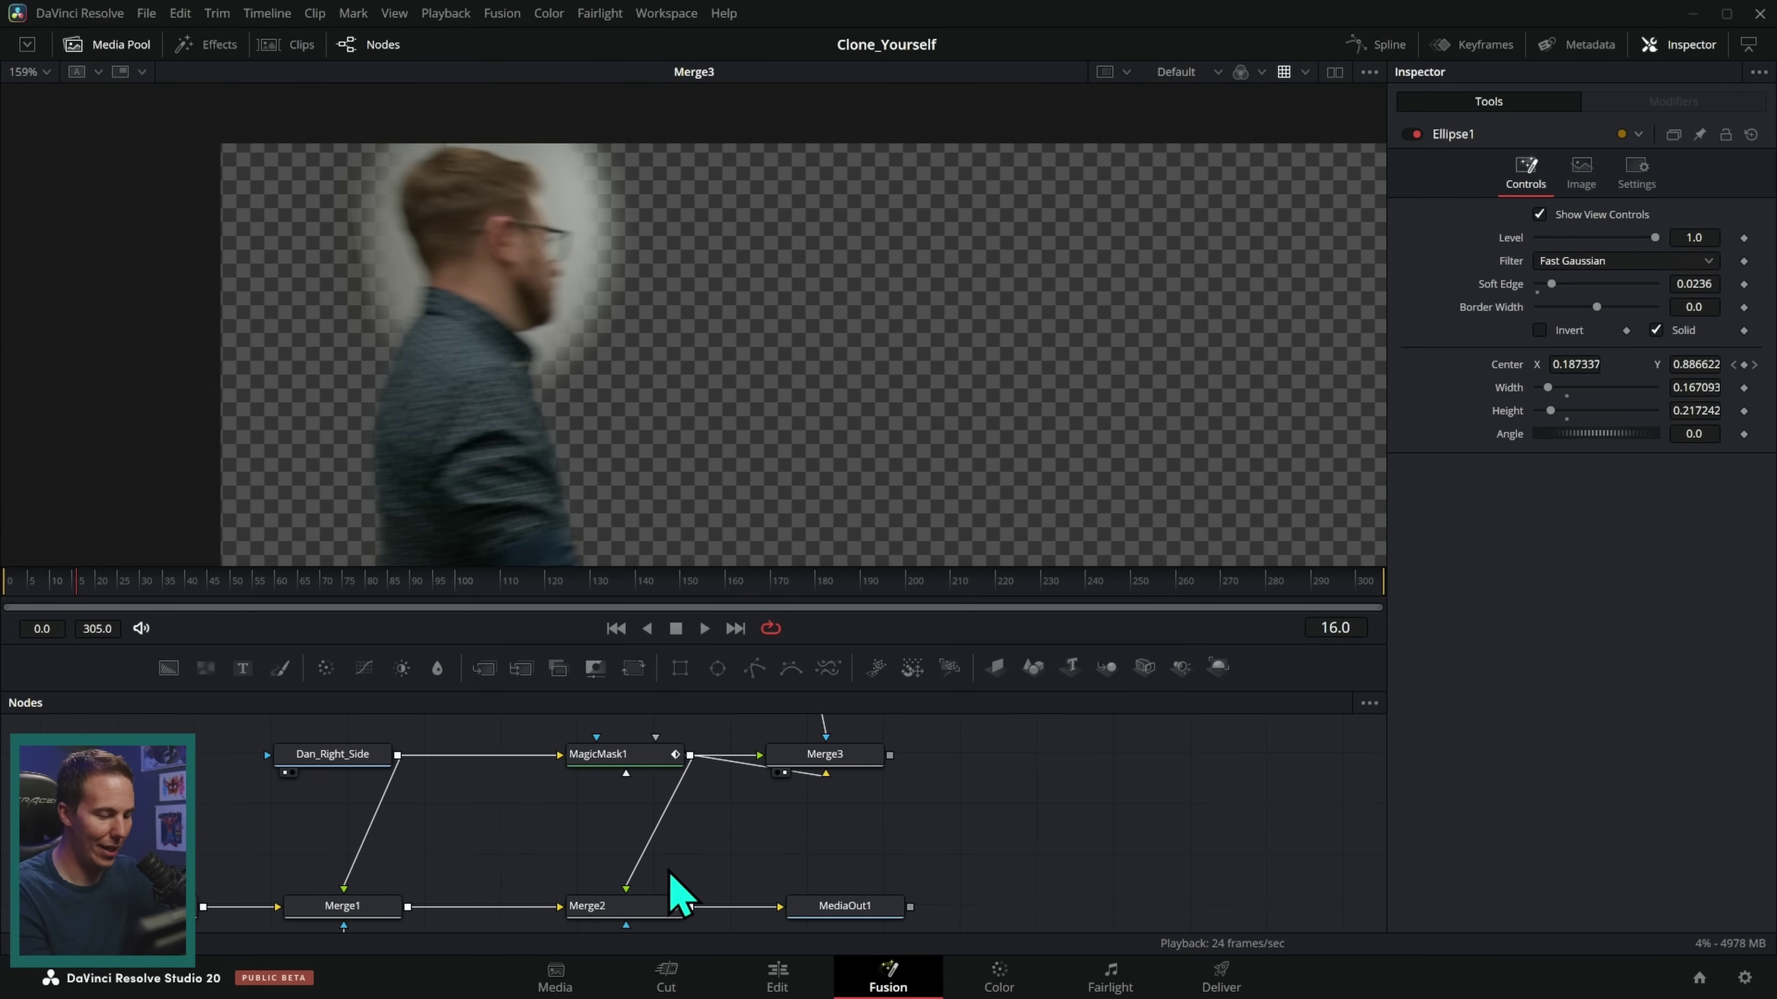
# - Feed Merge3 into Merge2 as foreground and play the MediaOut1 composite from the start
pyautogui.click(869, 912)
pyautogui.press('1')
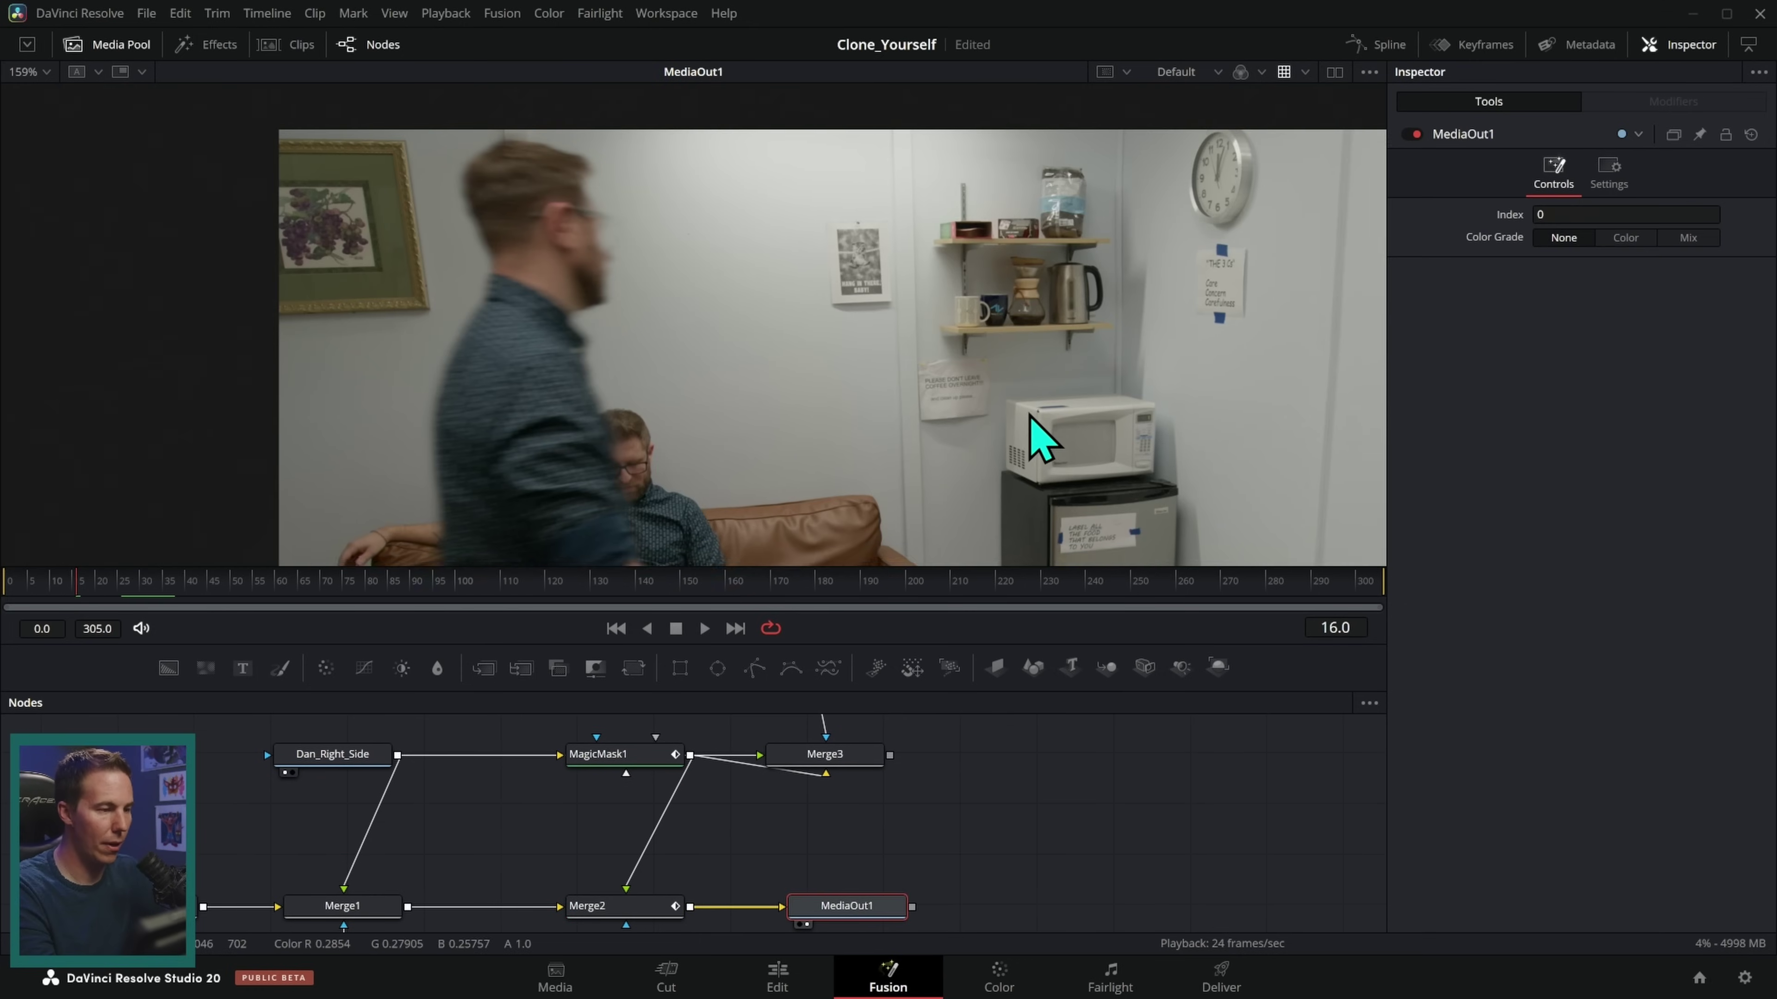
pyautogui.moveTo(907, 736); pyautogui.dragTo(844, 869)
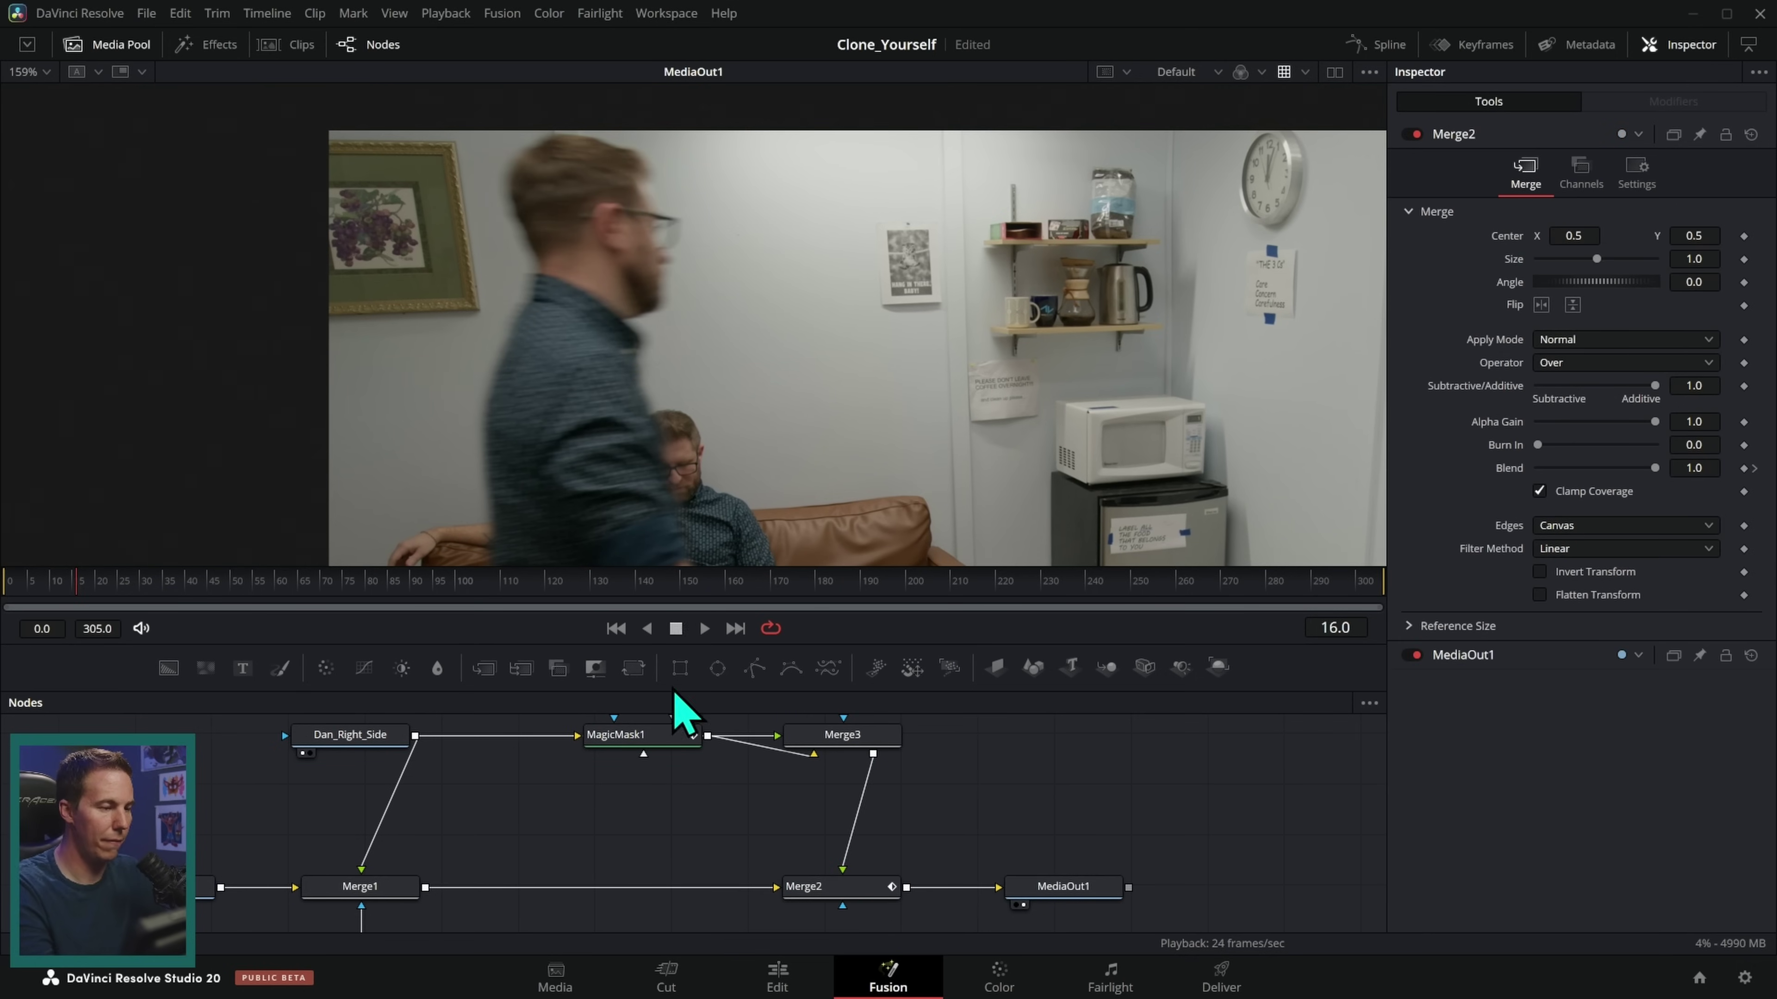
pyautogui.click(616, 629)
pyautogui.click(704, 628)
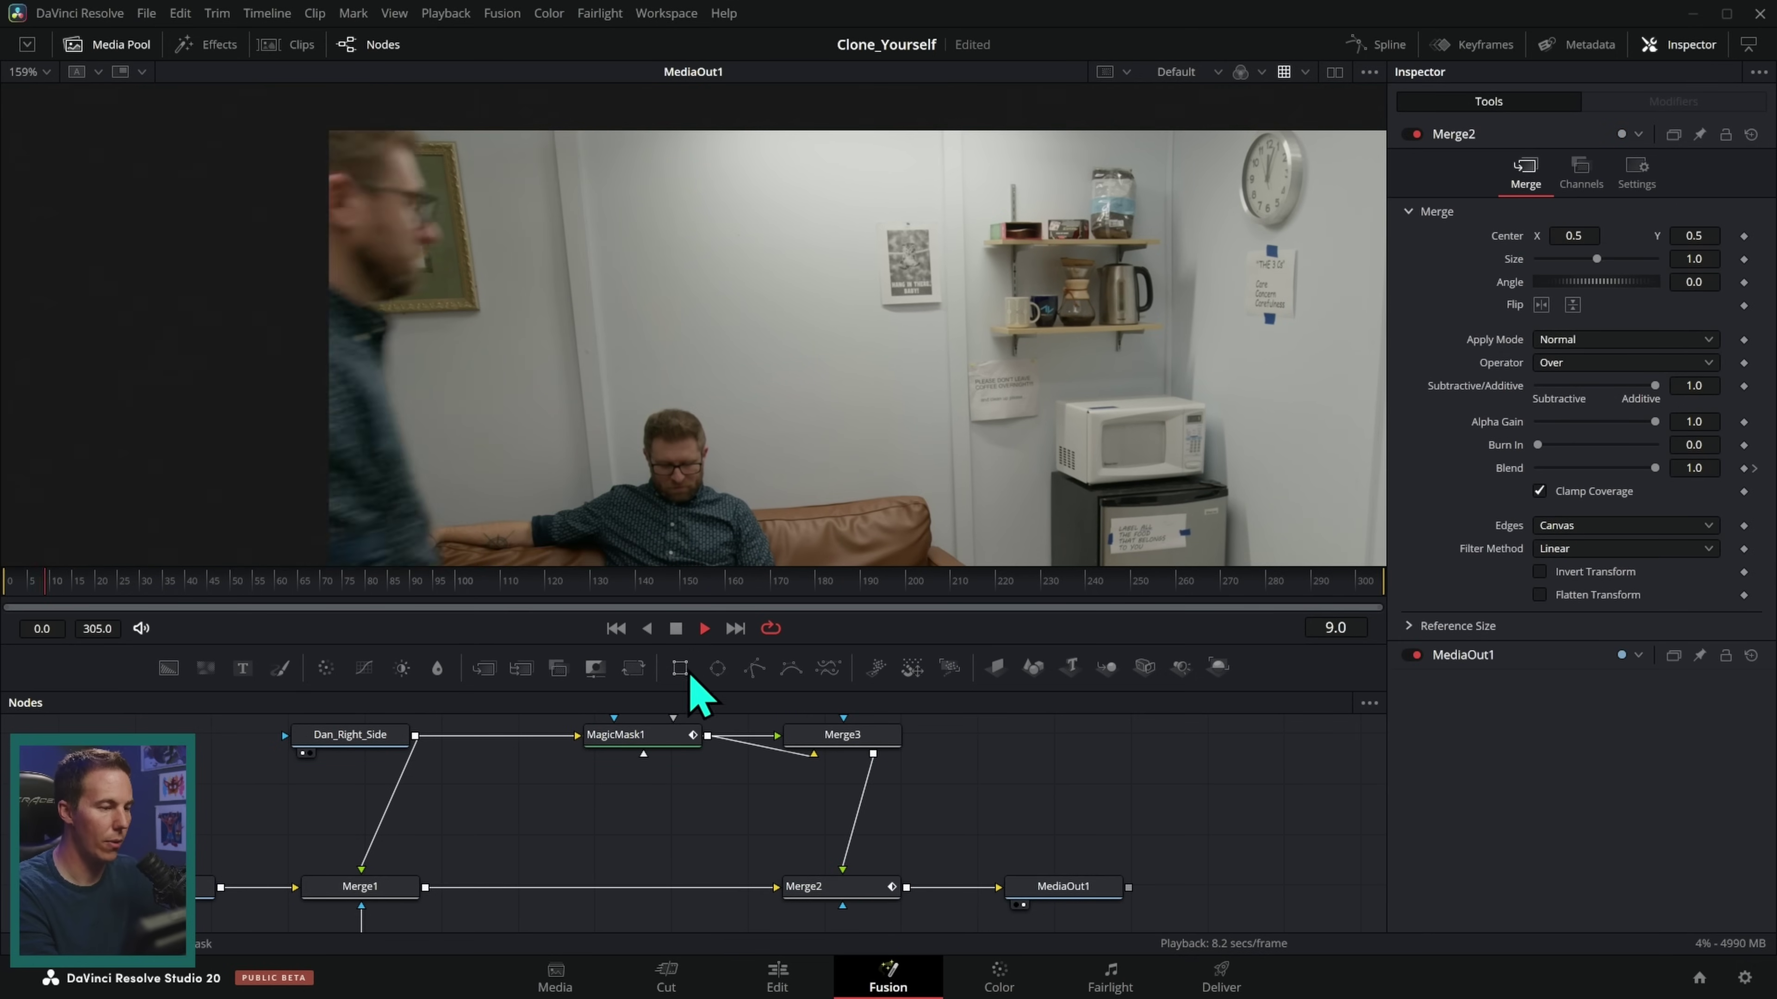
pyautogui.click(615, 629)
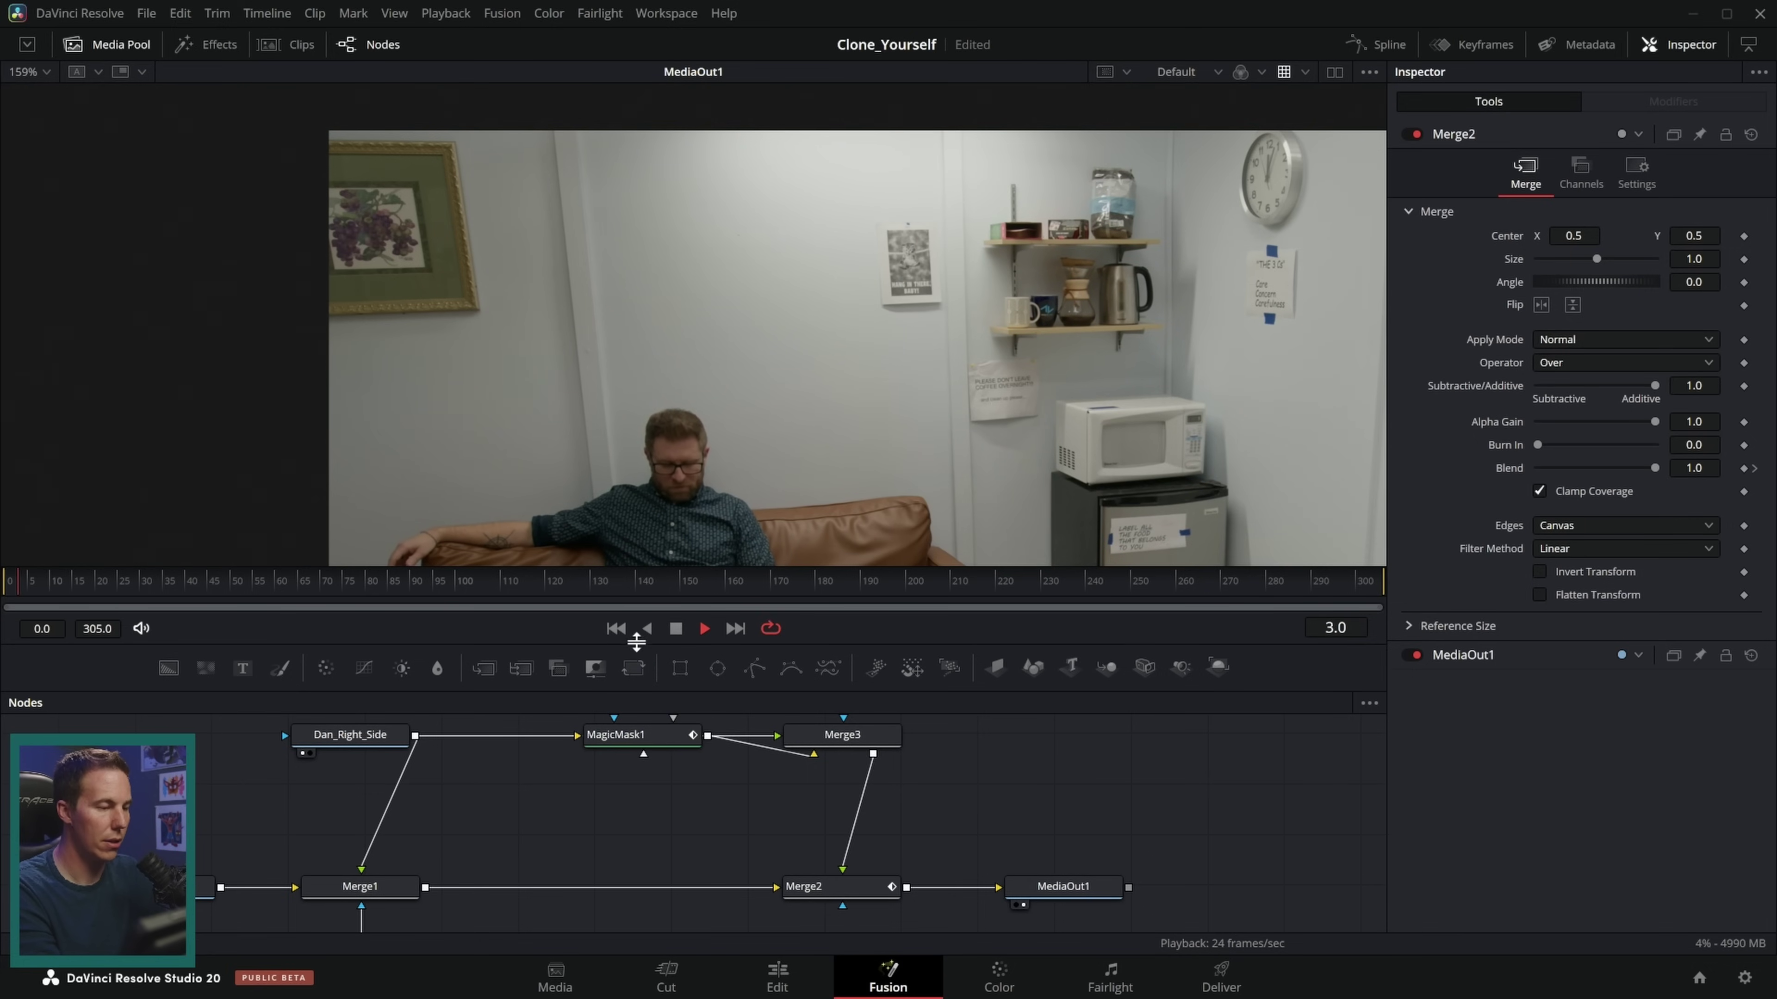
pyautogui.click(615, 628)
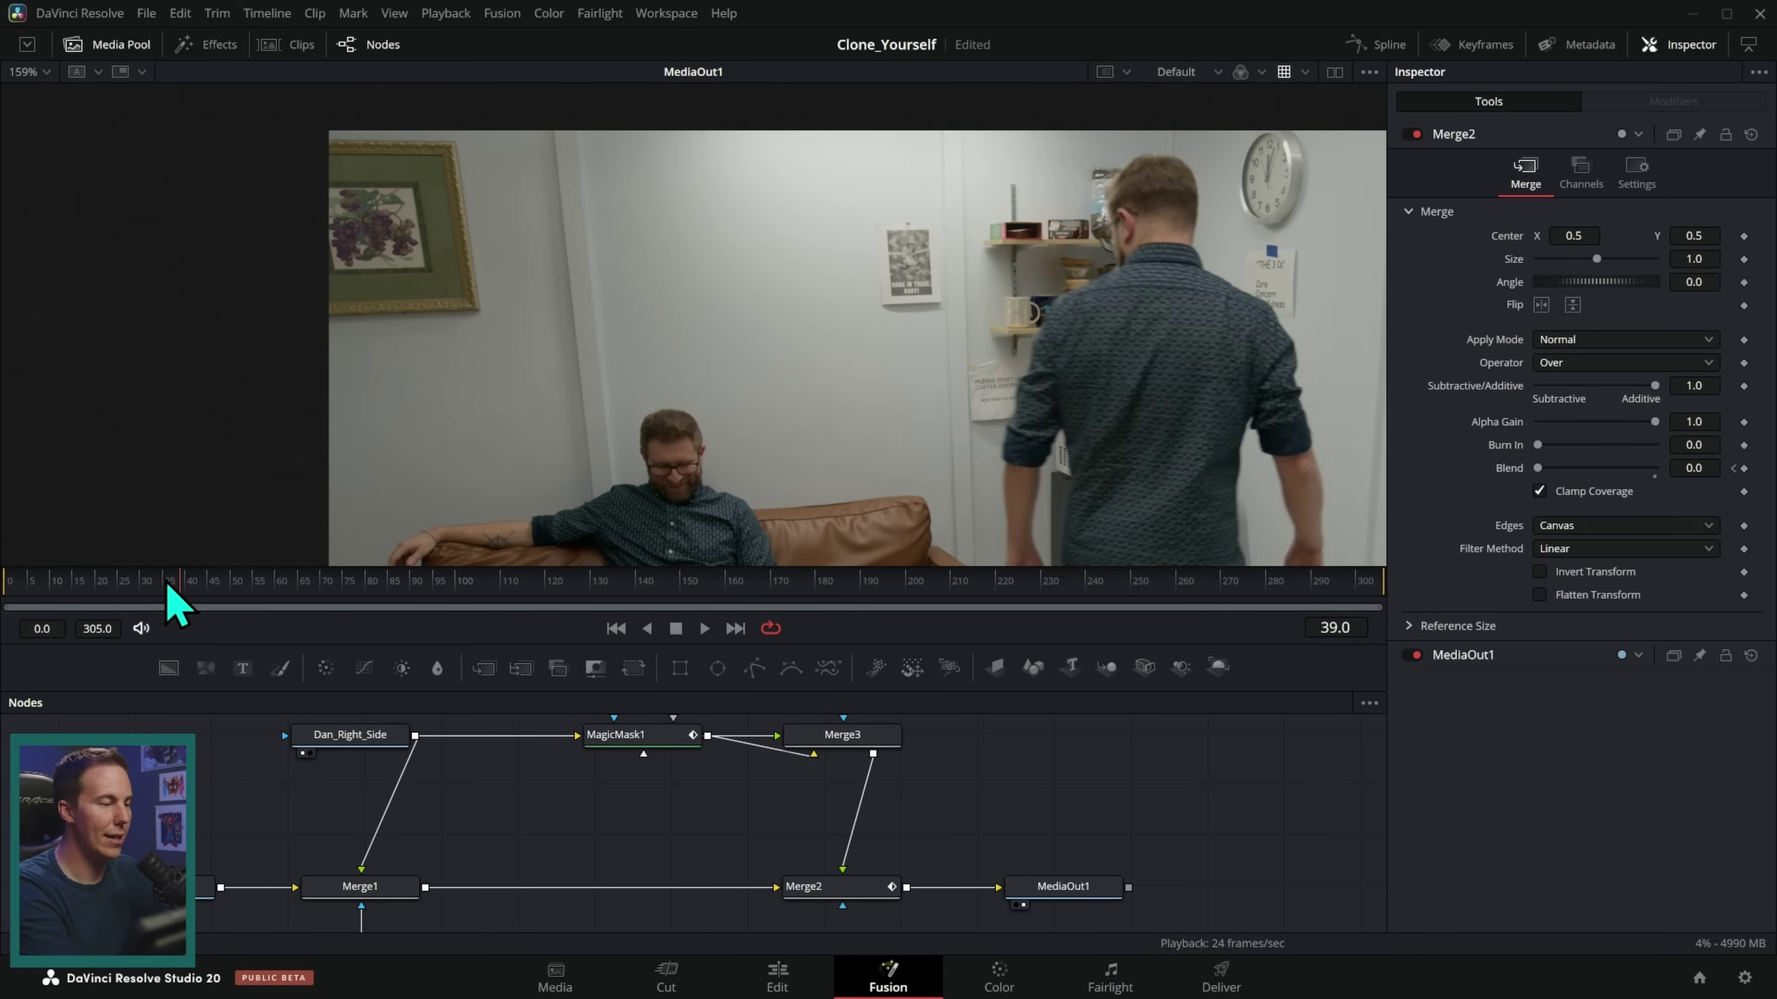
pyautogui.click(72, 587)
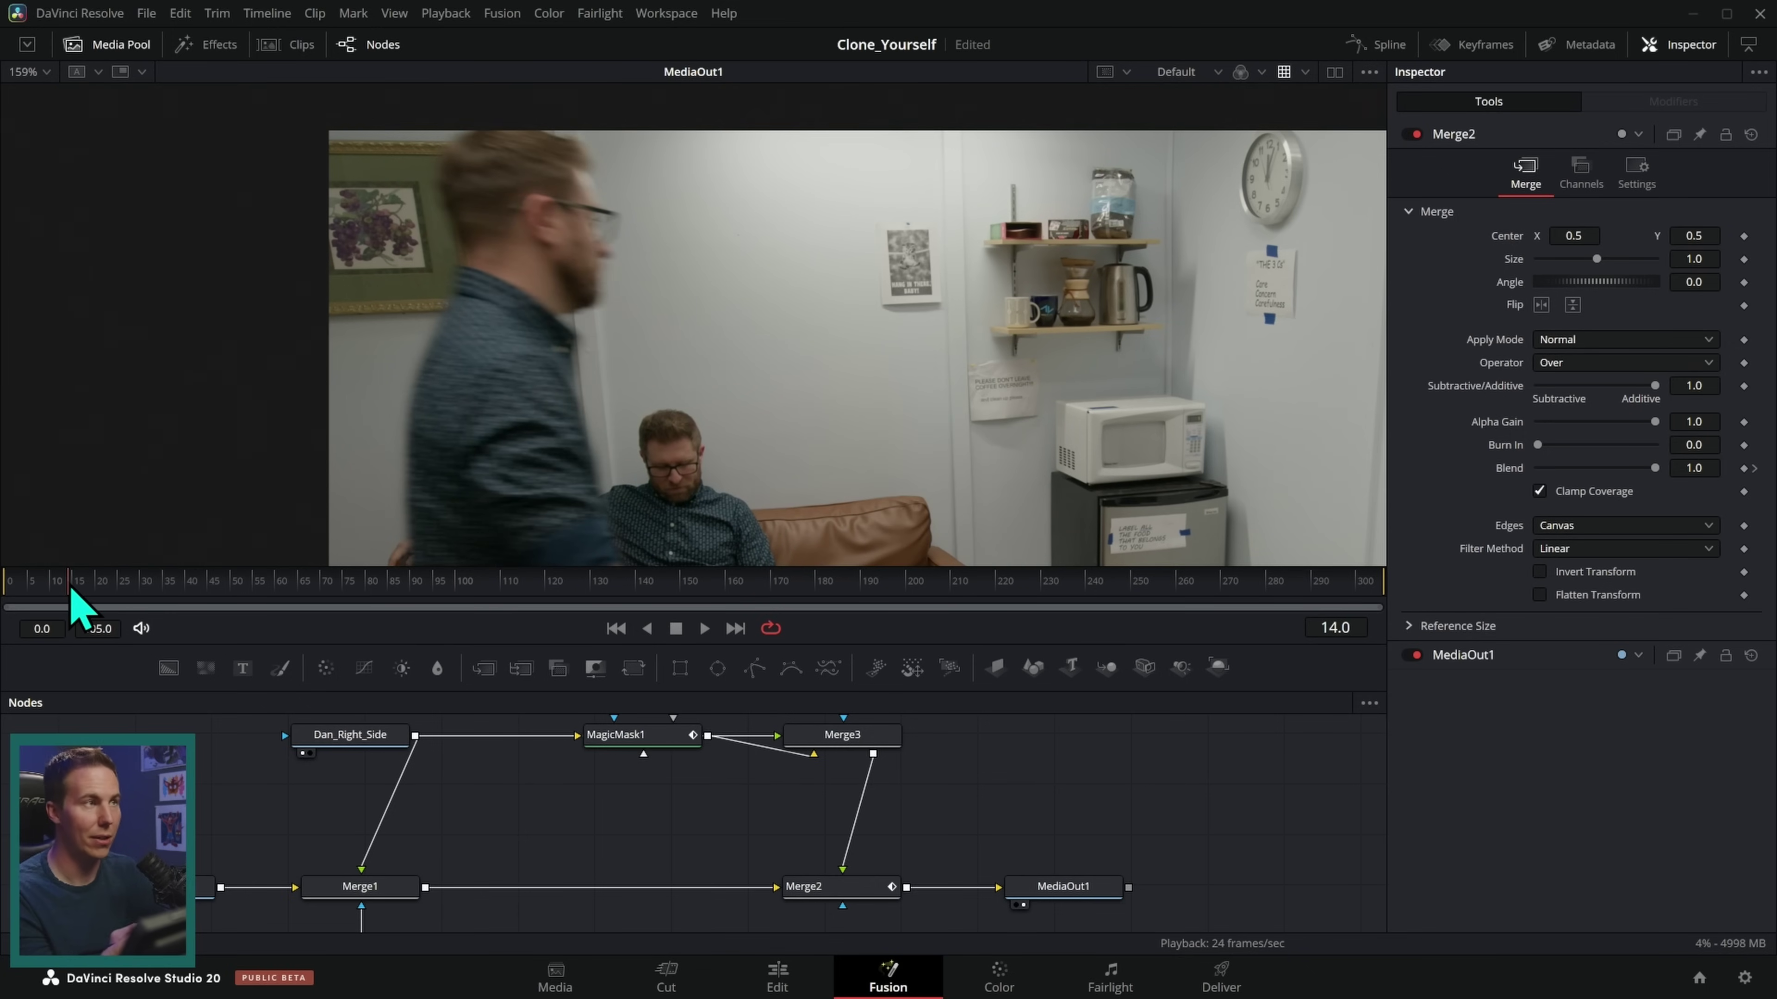
# - Compare the Dan_Left_Side and Dan_Right_Side takes, then return to the MediaOut1 output
pyautogui.moveTo(399, 735); pyautogui.dragTo(409, 734)
pyautogui.click(202, 884)
pyautogui.click(381, 739)
pyautogui.click(198, 886)
pyautogui.click(353, 739)
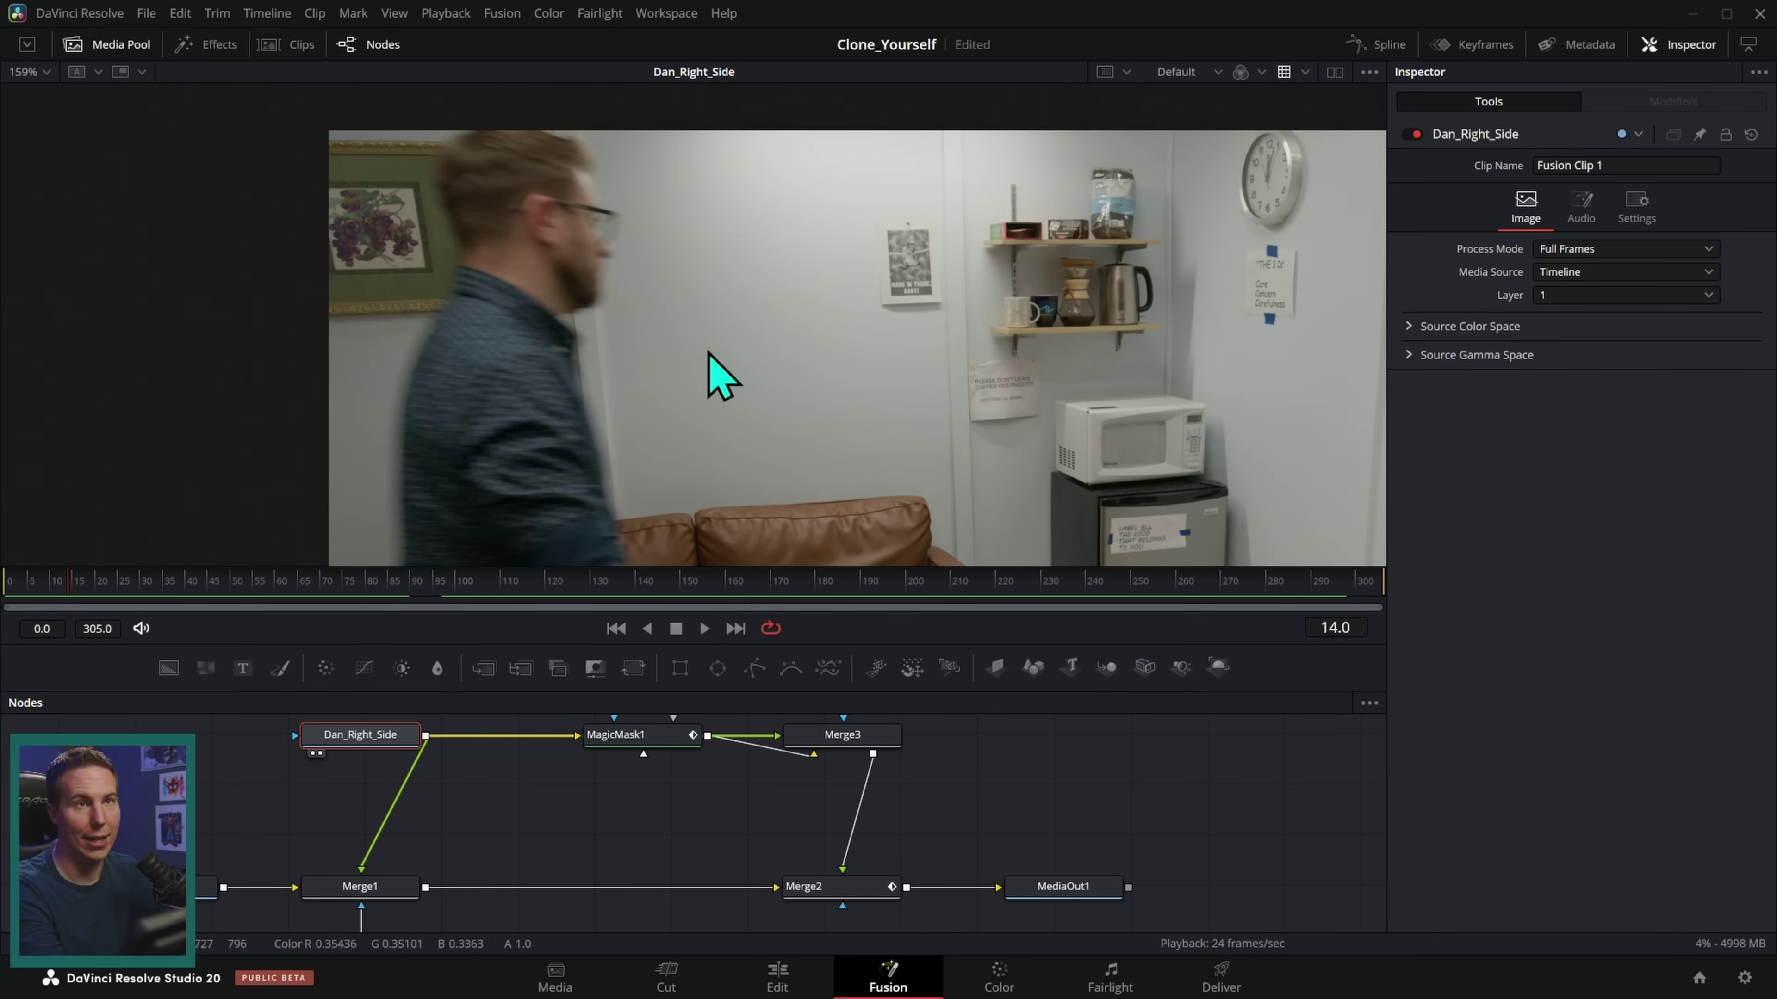
pyautogui.click(1063, 886)
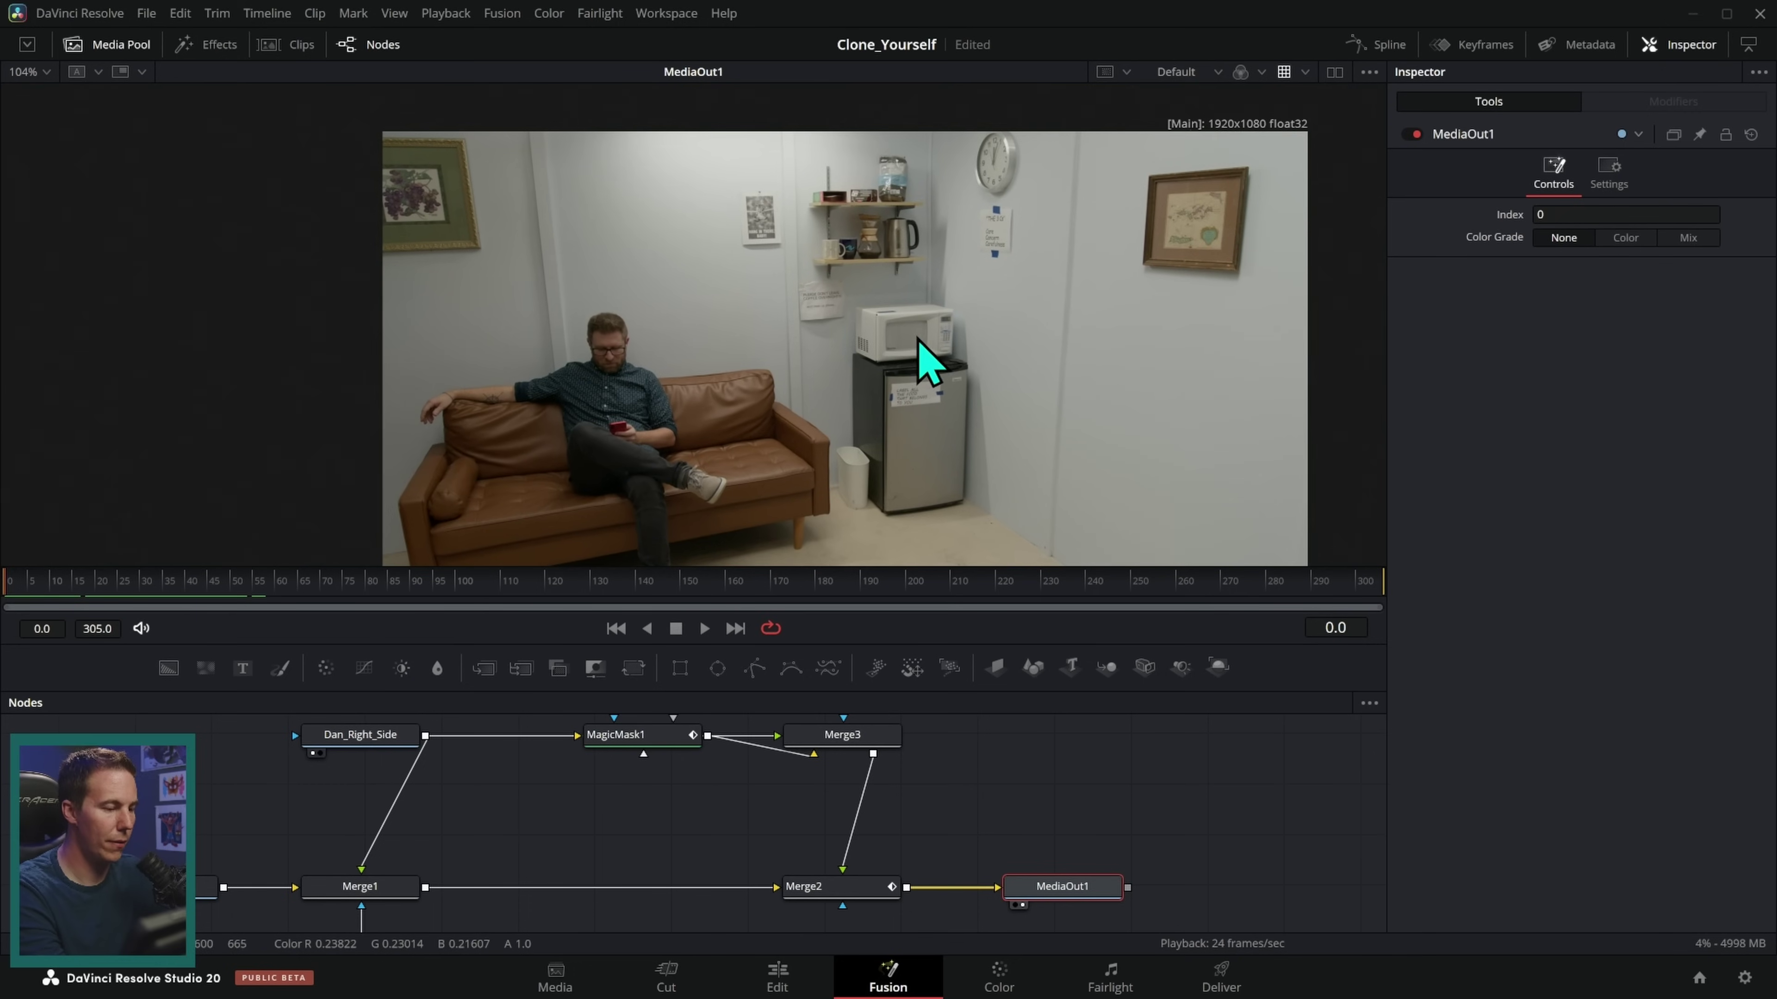
# - Play the clone composite, then scrub to frame 152 and view the Dan_Left_Side take
pyautogui.press('space')
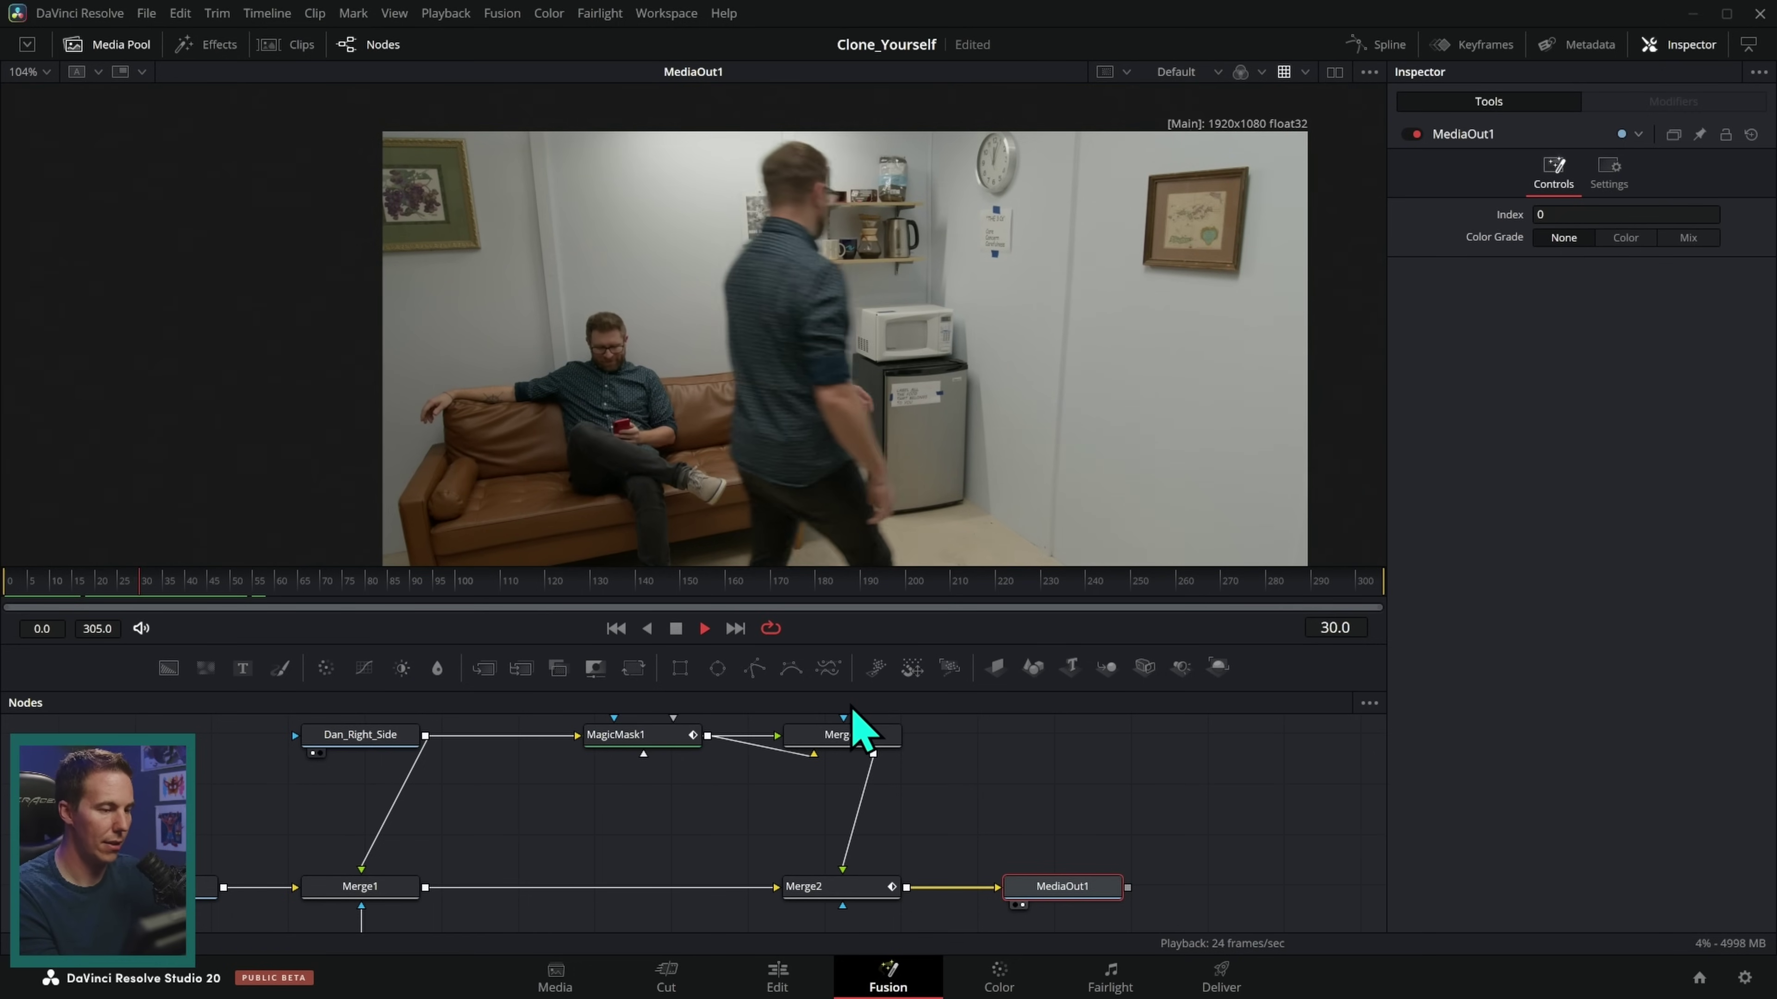
pyautogui.click(687, 628)
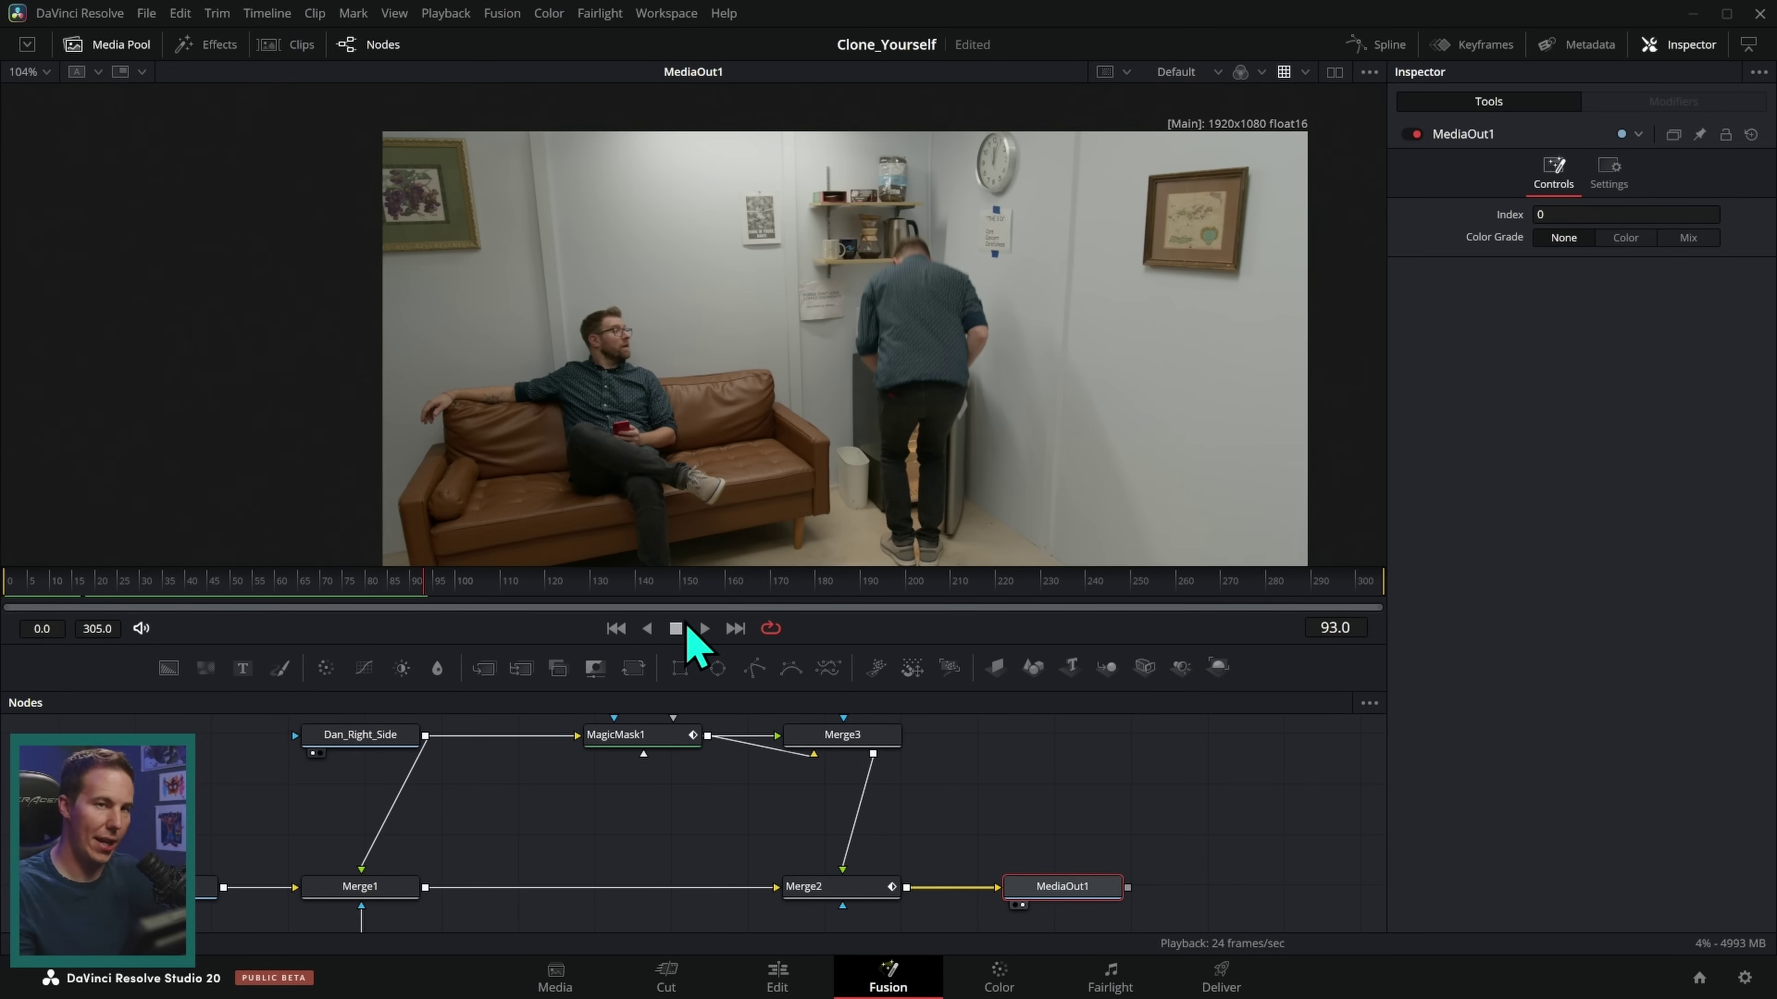
pyautogui.moveTo(540, 587); pyautogui.dragTo(724, 598)
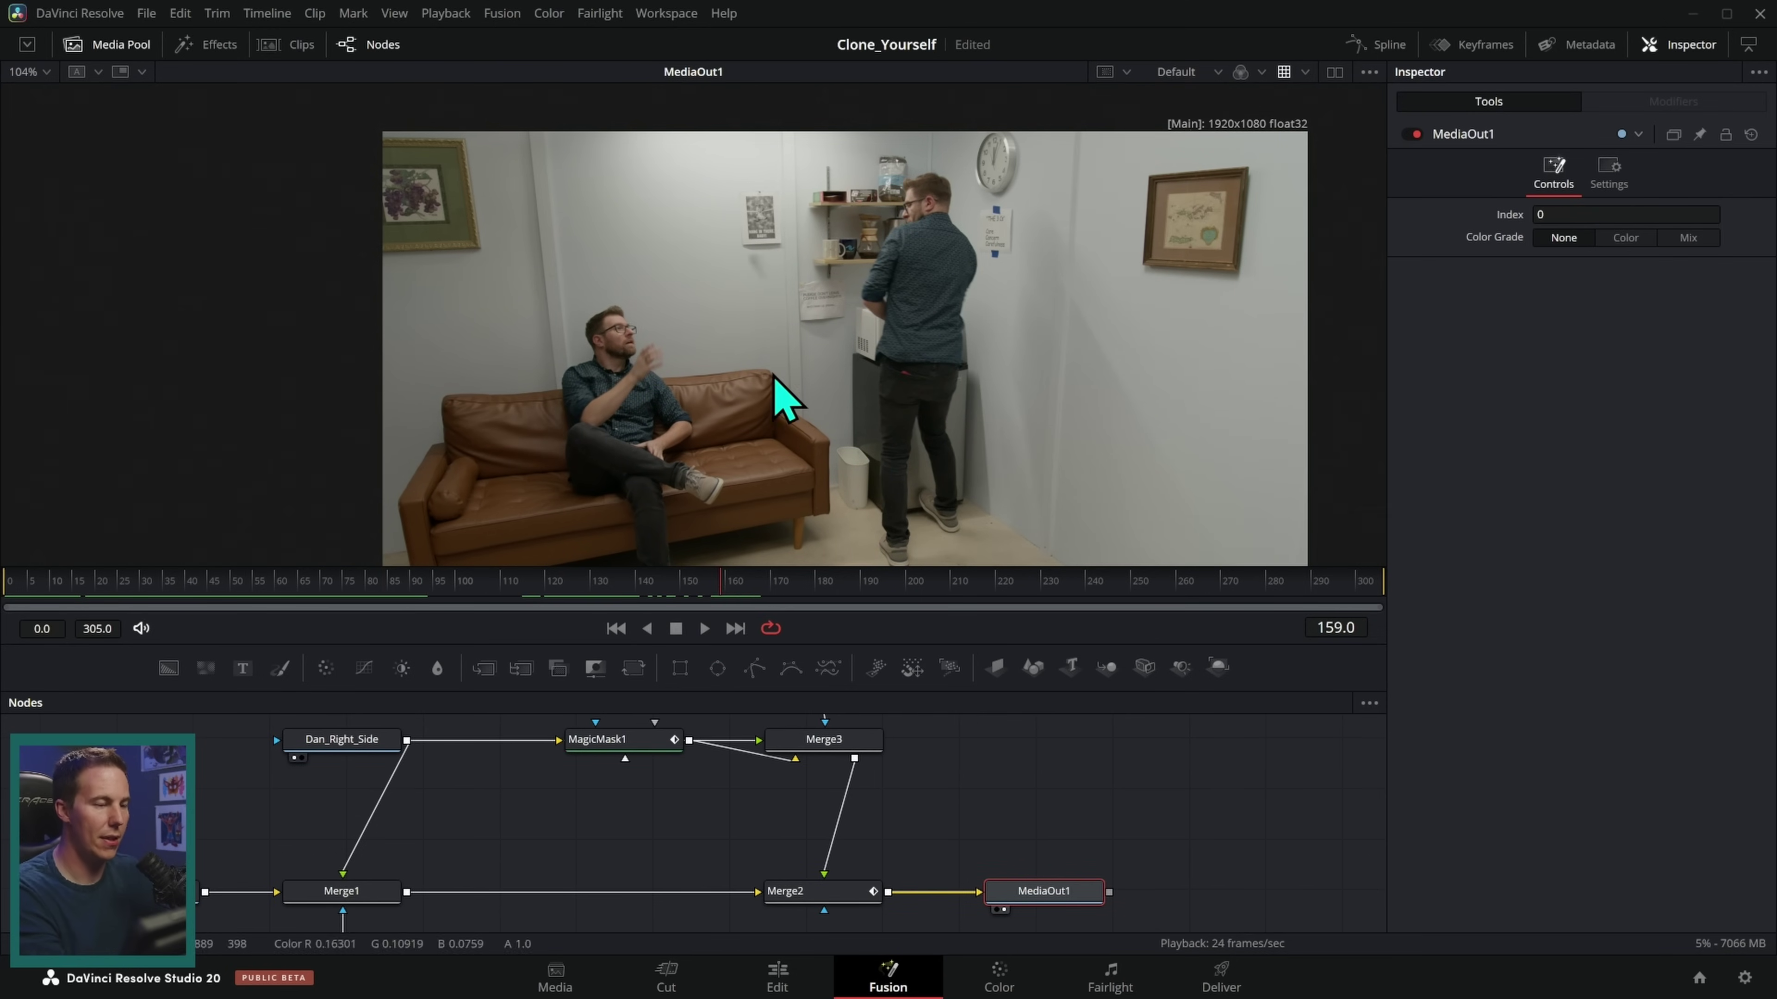
pyautogui.scroll(5, 767, 420)
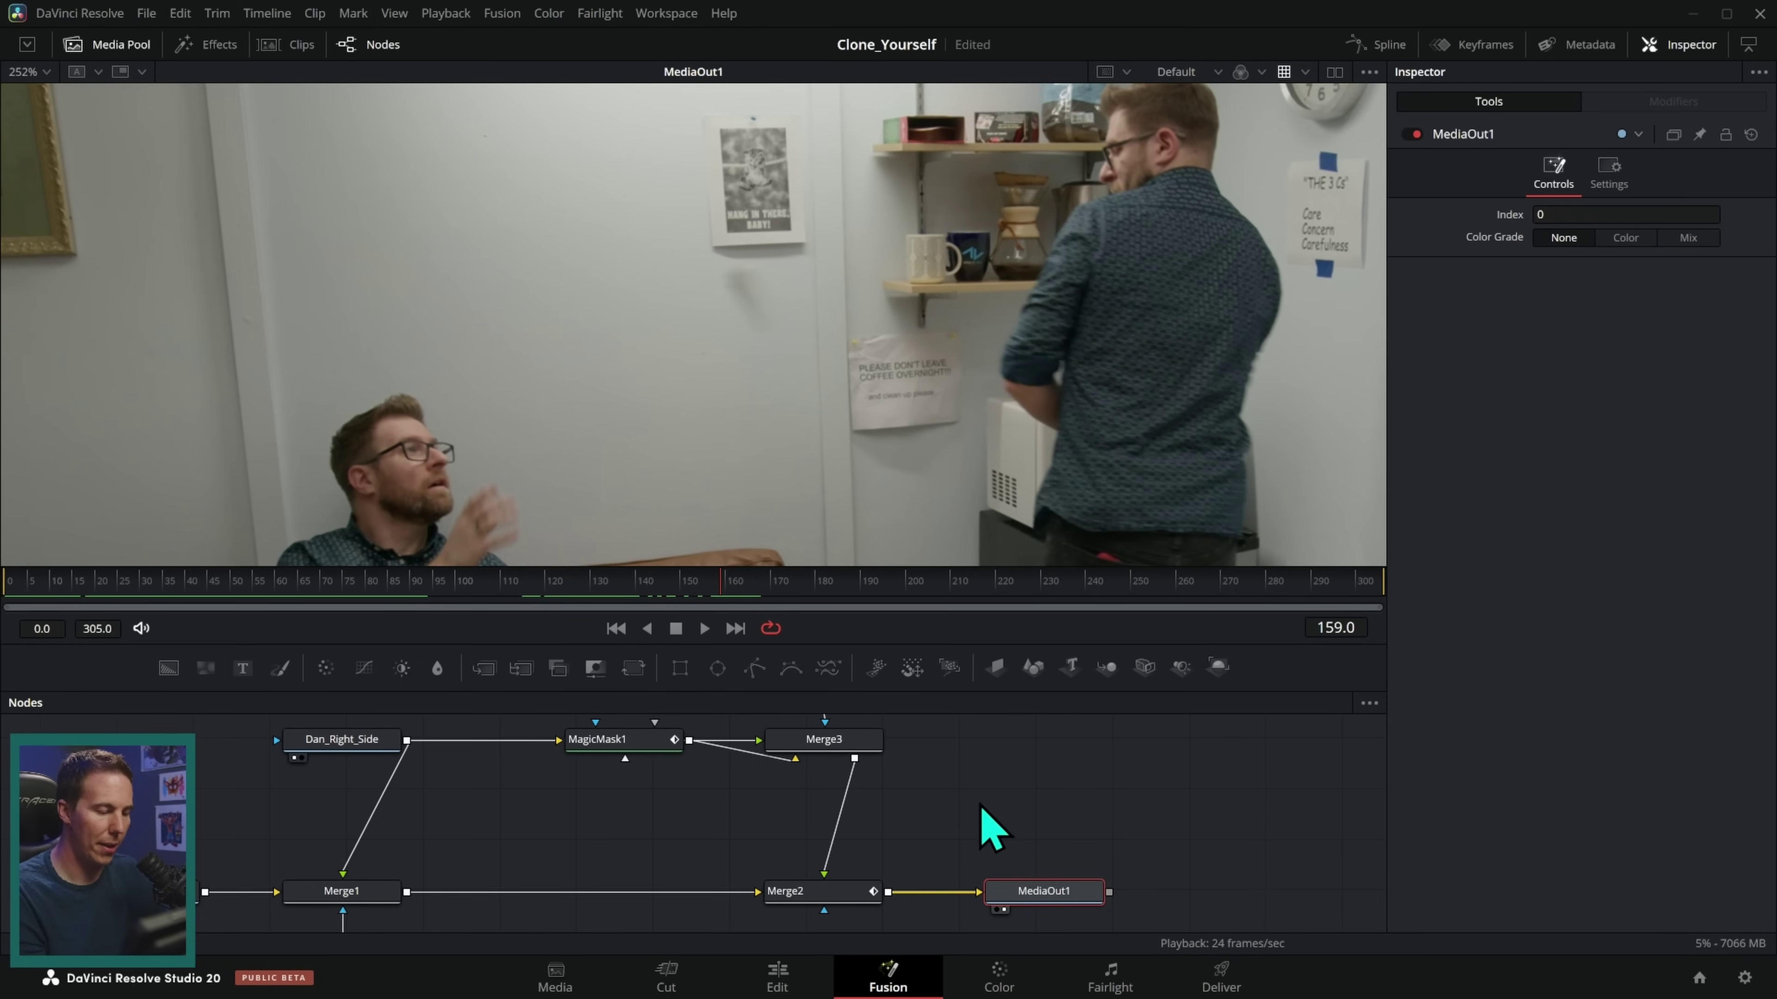
pyautogui.moveTo(965, 691); pyautogui.dragTo(965, 579)
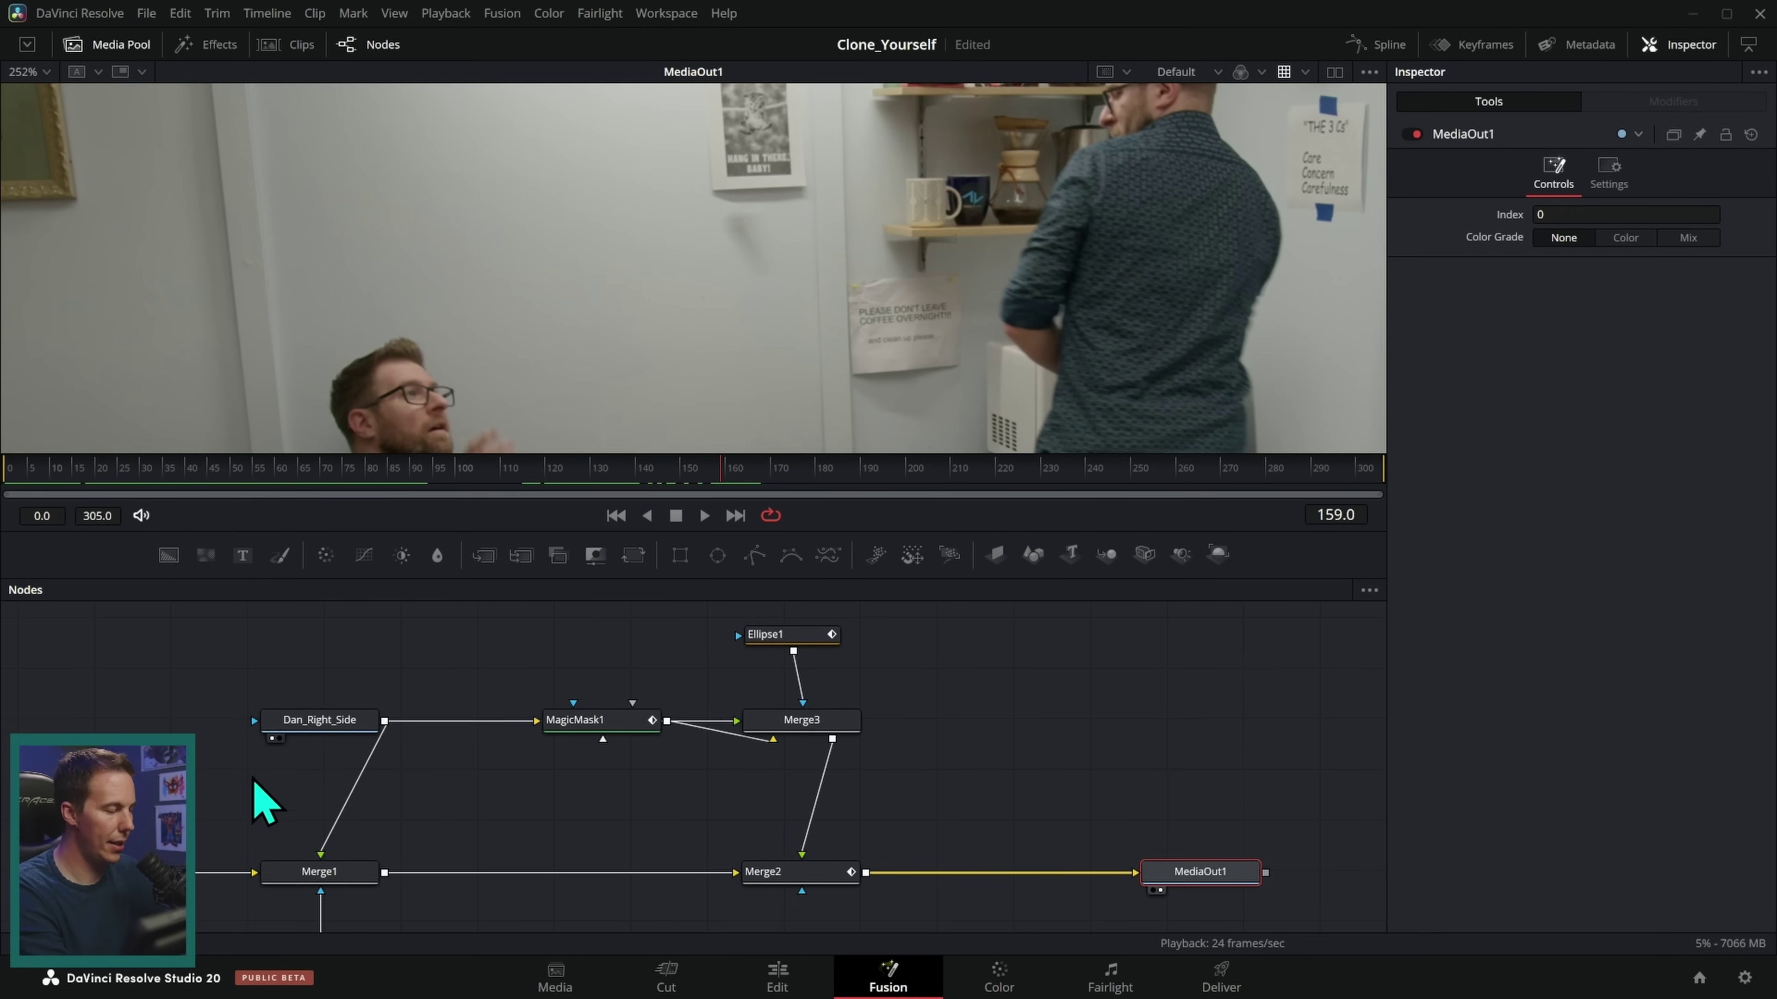
pyautogui.moveTo(349, 655); pyautogui.dragTo(895, 260)
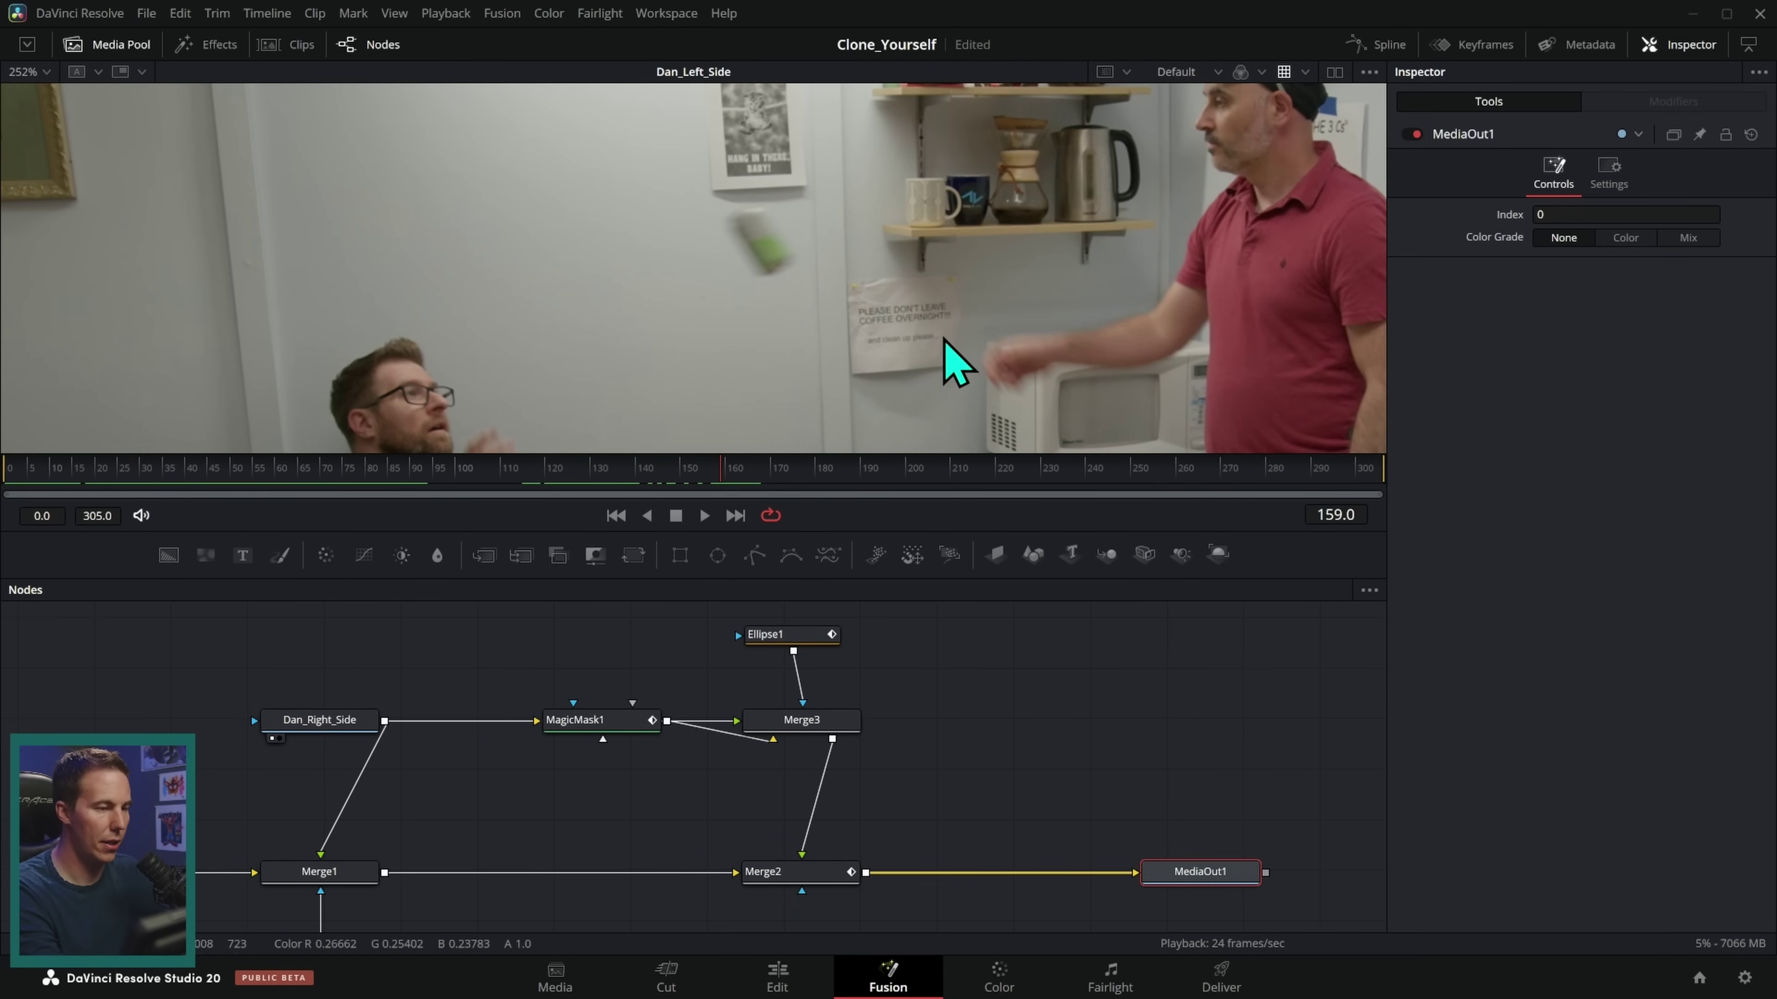
pyautogui.moveTo(890, 529); pyautogui.dragTo(874, 636)
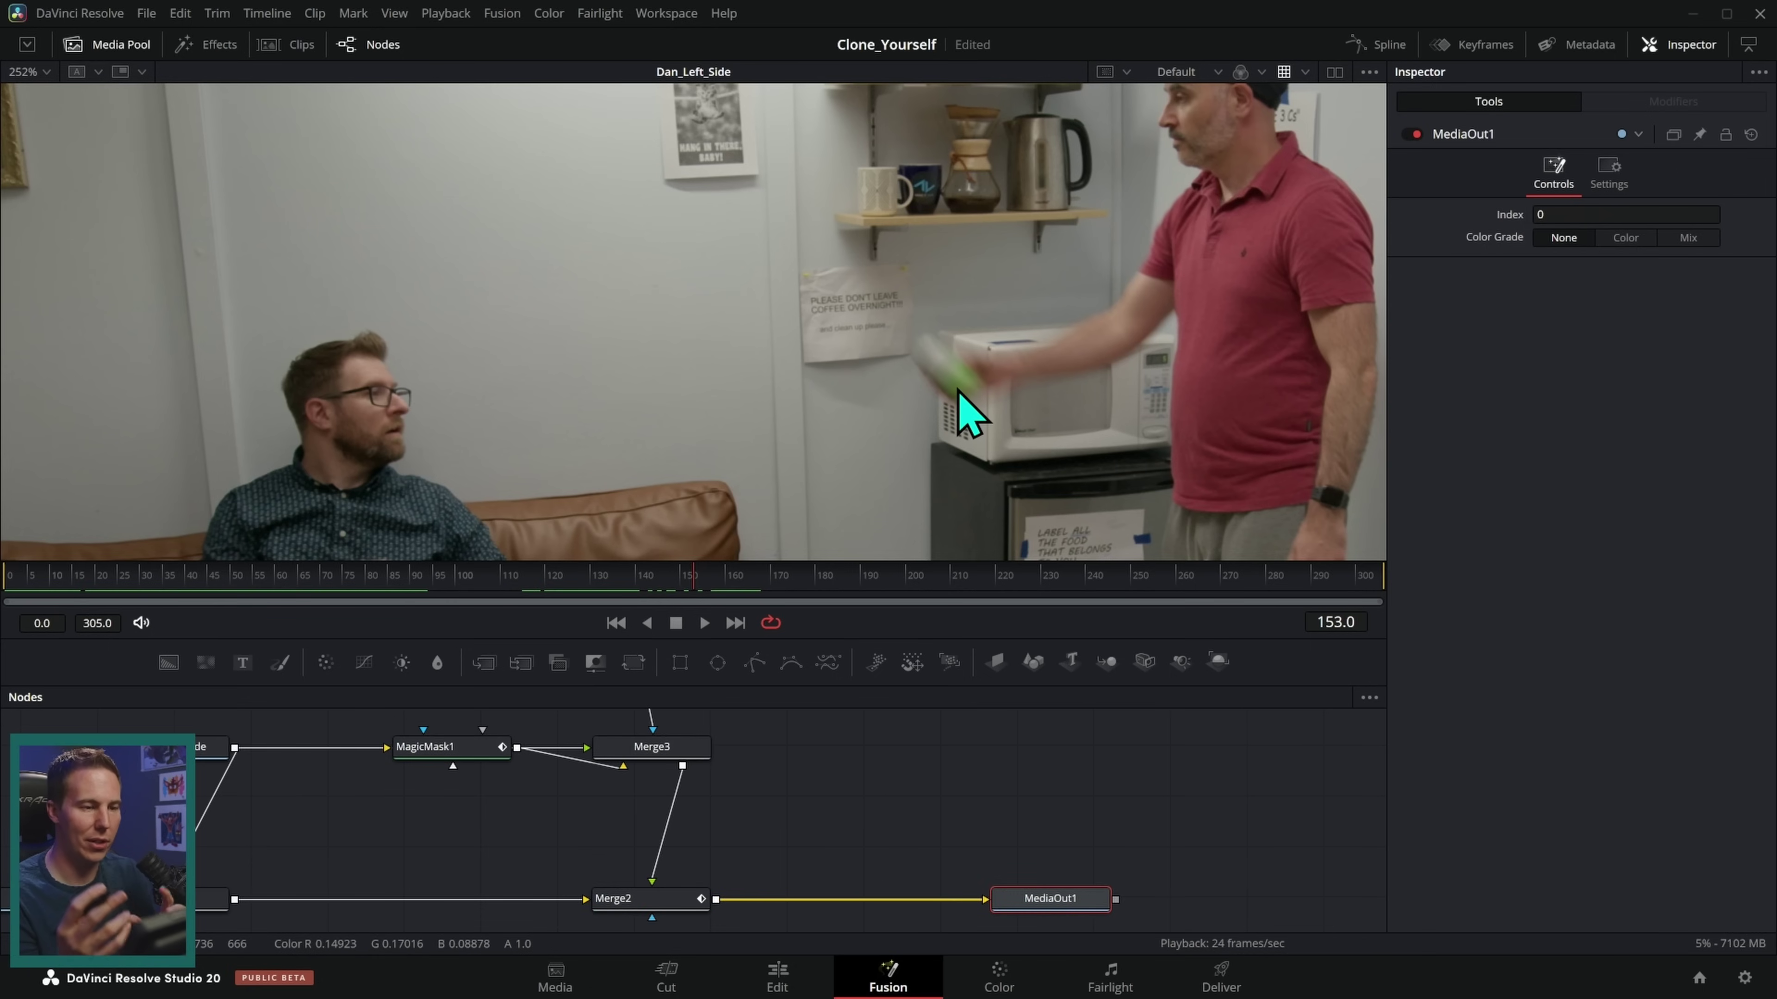
# - Move MediaOut1 right and drag a Merge tool onto the Merge2–MediaOut1 link
pyautogui.moveTo(1050, 898); pyautogui.dragTo(1126, 883)
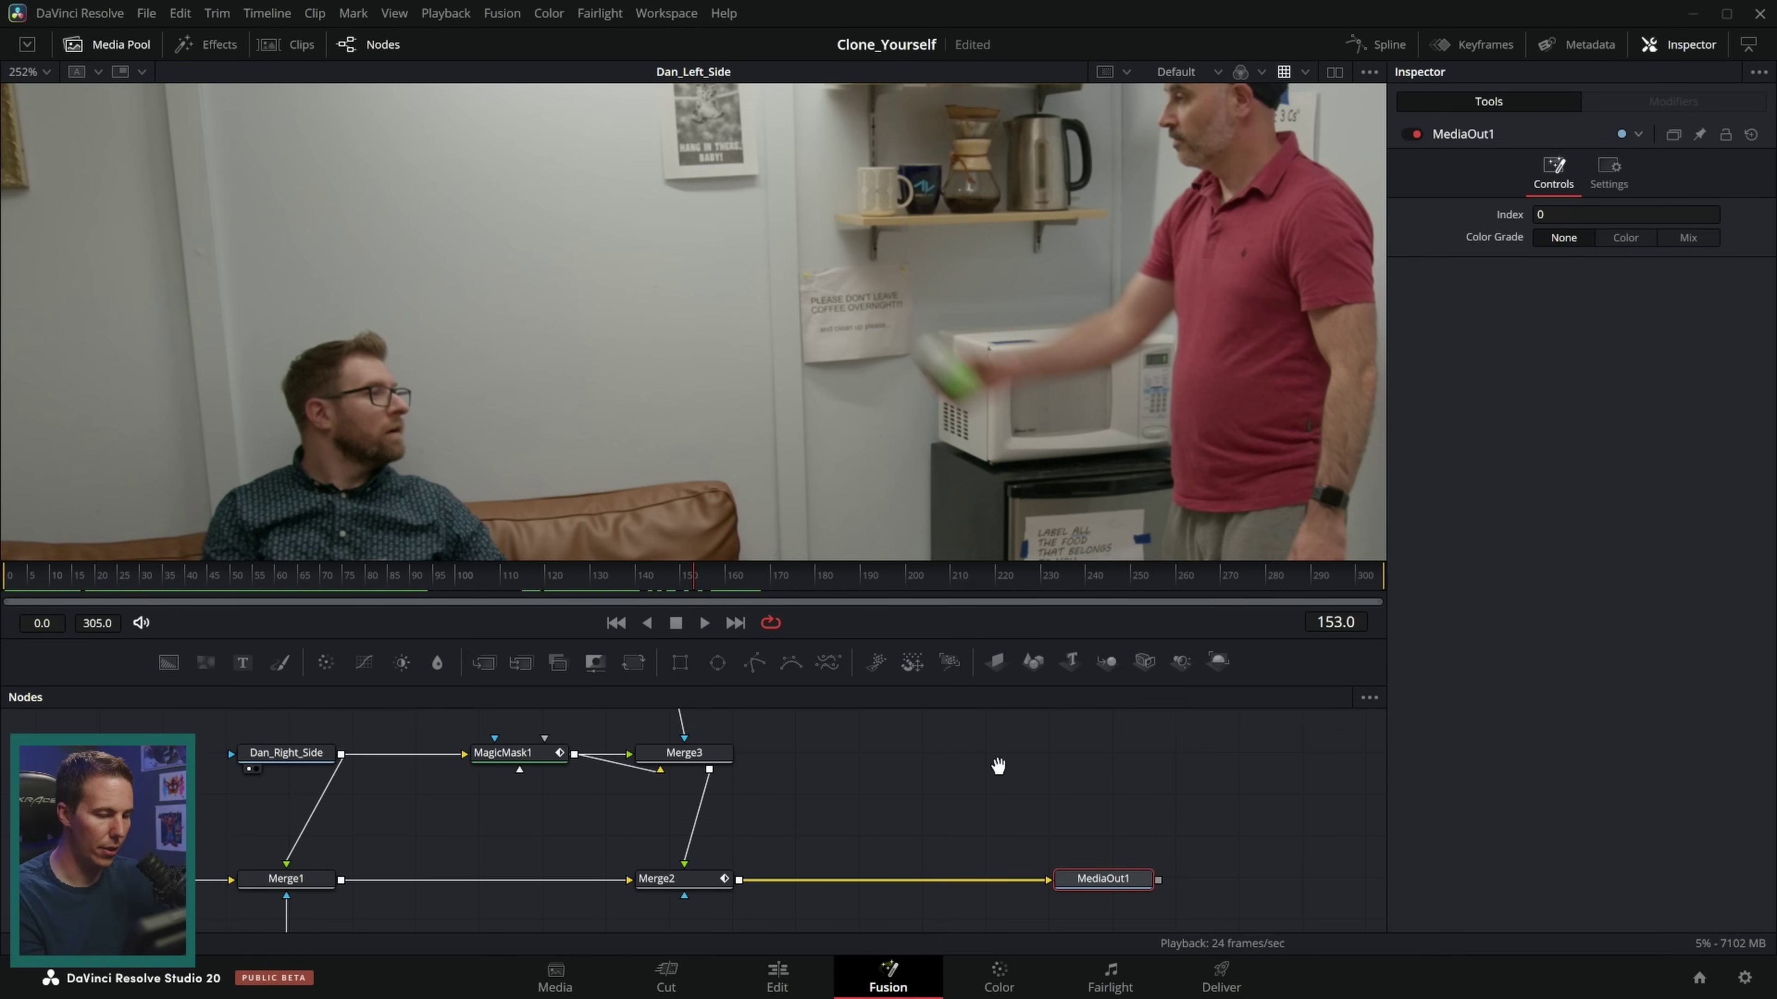
pyautogui.scroll(-2, 637, 798)
pyautogui.moveTo(498, 677); pyautogui.dragTo(782, 852)
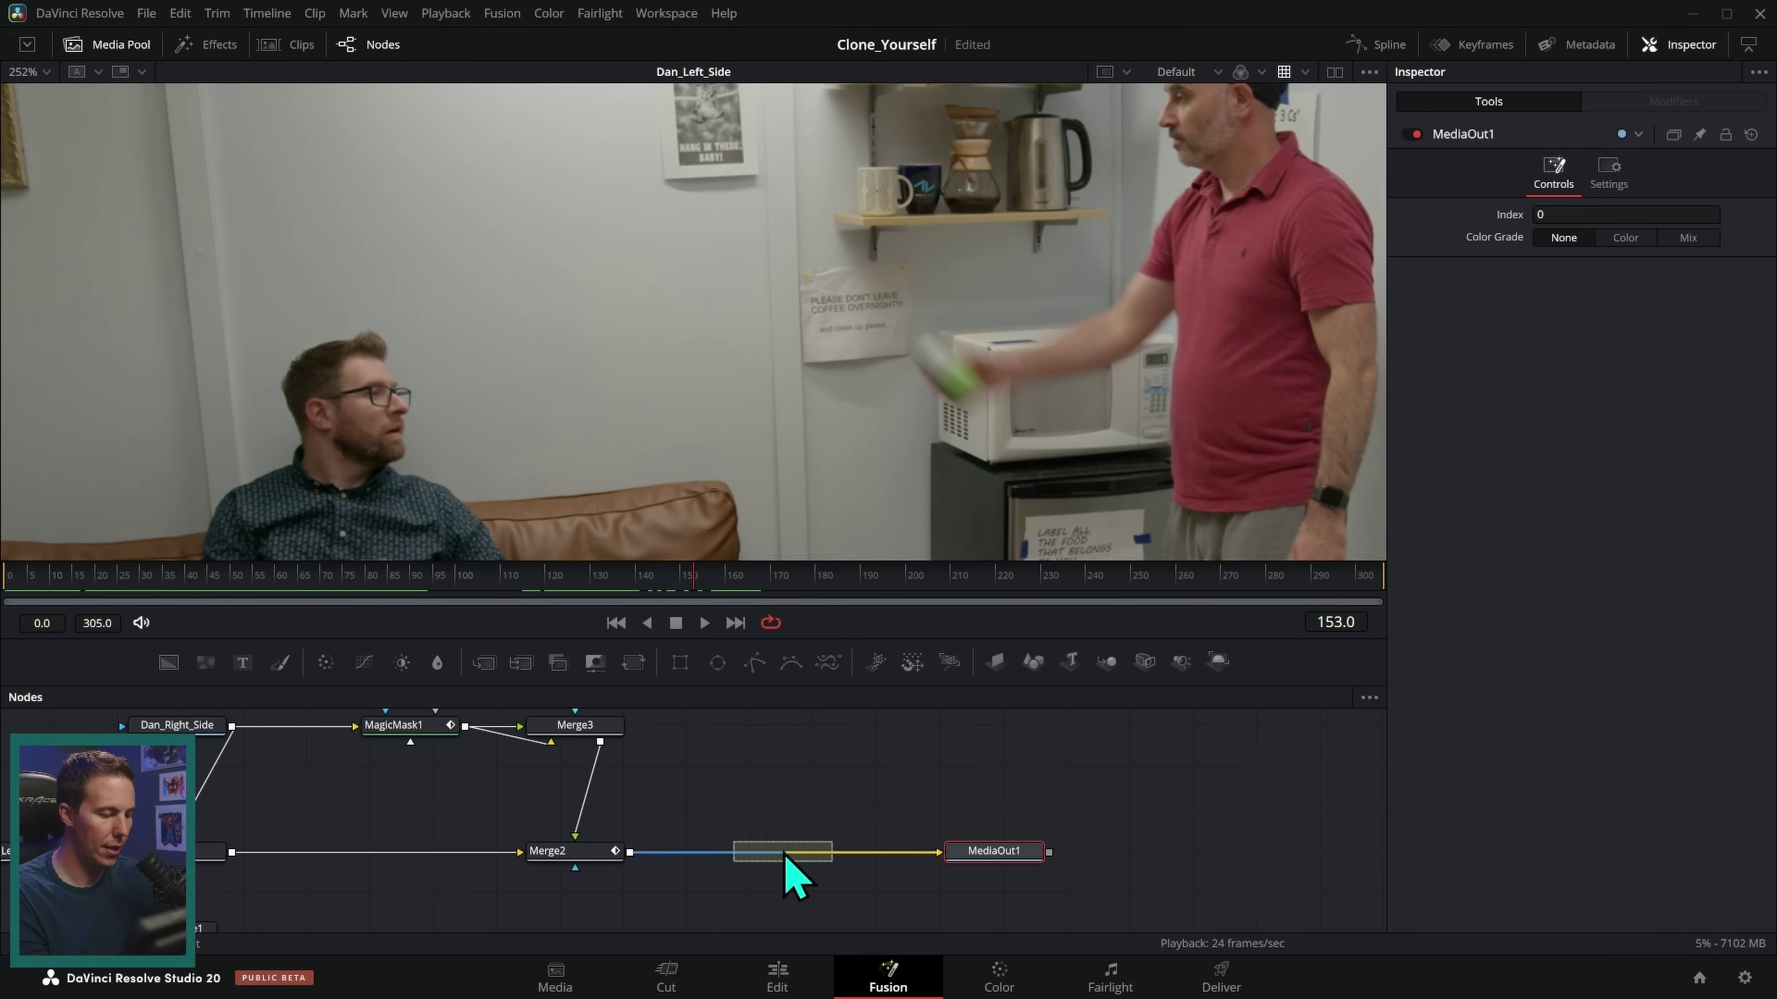
# - Insert Merge4 before MediaOut1 and feed a pasted Dan_Left_Side_1 copy into it
pyautogui.moveTo(991, 853); pyautogui.dragTo(1072, 853)
pyautogui.click(199, 845)
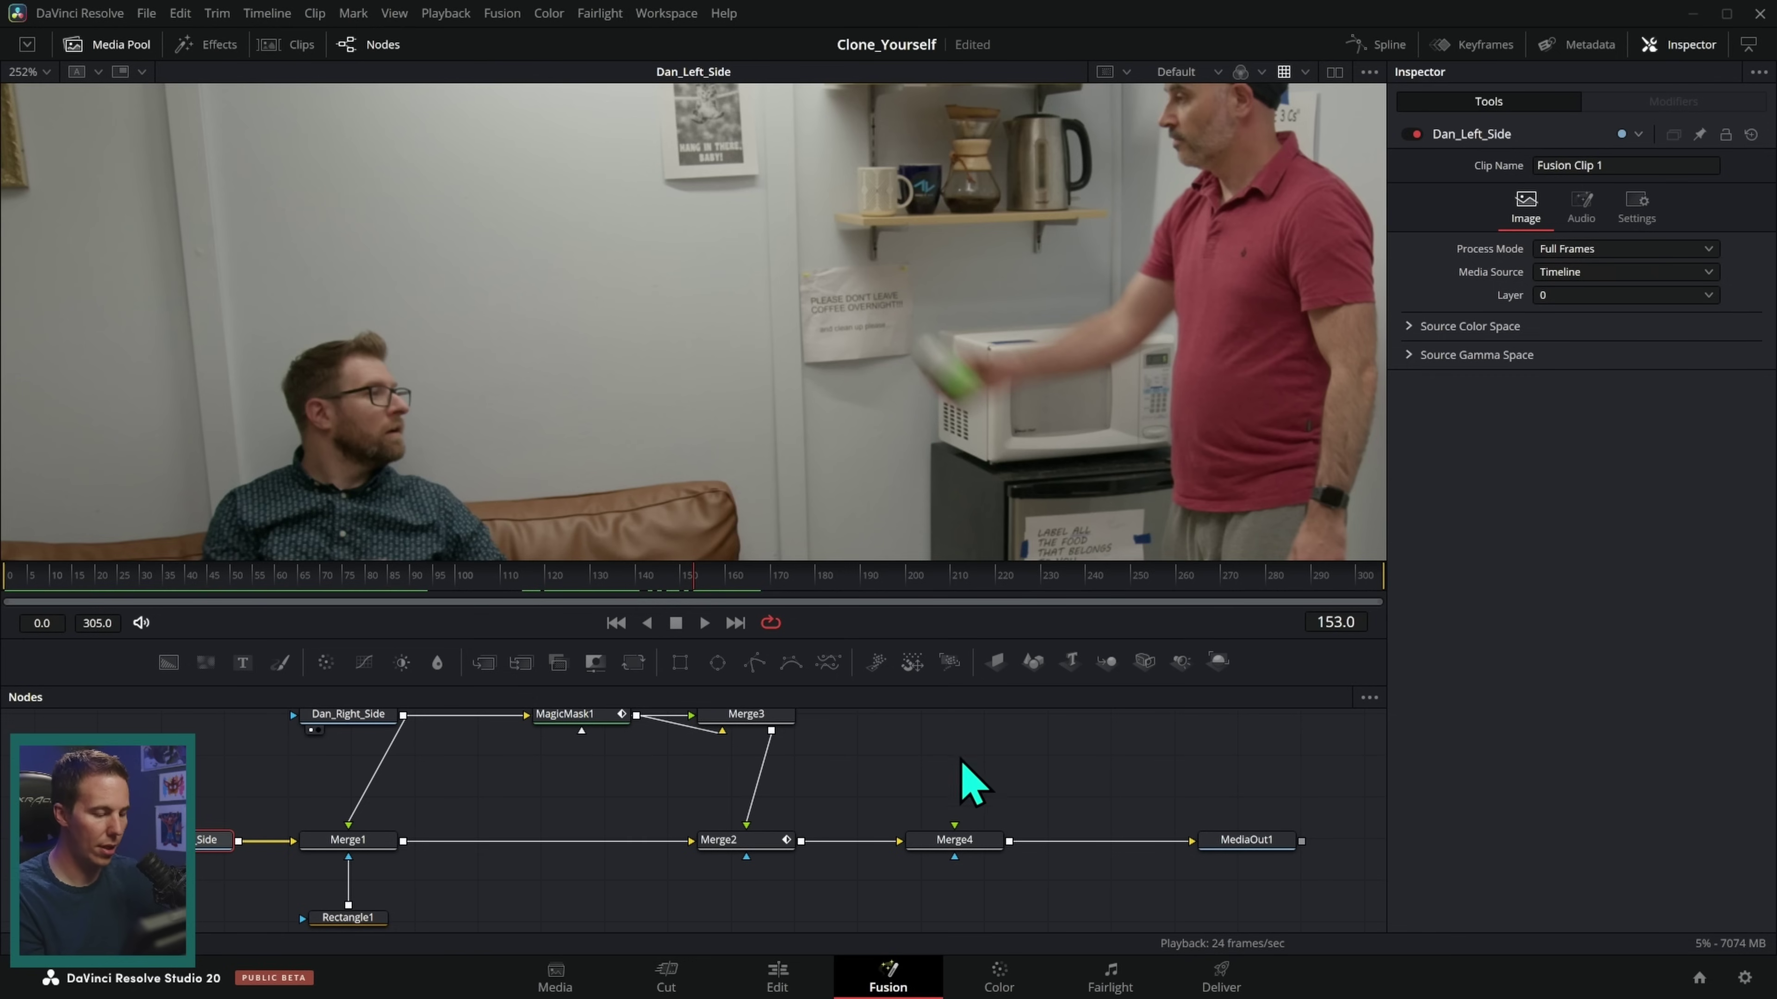
pyautogui.hotkey('ctrl', 'v')
pyautogui.moveTo(993, 836); pyautogui.dragTo(982, 844)
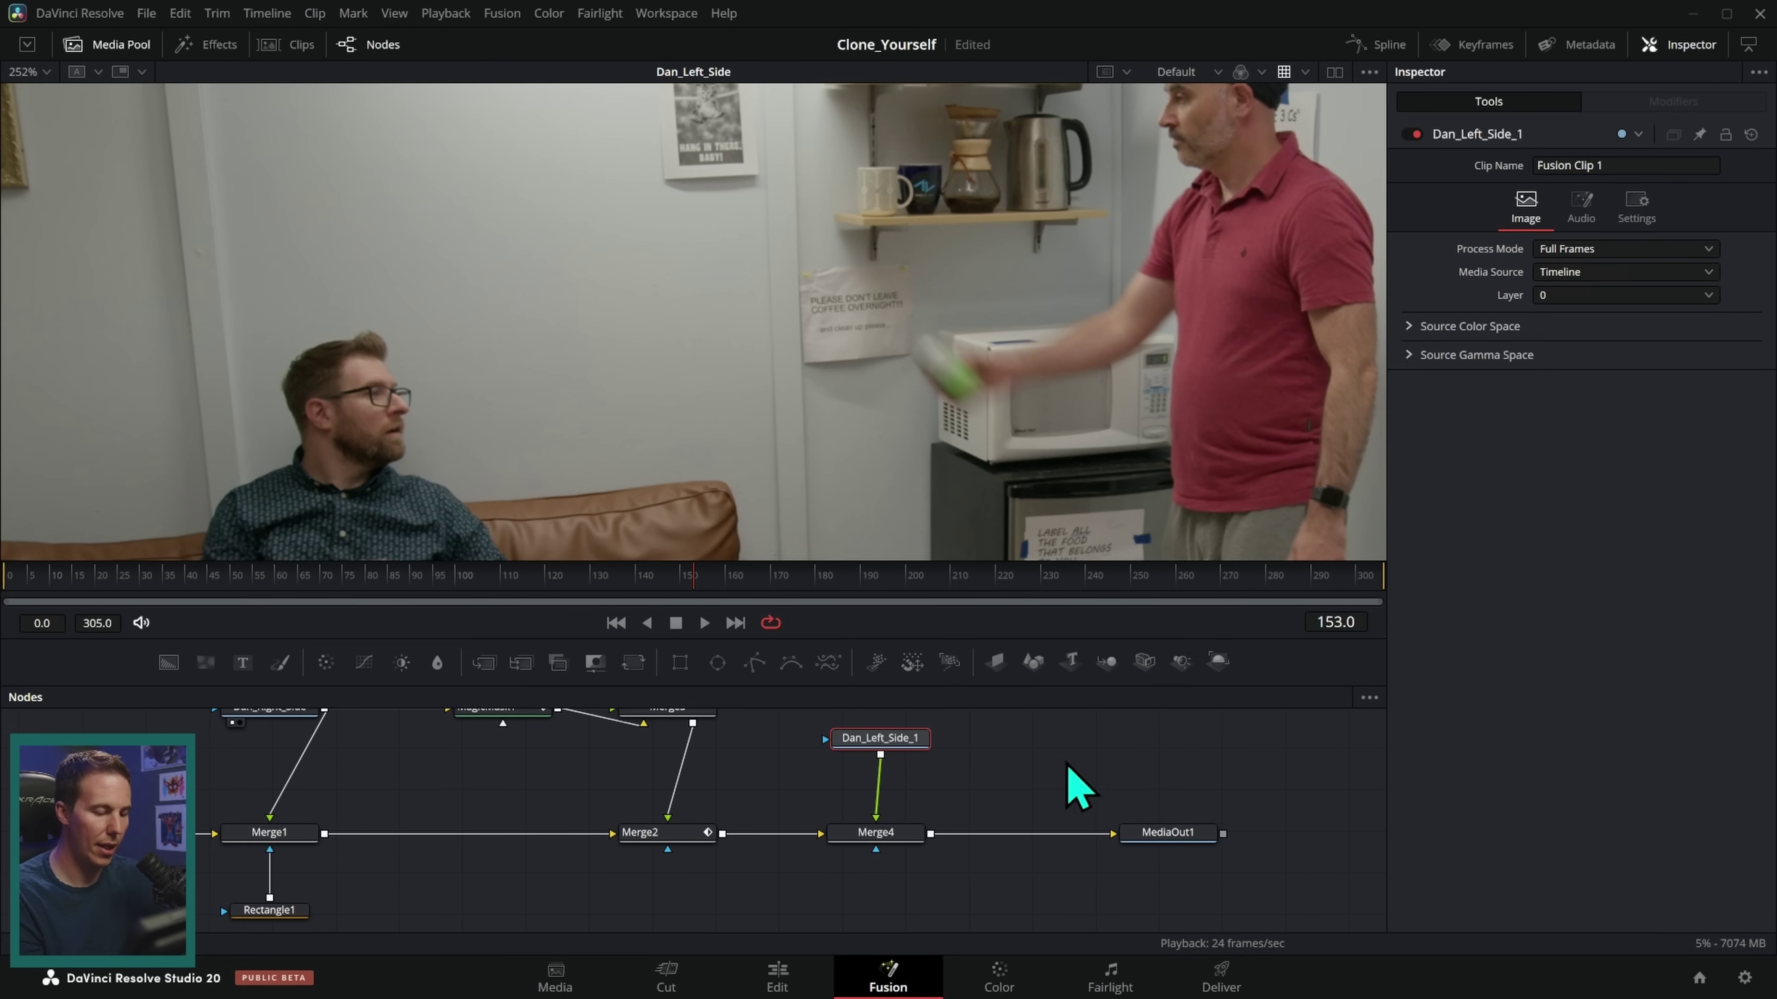
pyautogui.click(1171, 834)
# - View the Merge4 result and add a Polygon1 mask node to the graph
pyautogui.click(902, 836)
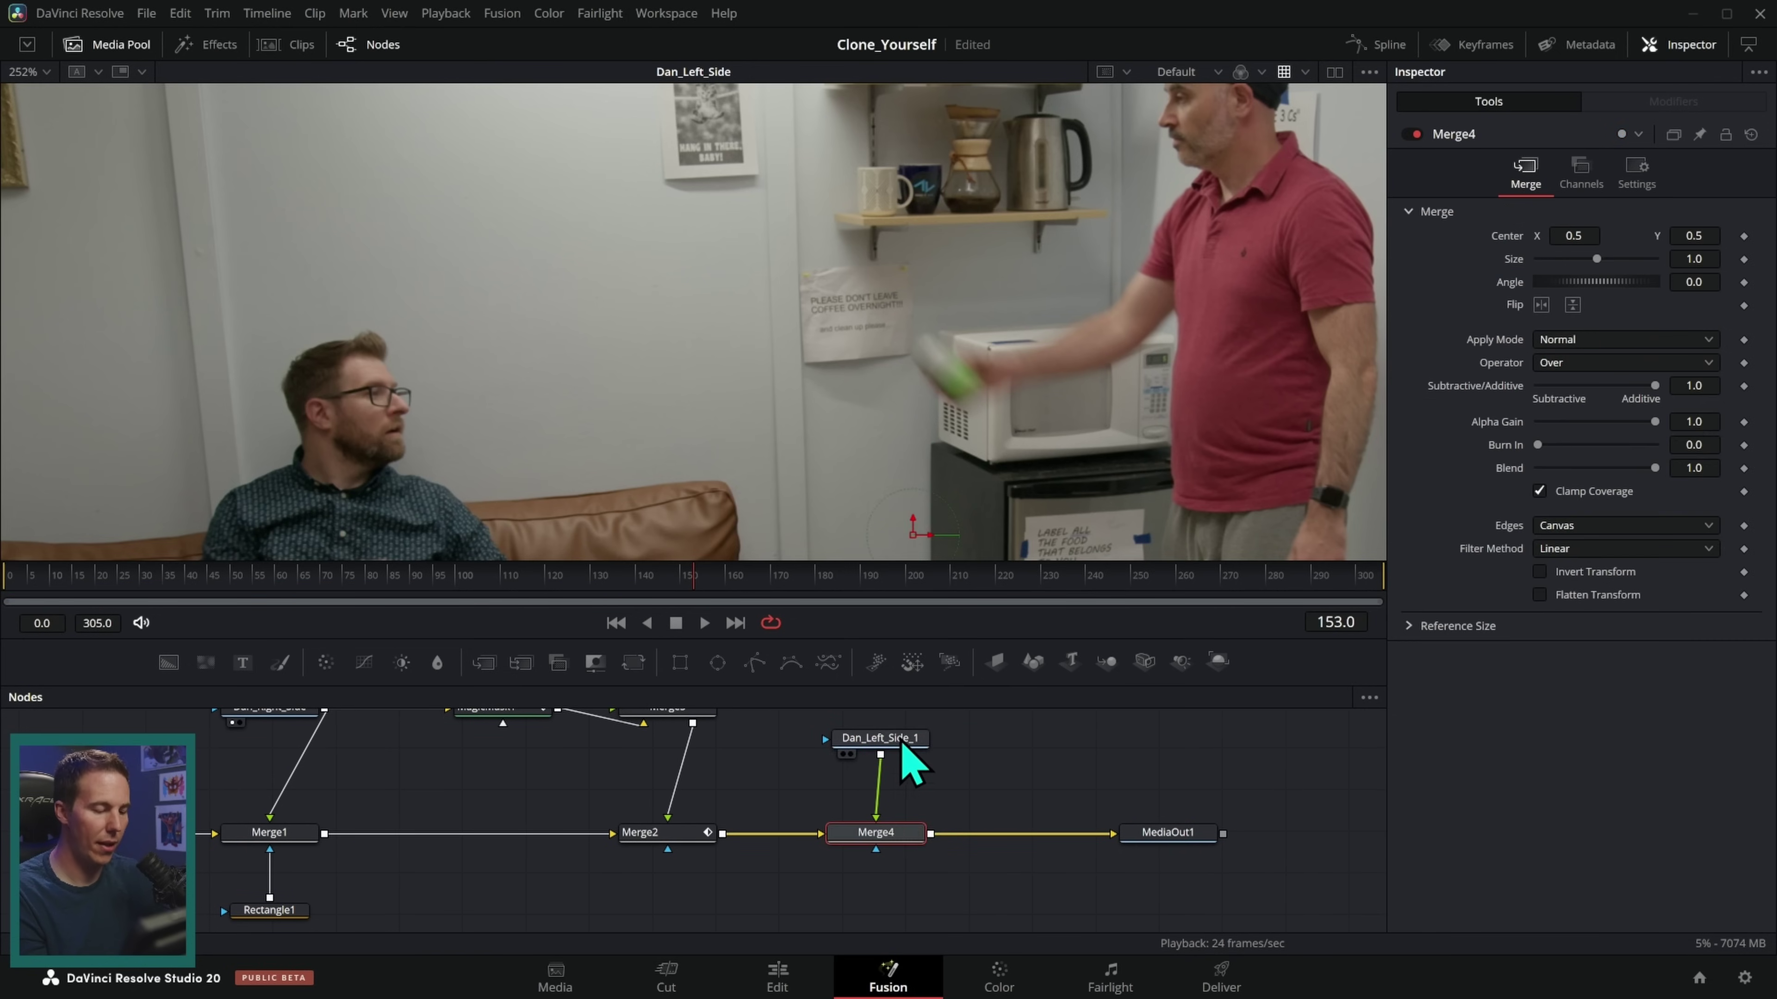
pyautogui.moveTo(876, 832); pyautogui.dragTo(1019, 385)
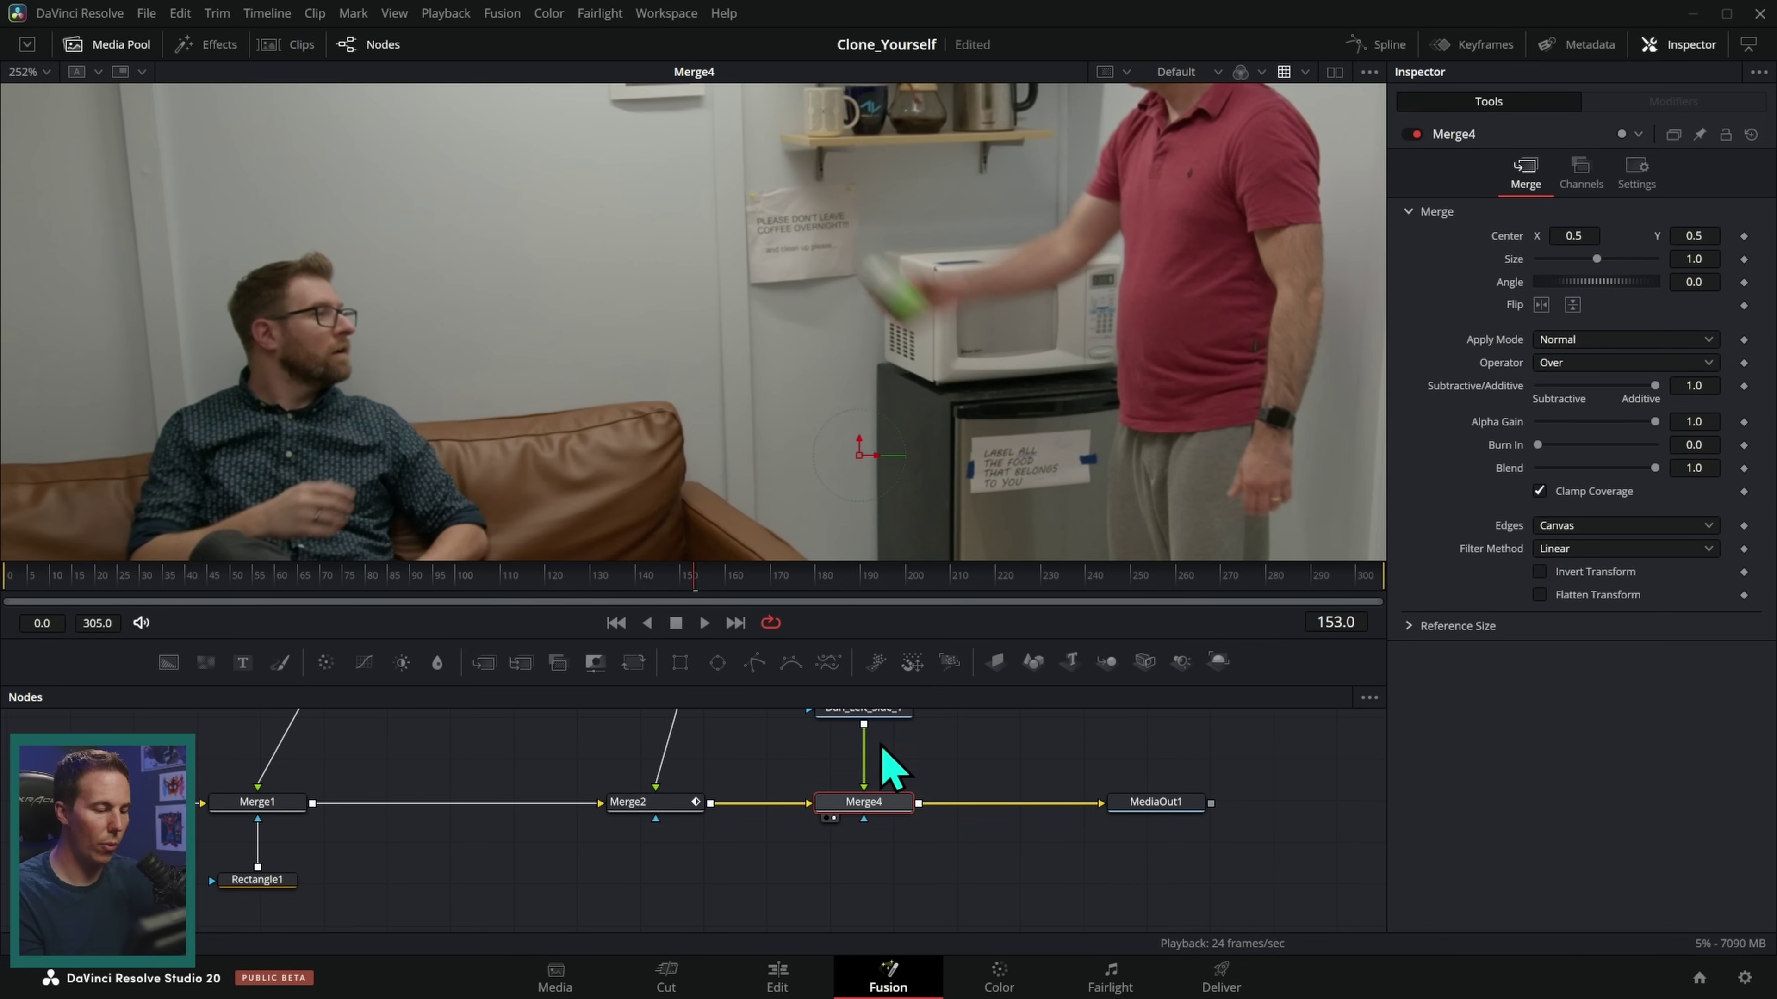
pyautogui.scroll(-2, 1022, 766)
pyautogui.moveTo(864, 867); pyautogui.dragTo(880, 778)
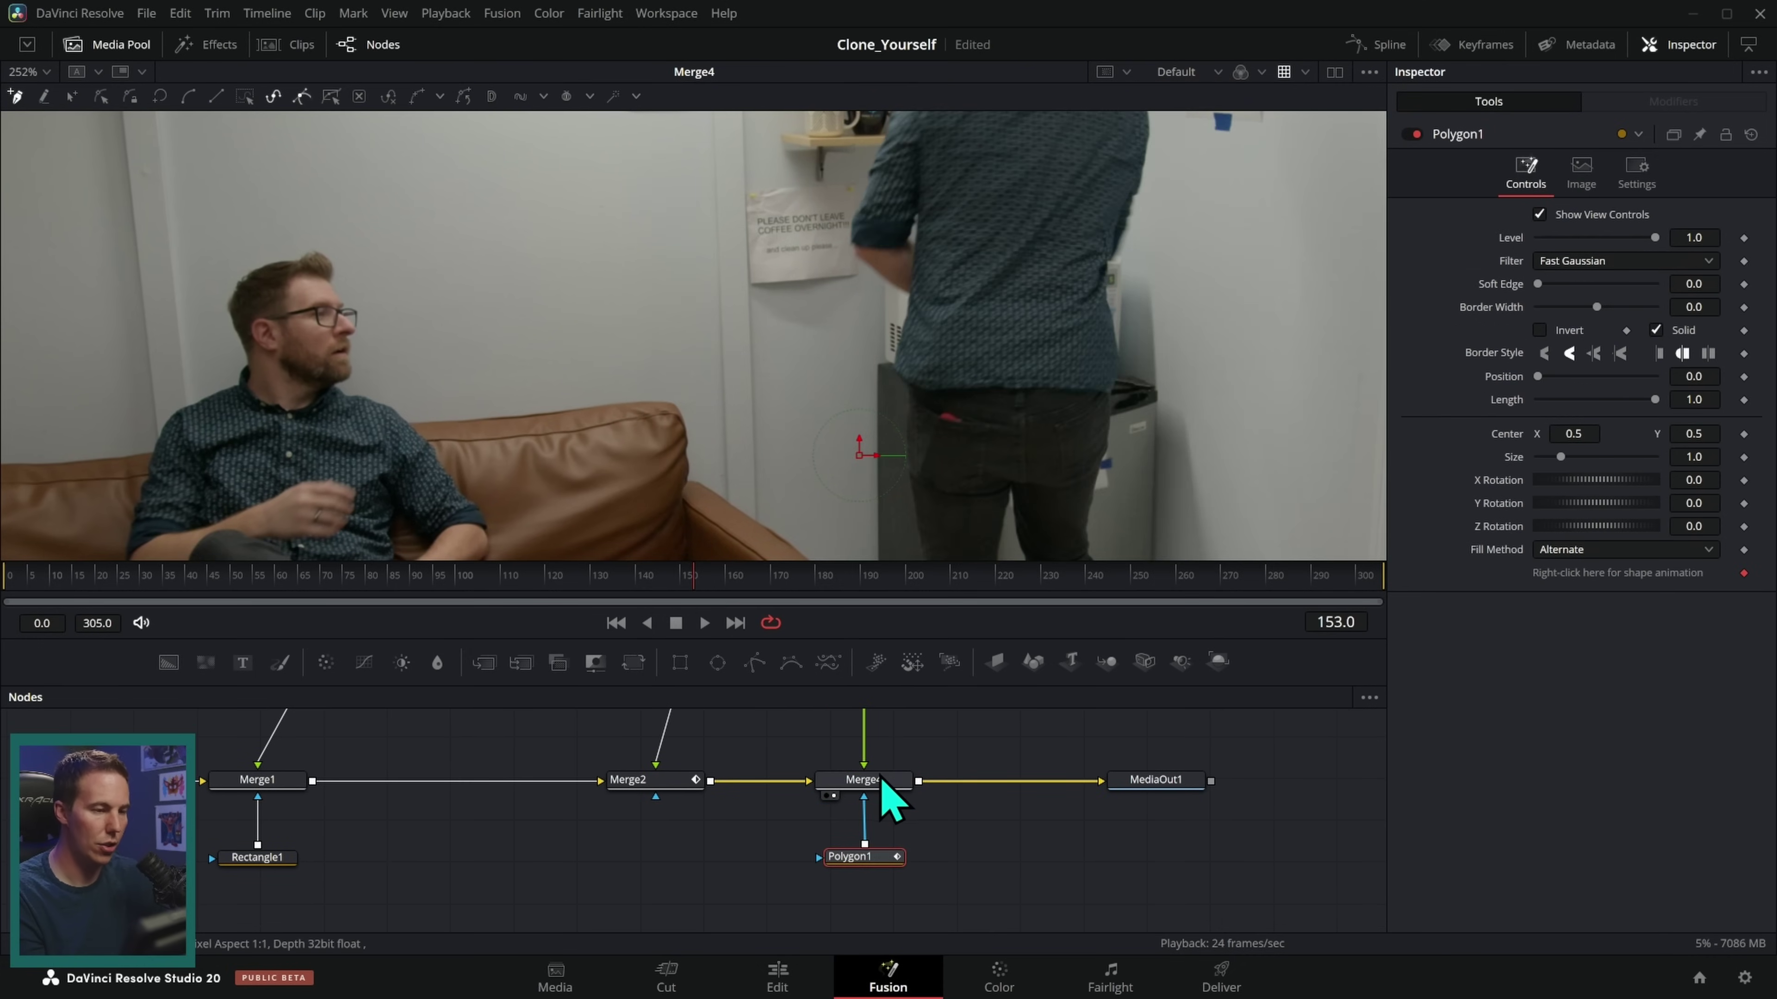
pyautogui.scroll(2, 962, 805)
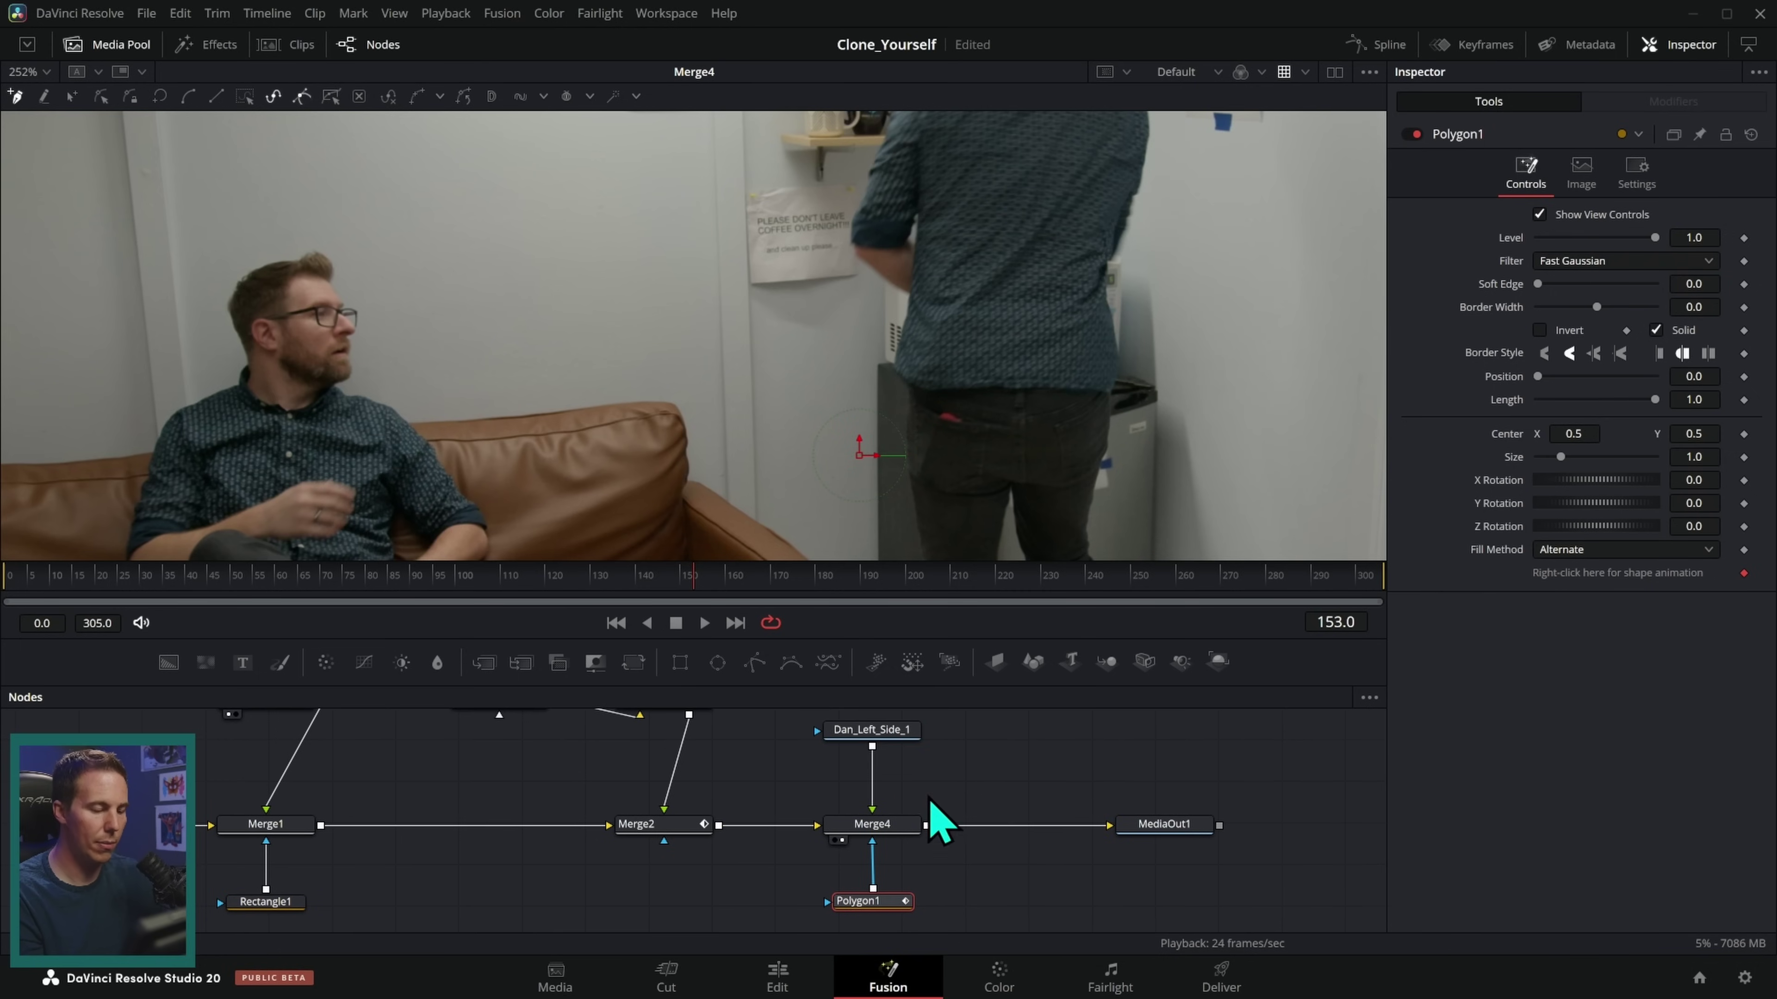
pyautogui.click(872, 730)
# - View Merge4 and connect Polygon1 to Merge4's mask input
pyautogui.press('1')
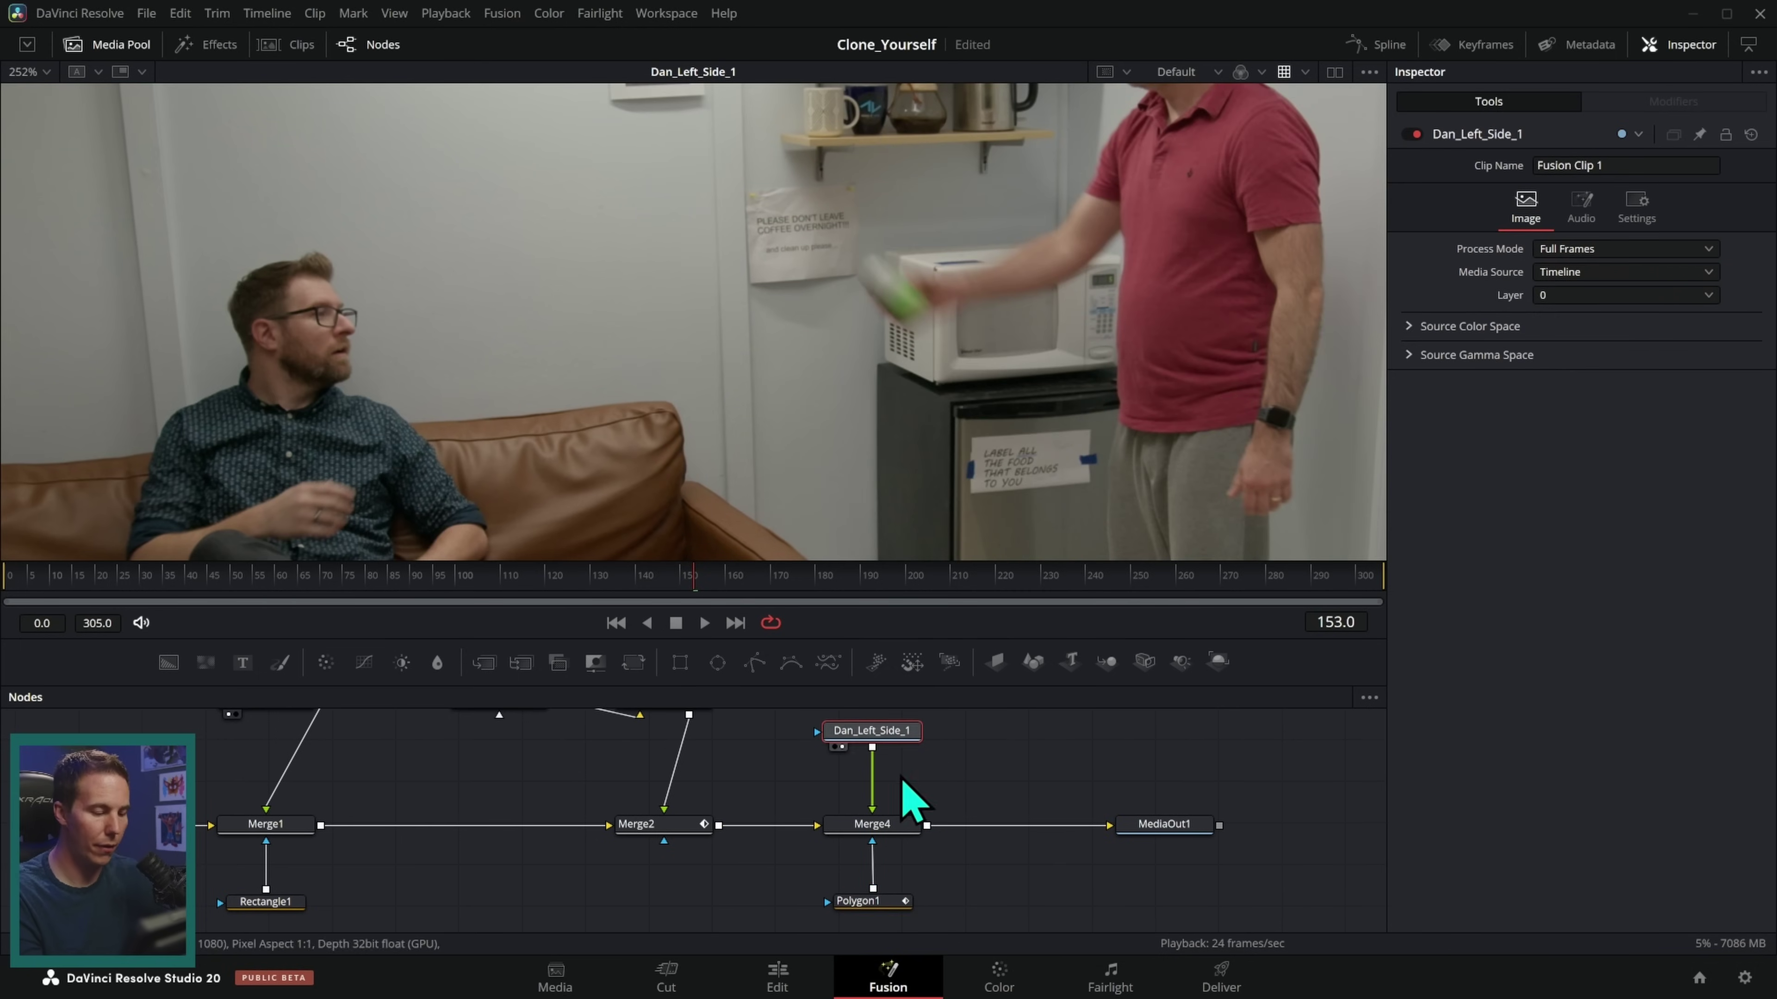
pyautogui.click(878, 825)
pyautogui.press('1')
pyautogui.click(866, 901)
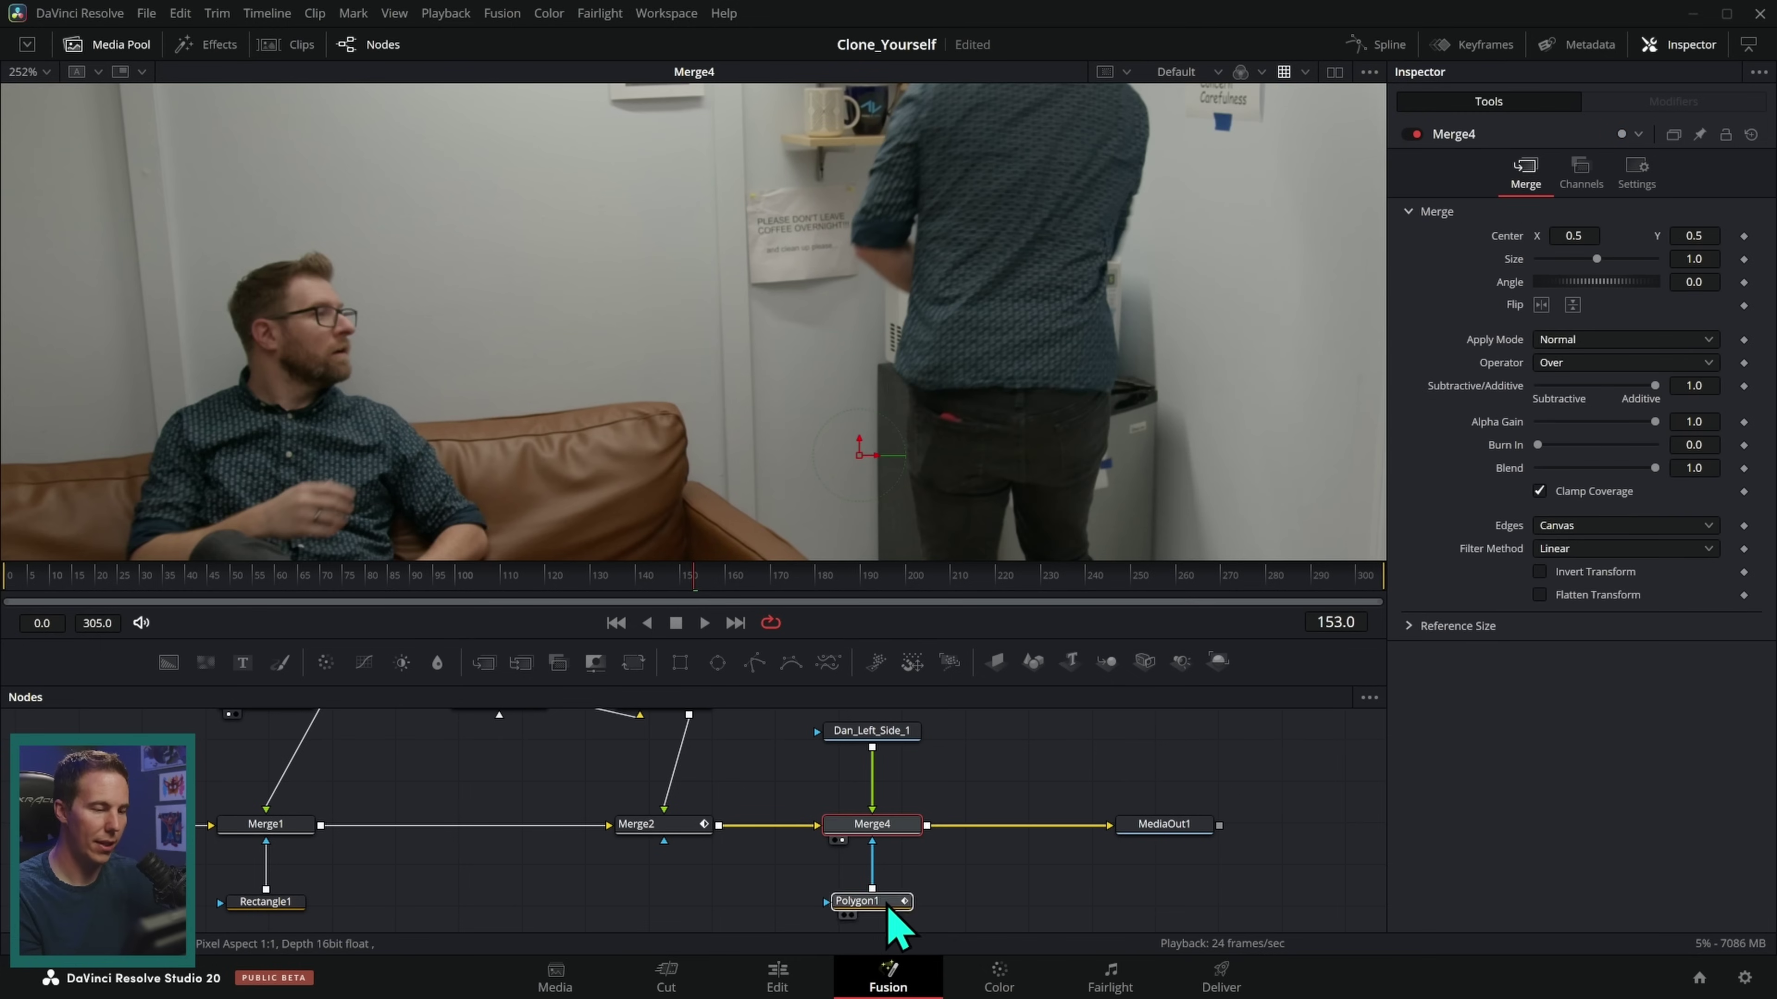
pyautogui.click(838, 840)
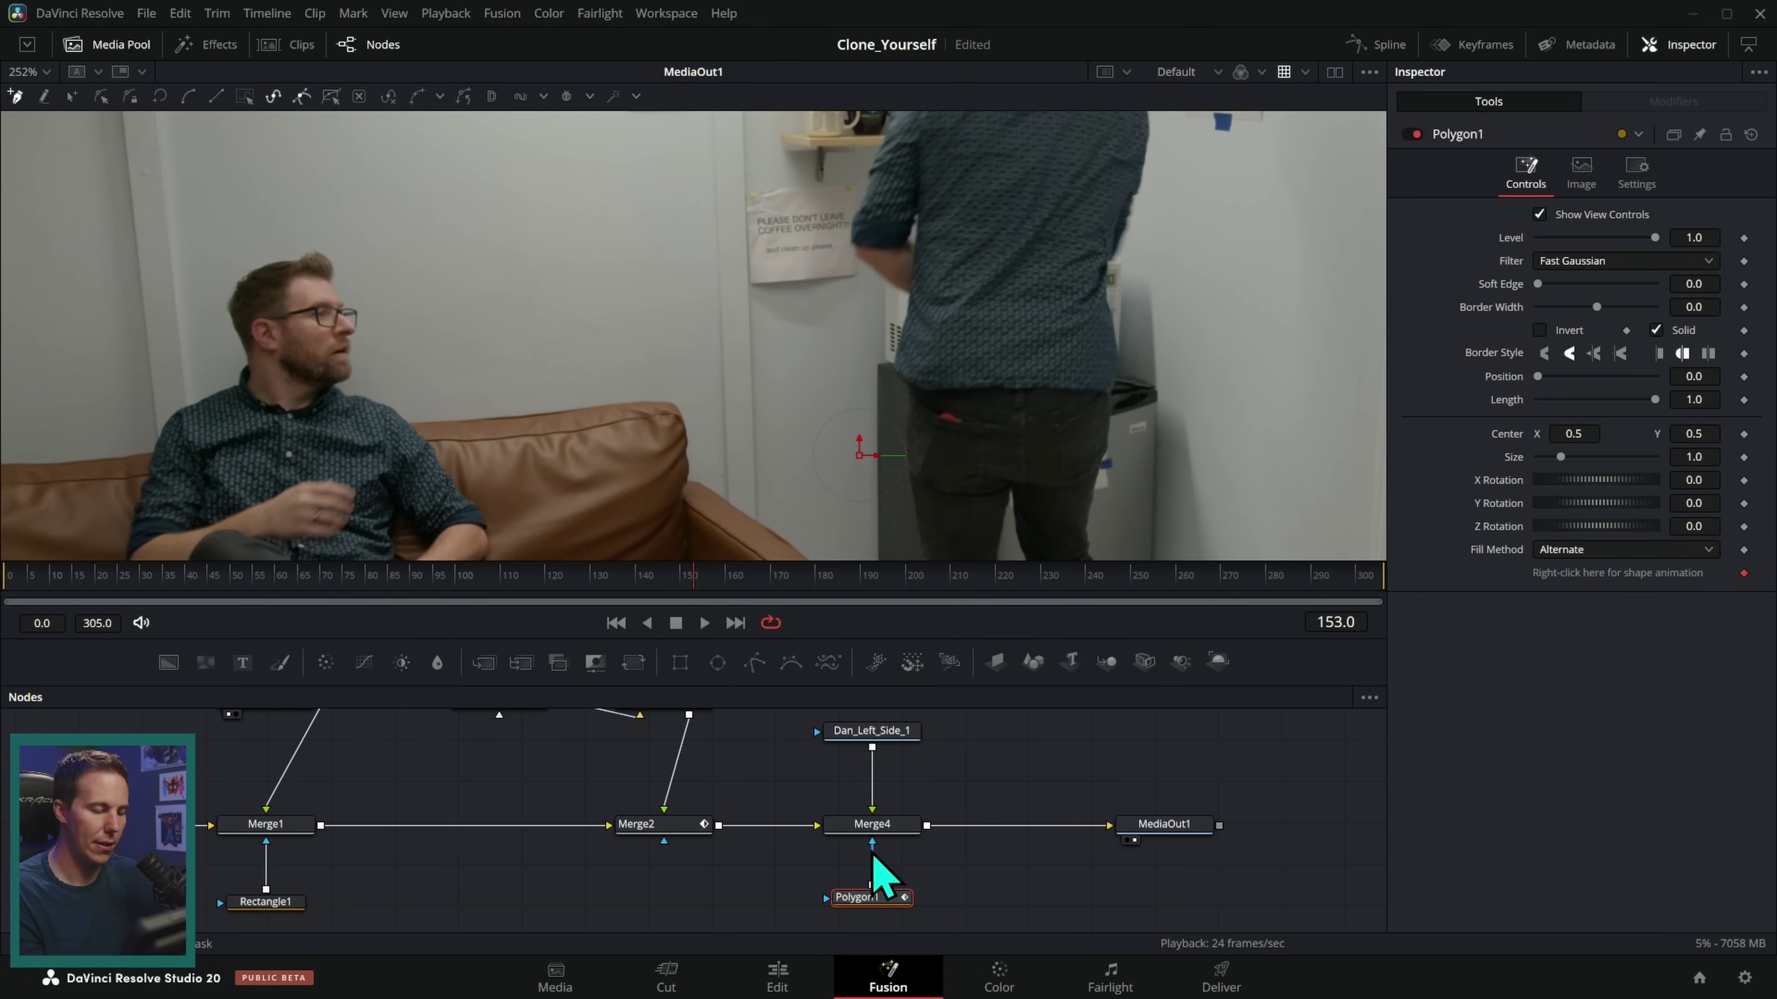
pyautogui.moveTo(872, 863); pyautogui.dragTo(872, 843)
# - Draw a closed four-point polygon around the green can with Soft Edge 0.0047
pyautogui.click(883, 255)
pyautogui.click(859, 272)
pyautogui.click(899, 321)
pyautogui.click(927, 303)
pyautogui.hotkey('shift', 'c')
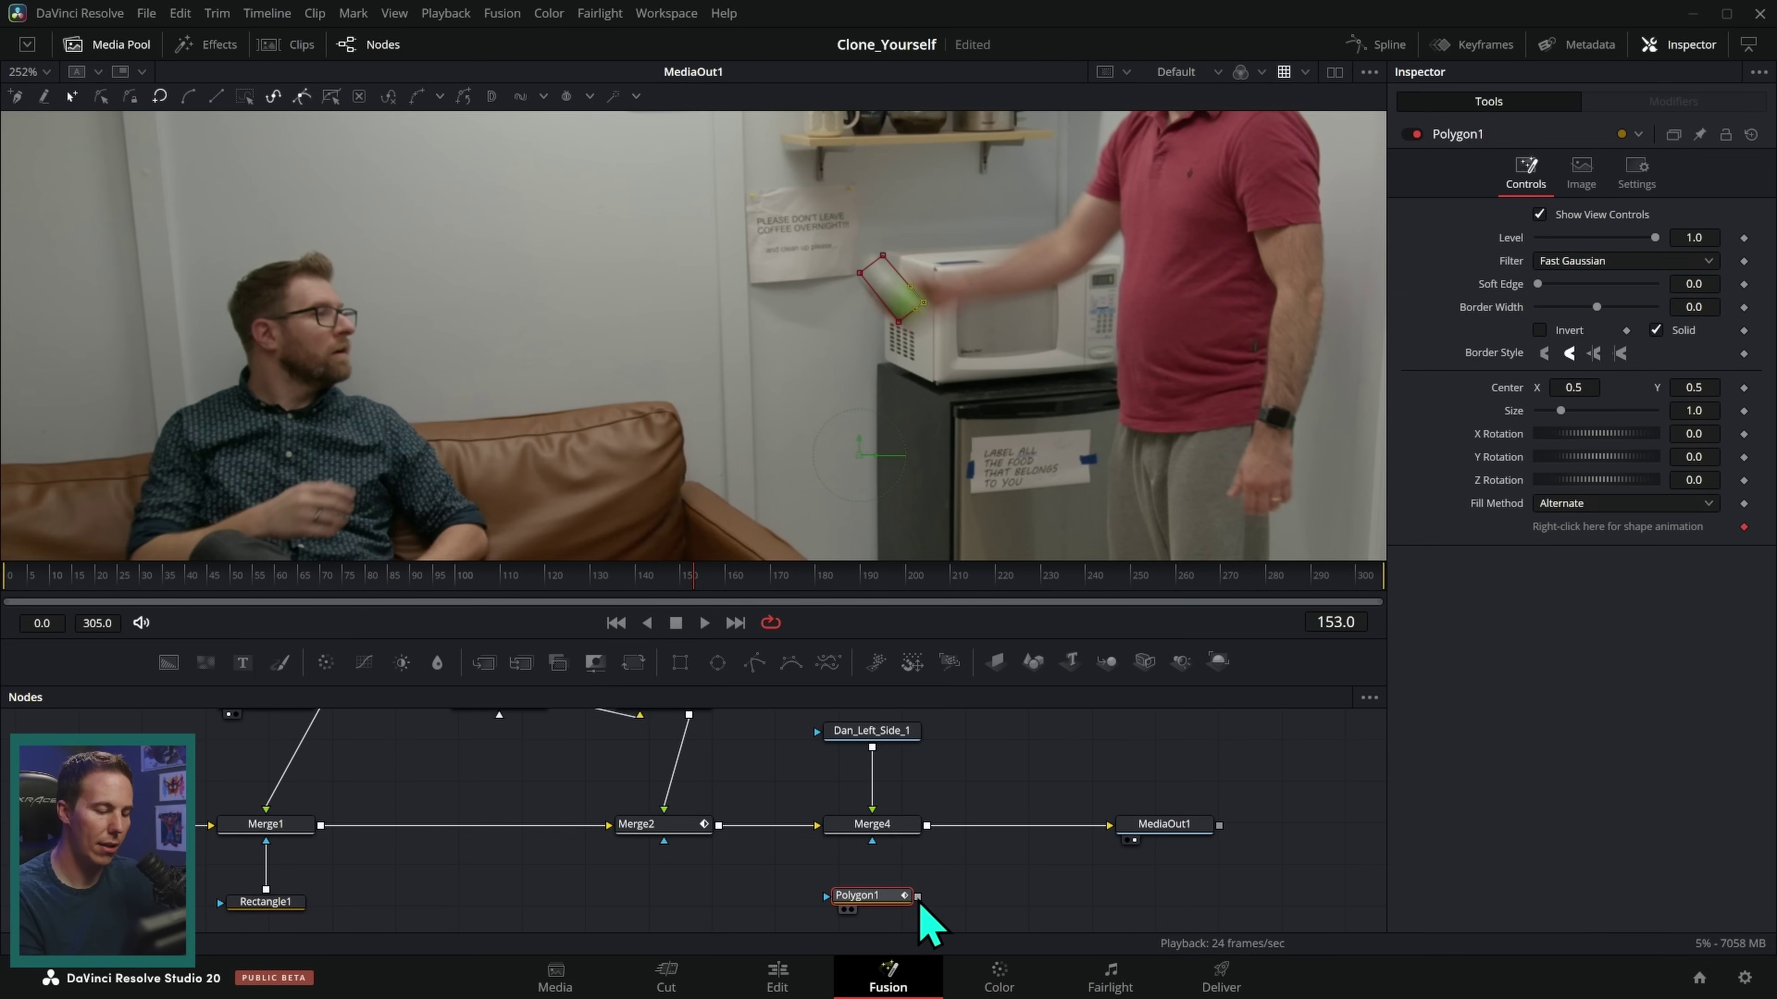
pyautogui.moveTo(917, 897); pyautogui.dragTo(872, 842)
pyautogui.scroll(3, 1039, 318)
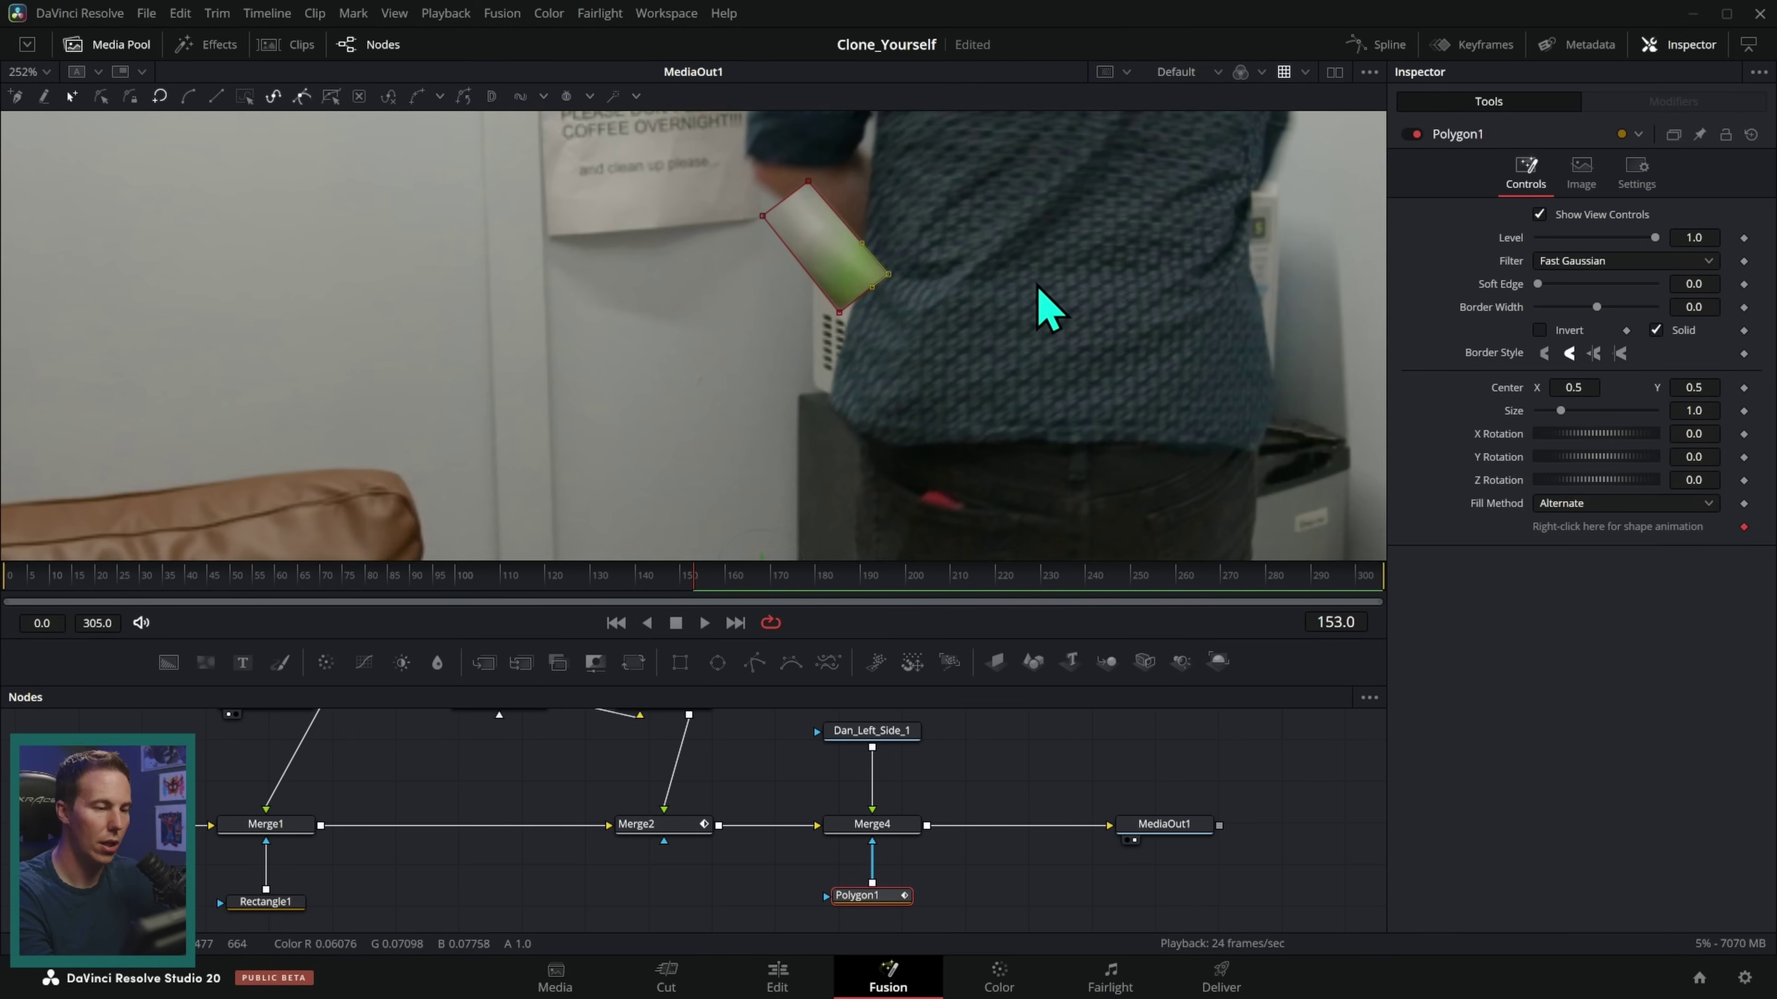
pyautogui.scroll(2, 1098, 409)
pyautogui.moveTo(1547, 289); pyautogui.dragTo(1549, 289)
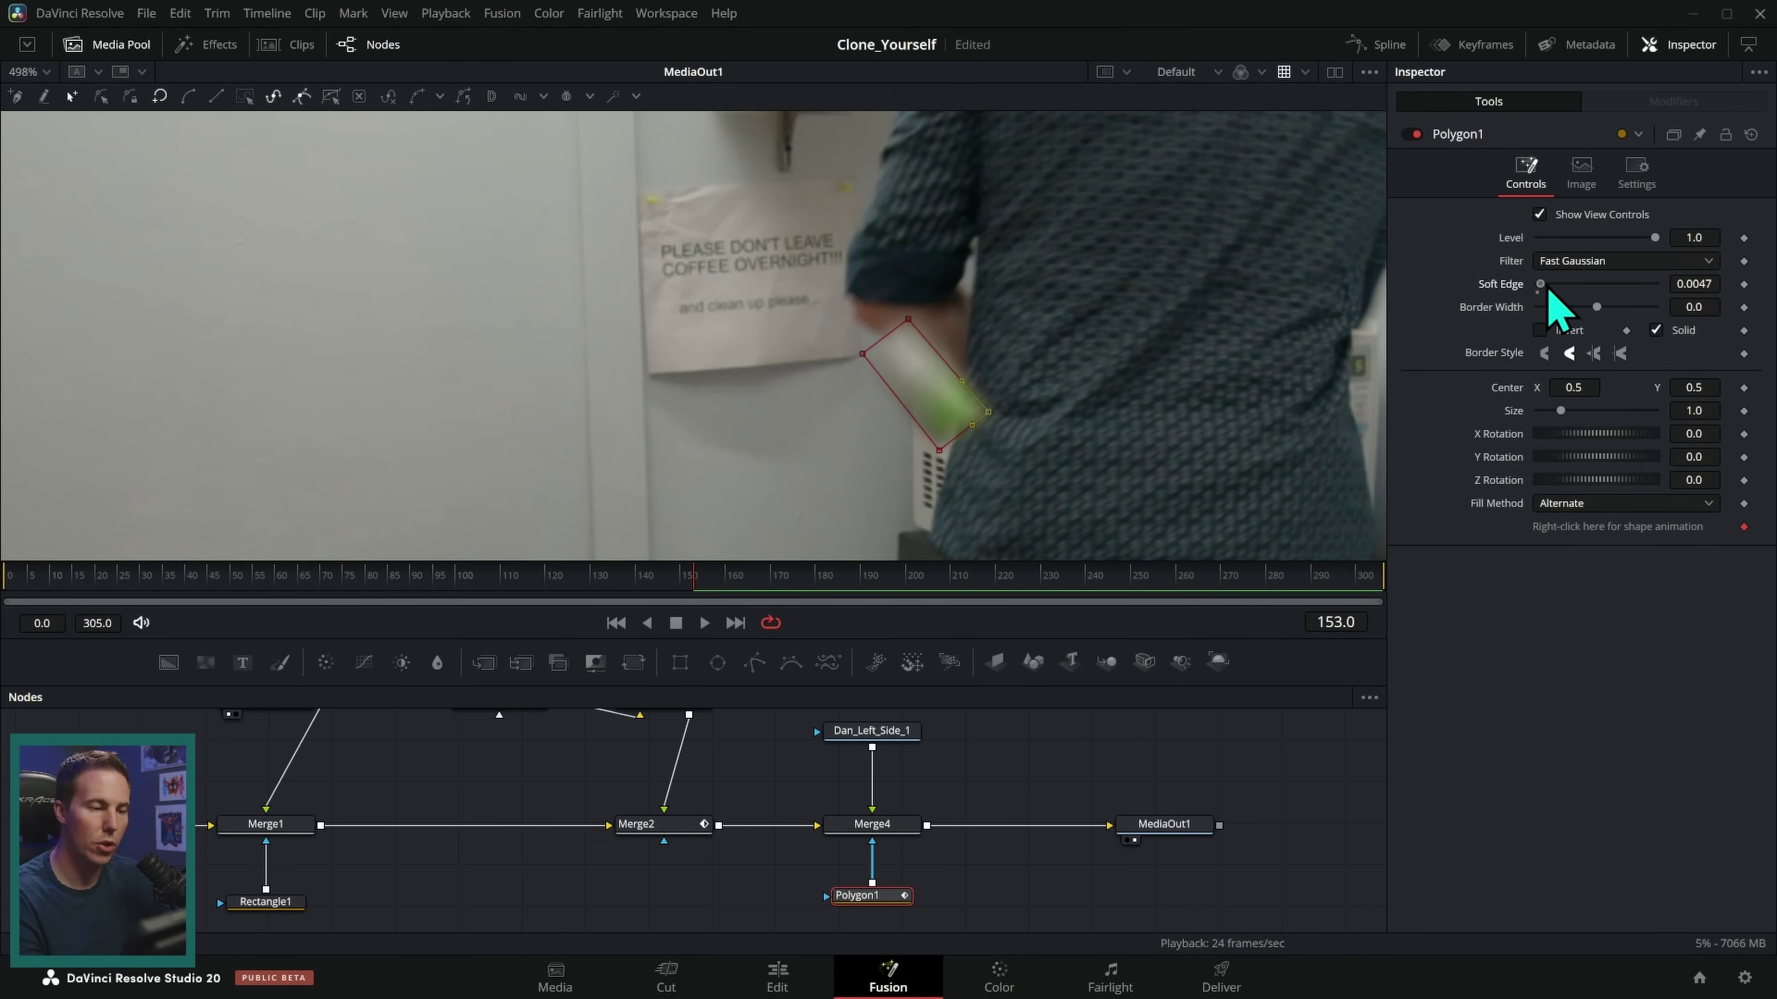
pyautogui.click(1140, 776)
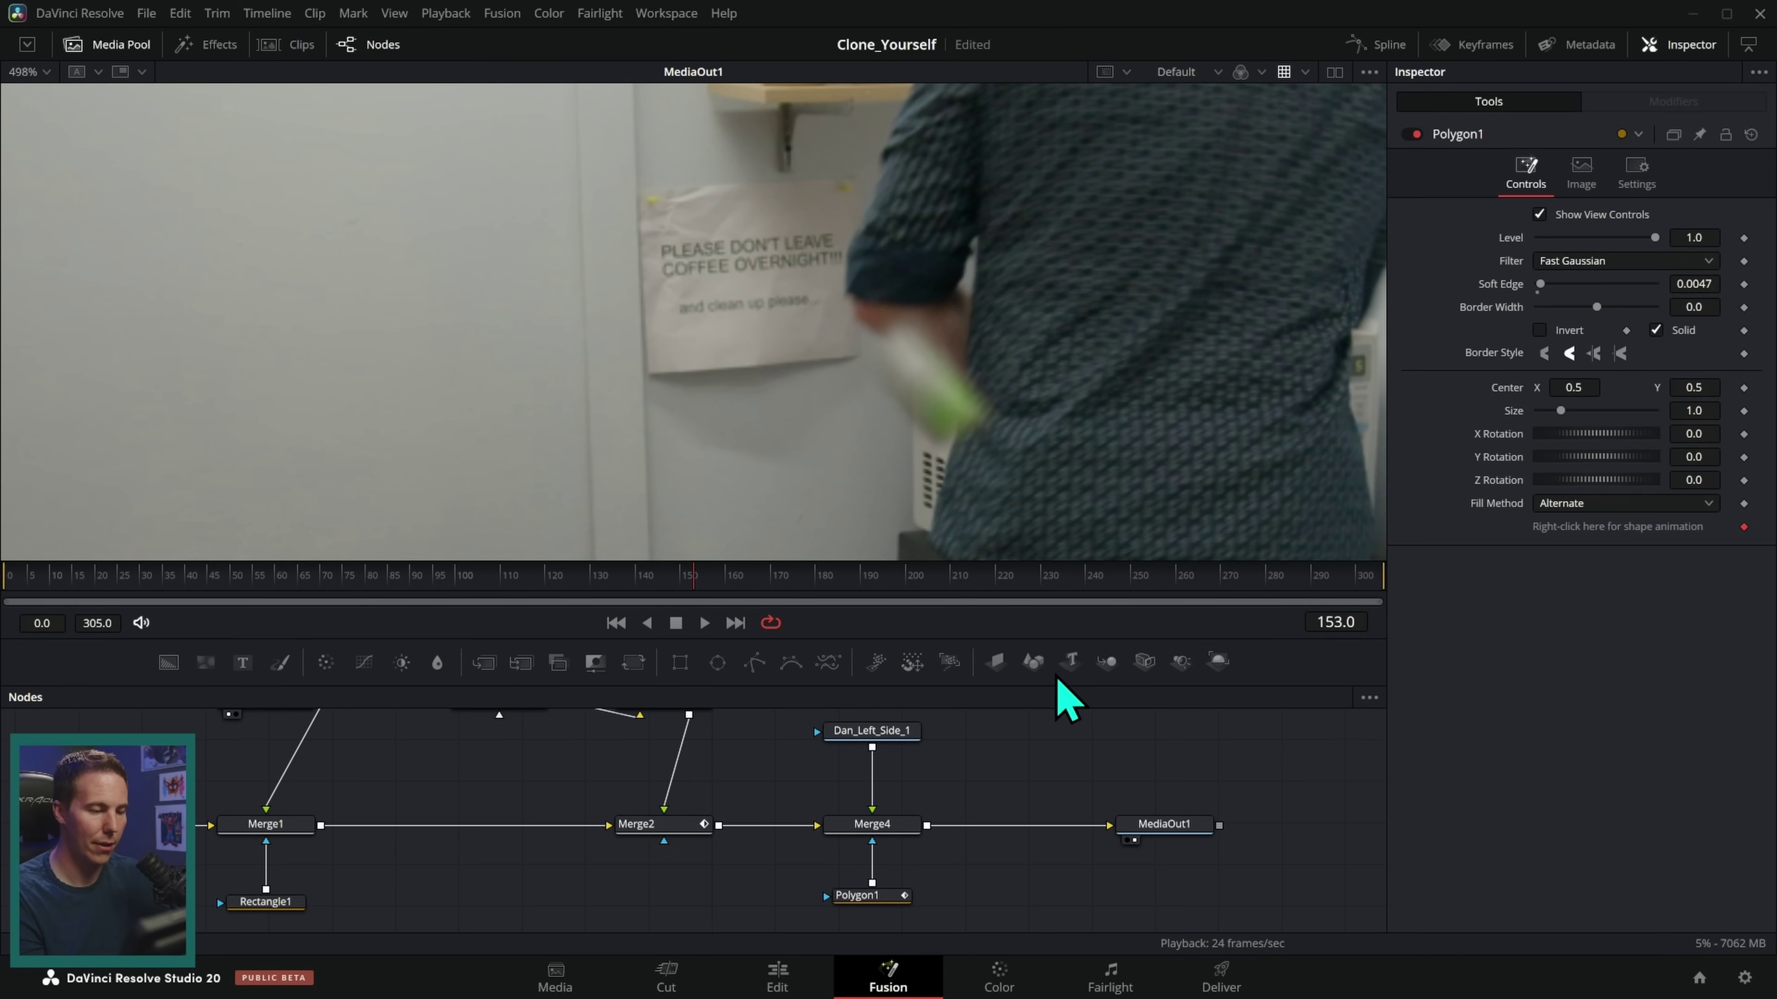
# - Go to frame 150 and keyframe the Polygon1 shape on the can
pyautogui.moveTo(875, 865); pyautogui.dragTo(934, 883)
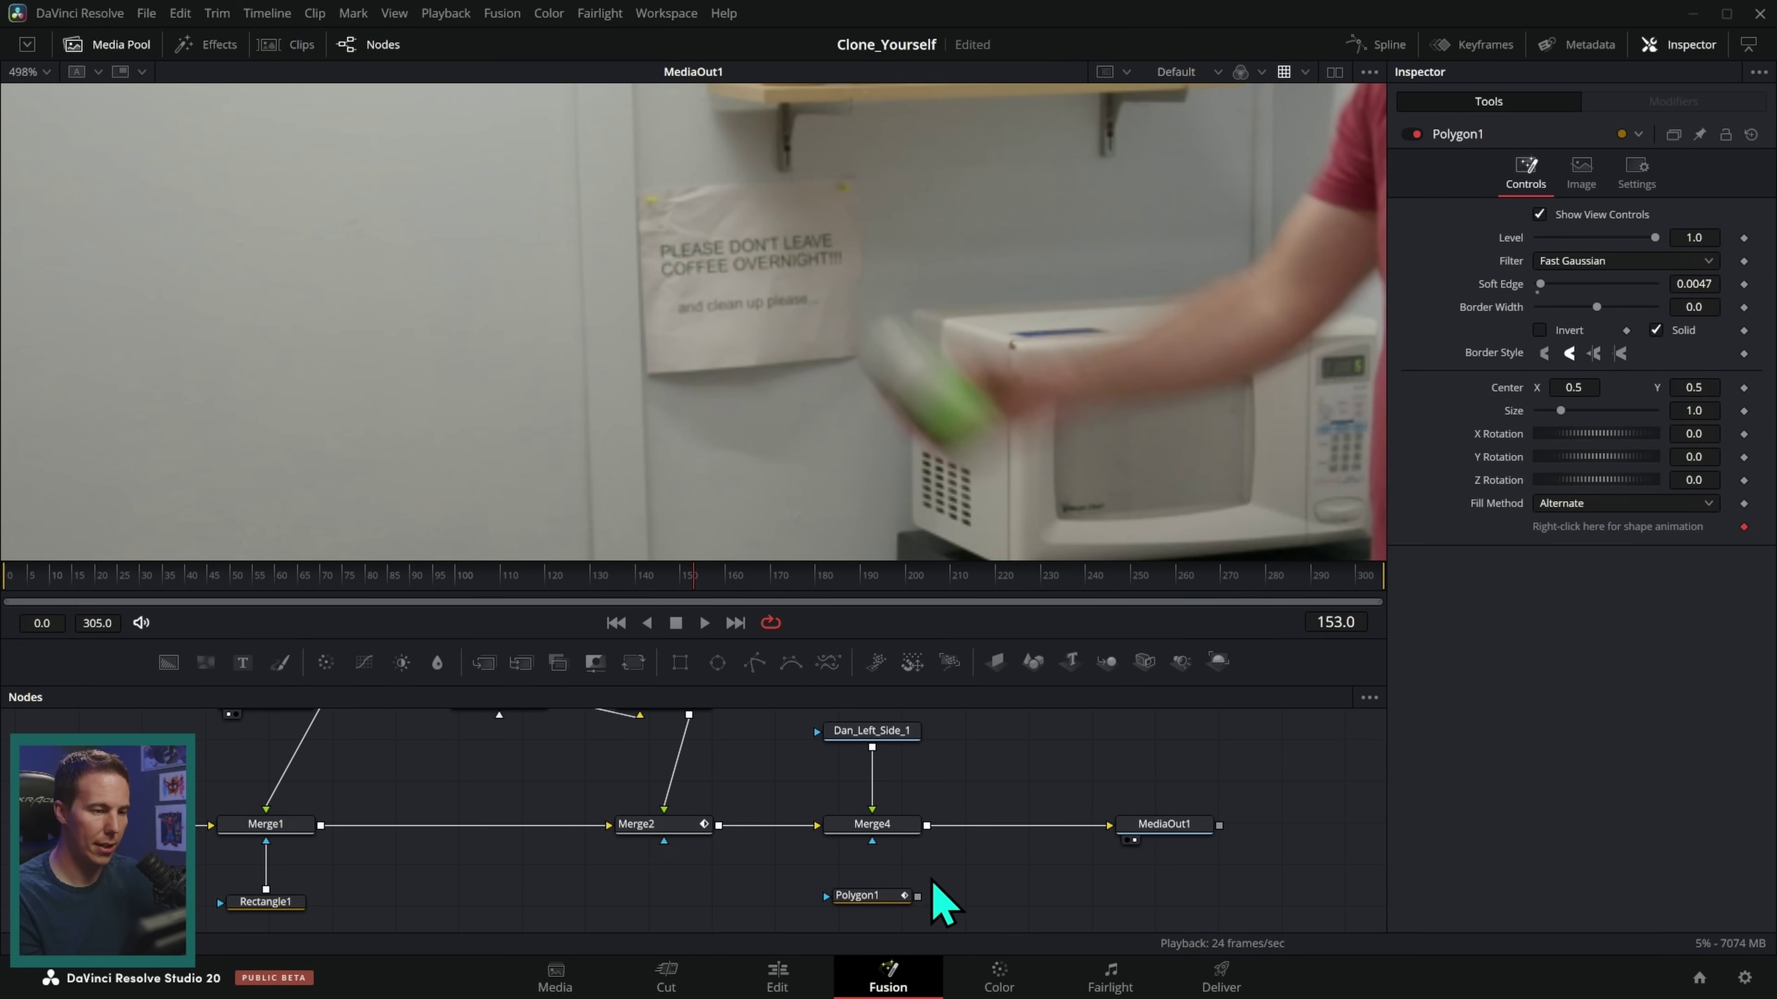
pyautogui.click(894, 895)
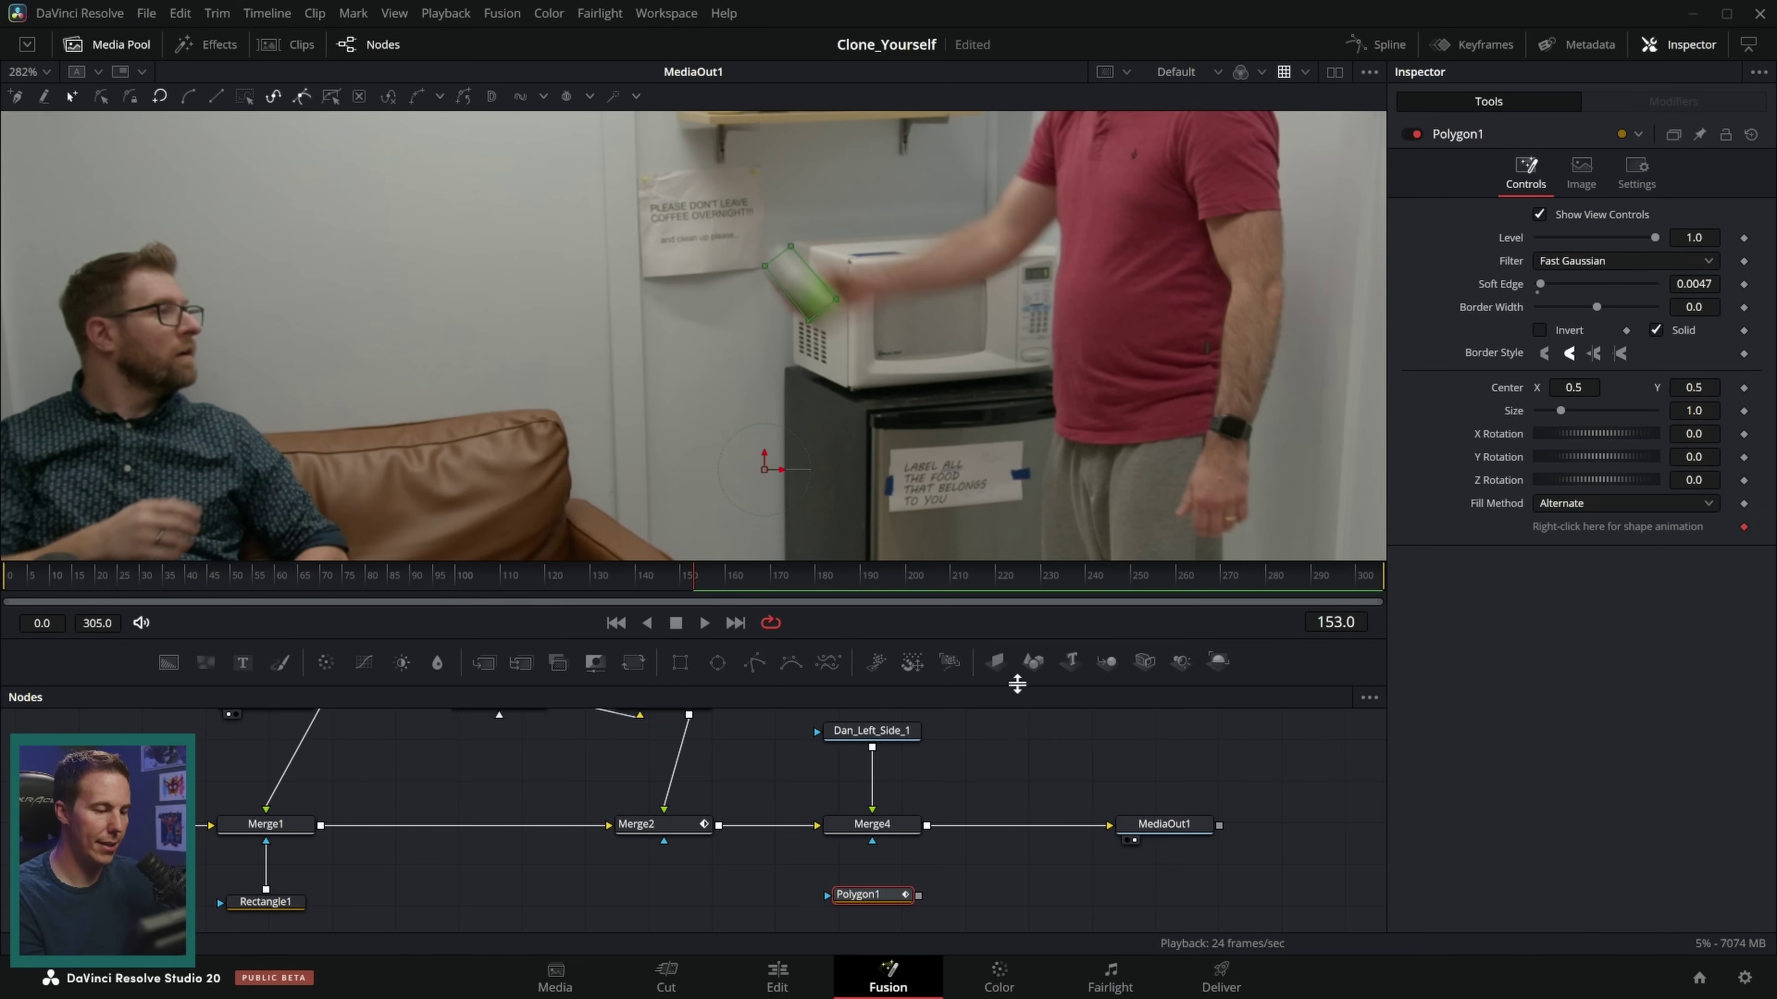
pyautogui.moveTo(699, 584); pyautogui.dragTo(668, 586)
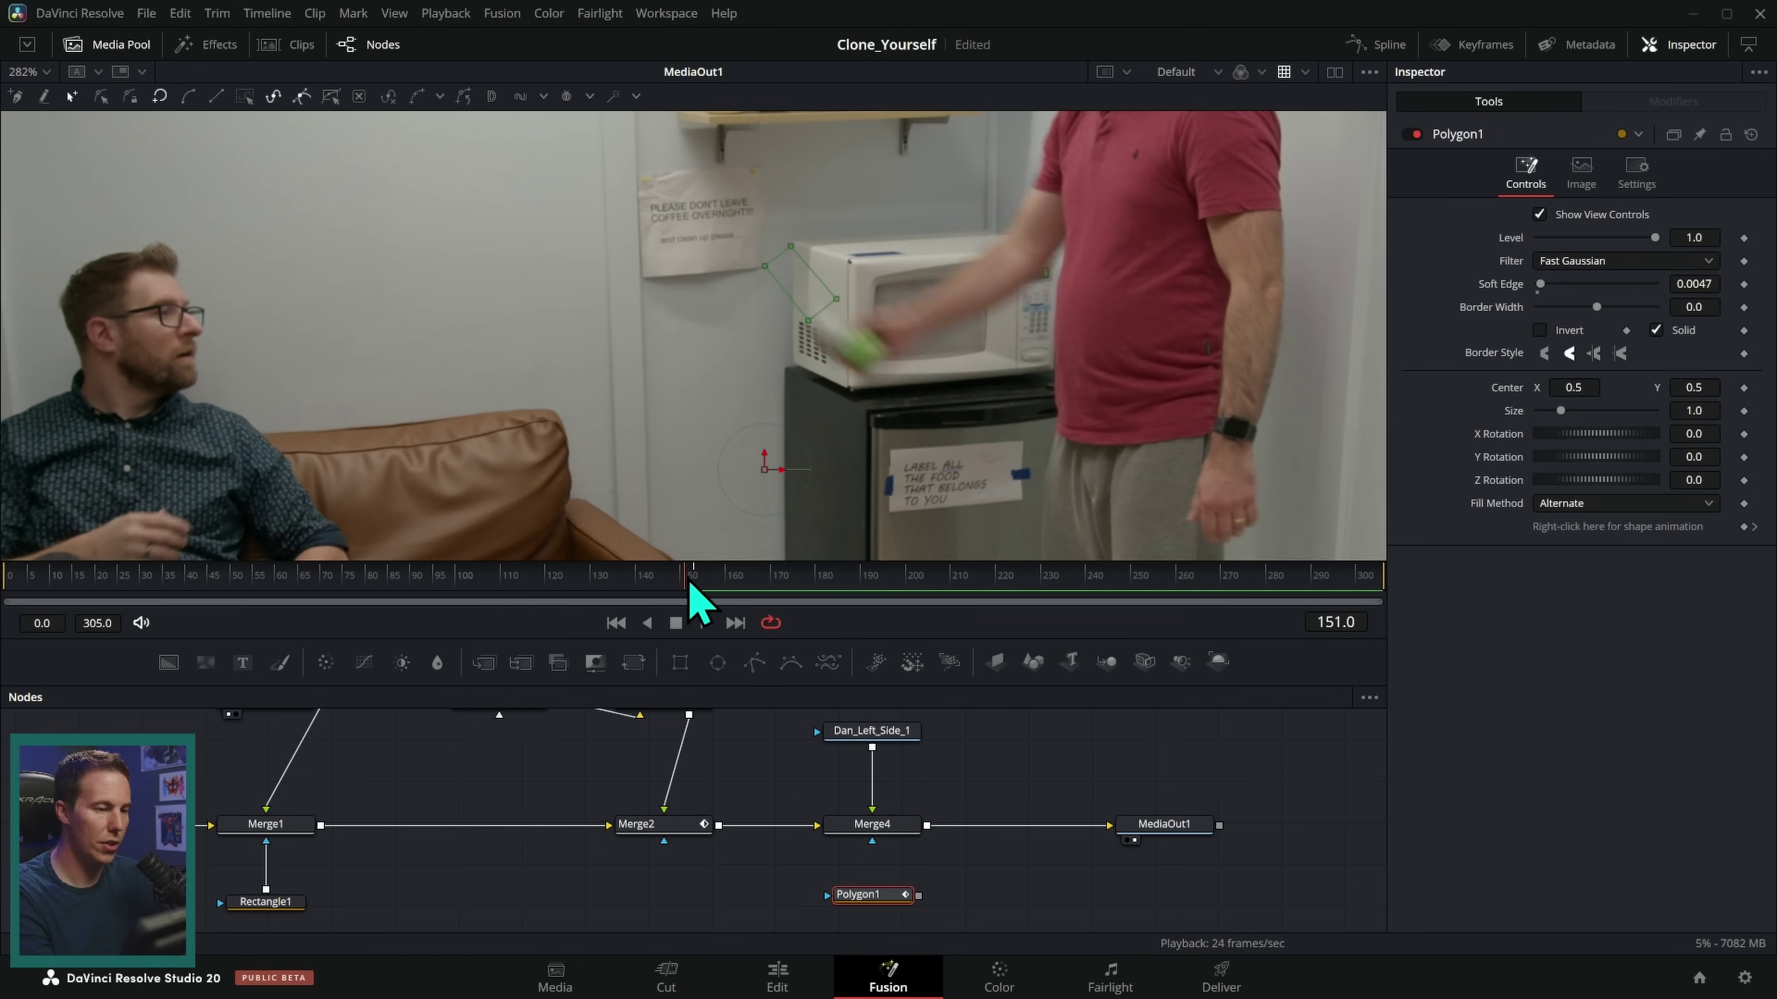
pyautogui.press('space')
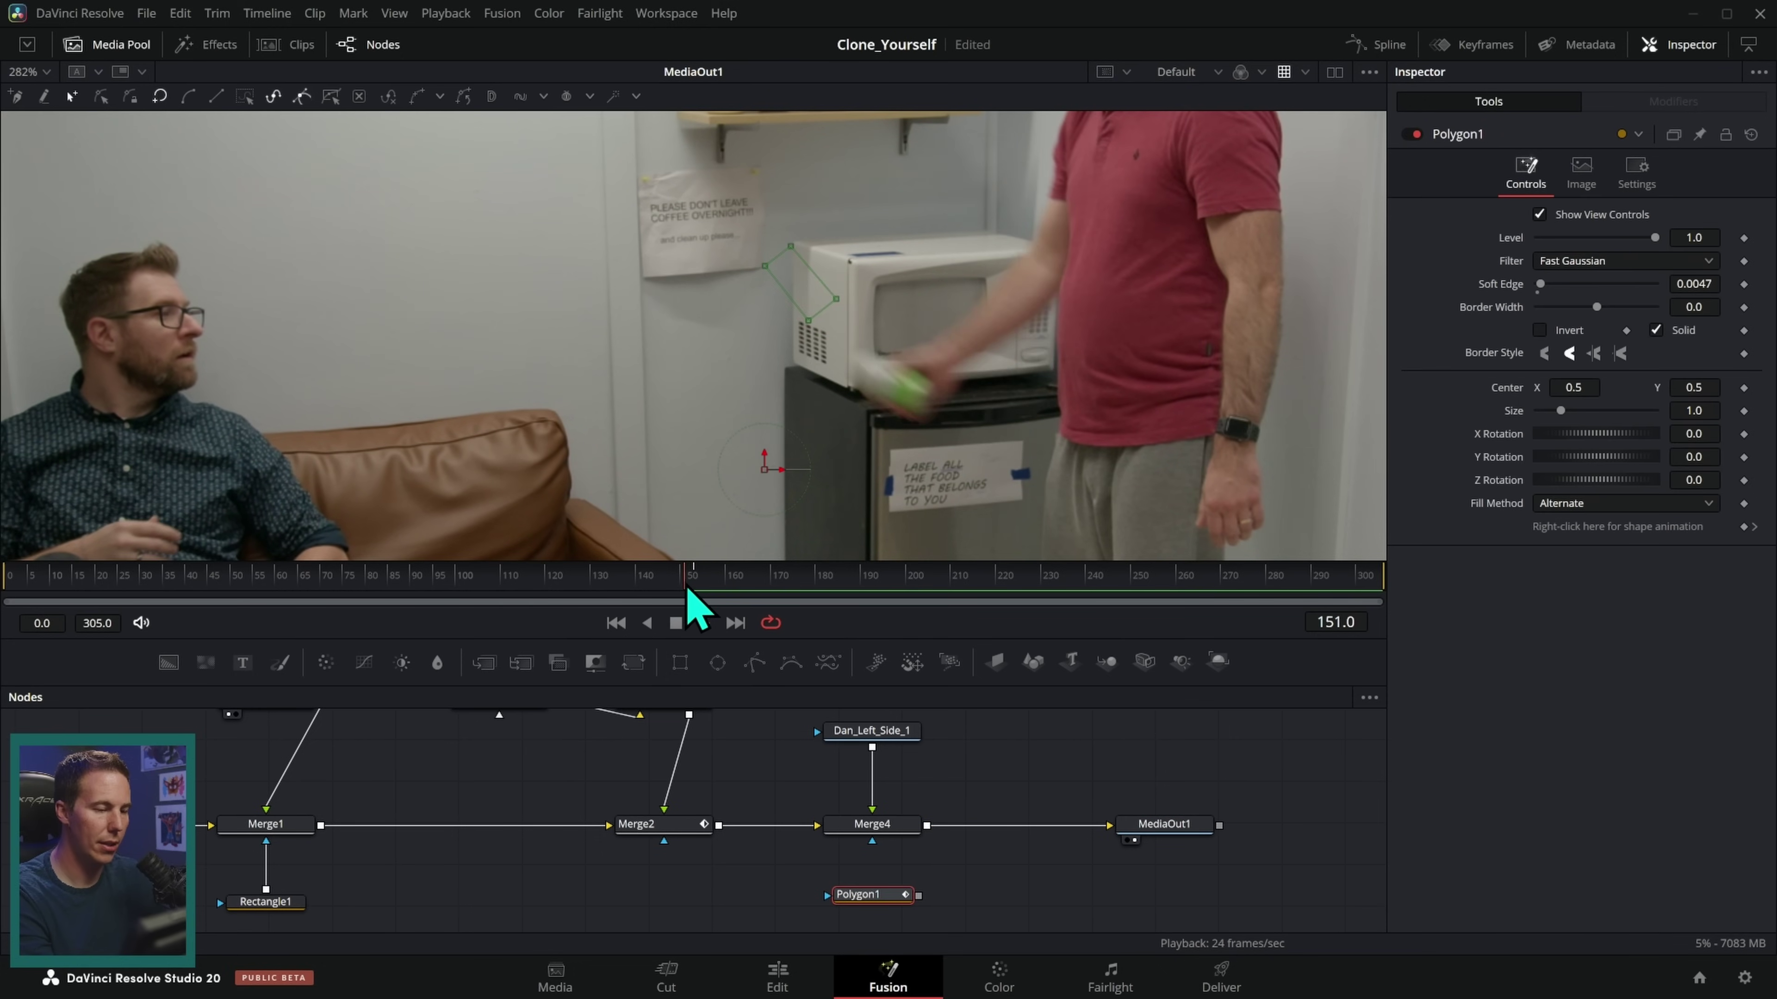
pyautogui.hotkey('ctrl', 'z')
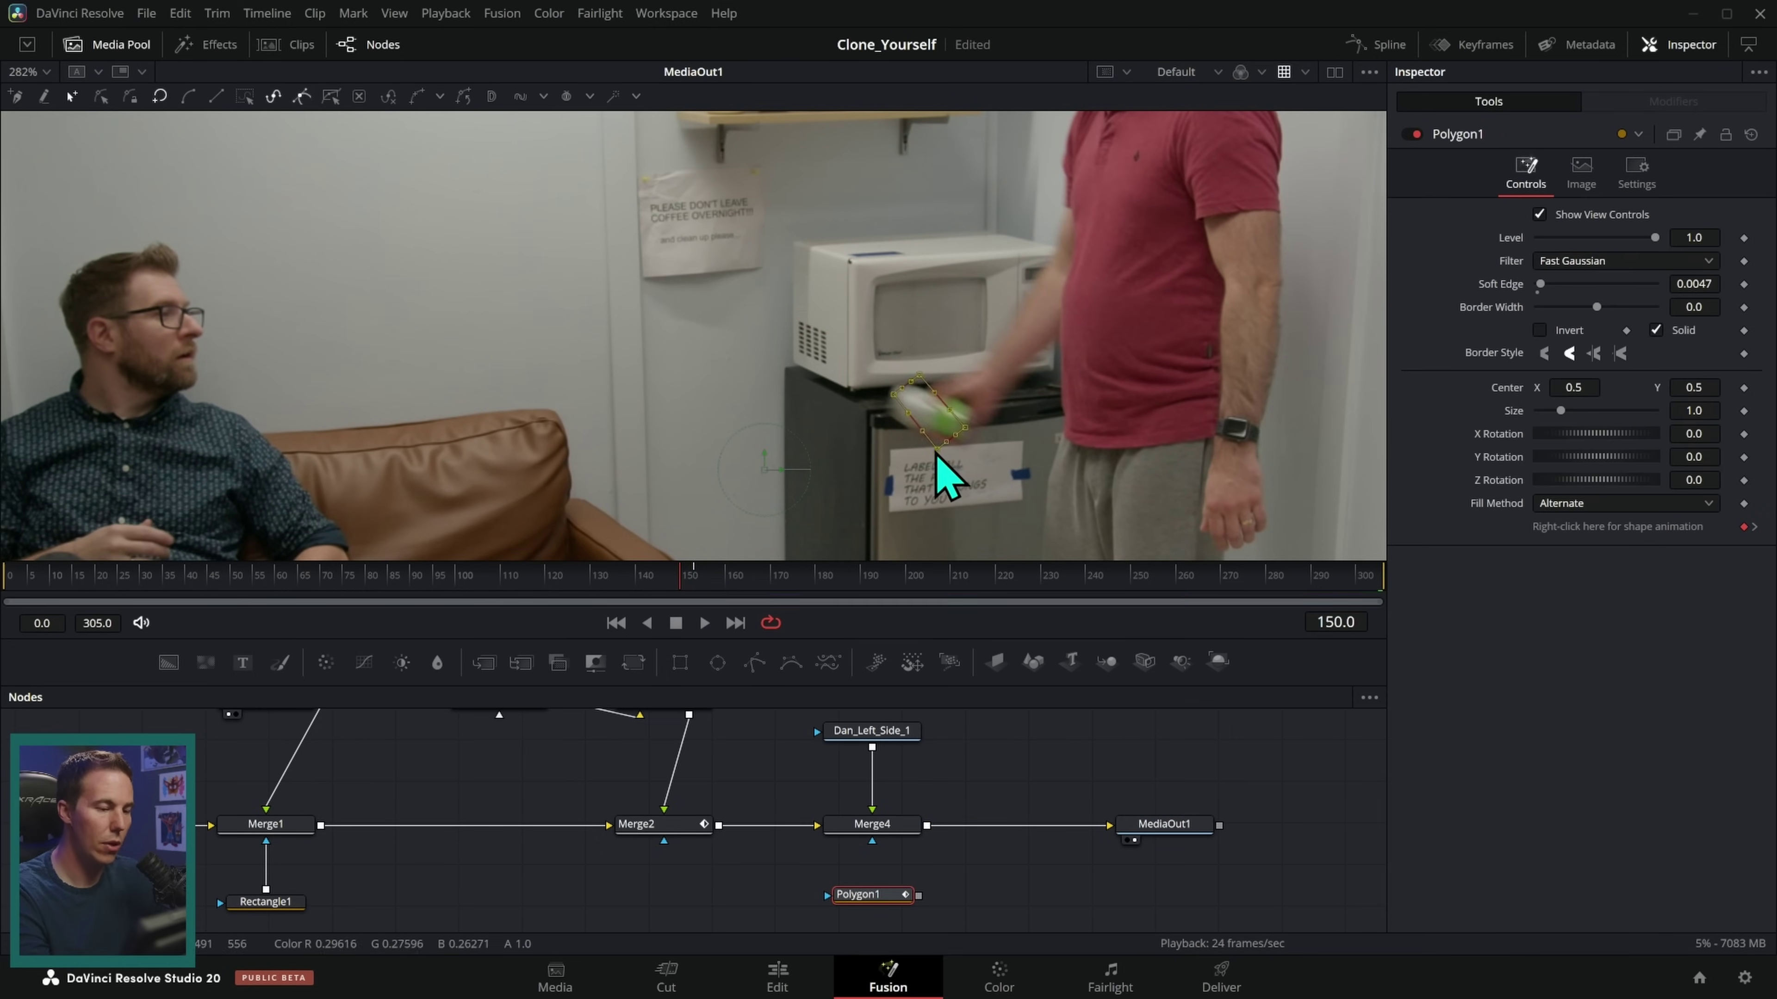
# - Rotate and shift the polygon onto the can at frames 150–153, adding shape keyframes
pyautogui.moveTo(933, 423); pyautogui.dragTo(988, 422)
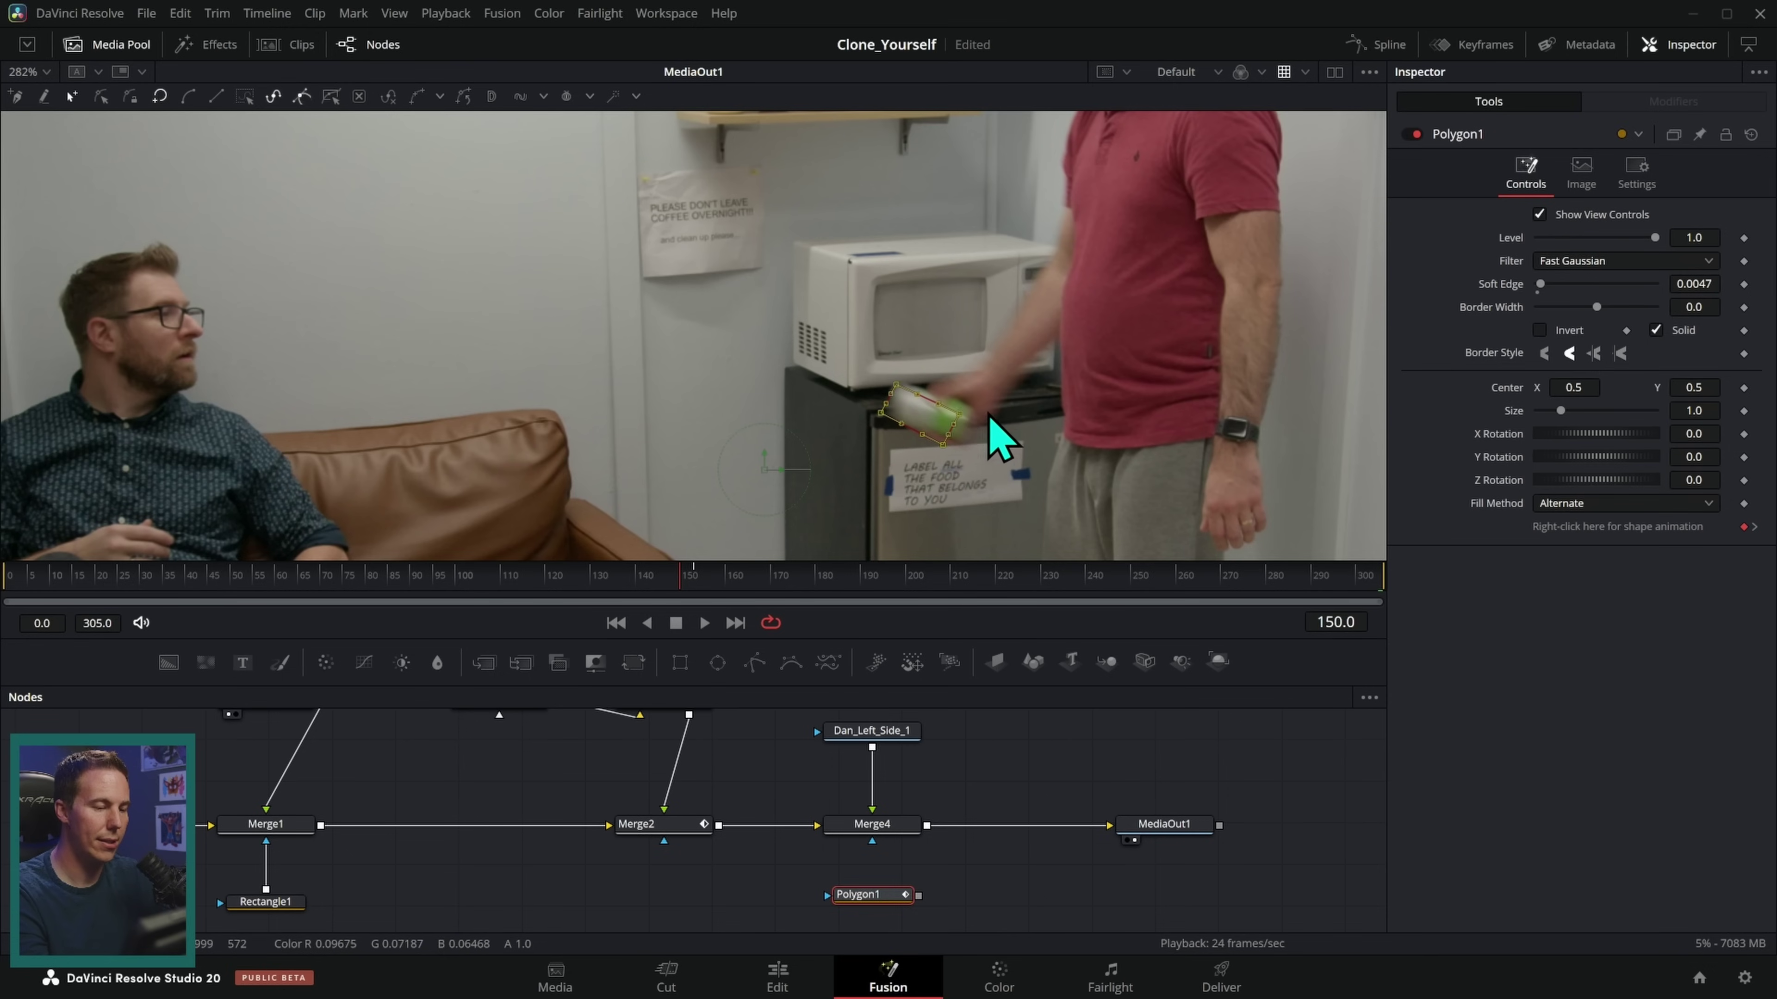
pyautogui.moveTo(959, 412); pyautogui.dragTo(968, 413)
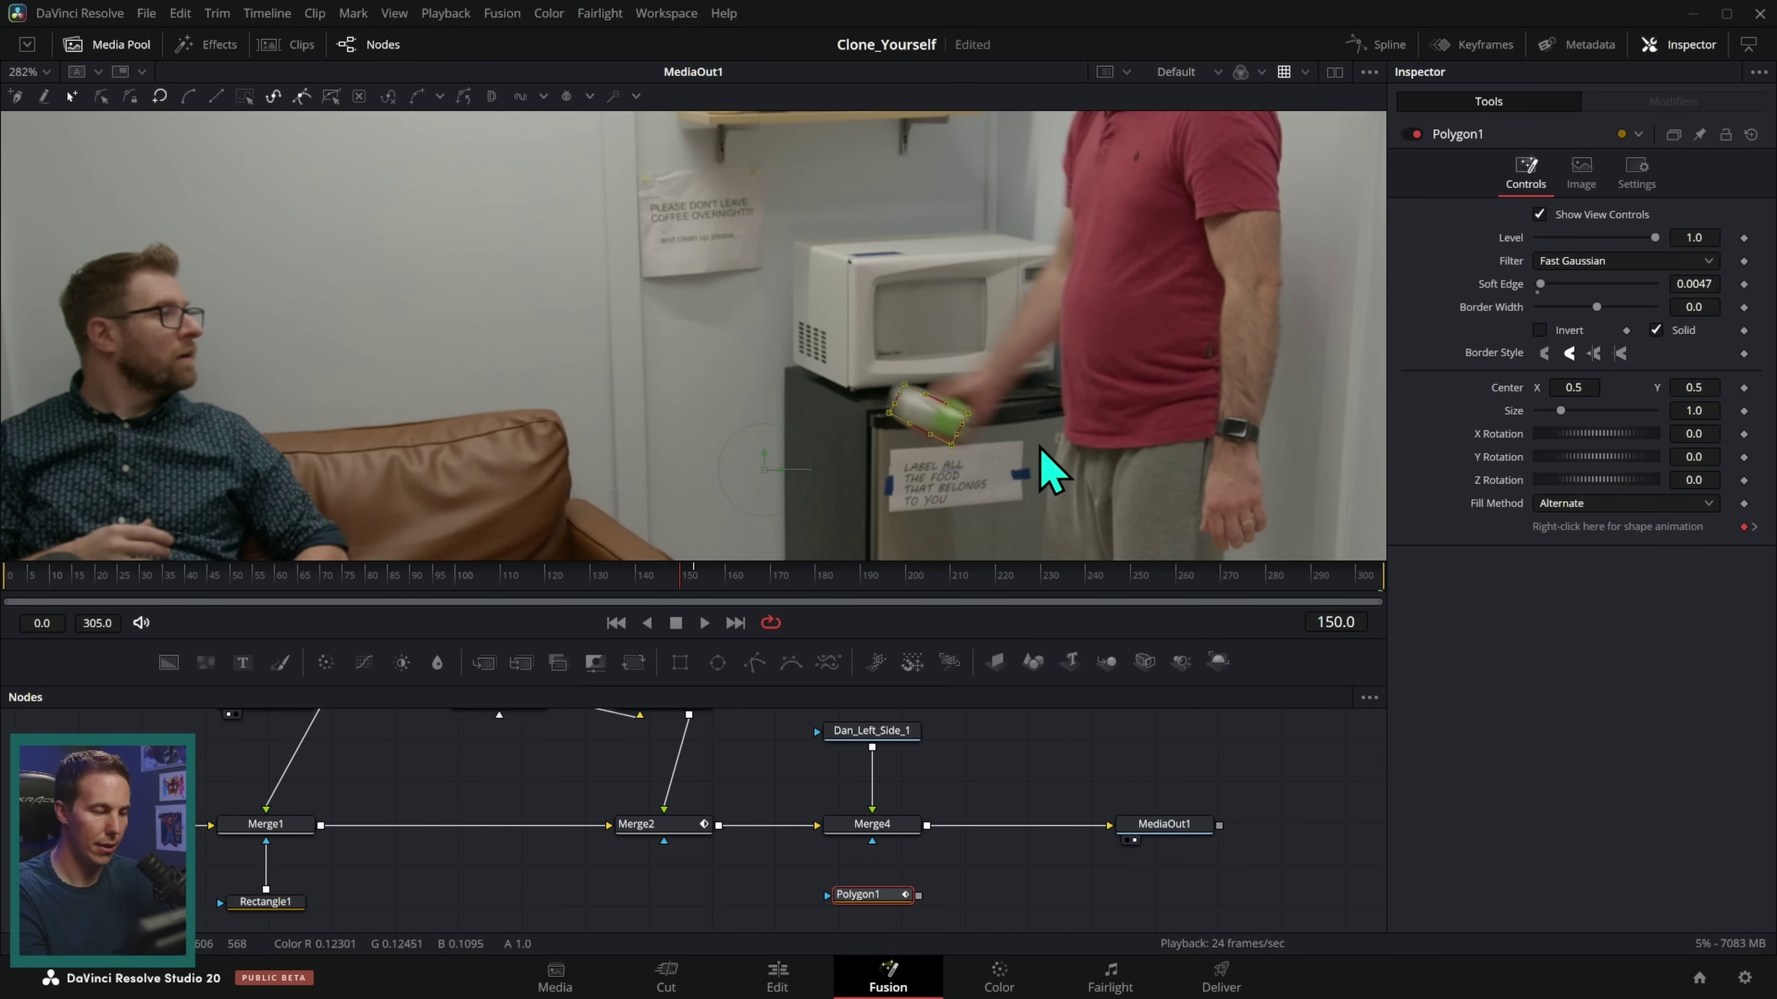
pyautogui.press('Right')
pyautogui.press('Right')
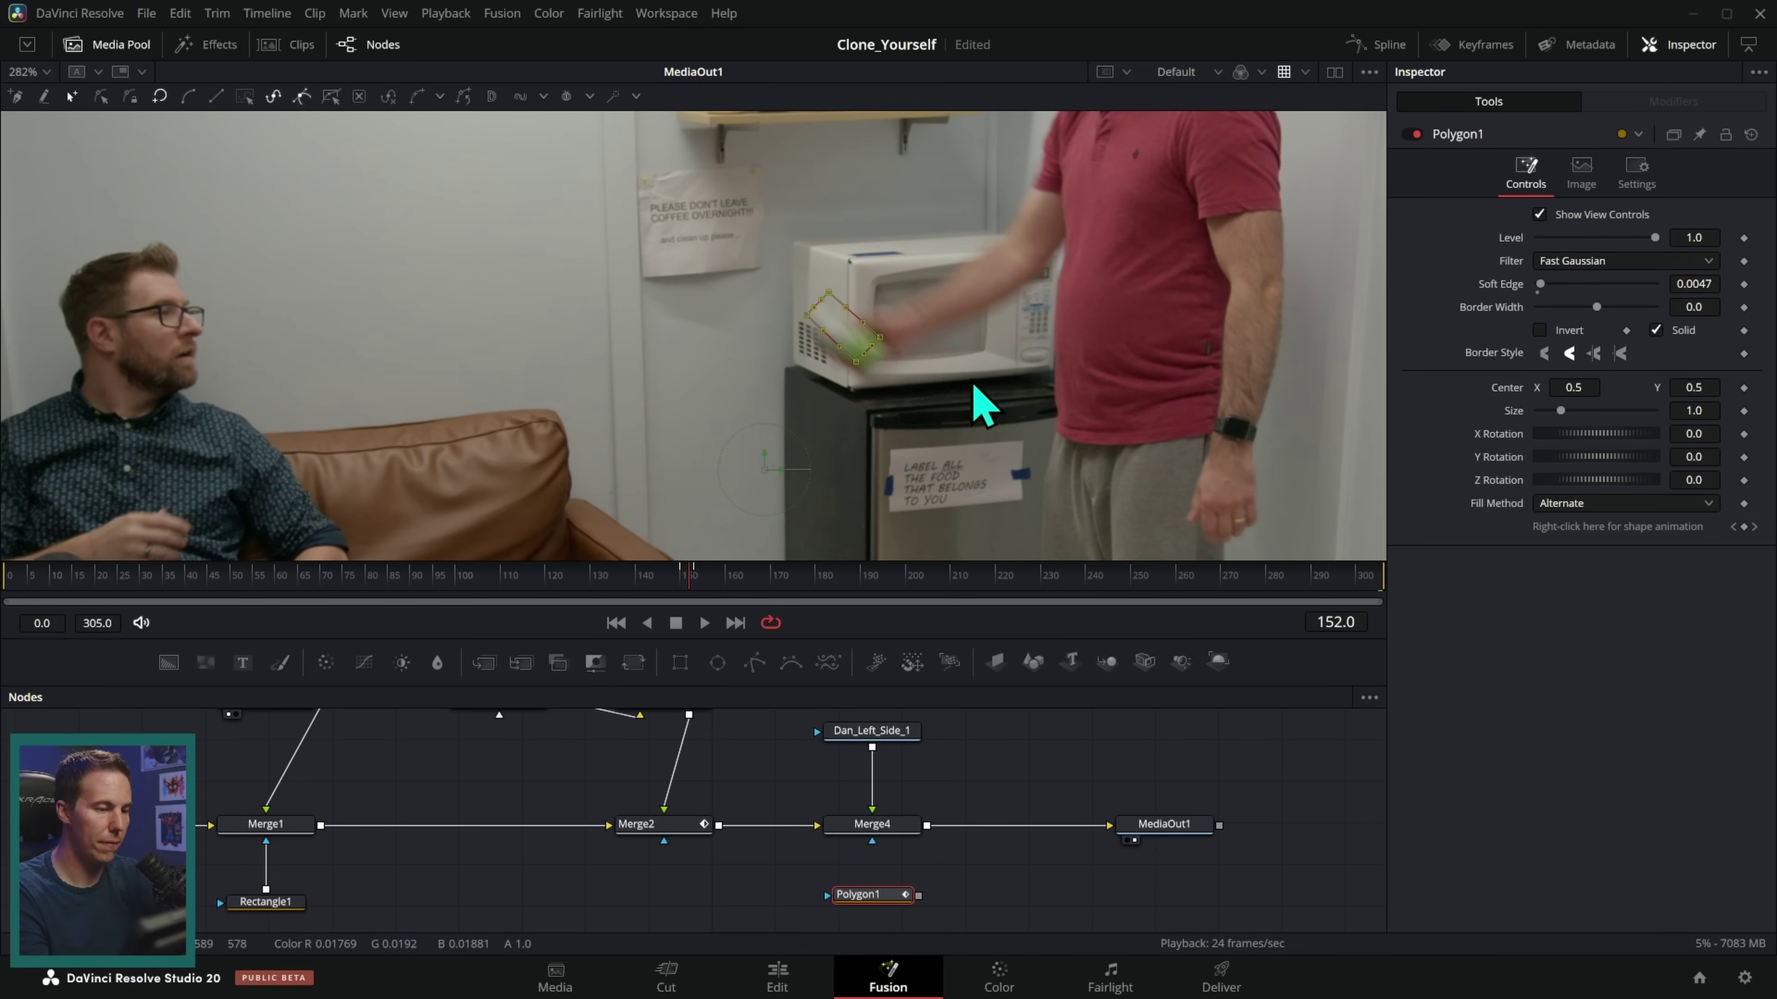
pyautogui.scroll(2, 1007, 378)
pyautogui.scroll(2, 909, 360)
pyautogui.press('Right')
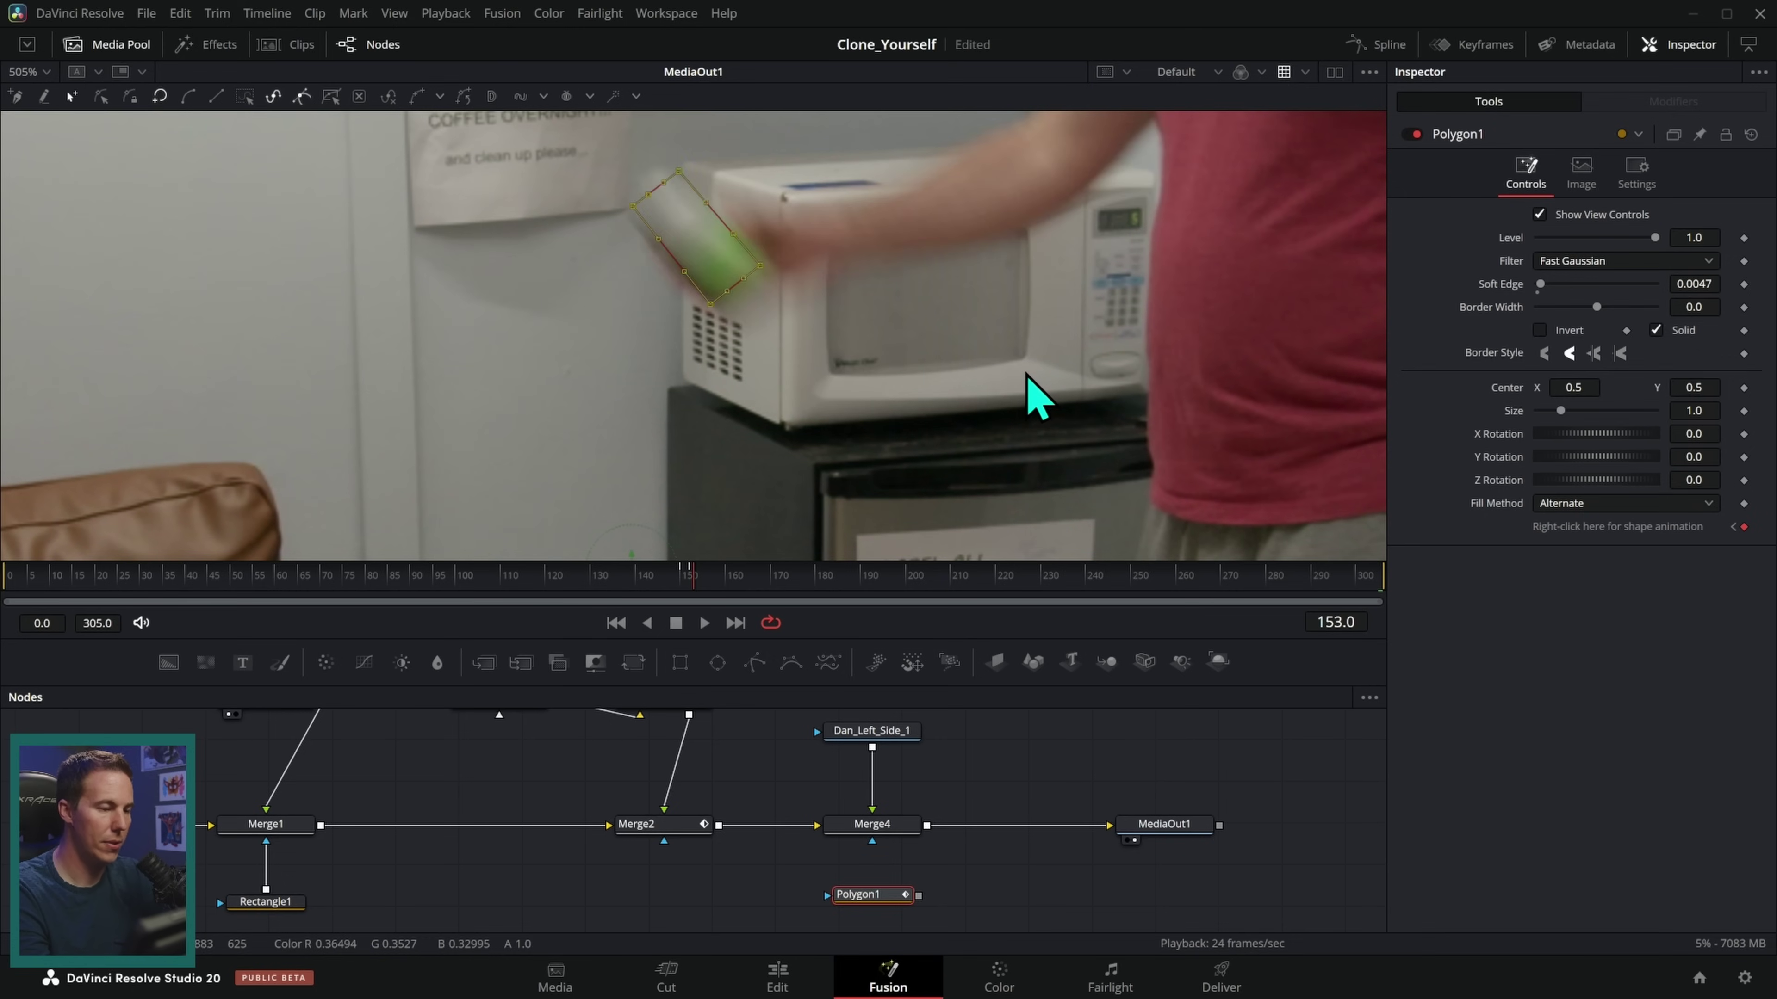
pyautogui.press('Left')
pyautogui.press('Left')
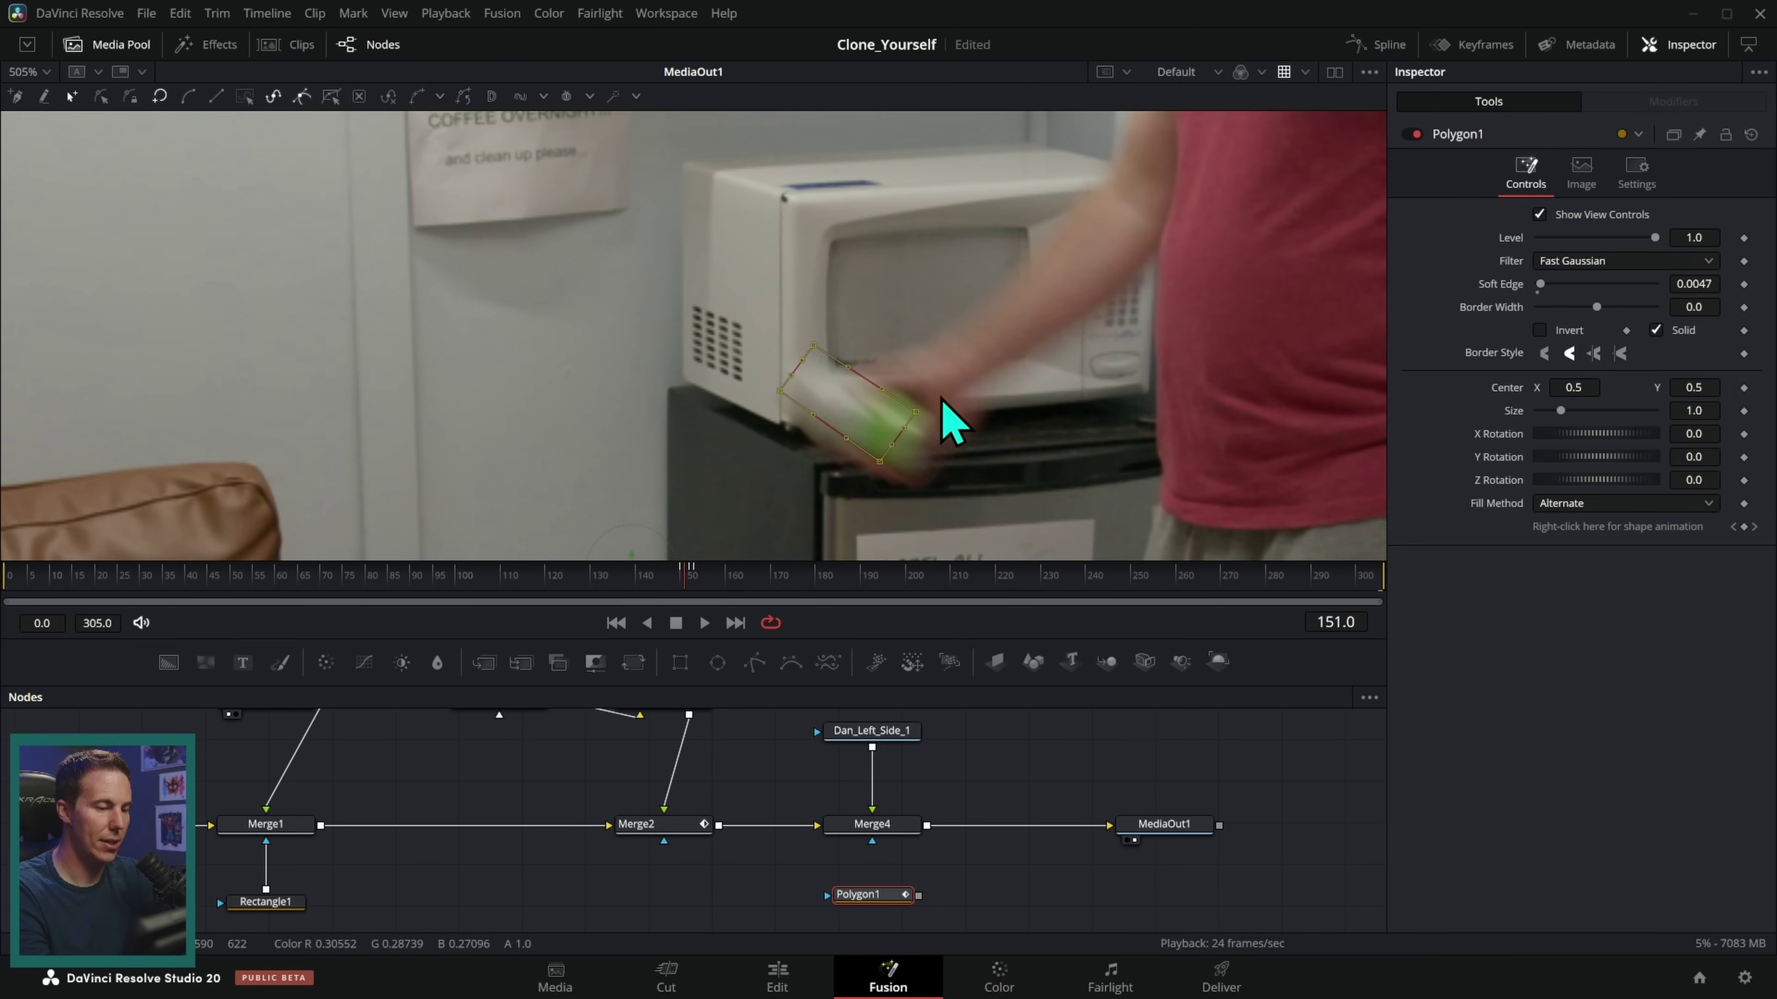
pyautogui.moveTo(916, 411); pyautogui.dragTo(922, 422)
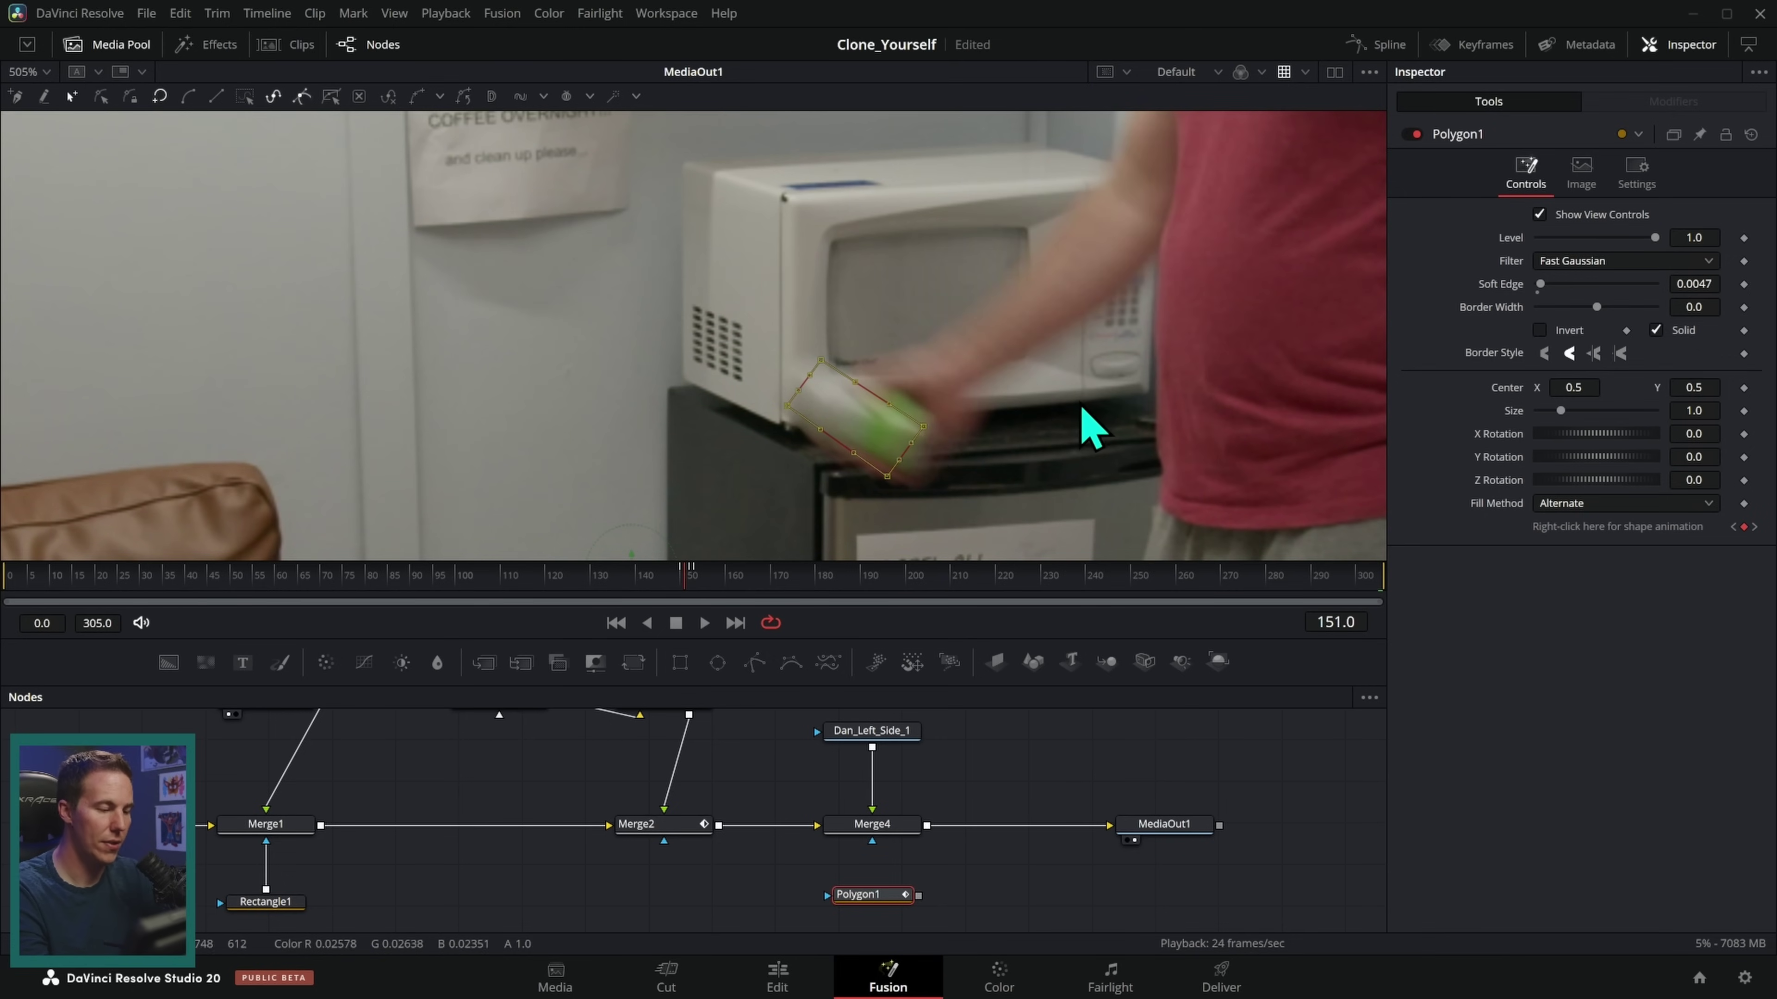
pyautogui.press('Right')
pyautogui.press('Right')
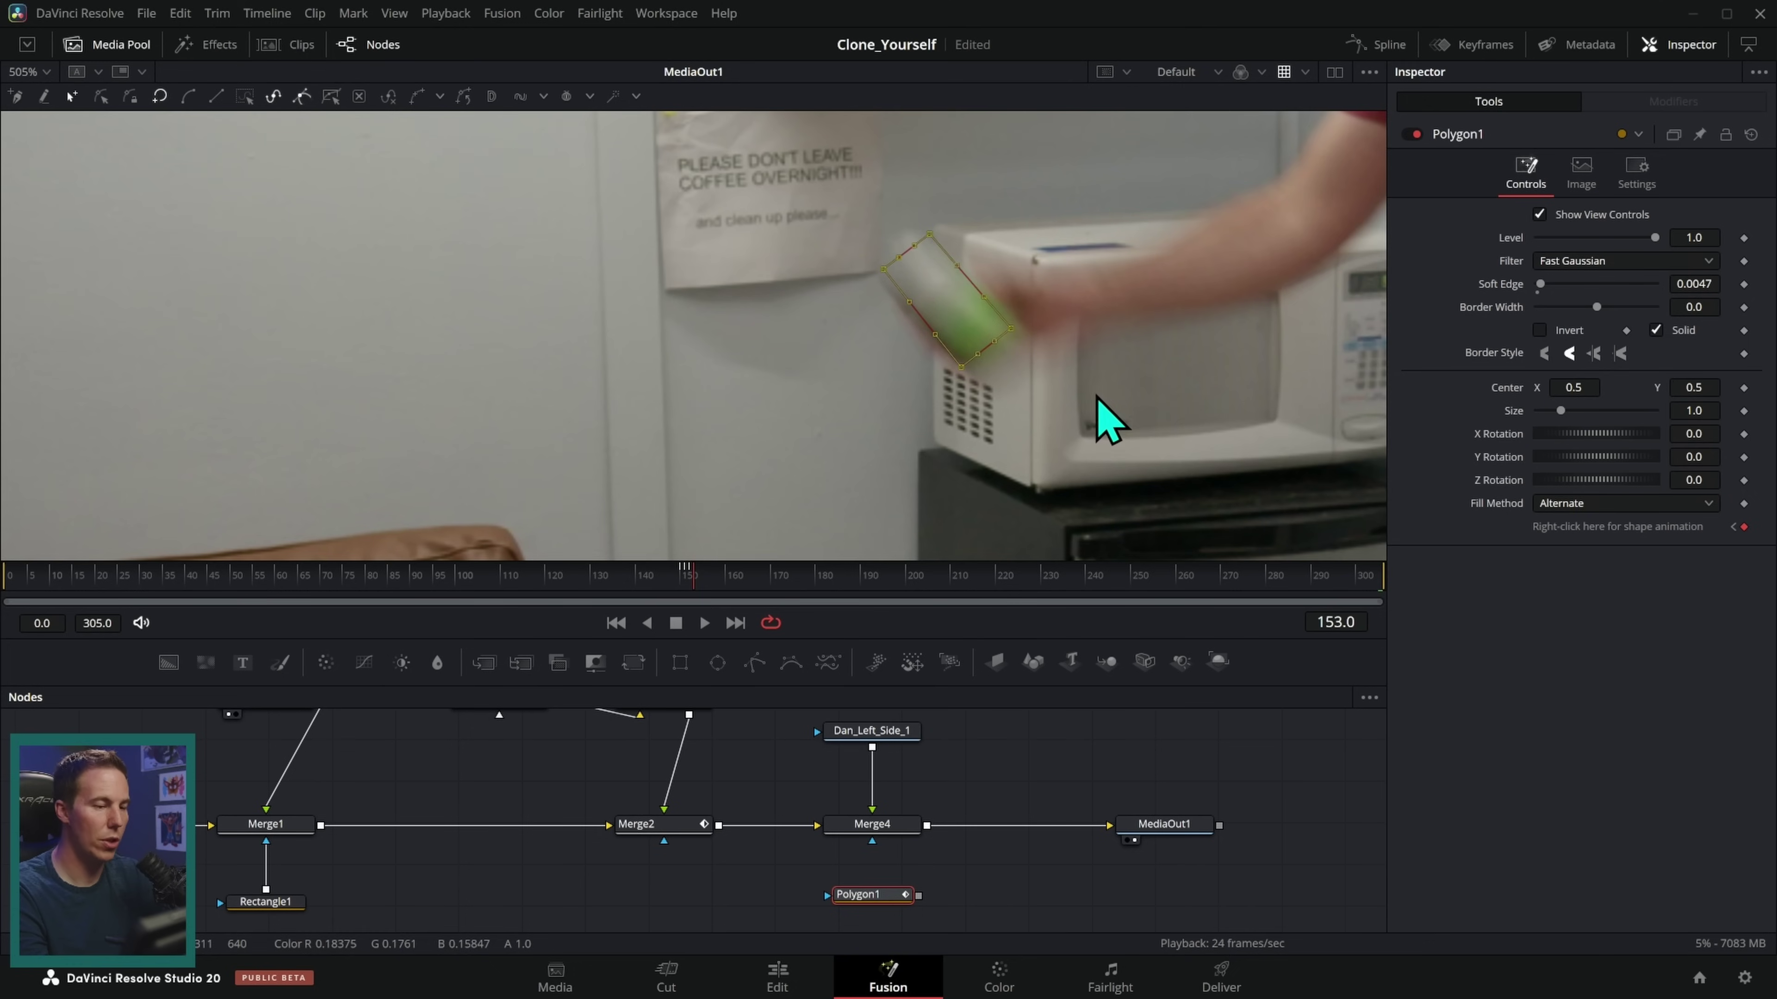
pyautogui.moveTo(1012, 329)
pyautogui.mouseDown()
pyautogui.moveTo(1030, 336)
pyautogui.moveTo(1000, 350)
pyautogui.mouseUp()
# - Reposition and rotate the mask over the flying can at frames 155–159
pyautogui.press('Right')
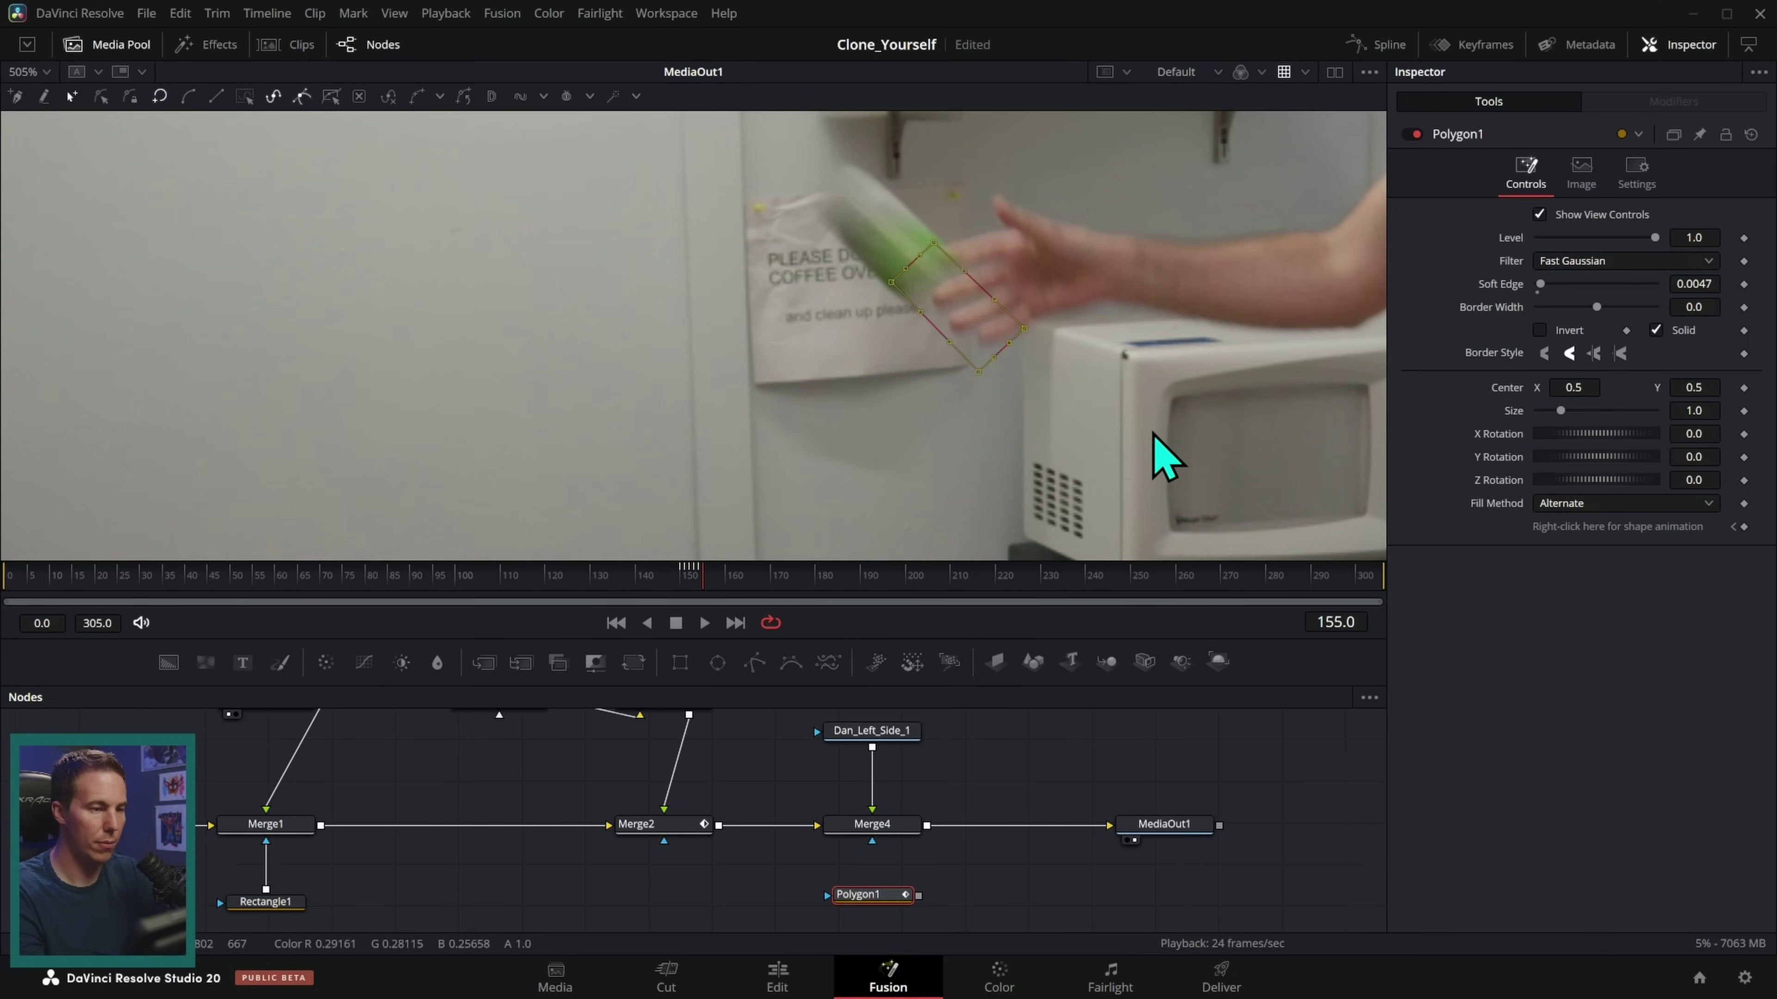
pyautogui.press('Right')
pyautogui.press('Right')
pyautogui.press('Right')
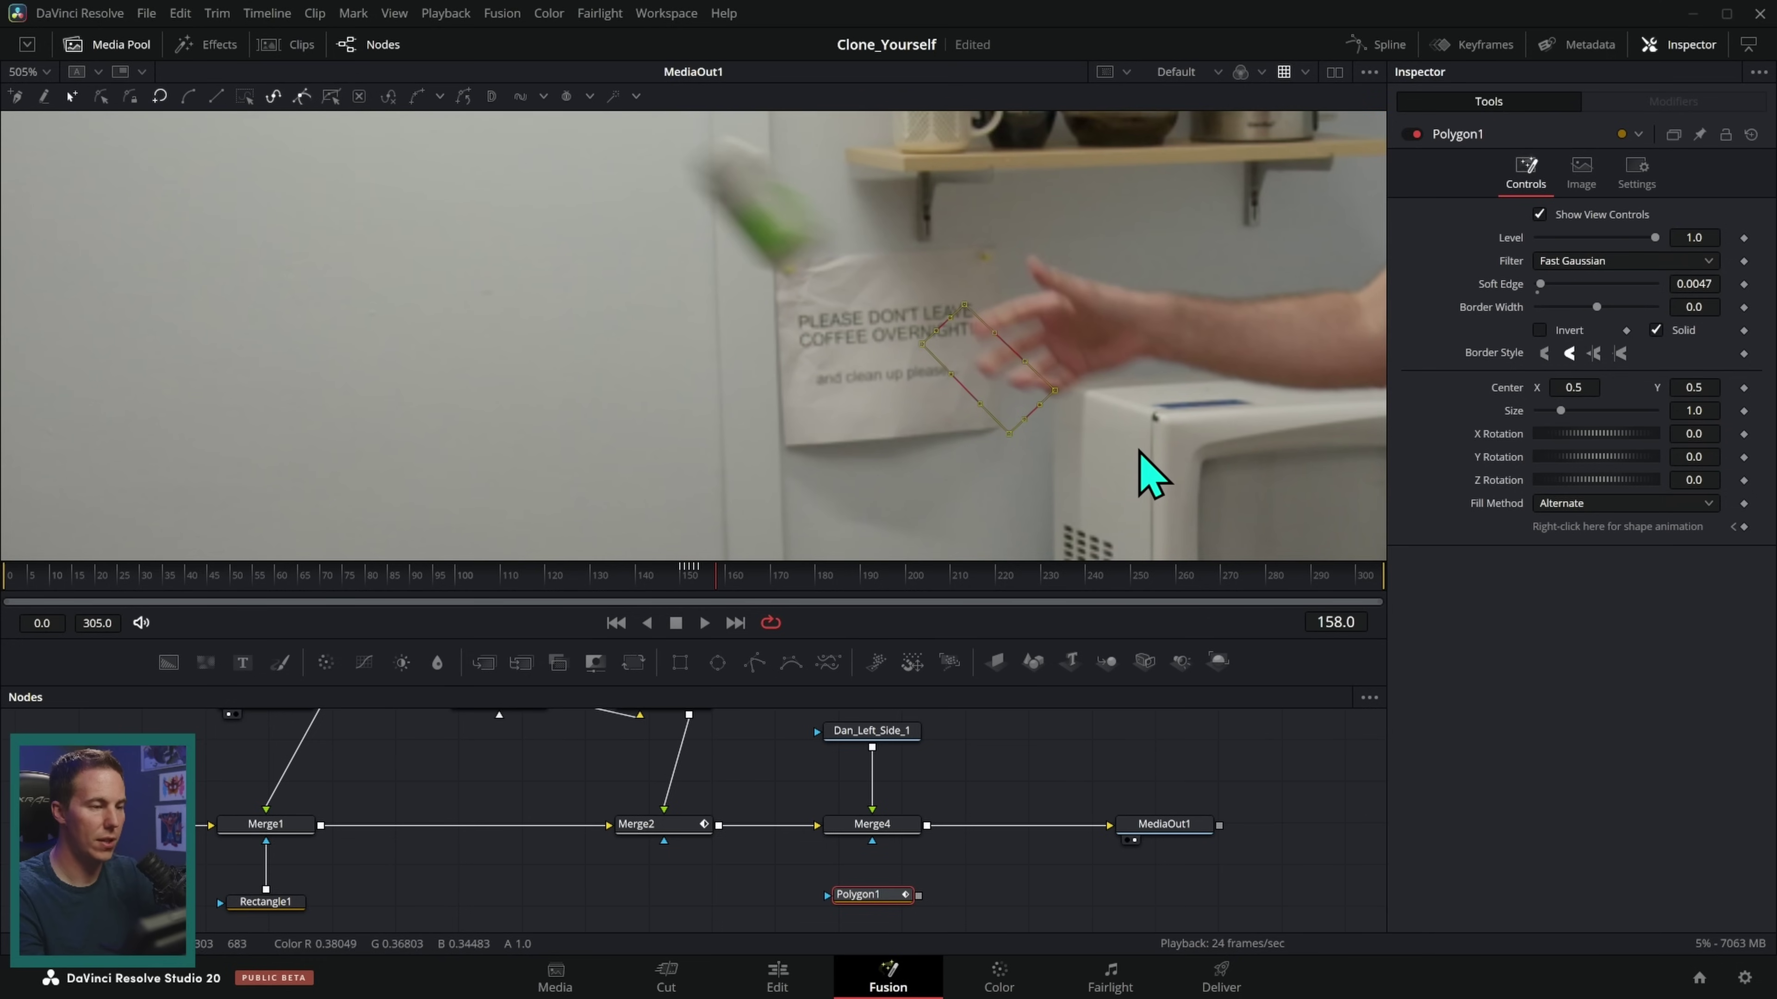
pyautogui.press('Right')
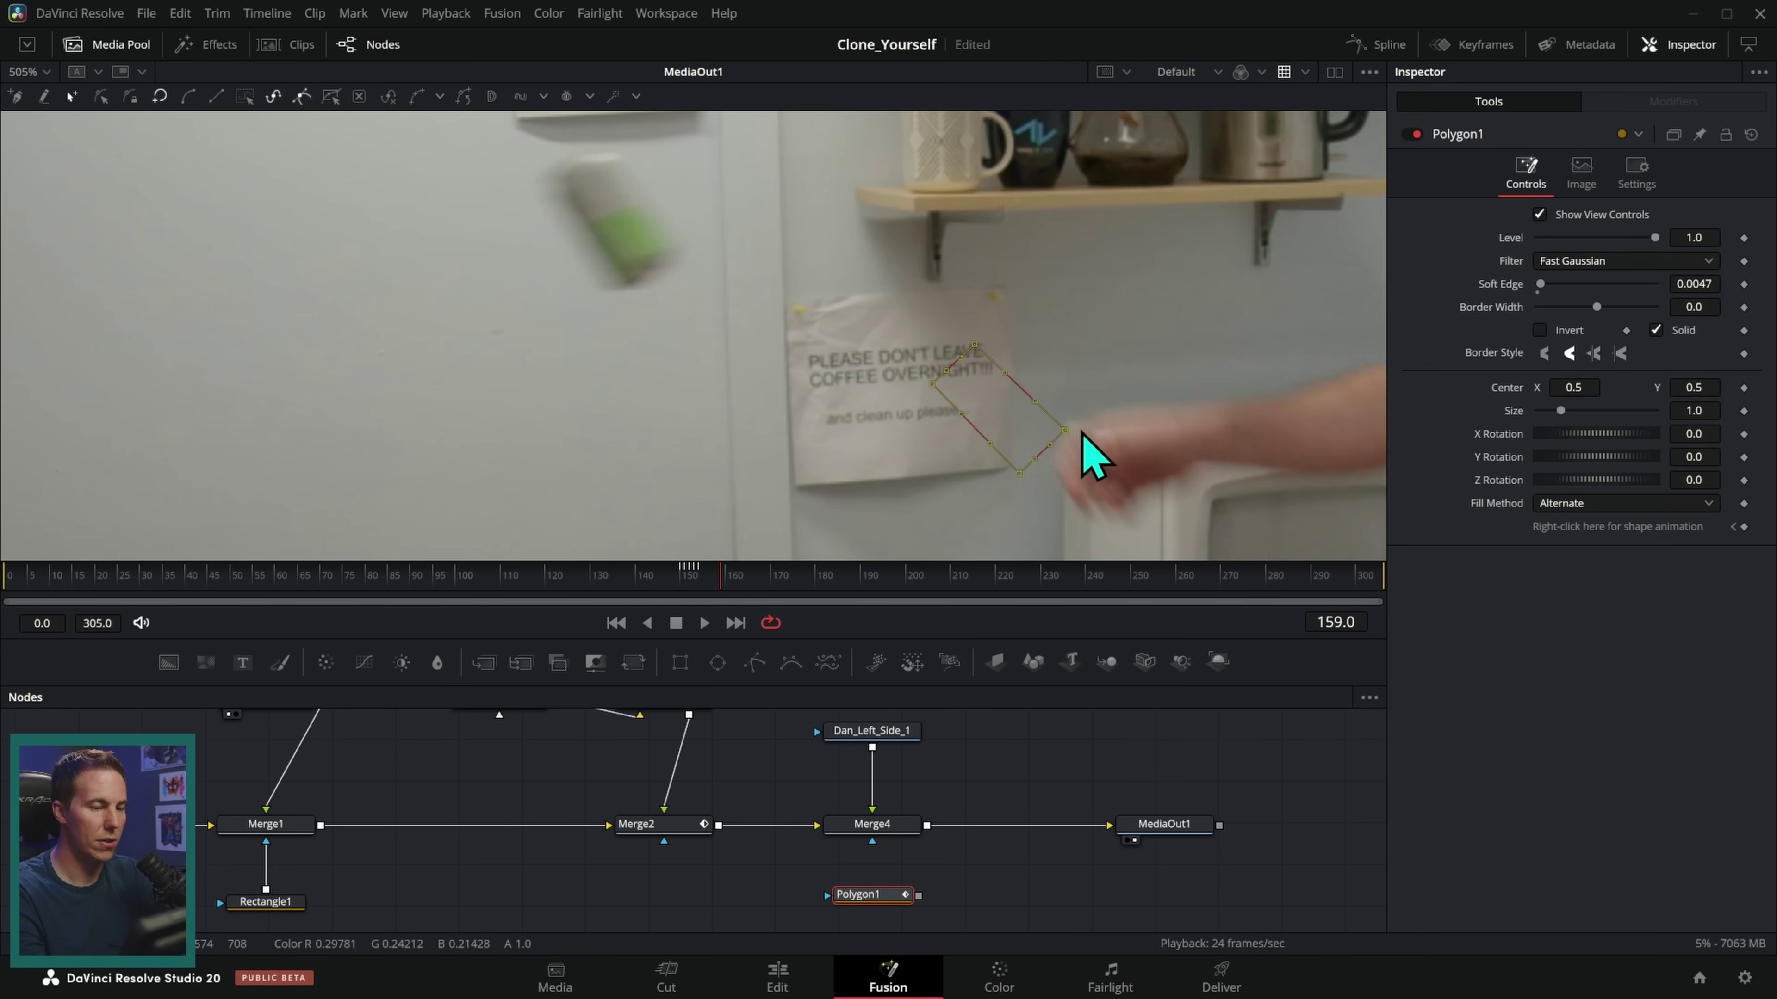
pyautogui.moveTo(1064, 432); pyautogui.dragTo(638, 274)
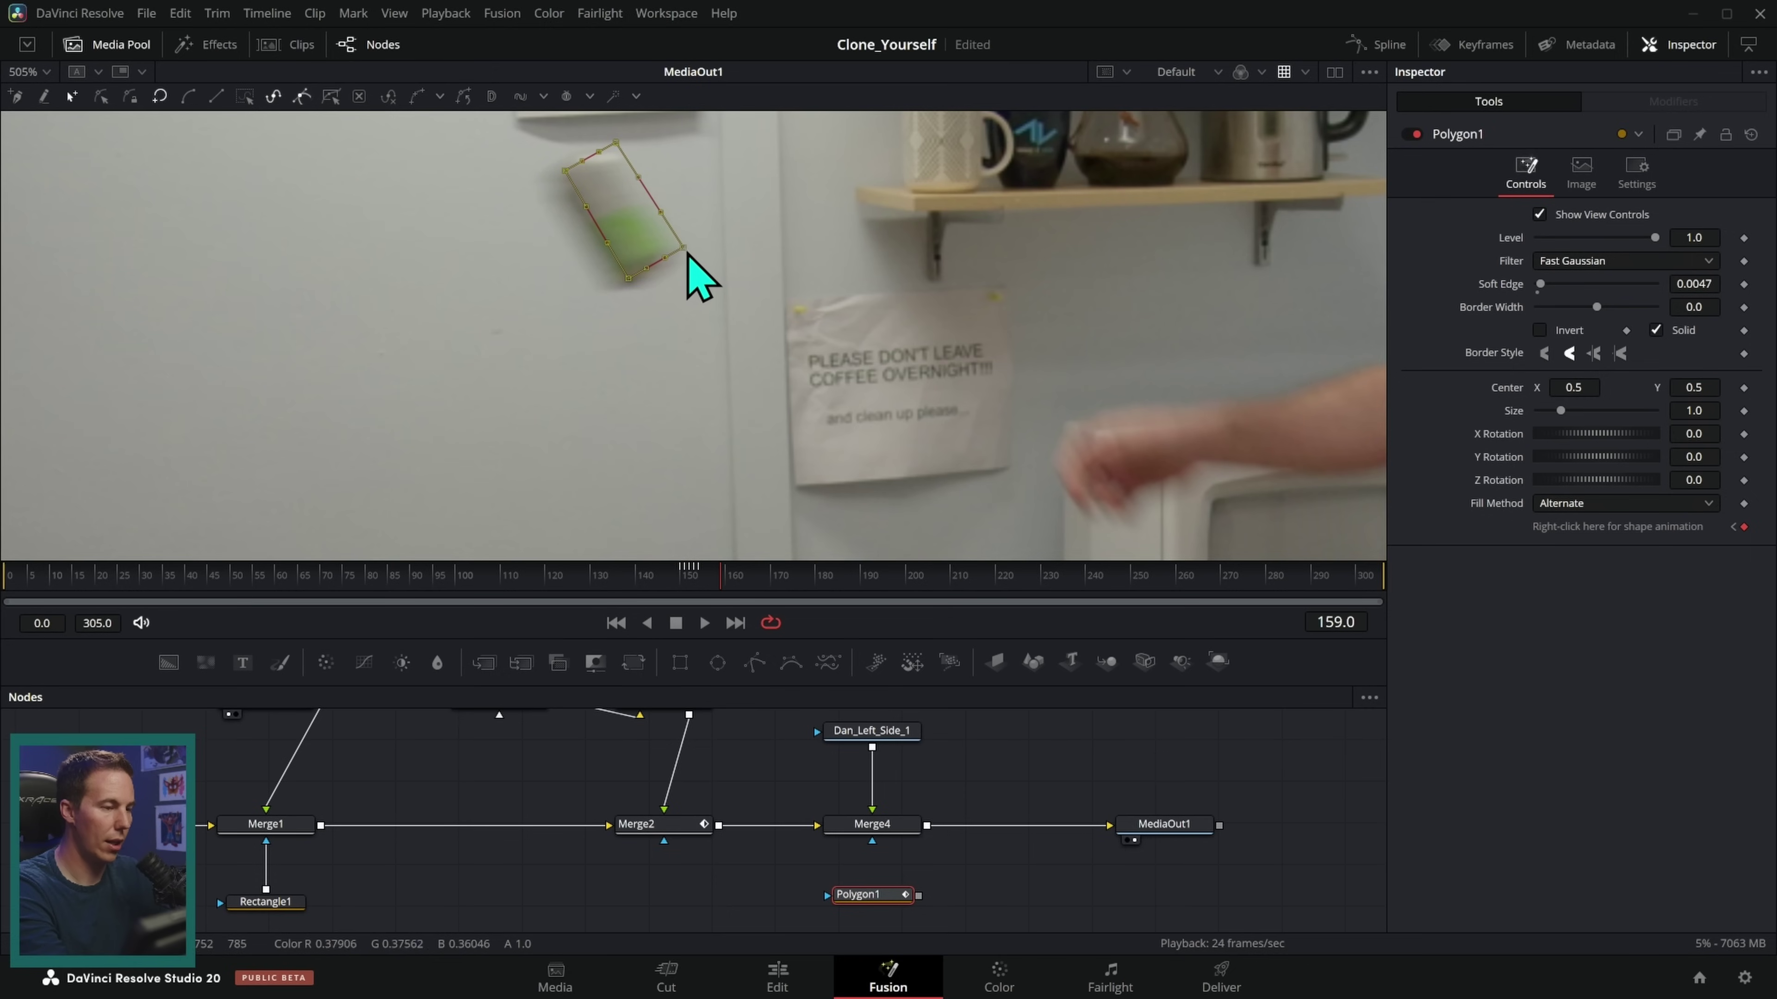
pyautogui.press('Left')
pyautogui.press('Left')
pyautogui.moveTo(790, 276); pyautogui.dragTo(841, 286)
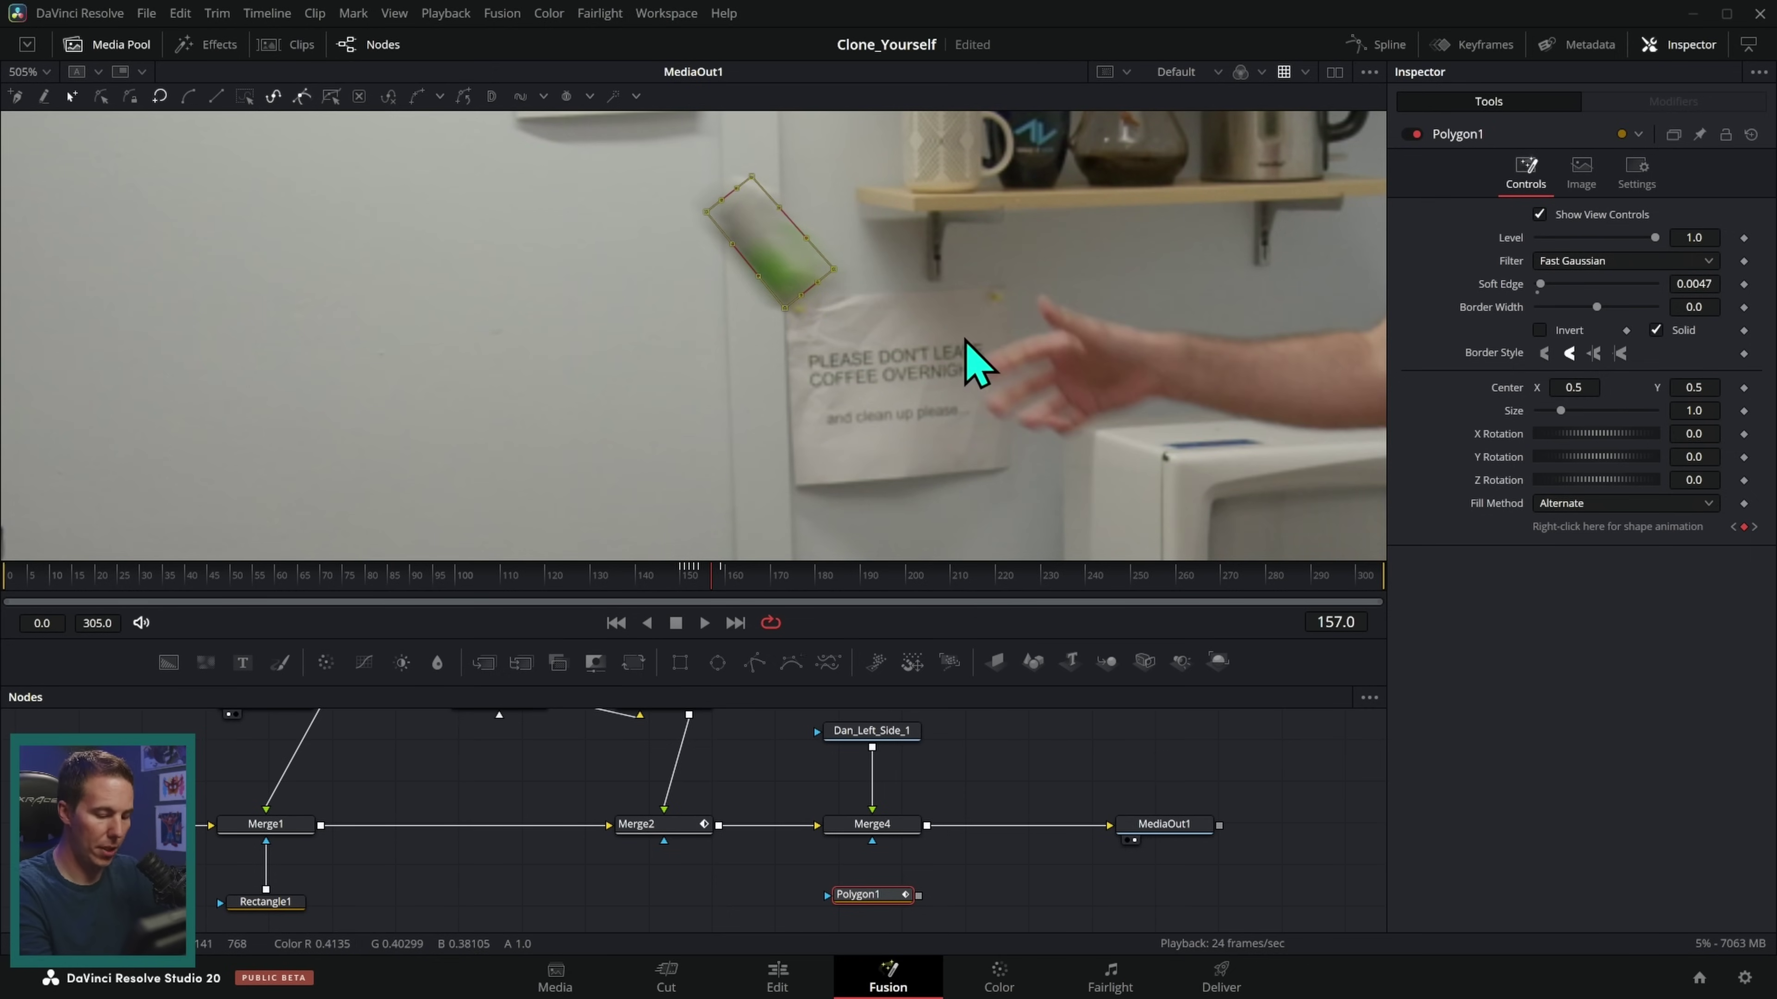
pyautogui.press('Right')
pyautogui.press('Left')
pyautogui.press('Left')
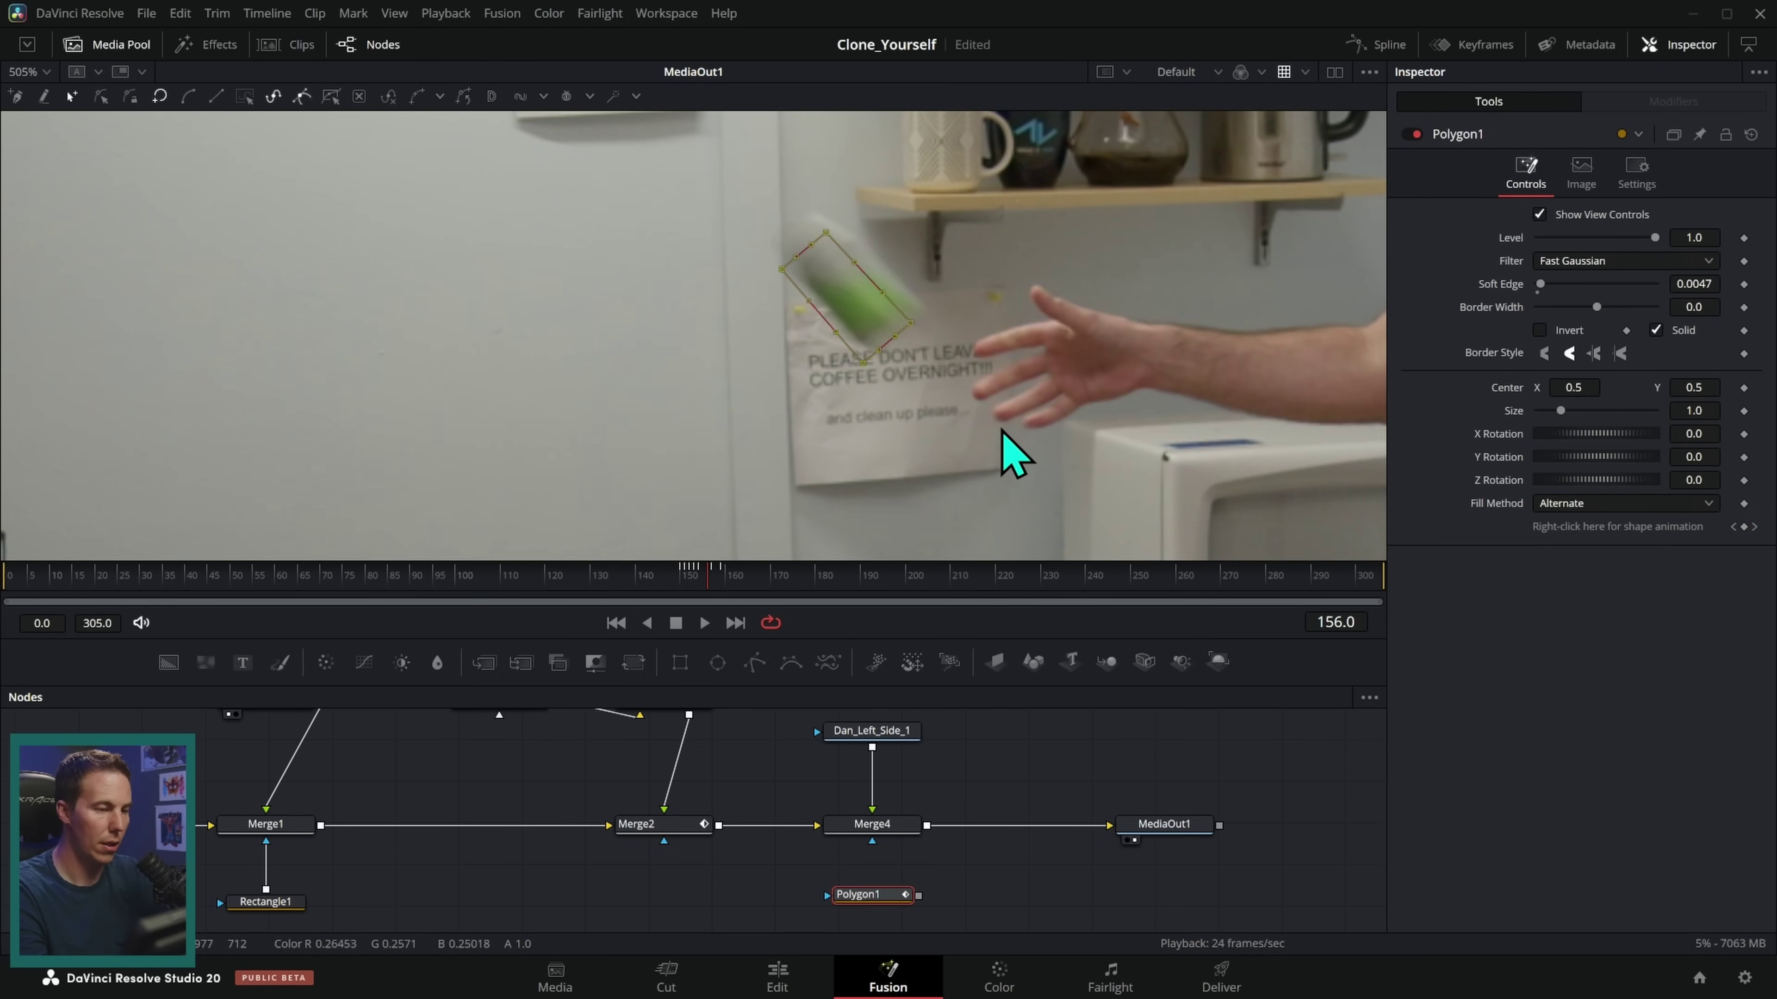
pyautogui.press('Left')
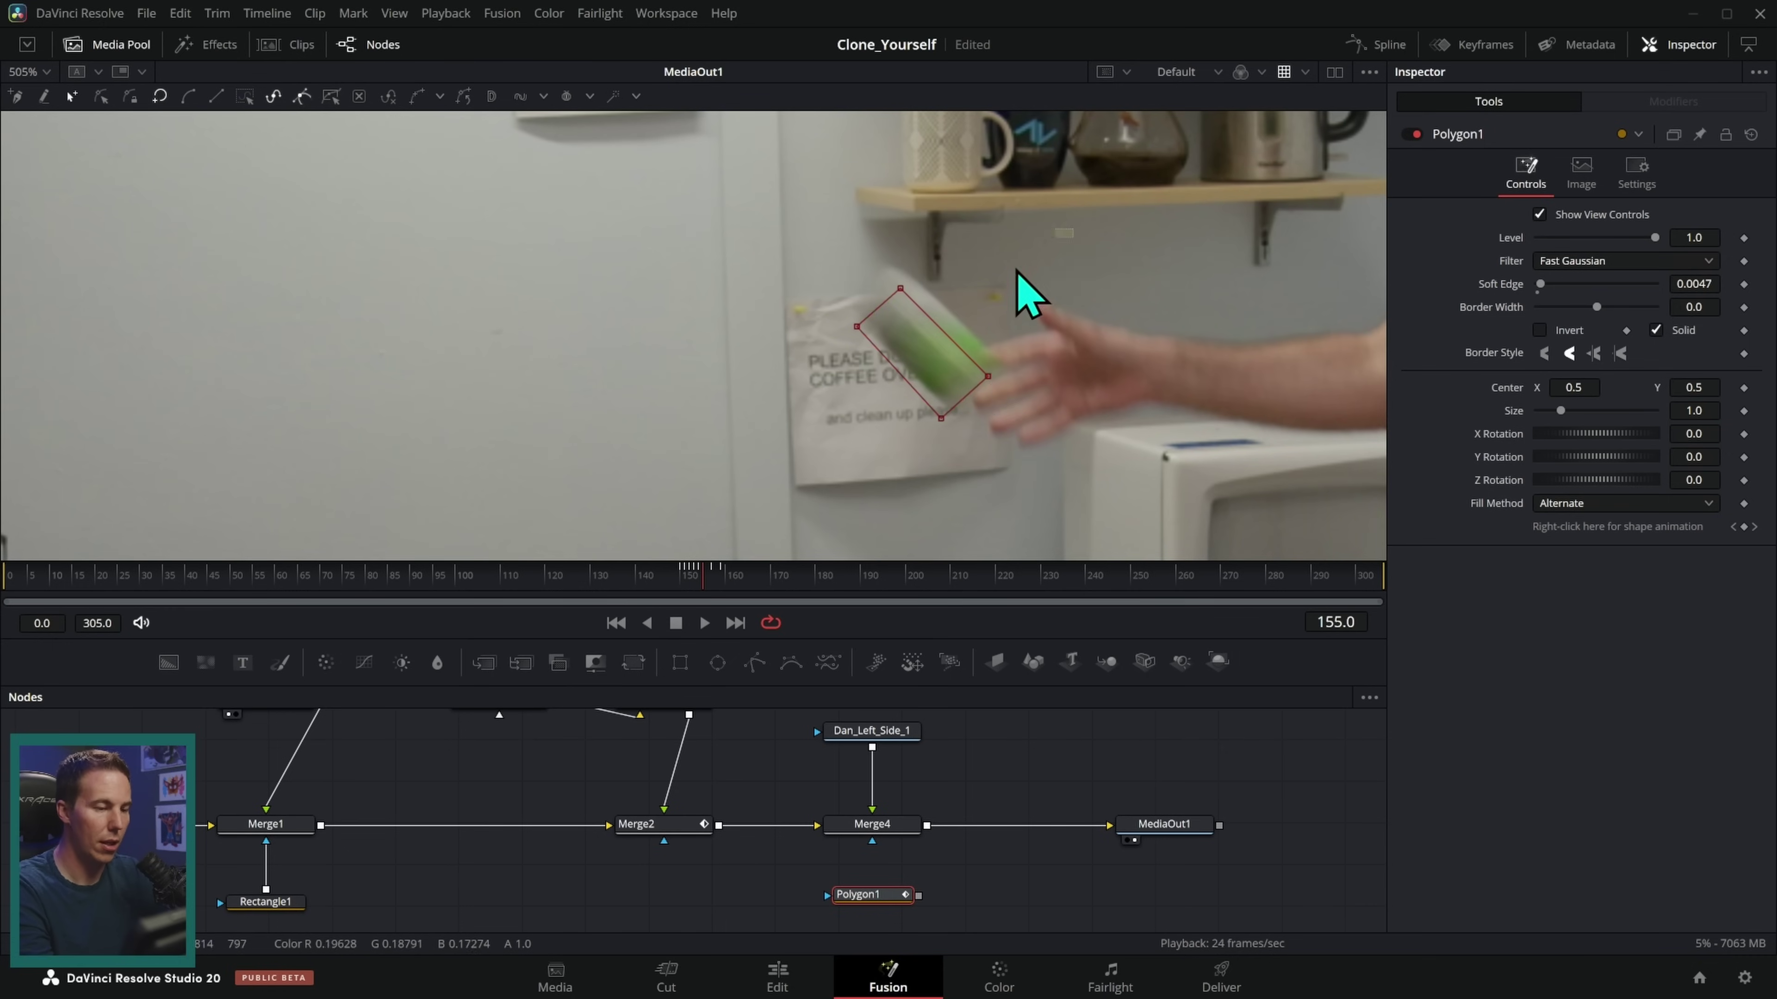
pyautogui.moveTo(990, 376); pyautogui.dragTo(995, 364)
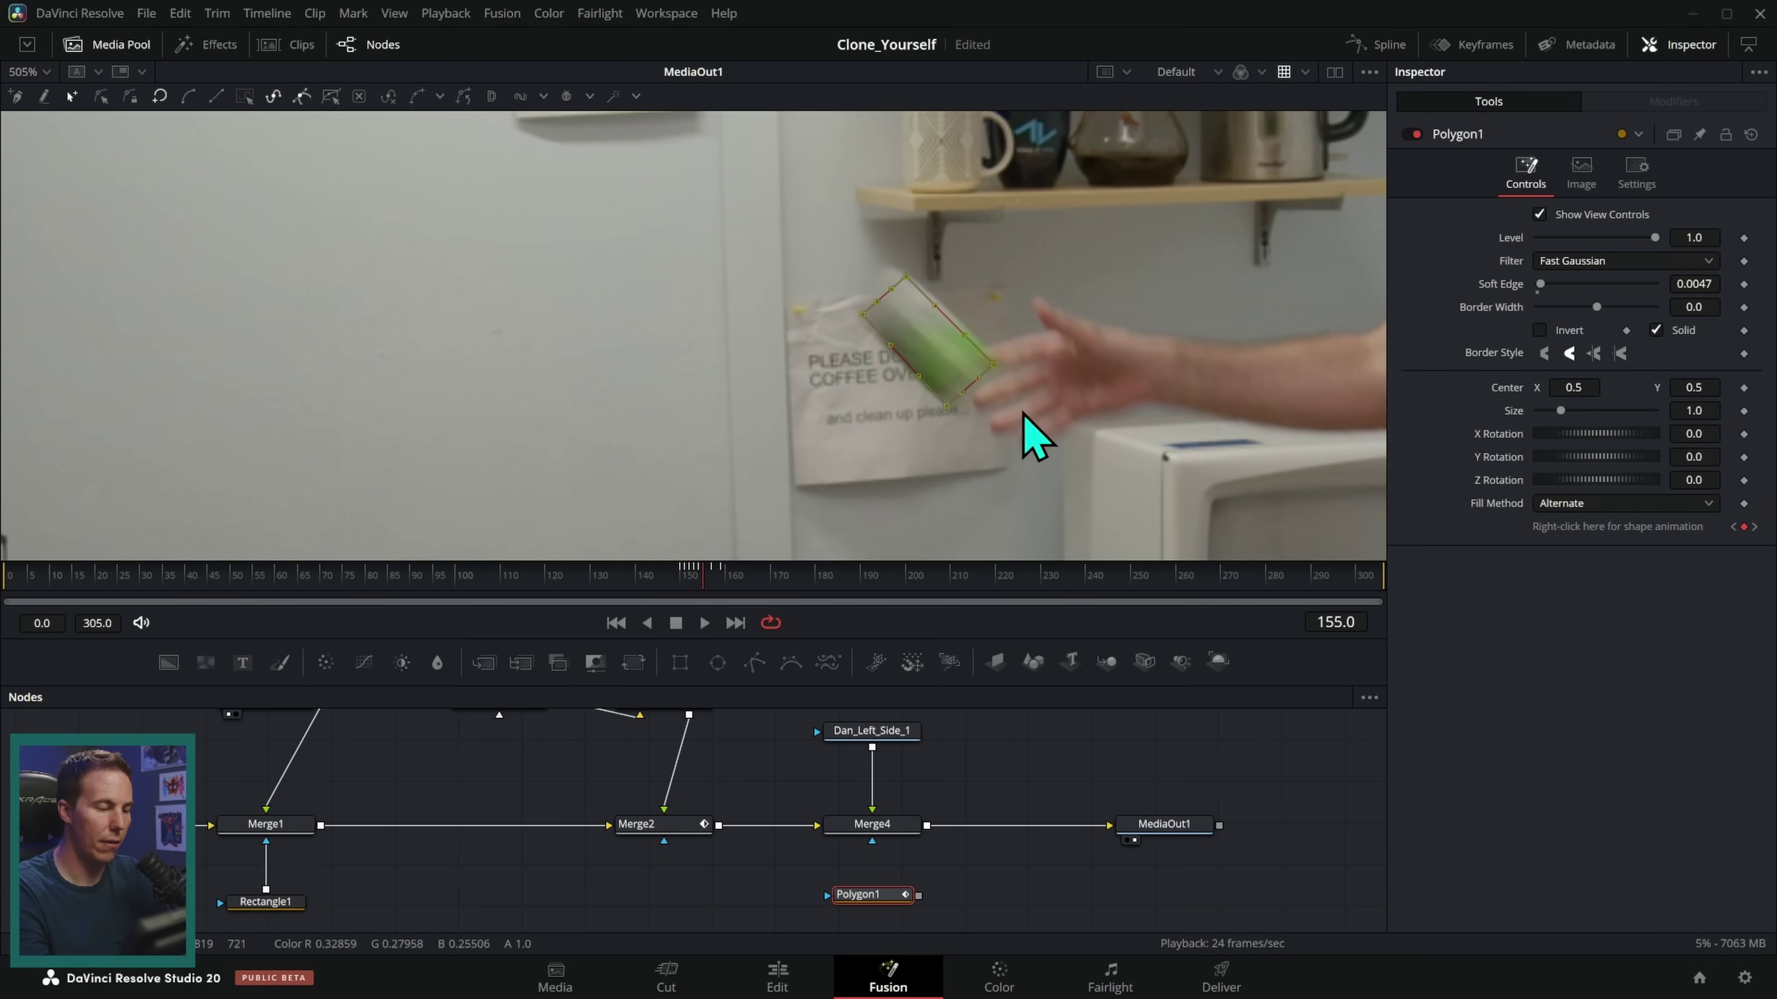
pyautogui.press('Right')
pyautogui.press('Left')
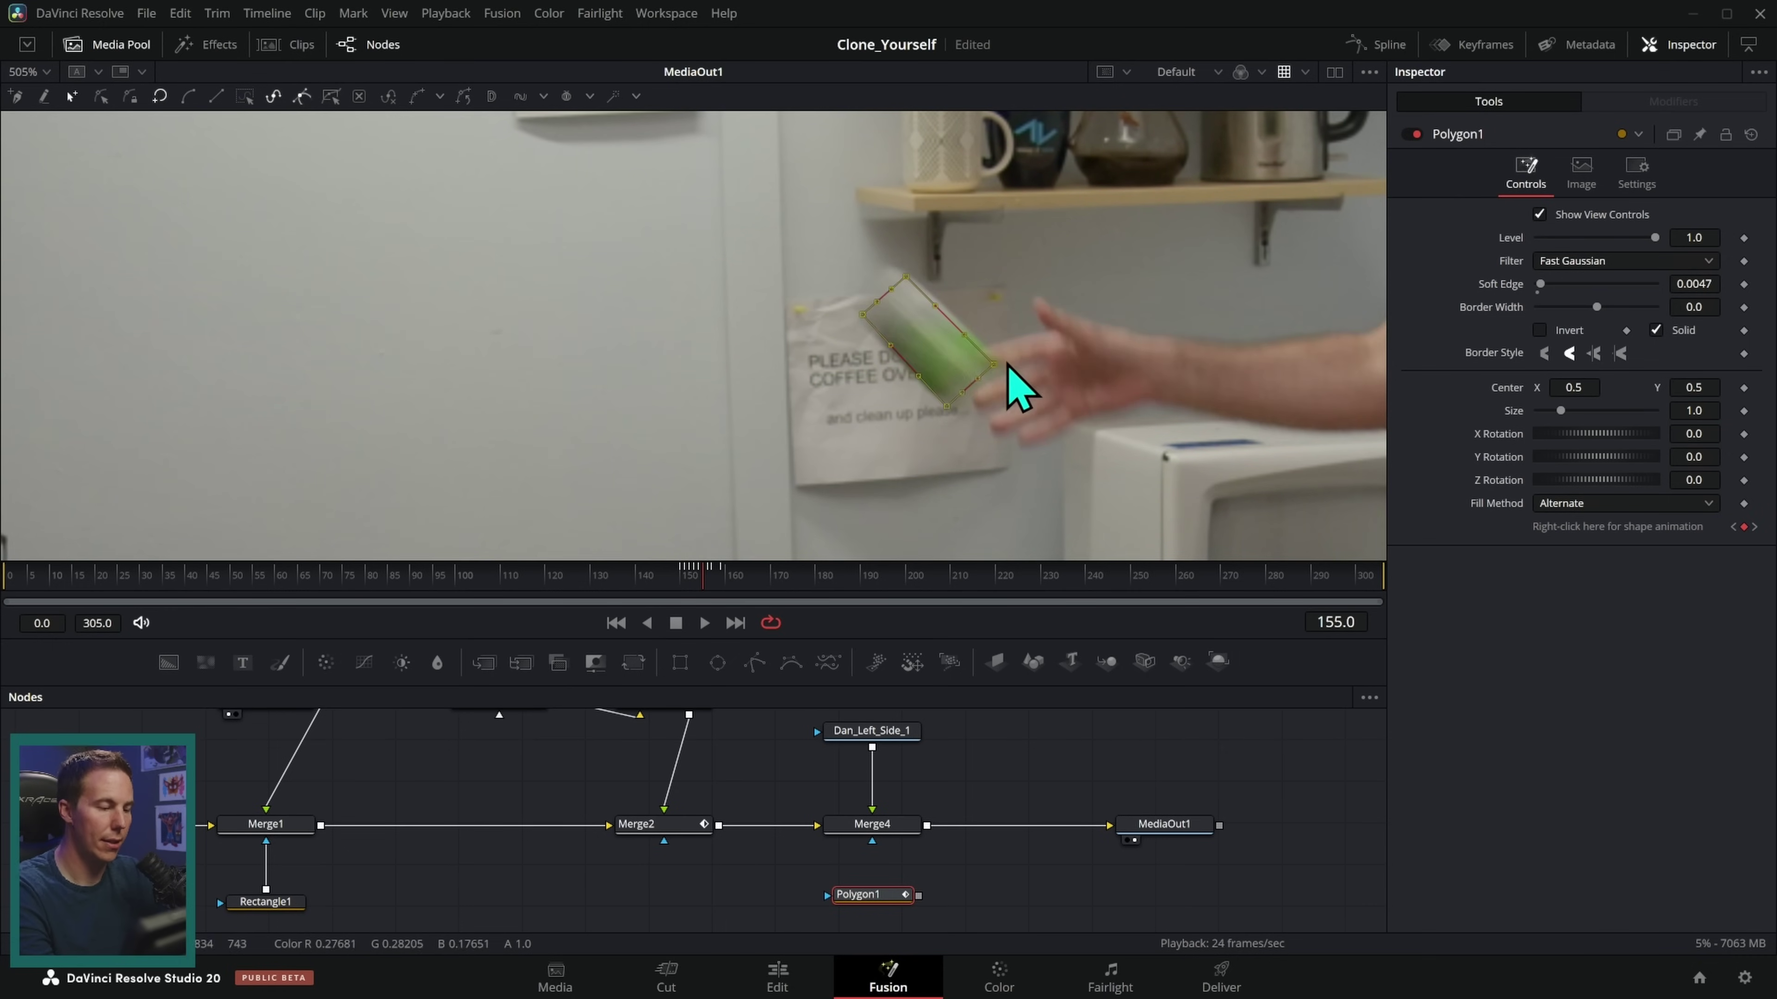
# - Review the throw and key the mask onto the can at frames 160 and 161
pyautogui.press('Left')
pyautogui.press('Right')
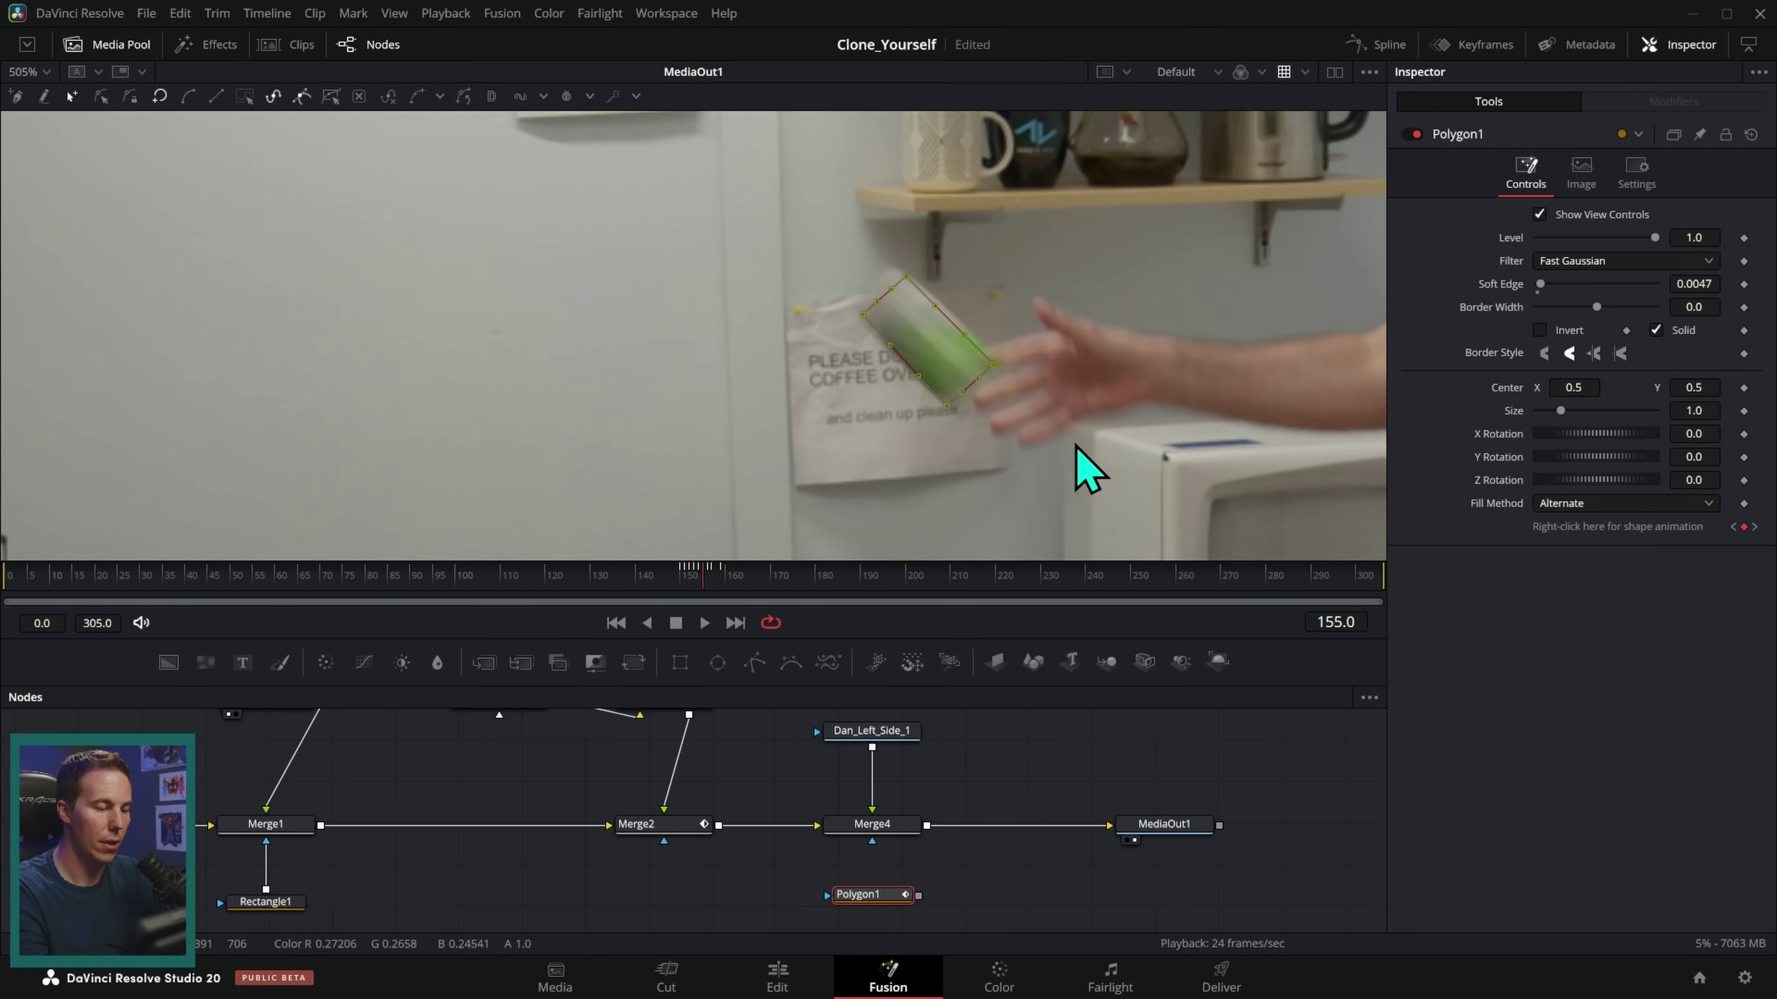
pyautogui.press('Right')
pyautogui.press('Right')
pyautogui.press('Right')
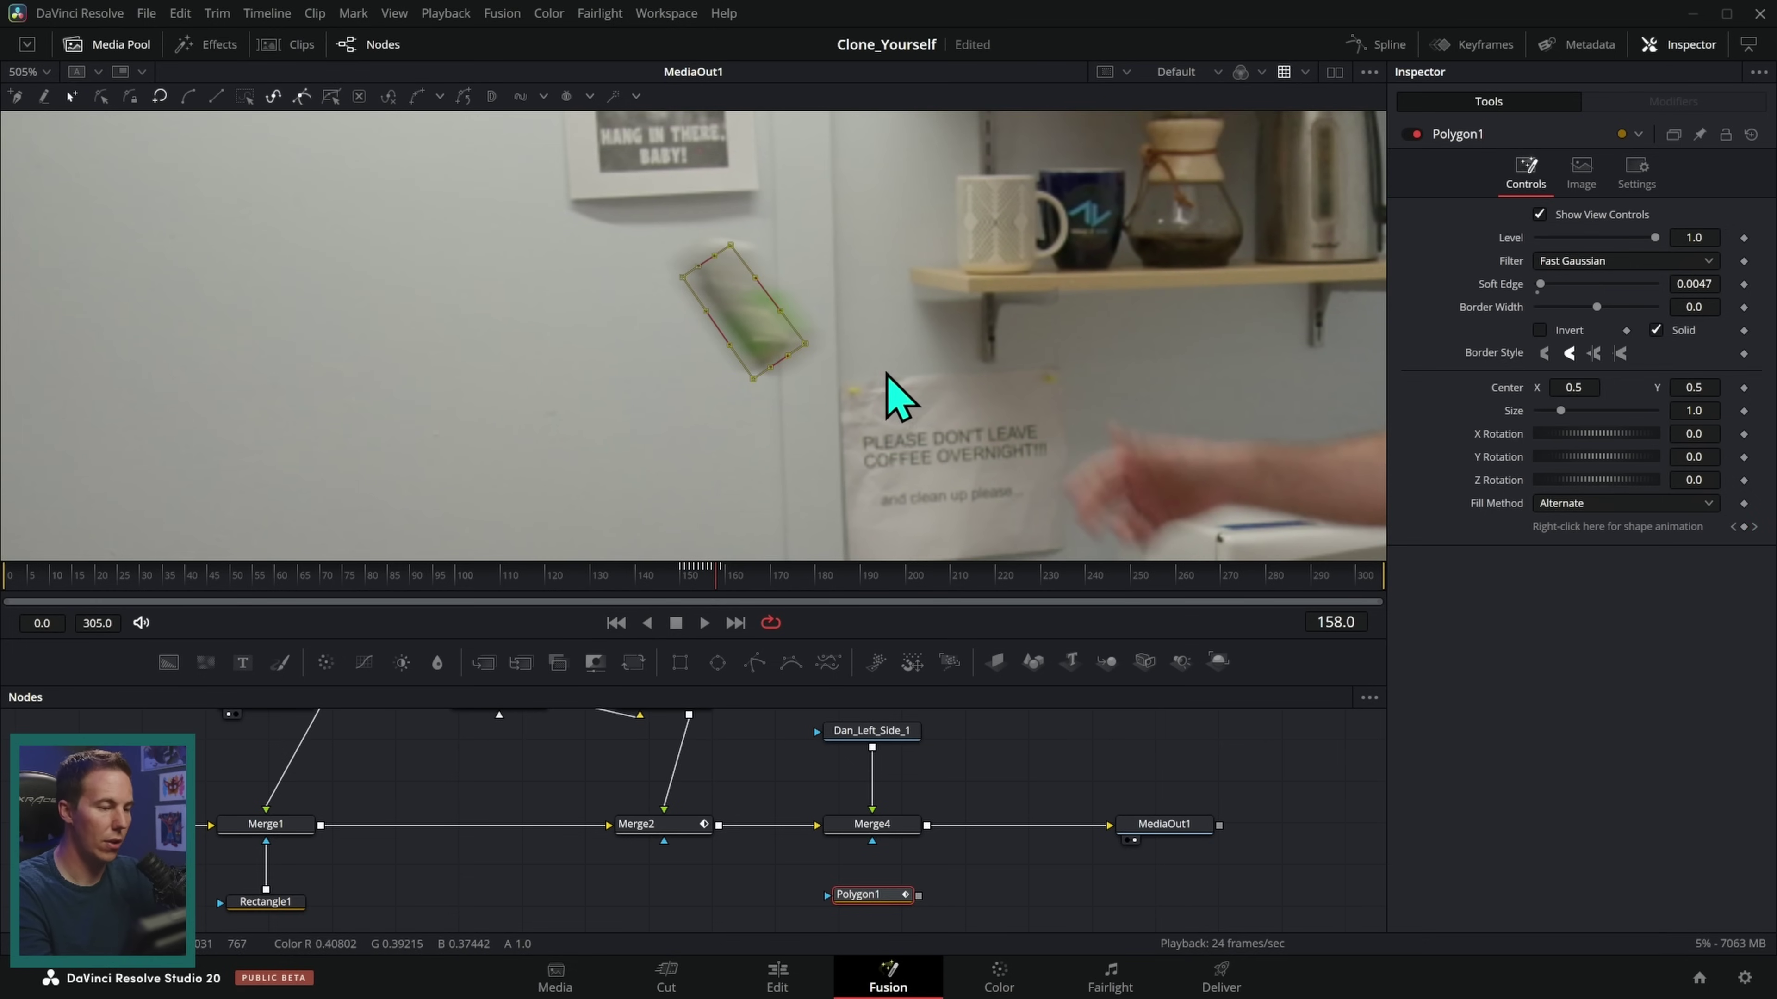
pyautogui.press('Right')
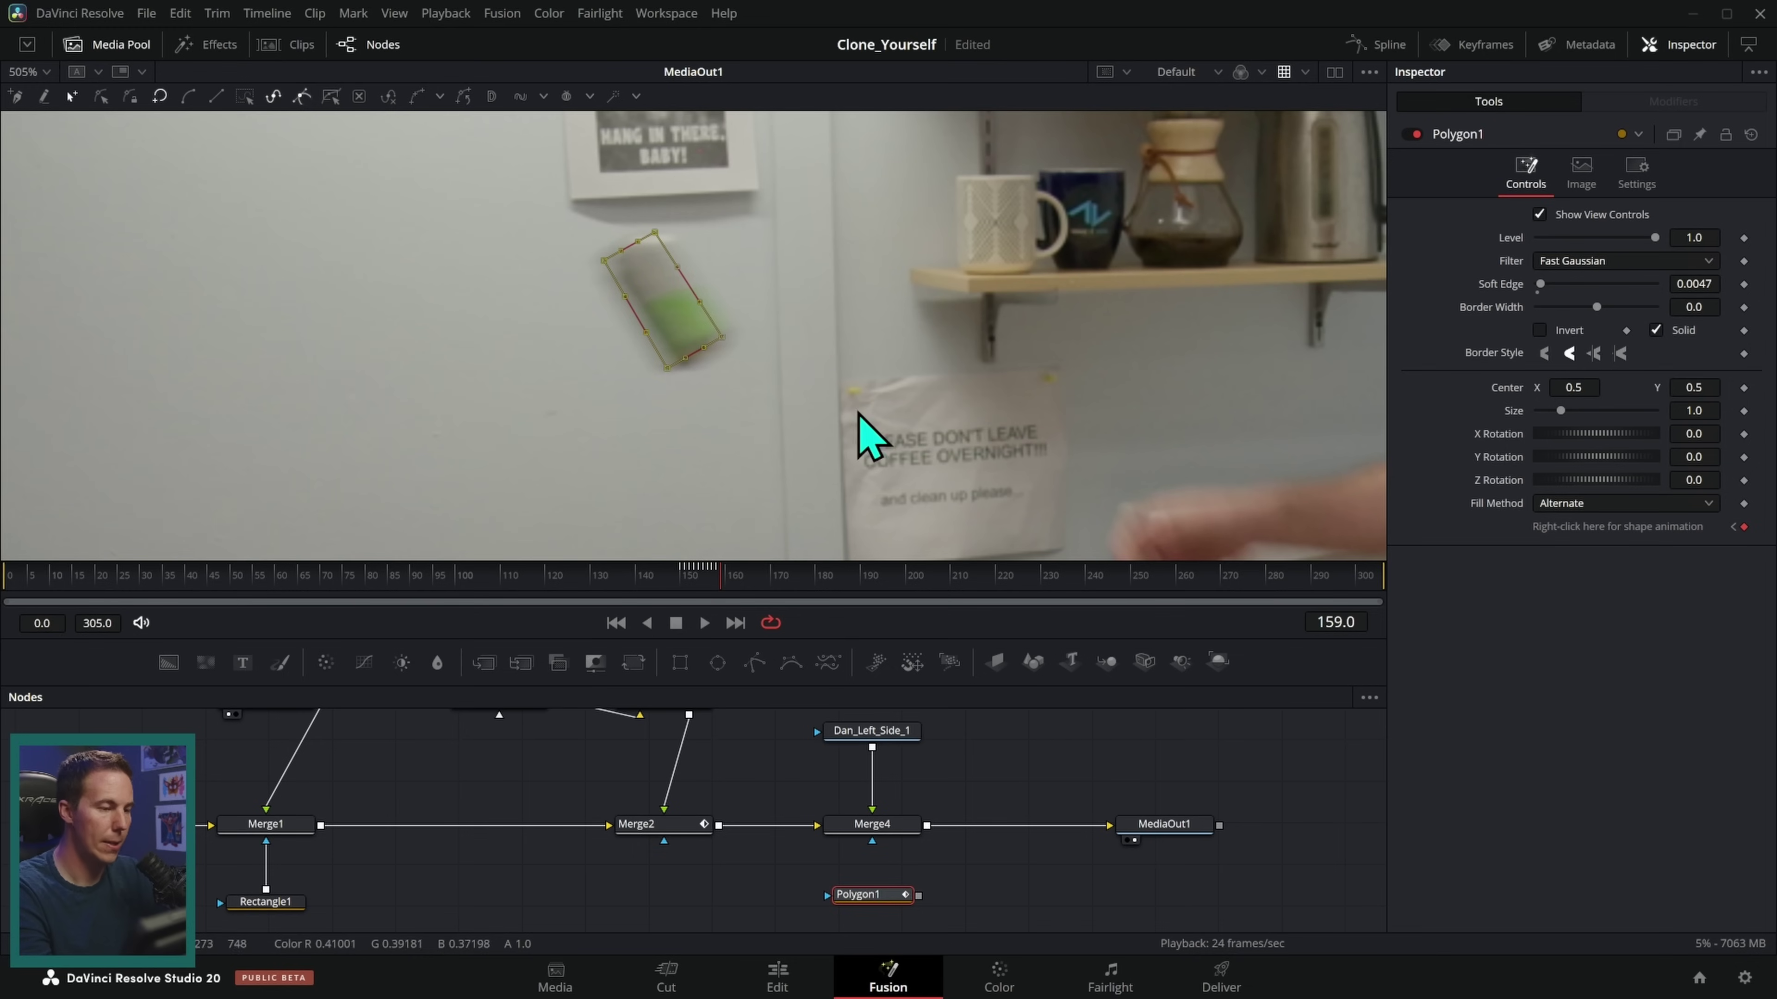
pyautogui.press('Right')
pyautogui.moveTo(726, 334); pyautogui.dragTo(650, 351)
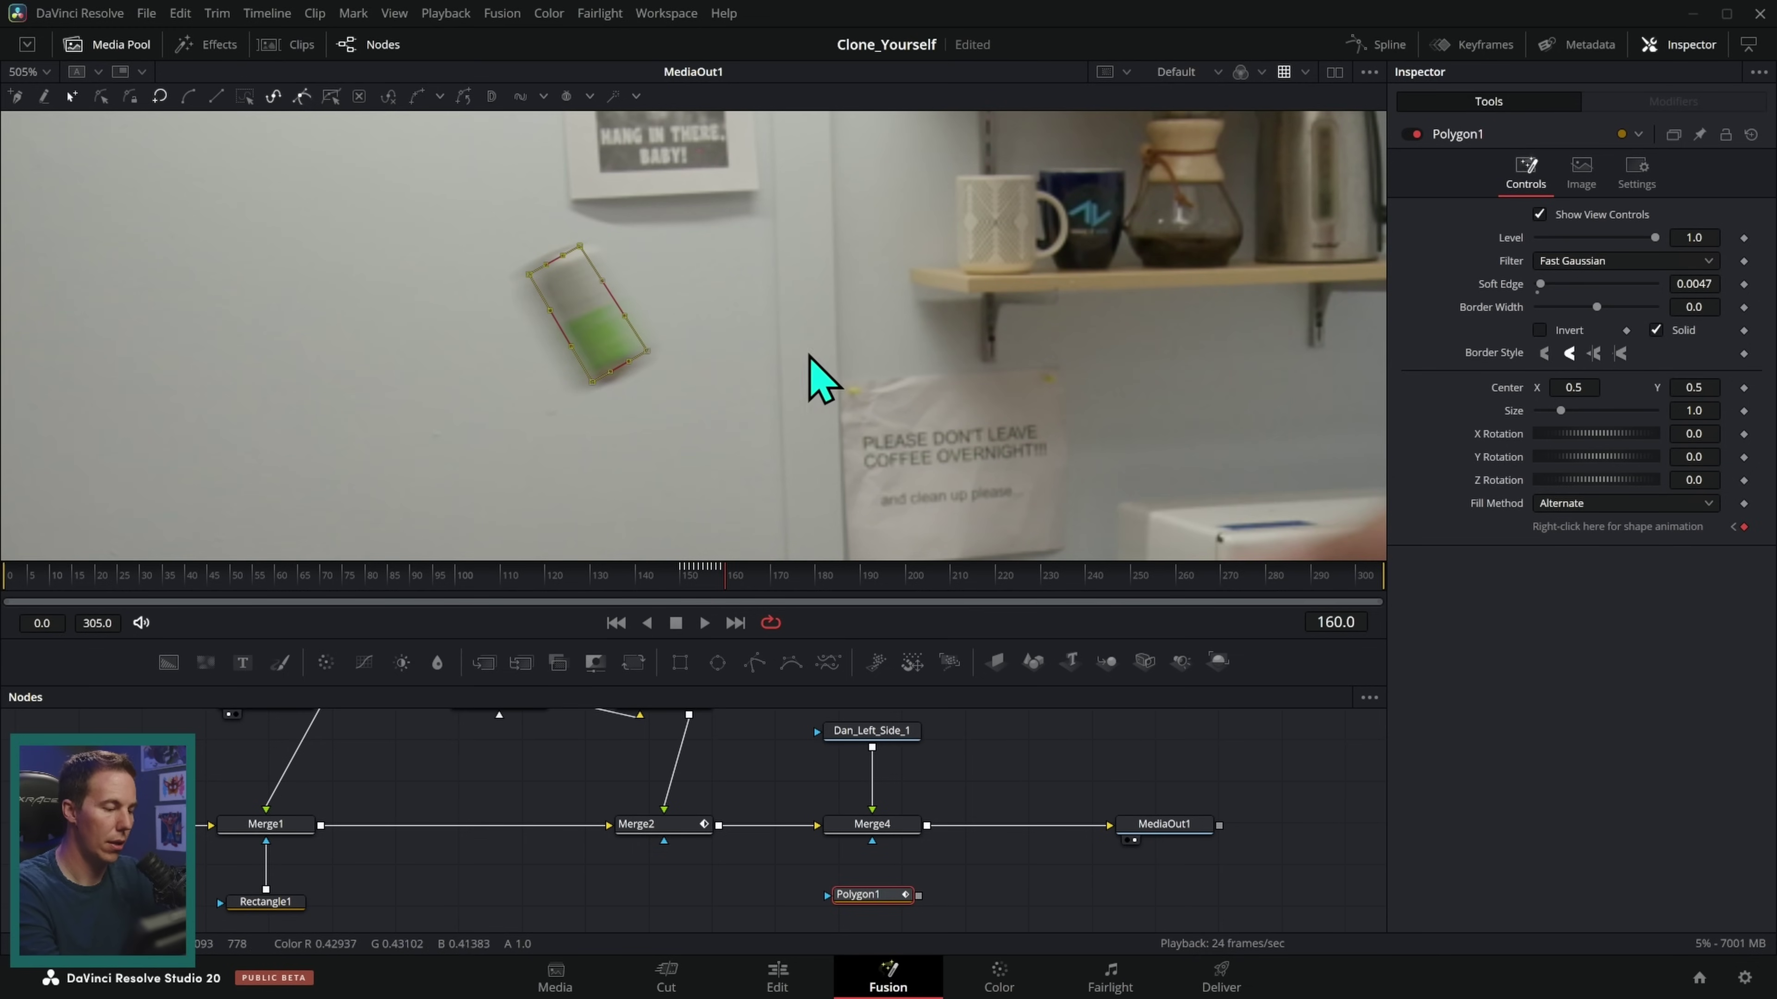
pyautogui.press('Right')
pyautogui.moveTo(590, 390); pyautogui.dragTo(531, 412)
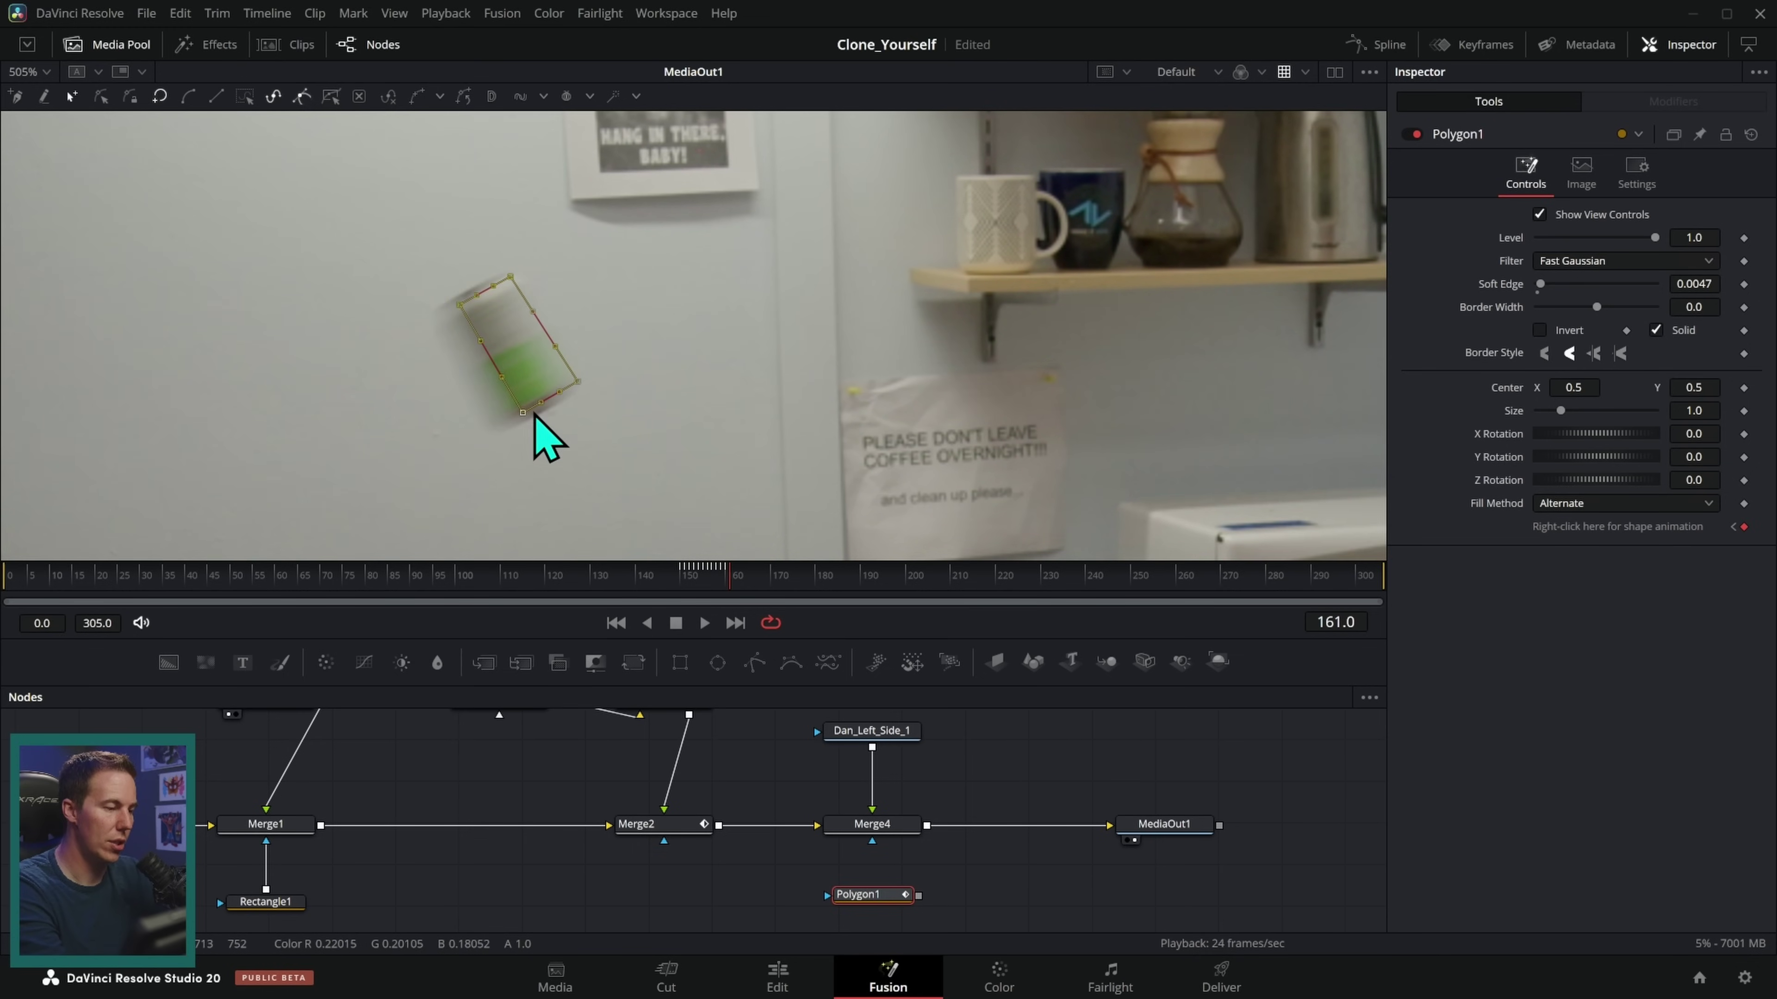
pyautogui.scroll(-3, 543, 436)
pyautogui.press('Left')
pyautogui.press('Left')
pyautogui.press('Left')
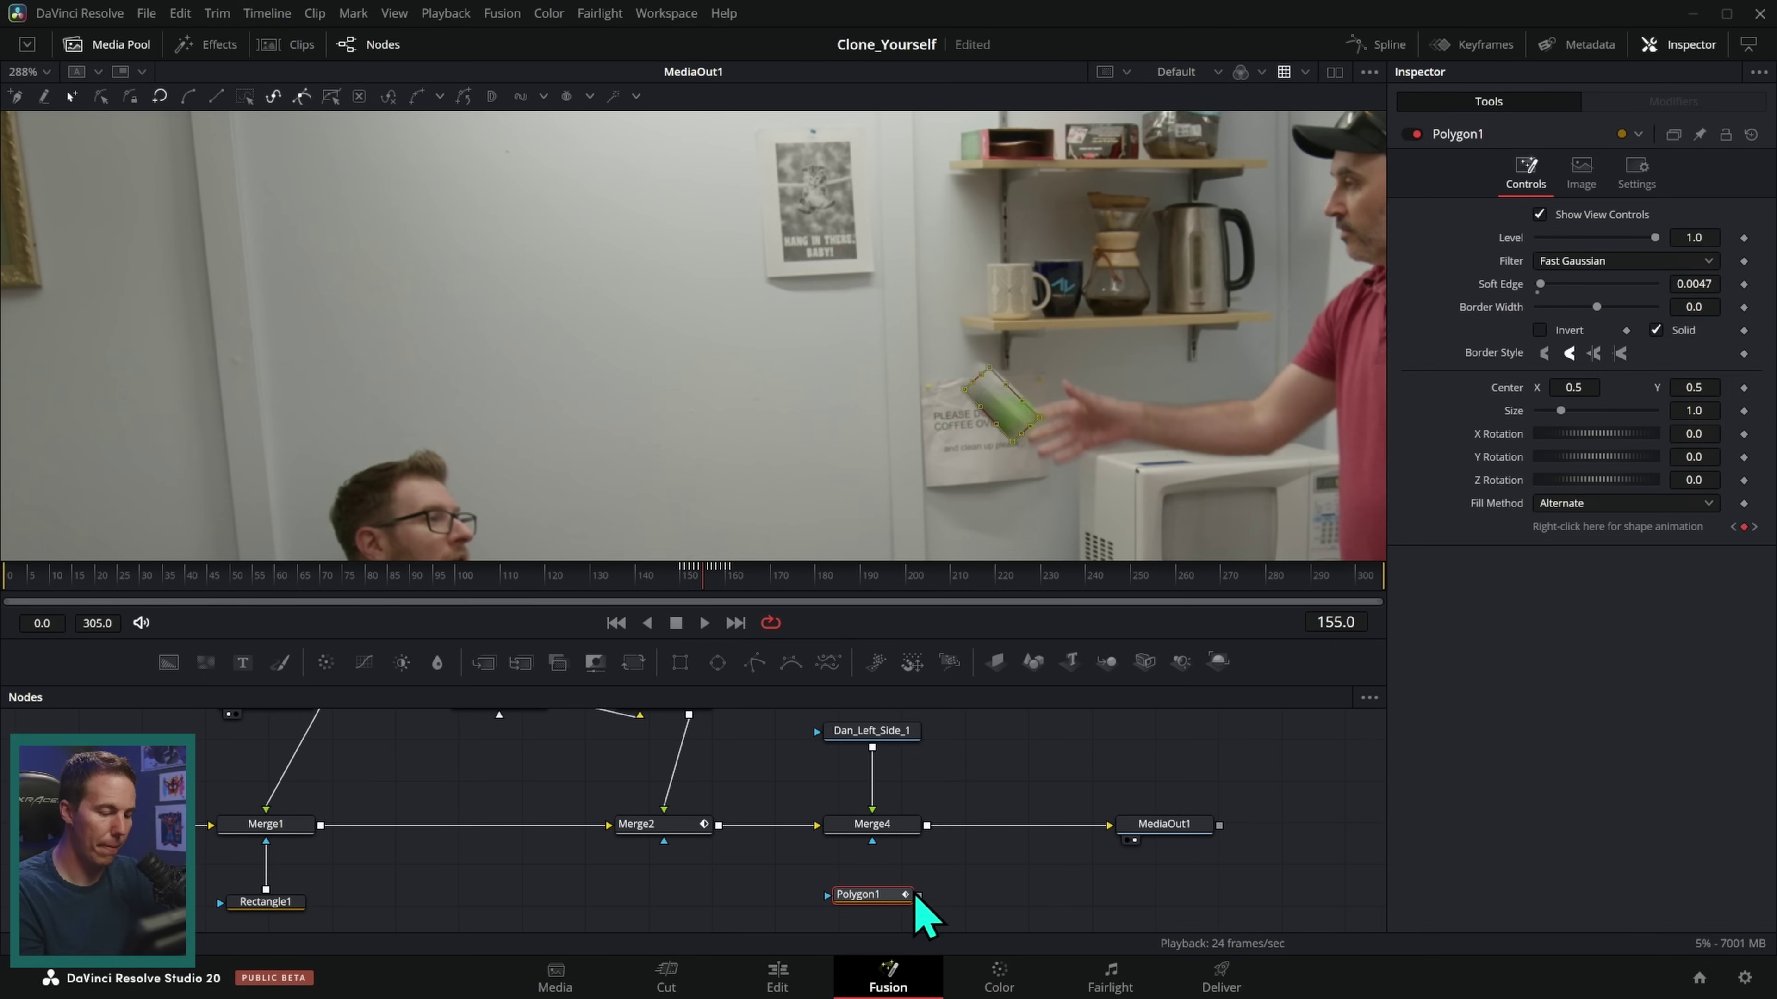
# - Connect Polygon1 as Merge4's mask and scrub frames 150–155 to check the masked can
pyautogui.moveTo(918, 895); pyautogui.dragTo(909, 843)
pyautogui.click(1060, 742)
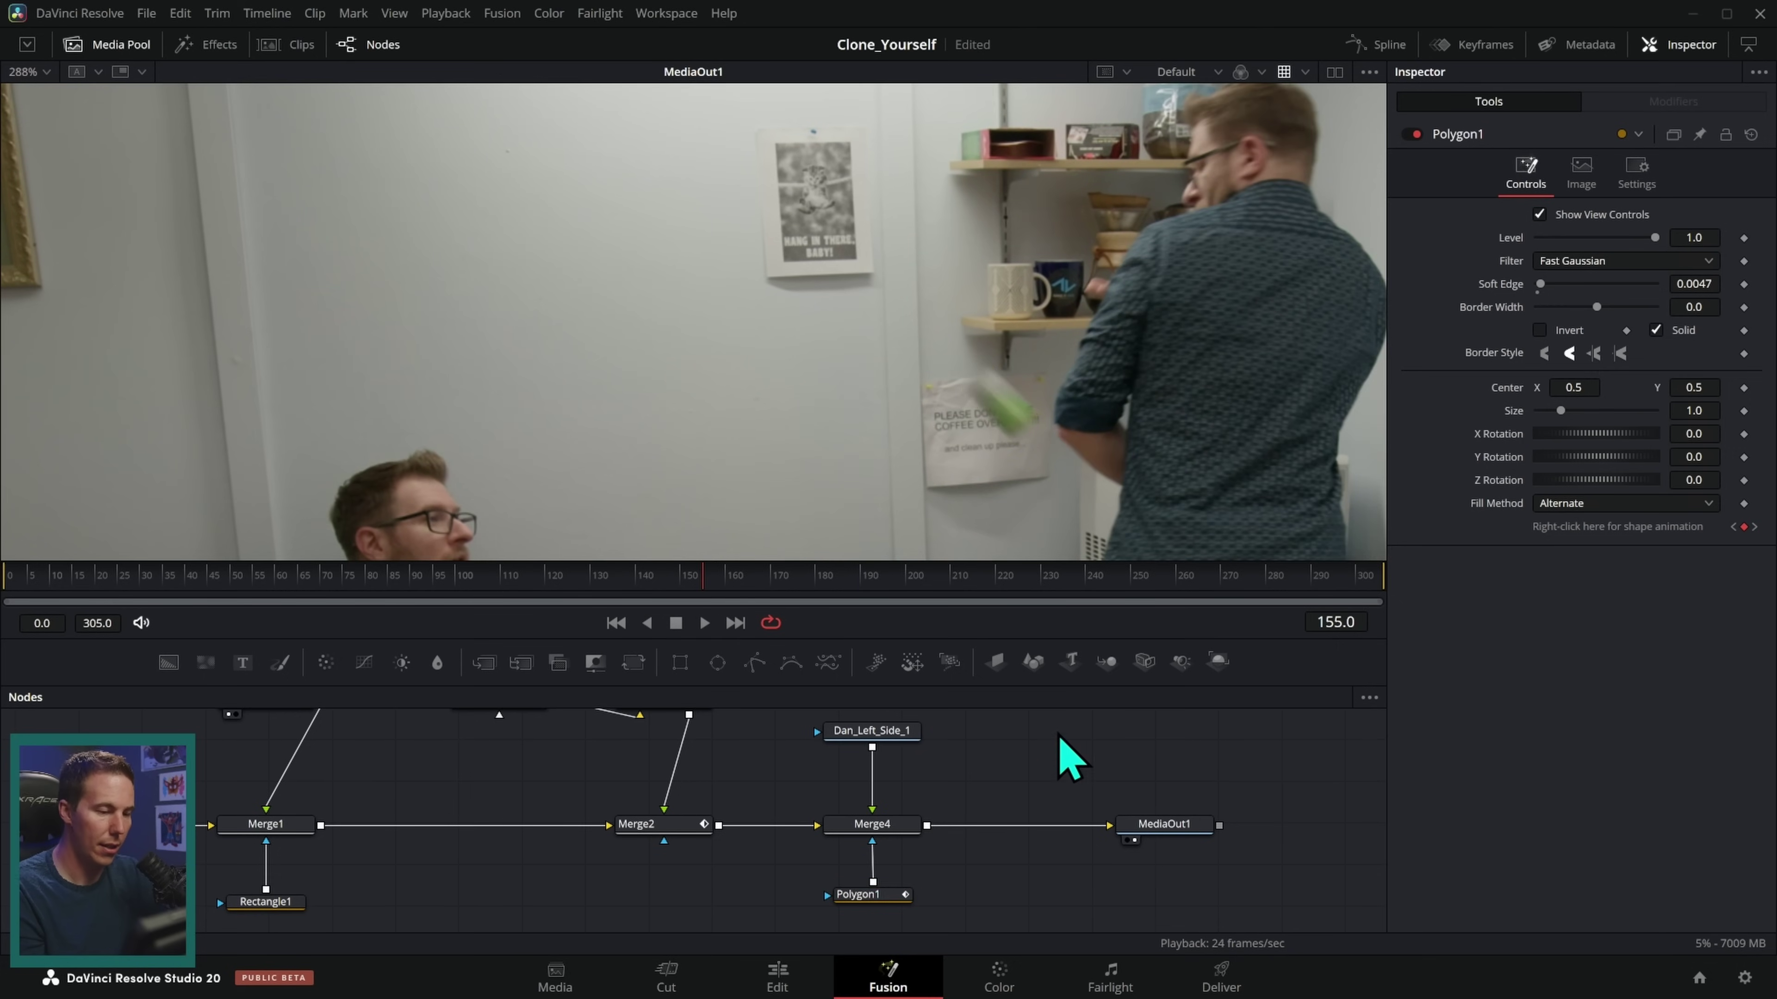
pyautogui.moveTo(701, 574); pyautogui.dragTo(684, 581)
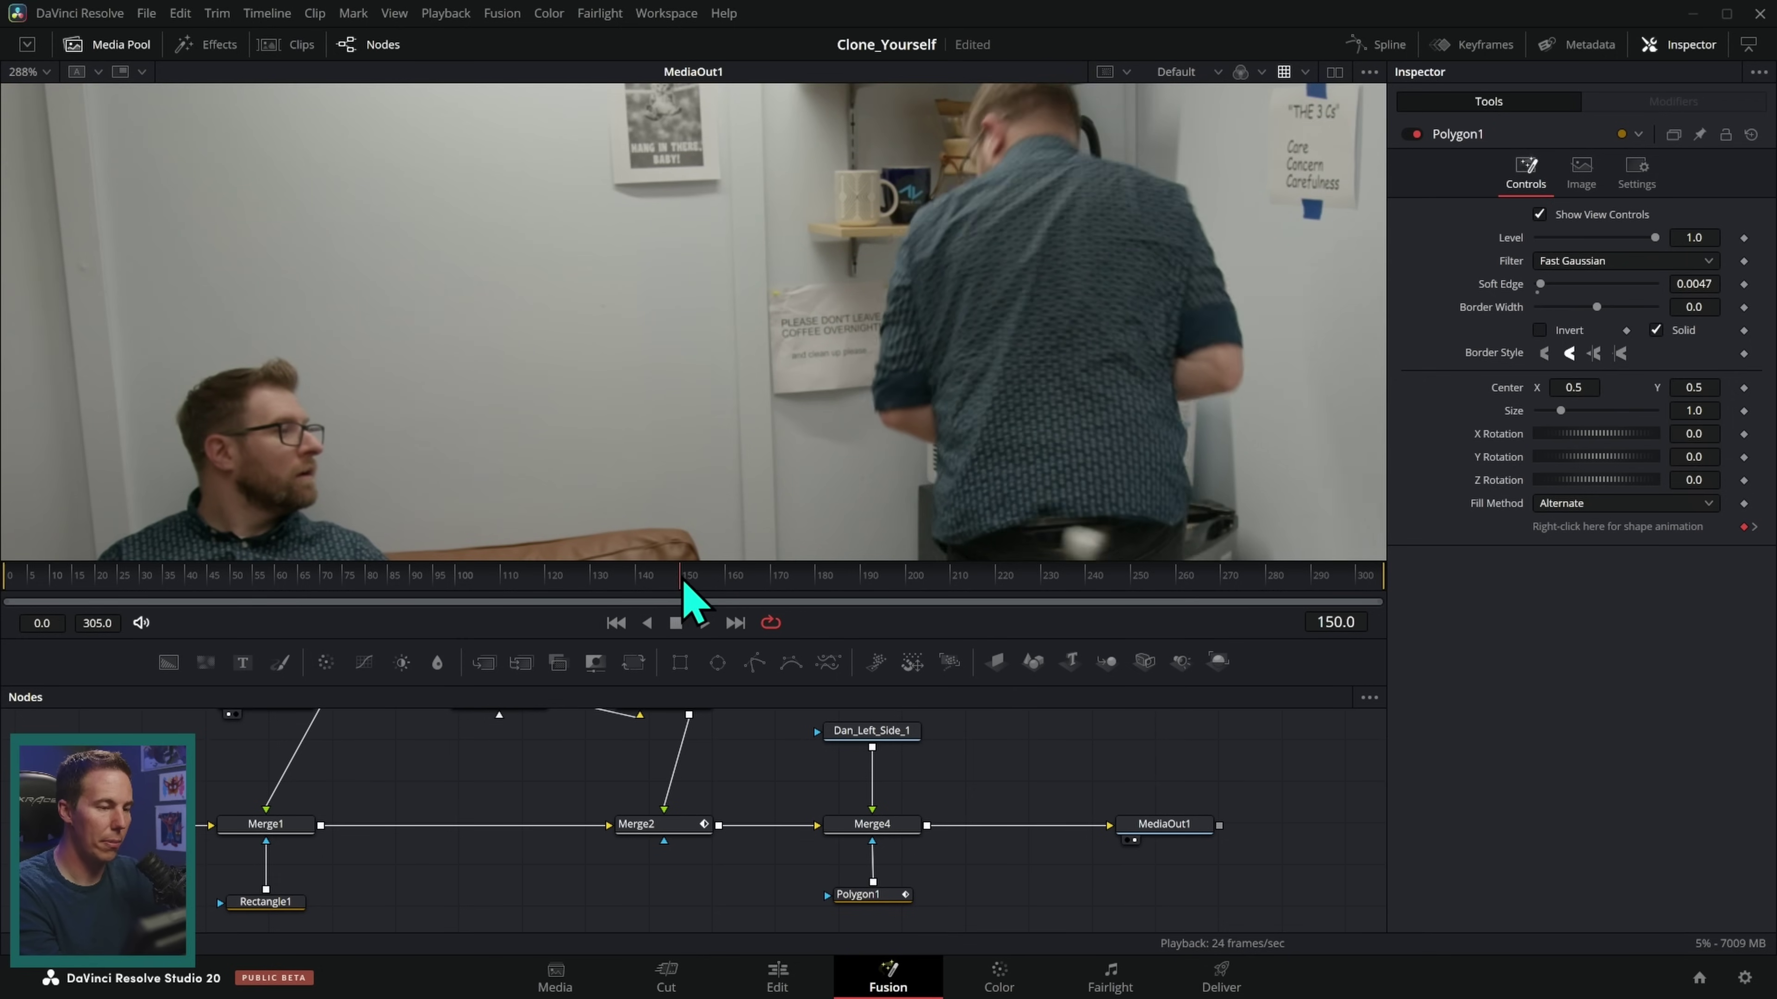
pyautogui.moveTo(684, 581); pyautogui.dragTo(689, 595)
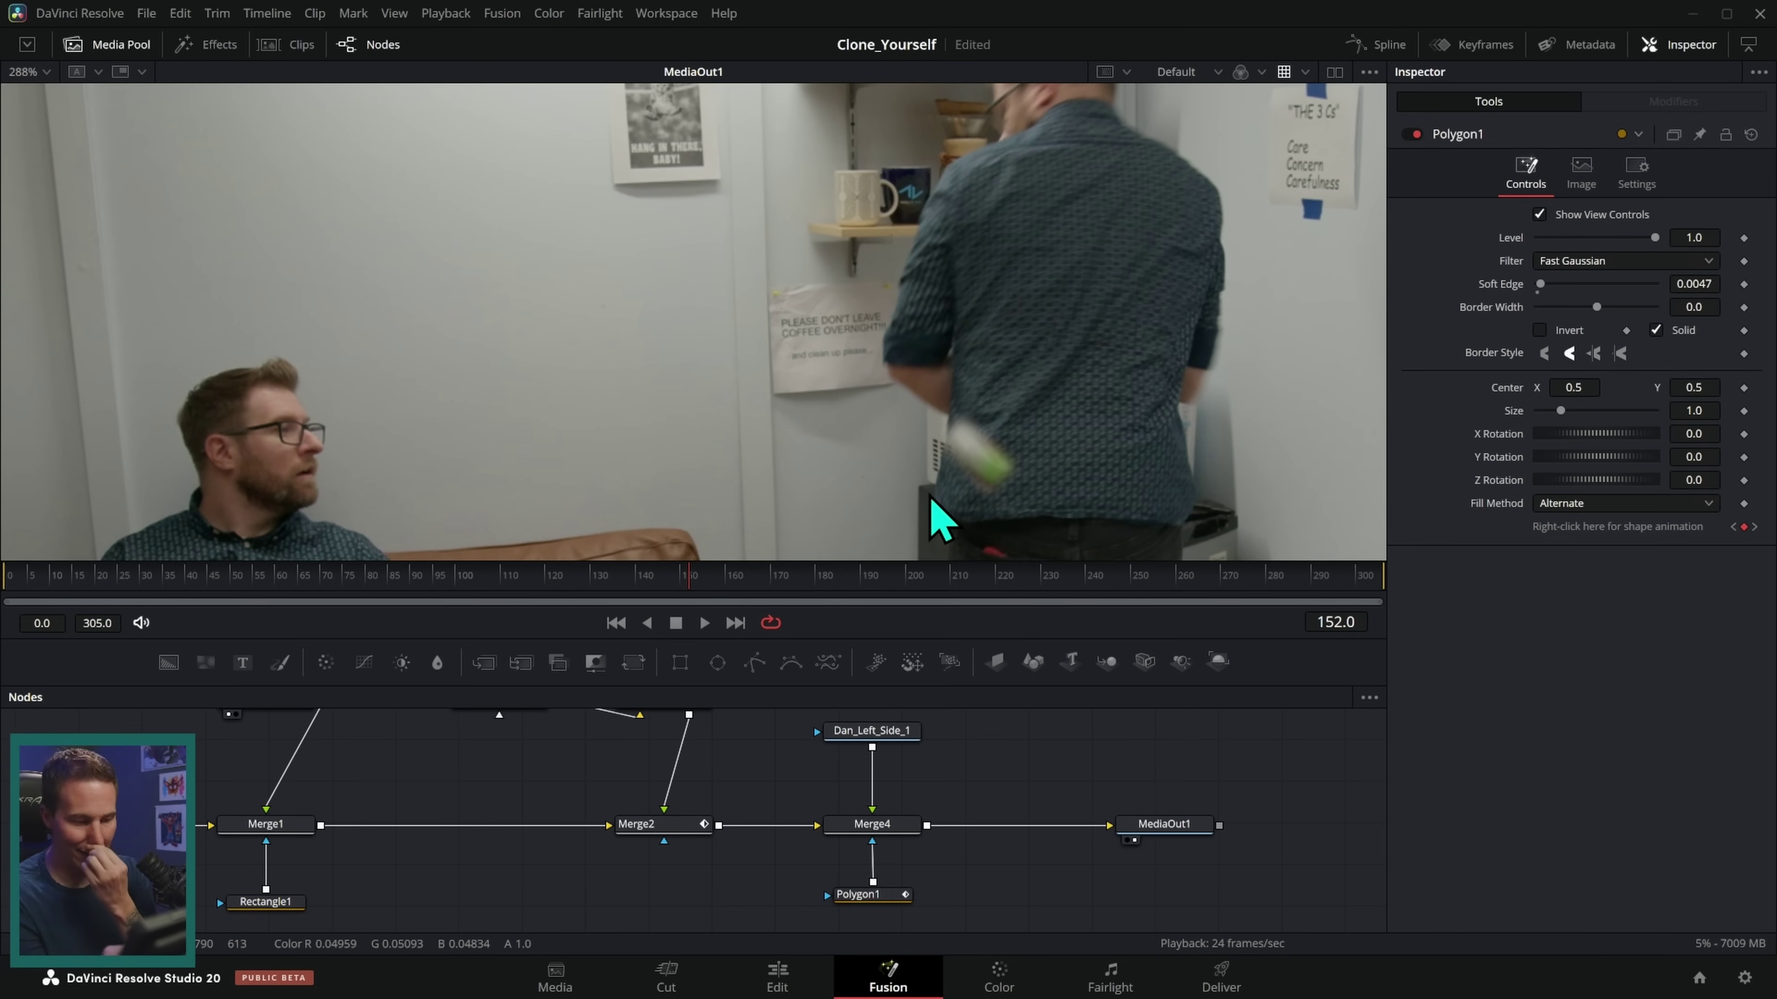
# - Detach Polygon1 from Merge4 and wire it into the Dan_Left_Side_1 node instead
pyautogui.scroll(1, 1031, 777)
pyautogui.moveTo(892, 903)
pyautogui.mouseDown()
pyautogui.moveTo(1025, 747)
pyautogui.moveTo(819, 730)
pyautogui.moveTo(903, 804)
pyautogui.moveTo(910, 788)
pyautogui.mouseUp()
pyautogui.scroll(5, 1017, 776)
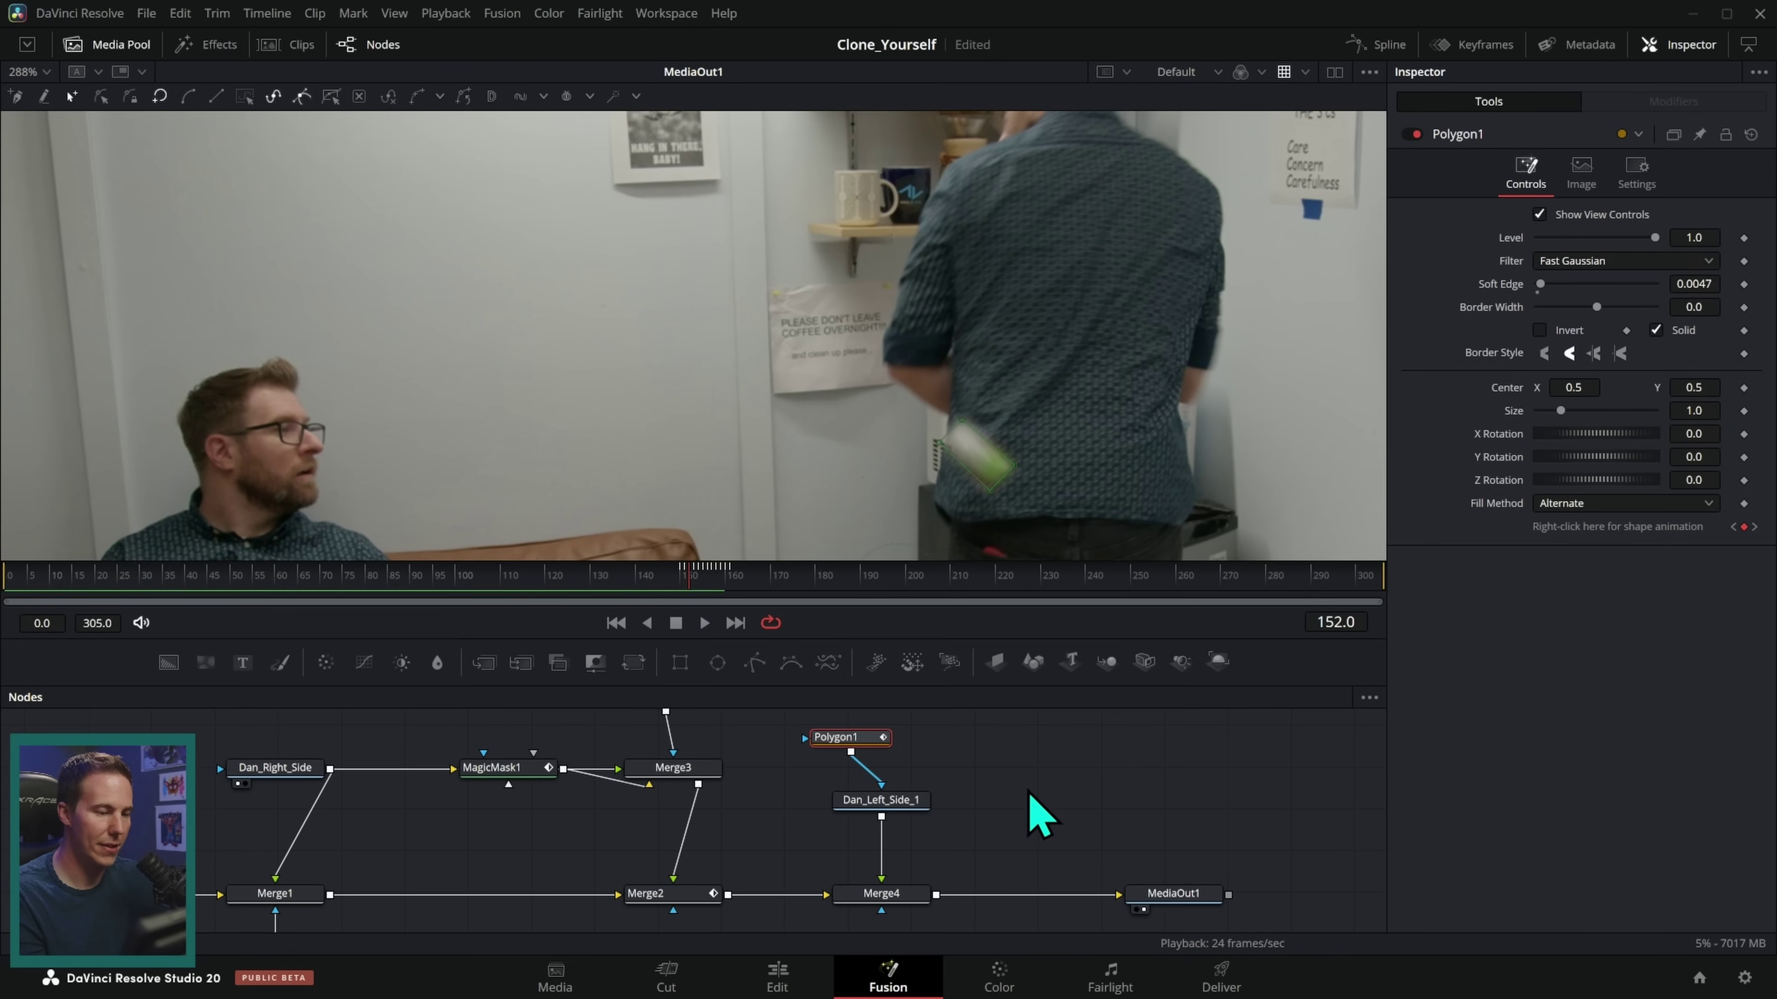
# - Enlarge the node graph and inspect the Dan_Left_Side_1, Merge4 and Polygon1 settings
pyautogui.click(980, 805)
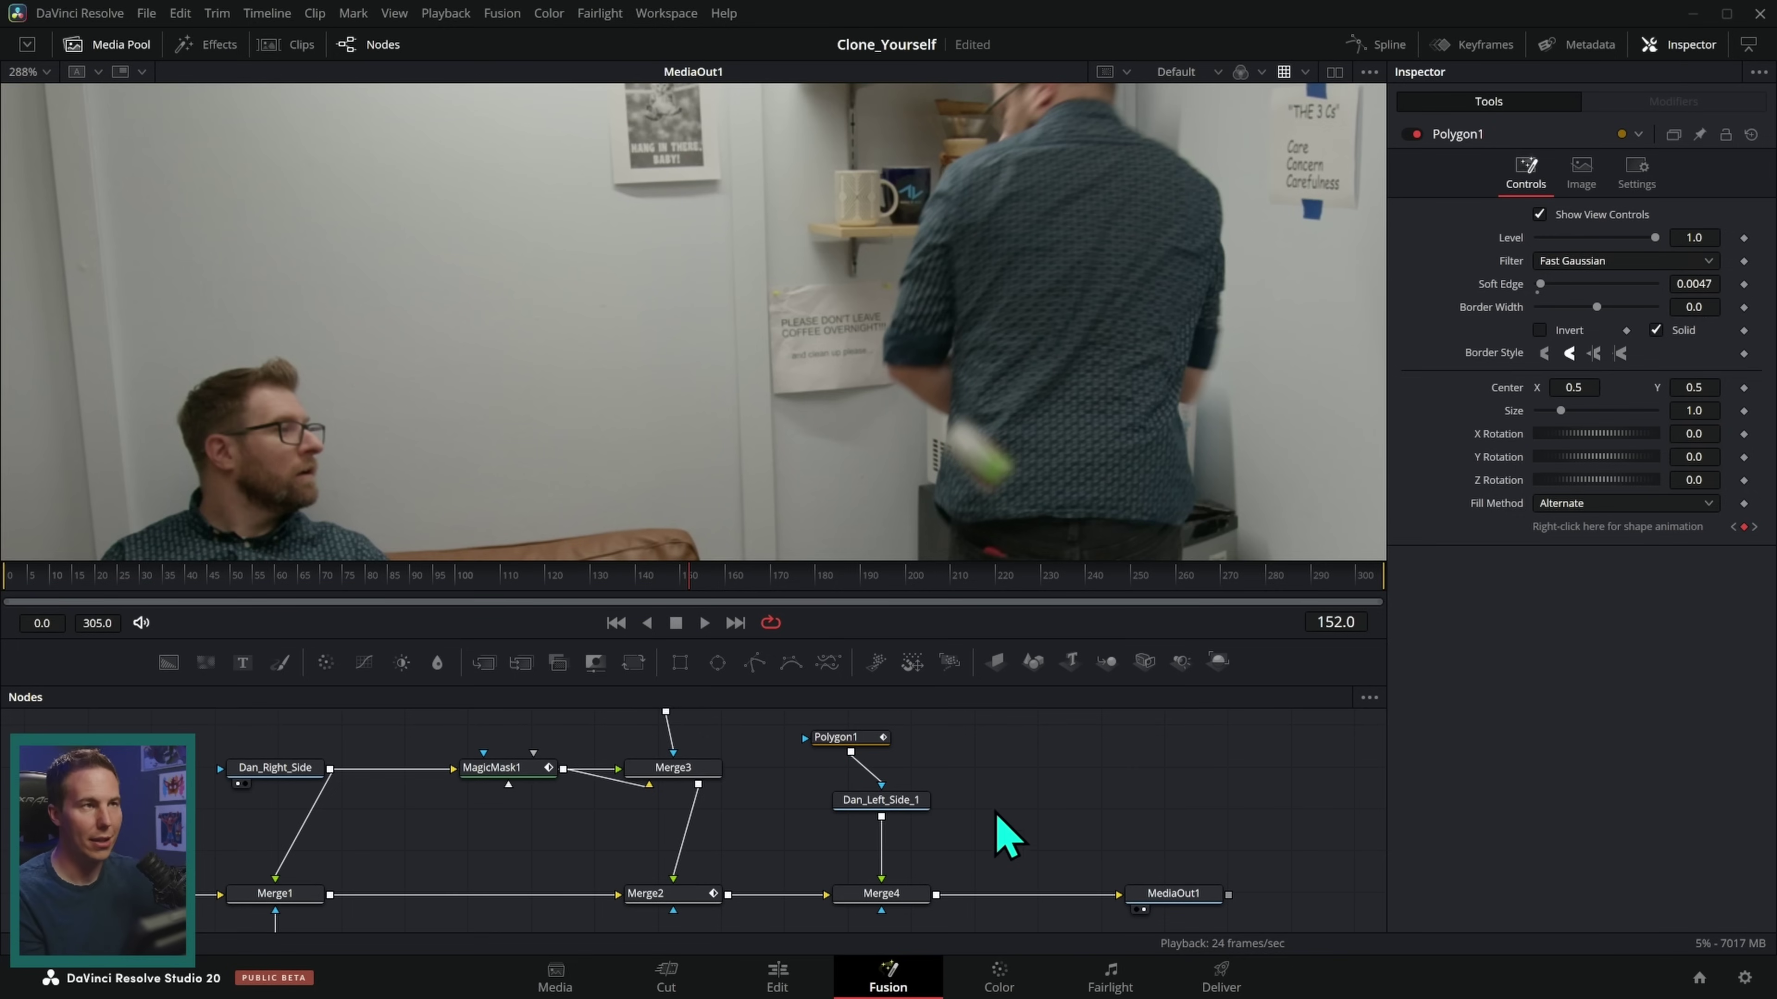
pyautogui.moveTo(1090, 642); pyautogui.dragTo(1092, 617)
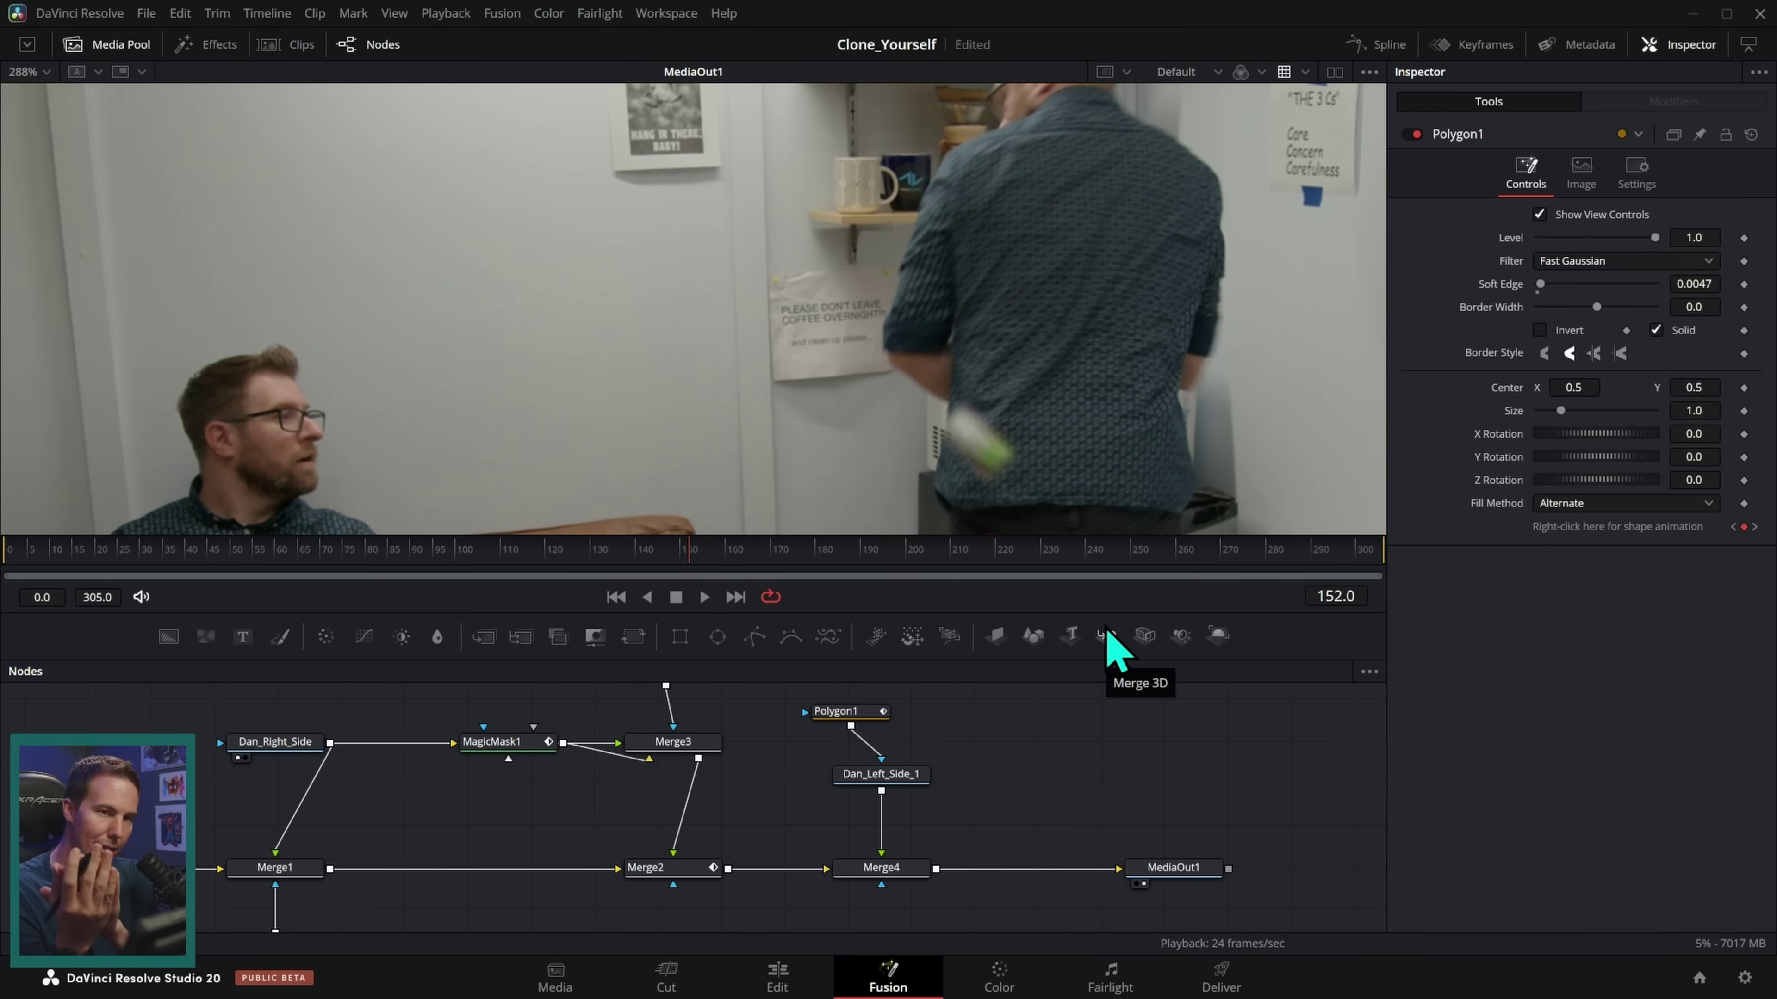
pyautogui.click(881, 774)
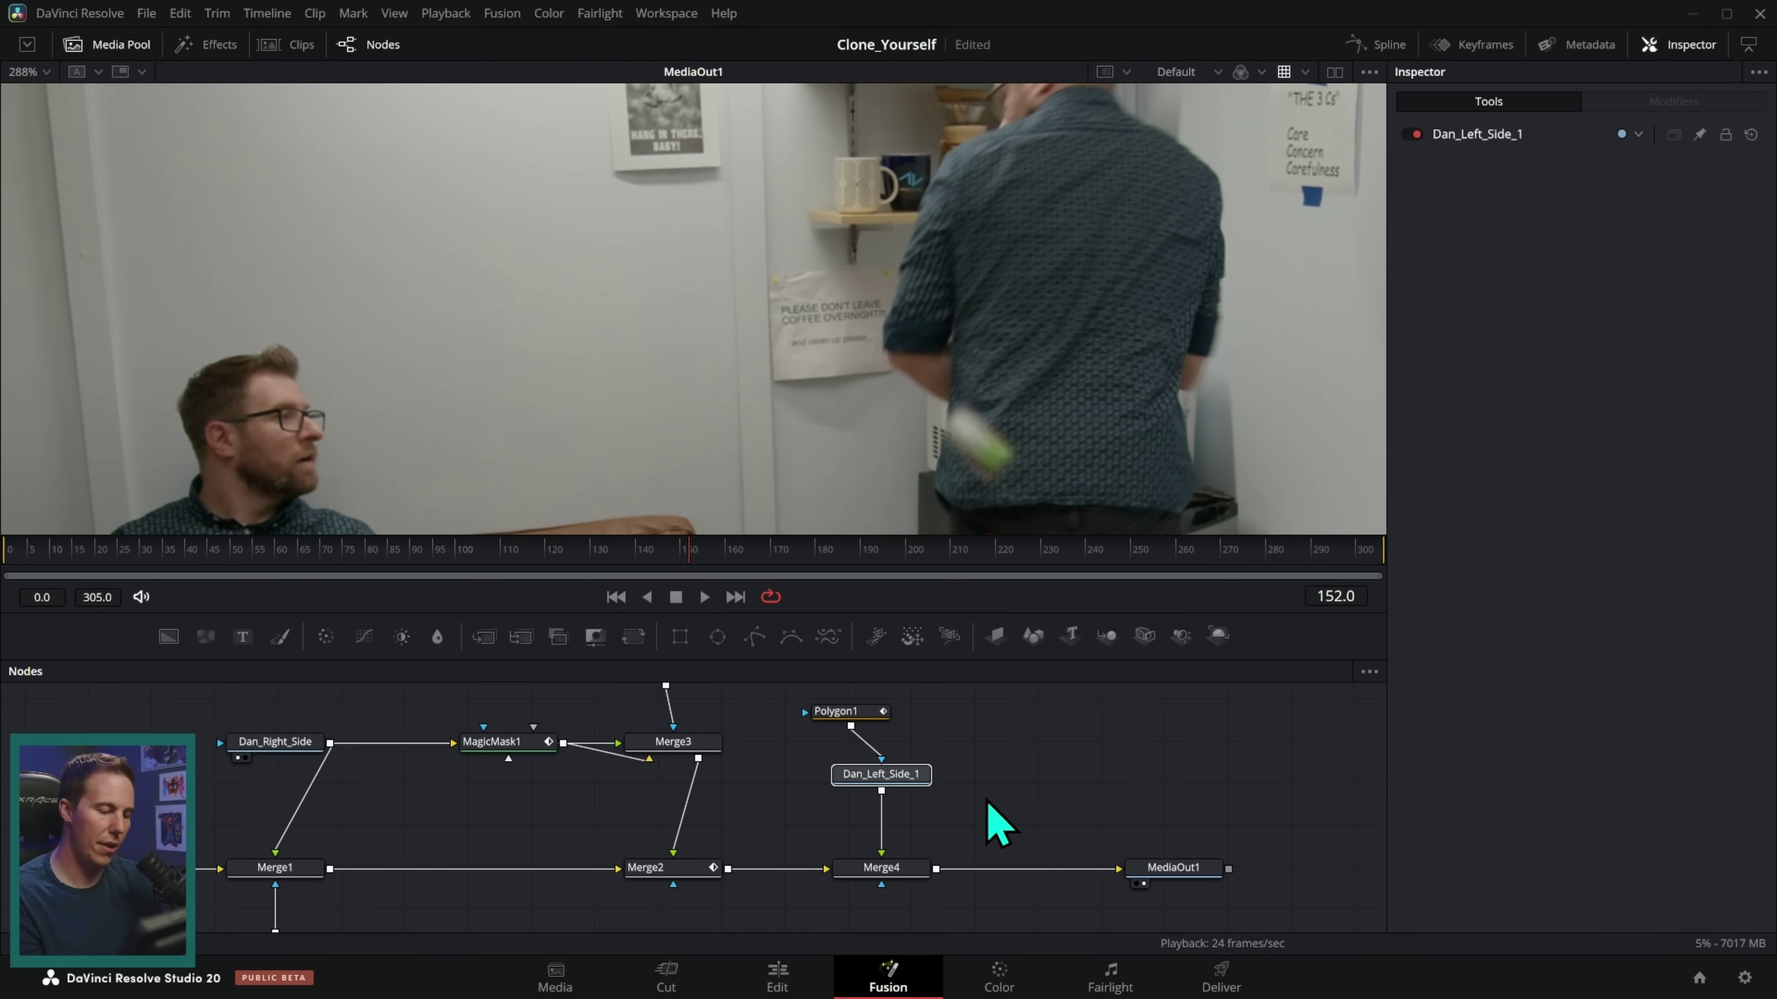
pyautogui.scroll(-2, 1015, 730)
pyautogui.click(923, 795)
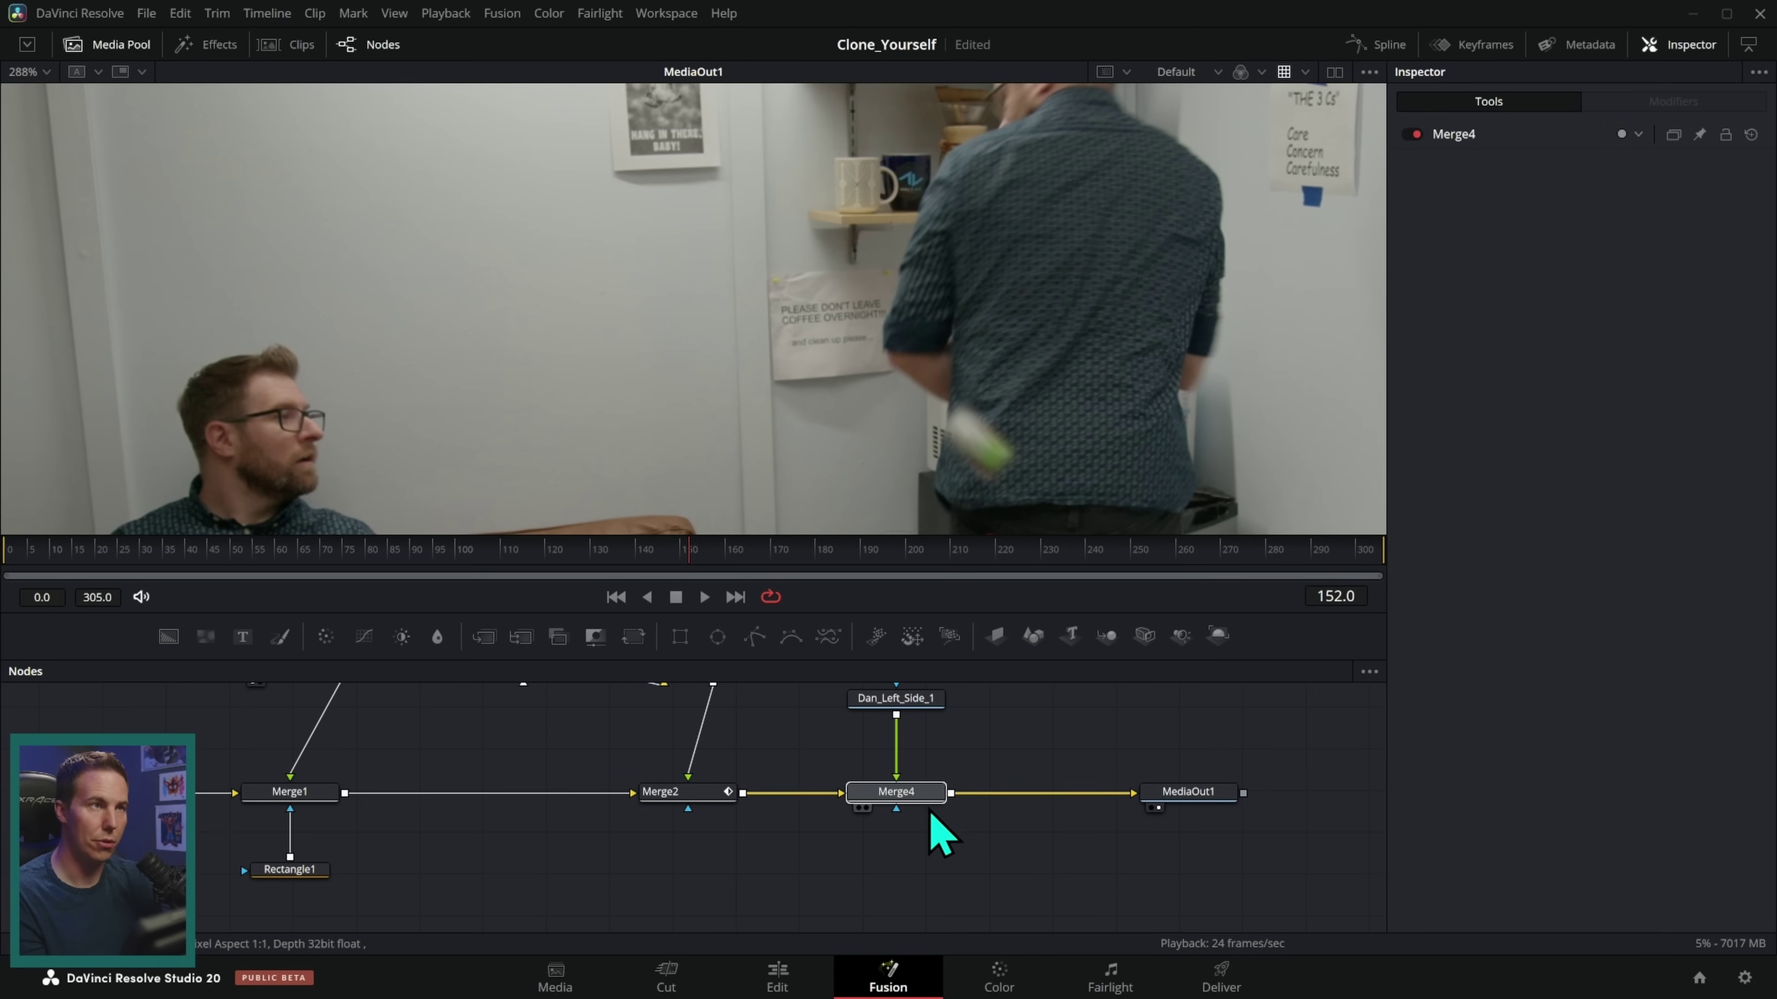
pyautogui.scroll(2, 980, 840)
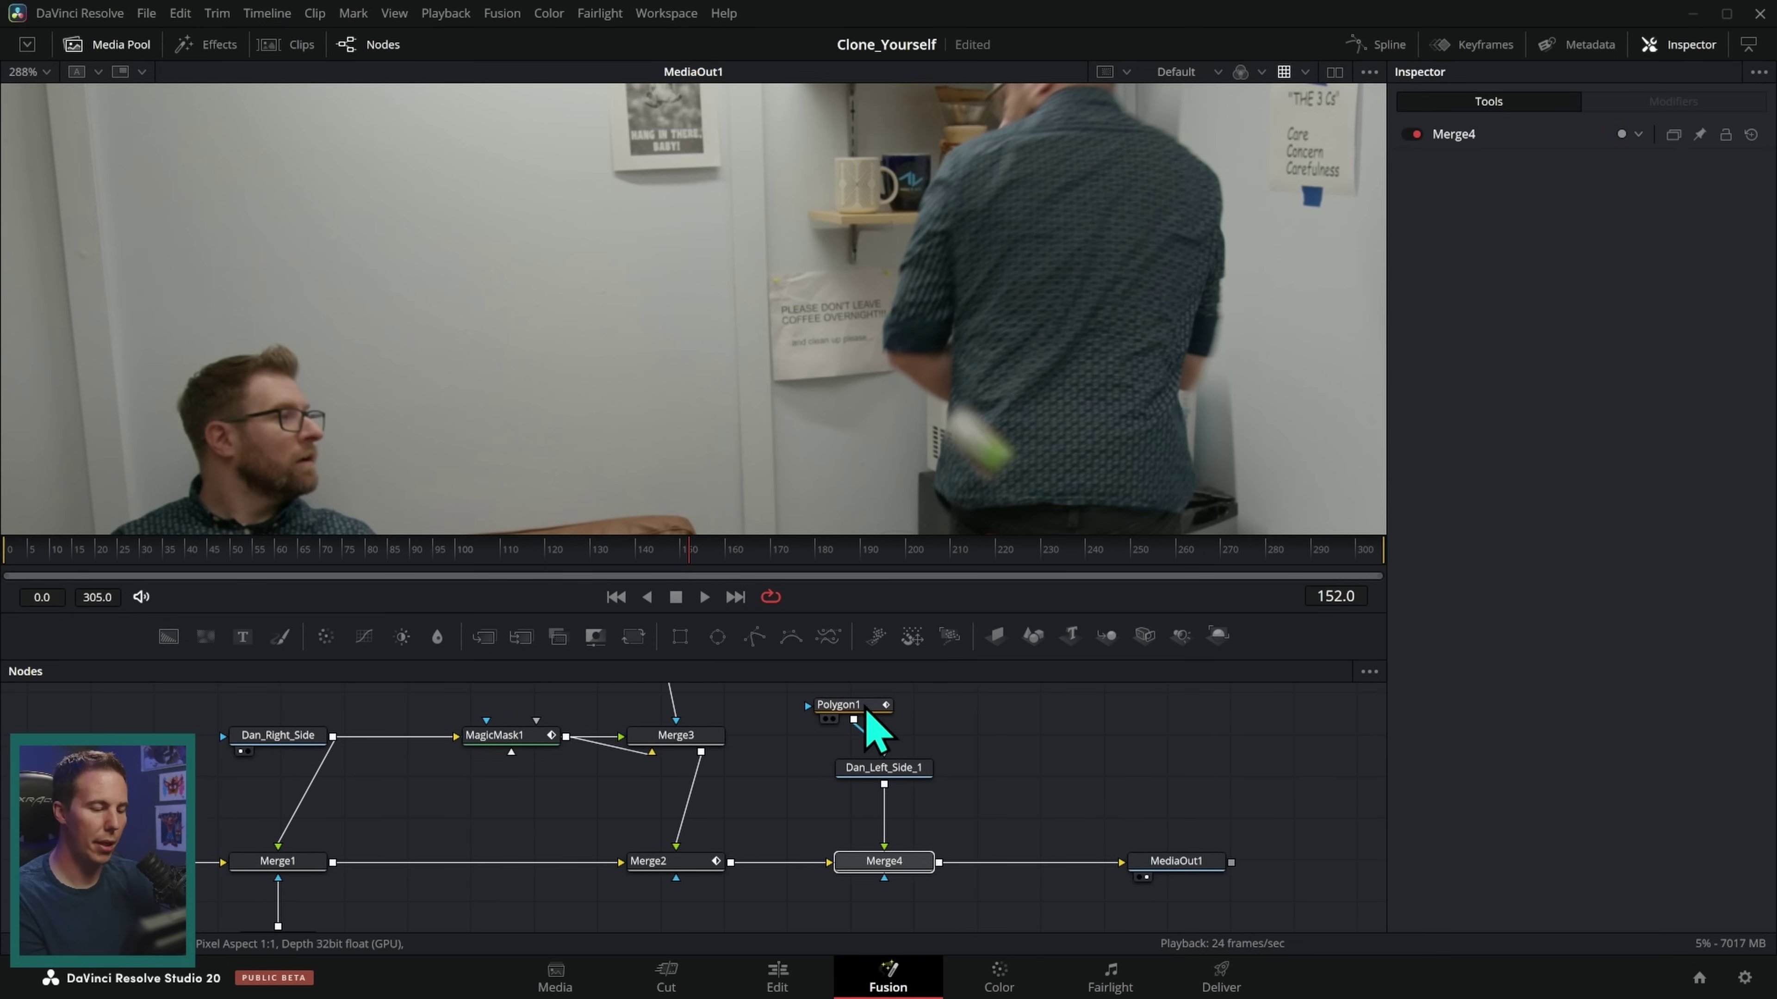
pyautogui.click(888, 709)
pyautogui.scroll(-1, 991, 787)
pyautogui.scroll(-2, 972, 867)
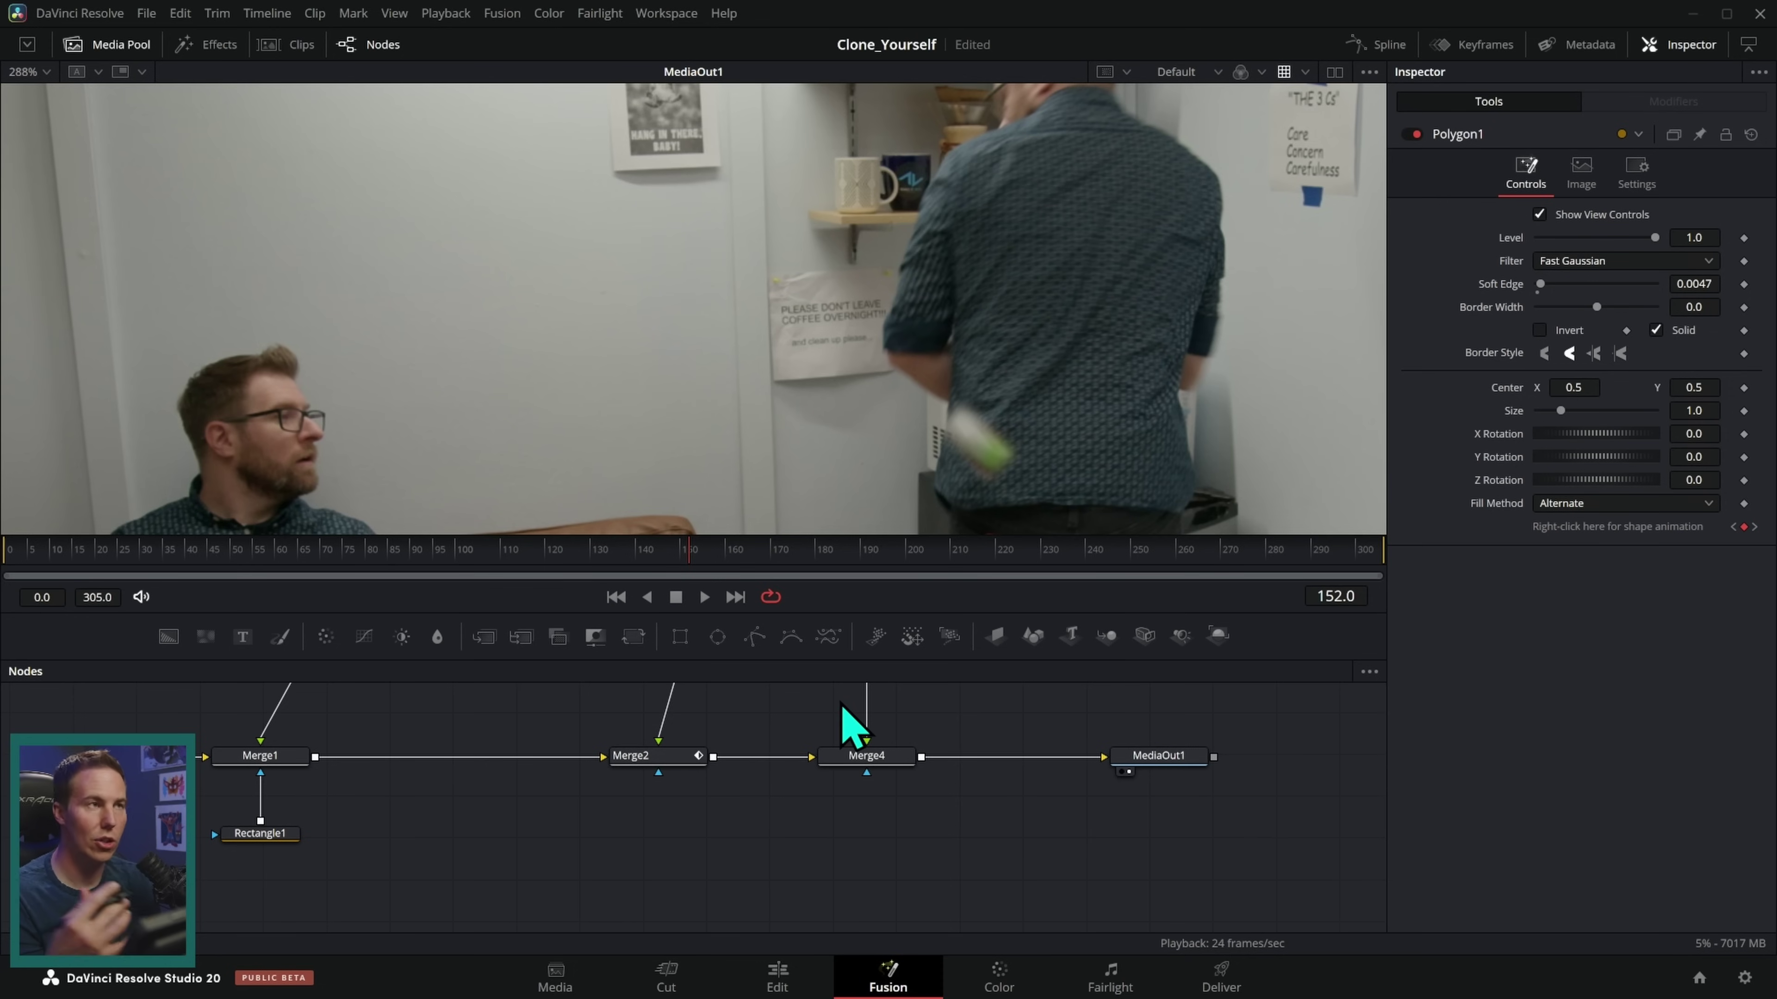
# - Park the composite at frame 152 and attach a new Polygon2 mask to Merge4
pyautogui.press('Right')
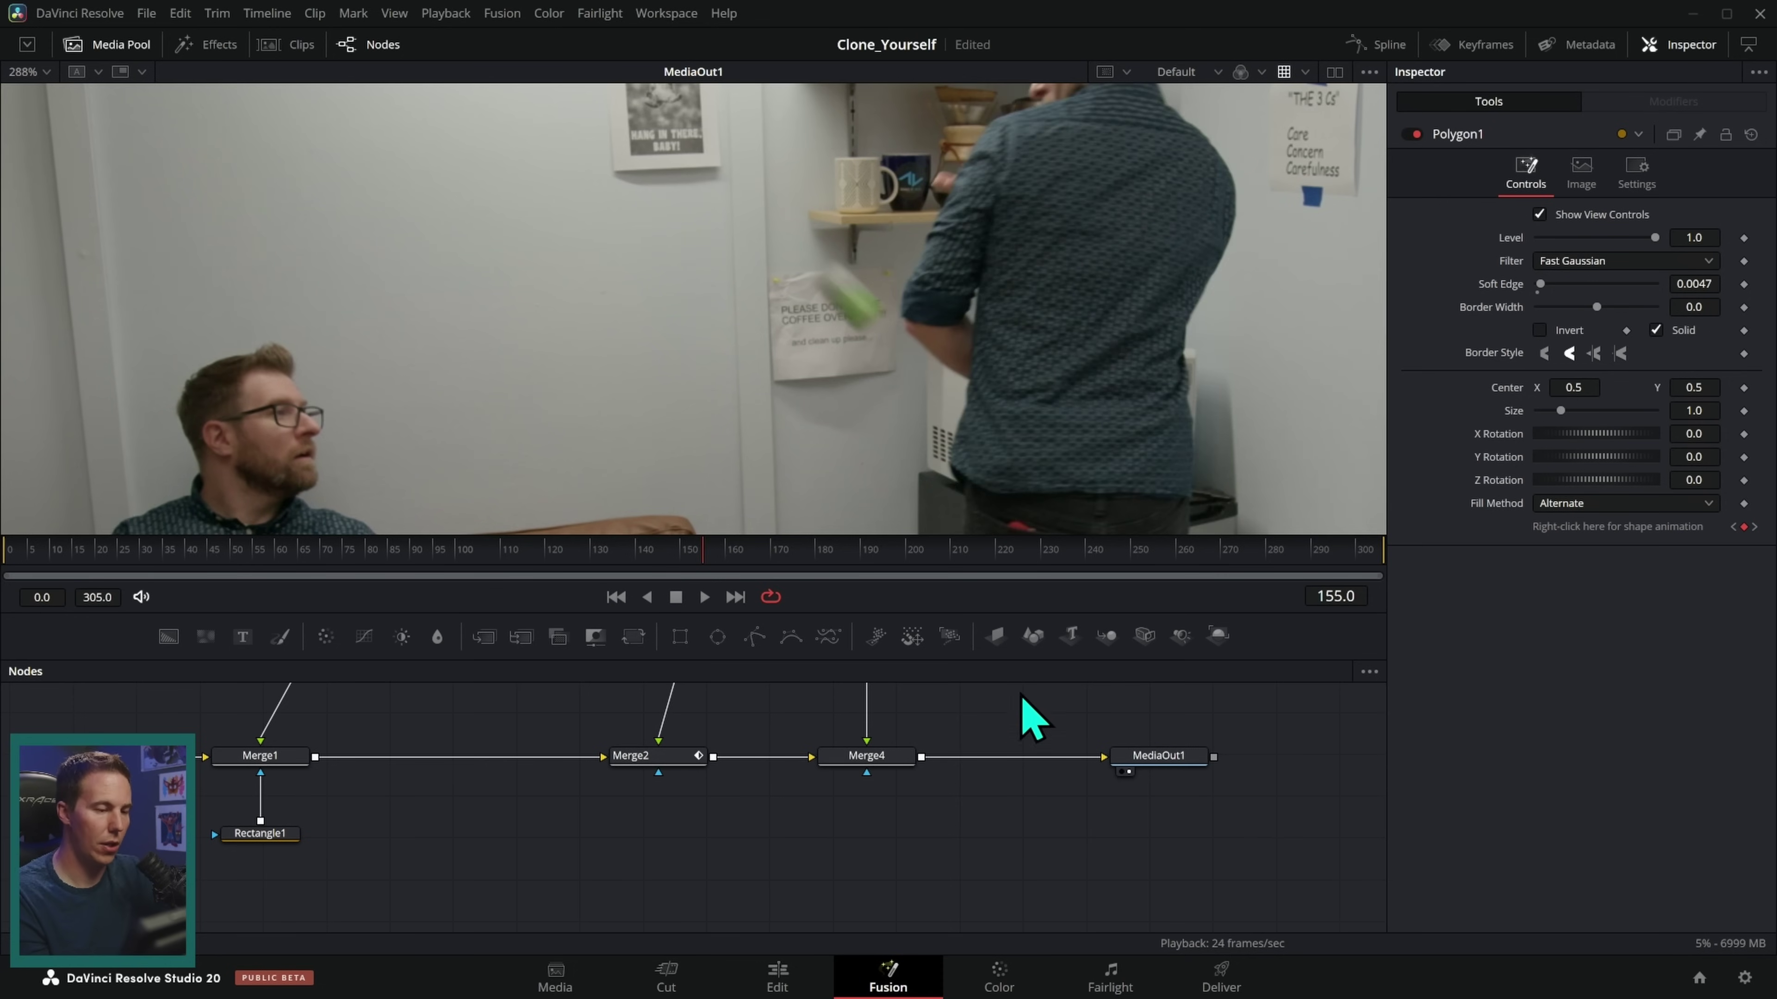
pyautogui.scroll(3, 988, 409)
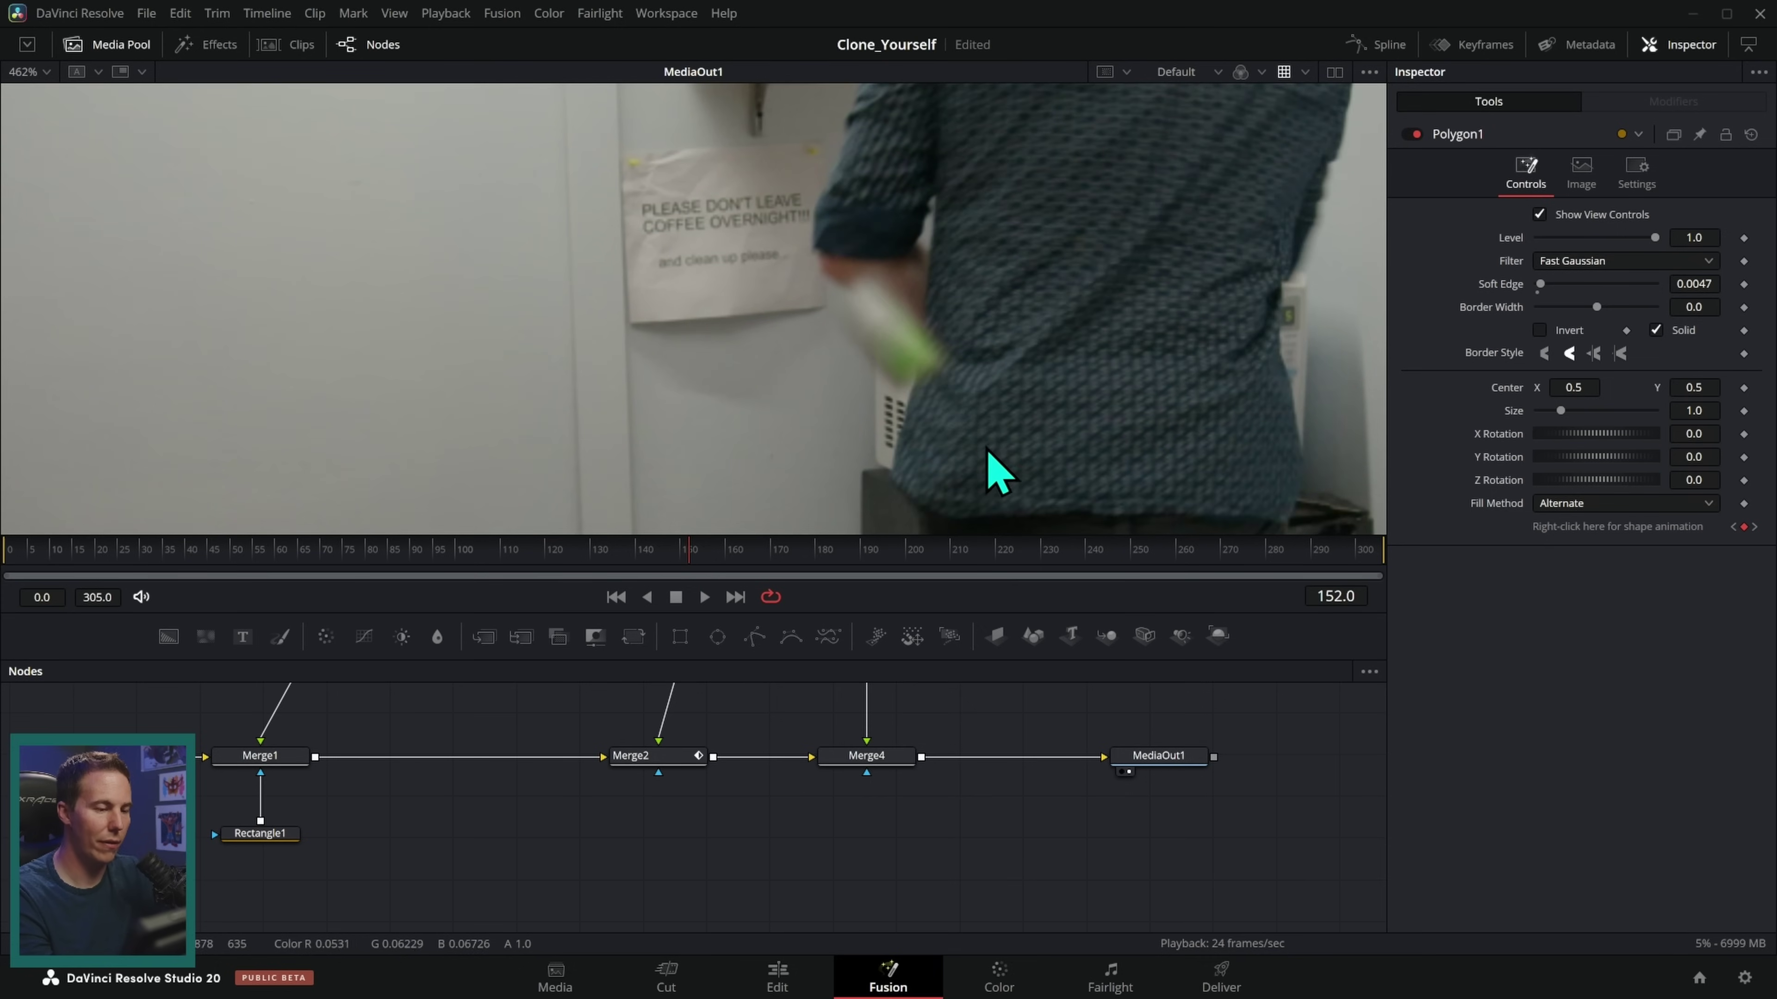
pyautogui.press('Left')
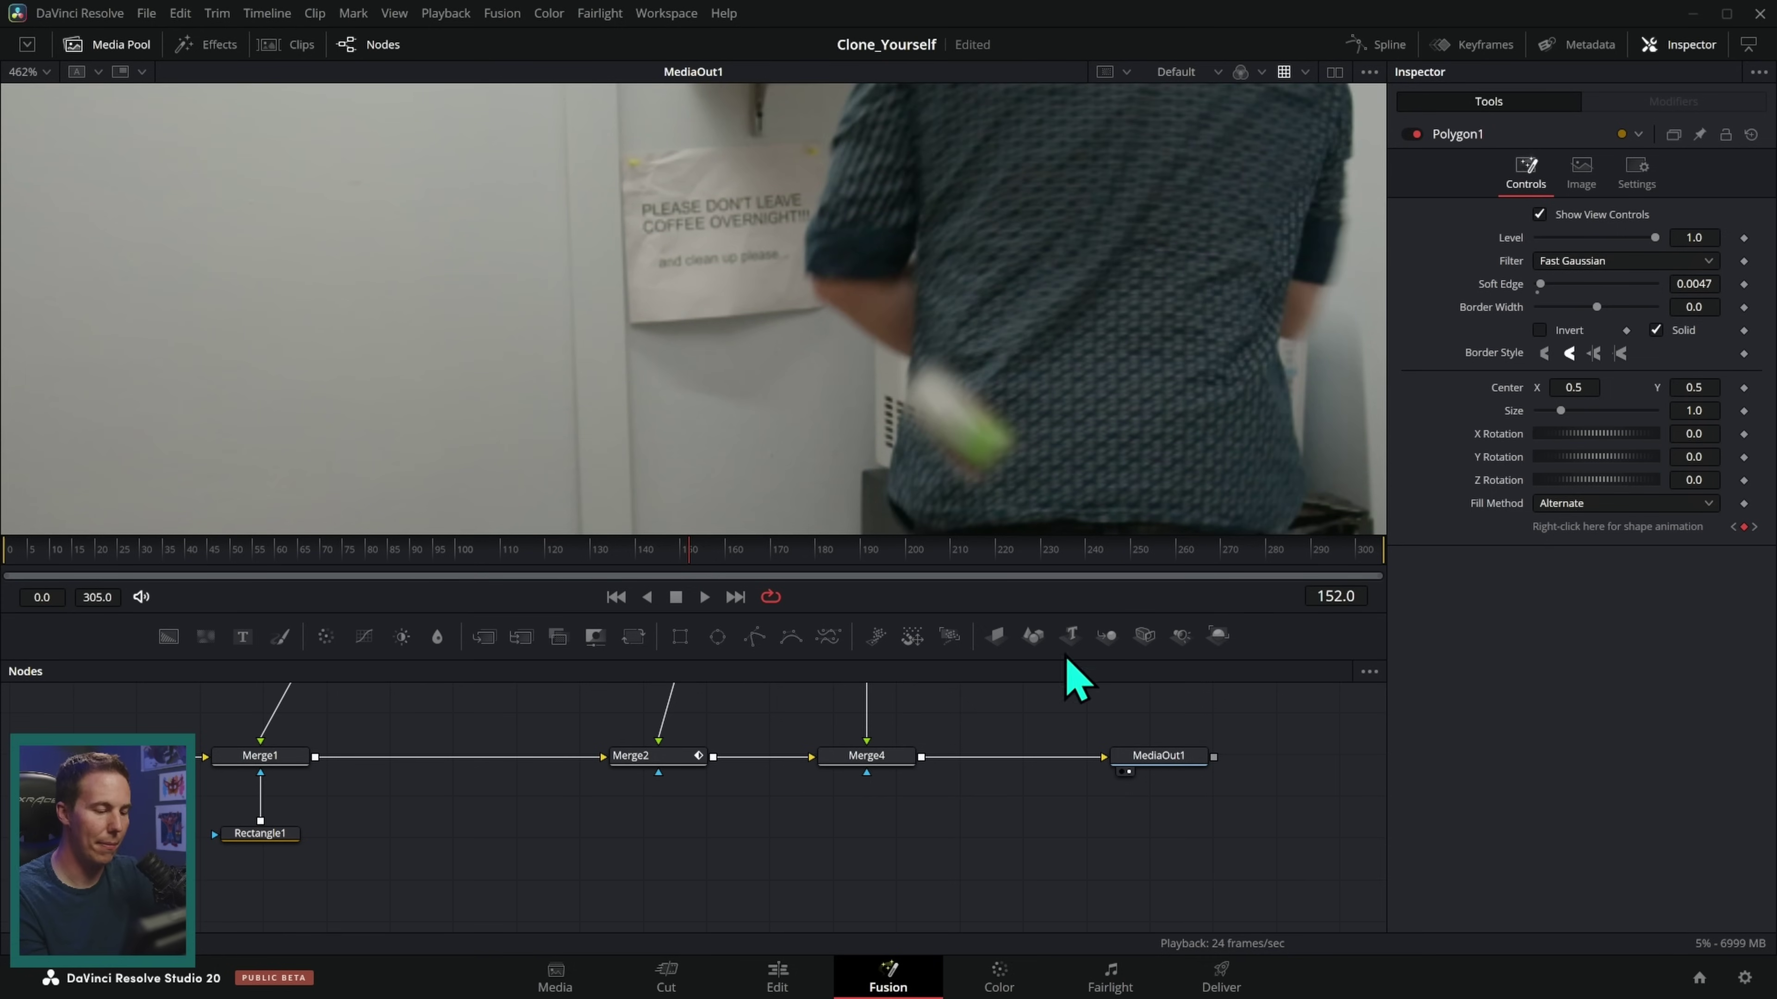
pyautogui.moveTo(768, 668)
pyautogui.mouseDown()
pyautogui.moveTo(896, 861)
pyautogui.moveTo(902, 787)
pyautogui.mouseUp()
# - Trace a closed five-point Polygon2 outline along the man's side and over his shoulder
pyautogui.click(898, 435)
pyautogui.click(908, 394)
pyautogui.click(904, 366)
pyautogui.click(1051, 278)
pyautogui.click(890, 489)
# - Turn on Apply Mask Inverted in Merge4's settings and compare frames 152 and 153
pyautogui.click(874, 756)
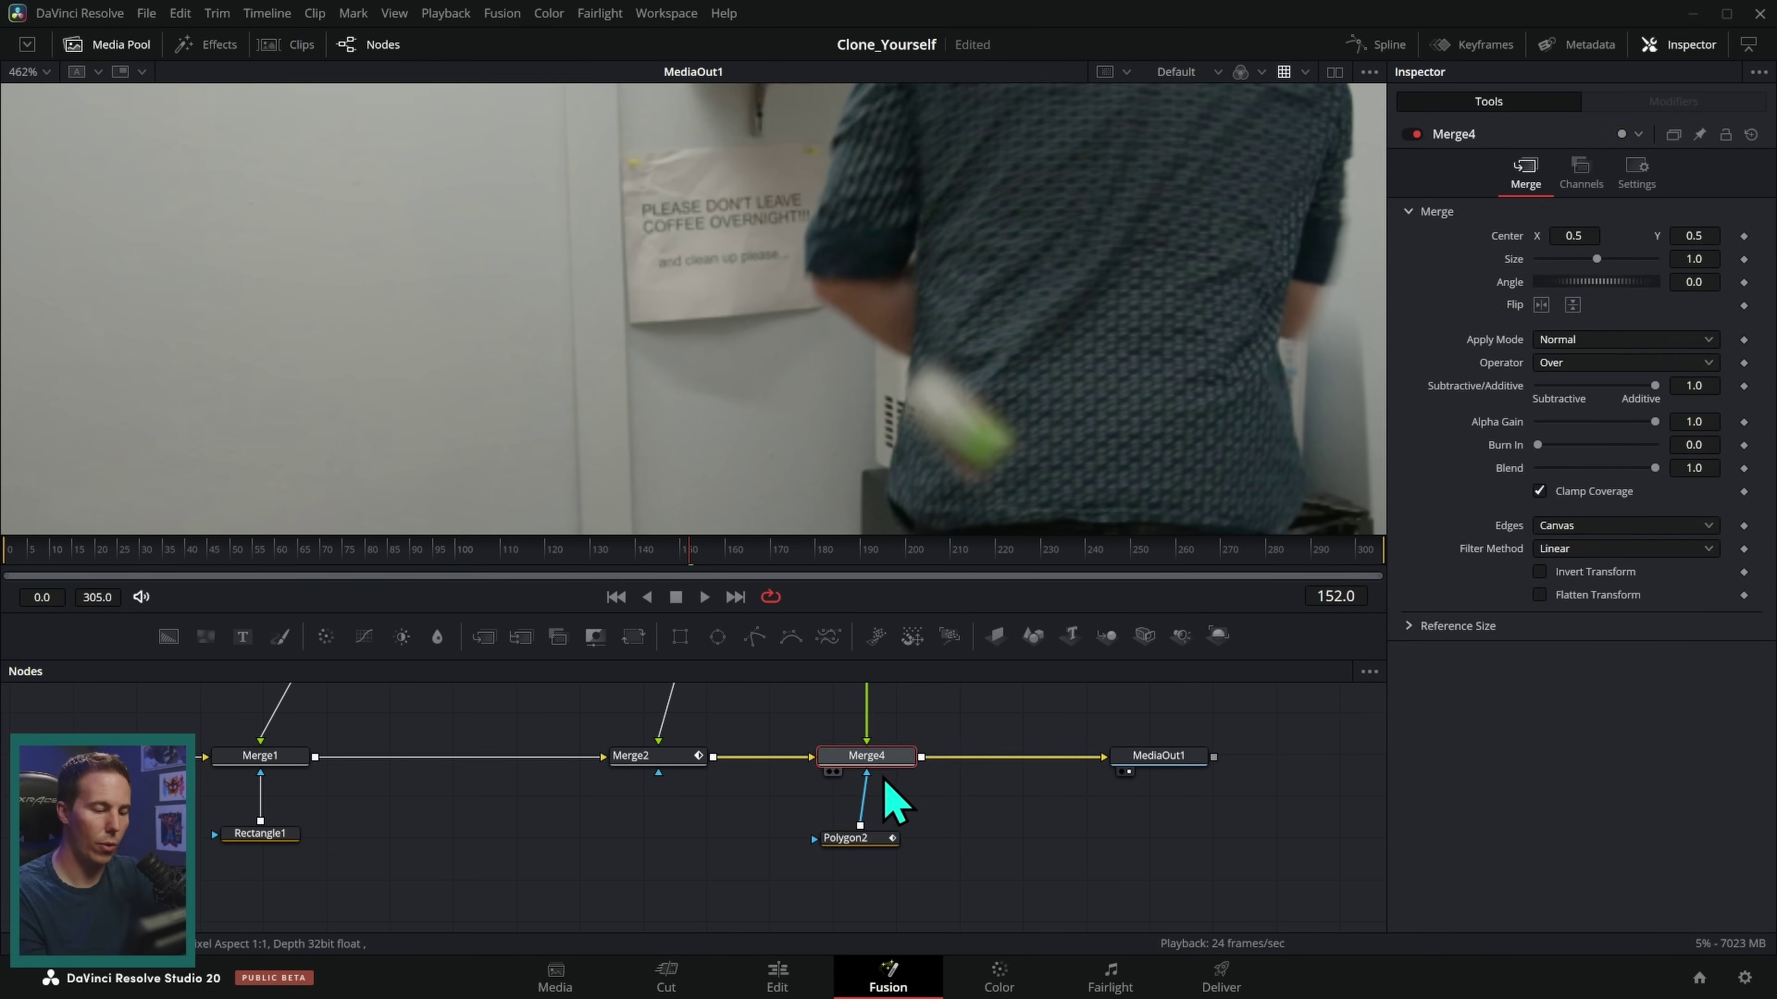
pyautogui.click(1637, 172)
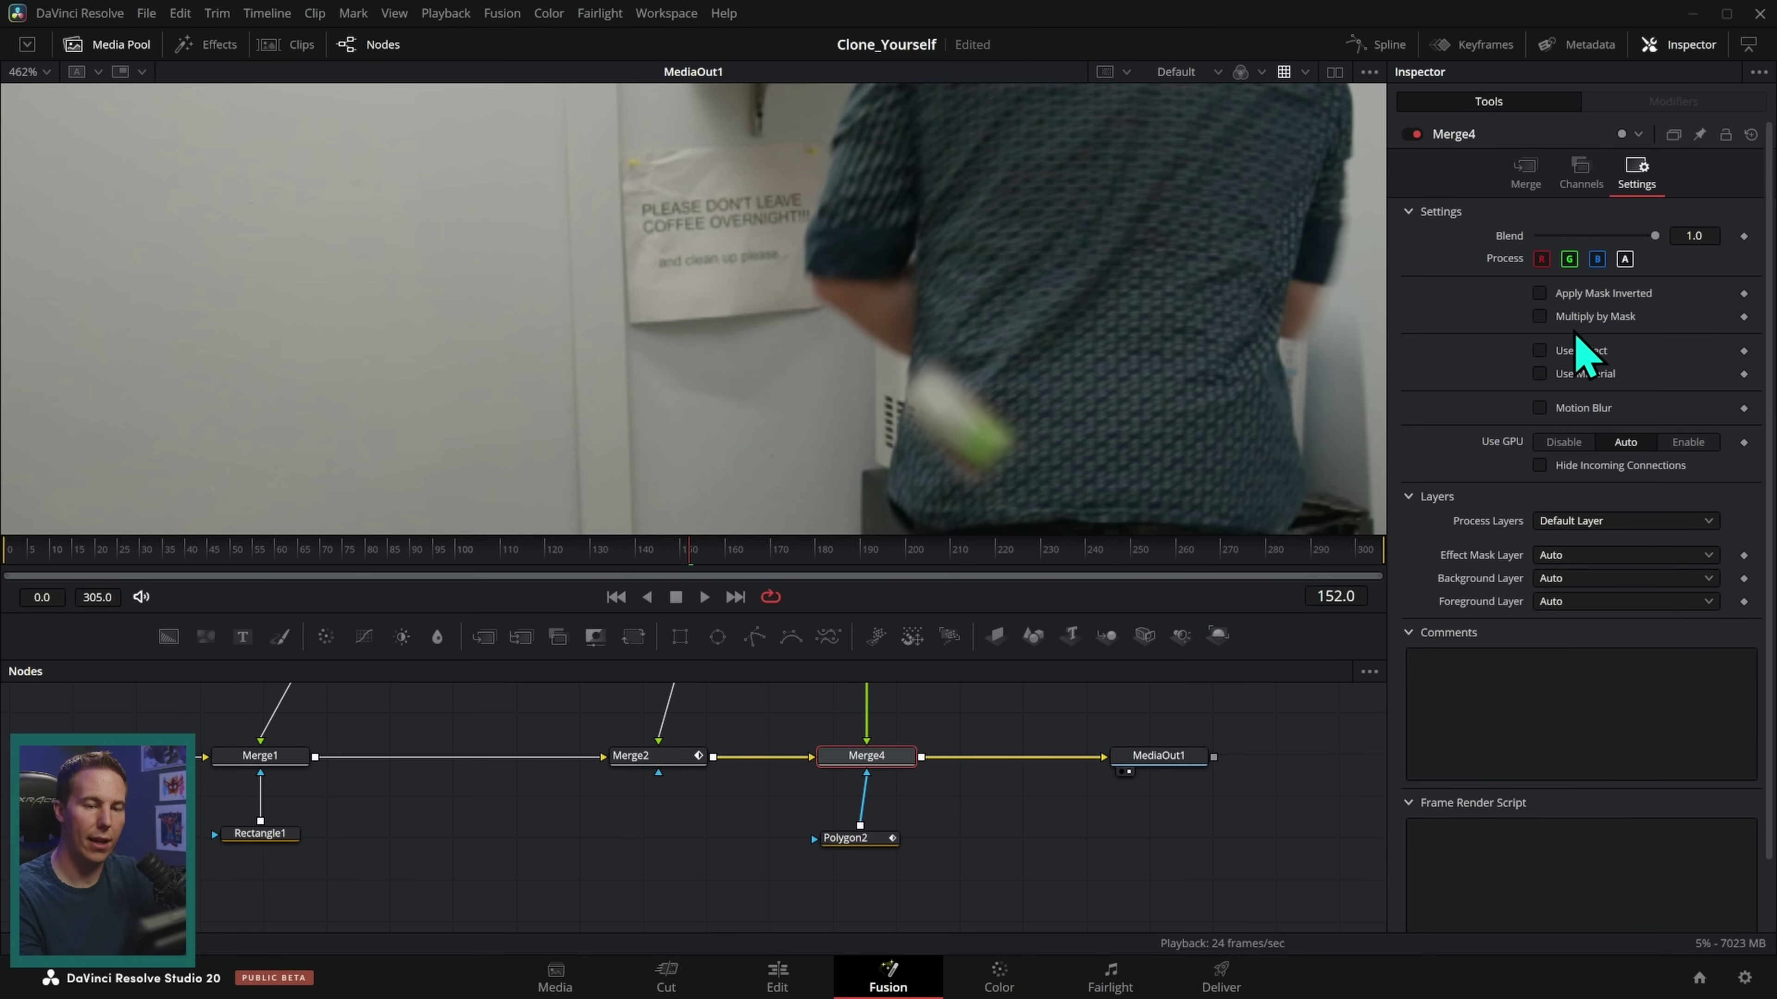
pyautogui.click(1539, 293)
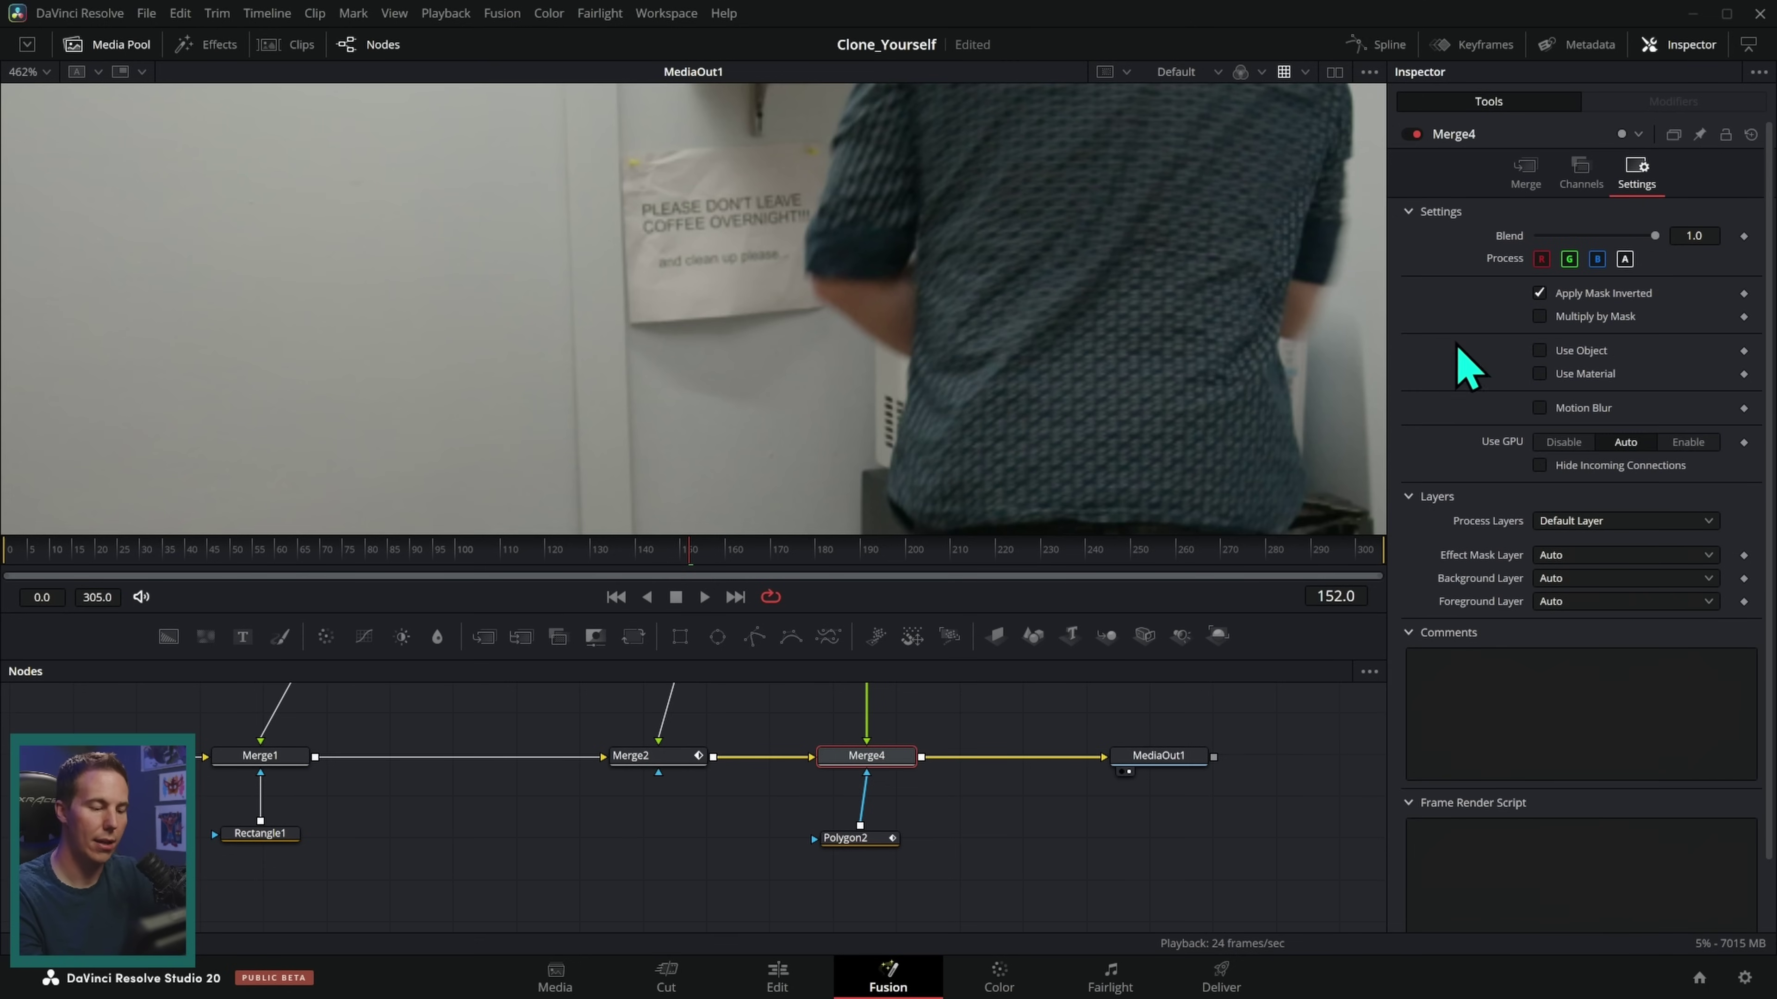
pyautogui.press('Right')
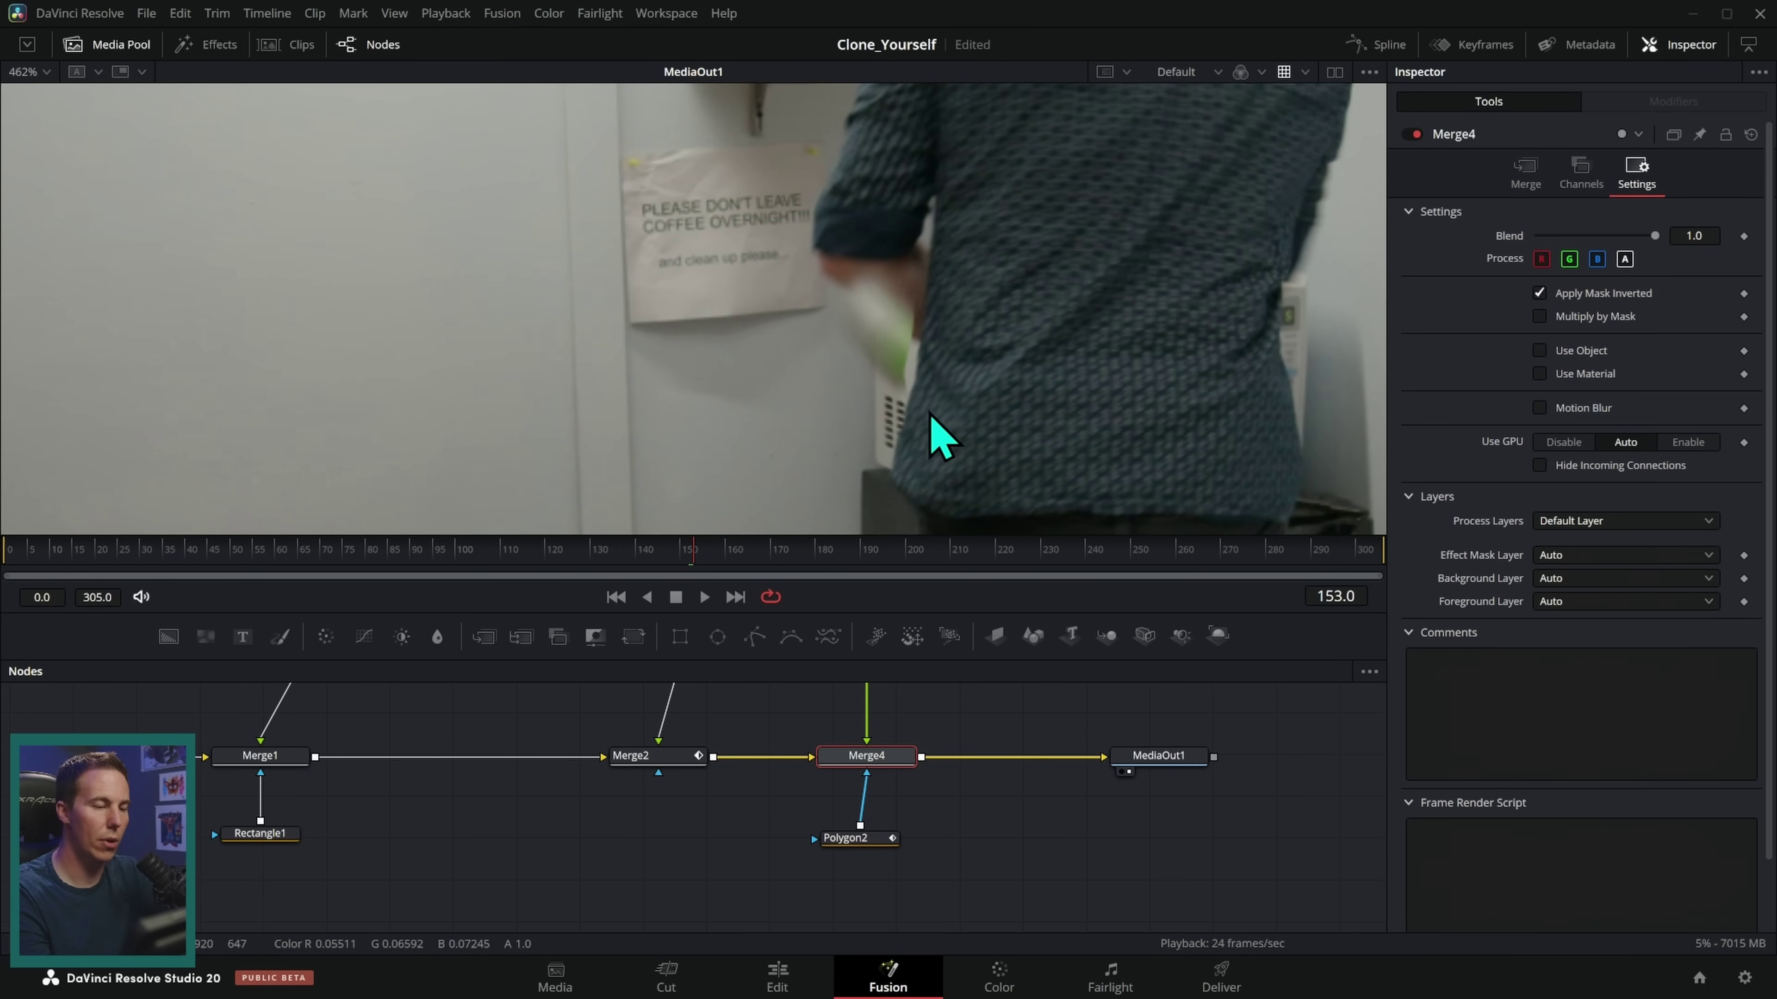
pyautogui.press('Left')
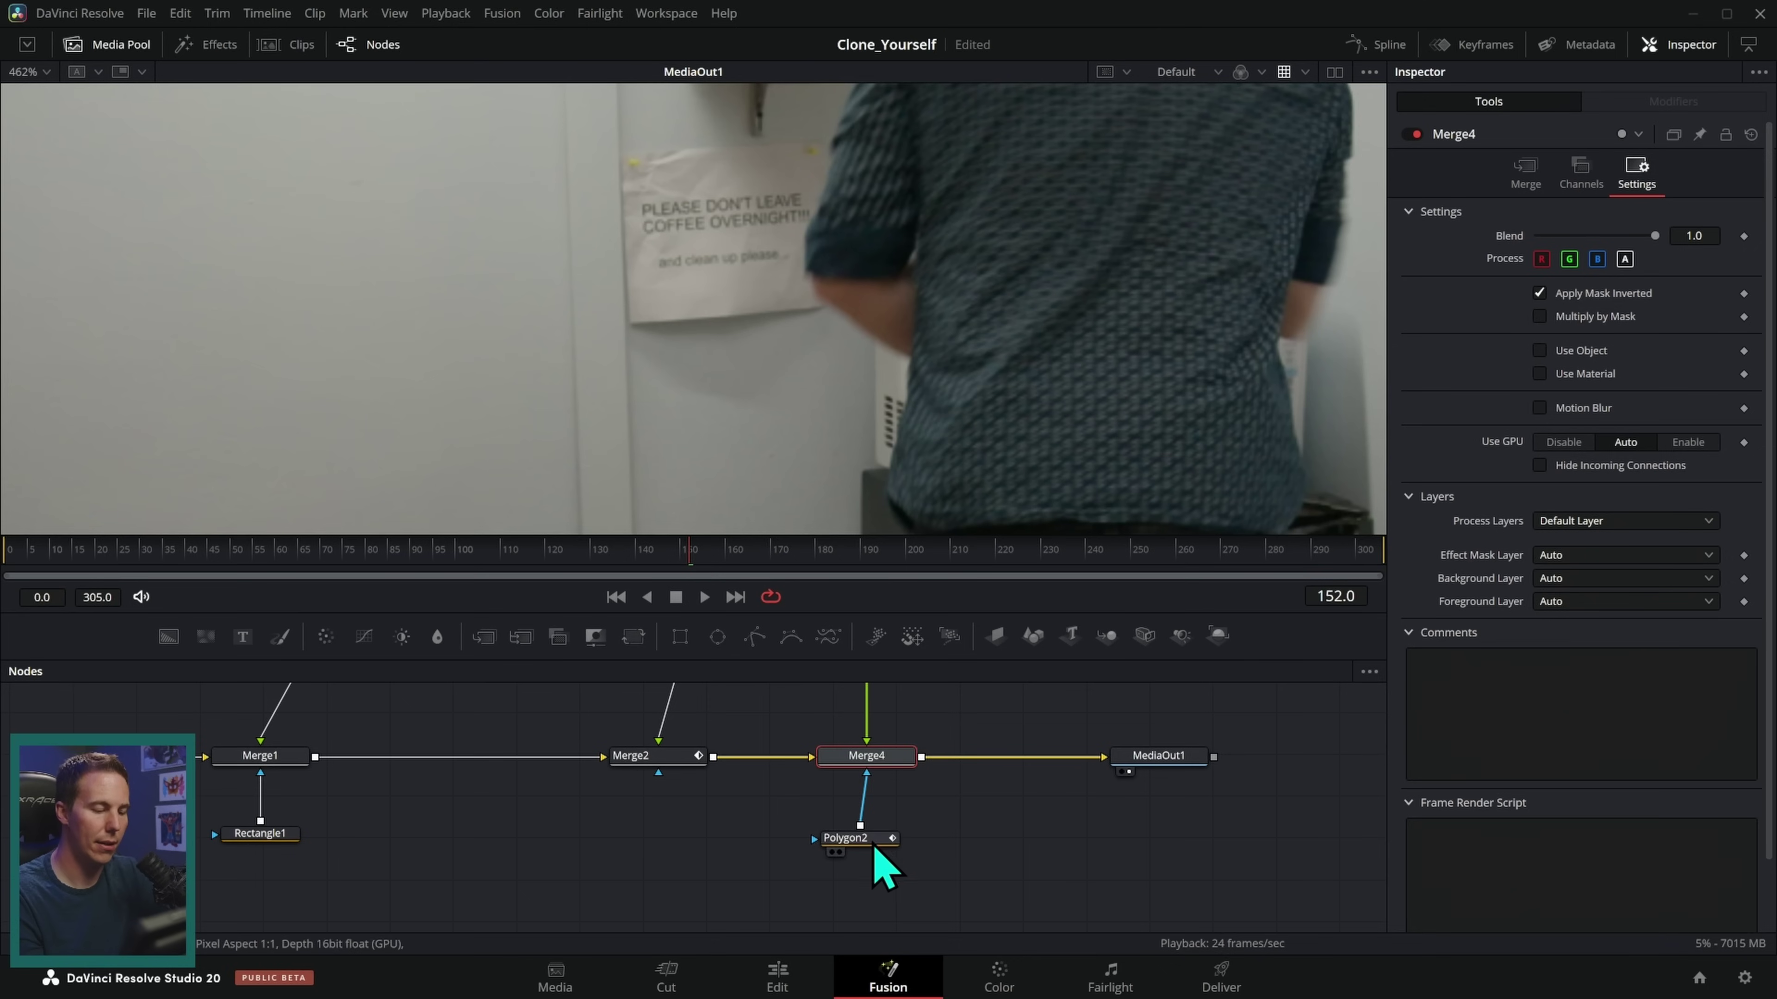
# - Refit Polygon2's outline points to the man's side near the can
pyautogui.click(895, 838)
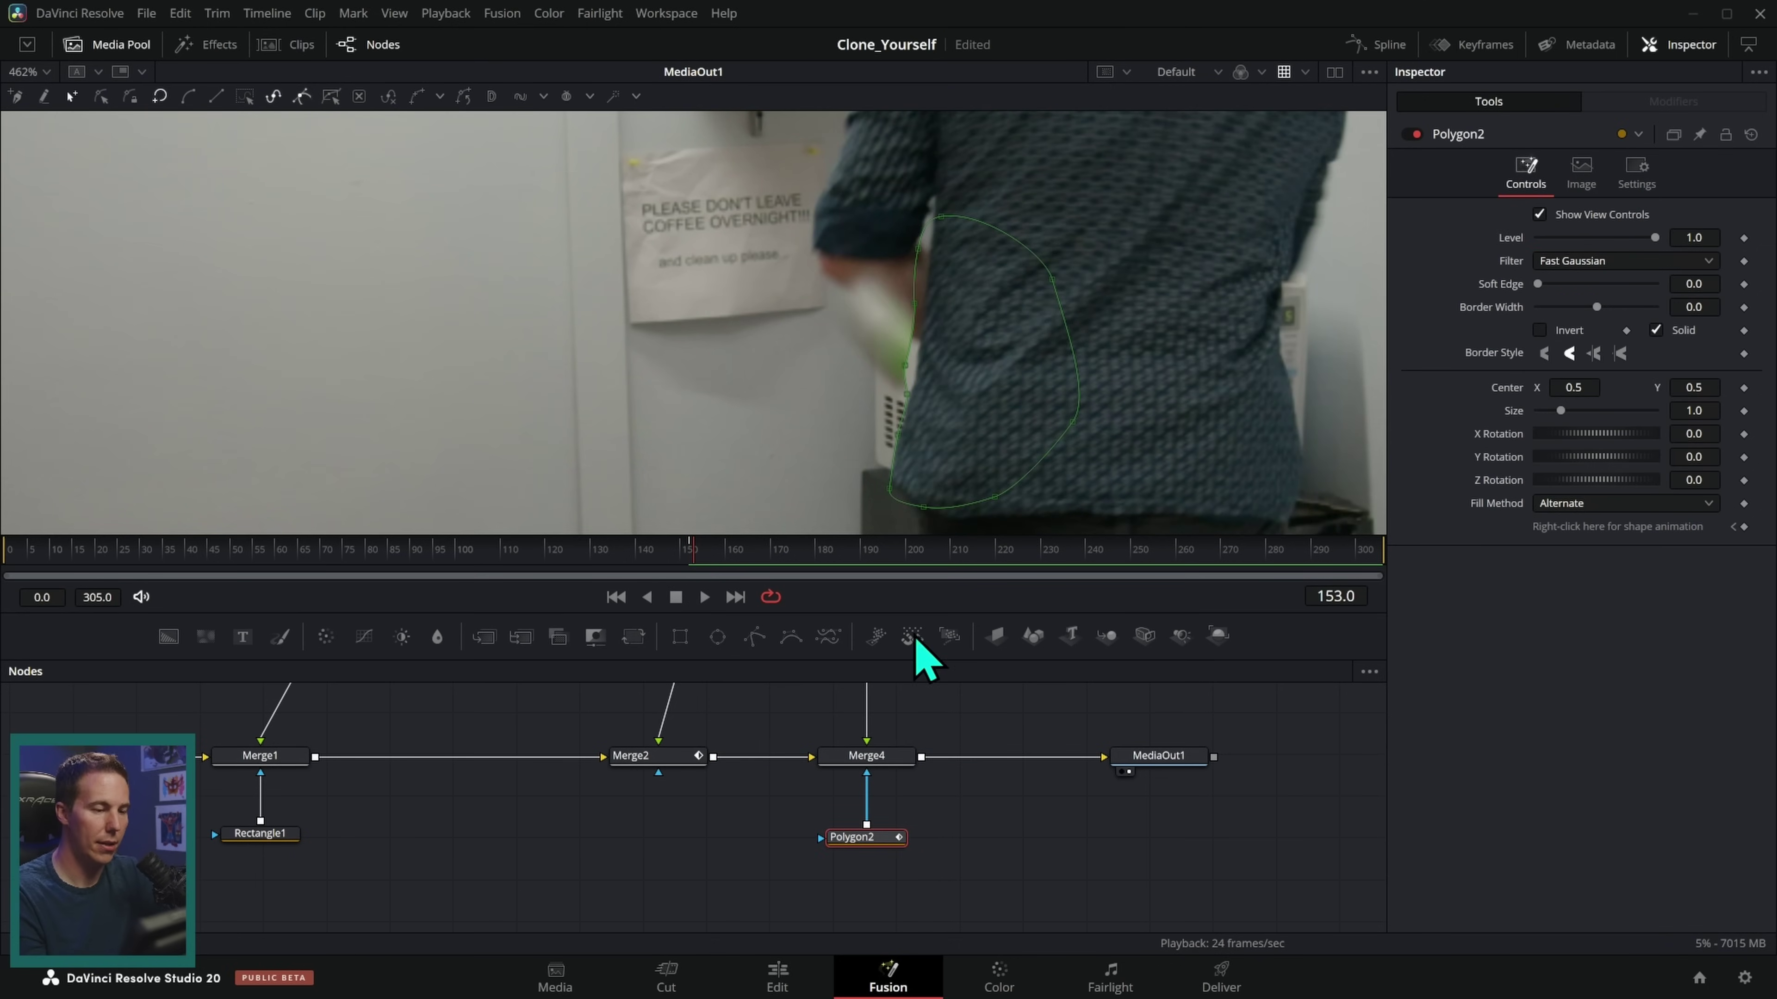
pyautogui.moveTo(912, 370); pyautogui.dragTo(907, 396)
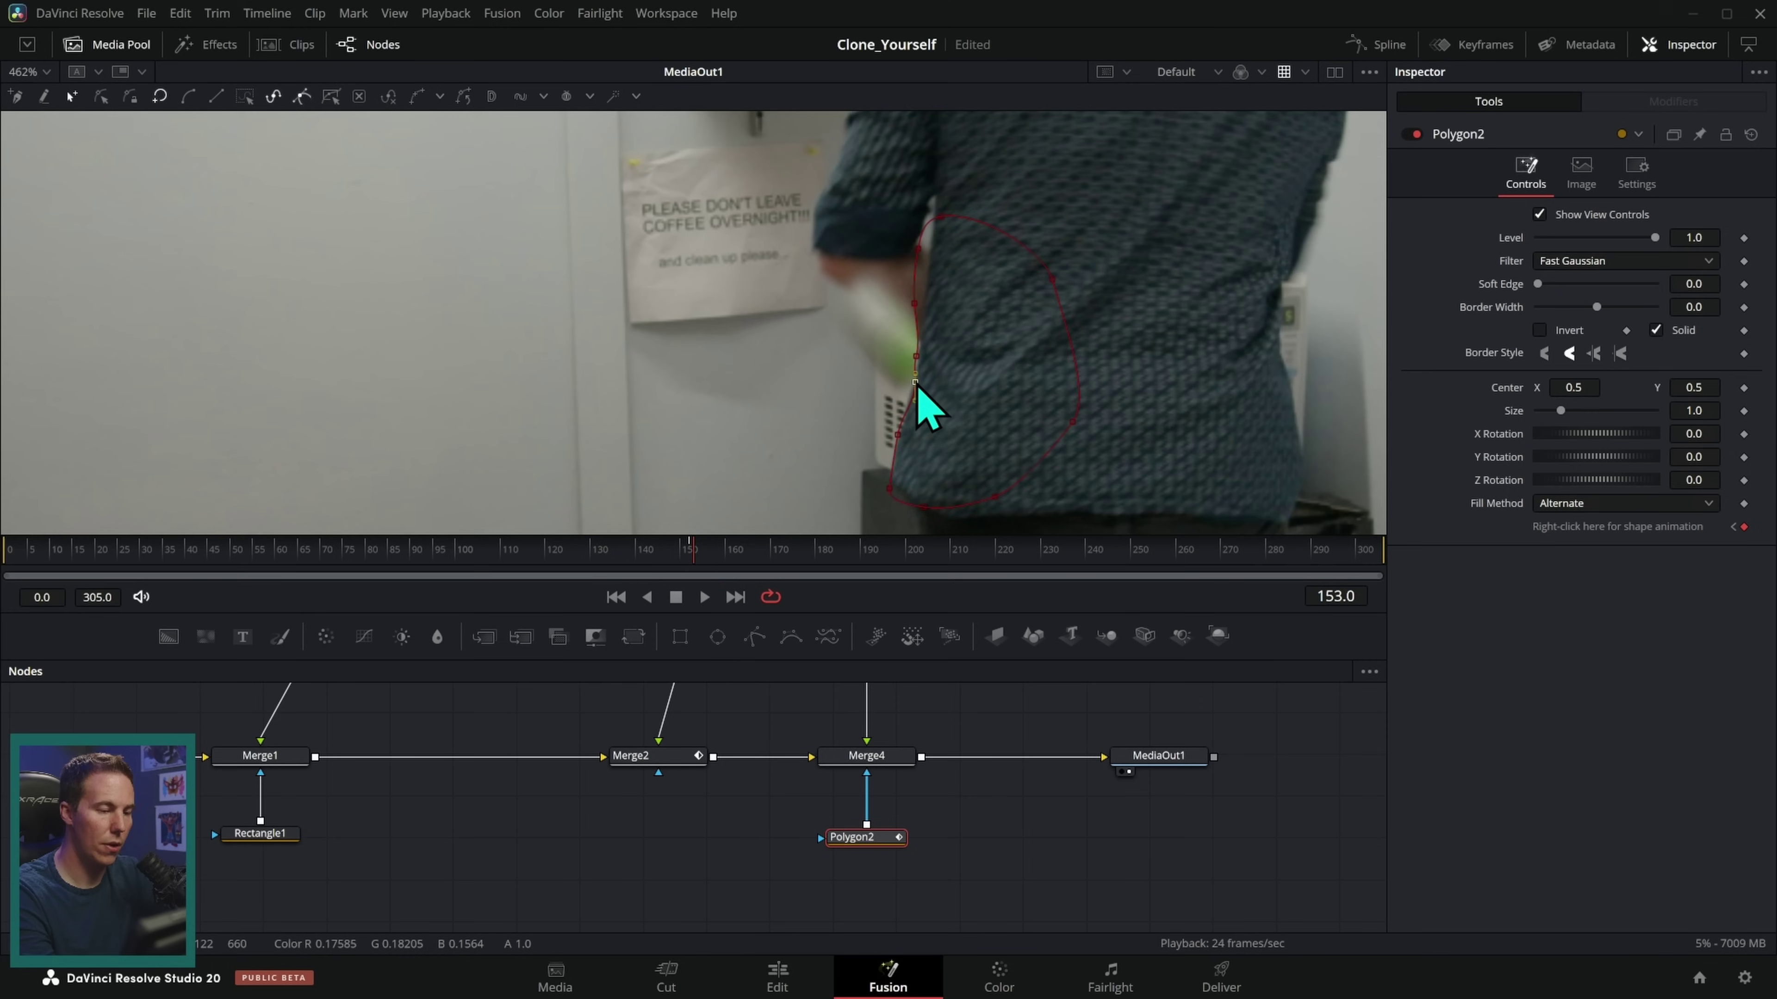
pyautogui.click(916, 303)
pyautogui.click(915, 379)
pyautogui.moveTo(911, 382); pyautogui.dragTo(913, 387)
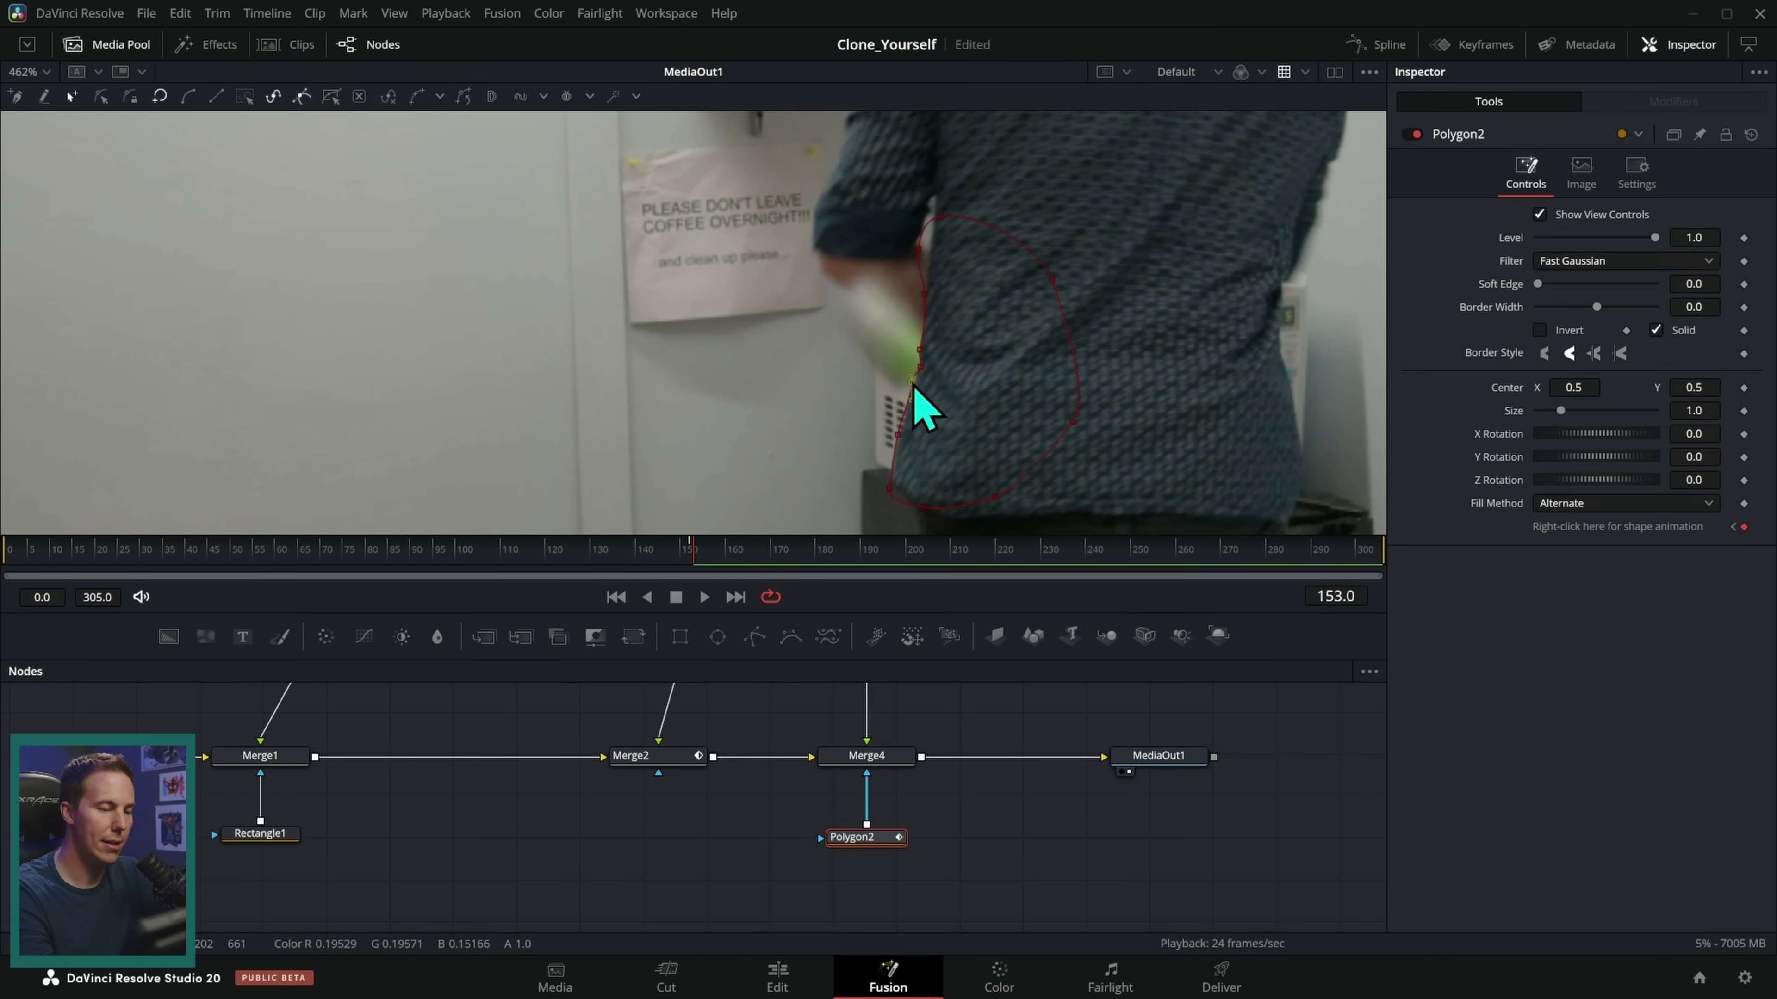
# - Shift Polygon2's left-edge points on frames 154–155 to follow the man, then review from frame 152
pyautogui.press('Right')
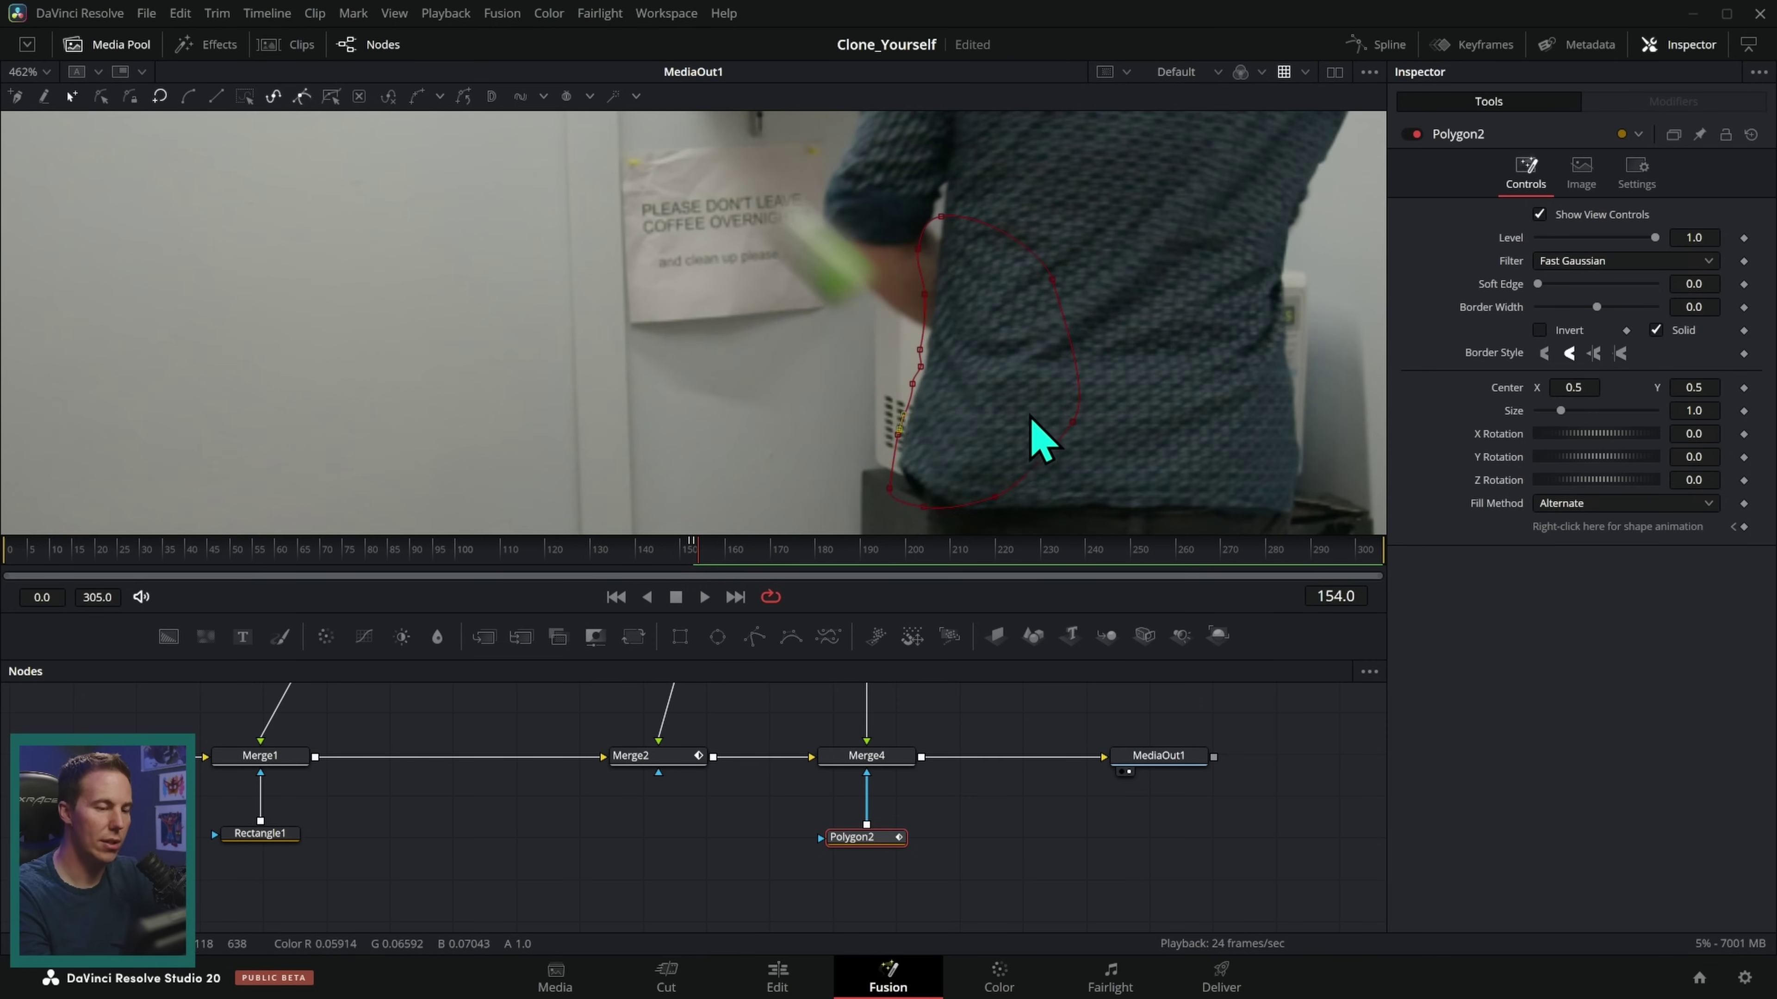
pyautogui.moveTo(953, 284); pyautogui.dragTo(924, 381)
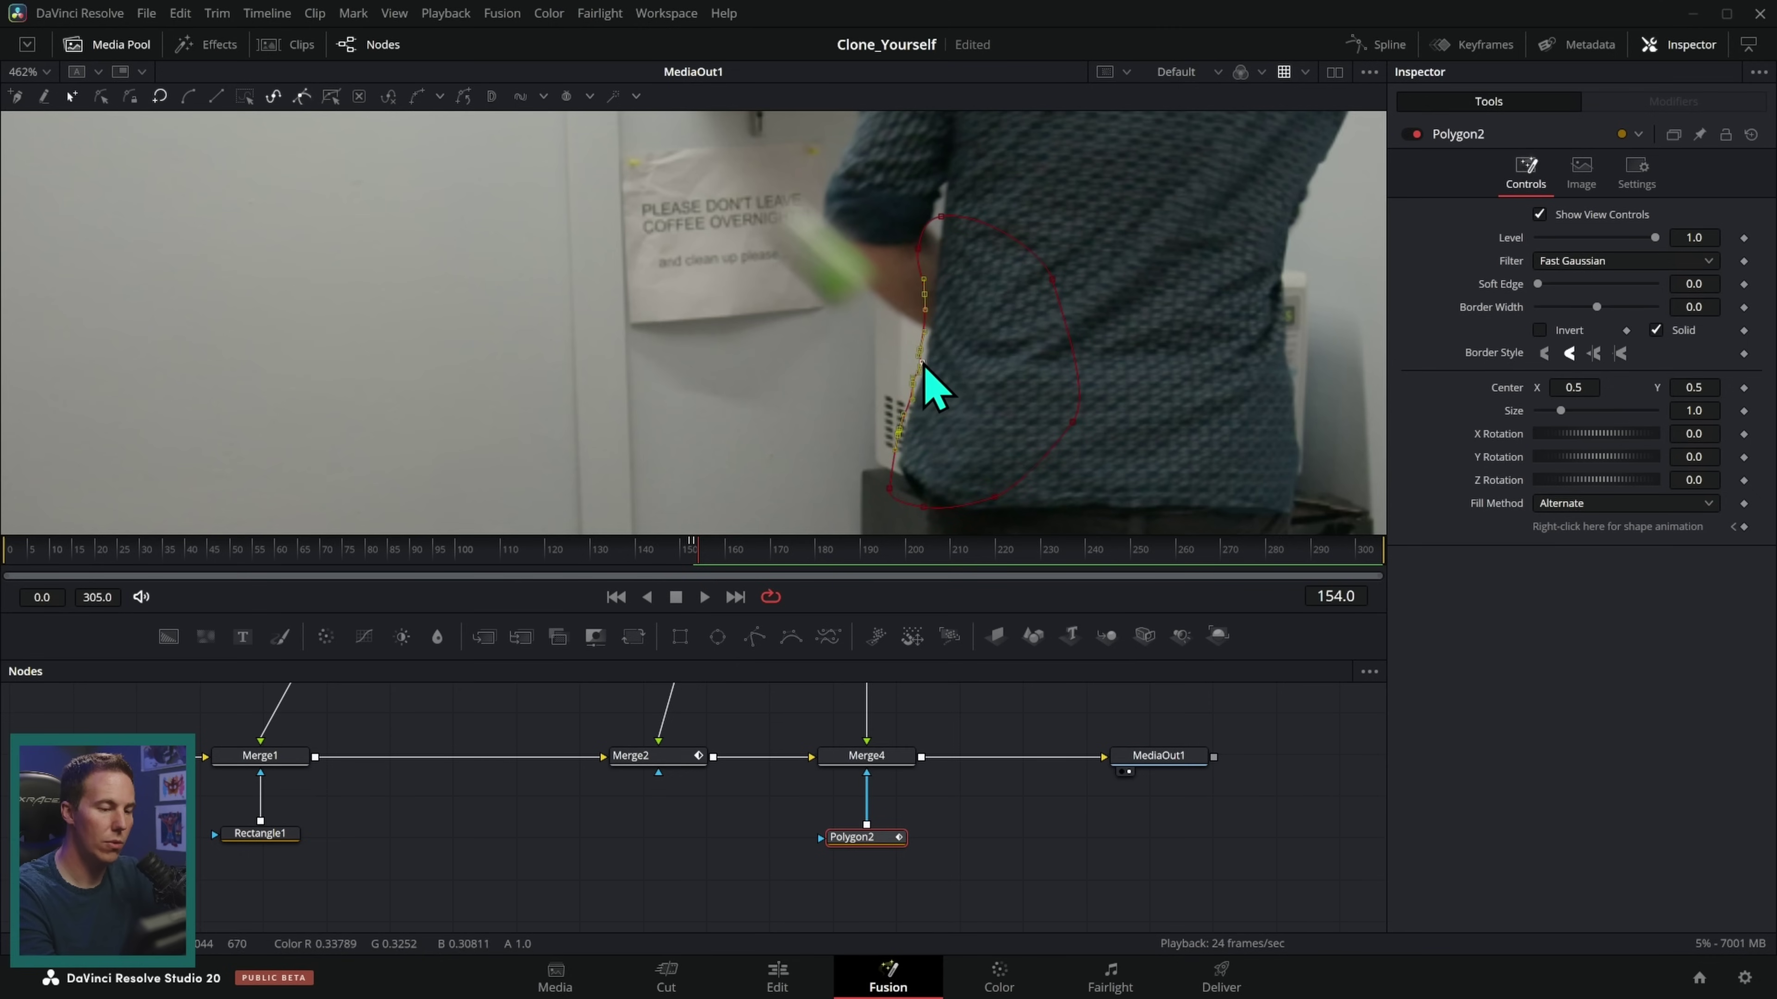
pyautogui.press('Right')
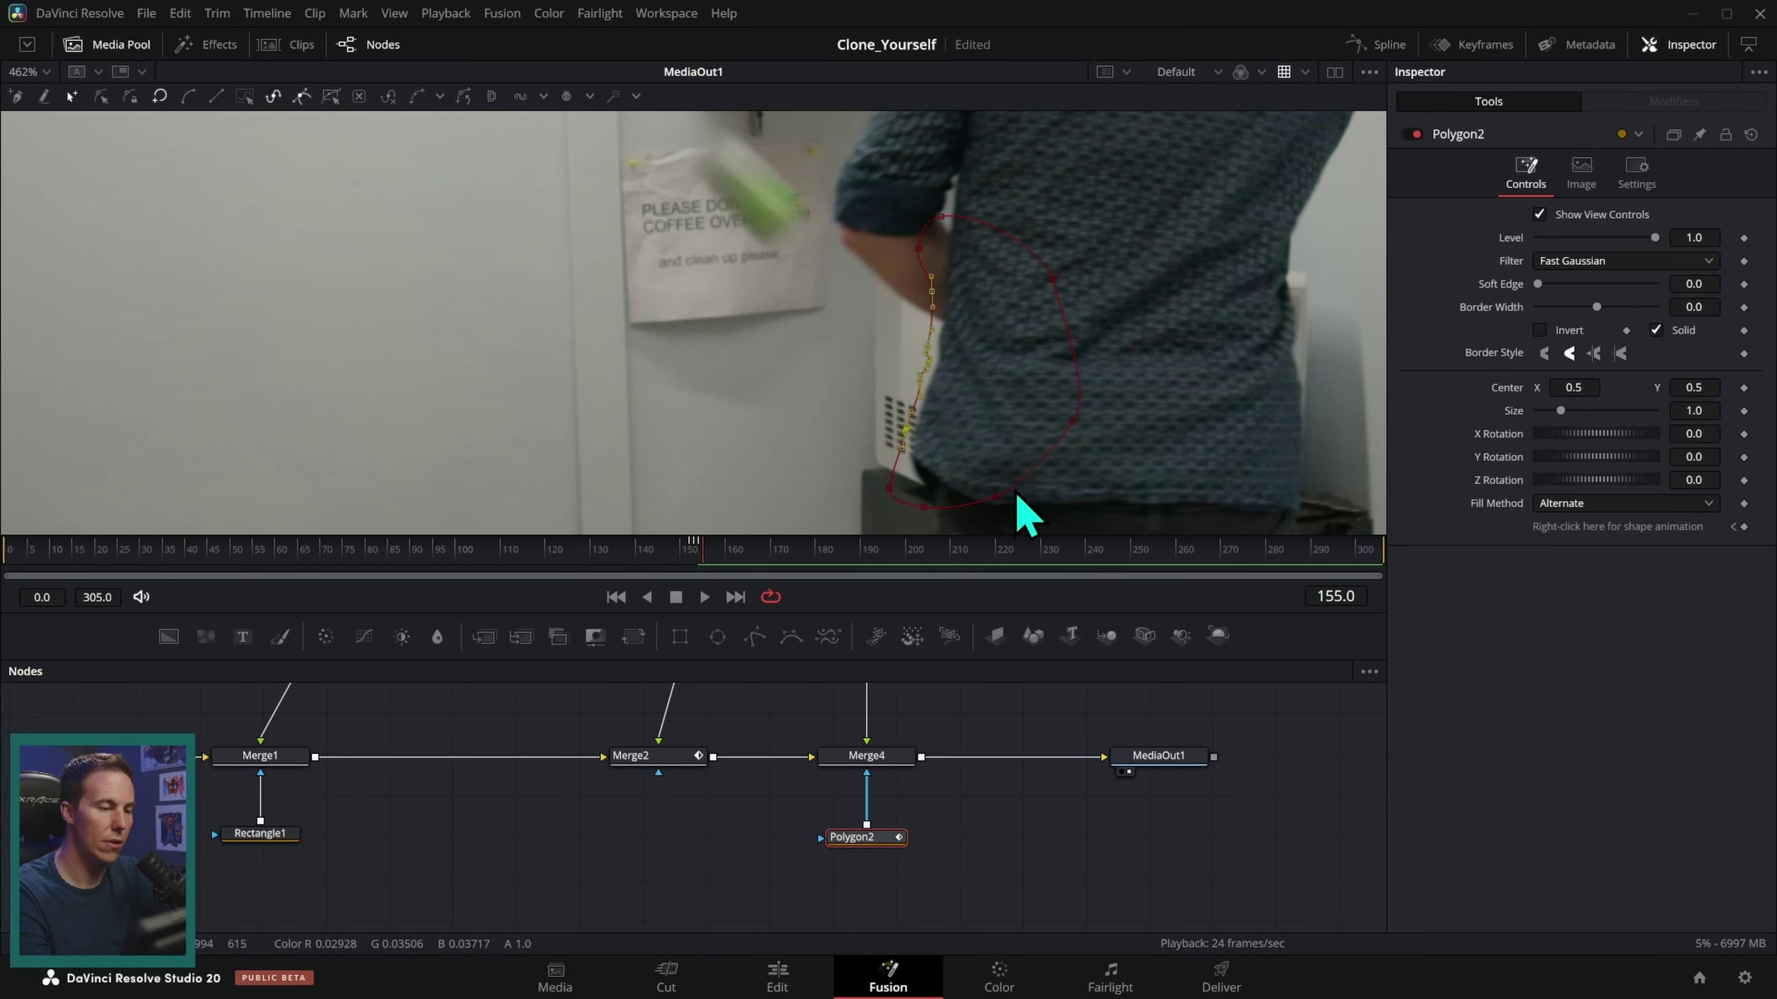
pyautogui.moveTo(927, 348); pyautogui.dragTo(939, 349)
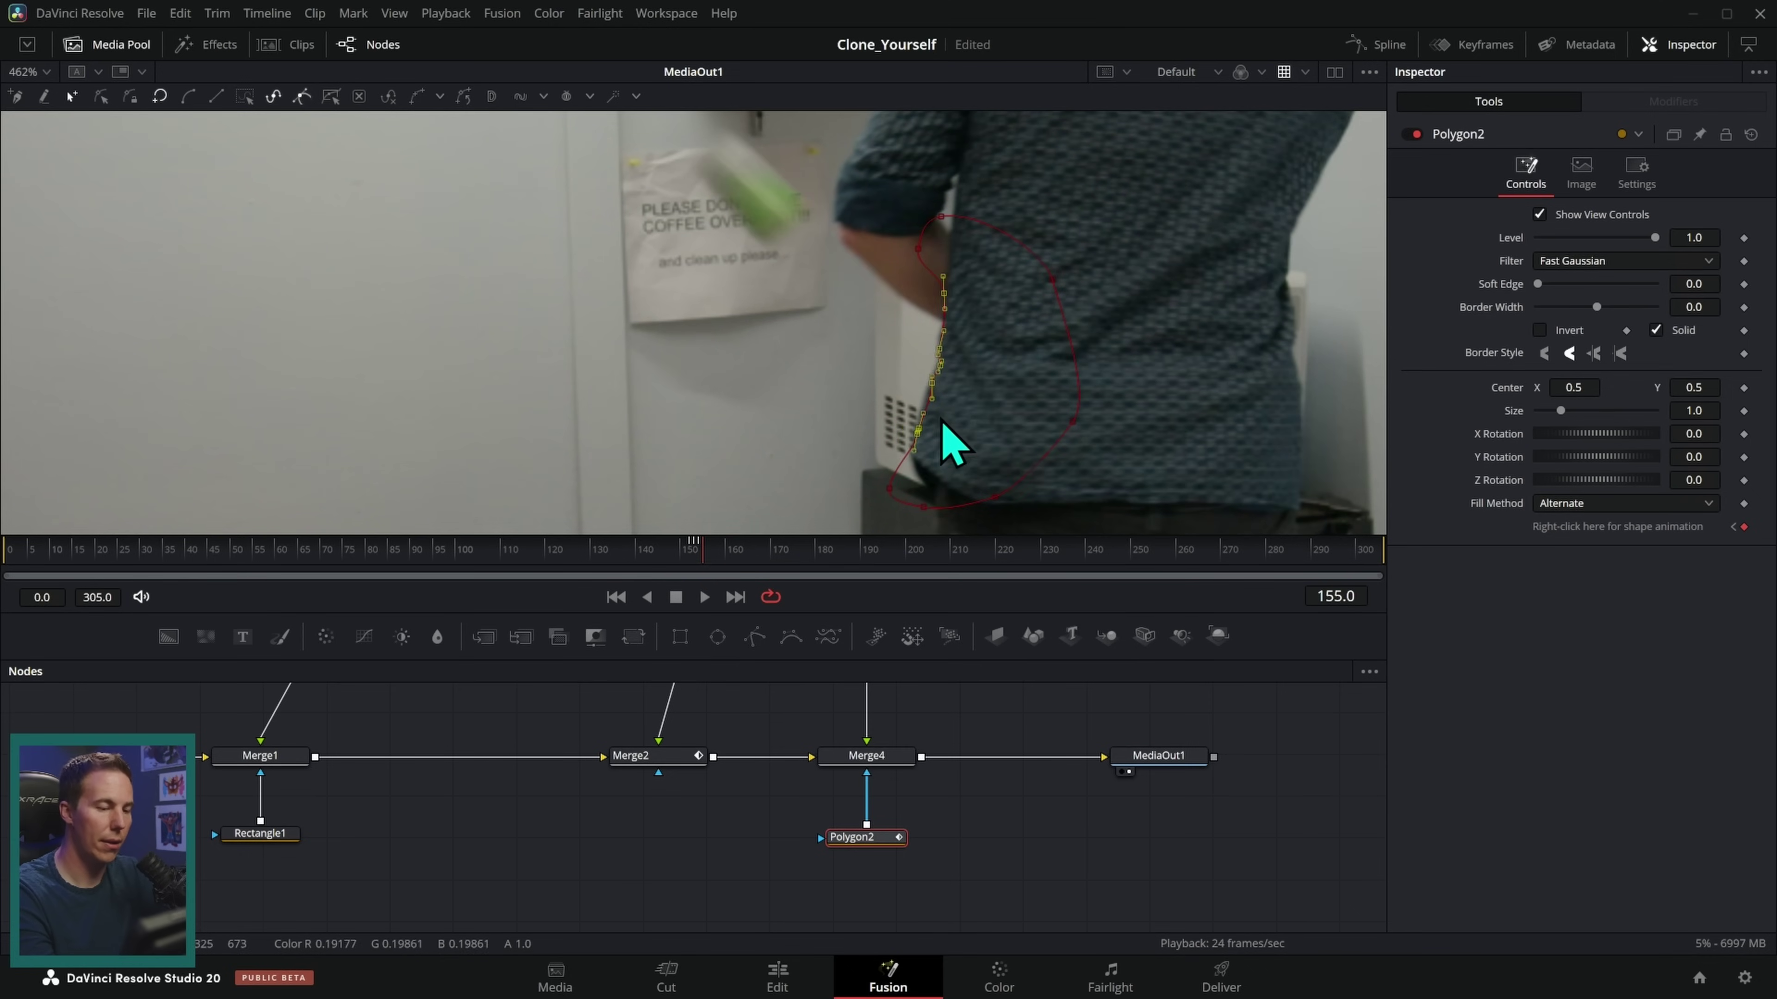
pyautogui.click(1011, 853)
pyautogui.press('Left')
pyautogui.press('Left')
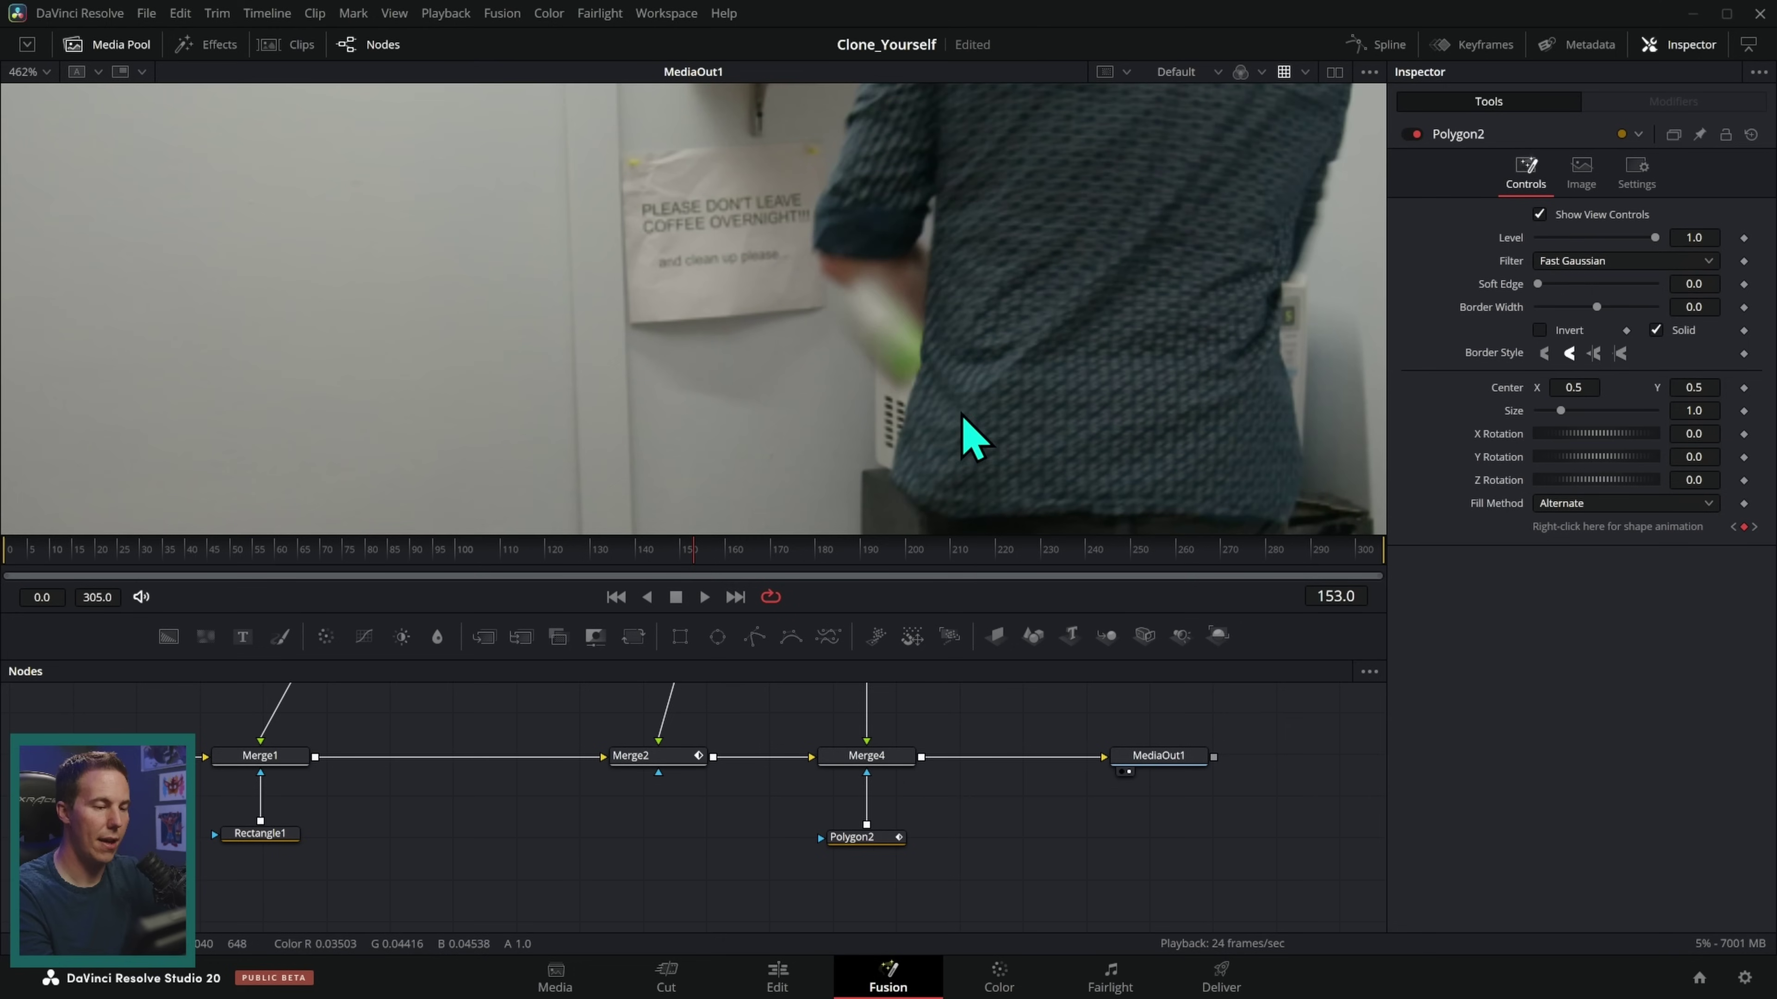
pyautogui.press('Left')
pyautogui.scroll(-2, 980, 825)
pyautogui.click(754, 636)
# - Feed Polygon3 into Polygon2's mask and trace a closed seven-point outline around the arm on frame 153
pyautogui.moveTo(911, 848); pyautogui.dragTo(880, 791)
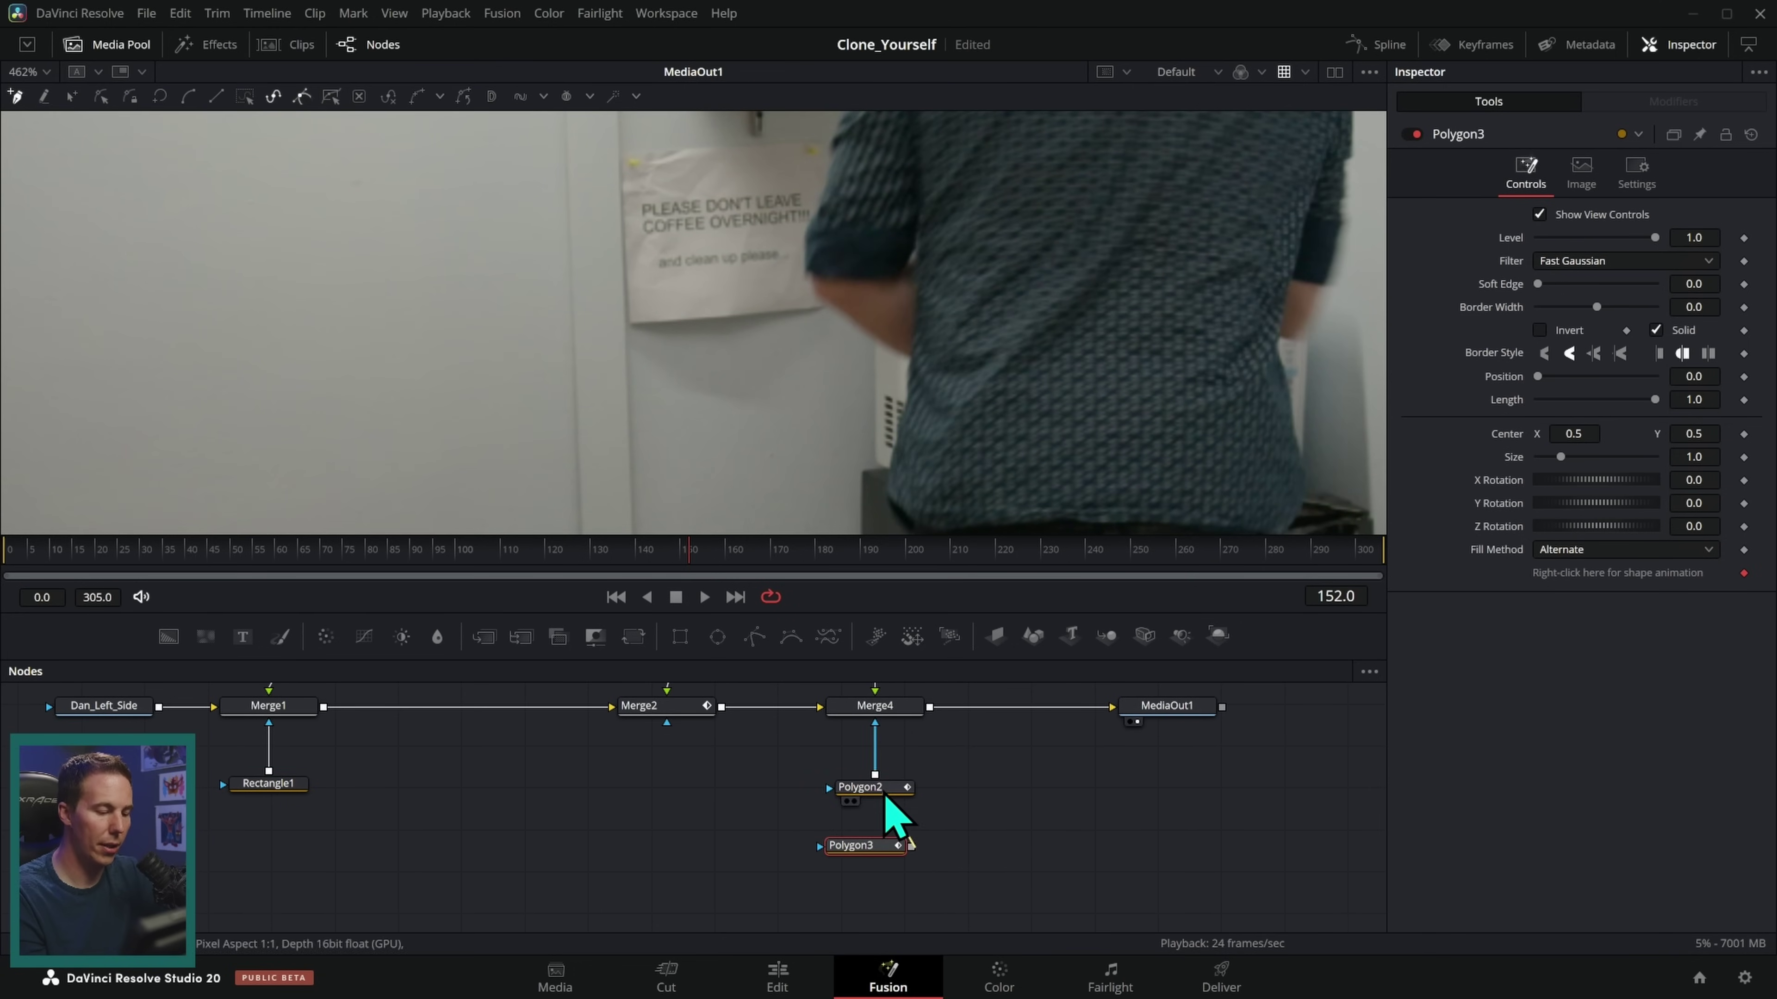
pyautogui.press('Right')
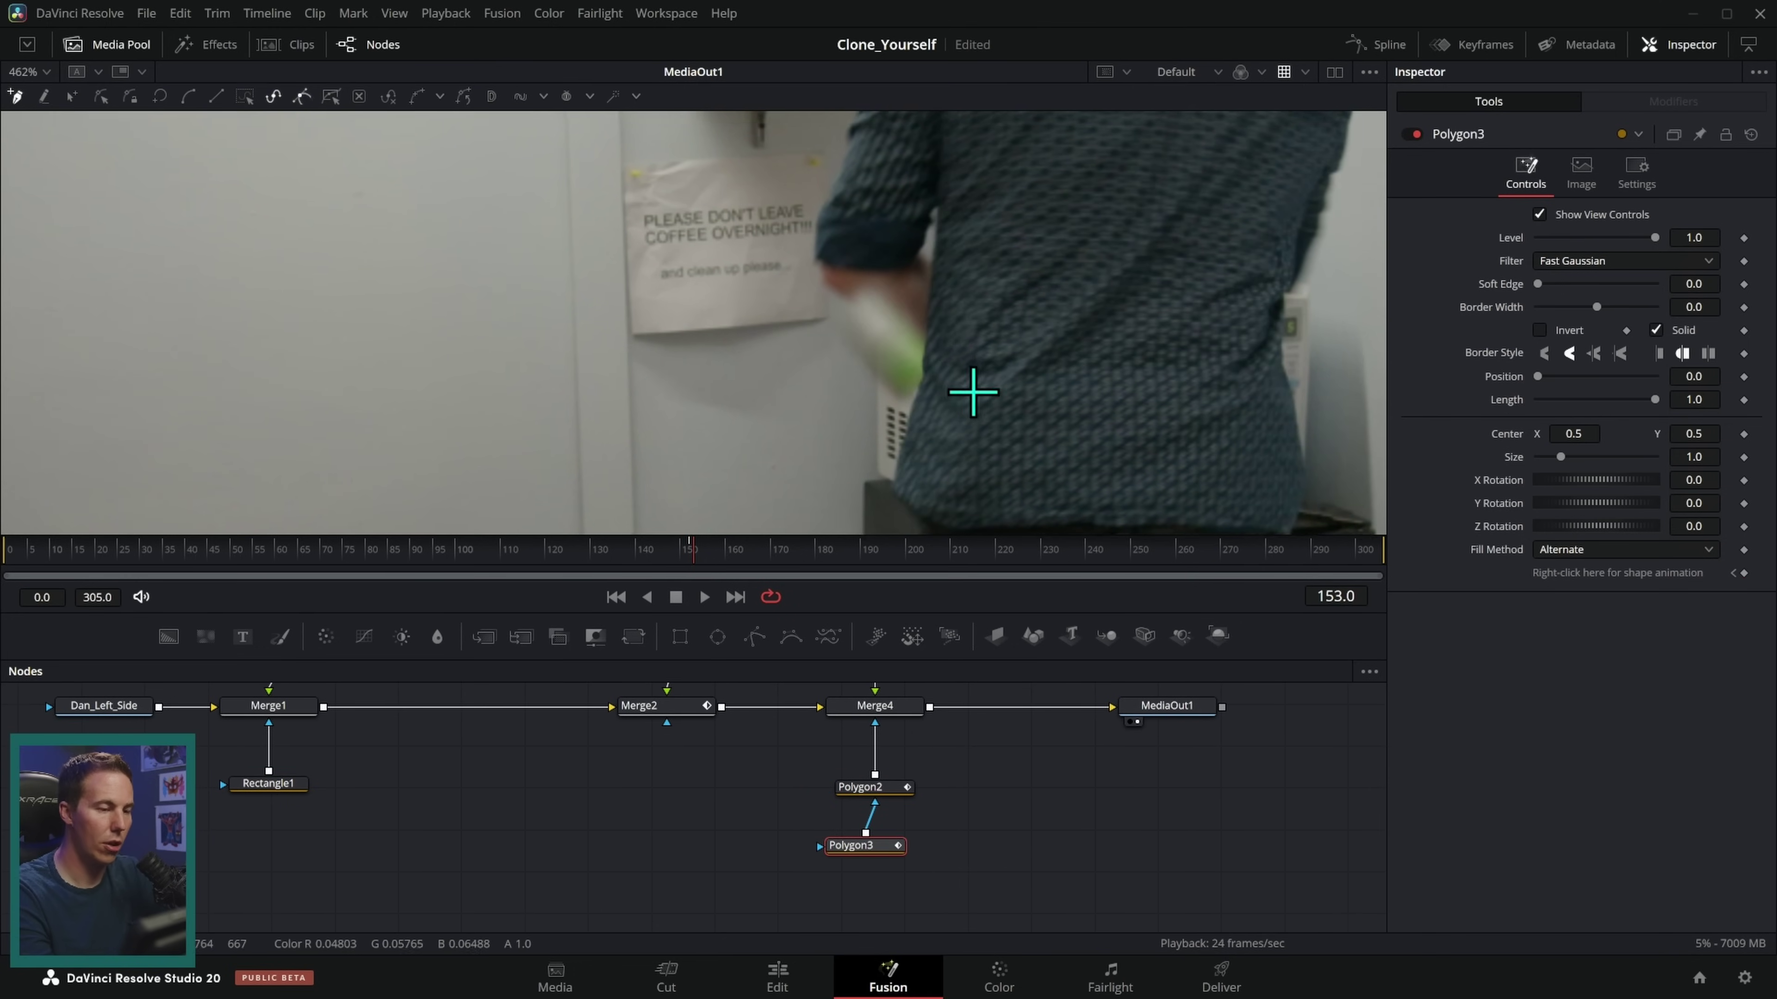
pyautogui.click(953, 392)
pyautogui.click(866, 353)
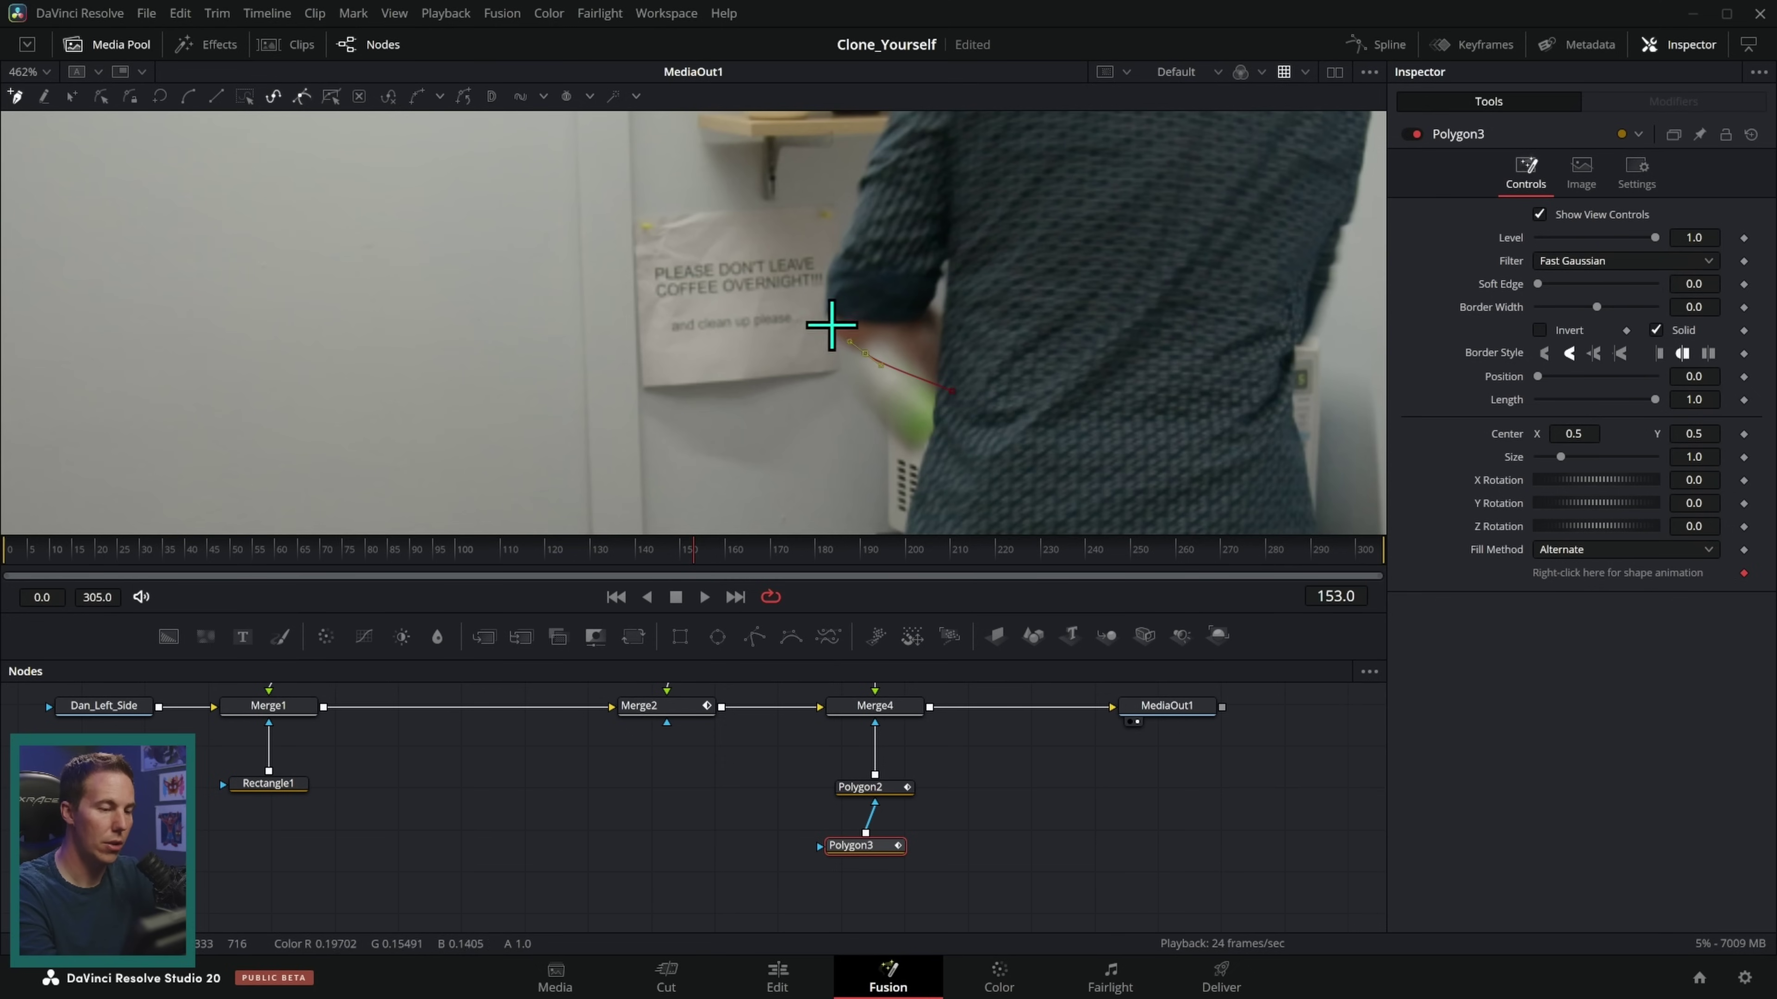
pyautogui.click(842, 237)
pyautogui.click(917, 180)
pyautogui.click(1035, 221)
pyautogui.click(1017, 354)
pyautogui.click(953, 391)
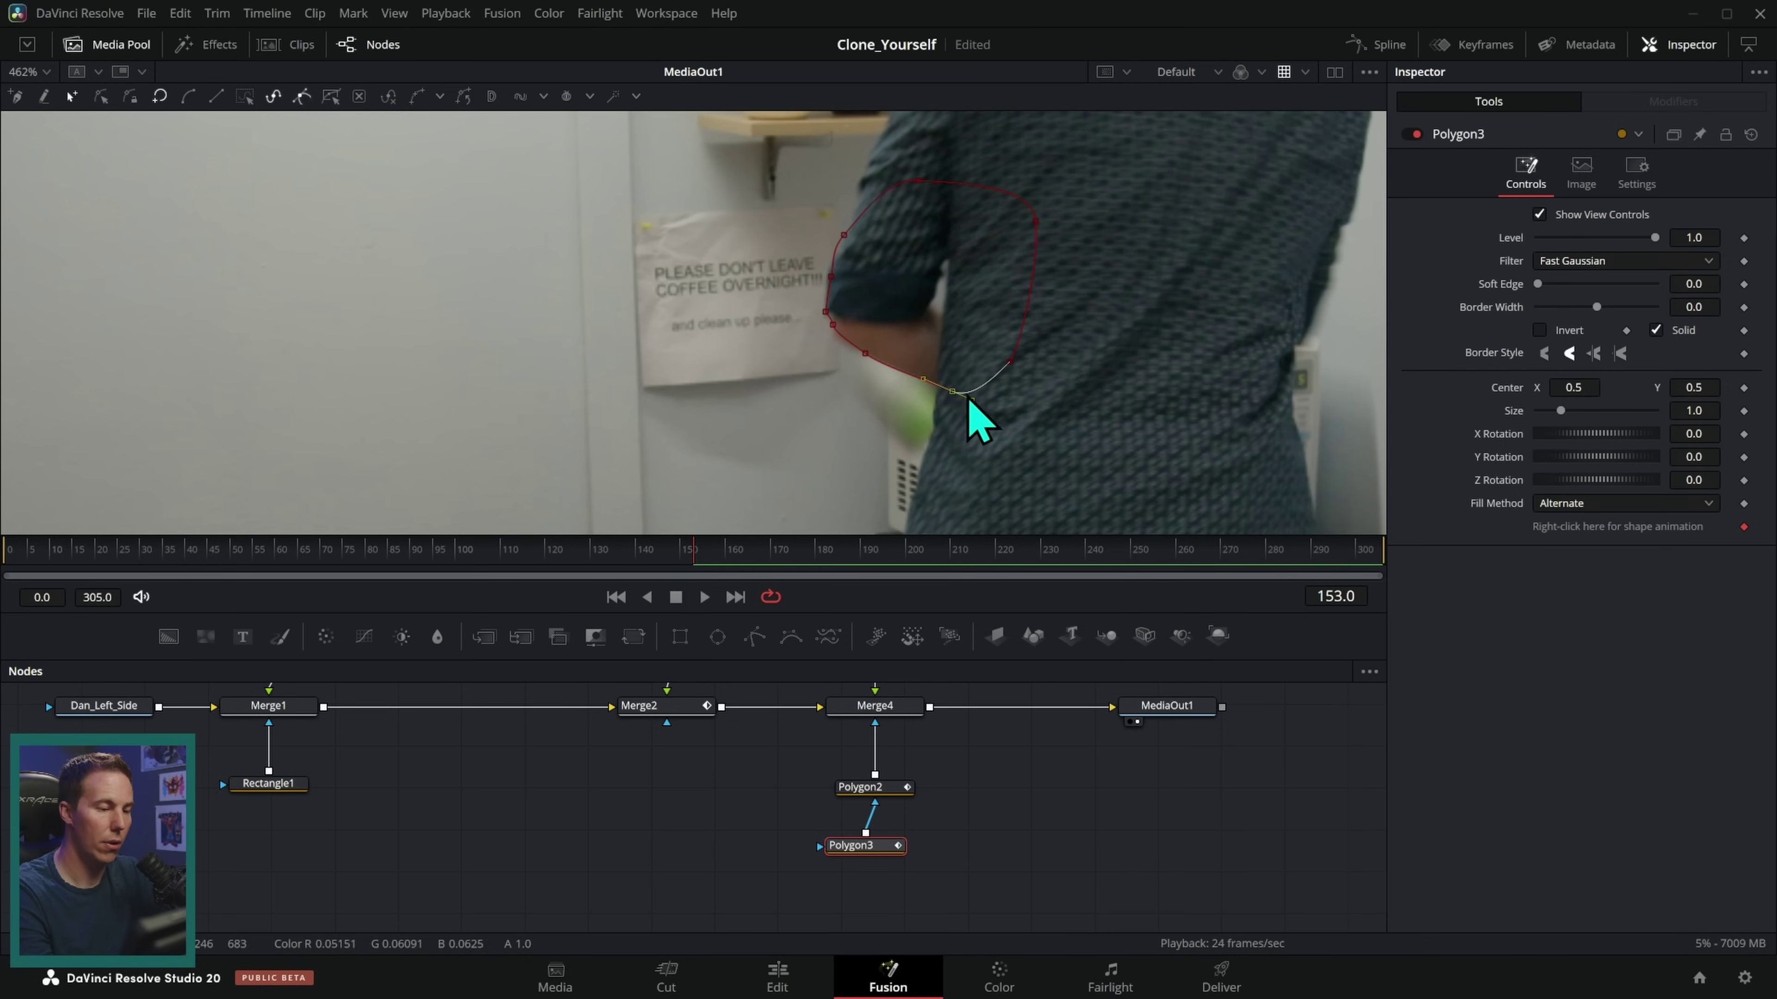
# - Keyframe the arm outline on frames 154–155, moving and reshaping it to fit the arm
pyautogui.press('Right')
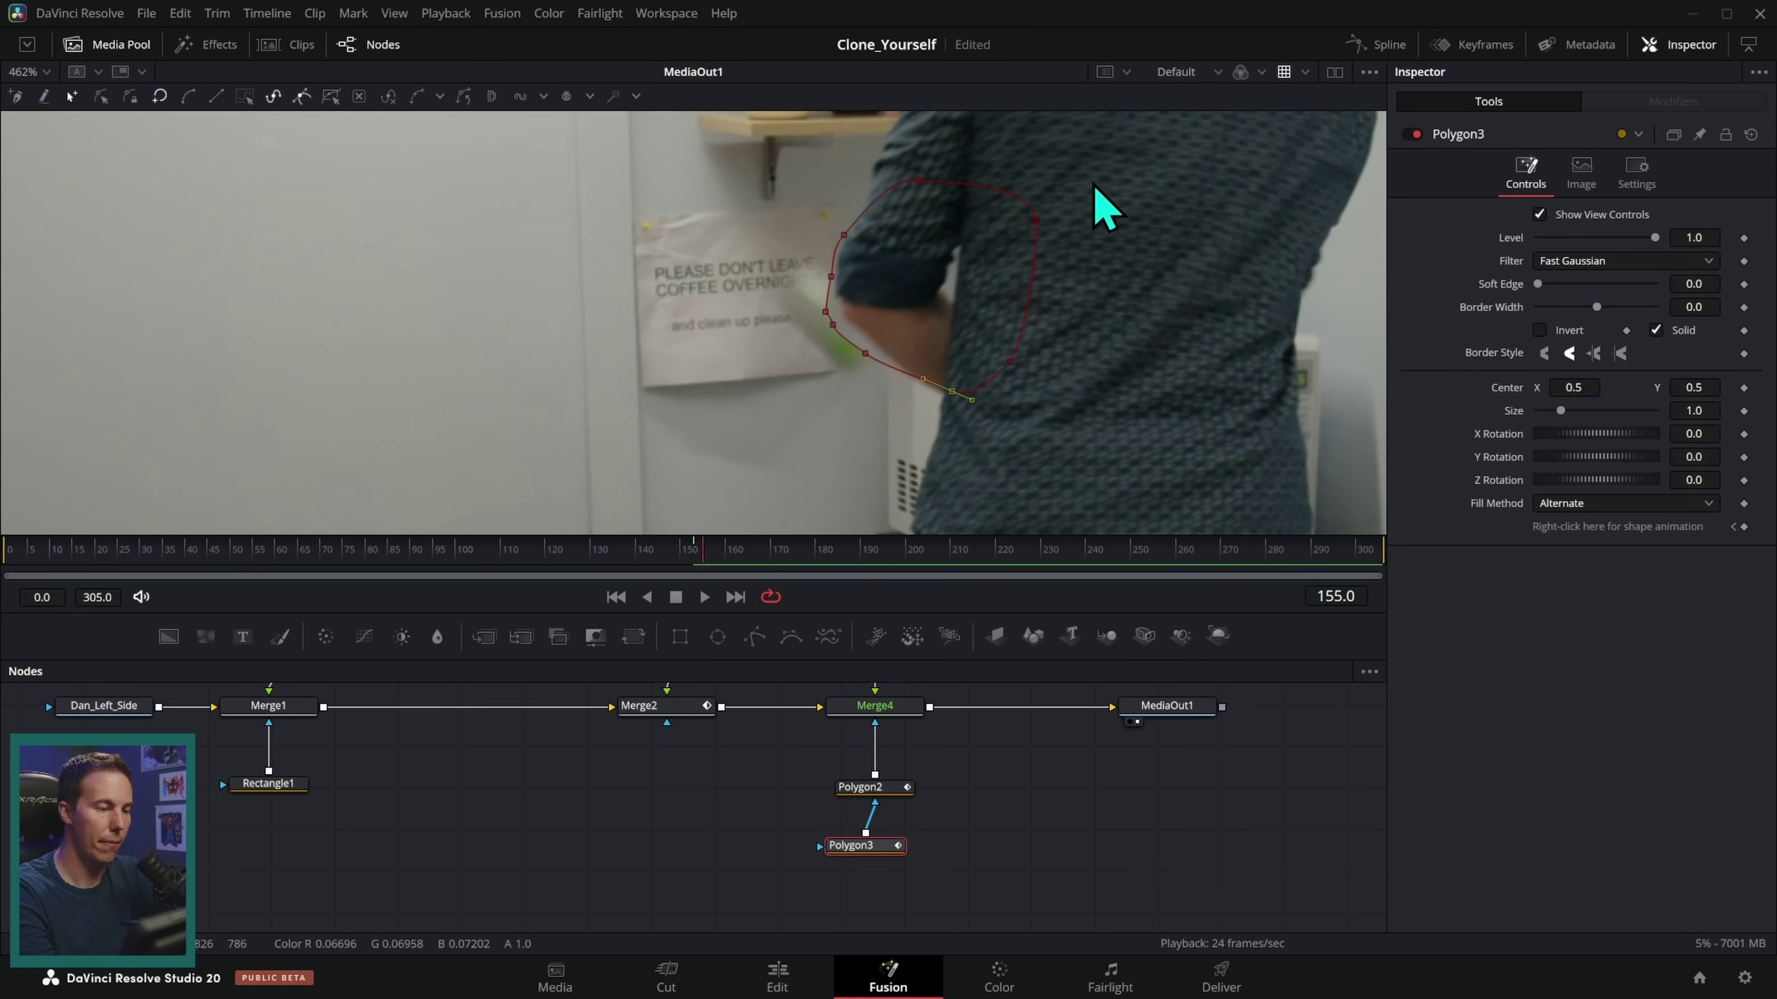
pyautogui.moveTo(1128, 144); pyautogui.dragTo(692, 491)
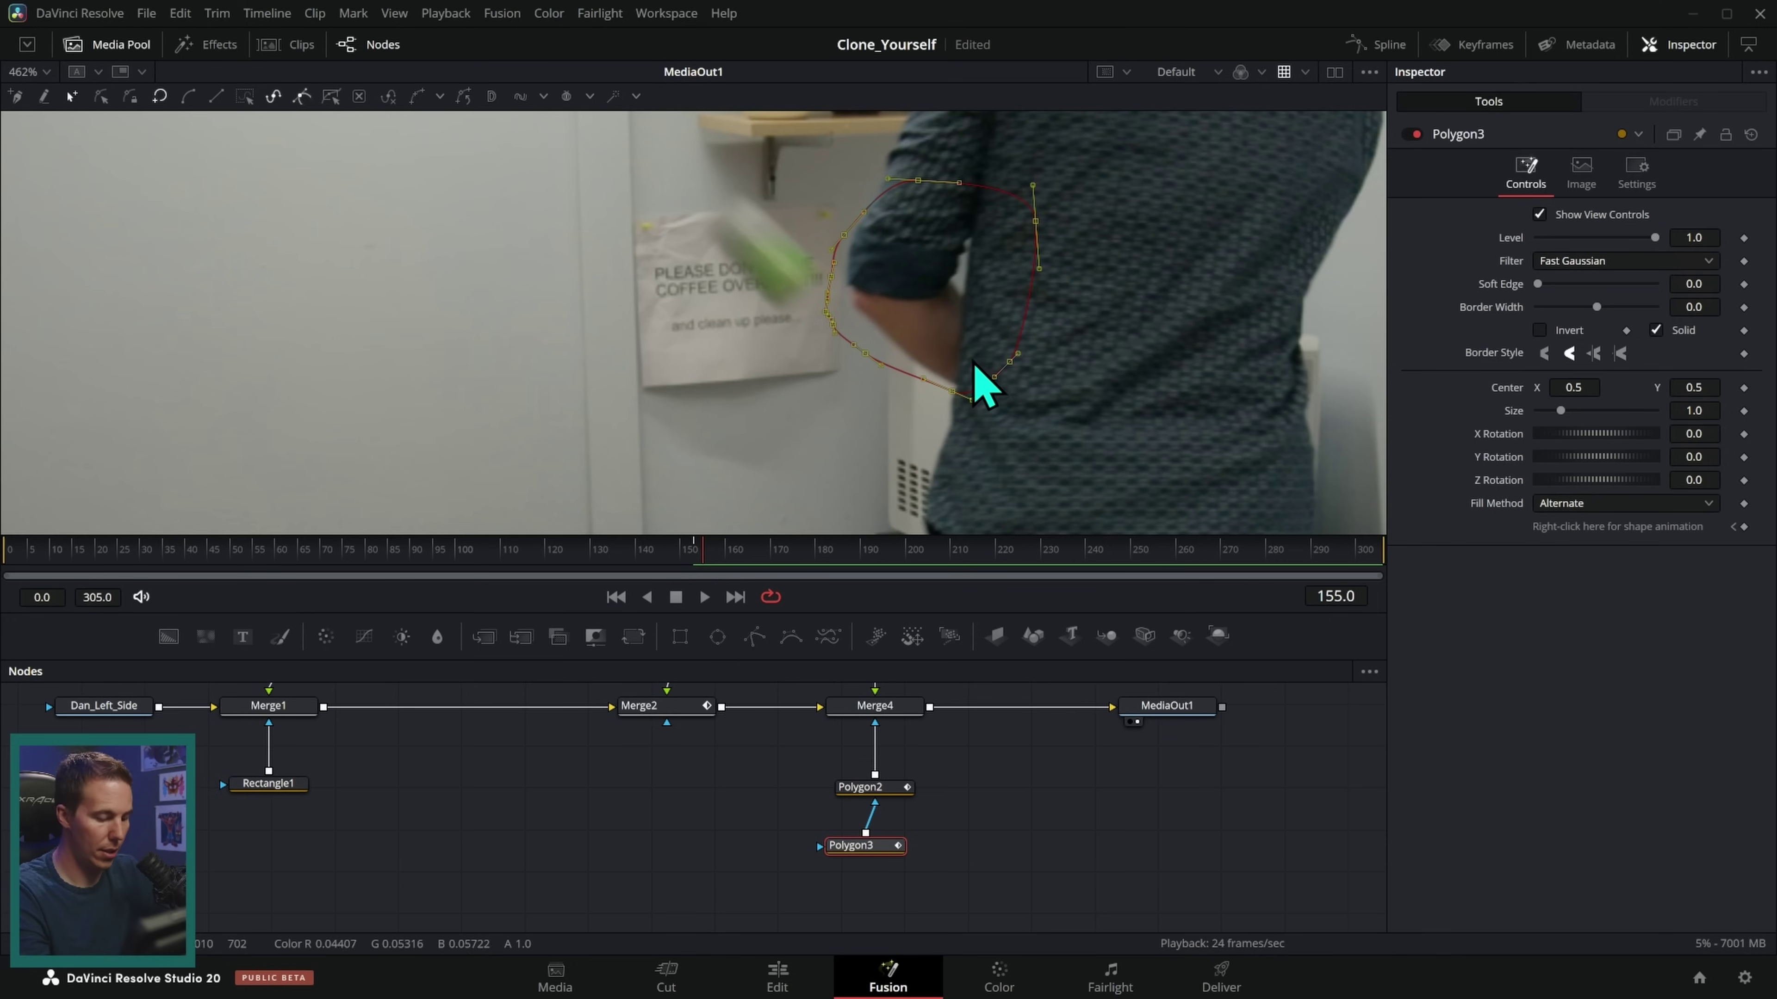
pyautogui.moveTo(976, 364); pyautogui.dragTo(949, 393)
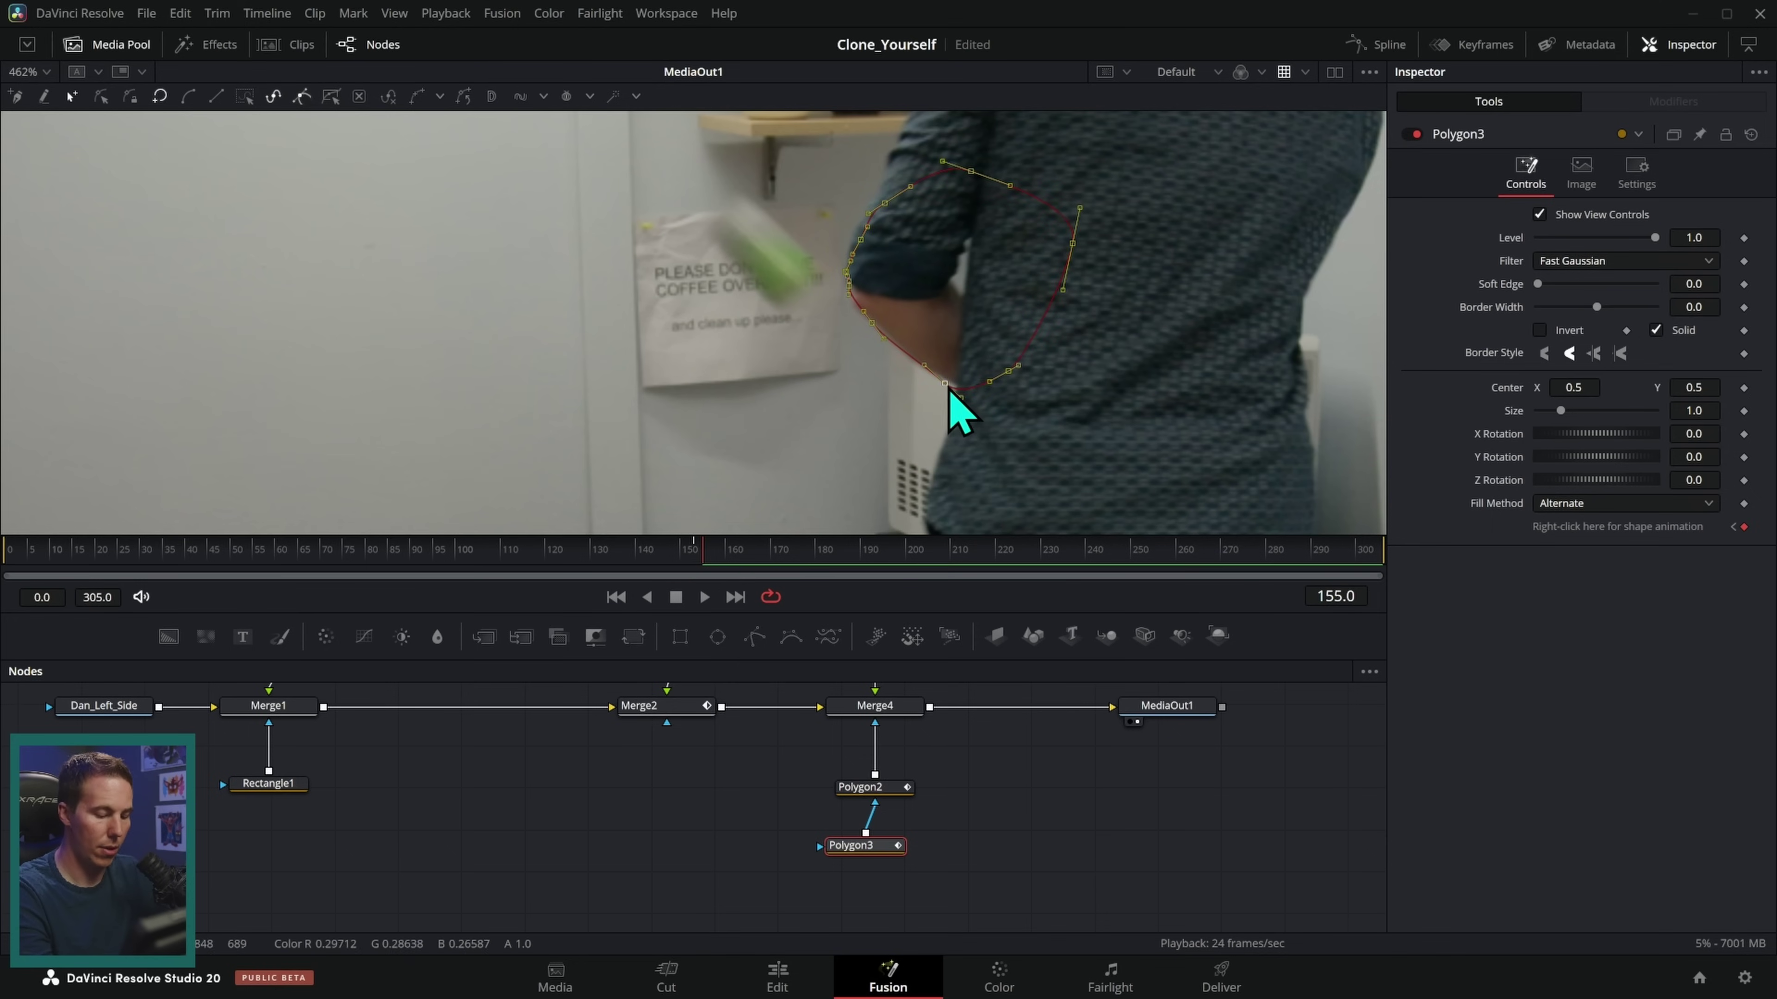
pyautogui.press('Left')
pyautogui.moveTo(868, 328); pyautogui.dragTo(838, 310)
pyautogui.press('Right')
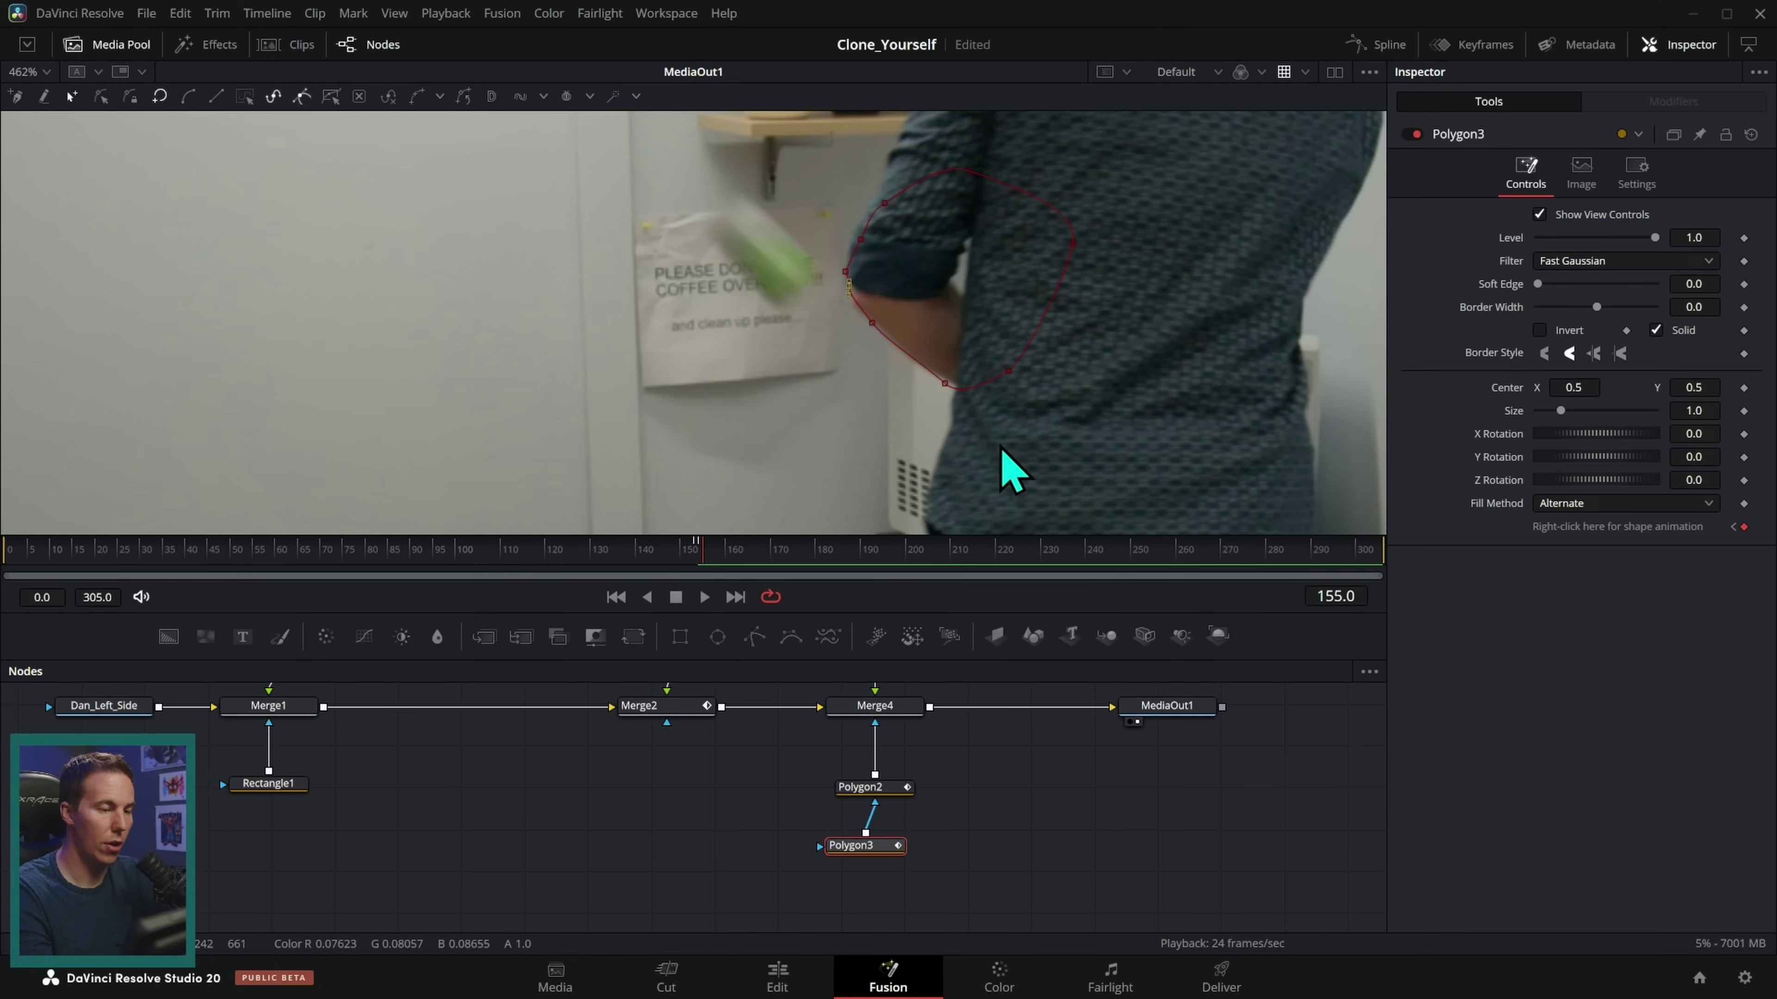
pyautogui.press('Left')
pyautogui.press('Left')
# - Raise the arm mask's Soft Edge slightly to 0.0011
pyautogui.moveTo(877, 845); pyautogui.dragTo(885, 844)
pyautogui.scroll(3, 1059, 388)
pyautogui.click(1691, 284)
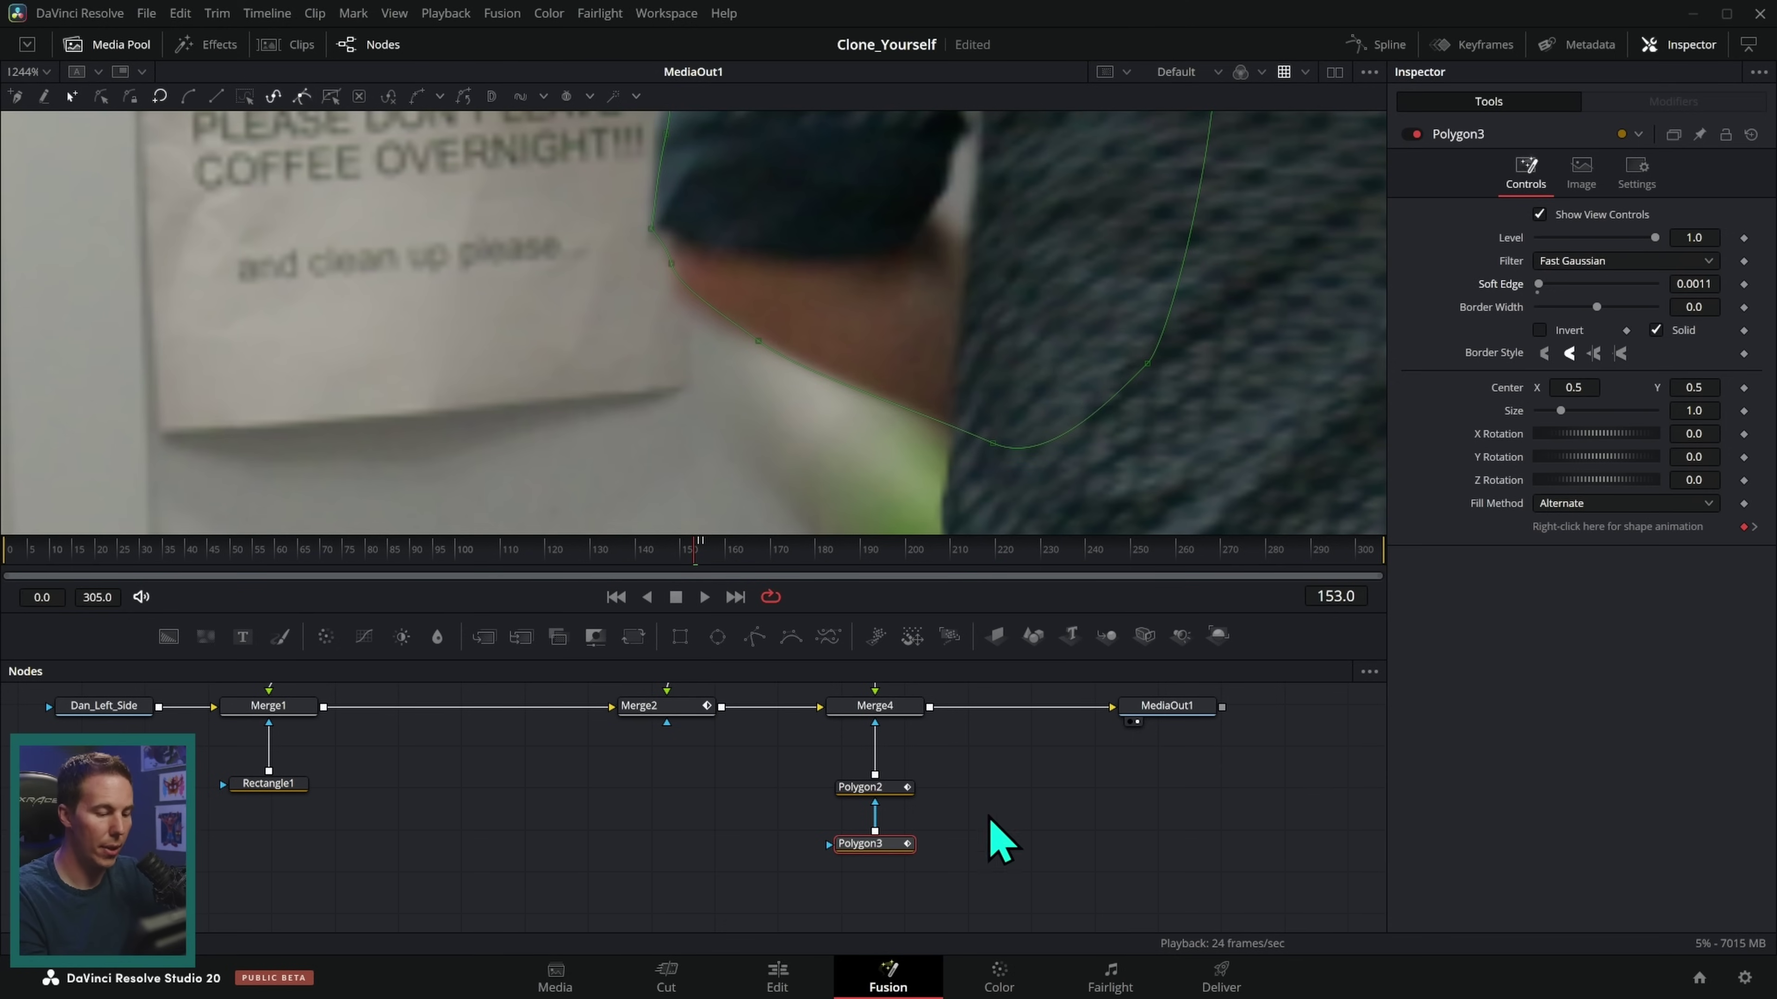
pyautogui.click(887, 789)
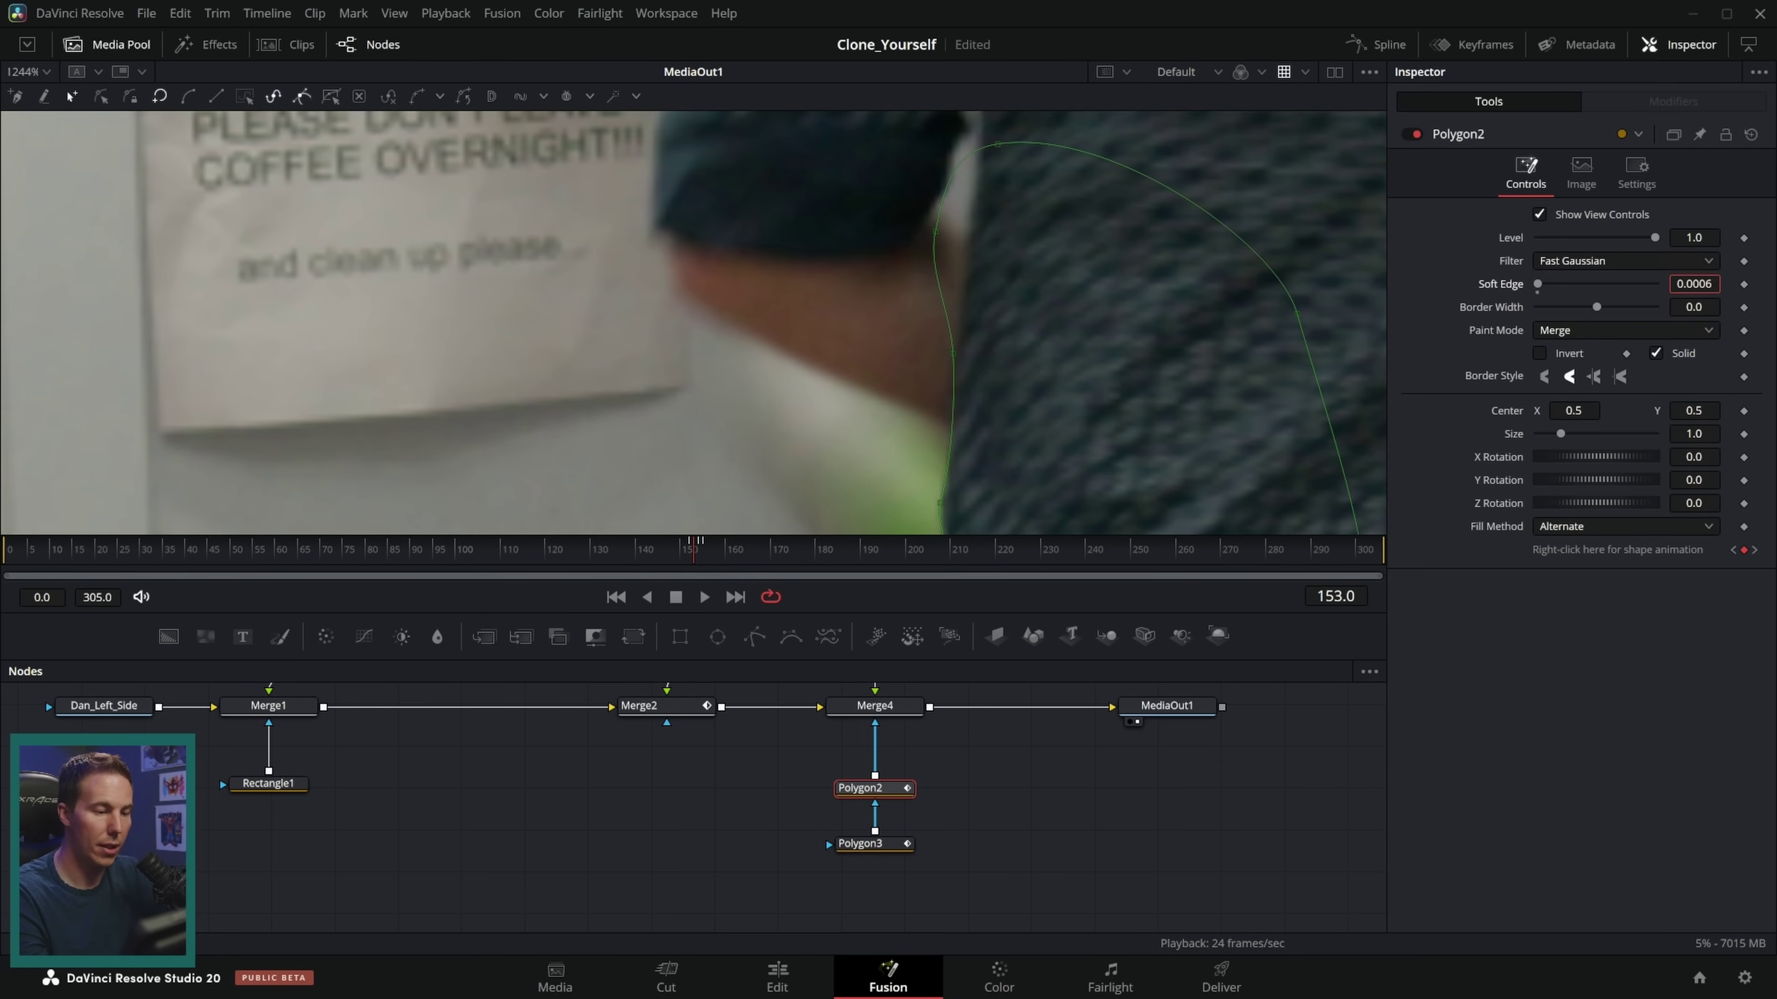
pyautogui.click(1077, 805)
pyautogui.scroll(-3, 1091, 420)
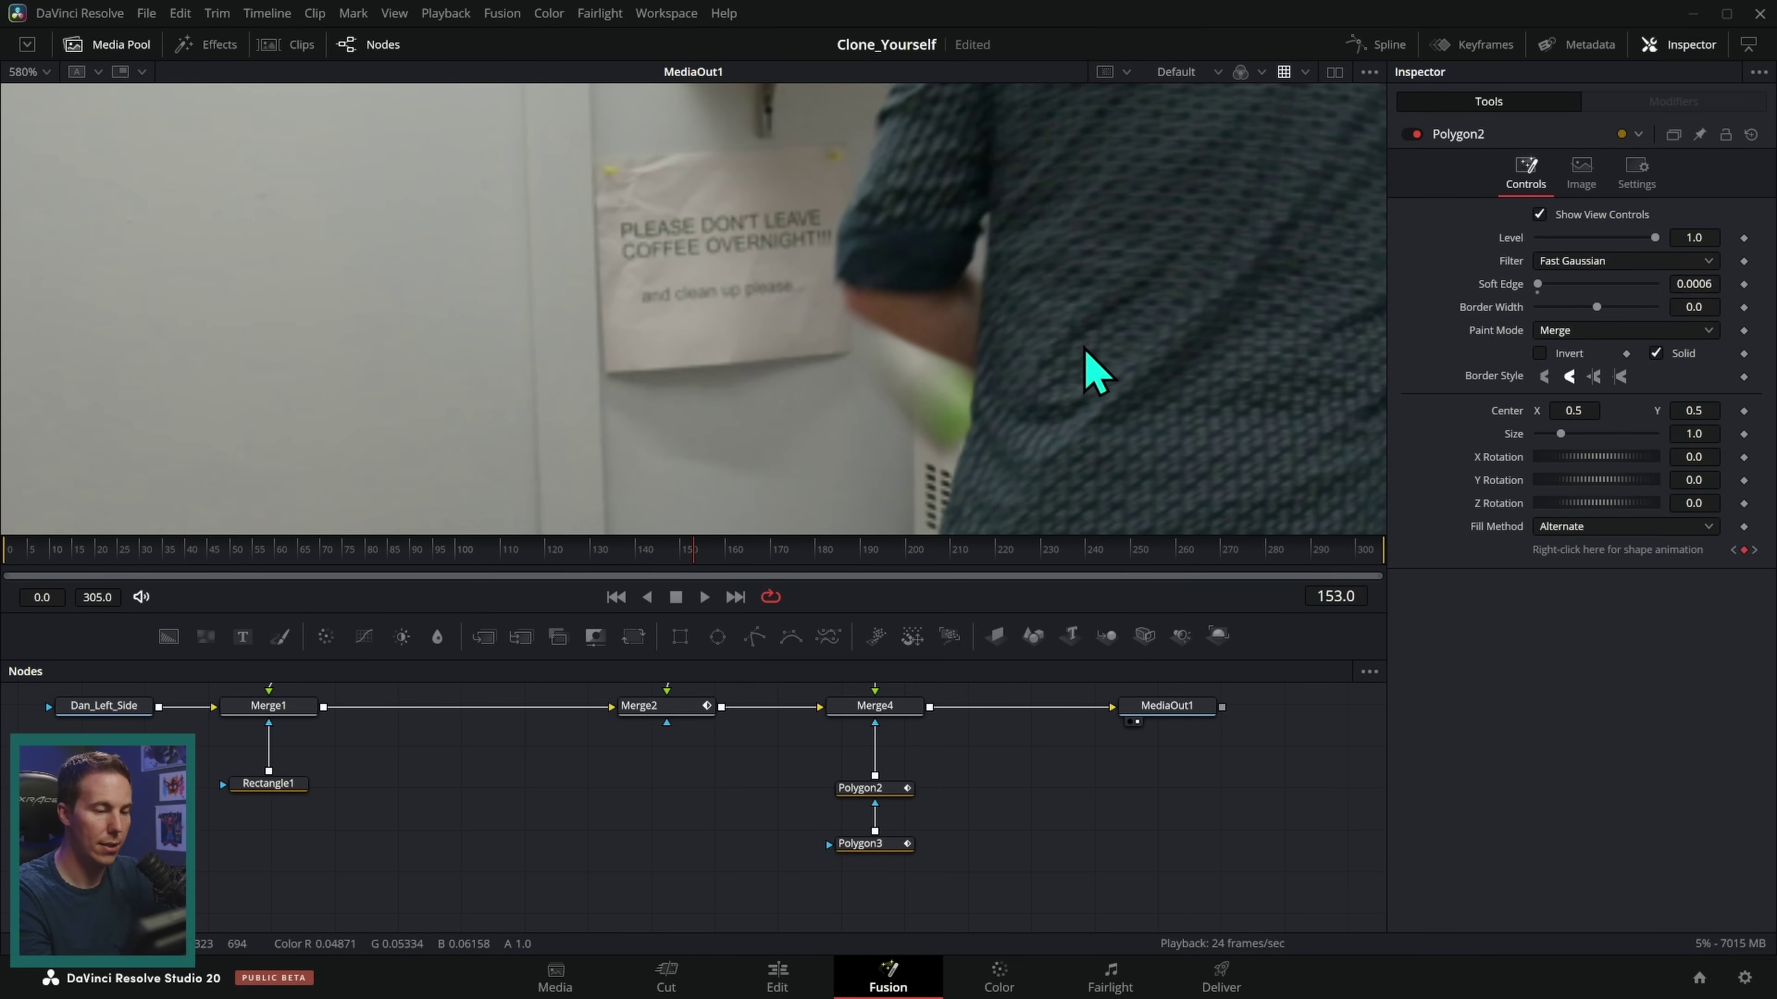
pyautogui.press('Right')
pyautogui.press('Right')
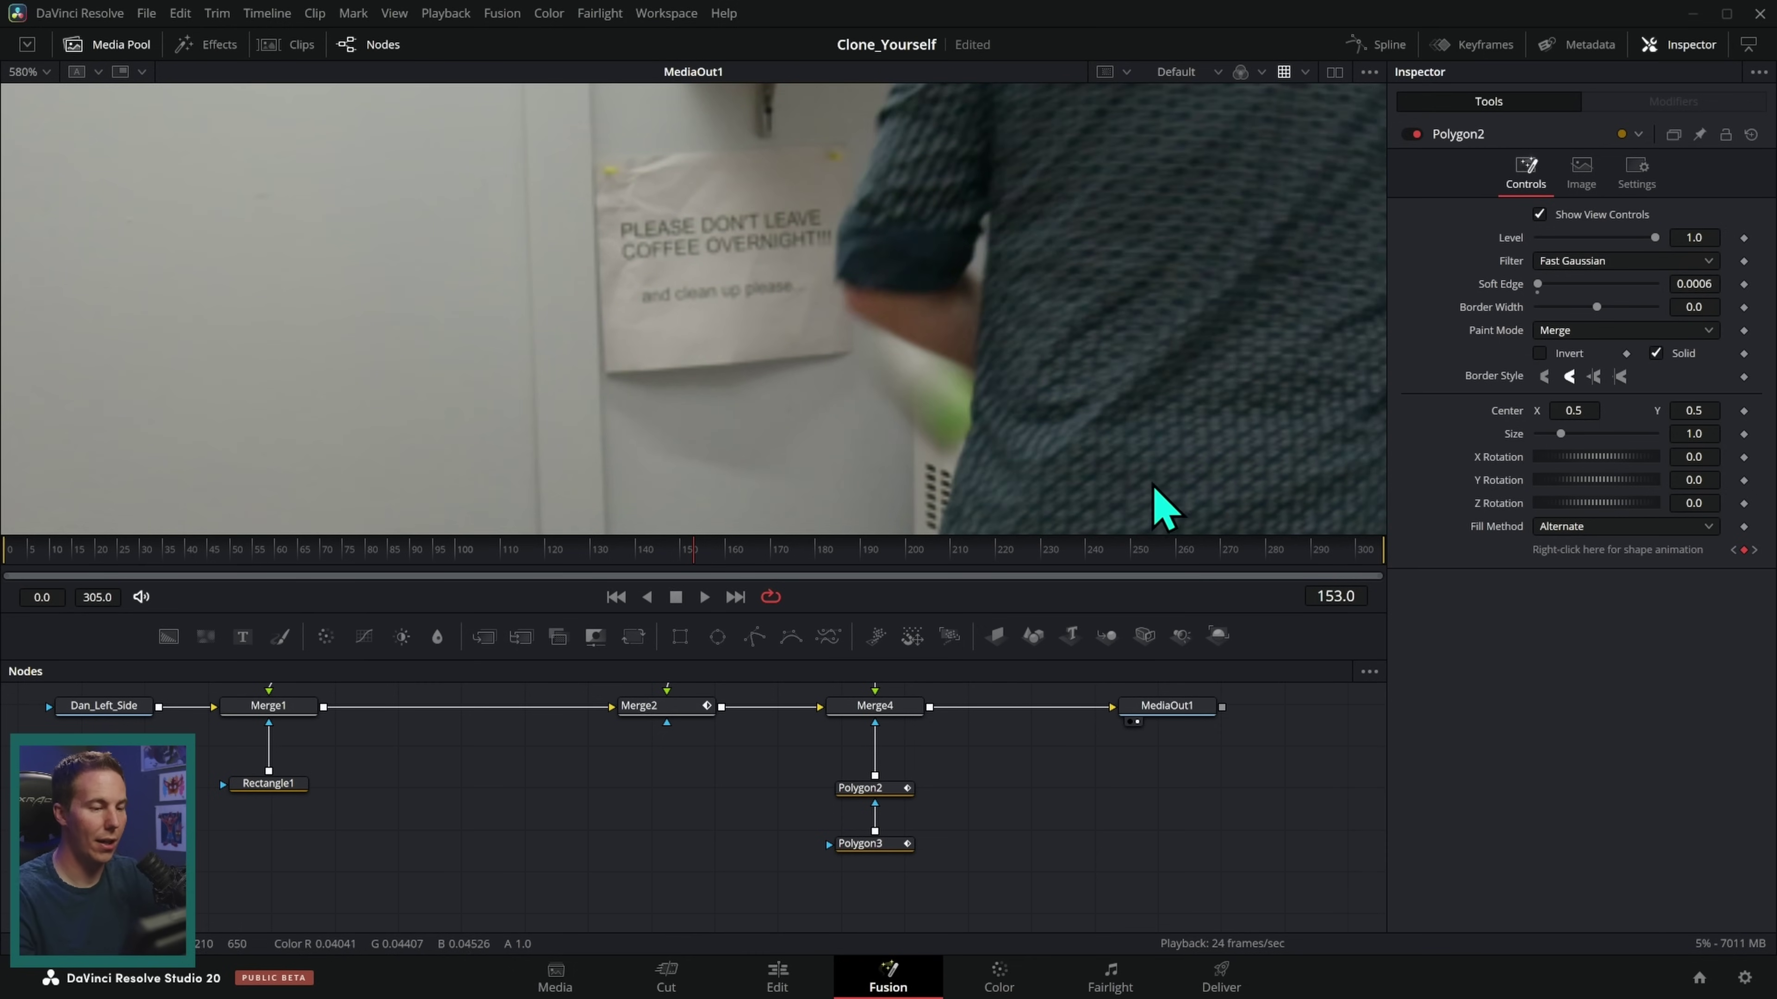
pyautogui.press('Left')
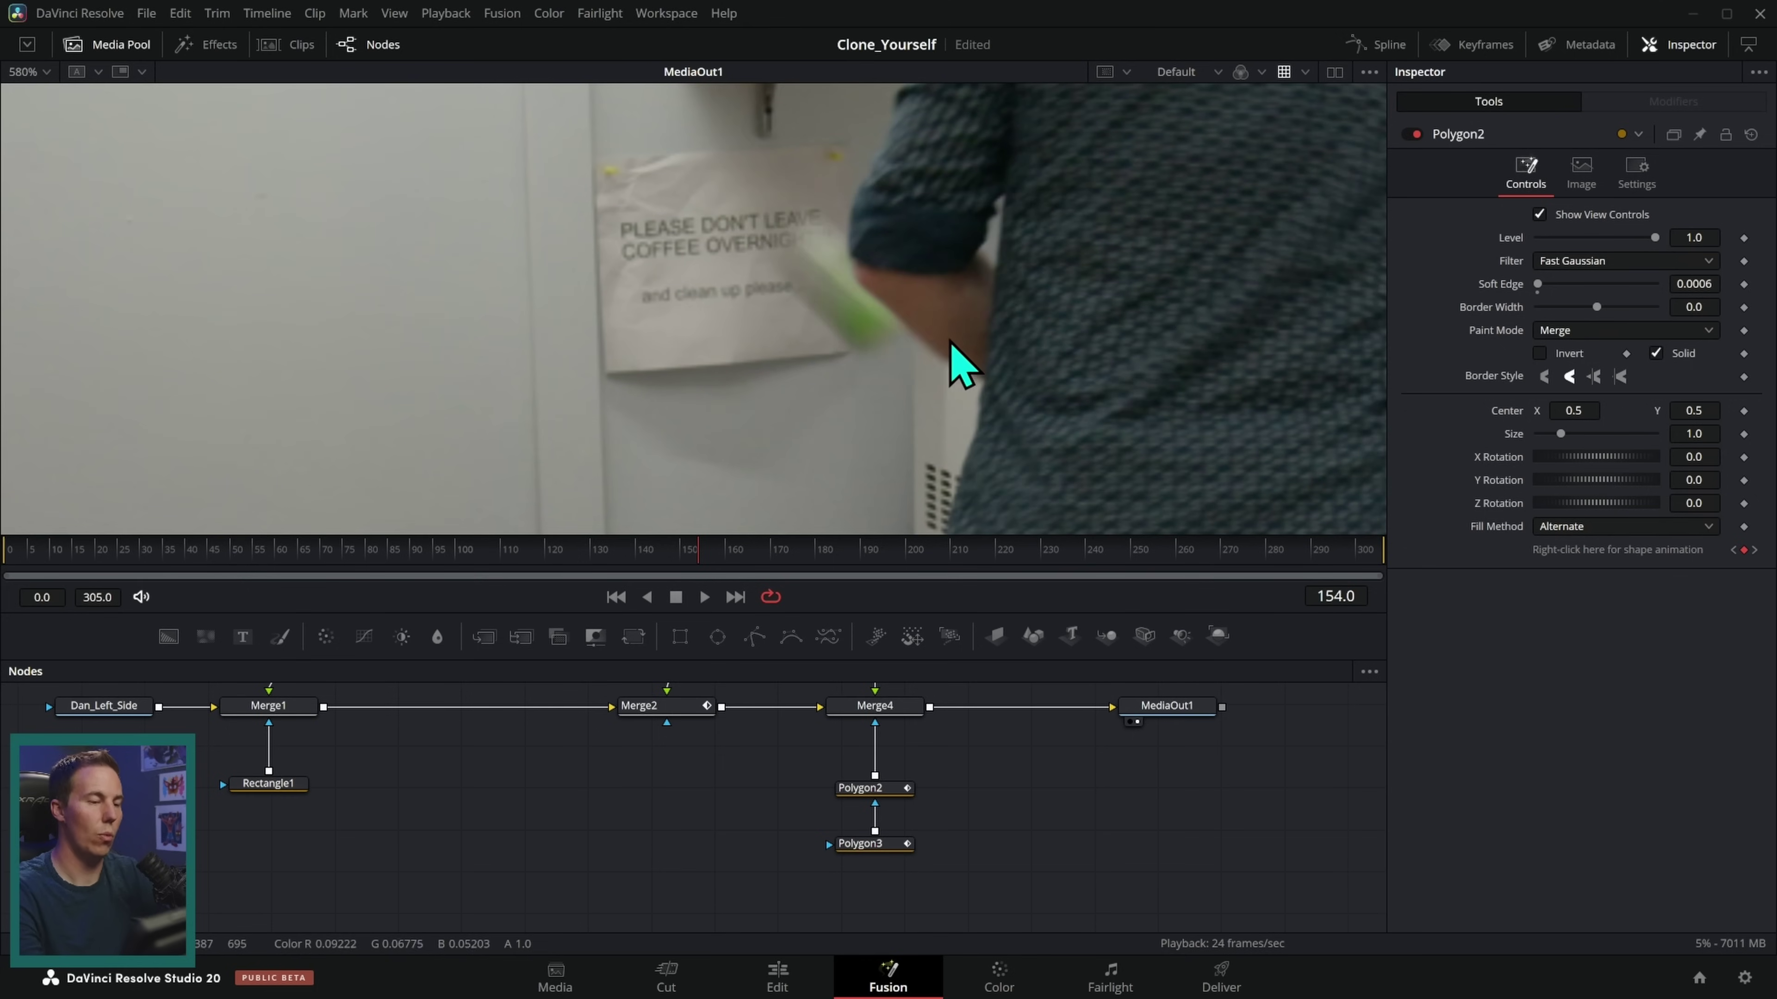
pyautogui.press('Left')
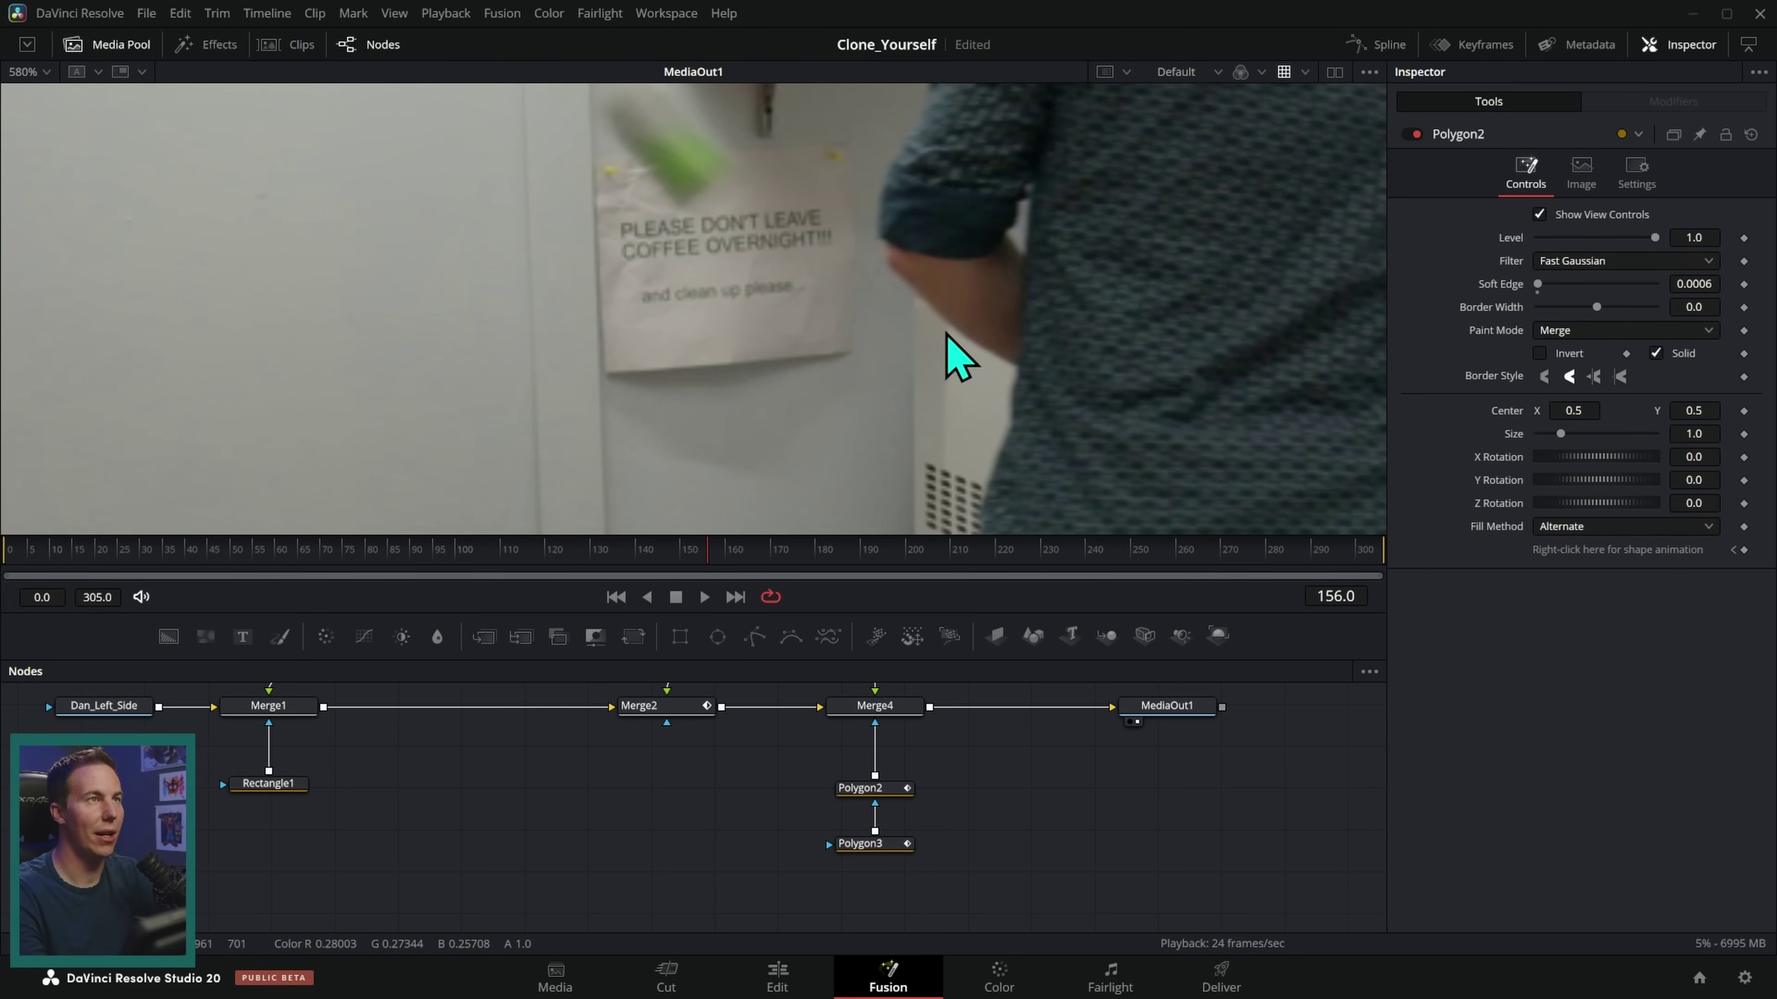
pyautogui.scroll(-5, 1101, 420)
pyautogui.press('space')
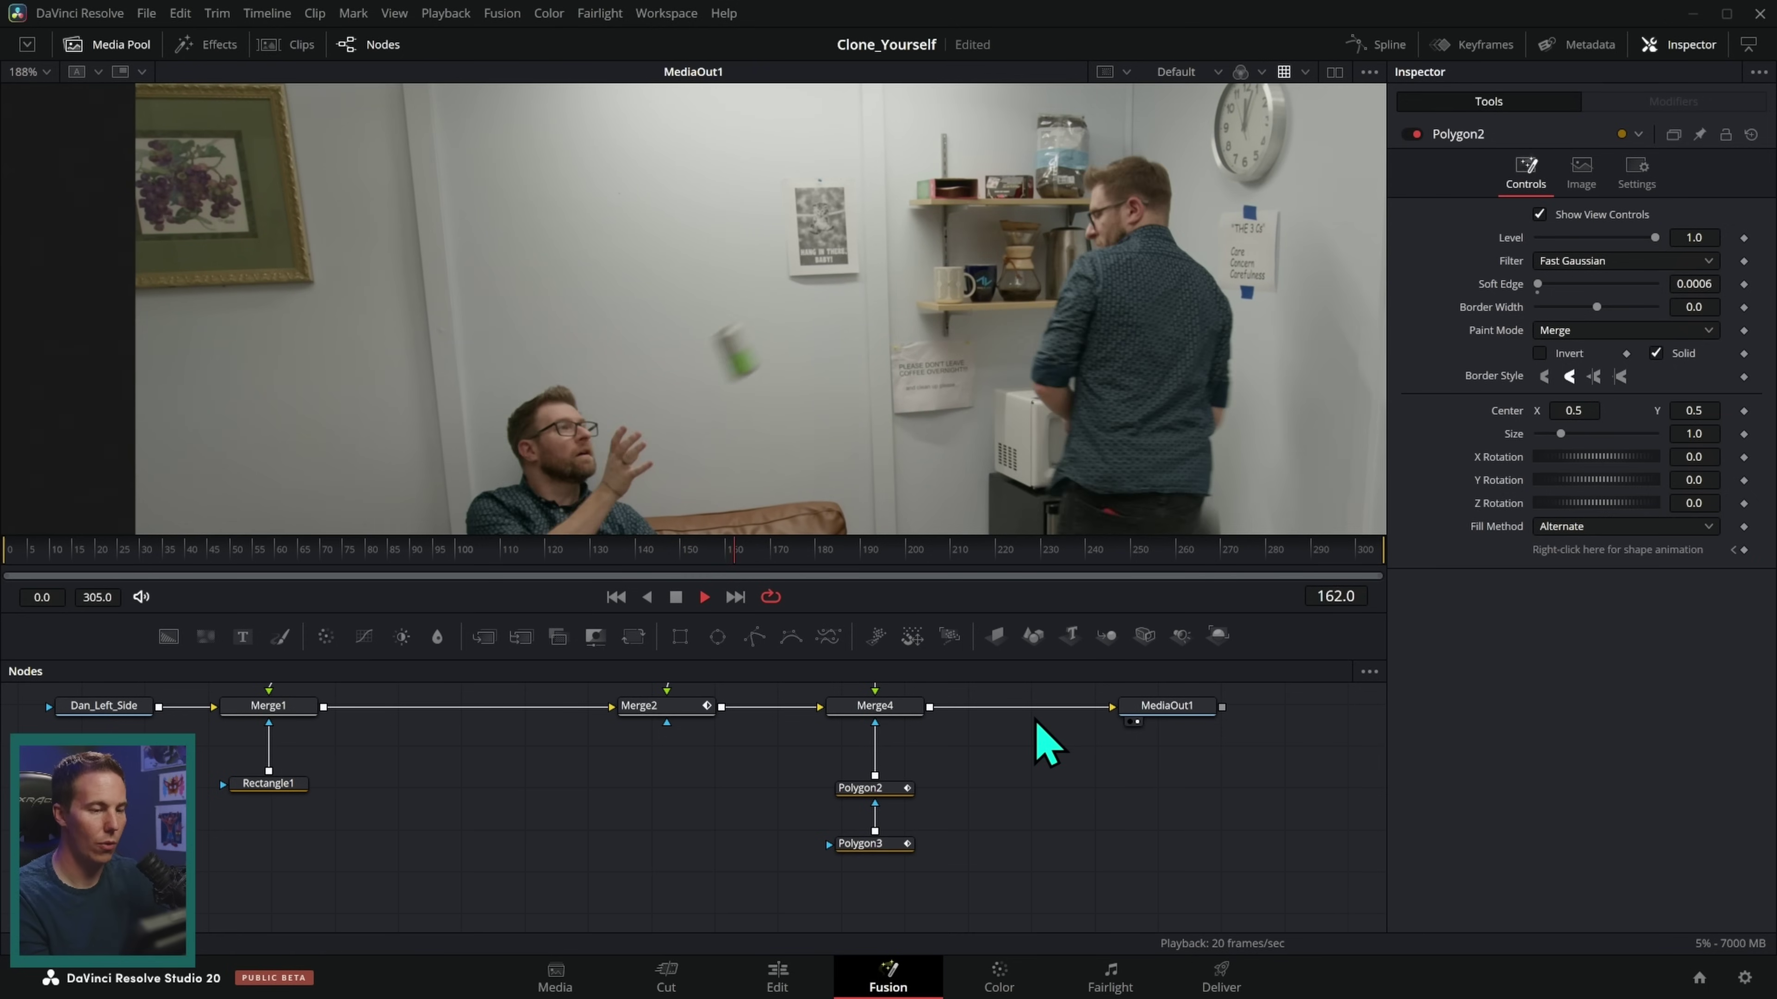
pyautogui.click(749, 557)
pyautogui.moveTo(752, 560); pyautogui.dragTo(697, 560)
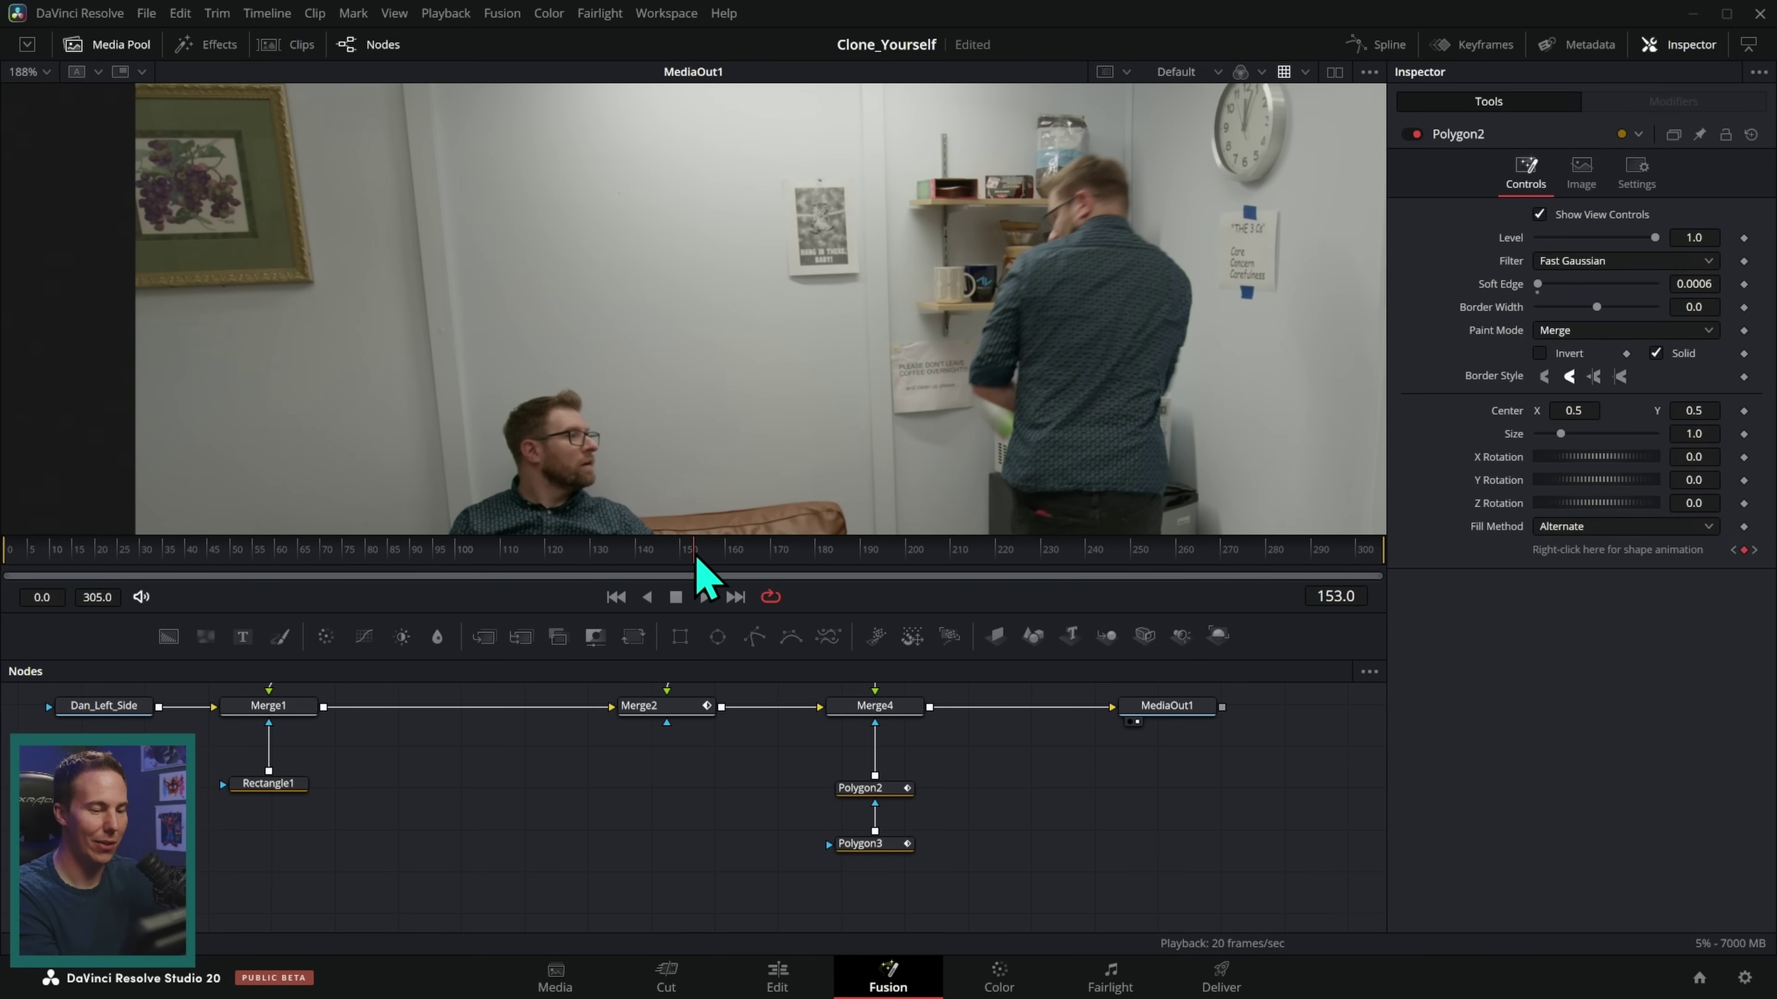
pyautogui.moveTo(697, 554); pyautogui.dragTo(693, 554)
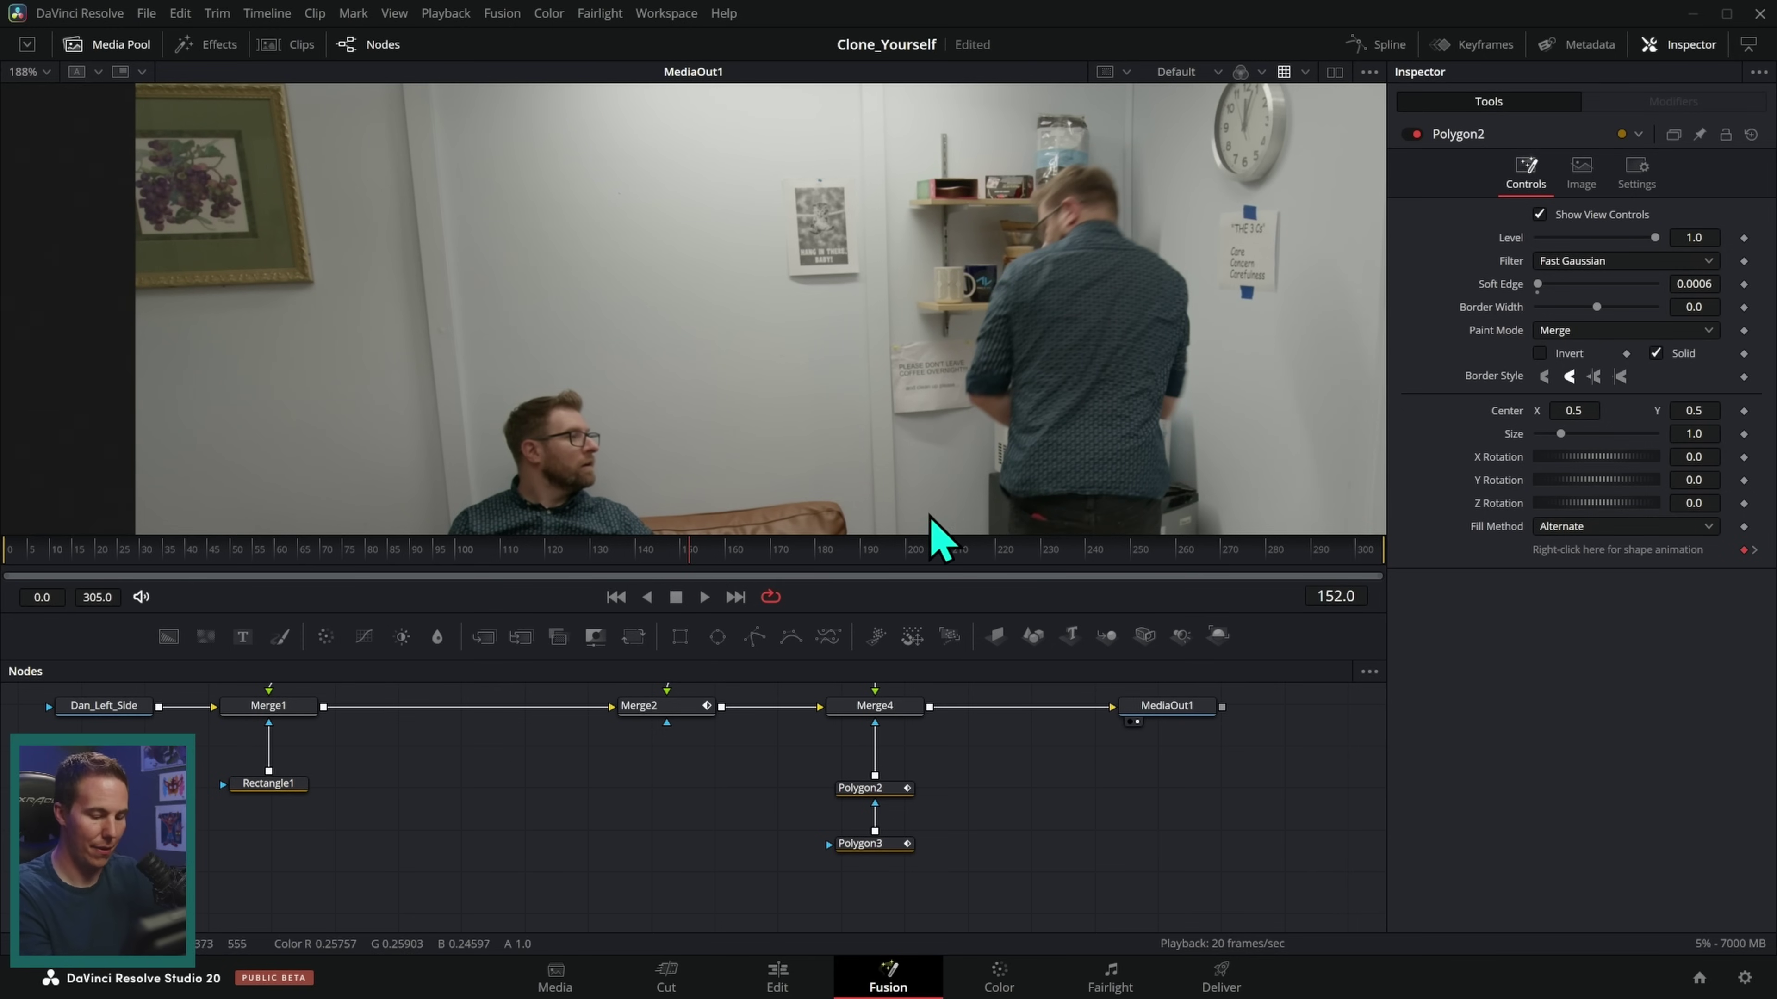
pyautogui.press('Right')
# - Keyframe Merge4's Blend at 1.0 on frame 153 and 0.0 on frame 152, then play to check timing
pyautogui.click(868, 750)
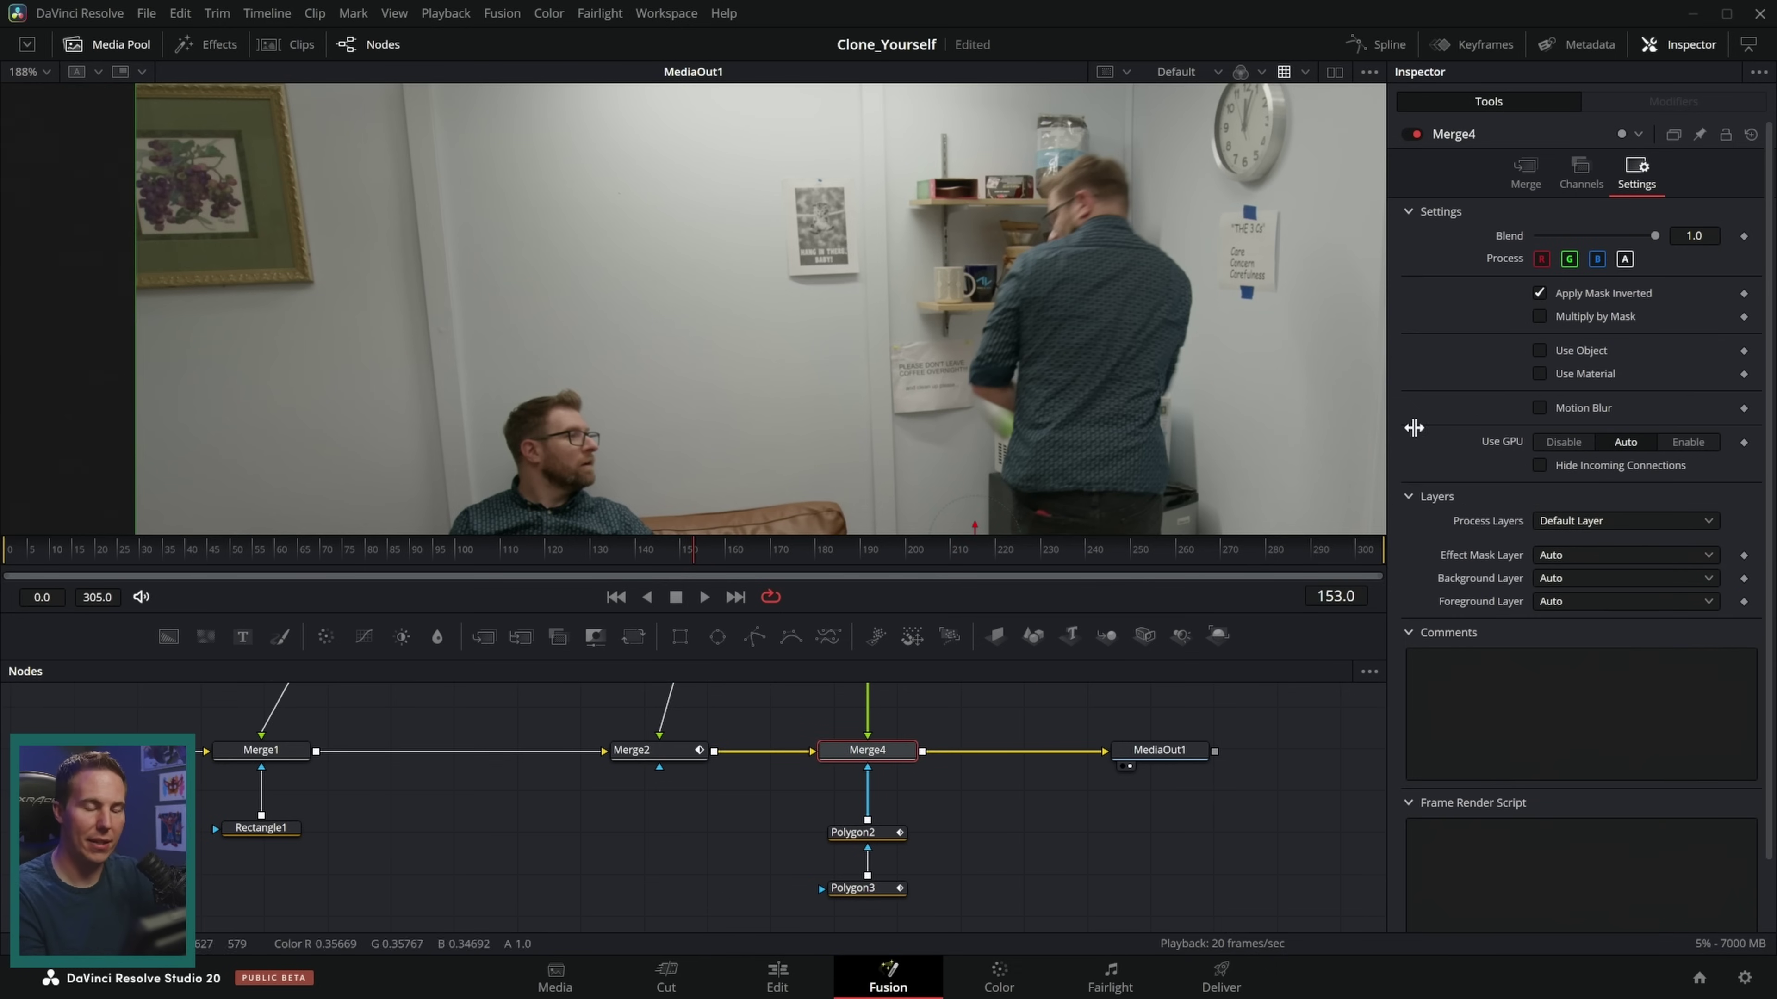
pyautogui.click(1524, 180)
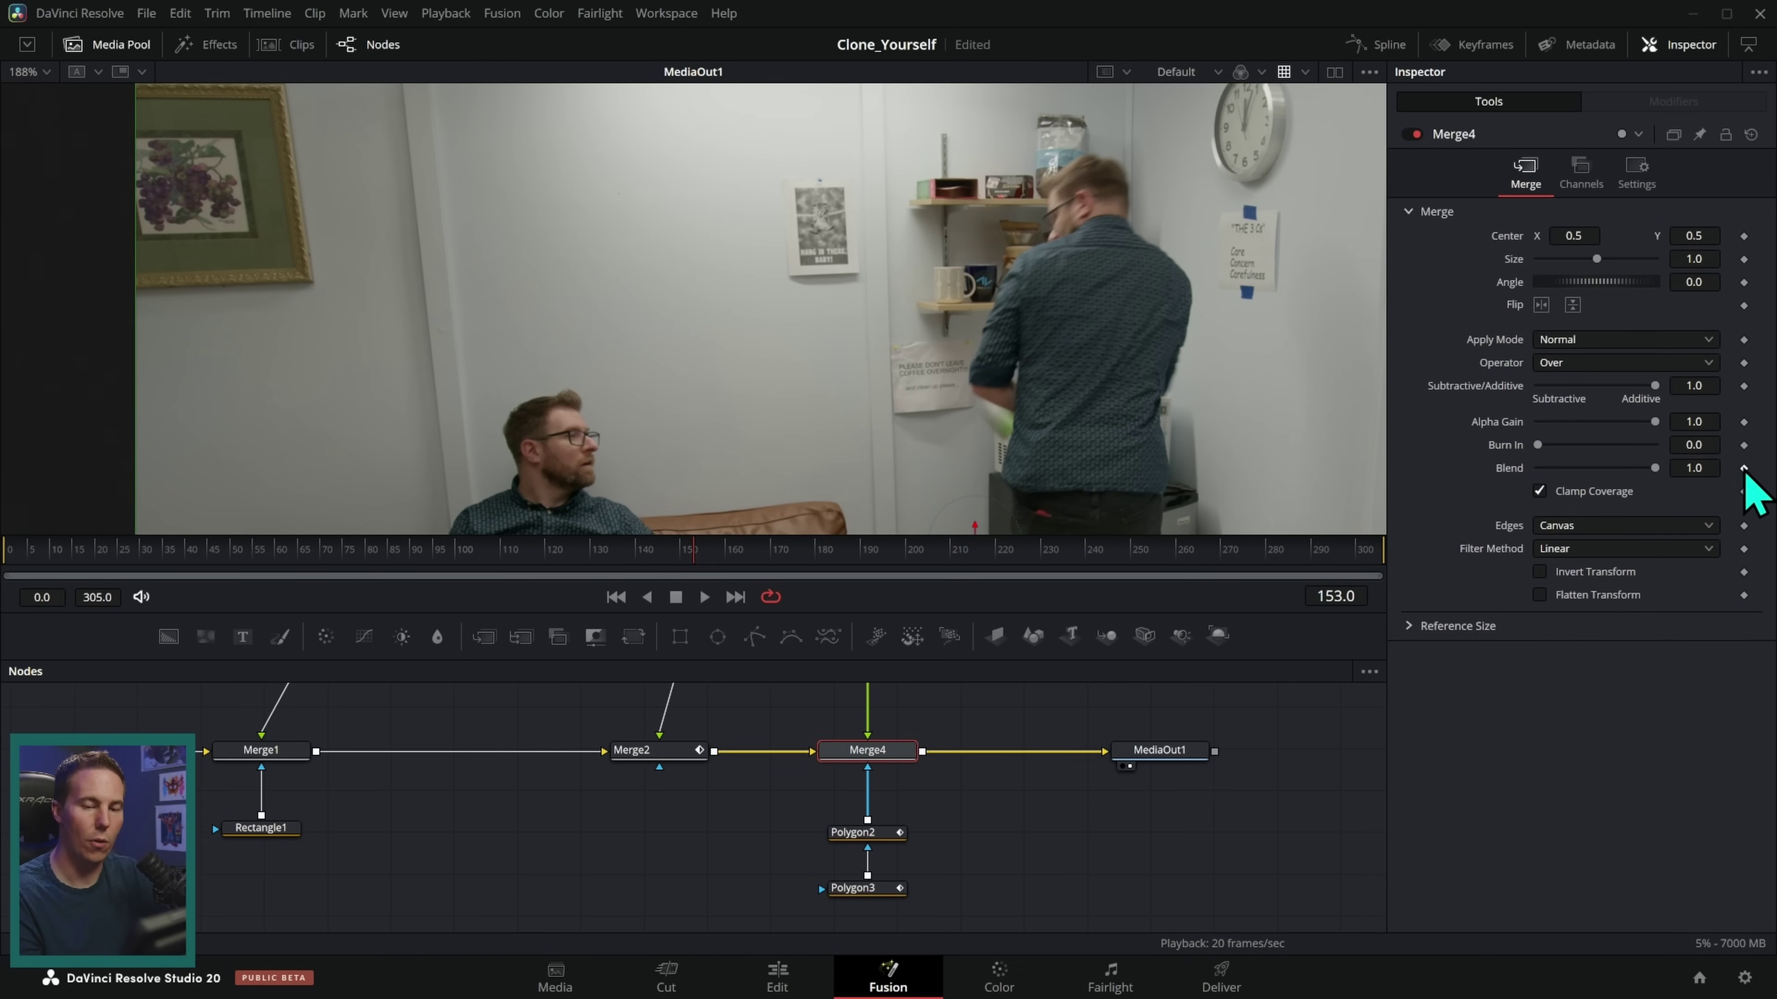
pyautogui.scroll(2, 906, 735)
pyautogui.scroll(2, 900, 693)
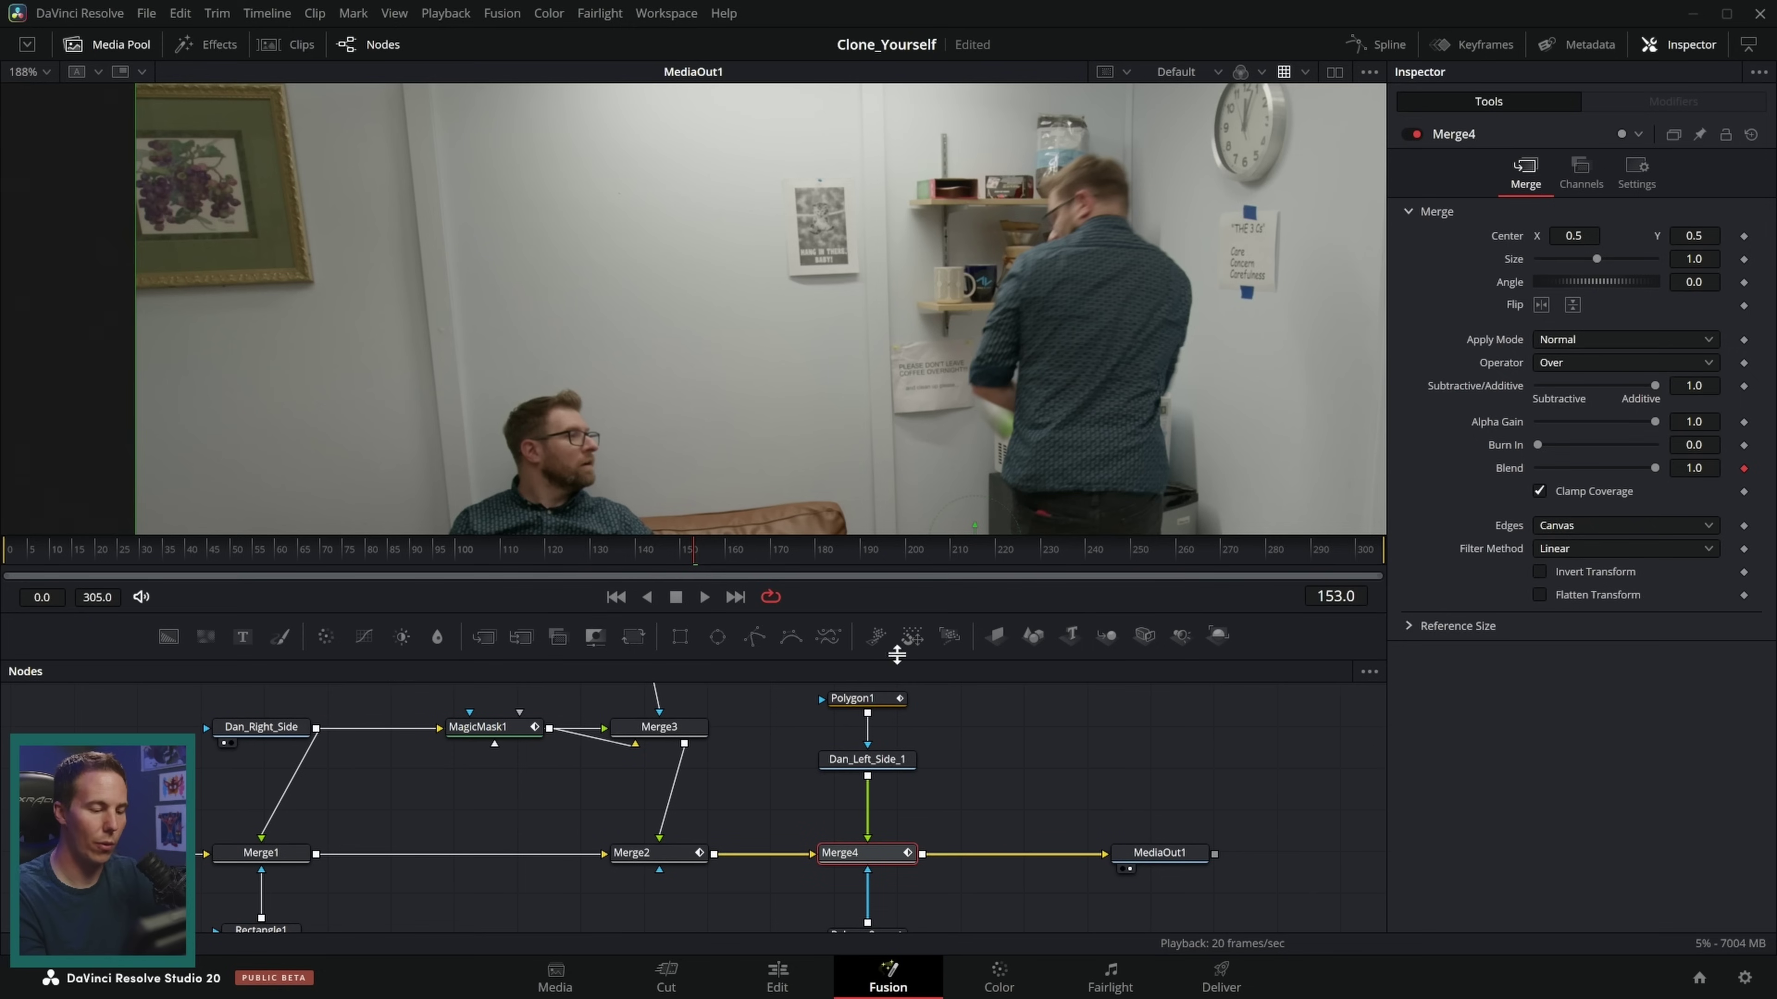
pyautogui.scroll(-4, 927, 756)
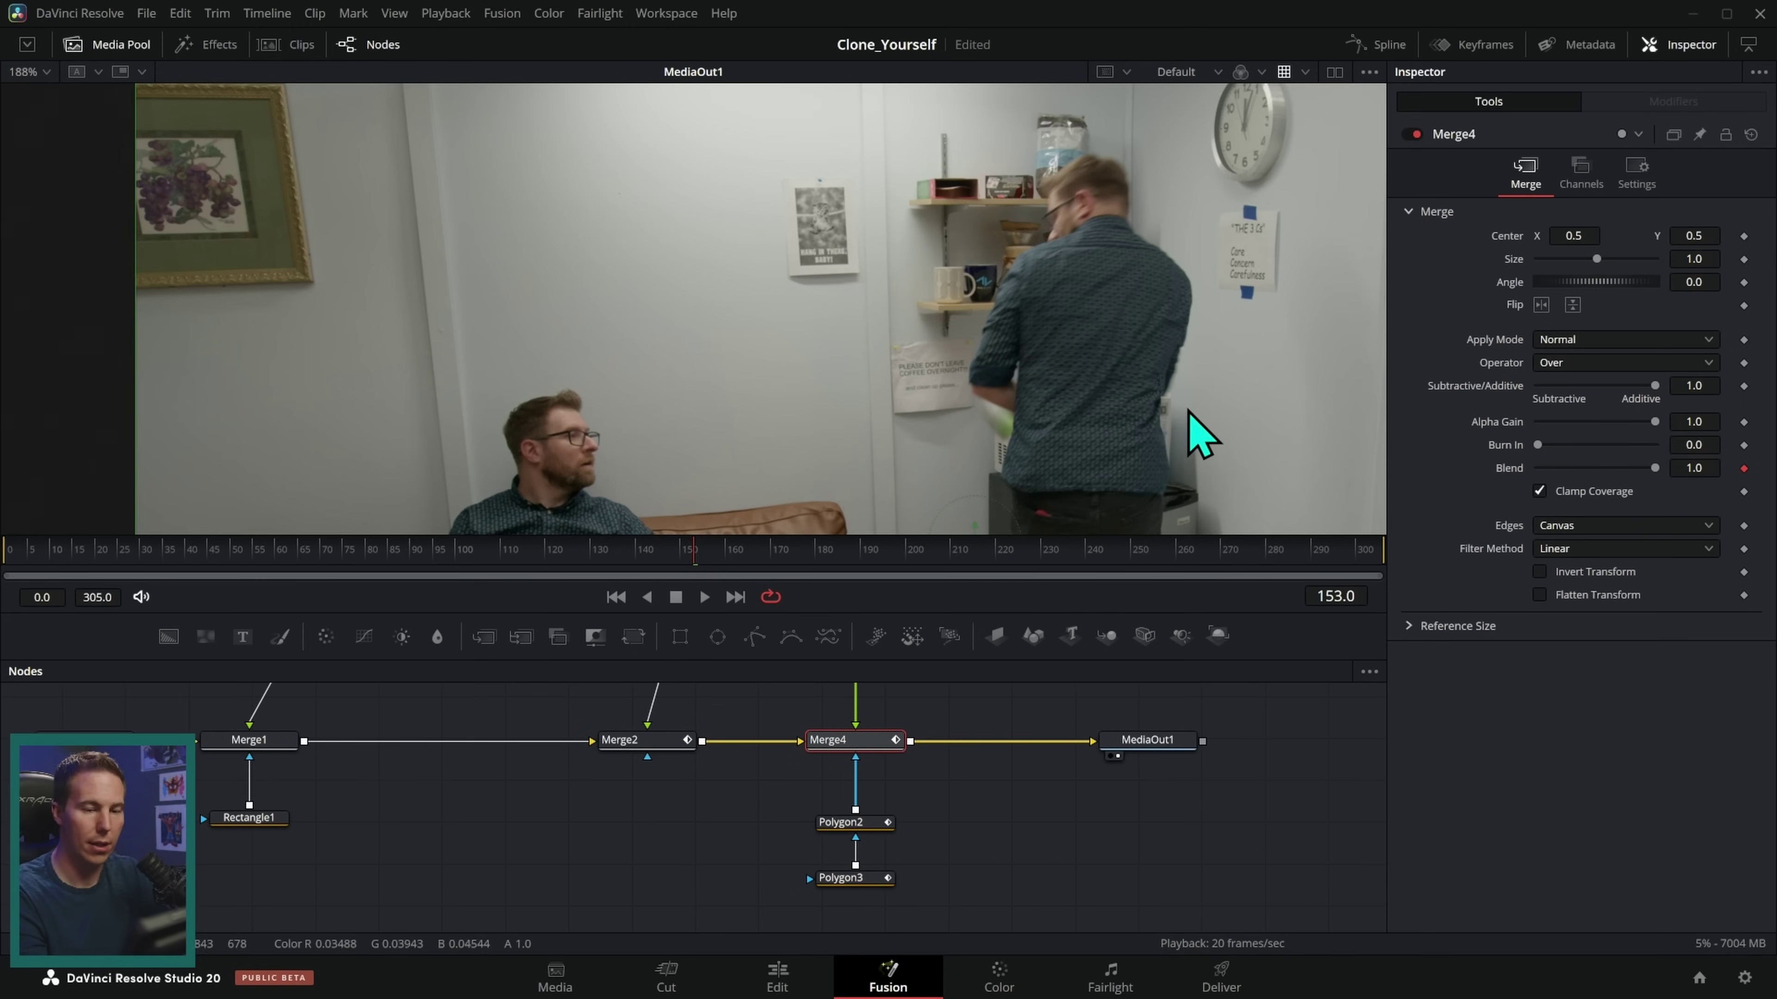
pyautogui.press('Left')
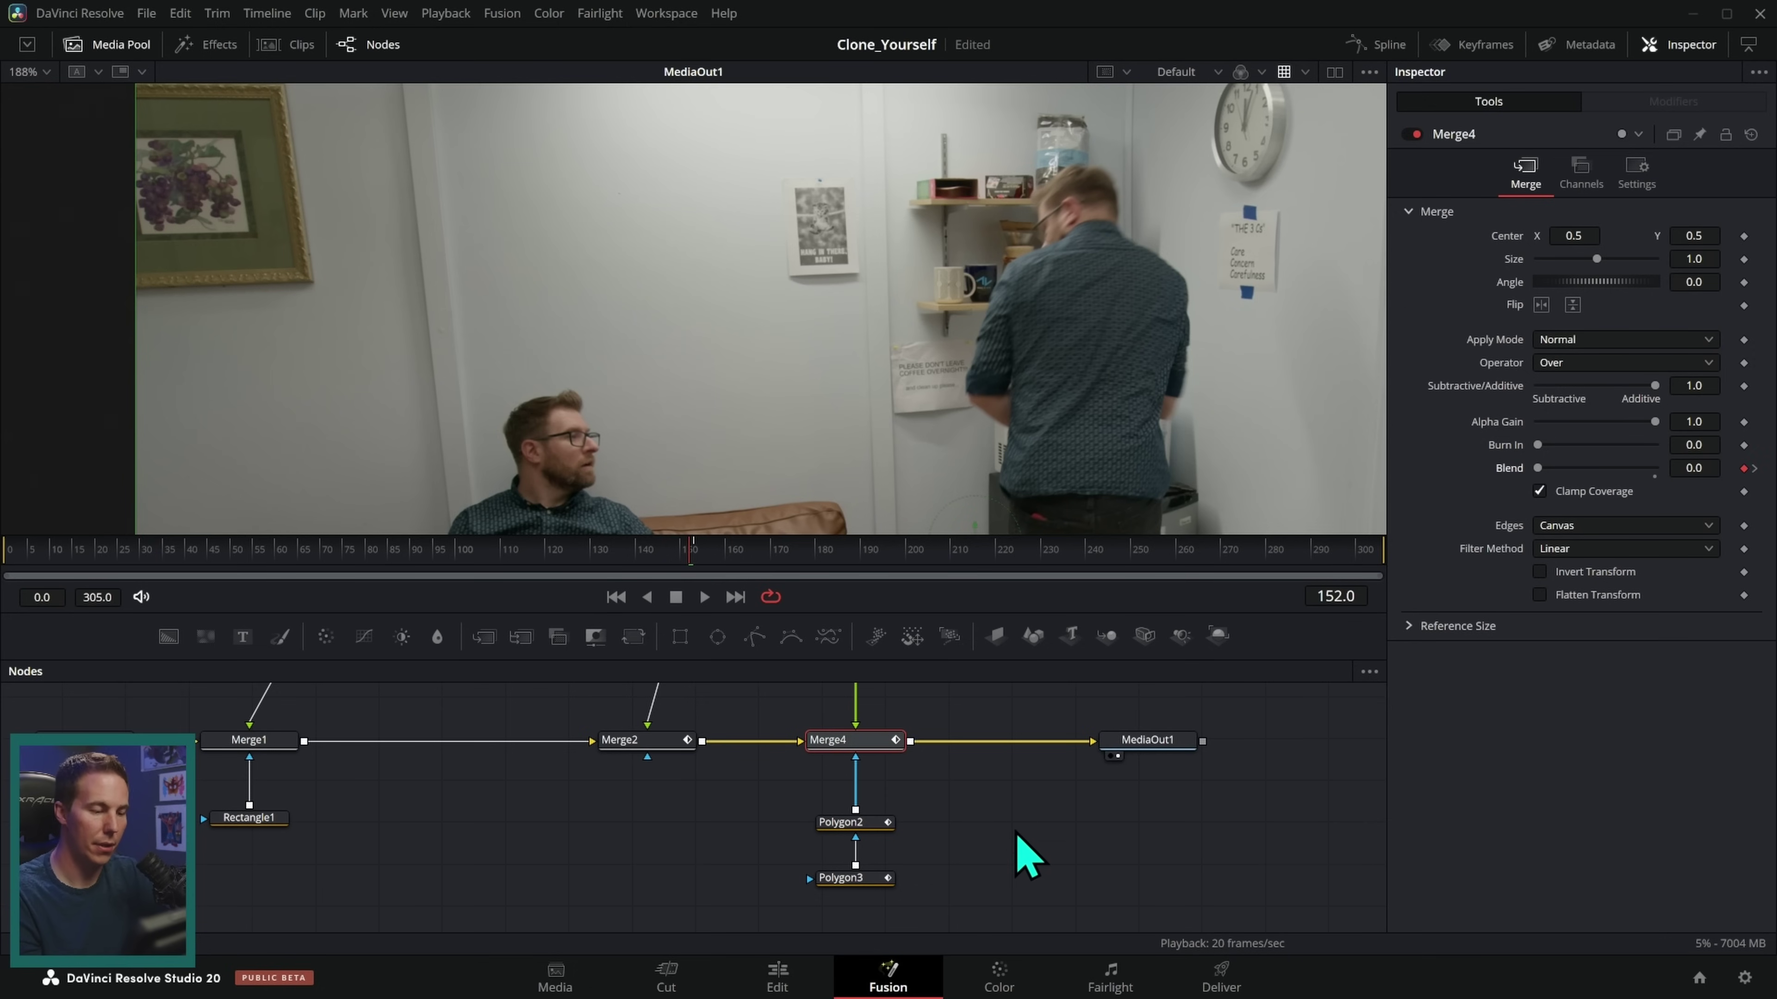
pyautogui.press('space')
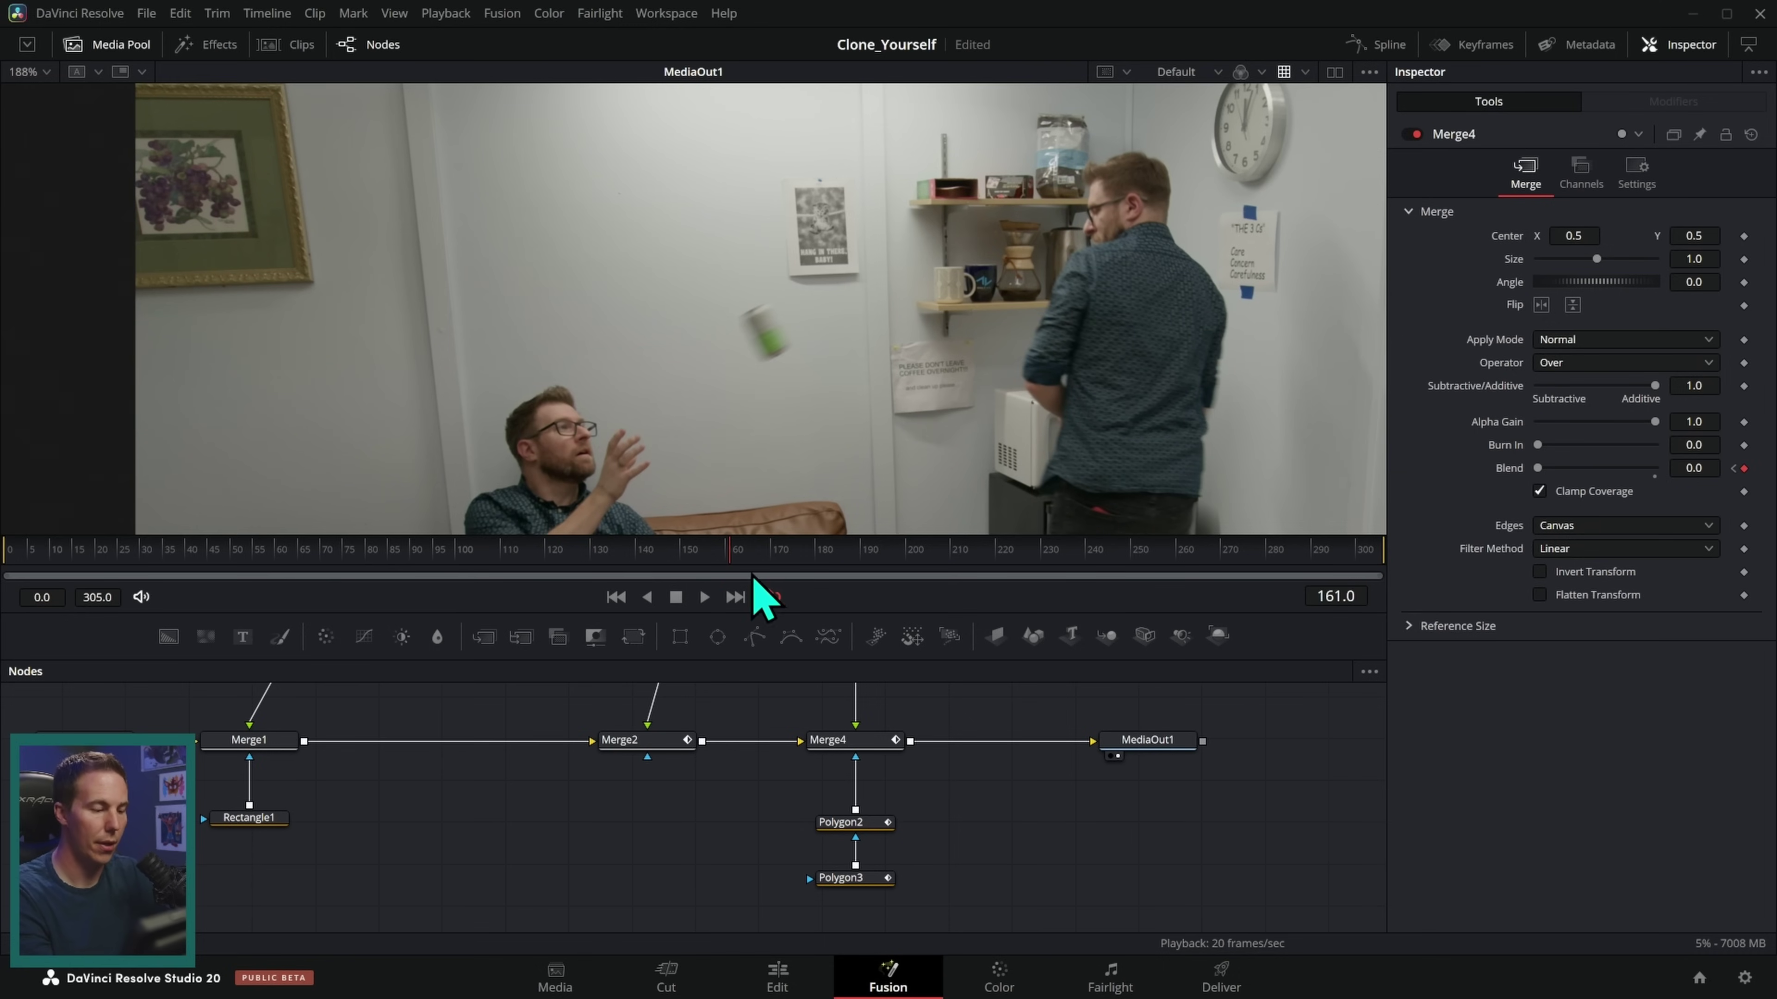
pyautogui.scroll(1, 420, 700)
# - Feed a black Background1 into Merge4 to view the can alone, step through its flight, then disconnect it
pyautogui.moveTo(626, 835); pyautogui.dragTo(785, 859)
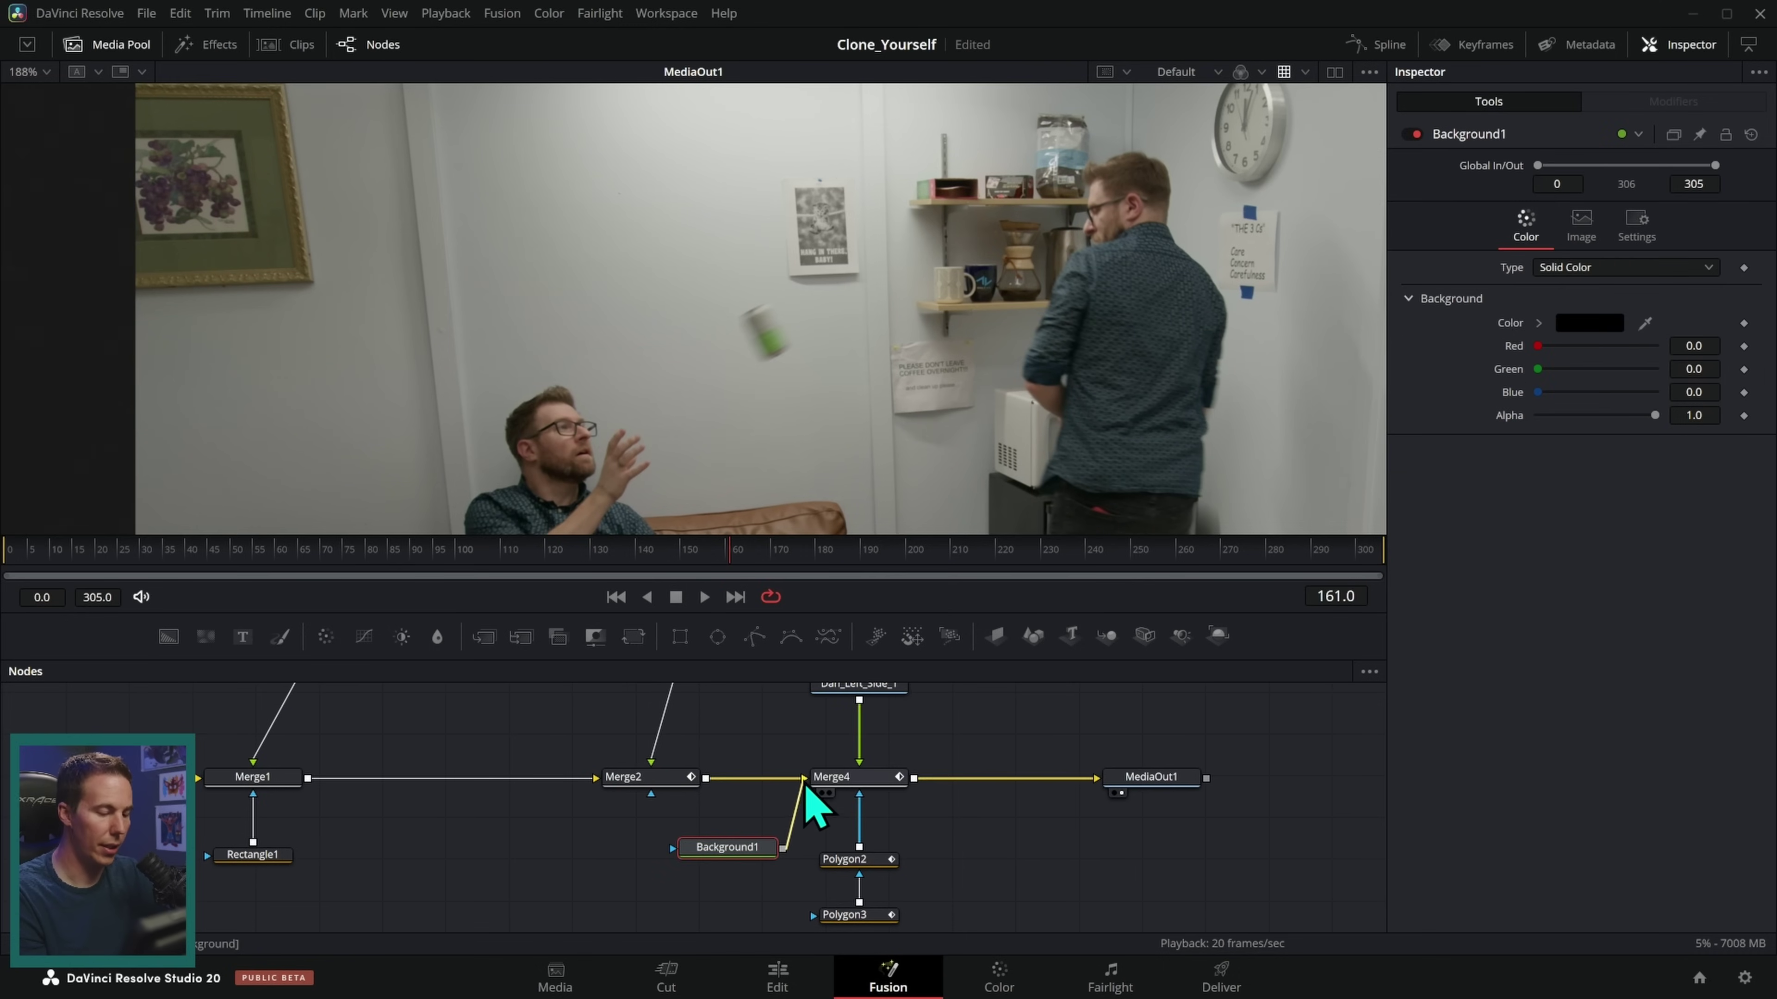
pyautogui.moveTo(804, 789); pyautogui.dragTo(805, 783)
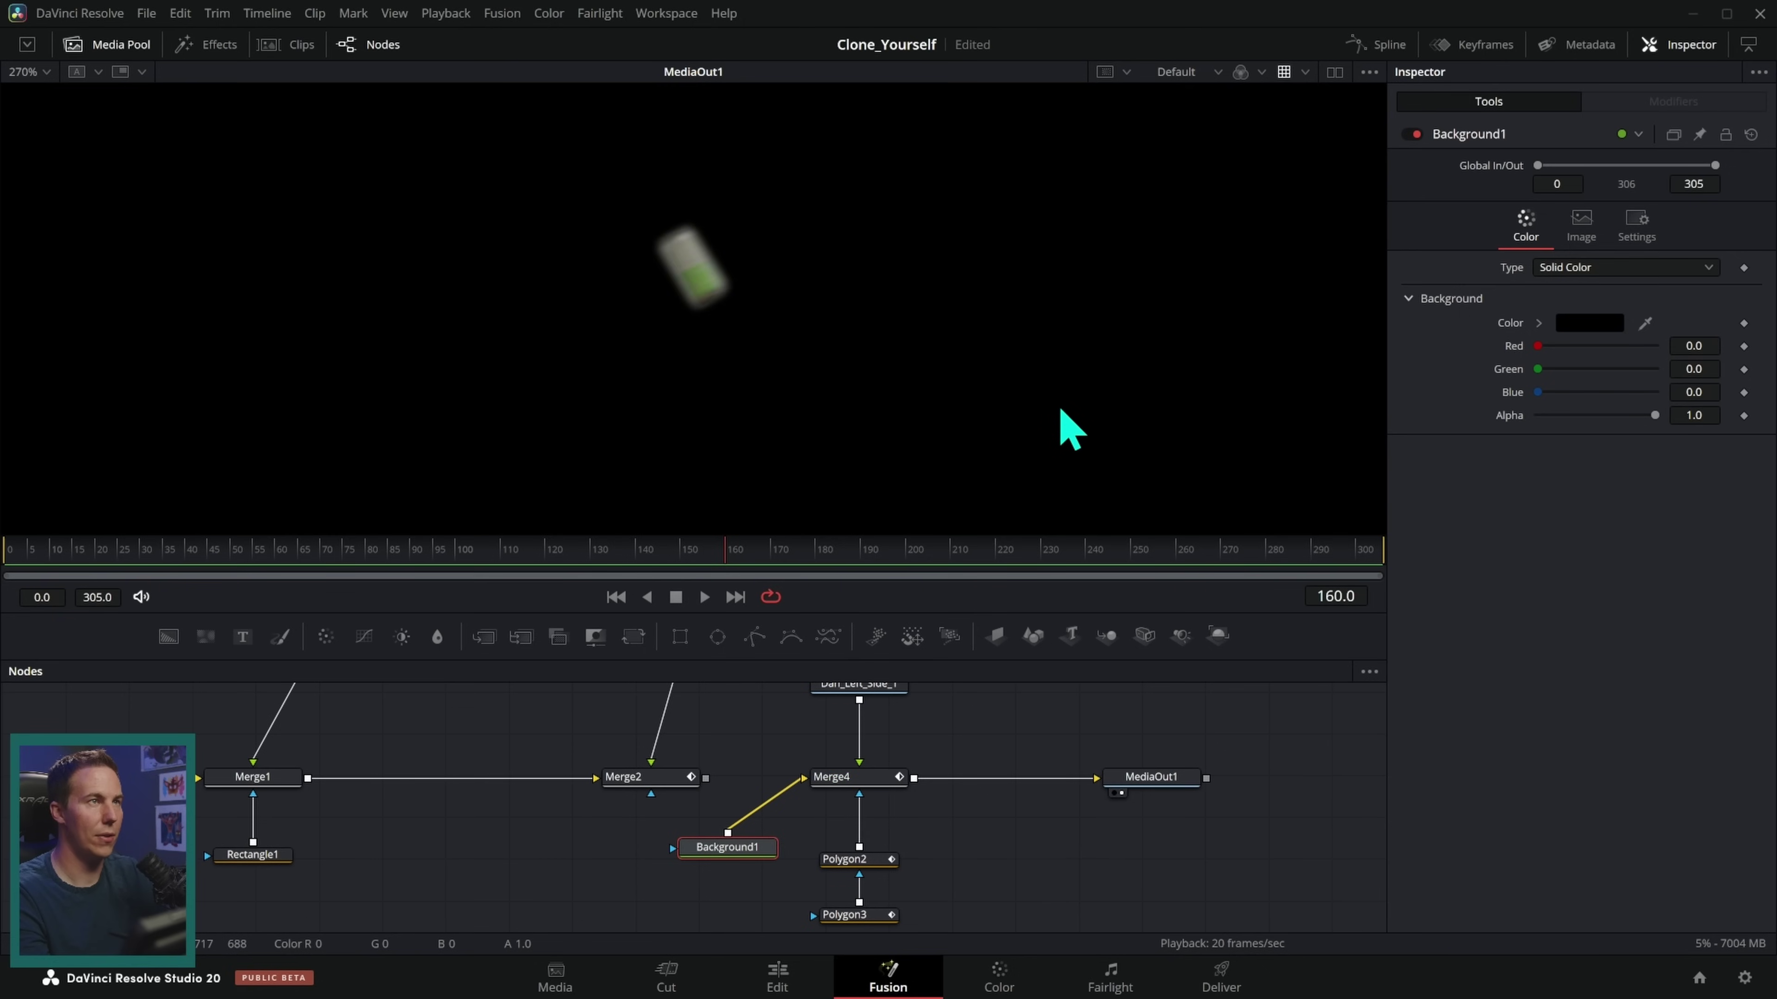
pyautogui.press('Left')
pyautogui.press('Left')
pyautogui.press('Left')
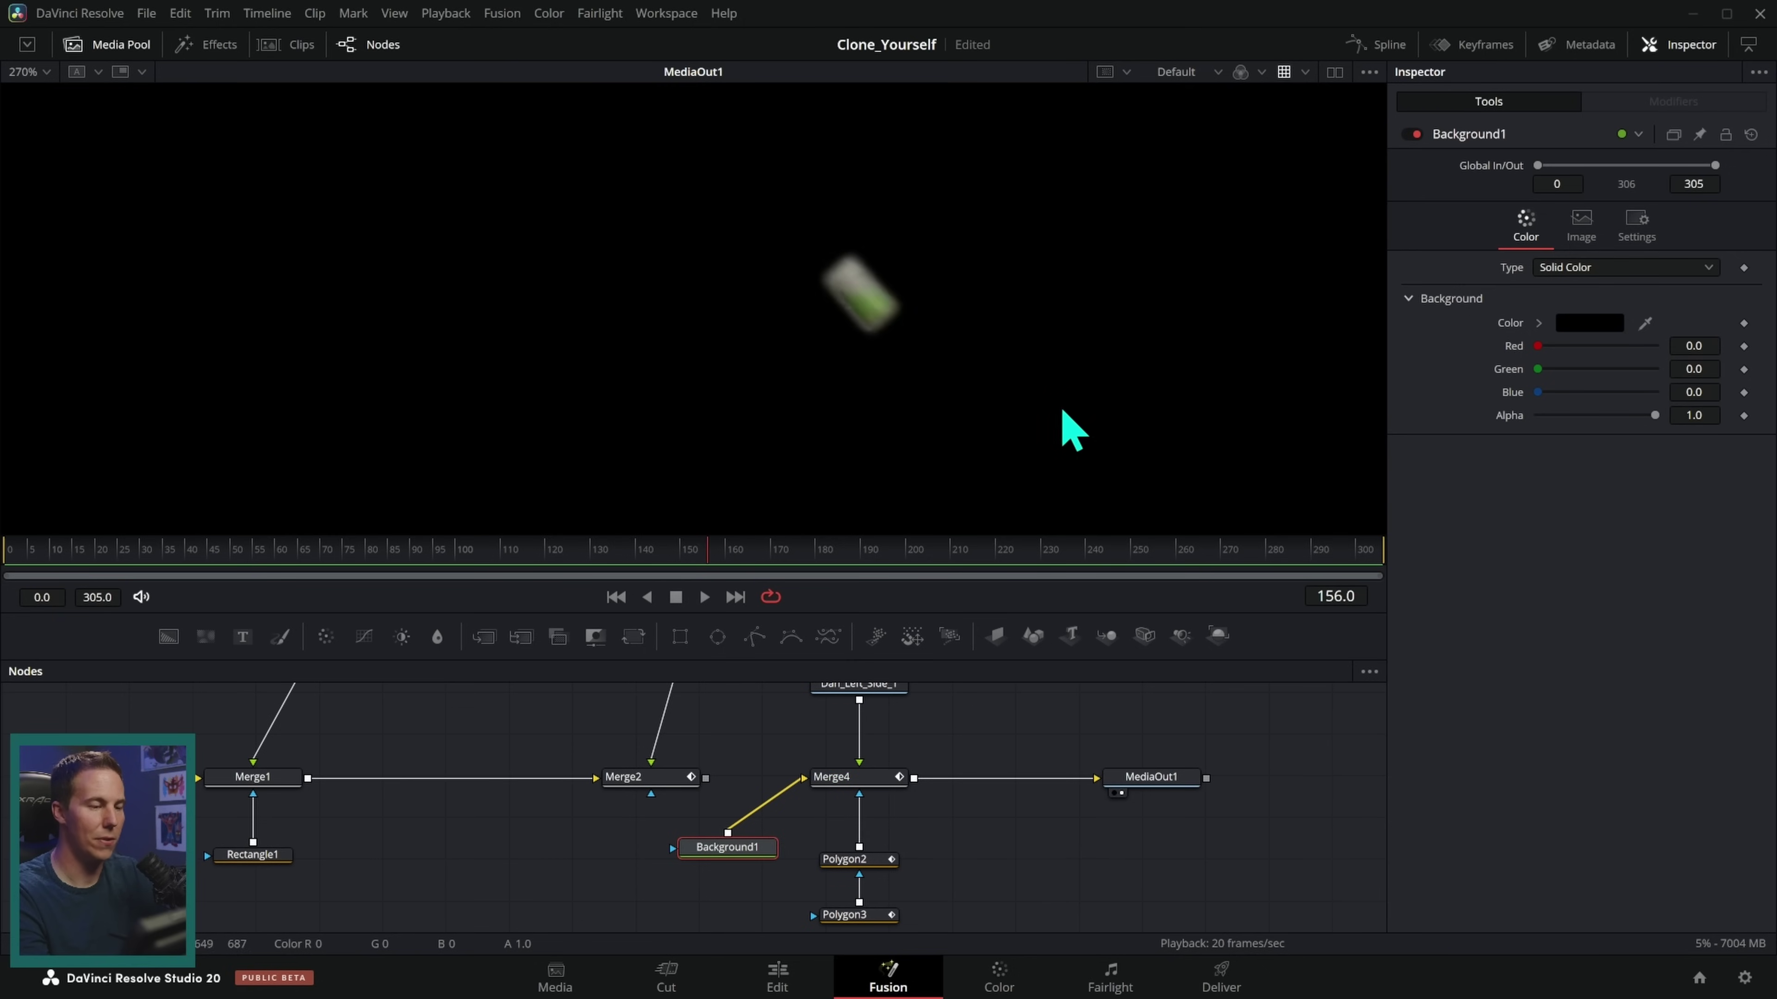
pyautogui.press('Right')
pyautogui.press('Right')
pyautogui.press('Right')
pyautogui.press('Left')
pyautogui.press('Left')
pyautogui.press('Right')
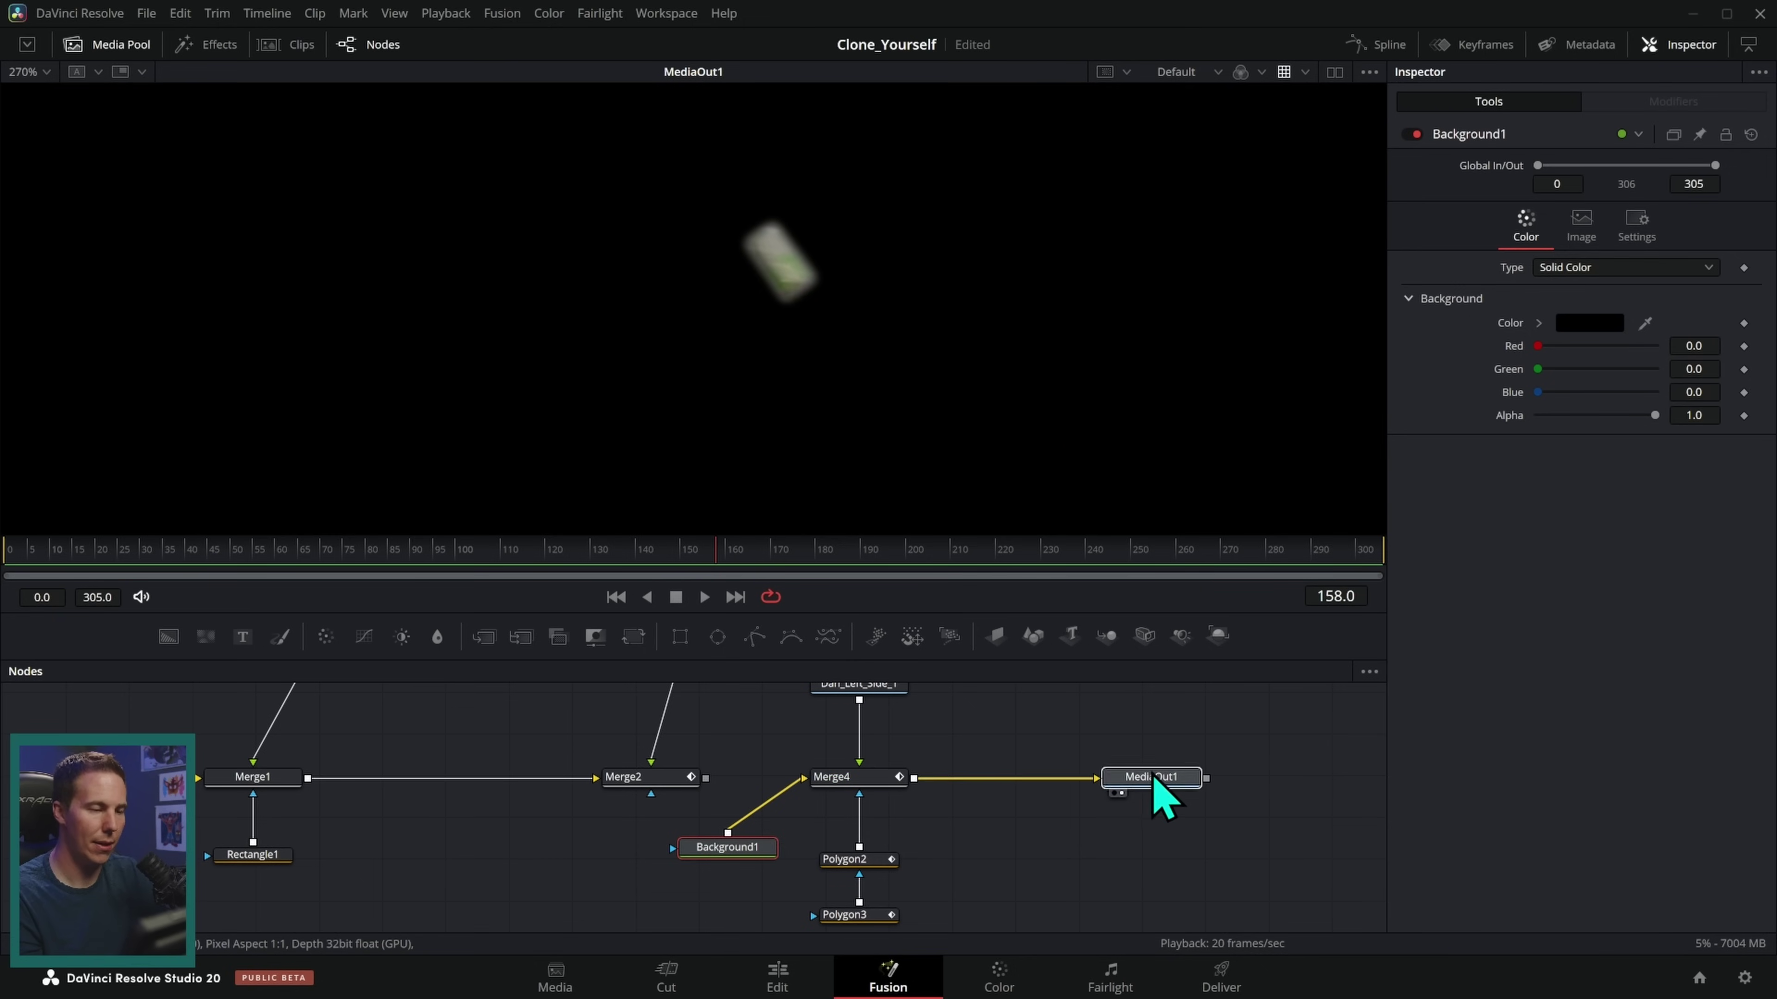
pyautogui.moveTo(794, 785); pyautogui.dragTo(746, 809)
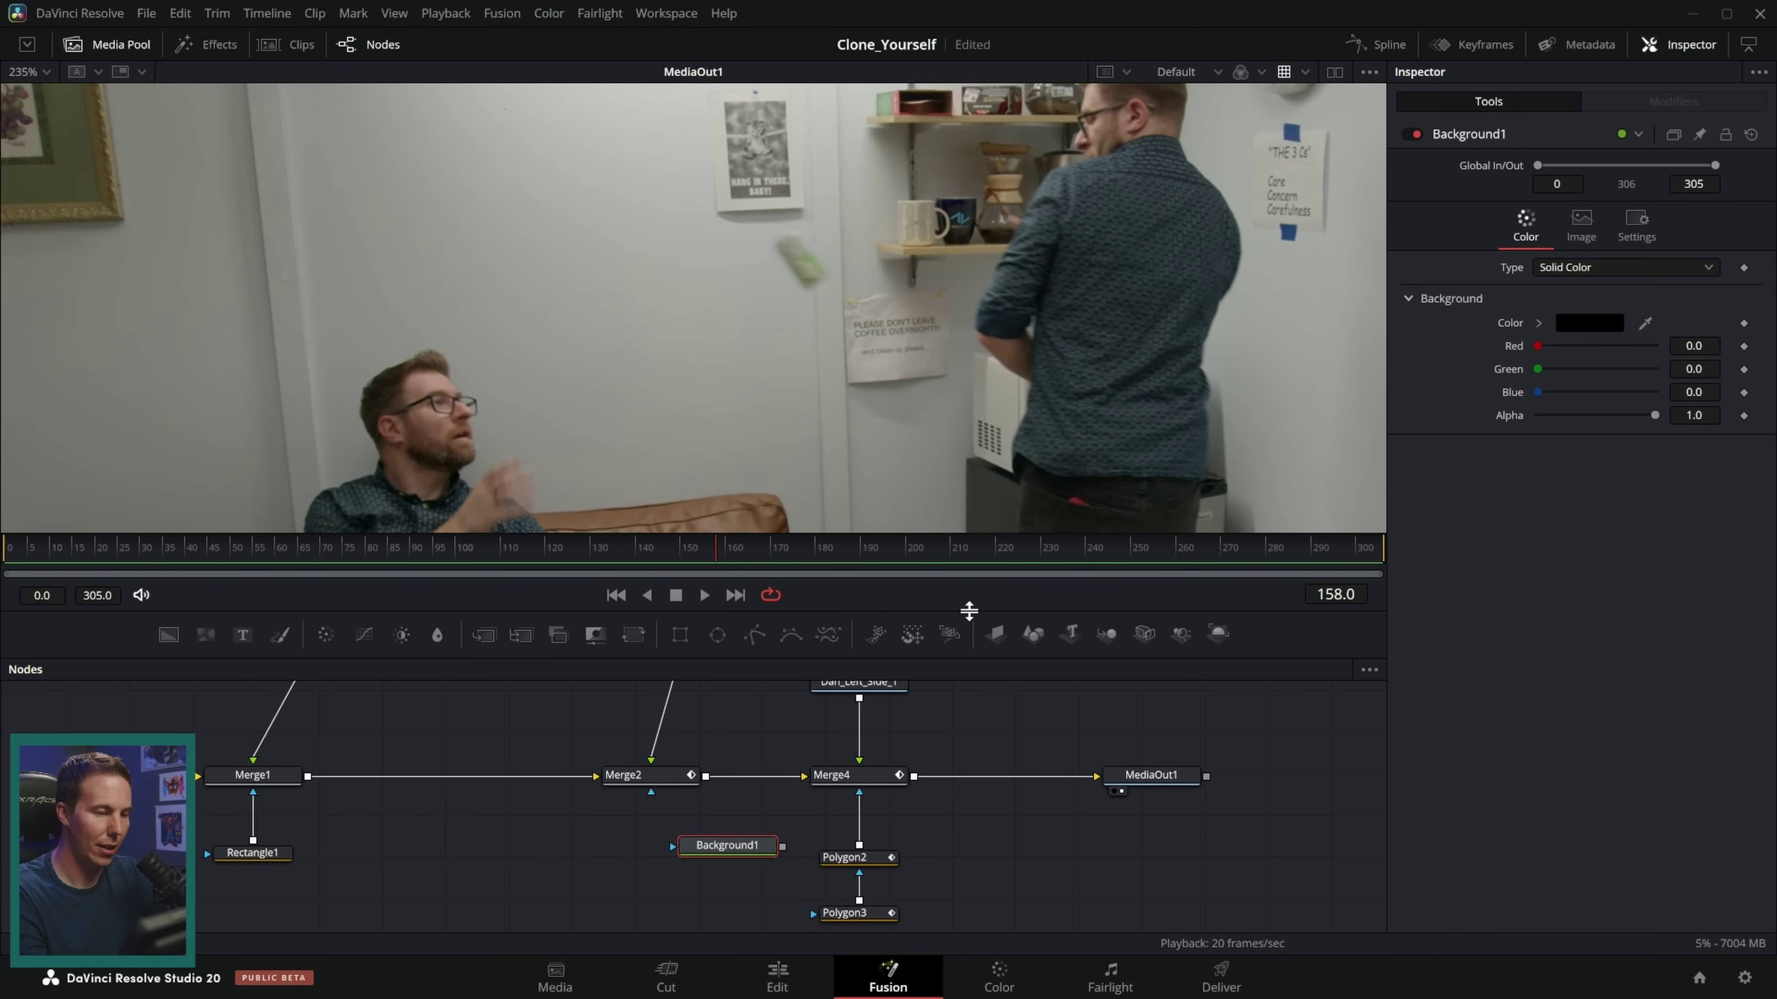
# - Enlarge the viewer and play the composite from frame 140, replaying the can throw from frame 142
pyautogui.moveTo(965, 616); pyautogui.dragTo(965, 722)
pyautogui.moveTo(706, 657)
pyautogui.mouseDown()
pyautogui.moveTo(690, 665)
pyautogui.moveTo(708, 665)
pyautogui.mouseUp()
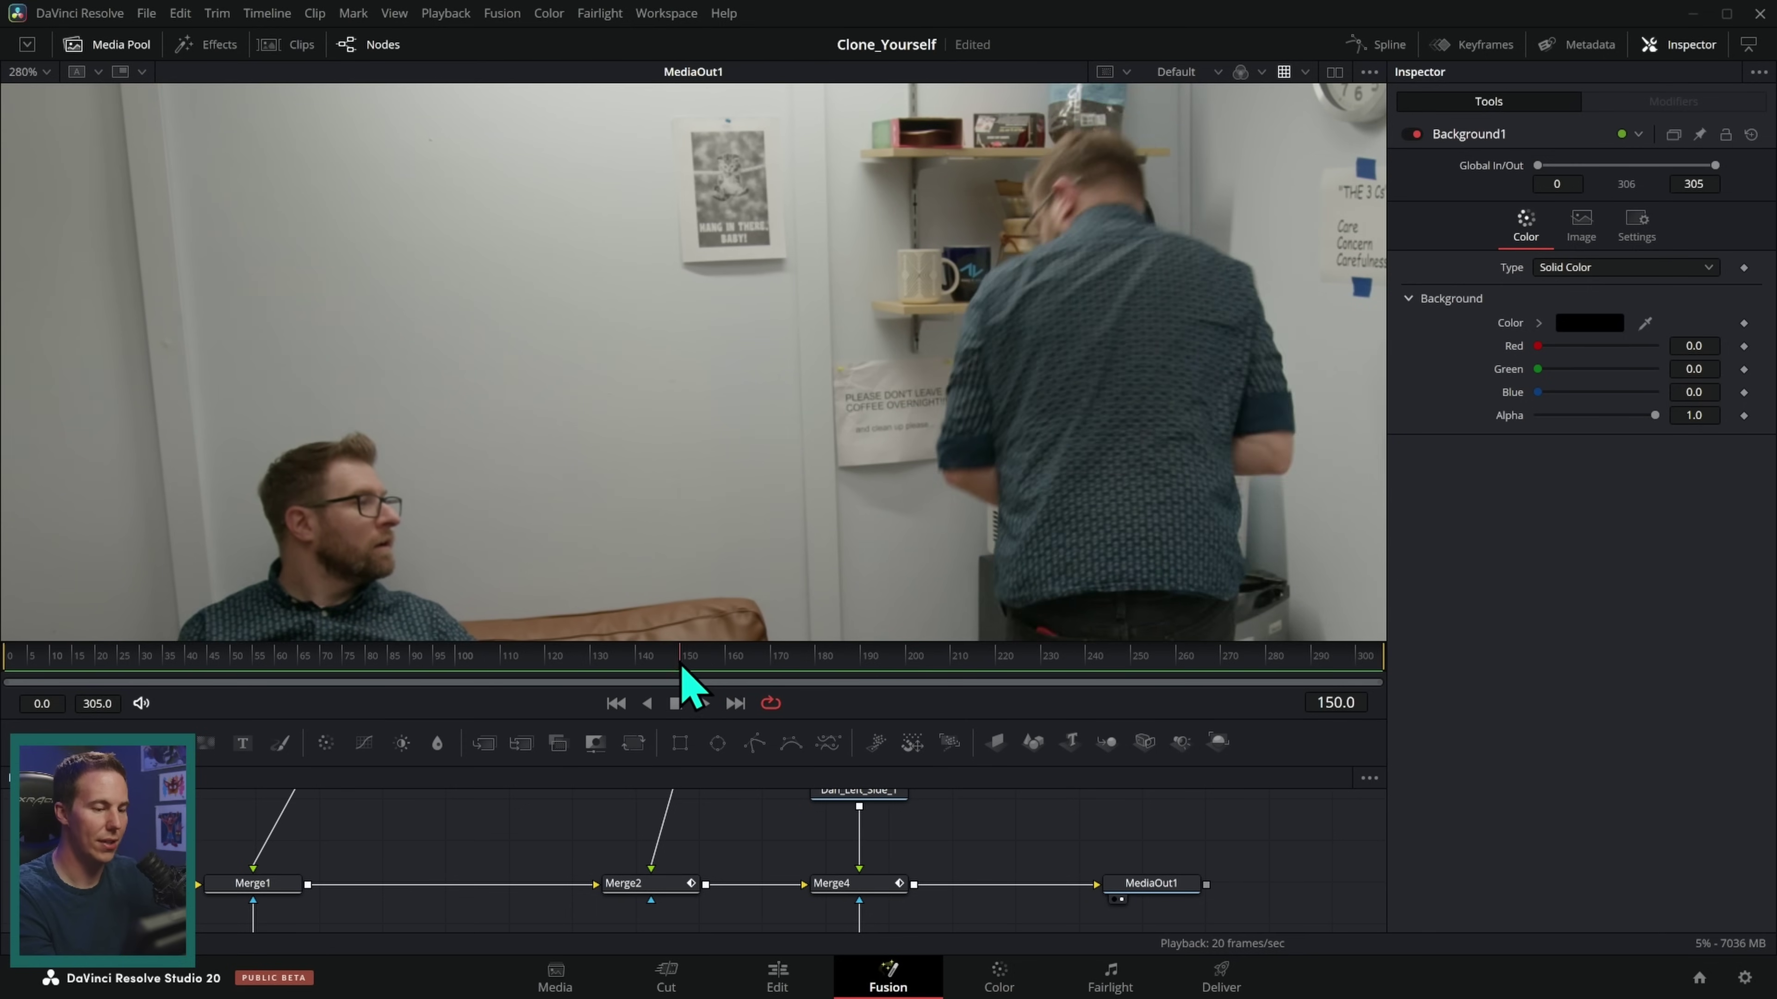
pyautogui.moveTo(709, 665); pyautogui.dragTo(636, 665)
pyautogui.press('space')
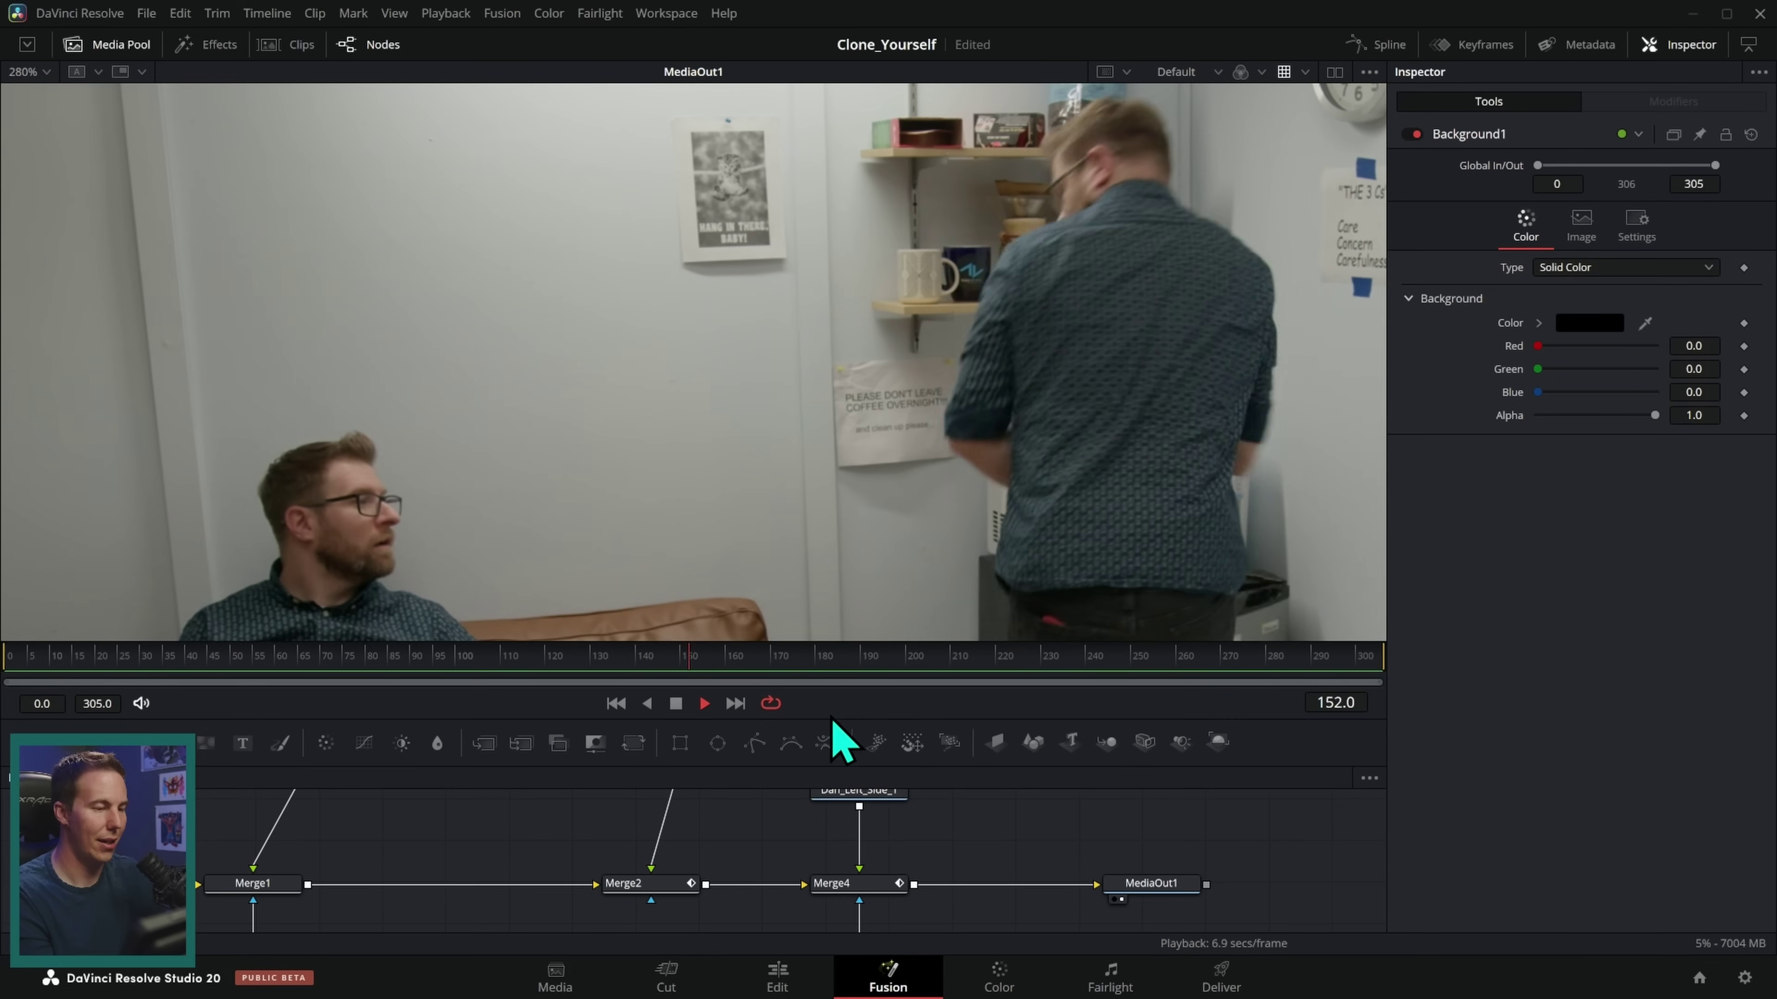
pyautogui.moveTo(762, 663); pyautogui.dragTo(750, 658)
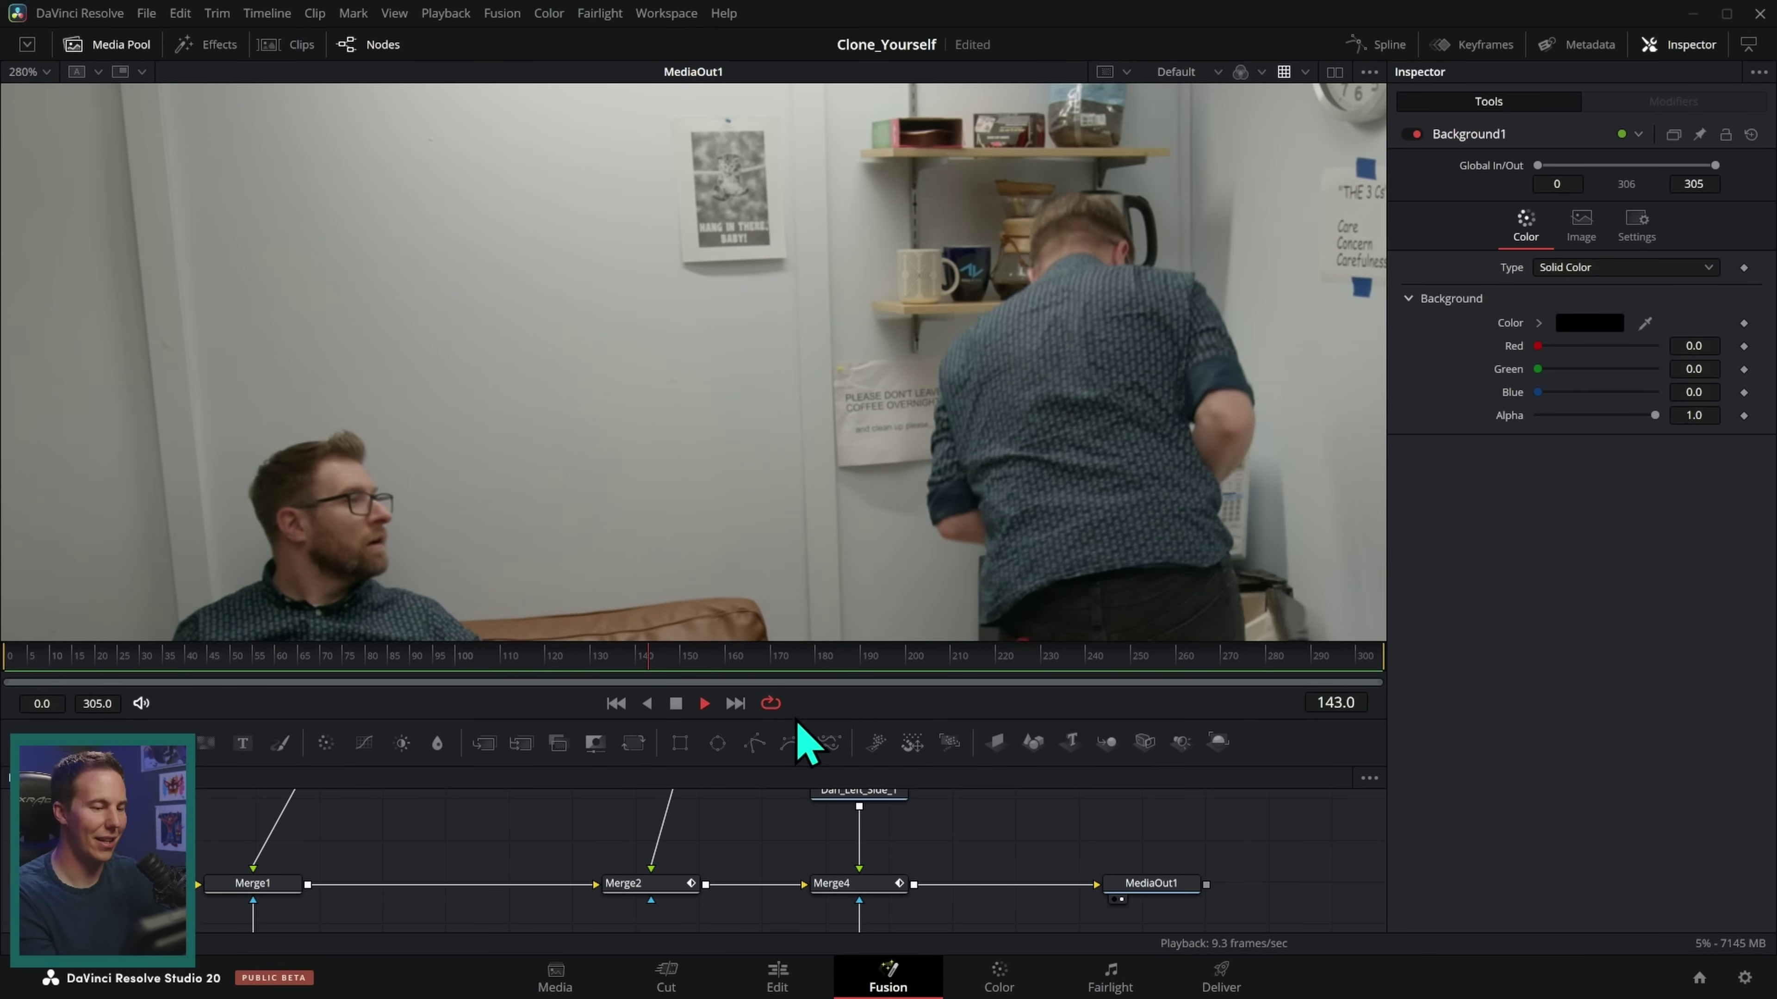
pyautogui.click(731, 658)
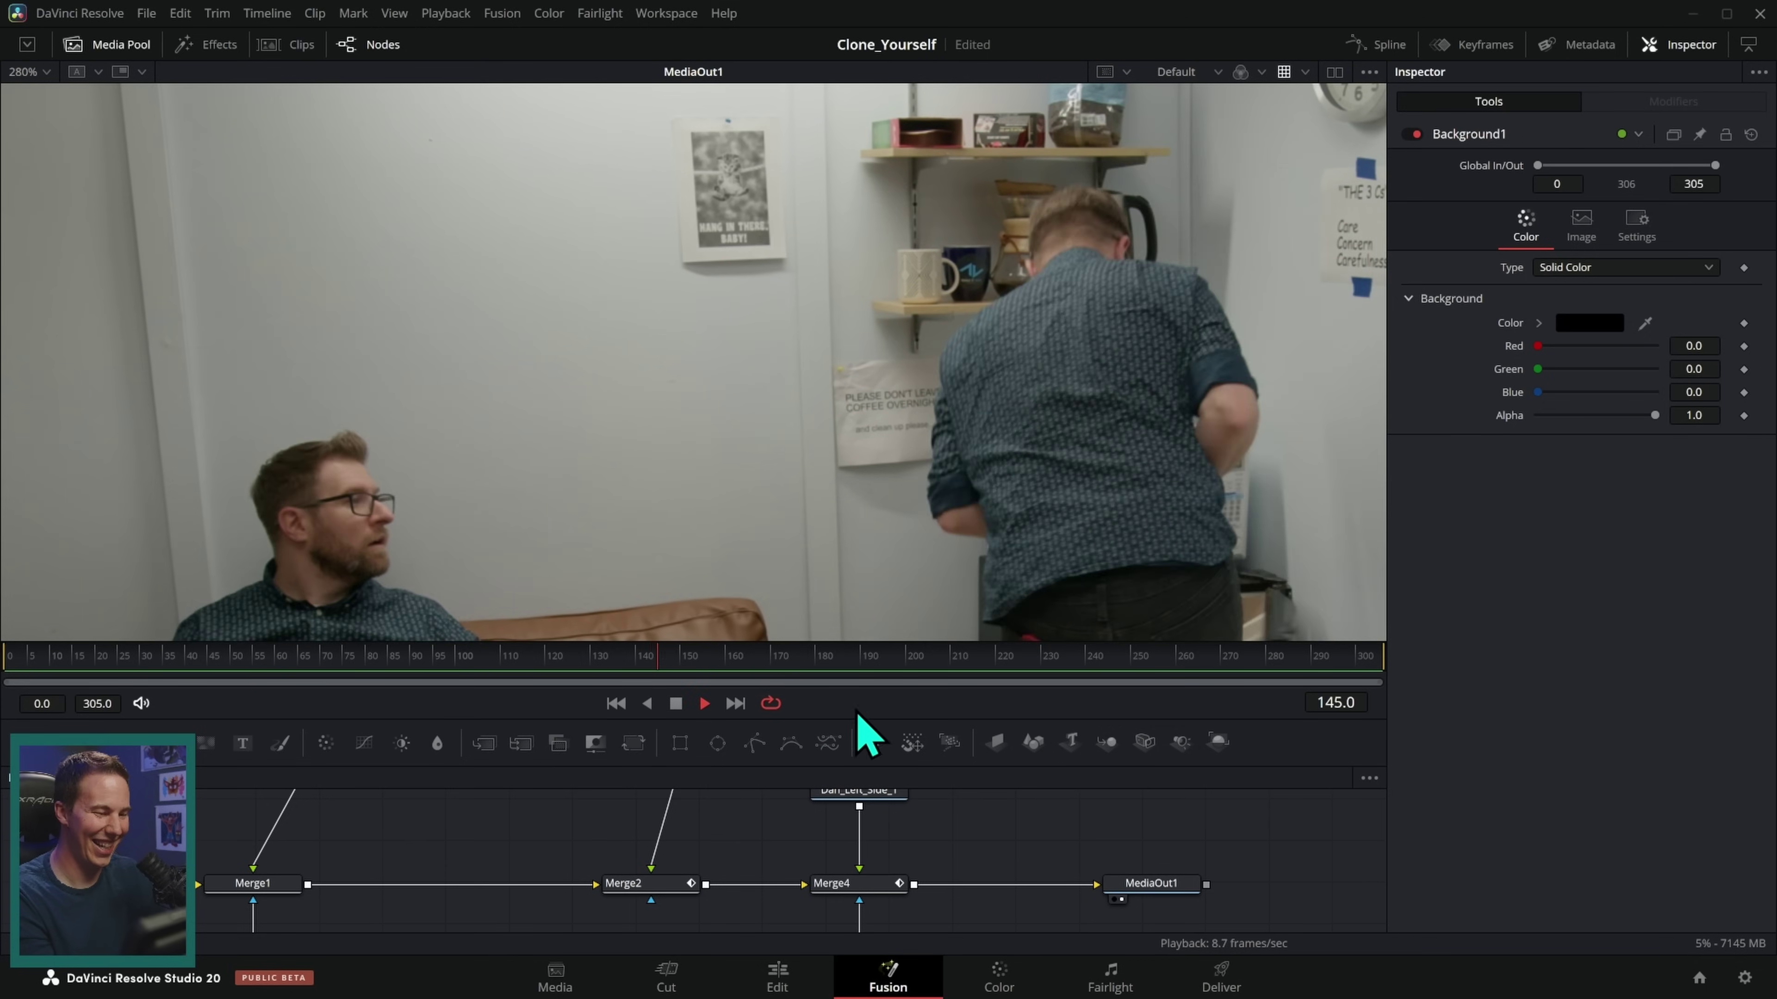
pyautogui.click(640, 661)
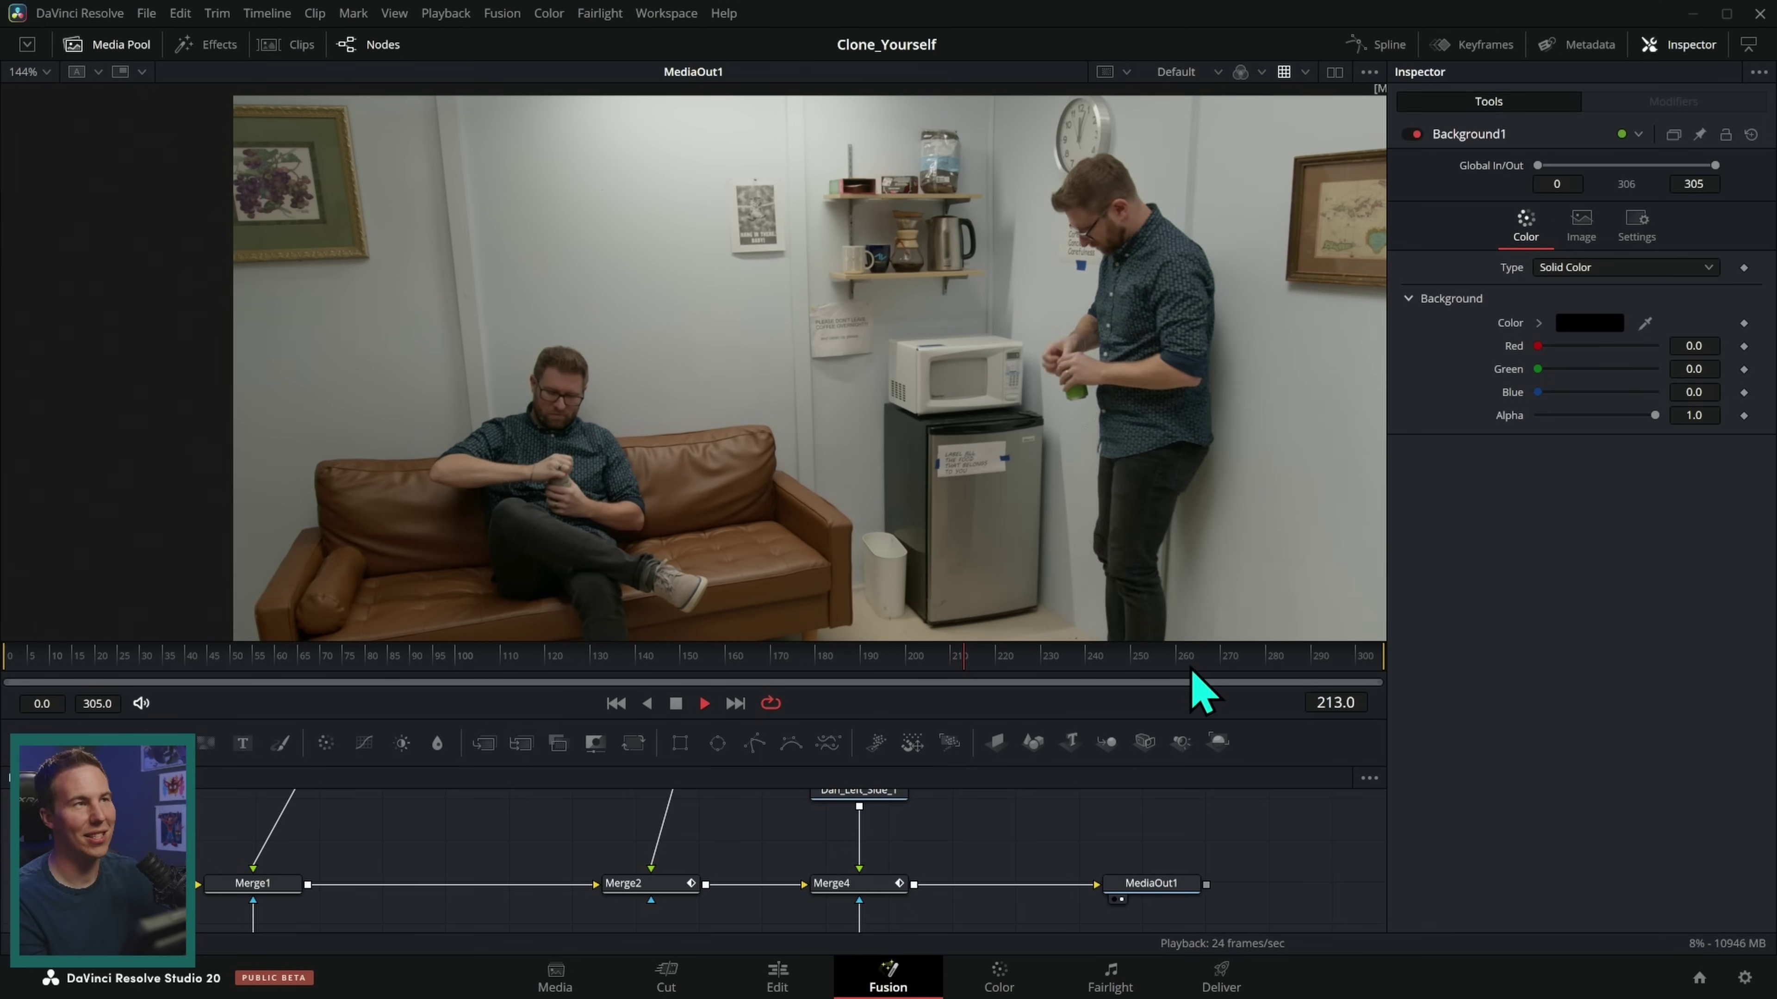
pyautogui.click(677, 708)
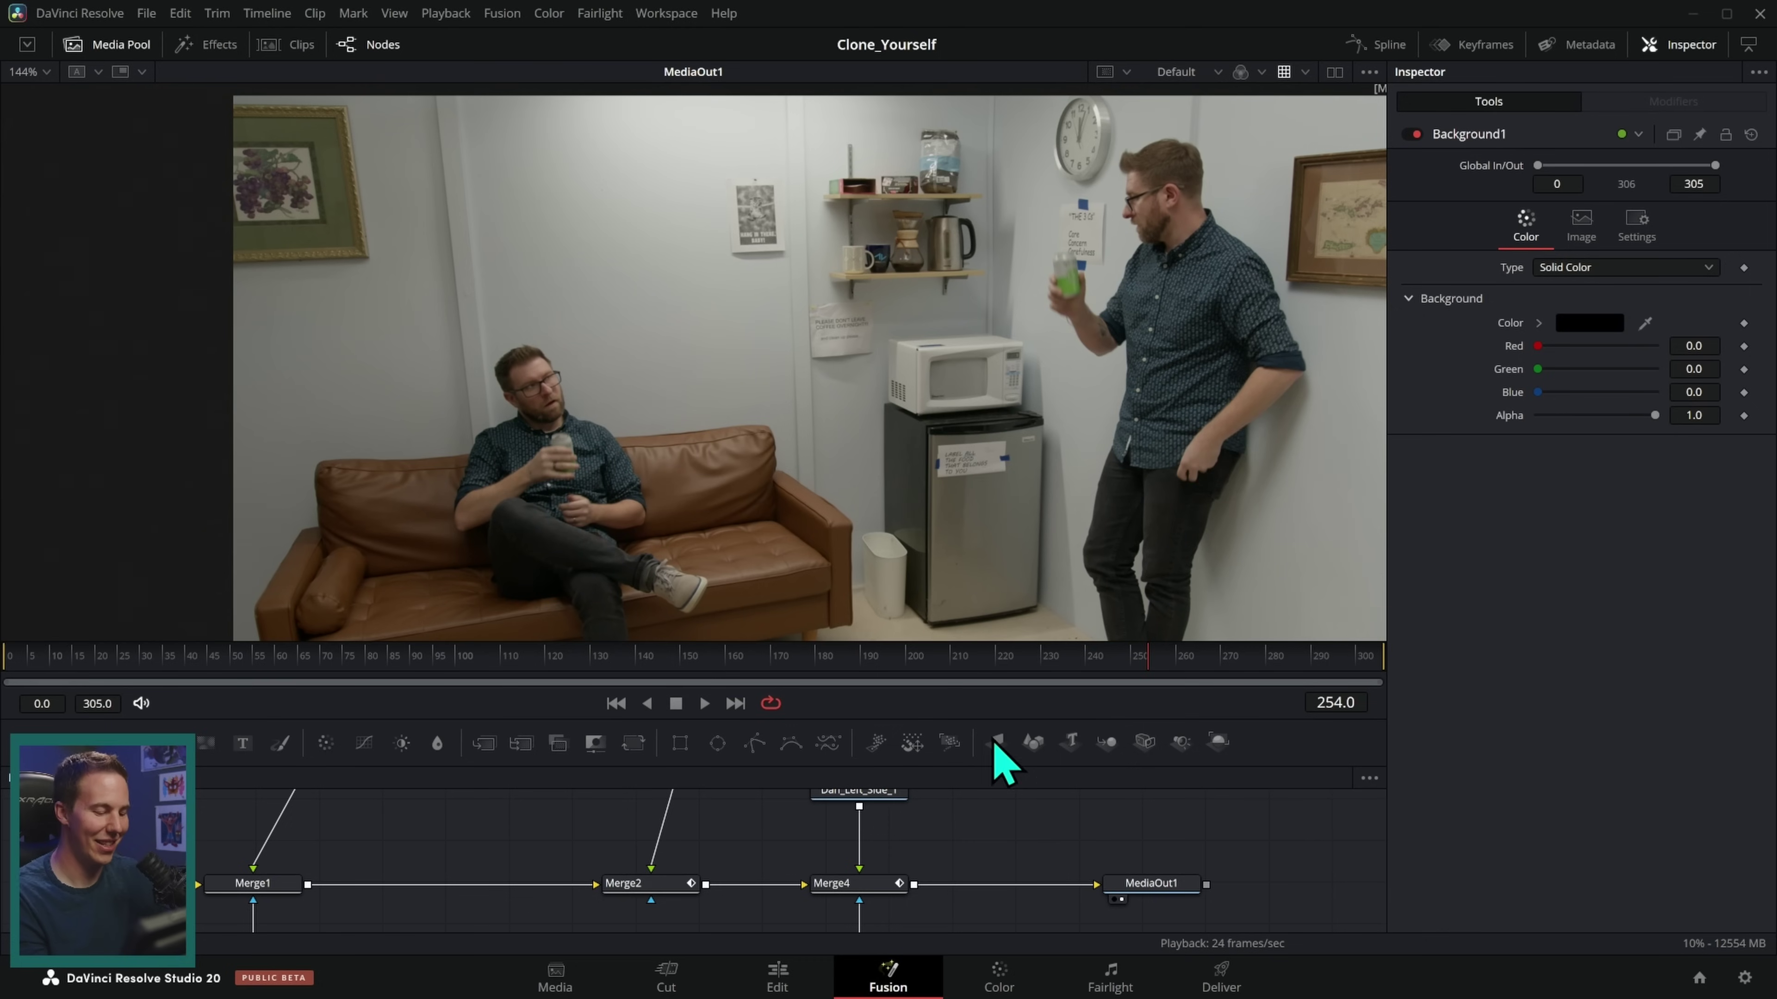
# - On the Color page, grade the clip cooler with Temp -170, Offset 28.60 and a two-point S-curve
pyautogui.click(1000, 978)
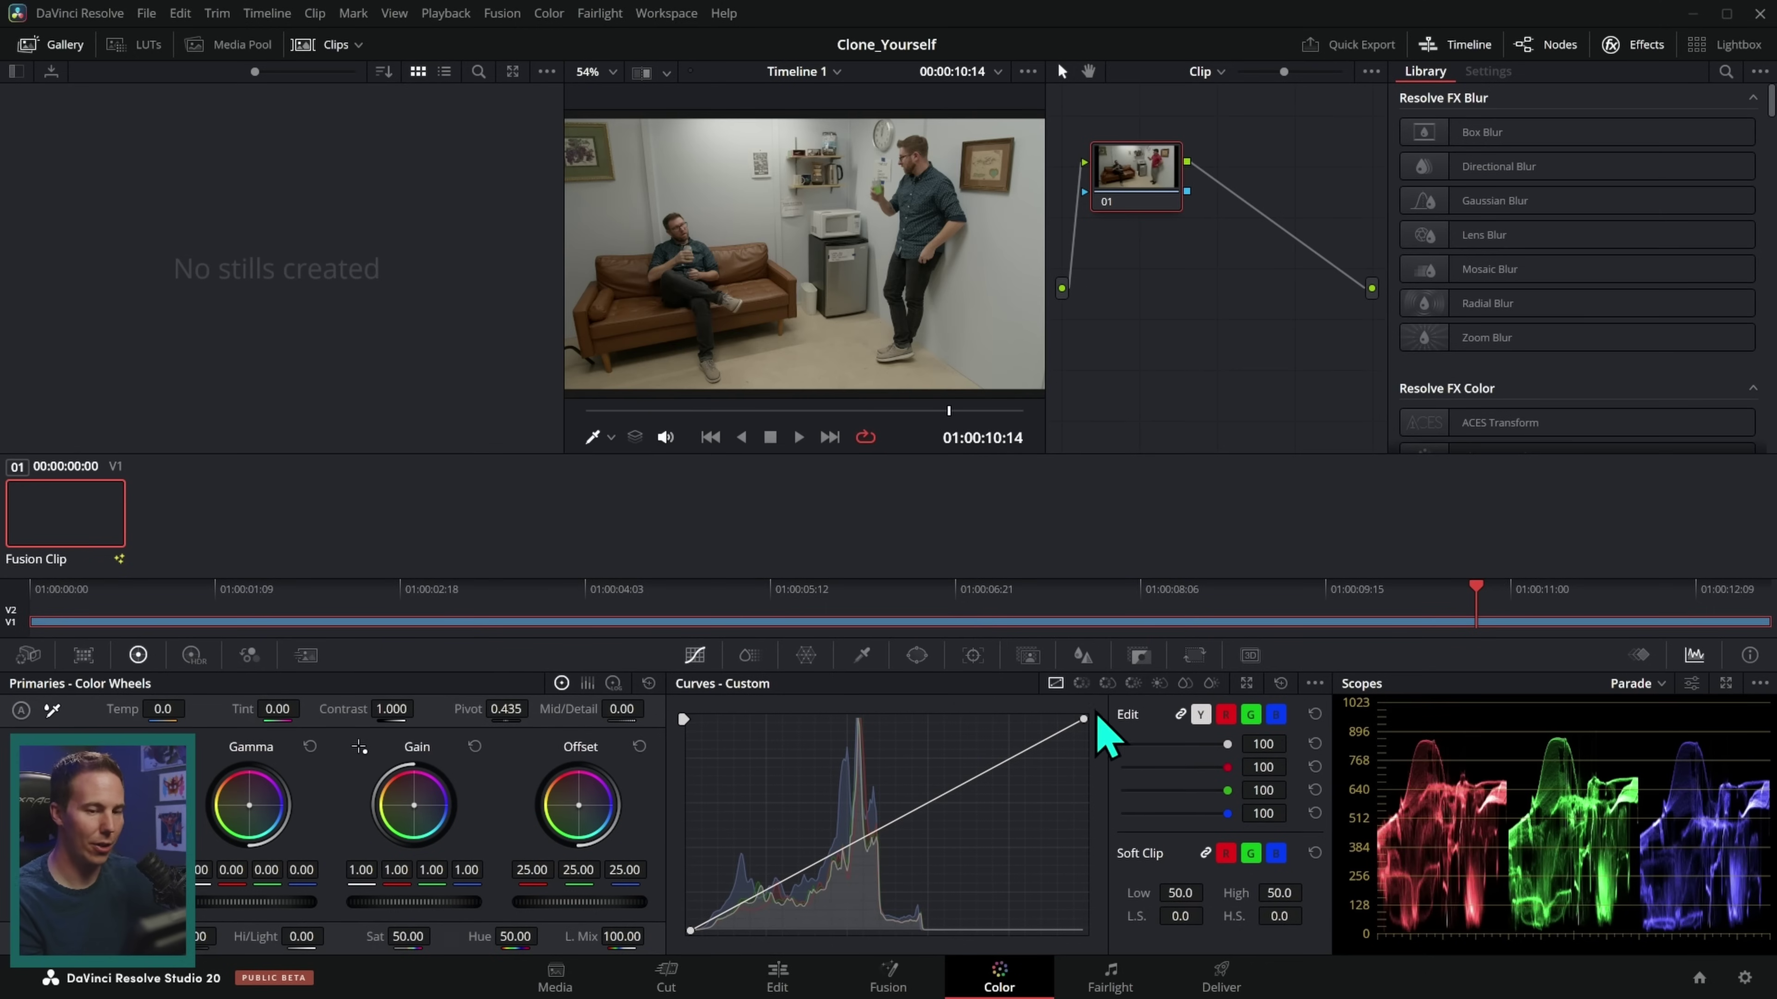
pyautogui.hotkey('alt', 'f')
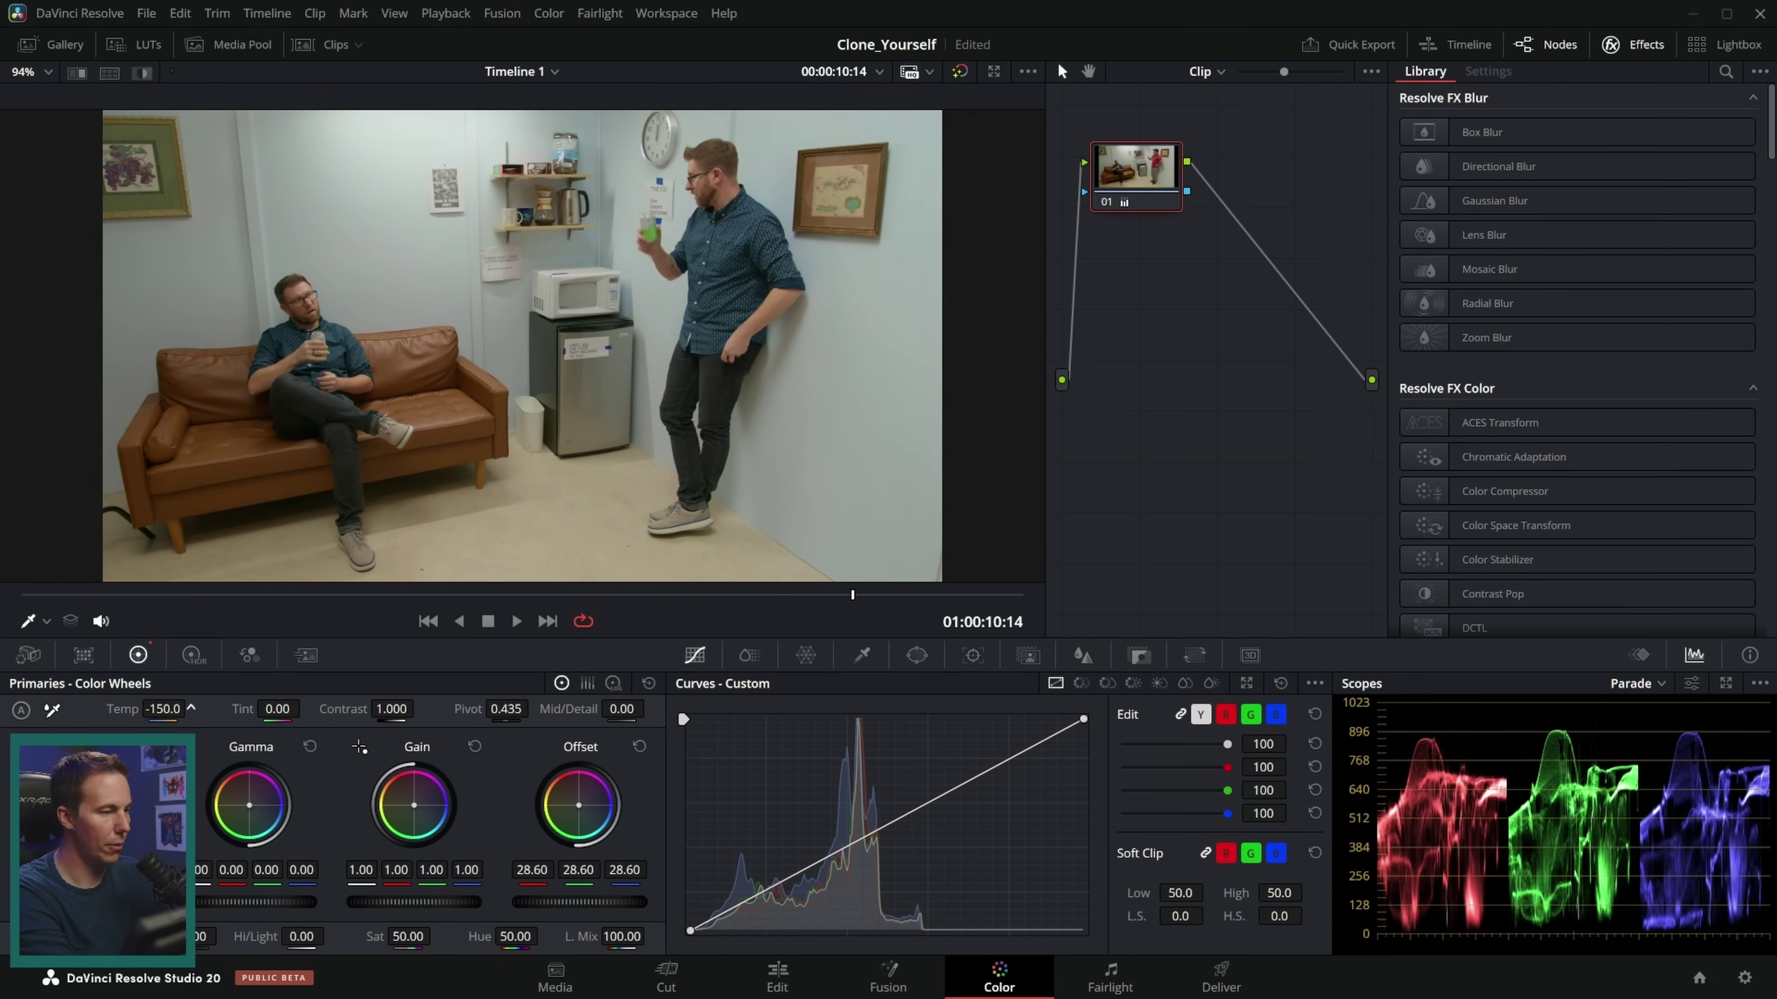
pyautogui.click(935, 789)
pyautogui.click(757, 894)
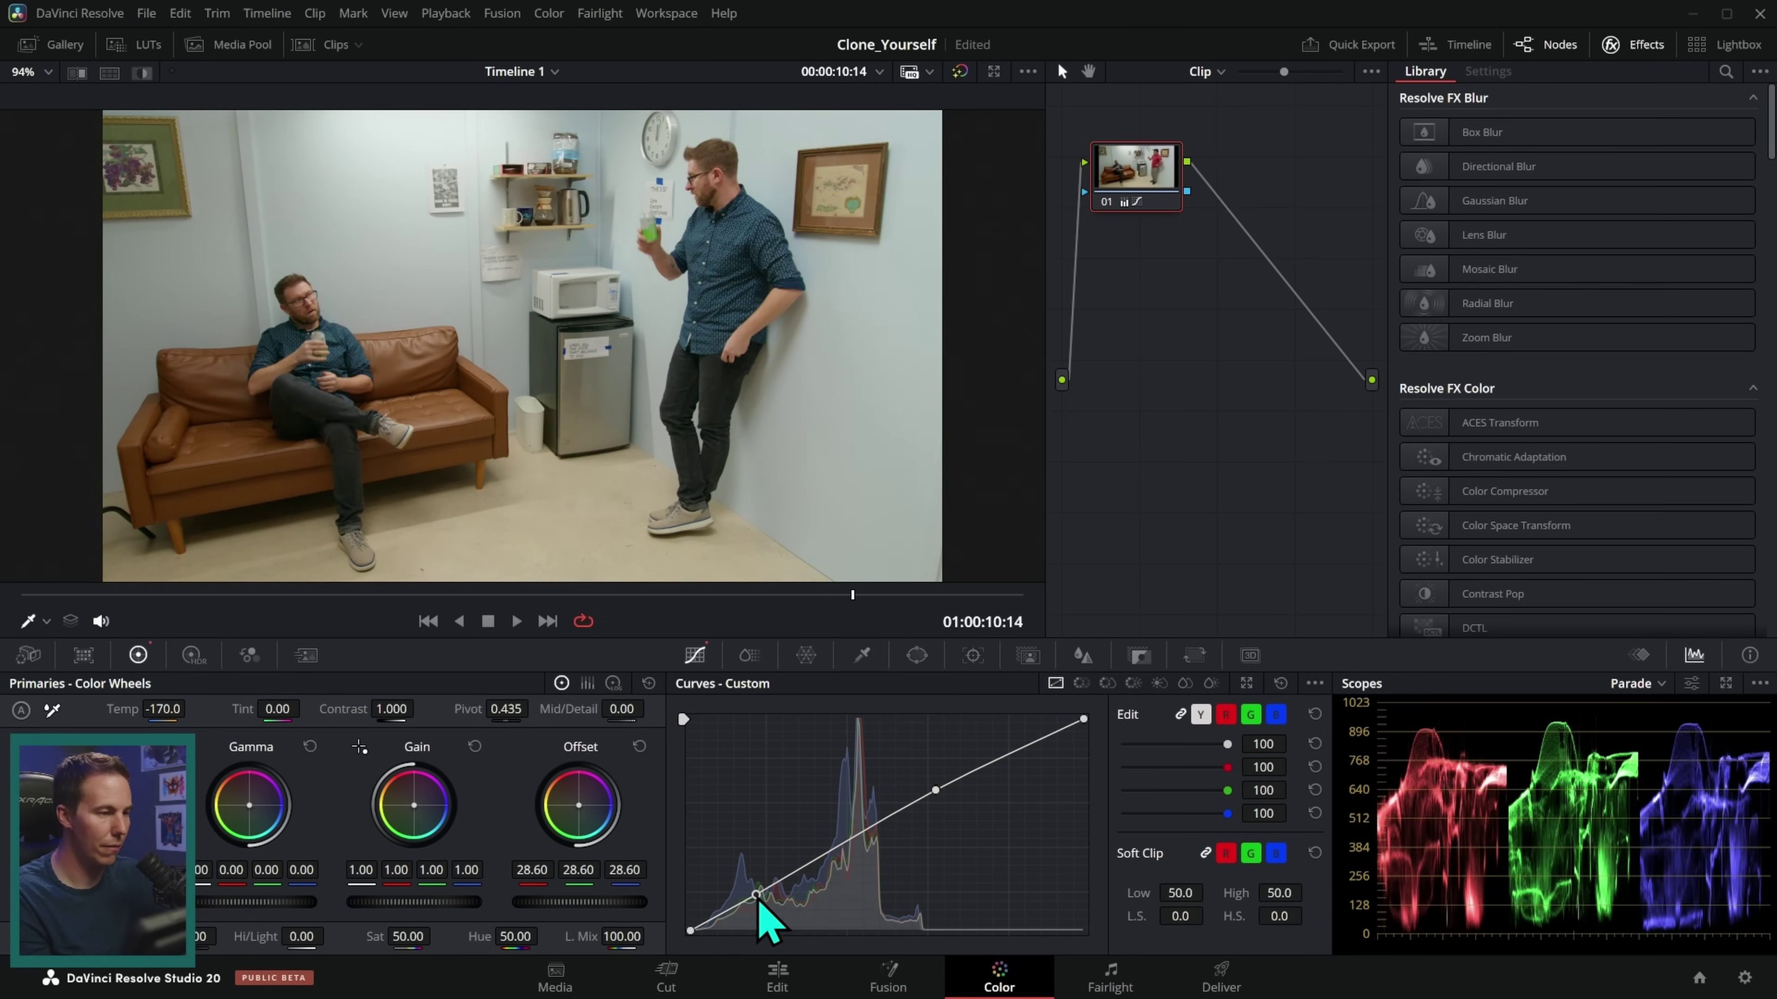
# - Play the graded clip, rewind to its start, and return to the Edit page
pyautogui.click(516, 620)
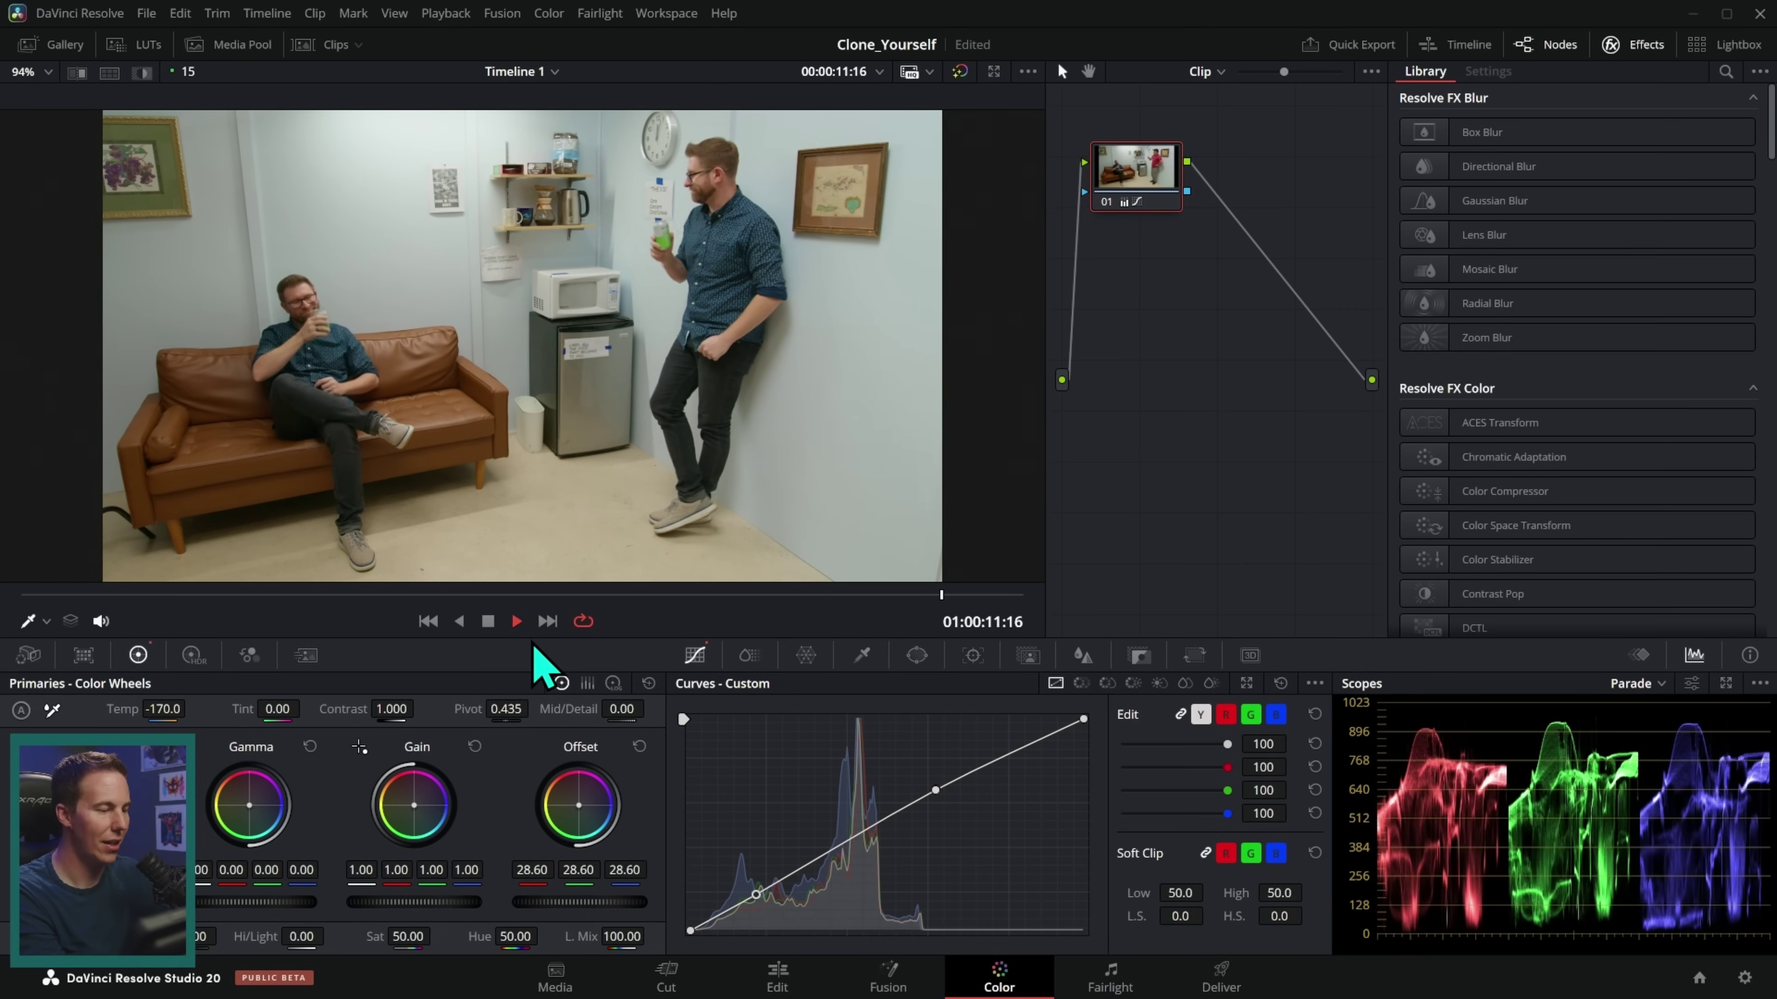
pyautogui.click(488, 623)
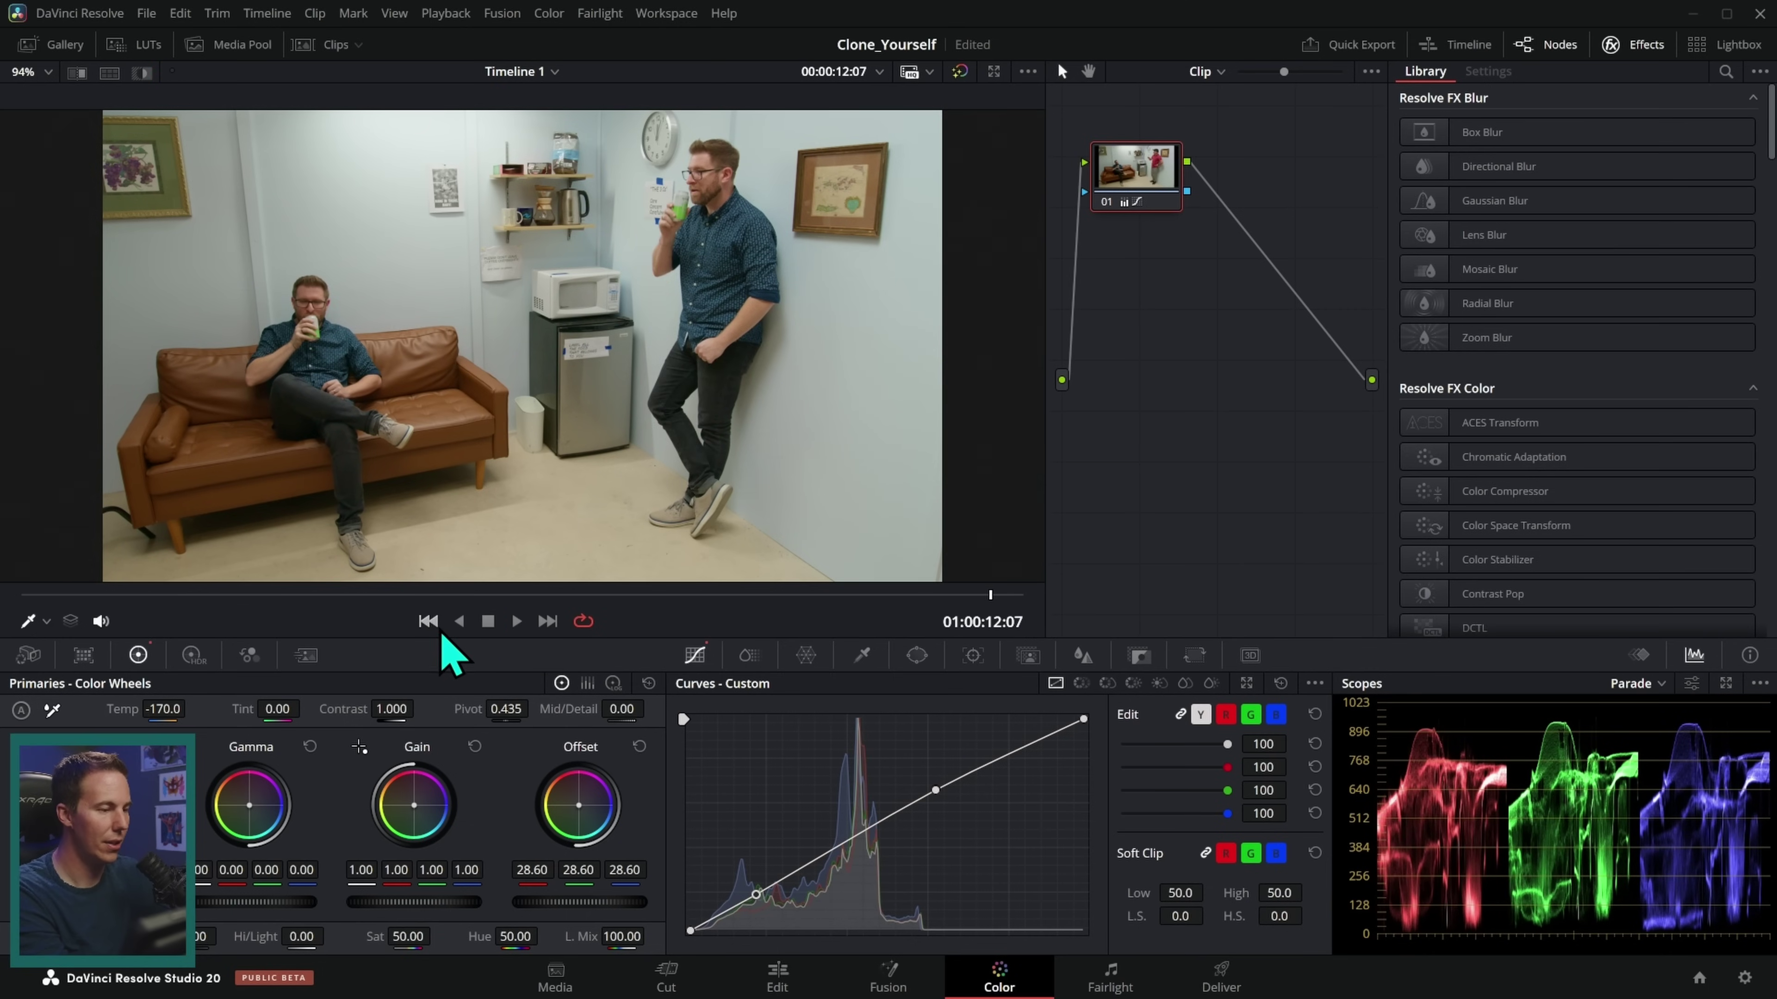
pyautogui.click(428, 621)
pyautogui.click(793, 979)
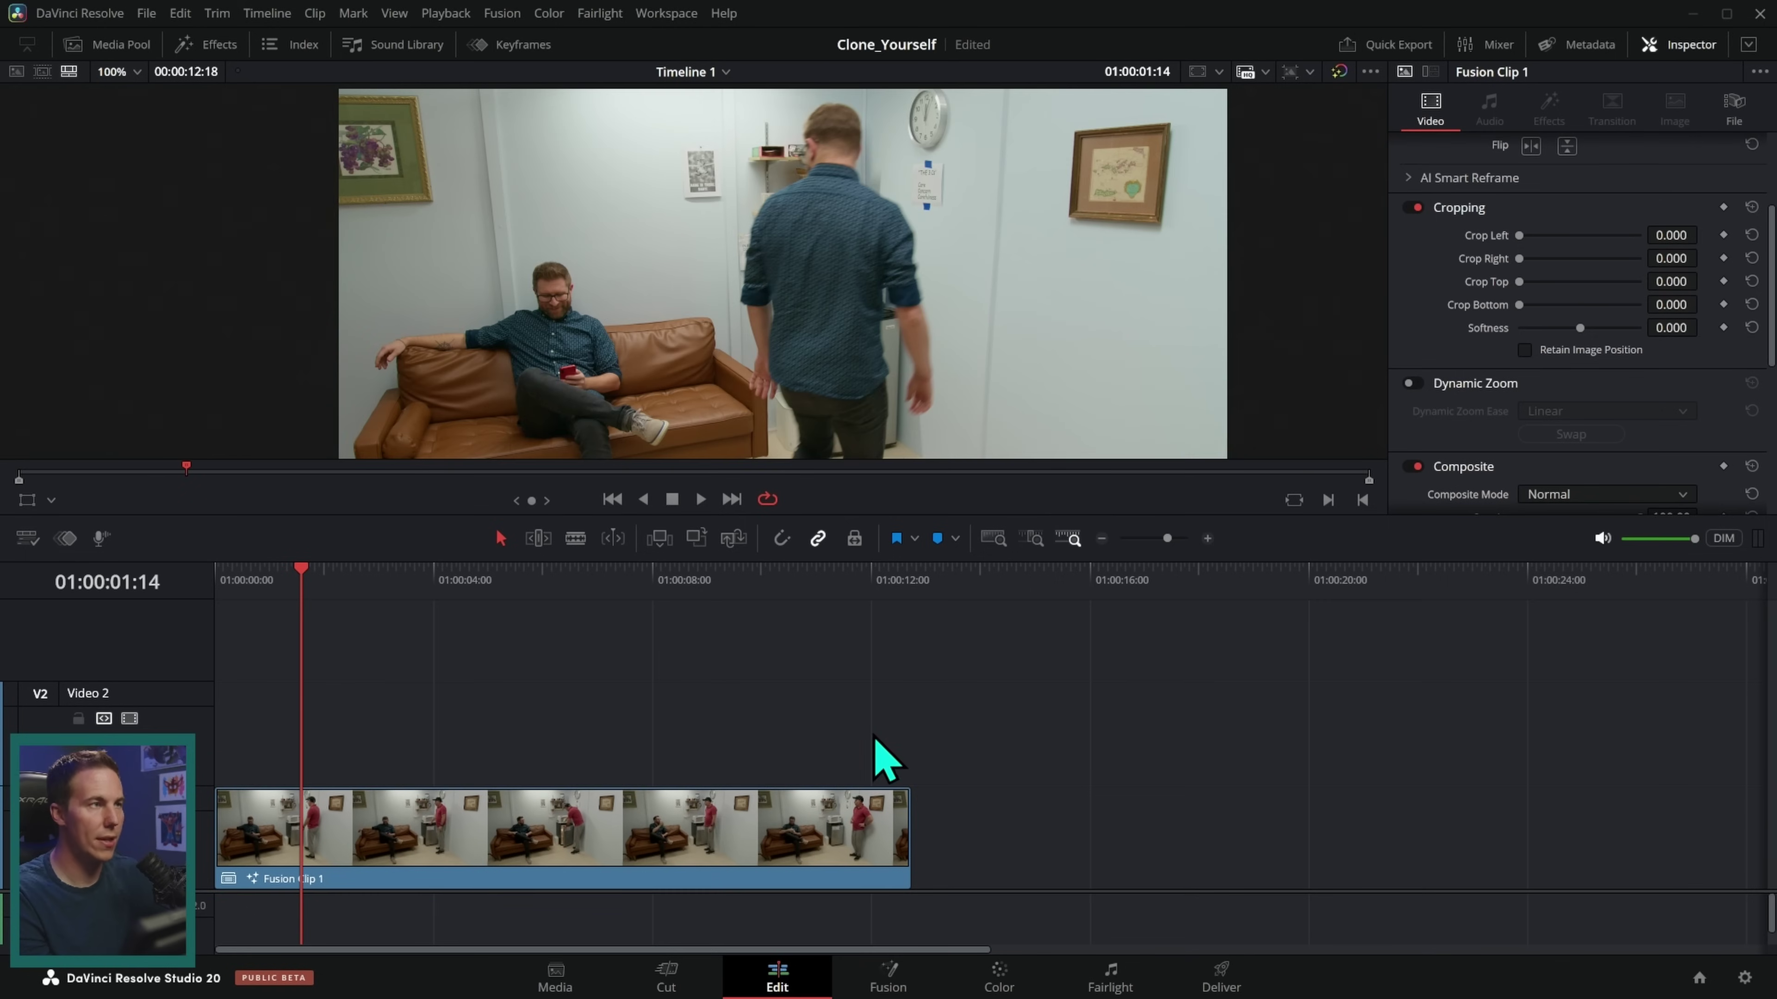
# - Set the Playback menu's Render Cache option to Smart
pyautogui.click(447, 14)
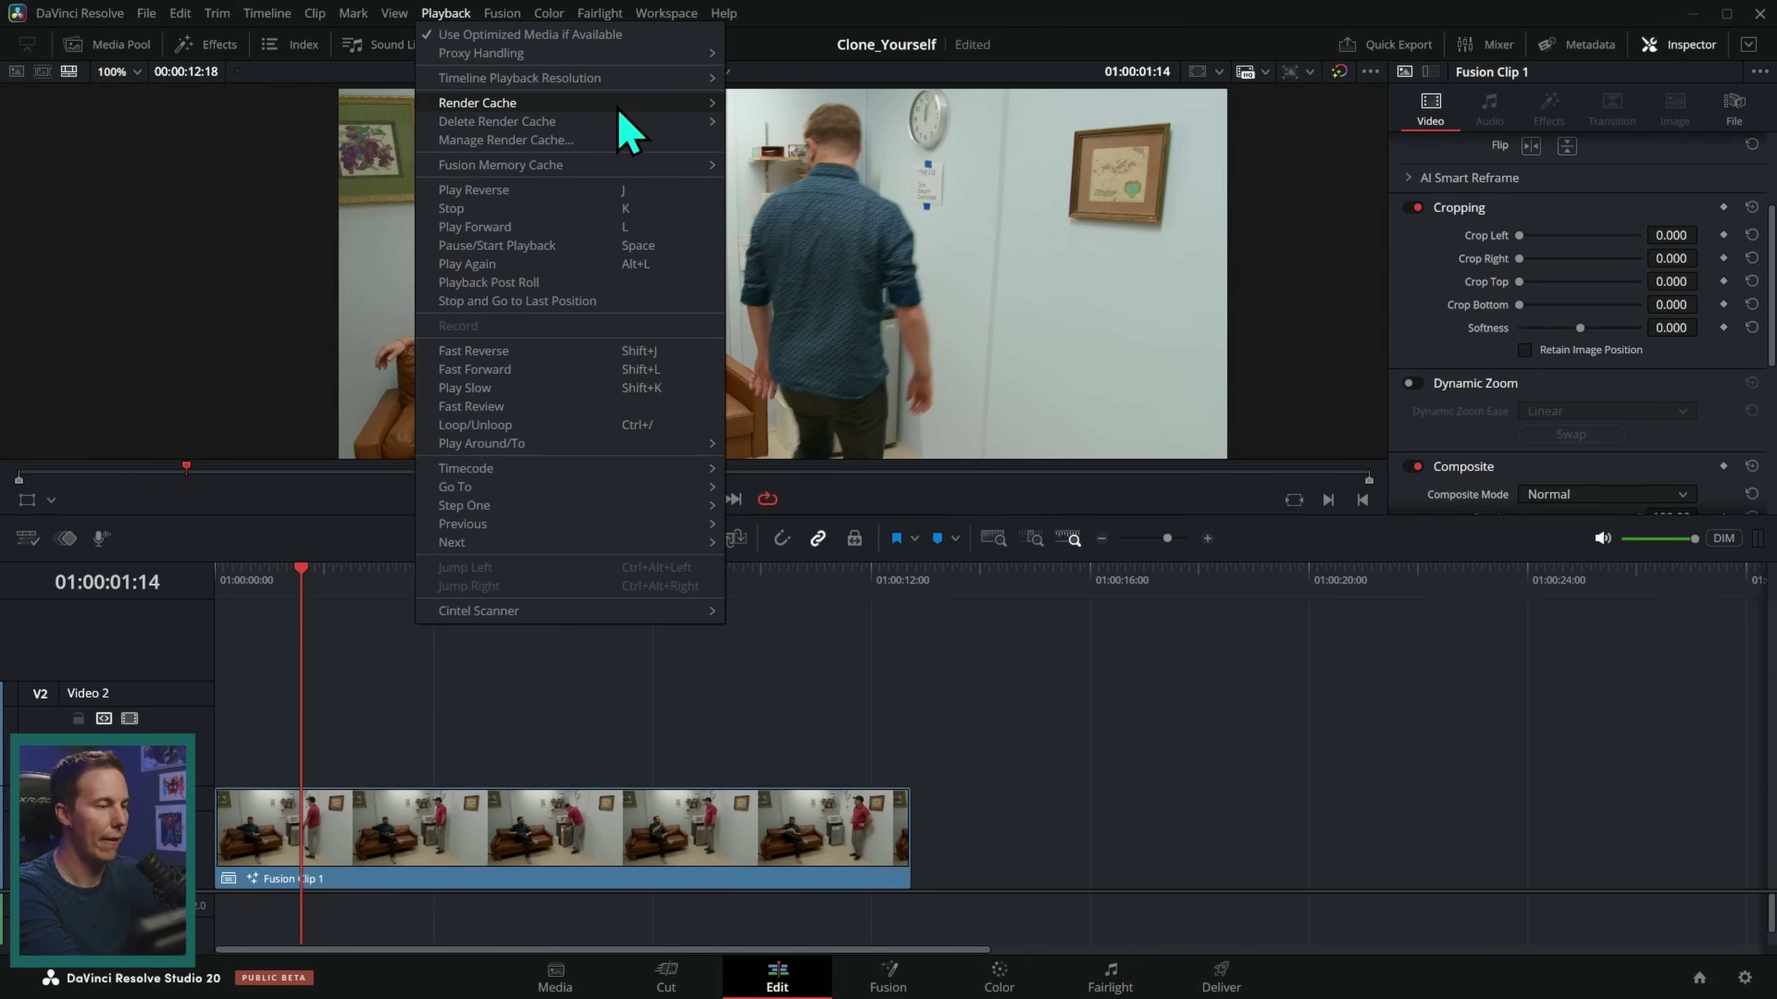
pyautogui.moveTo(633, 106)
pyautogui.click(815, 123)
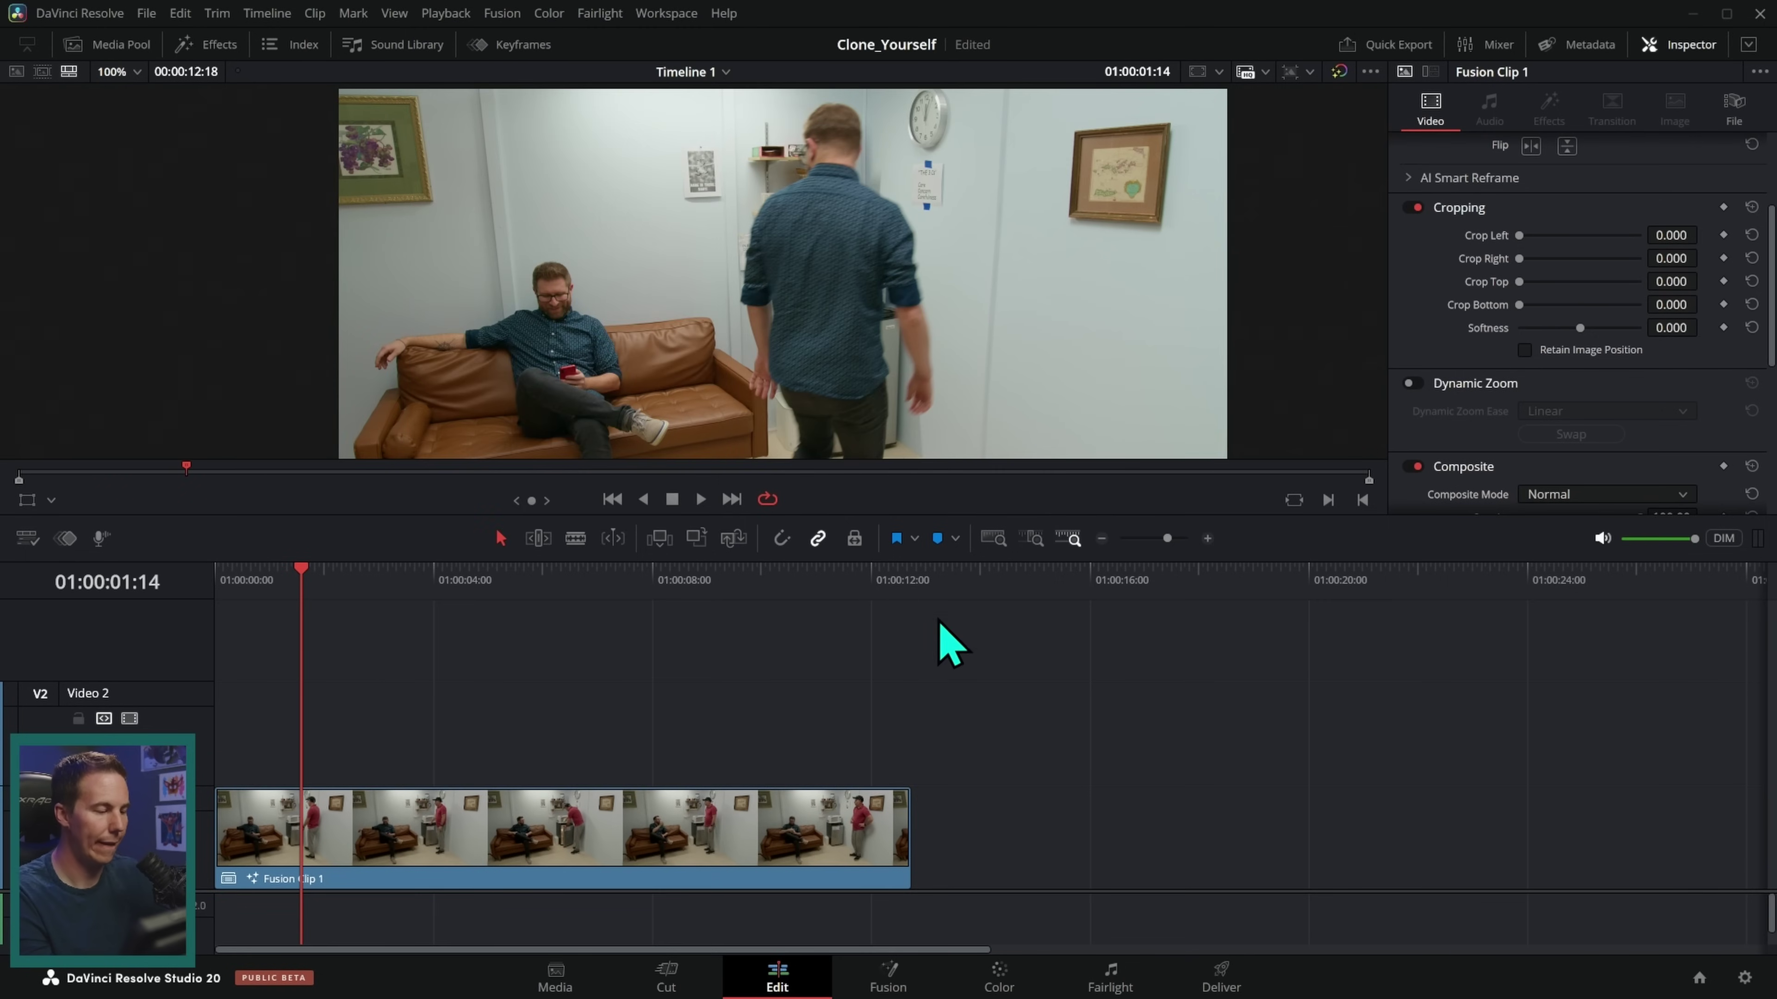